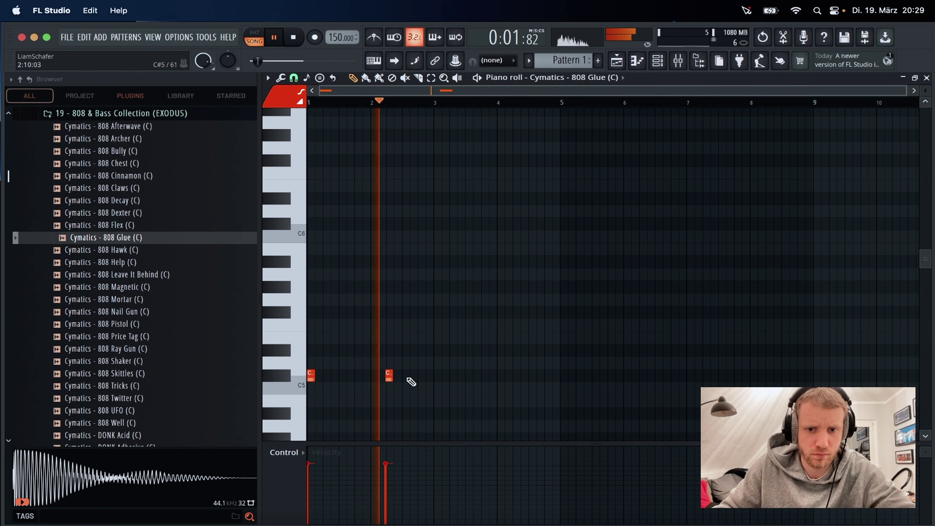
Add a C#5 note in the second half of bar 2 and set the piano roll snap to 1/2 step.
{"action": "left_click", "coordinate": [409, 376]}
{"action": "scroll", "coordinate": [495, 351], "scroll_direction": "up", "scroll_amount": 2}
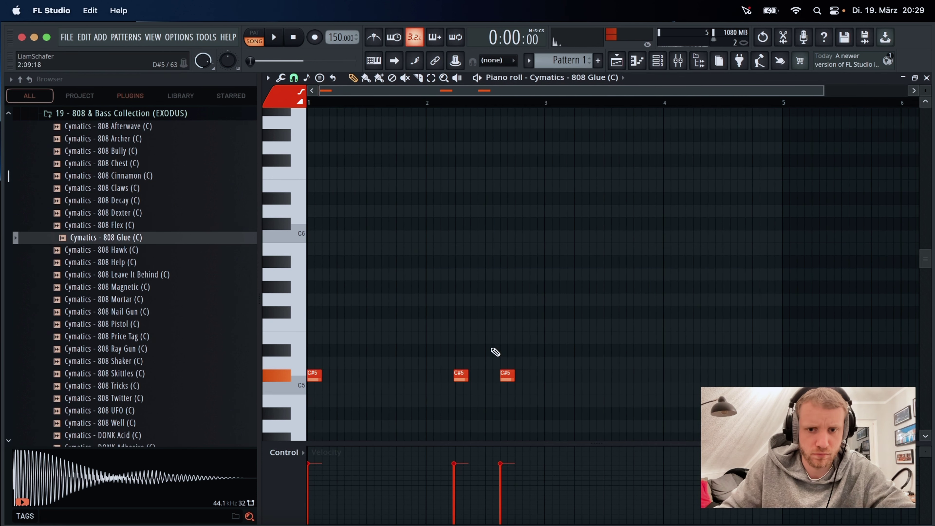
{"action": "left_click", "coordinate": [294, 78]}
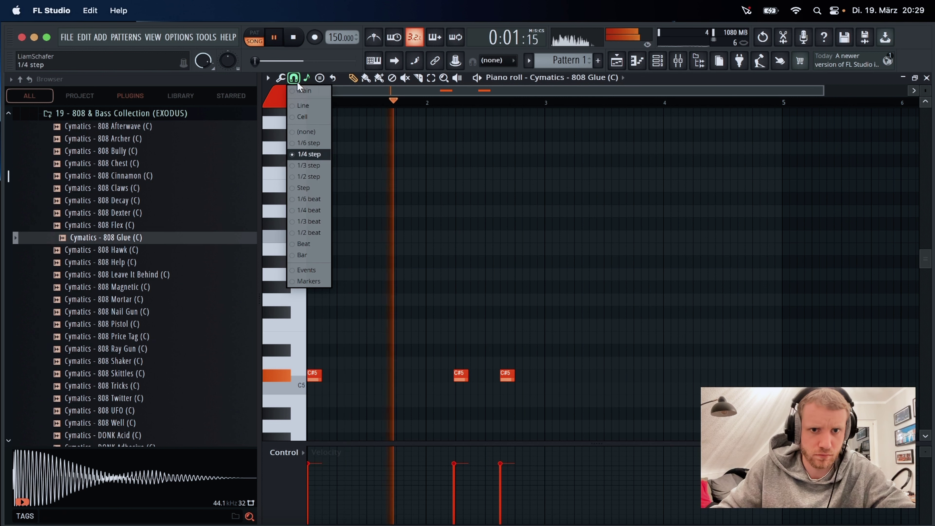
{"action": "left_click", "coordinate": [316, 177]}
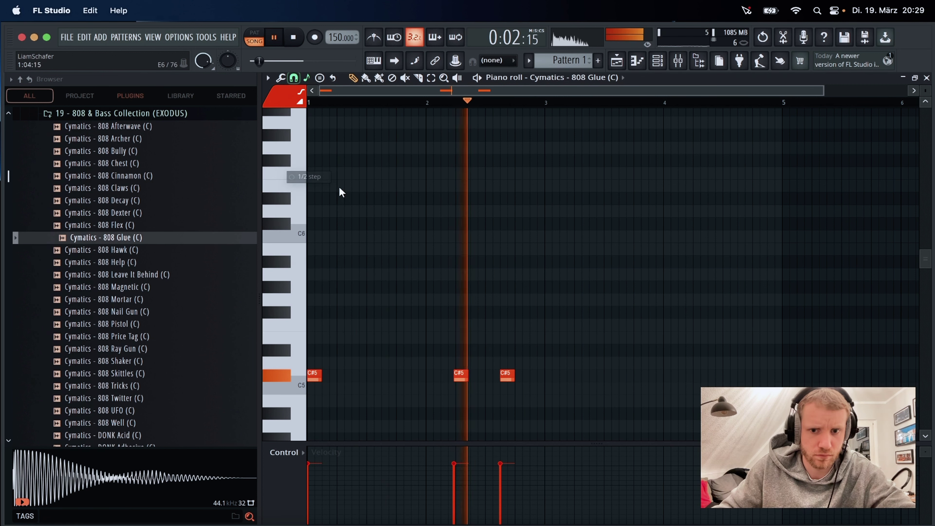
Add a C#5 note at the start of bar 3 and raise the velocities of the C#5 notes to maximum.
{"action": "left_click", "coordinate": [554, 373]}
{"action": "left_click_drag", "start_coordinate": [506, 466], "coordinate": [503, 442]}
{"action": "left_click_drag", "start_coordinate": [456, 462], "coordinate": [455, 438]}
{"action": "left_click_drag", "start_coordinate": [317, 459], "coordinate": [316, 438]}
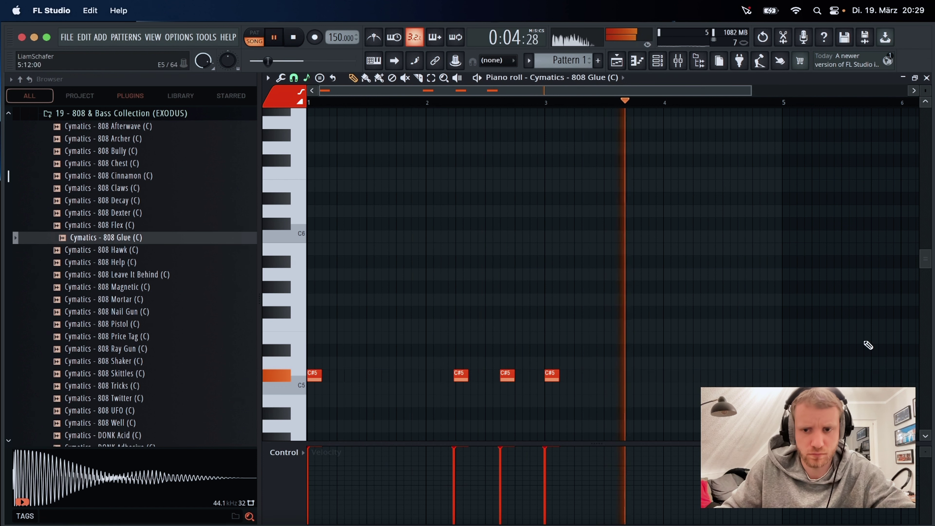
Add a C#5 note in bar 4 and align it with the bar's second beat.
{"action": "left_click", "coordinate": [699, 376]}
{"action": "key", "text": "space"}
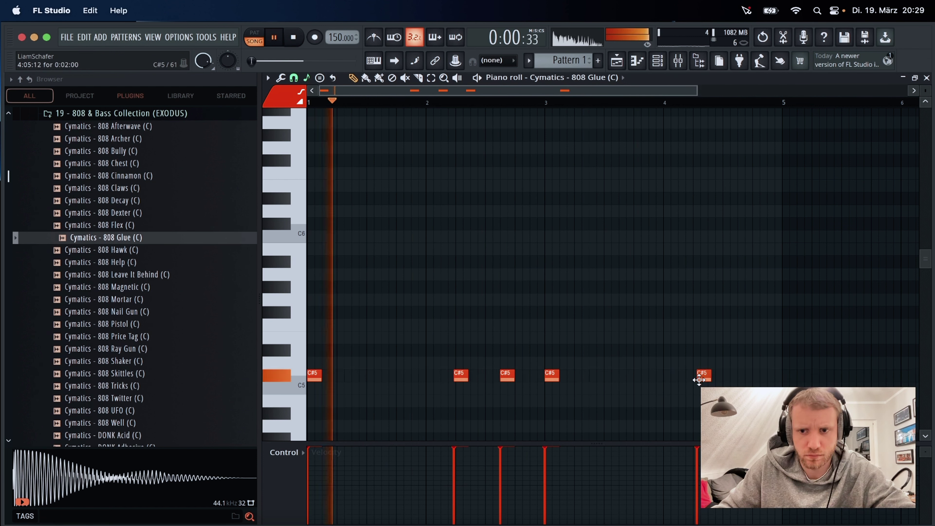
{"action": "left_click_drag", "start_coordinate": [698, 379], "coordinate": [695, 379]}
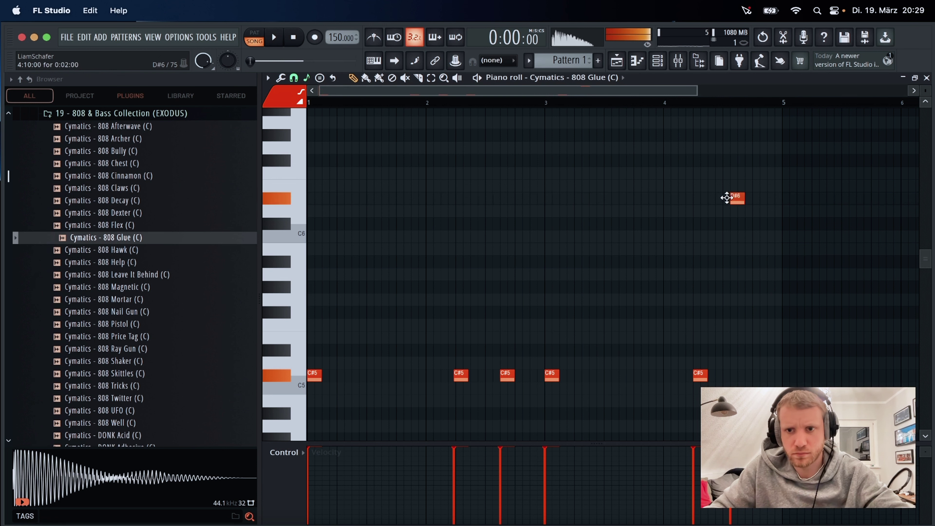
Build the high ending of bar 4 from two adjacent C#6 notes followed by a D#6 note at the bar's end.
{"action": "key", "text": "space"}
{"action": "left_click_drag", "start_coordinate": [726, 197], "coordinate": [730, 231]}
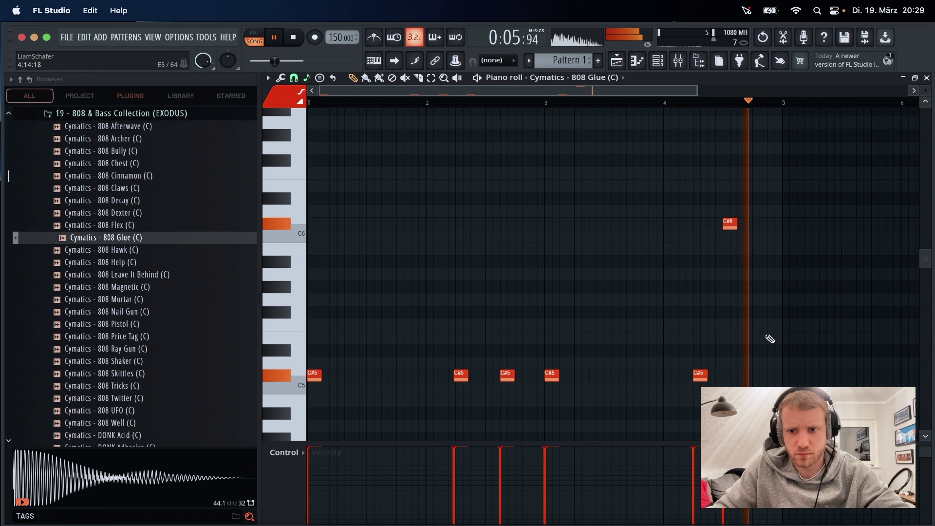
{"action": "left_click", "coordinate": [744, 225]}
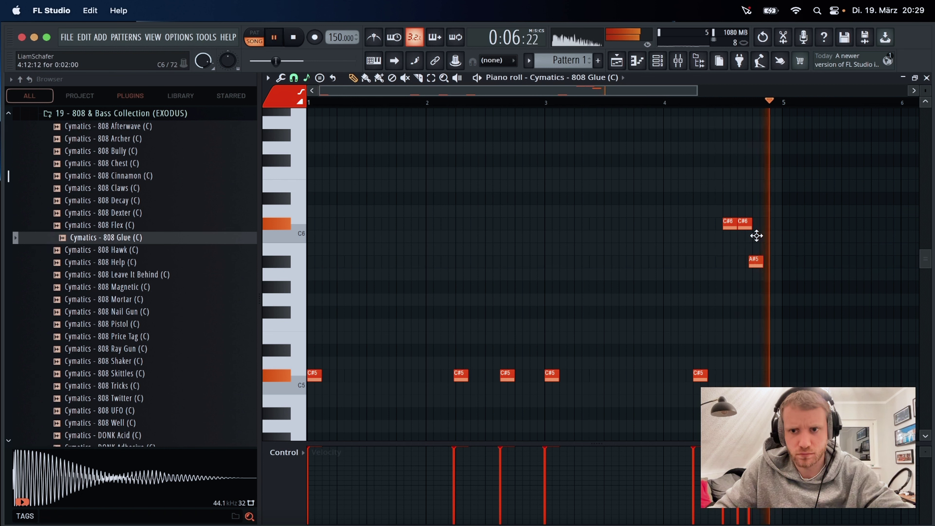
{"action": "left_click_drag", "start_coordinate": [759, 241], "coordinate": [760, 260]}
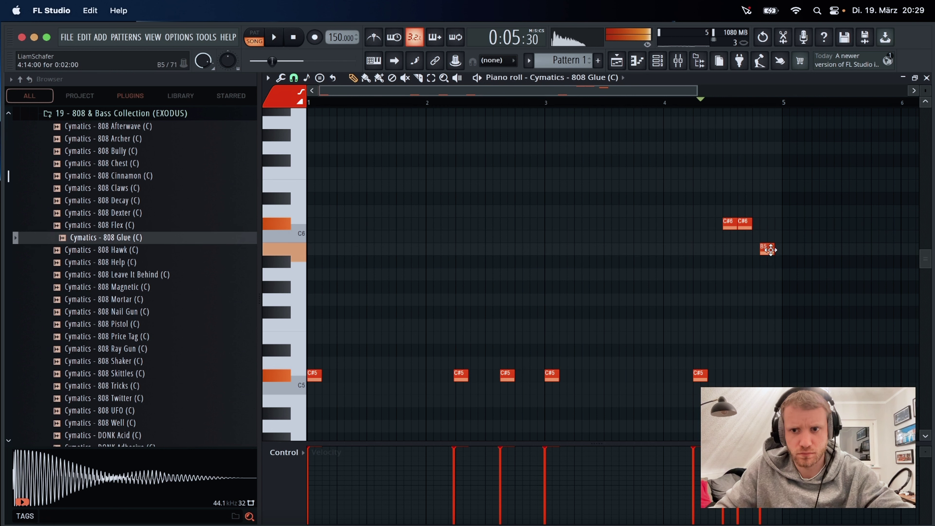
{"action": "left_click_drag", "start_coordinate": [769, 250], "coordinate": [773, 265]}
{"action": "key", "text": "space"}
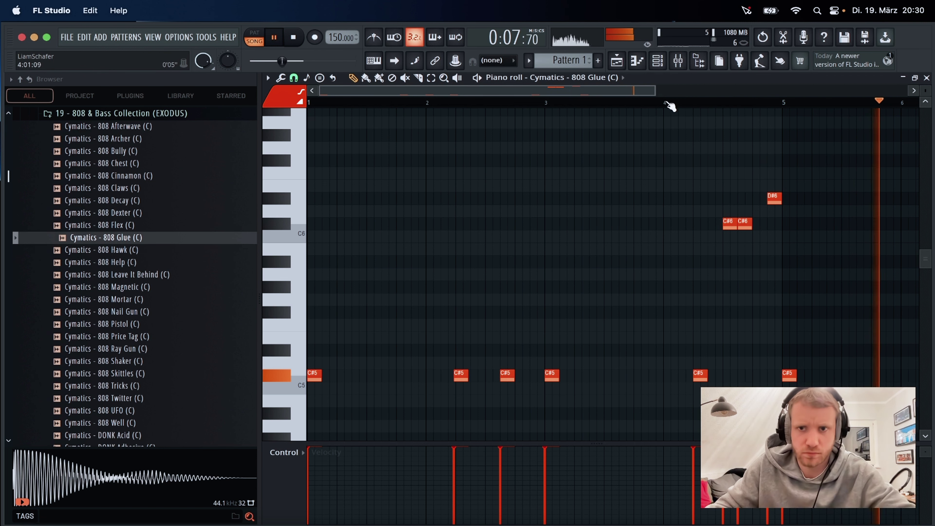
Delete the C#5 note at the start of bar 5 and duplicate the four-bar pattern into bars 5 to 8.
{"action": "scroll", "coordinate": [671, 106], "scroll_direction": "down", "scroll_amount": 2}
{"action": "right_click", "coordinate": [631, 375]}
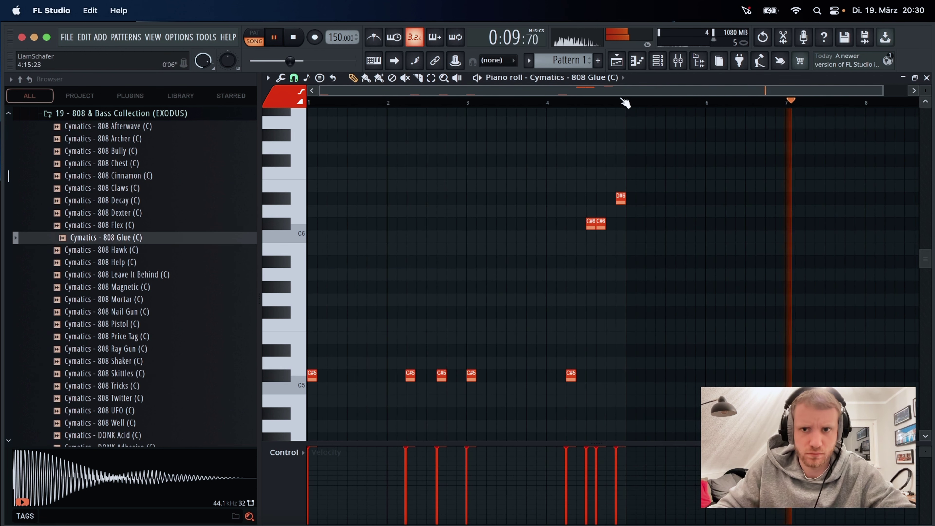
{"action": "left_click_drag", "start_coordinate": [632, 106], "coordinate": [8, 201]}
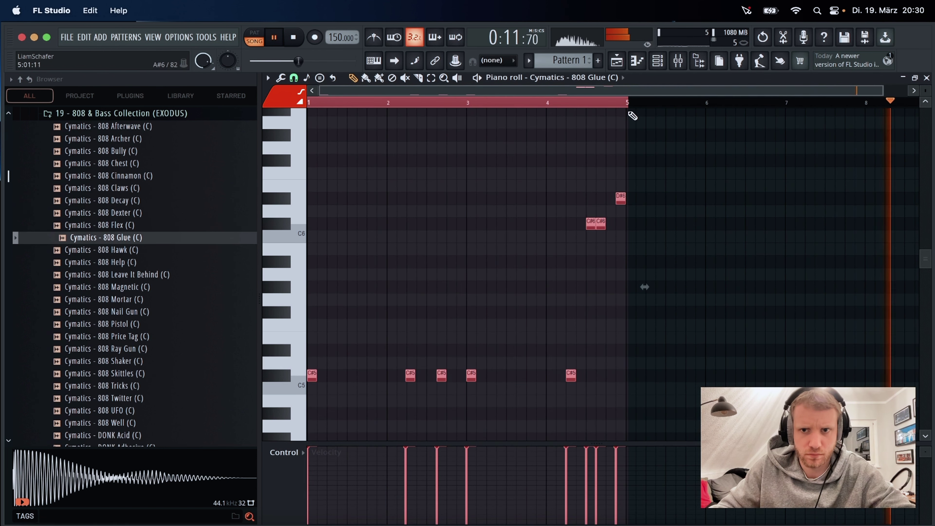
{"action": "key", "text": "ctrl+b"}
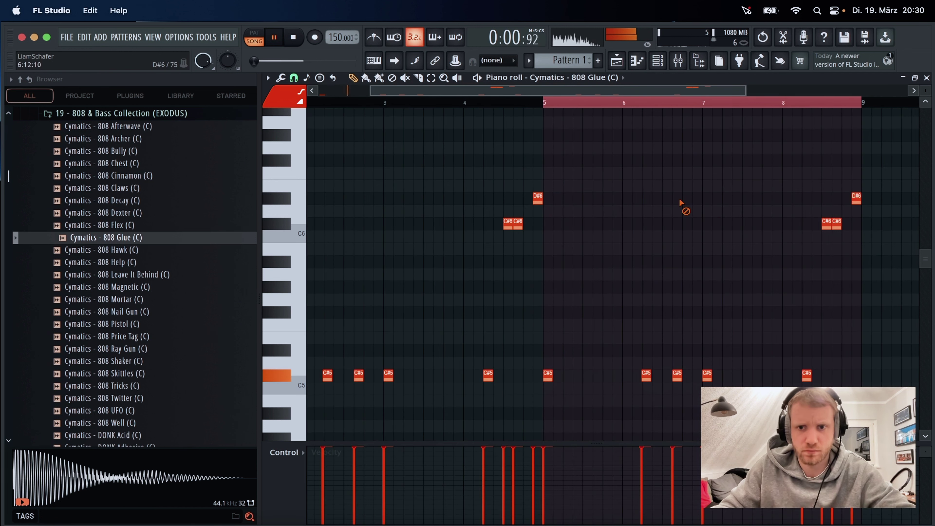
{"action": "key", "text": "F6"}
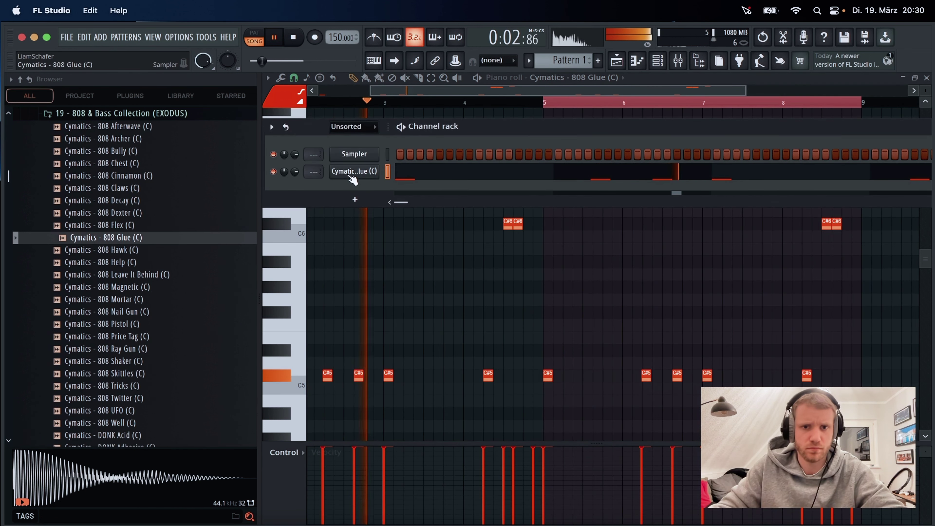
{"action": "left_click", "coordinate": [352, 172]}
{"action": "left_click", "coordinate": [359, 154]}
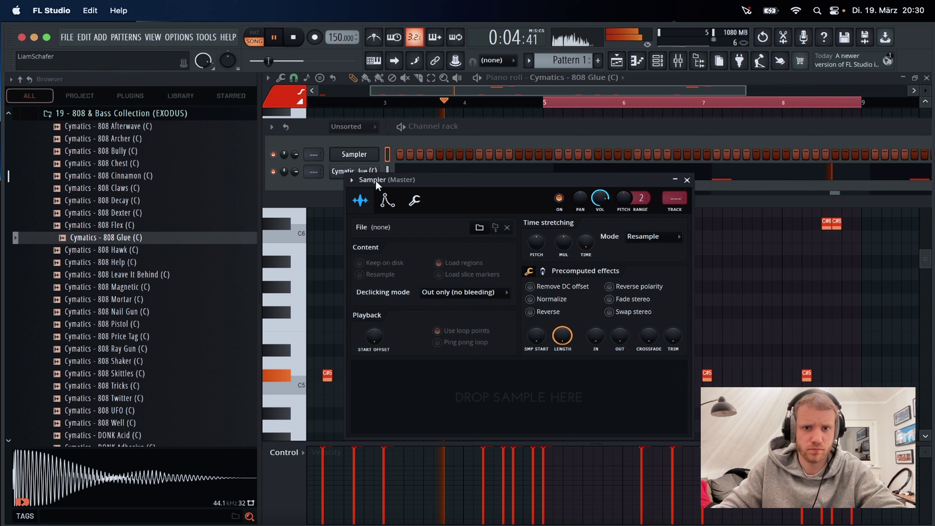
{"action": "left_click", "coordinate": [386, 202]}
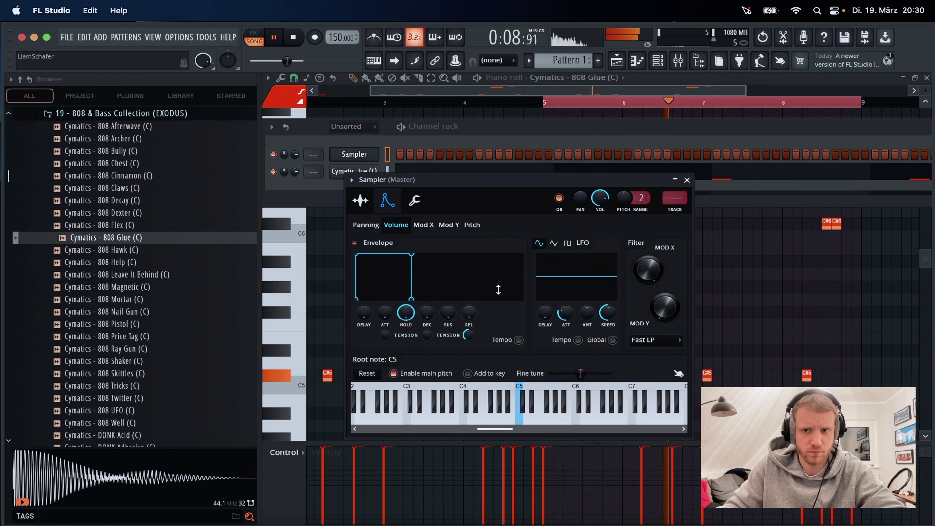
{"action": "left_click", "coordinate": [687, 180]}
{"action": "key", "text": "F6"}
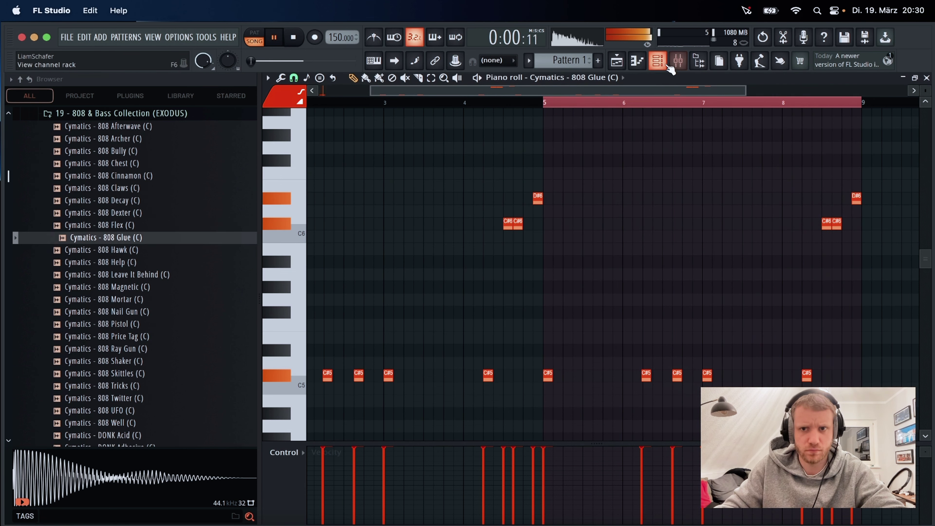
Check the volume envelope of the 808 Glue channel from the Channel rack.
{"action": "left_click", "coordinate": [657, 60]}
{"action": "left_click", "coordinate": [354, 171]}
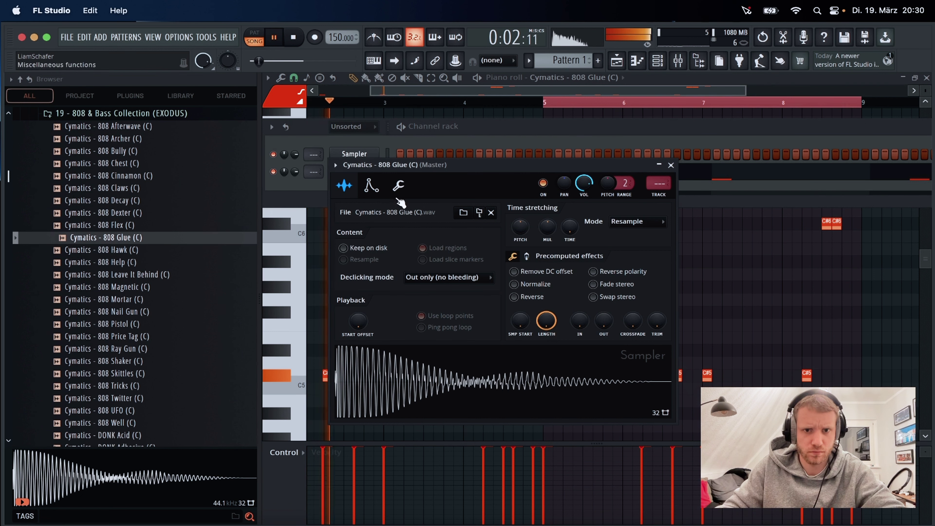
{"action": "left_click", "coordinate": [379, 193]}
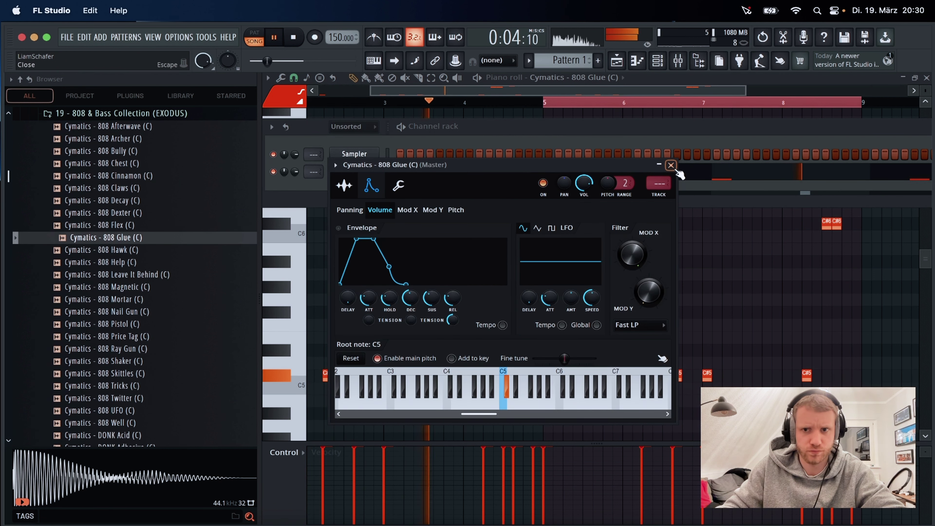
{"action": "left_click", "coordinate": [671, 165]}
Delete the empty Sampler channel from the Channel rack.
{"action": "left_click", "coordinate": [353, 154]}
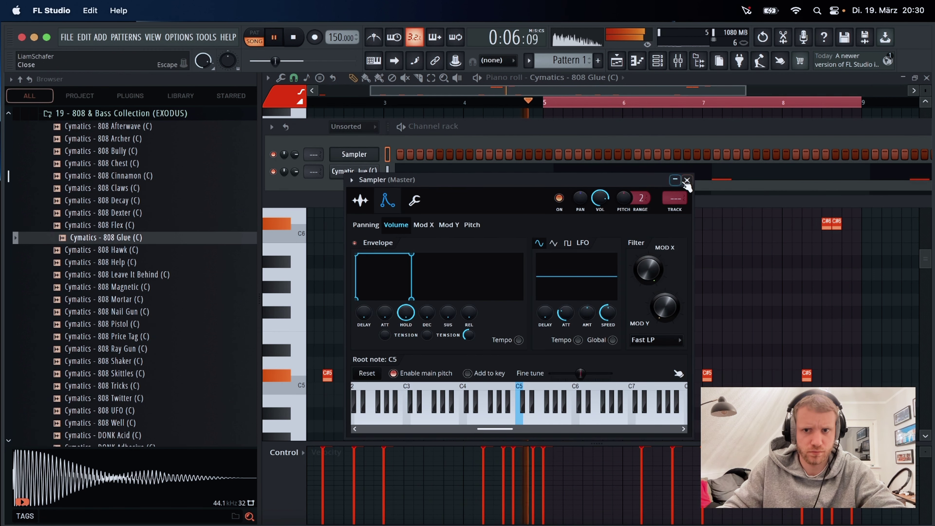
{"action": "left_click", "coordinate": [687, 181]}
{"action": "right_click", "coordinate": [354, 154]}
{"action": "left_click", "coordinate": [404, 286]}
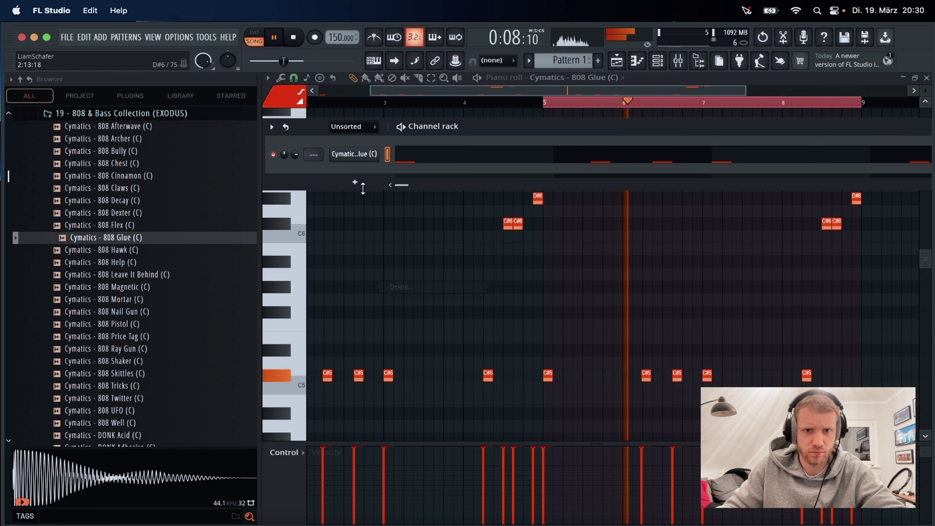
Enable the 808 Glue channel's volume envelope with no attack or decay, full hold and a sustain level of 5%.
{"action": "left_click", "coordinate": [352, 154]}
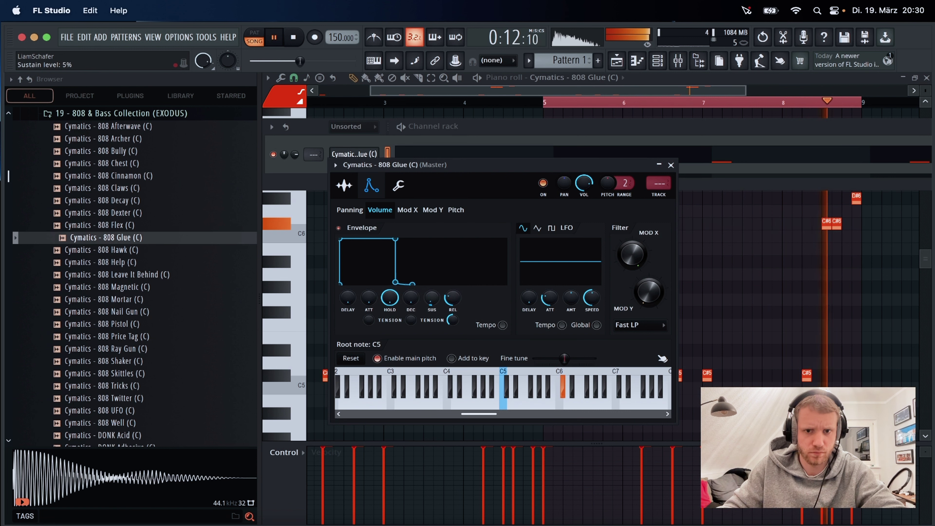
{"action": "left_click", "coordinate": [671, 165]}
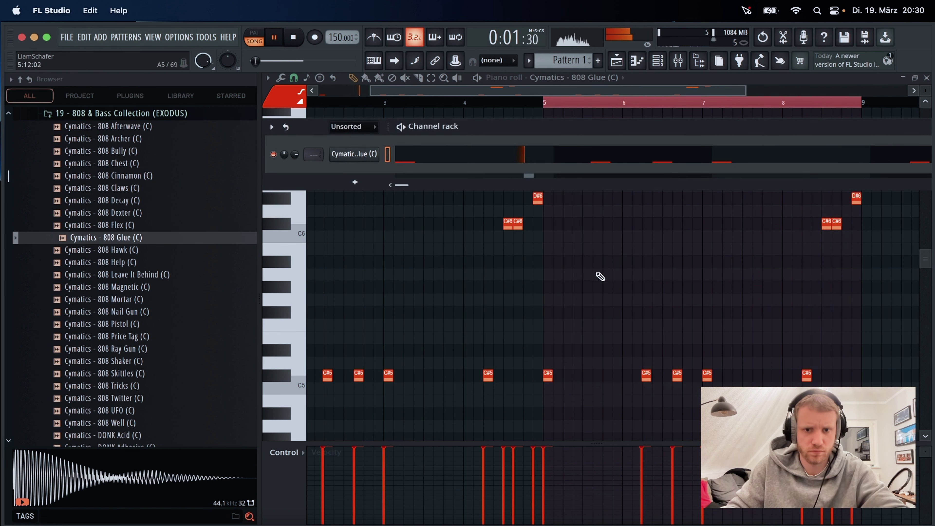
Select all bass notes in the piano roll, extend them with legato so each reaches the following note, and deselect them.
{"action": "left_click", "coordinate": [599, 274]}
{"action": "scroll", "coordinate": [601, 267], "scroll_direction": "up", "scroll_amount": 3}
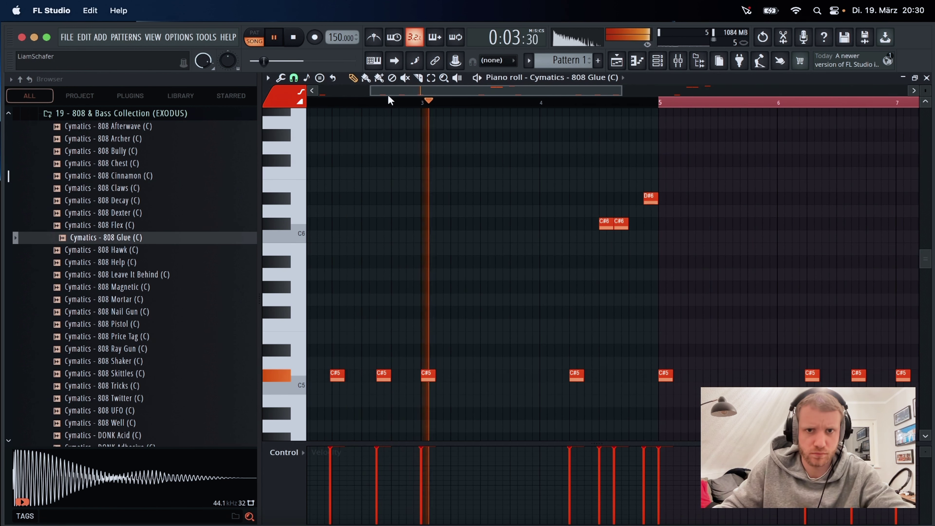
{"action": "left_click_drag", "start_coordinate": [371, 90], "coordinate": [320, 90]}
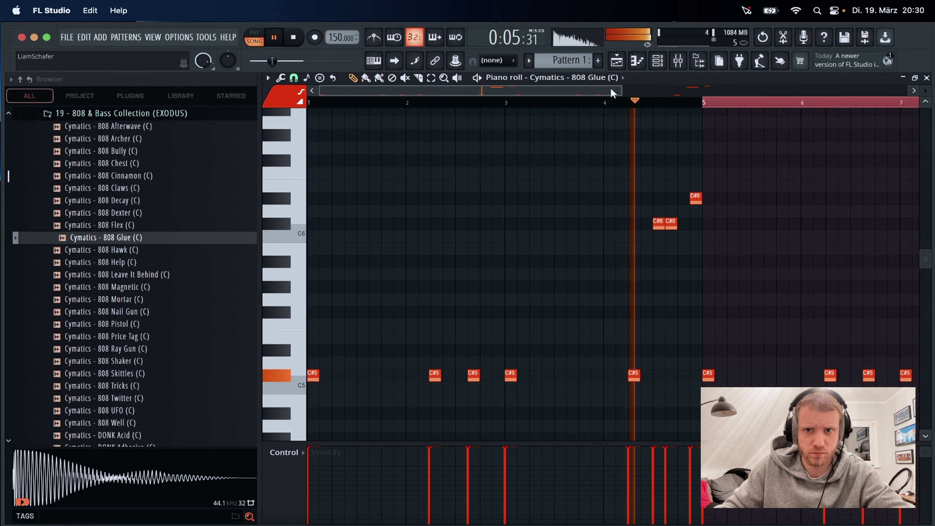
{"action": "left_click_drag", "start_coordinate": [621, 90], "coordinate": [795, 91]}
{"action": "left_click_drag", "start_coordinate": [859, 195], "coordinate": [295, 398]}
{"action": "key", "text": "ctrl+l"}
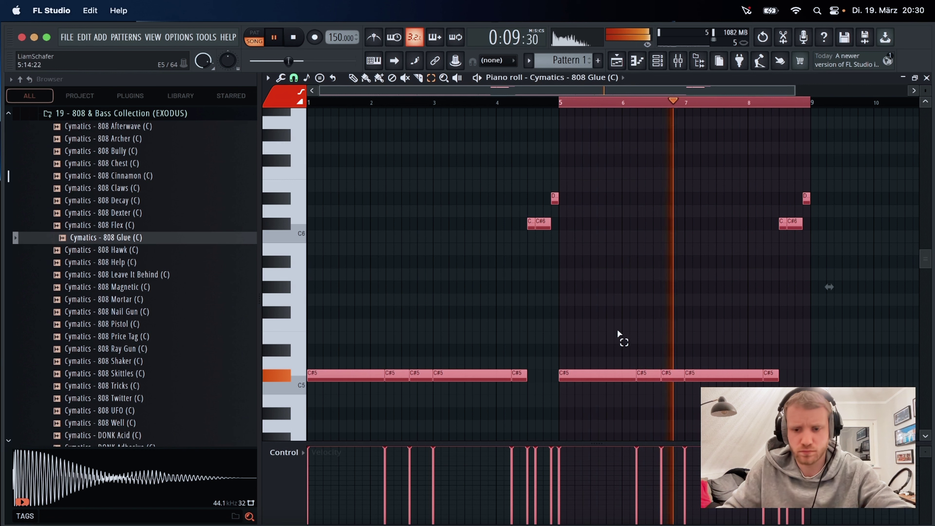
{"action": "key", "text": "p"}
{"action": "key", "text": "super+d"}
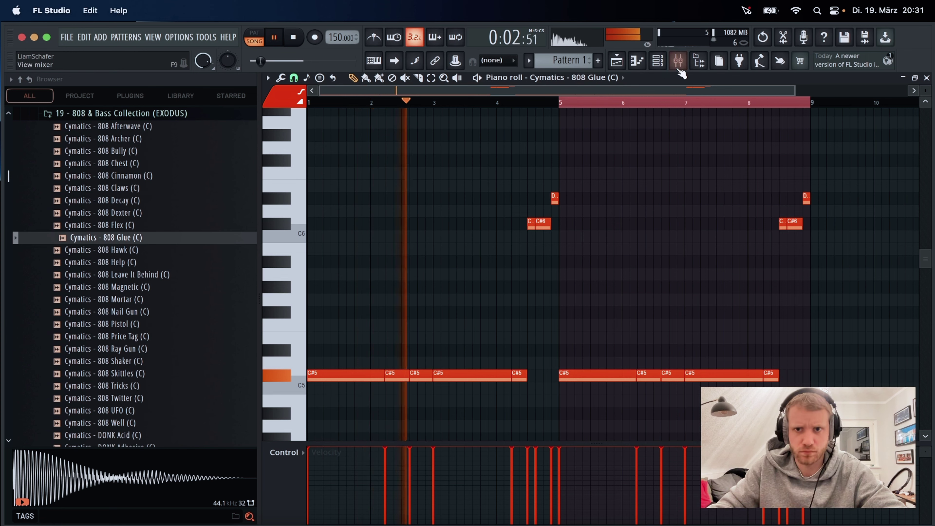
Show the Channel rack, collapse the 808 & Bass Collection folder and expand 14 - Drum One Shot Collection (ATLANTIS) in the browser.
{"action": "left_click", "coordinate": [658, 61]}
{"action": "scroll", "coordinate": [119, 254], "scroll_direction": "up", "scroll_amount": 3}
{"action": "scroll", "coordinate": [125, 255], "scroll_direction": "up", "scroll_amount": 3}
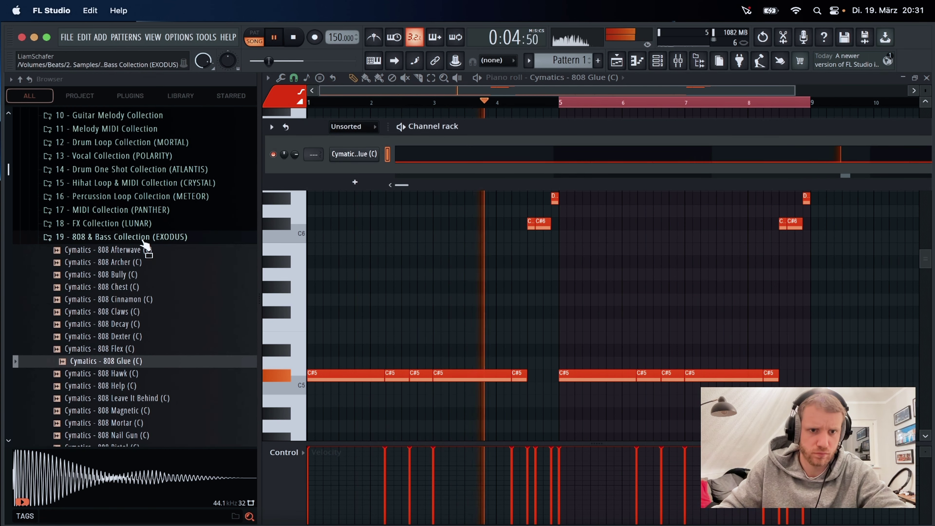
{"action": "left_click", "coordinate": [144, 238]}
{"action": "scroll", "coordinate": [184, 246], "scroll_direction": "up", "scroll_amount": 4}
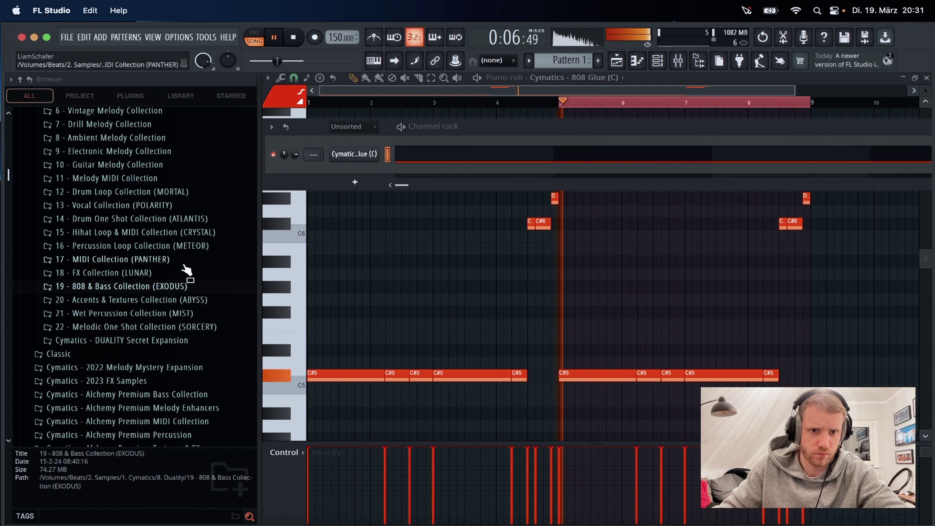
{"action": "left_click", "coordinate": [186, 219]}
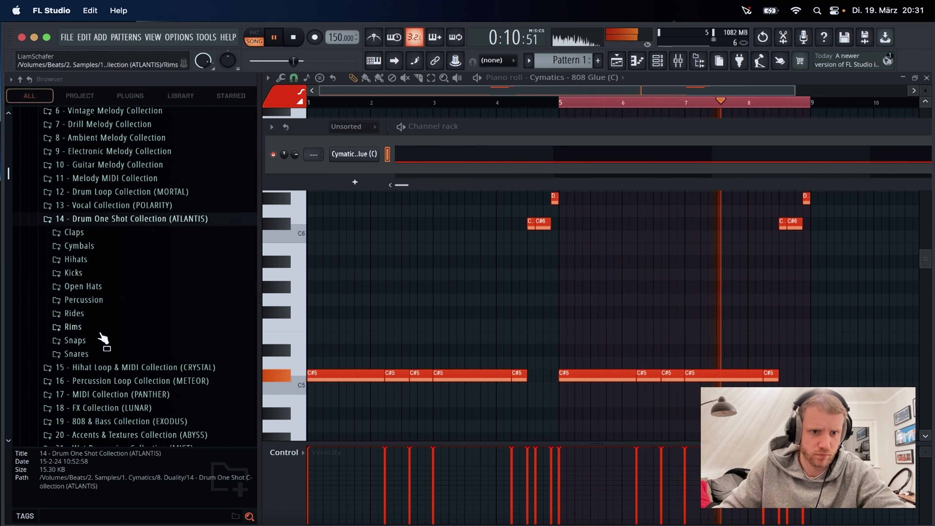
Audition rim samples such as Colibri, Bubble and AirTight in the Rims folder, and collapse the folder.
{"action": "left_click", "coordinate": [125, 330]}
{"action": "left_click", "coordinate": [130, 330]}
{"action": "left_click", "coordinate": [134, 306]}
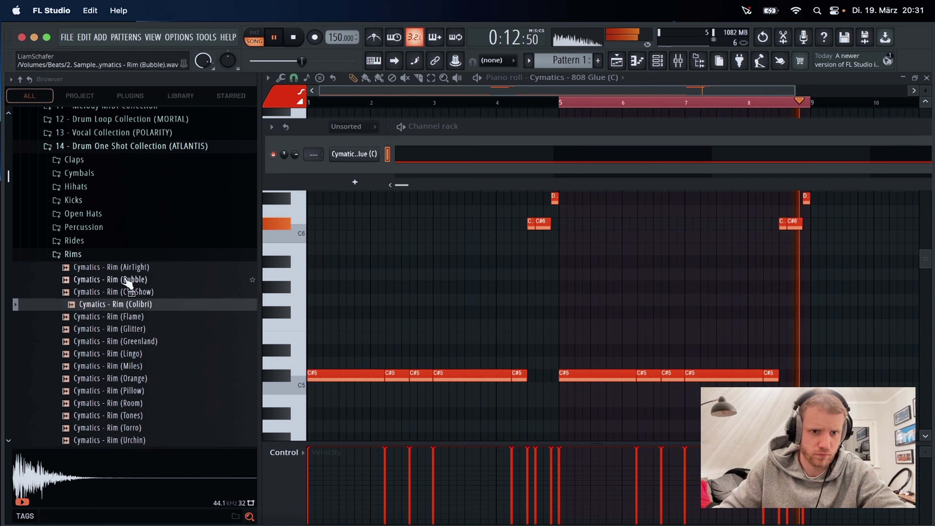
{"action": "left_click", "coordinate": [128, 282]}
{"action": "left_click", "coordinate": [128, 269]}
{"action": "left_click", "coordinate": [73, 253]}
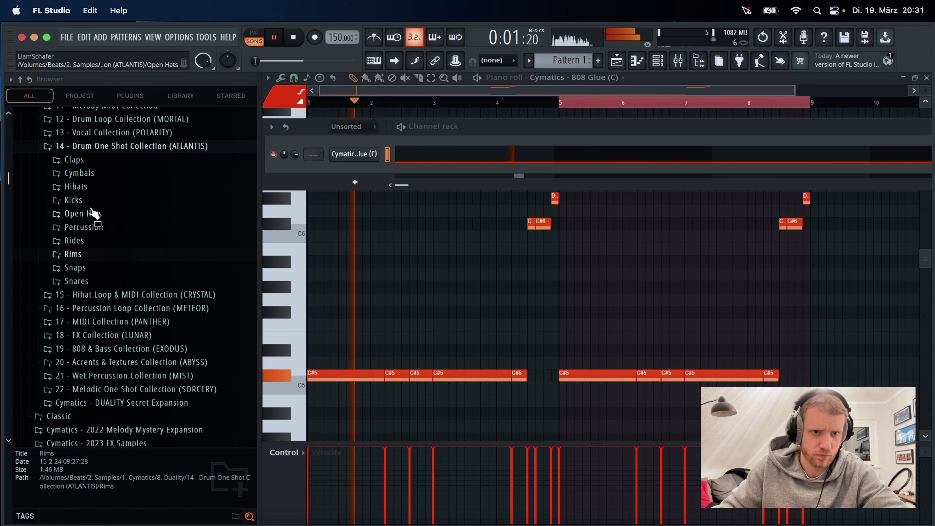
Expand the Snares folder in the ATLANTIS one-shot collection and audition snares such as Backed, Heater, Jumper, Kangaroo, Plant, Response and Rimmy.
{"action": "left_click", "coordinate": [88, 280]}
{"action": "left_click", "coordinate": [166, 267]}
{"action": "left_click", "coordinate": [167, 293]}
{"action": "left_click", "coordinate": [170, 304]}
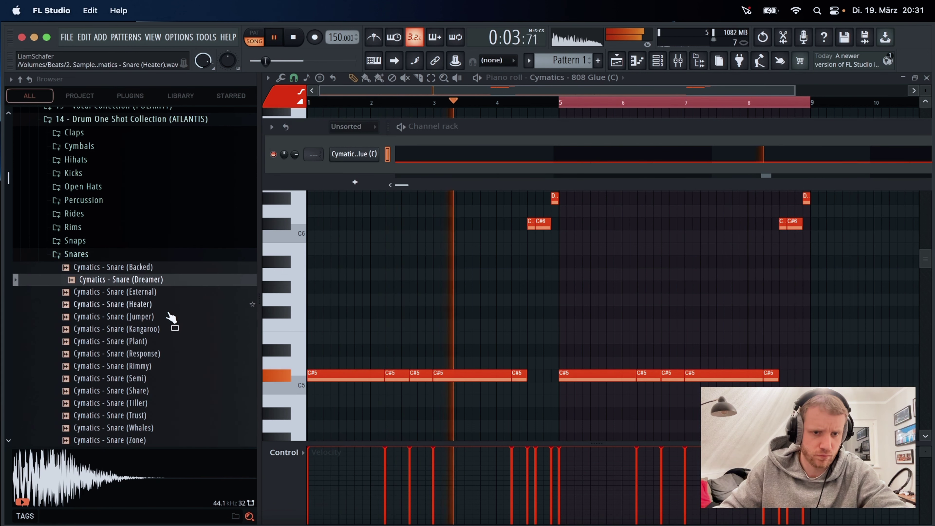
{"action": "left_click", "coordinate": [170, 316]}
{"action": "left_click", "coordinate": [166, 329]}
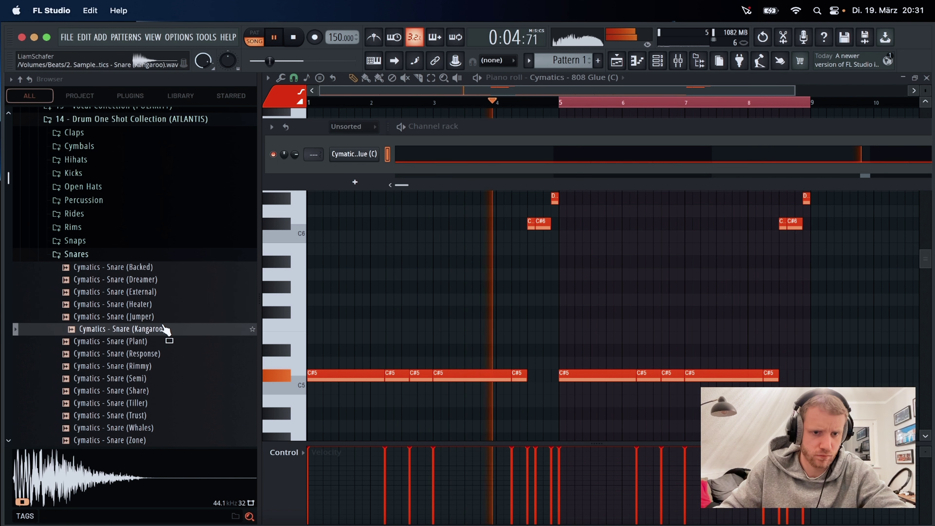
{"action": "left_click", "coordinate": [162, 342]}
{"action": "left_click", "coordinate": [163, 354]}
{"action": "left_click", "coordinate": [162, 366]}
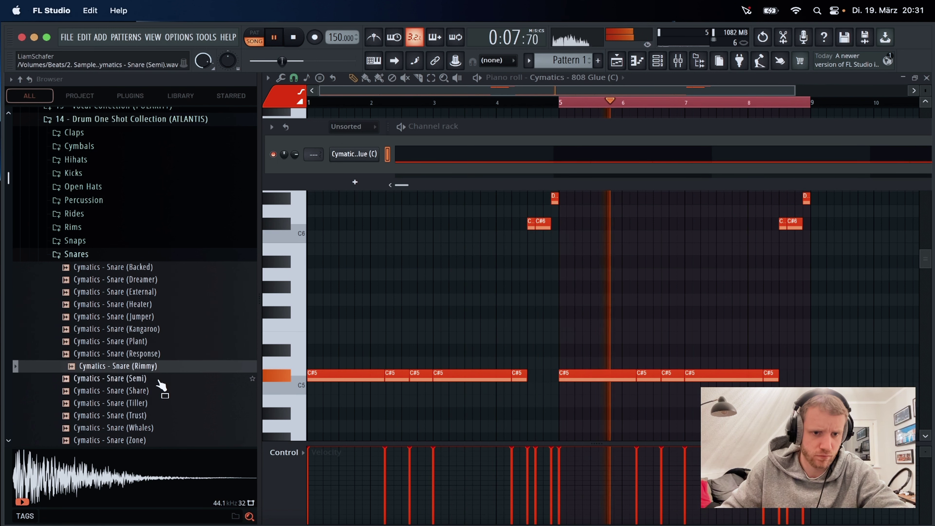
Audition the remaining ATLANTIS snares: Semi, Share, Tiller, Trust, Whales and Zone.
{"action": "left_click", "coordinate": [161, 379]}
{"action": "left_click", "coordinate": [162, 391]}
{"action": "left_click", "coordinate": [163, 403]}
{"action": "scroll", "coordinate": [144, 331], "scroll_direction": "down", "scroll_amount": 4}
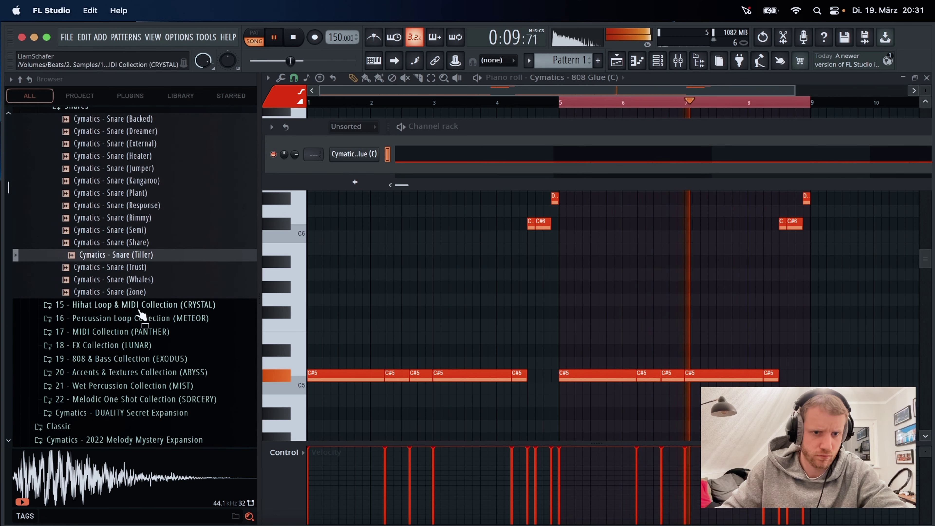
{"action": "key", "text": "Down"}
{"action": "key", "text": "Down"}
{"action": "key", "text": "Down"}
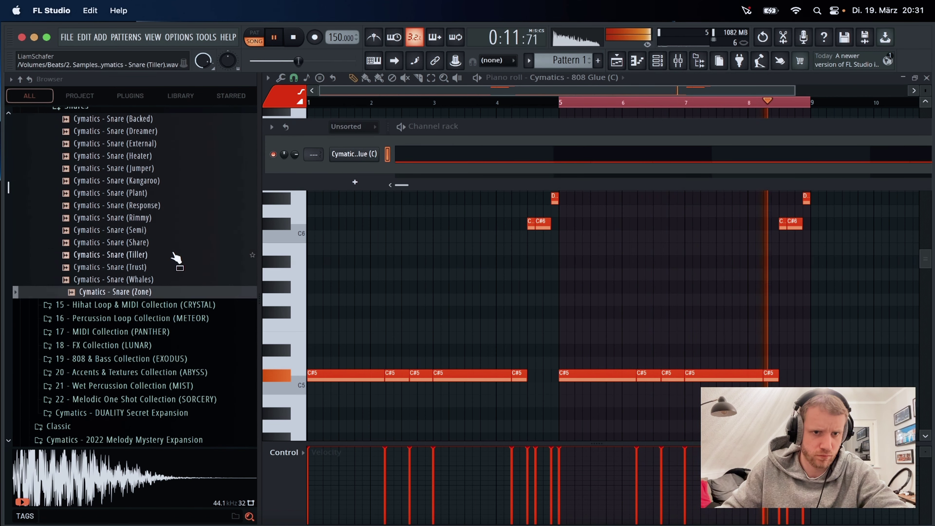
Replay the Backed and Dreamer snares, and collapse the ATLANTIS Snares folder.
{"action": "scroll", "coordinate": [165, 261], "scroll_direction": "up", "scroll_amount": 4}
{"action": "left_click", "coordinate": [151, 267]}
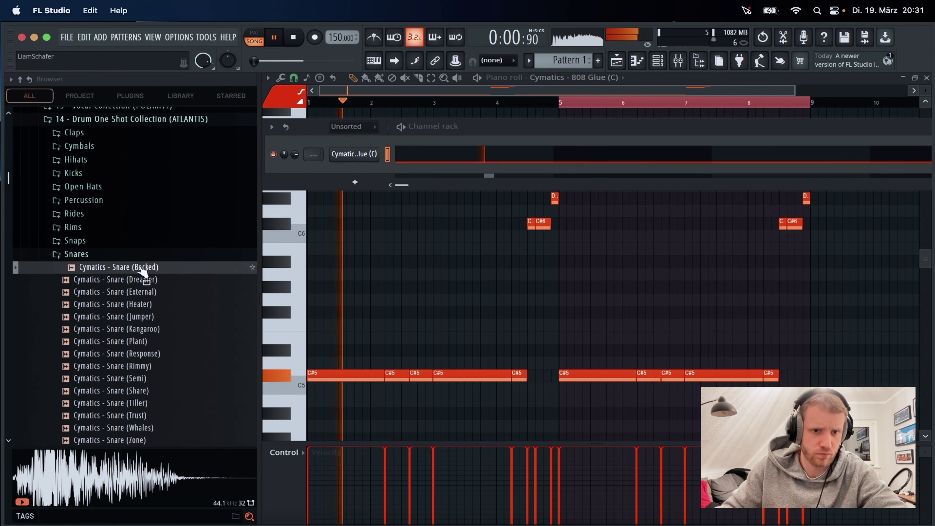
{"action": "left_click", "coordinate": [149, 280]}
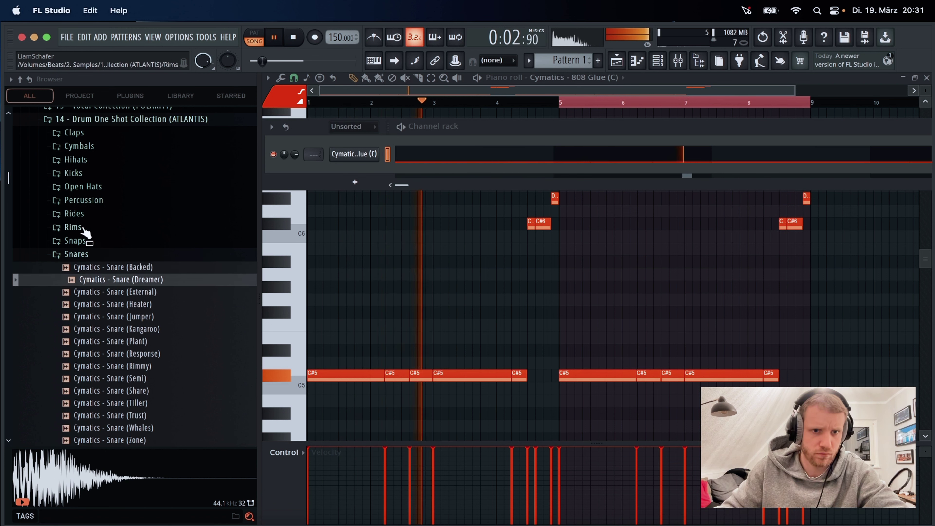
{"action": "left_click", "coordinate": [55, 253]}
Expand the ATLANTIS Claps folder and audition the Air, Boomin, Clean, Combo, Ghoul, Less and OnYou claps.
{"action": "left_click", "coordinate": [71, 133]}
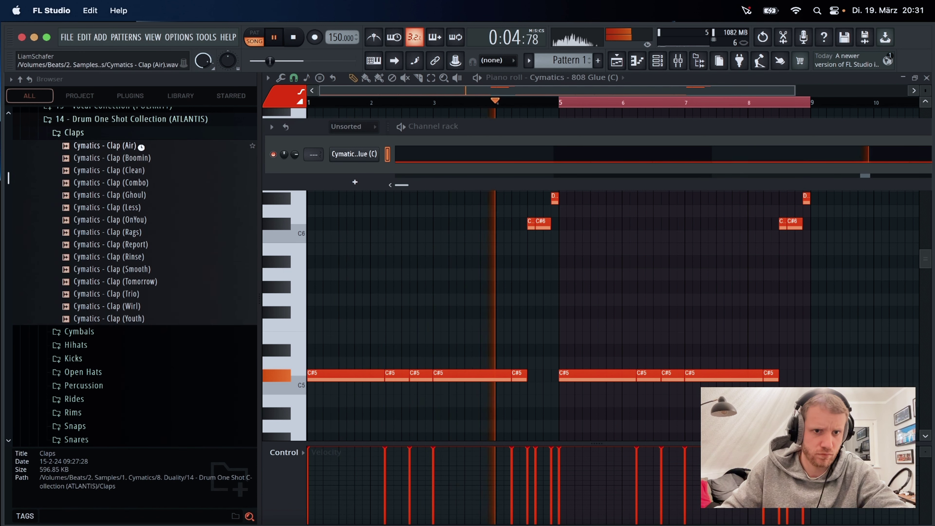
{"action": "left_click", "coordinate": [141, 147]}
{"action": "left_click", "coordinate": [147, 160]}
{"action": "left_click", "coordinate": [148, 172]}
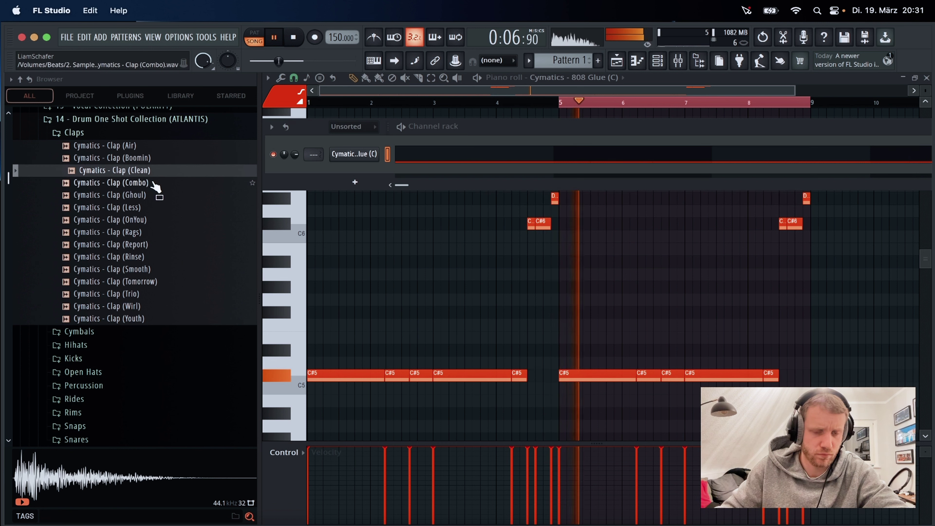
{"action": "left_click", "coordinate": [153, 183]}
{"action": "left_click", "coordinate": [154, 196]}
{"action": "left_click", "coordinate": [154, 207]}
{"action": "left_click", "coordinate": [153, 220]}
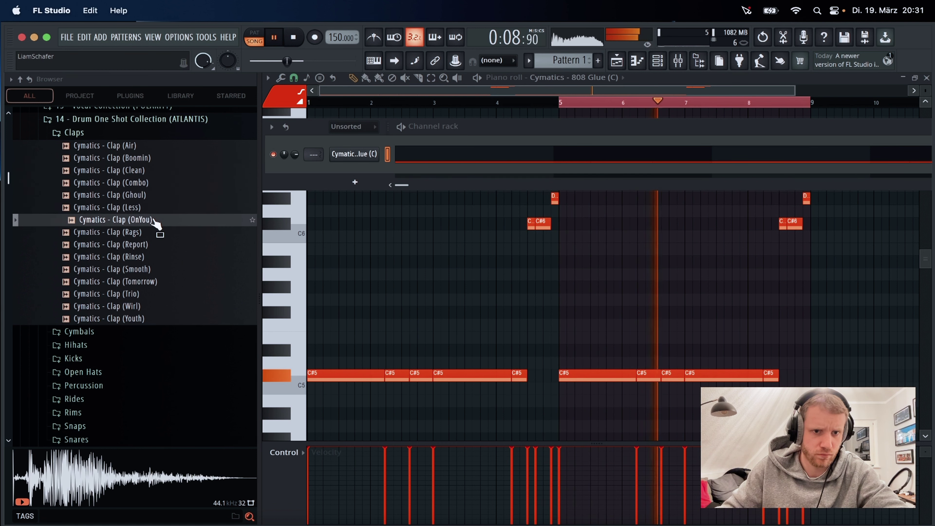
Audition the claps from Report through Youth in the ATLANTIS Claps folder, and replay Report and Rags.
{"action": "left_click", "coordinate": [152, 244]}
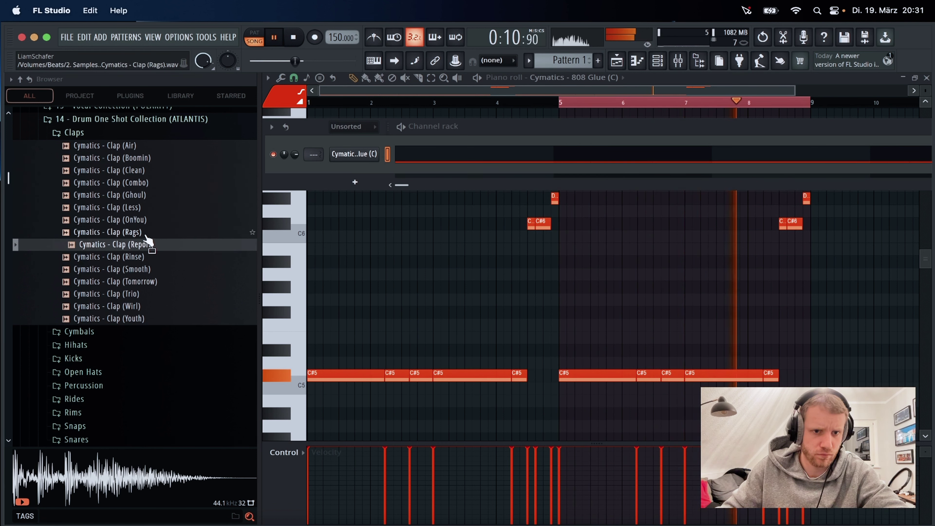
{"action": "left_click", "coordinate": [152, 257]}
{"action": "left_click", "coordinate": [154, 269]}
{"action": "left_click", "coordinate": [156, 282]}
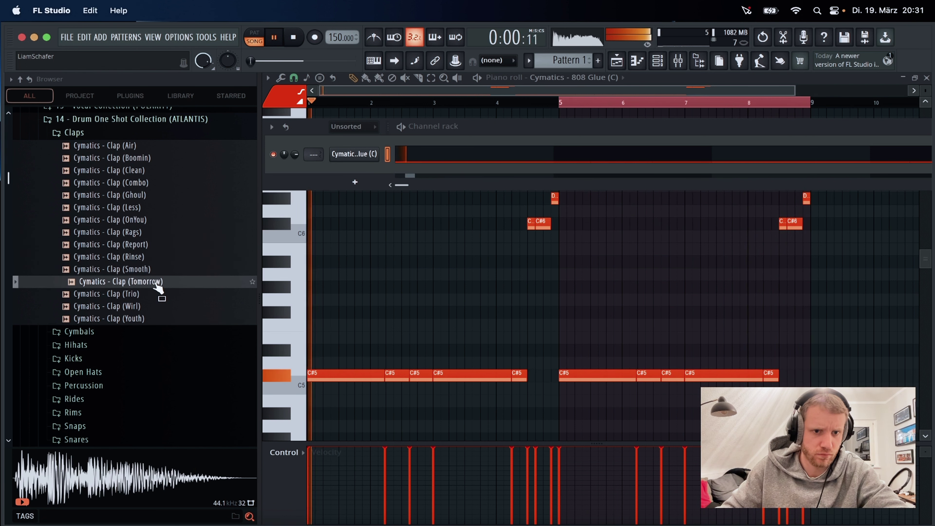
{"action": "left_click", "coordinate": [153, 294]}
{"action": "left_click", "coordinate": [150, 306]}
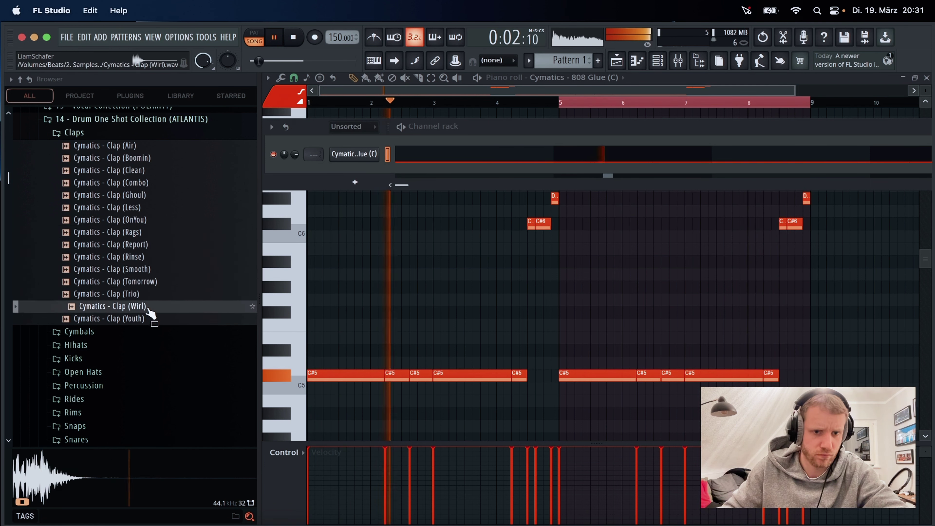
{"action": "left_click", "coordinate": [150, 316]}
{"action": "left_click", "coordinate": [146, 244]}
{"action": "left_click", "coordinate": [142, 233]}
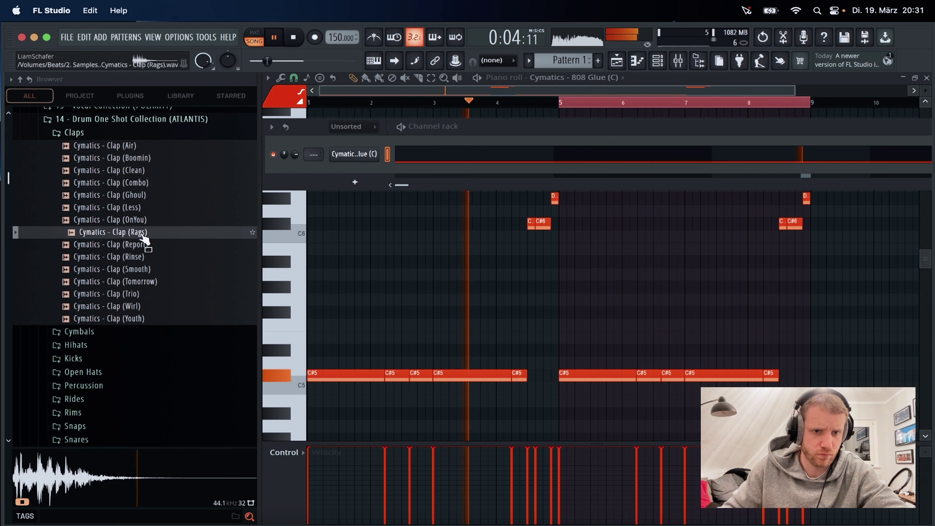
Expand the ATLANTIS Rims folder and audition the Colibri, ClipShow, Flame and Greenland rims.
{"action": "scroll", "coordinate": [146, 225], "scroll_direction": "down", "scroll_amount": 1}
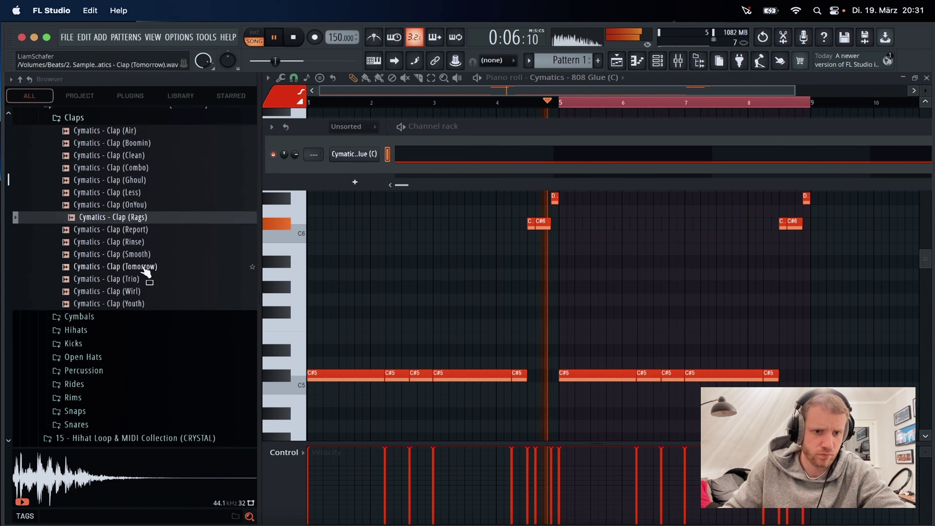
{"action": "scroll", "coordinate": [118, 269], "scroll_direction": "down", "scroll_amount": 9}
{"action": "left_click", "coordinate": [92, 266]}
{"action": "left_click", "coordinate": [146, 302]}
{"action": "left_click", "coordinate": [148, 304]}
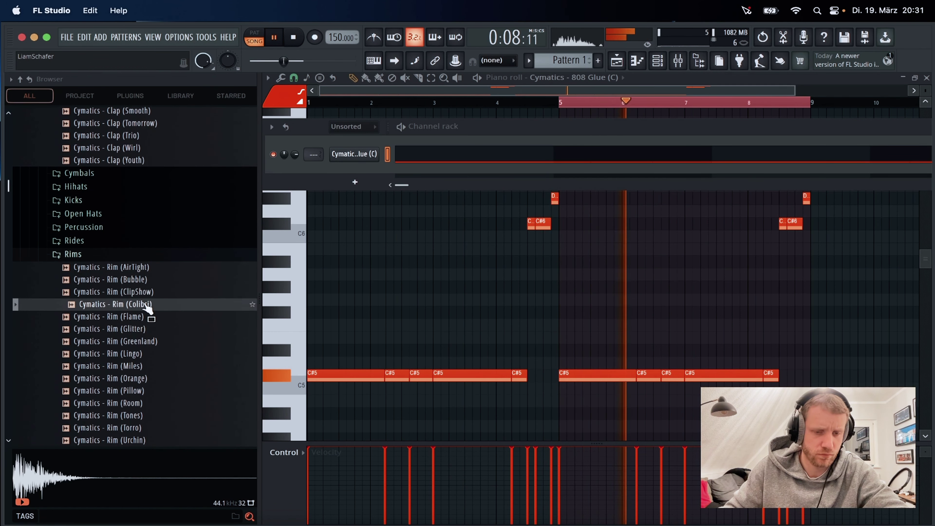
{"action": "left_click", "coordinate": [150, 294]}
{"action": "left_click", "coordinate": [156, 320]}
{"action": "left_click", "coordinate": [156, 344]}
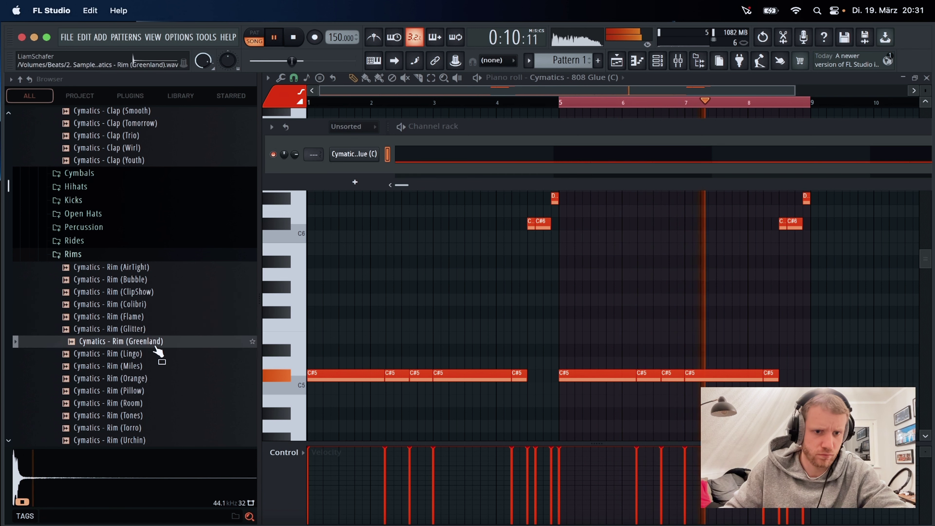
Audition the Lingo, Miles, Orange, Pillow, Room, Torro and Urchin rims, and collapse the Rims folder.
{"action": "left_click", "coordinate": [156, 358]}
{"action": "left_click", "coordinate": [158, 367]}
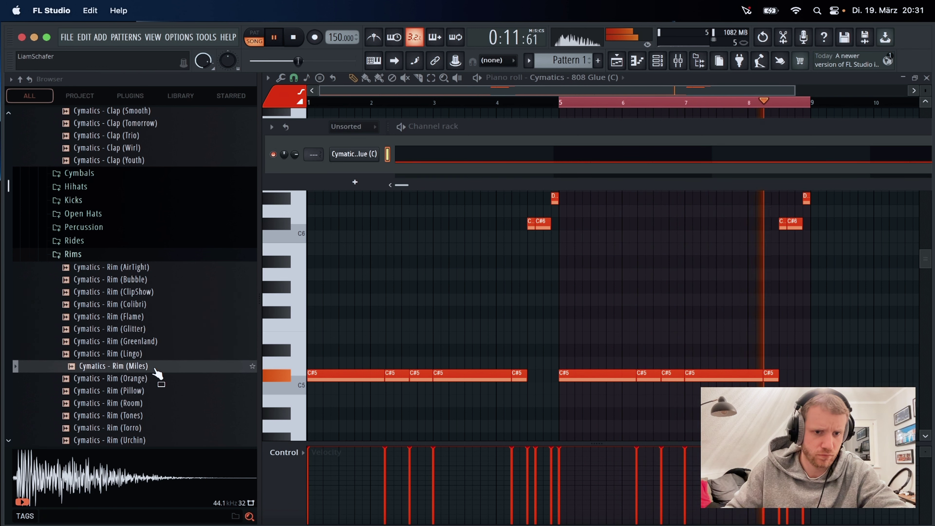
{"action": "left_click", "coordinate": [155, 382]}
{"action": "scroll", "coordinate": [157, 374], "scroll_direction": "down", "scroll_amount": 3}
{"action": "left_click", "coordinate": [138, 343]}
{"action": "left_click", "coordinate": [142, 355]}
{"action": "left_click", "coordinate": [147, 378]}
{"action": "left_click", "coordinate": [149, 390]}
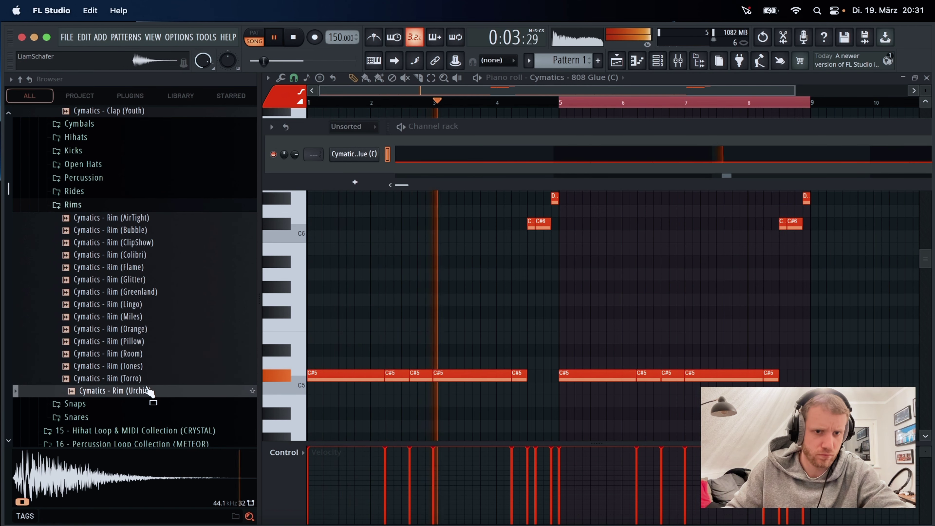
{"action": "left_click", "coordinate": [75, 205]}
Expand the Cymatics - DUALITY Secret Expansion folder down to Secret Drum Kit and its Snares folder.
{"action": "scroll", "coordinate": [114, 239], "scroll_direction": "down", "scroll_amount": 6}
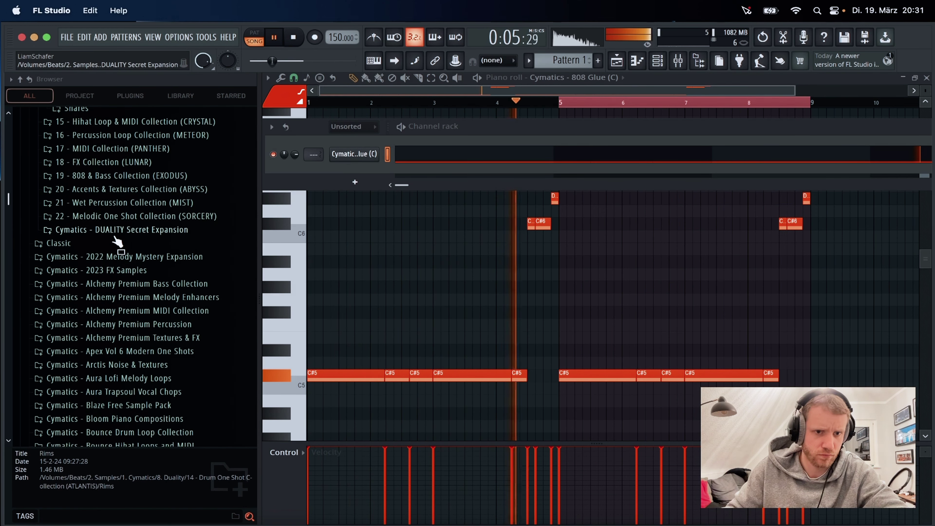
{"action": "left_click", "coordinate": [117, 231]}
{"action": "left_click", "coordinate": [87, 167]}
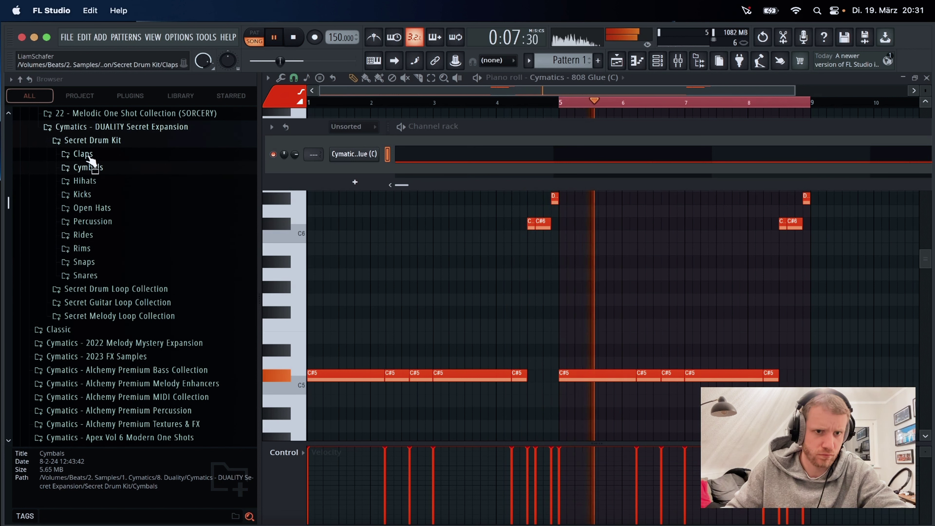
{"action": "left_click", "coordinate": [85, 275]}
Audition the Secret Drum Kit snares in order, from Divine, Flames and FocusOnMe through to Winter.
{"action": "left_click", "coordinate": [166, 288]}
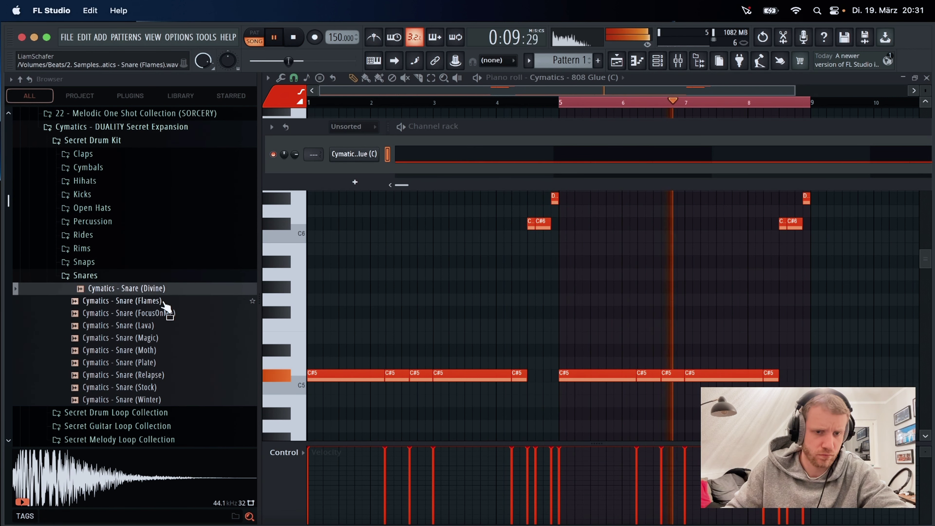
{"action": "left_click", "coordinate": [167, 301]}
{"action": "left_click", "coordinate": [168, 312]}
{"action": "left_click", "coordinate": [162, 325]}
{"action": "left_click", "coordinate": [162, 337]}
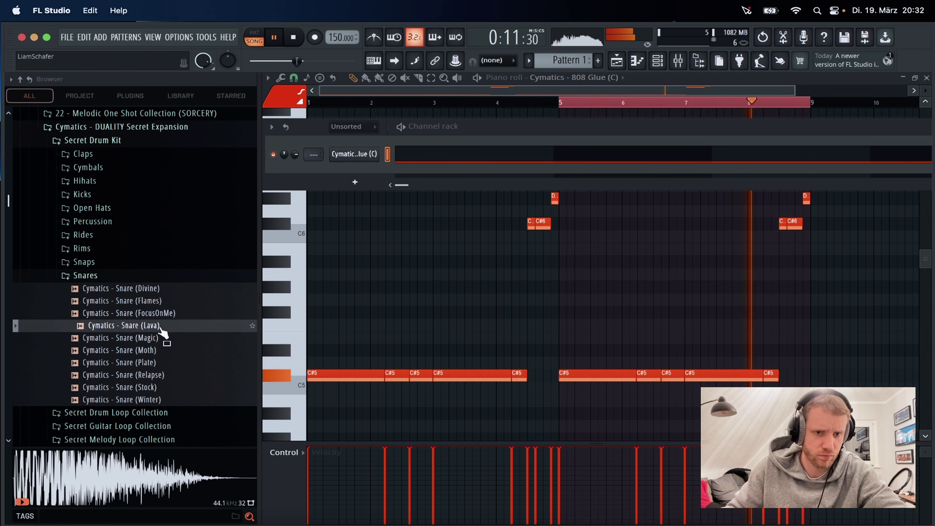
{"action": "left_click", "coordinate": [162, 349]}
{"action": "left_click", "coordinate": [164, 362]}
{"action": "left_click", "coordinate": [164, 375]}
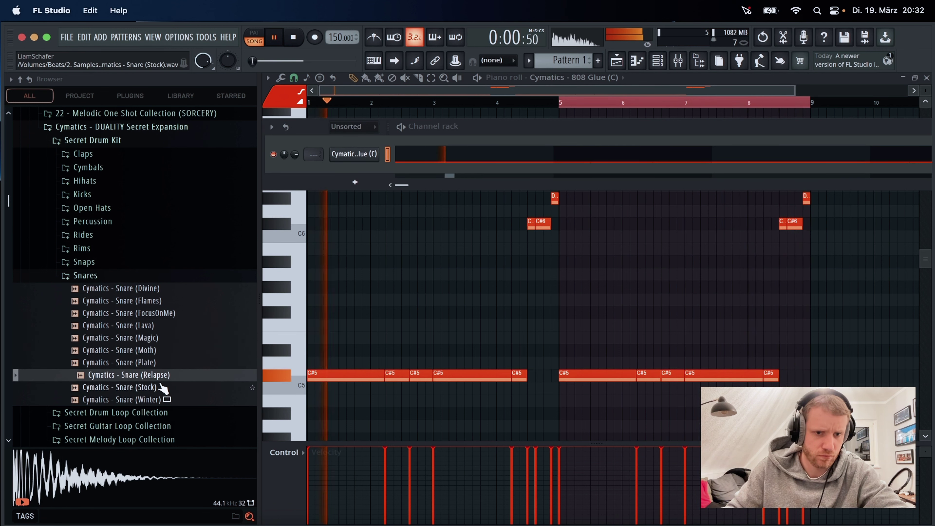
{"action": "left_click", "coordinate": [163, 387]}
{"action": "left_click", "coordinate": [162, 399]}
Expand the Secret Drum Kit's Claps folder, audition the claps from Chain through Tide, and replay Chain.
{"action": "left_click", "coordinate": [85, 154]}
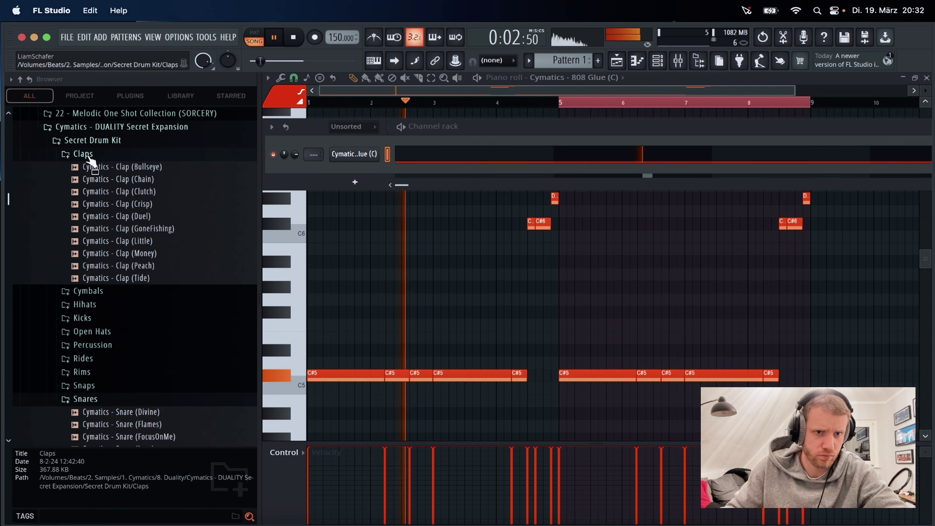
{"action": "left_click", "coordinate": [138, 180]}
{"action": "left_click", "coordinate": [141, 190]}
{"action": "left_click", "coordinate": [154, 203]}
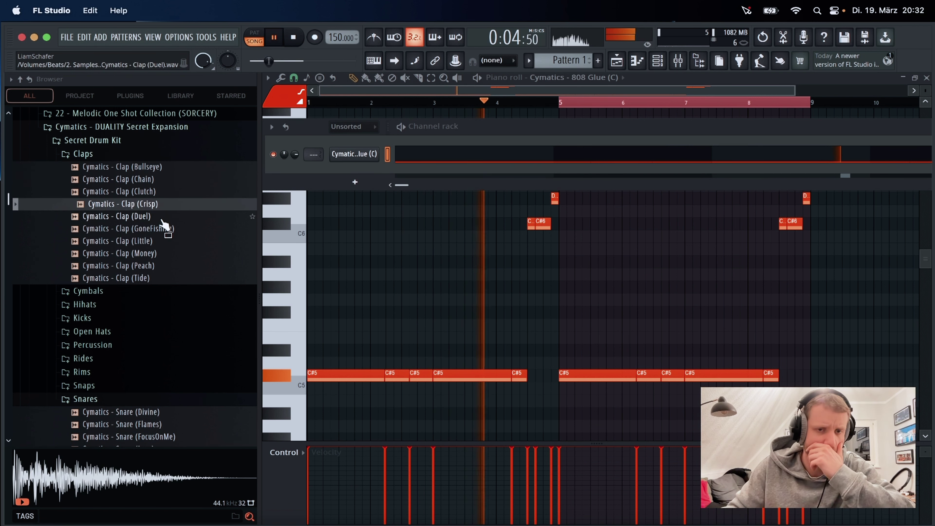
{"action": "left_click", "coordinate": [164, 216]}
{"action": "left_click", "coordinate": [172, 229]}
{"action": "left_click", "coordinate": [164, 241]}
{"action": "left_click", "coordinate": [161, 253]}
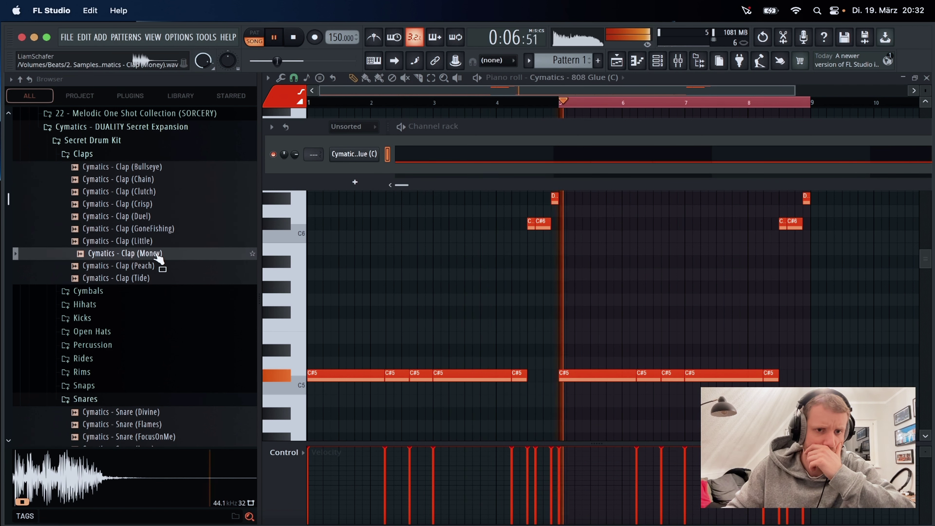
{"action": "left_click", "coordinate": [162, 266]}
{"action": "left_click", "coordinate": [162, 278]}
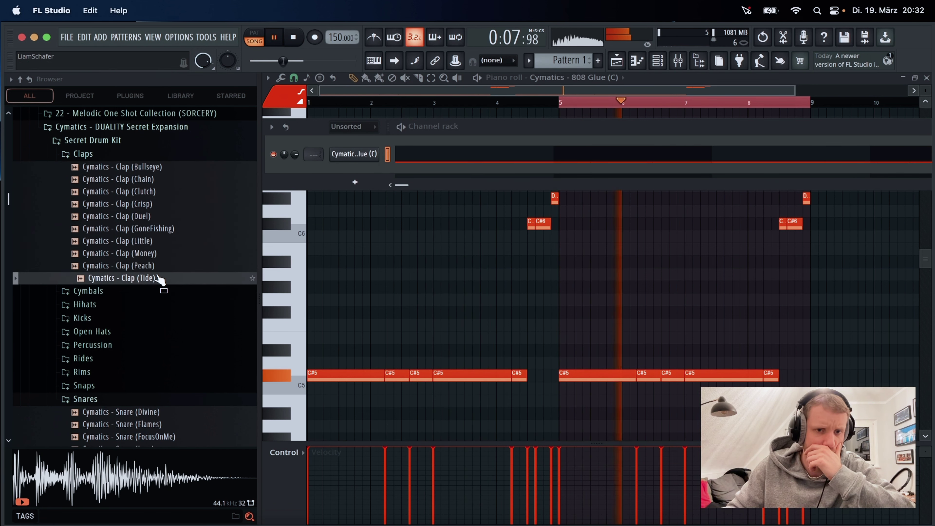
{"action": "left_click", "coordinate": [153, 180]}
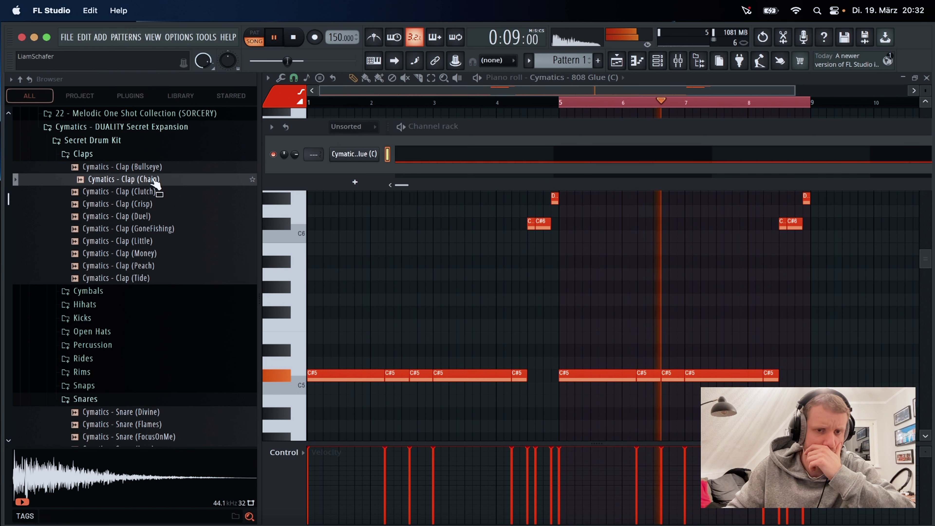
Expand the Secret Drum Kit's Rims folder and audition the Factory, Arena, Bold, Levels and Queen rims.
{"action": "left_click", "coordinate": [88, 373]}
{"action": "left_click", "coordinate": [146, 354]}
{"action": "left_click", "coordinate": [141, 329]}
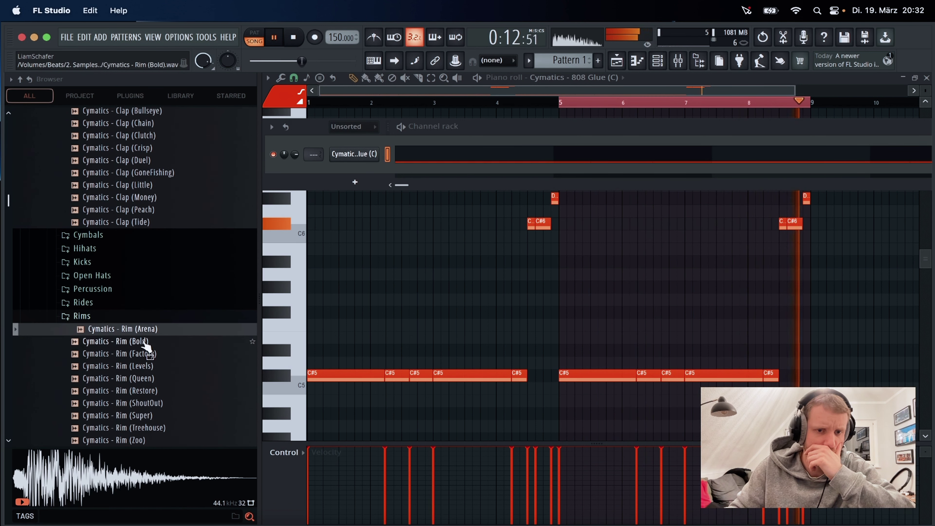
{"action": "left_click", "coordinate": [147, 343]}
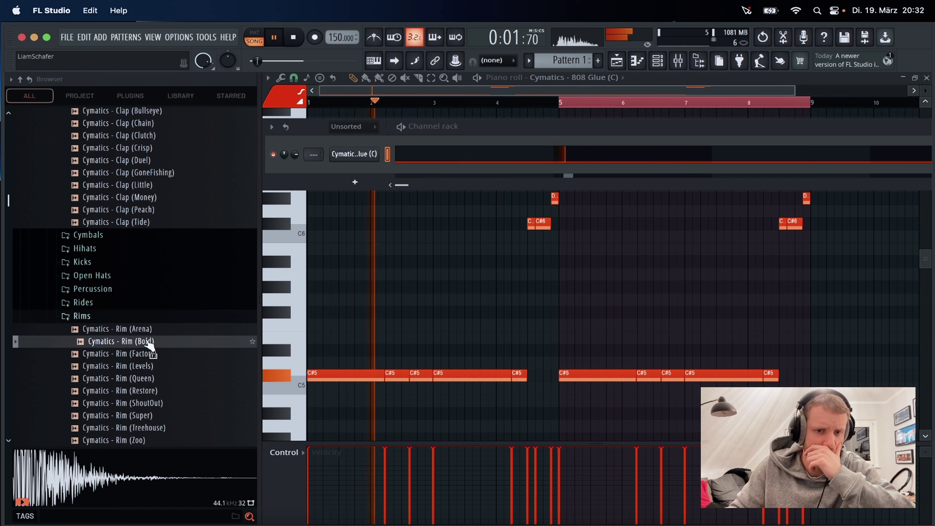
{"action": "left_click", "coordinate": [156, 366]}
{"action": "left_click", "coordinate": [158, 379]}
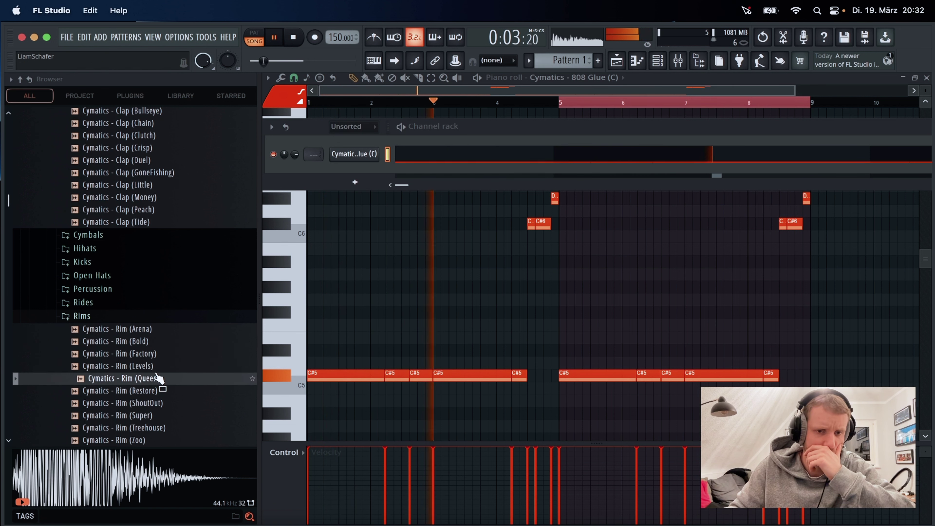
Audition the Restore, ShoutOut, Super, Treehouse and Zoo rims in the Secret Drum Kit.
{"action": "left_click", "coordinate": [161, 391]}
{"action": "left_click", "coordinate": [164, 403]}
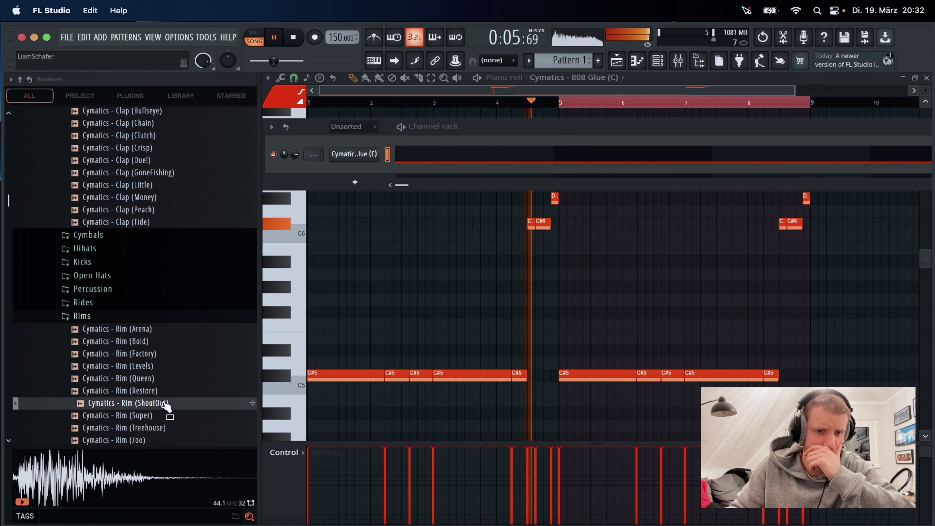
{"action": "scroll", "coordinate": [165, 393], "scroll_direction": "down", "scroll_amount": 3}
{"action": "left_click", "coordinate": [154, 368]}
{"action": "left_click", "coordinate": [156, 378]}
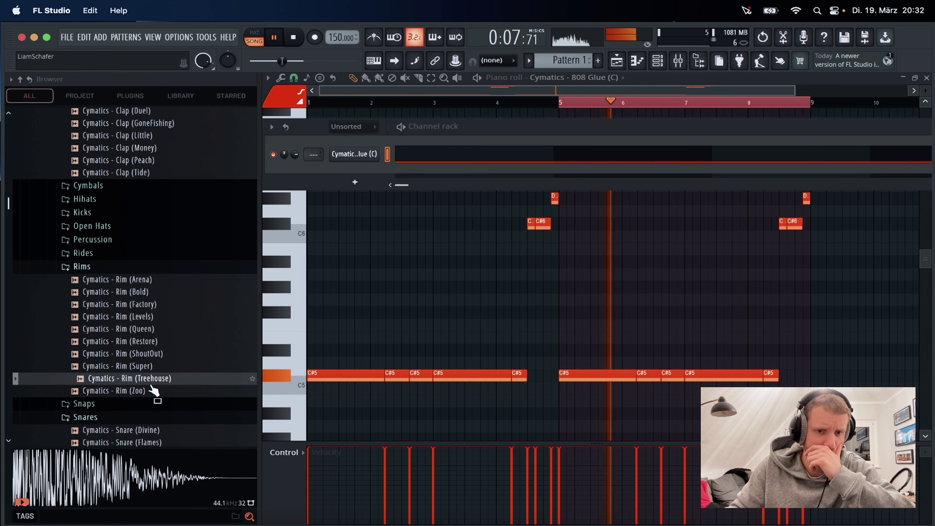
{"action": "left_click", "coordinate": [152, 390]}
{"action": "scroll", "coordinate": [139, 332], "scroll_direction": "up", "scroll_amount": 10}
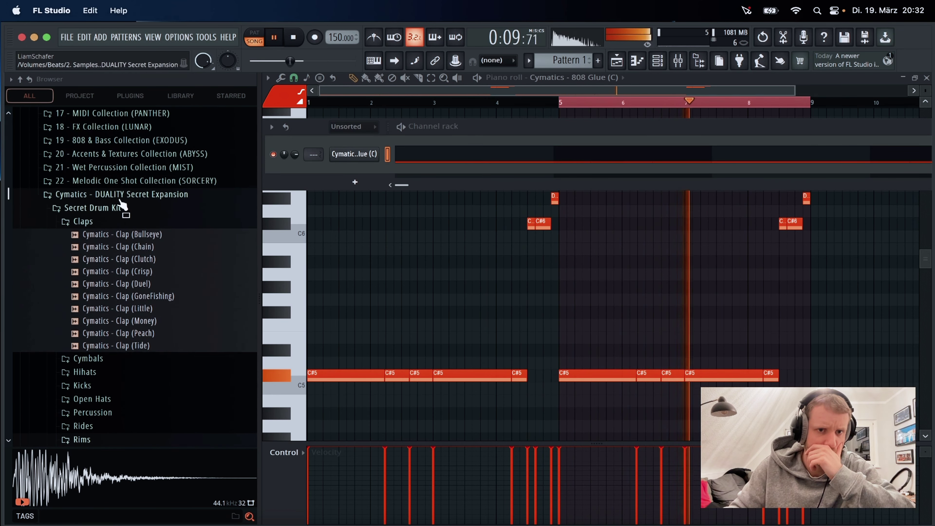
Collapse the DUALITY Secret Expansion folder, expand the ATLANTIS collection's Claps folder and audition the Trio clap.
{"action": "left_click", "coordinate": [121, 197]}
{"action": "scroll", "coordinate": [180, 189], "scroll_direction": "up", "scroll_amount": 3}
{"action": "scroll", "coordinate": [182, 202], "scroll_direction": "up", "scroll_amount": 6}
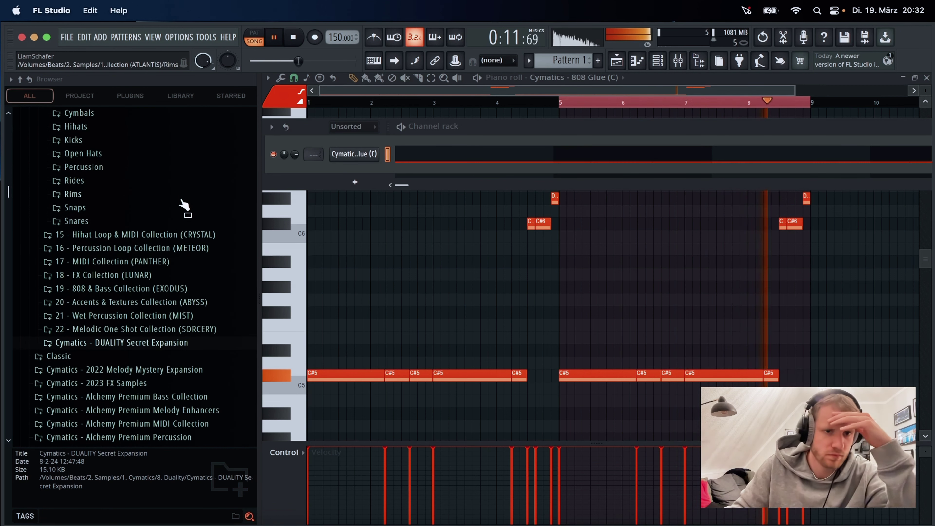
{"action": "left_click", "coordinate": [148, 225]}
{"action": "left_click", "coordinate": [145, 225]}
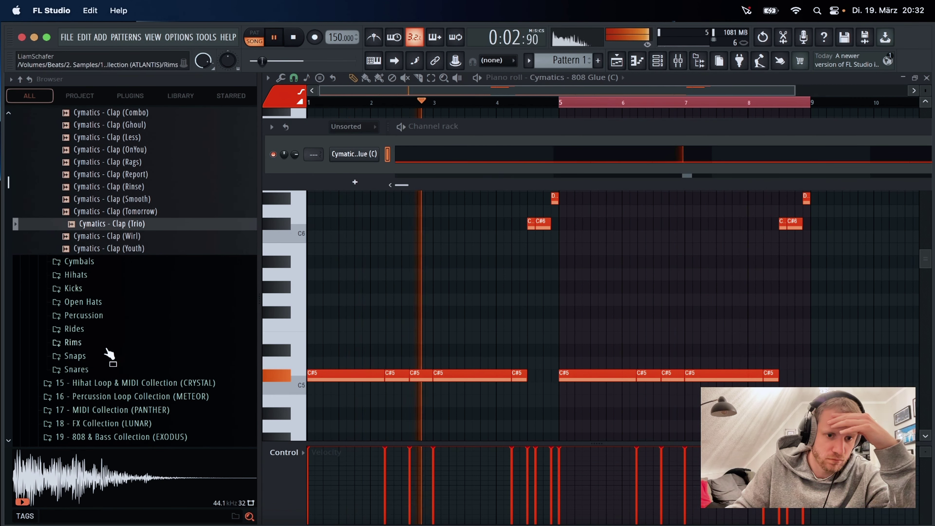
Expand the ATLANTIS collection's Snares folder and audition the Response, Plant, Kangaroo and Jumper snares.
{"action": "left_click", "coordinate": [96, 369]}
{"action": "left_click", "coordinate": [154, 355]}
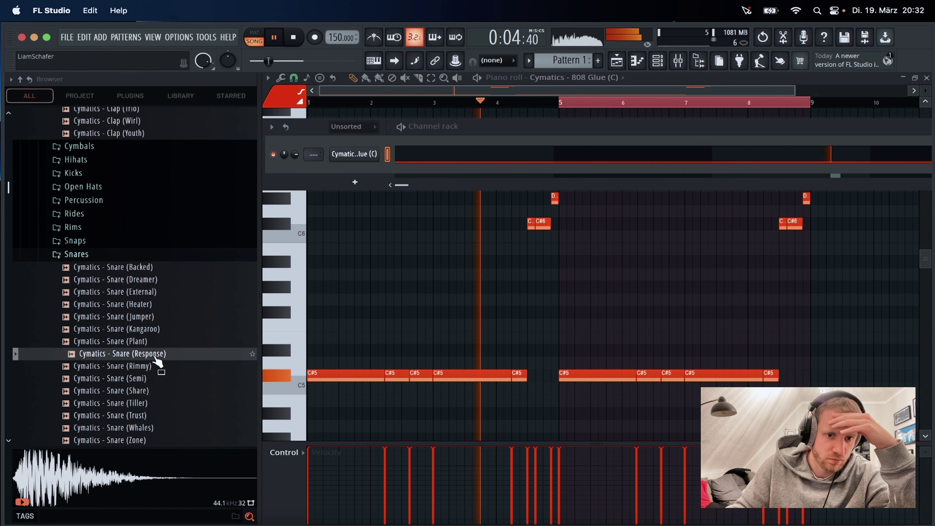
{"action": "left_click", "coordinate": [155, 342]}
{"action": "left_click", "coordinate": [153, 330]}
{"action": "left_click", "coordinate": [151, 318]}
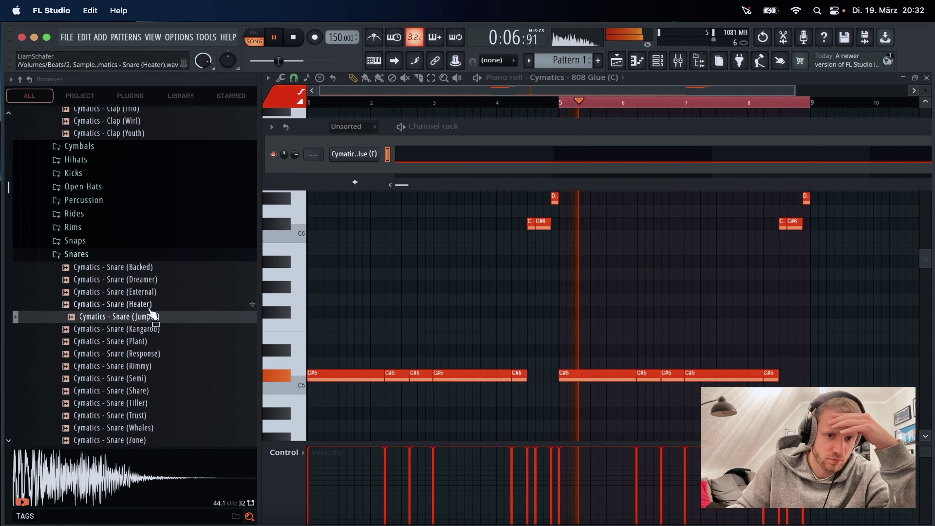
Add Cymatics - Snare (Jumper) as a new channel below the 808 and open its piano roll.
{"action": "left_click_drag", "start_coordinate": [155, 326], "coordinate": [350, 171]}
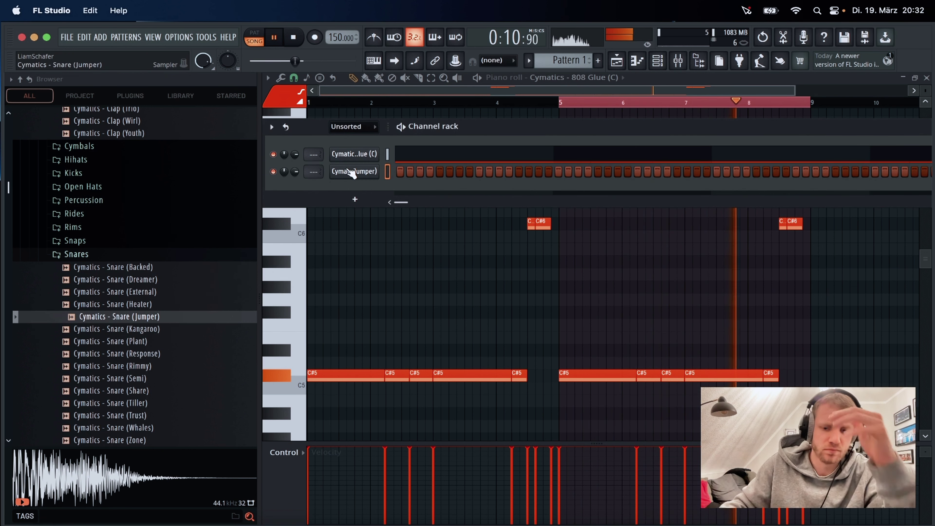
{"action": "left_click", "coordinate": [350, 171]}
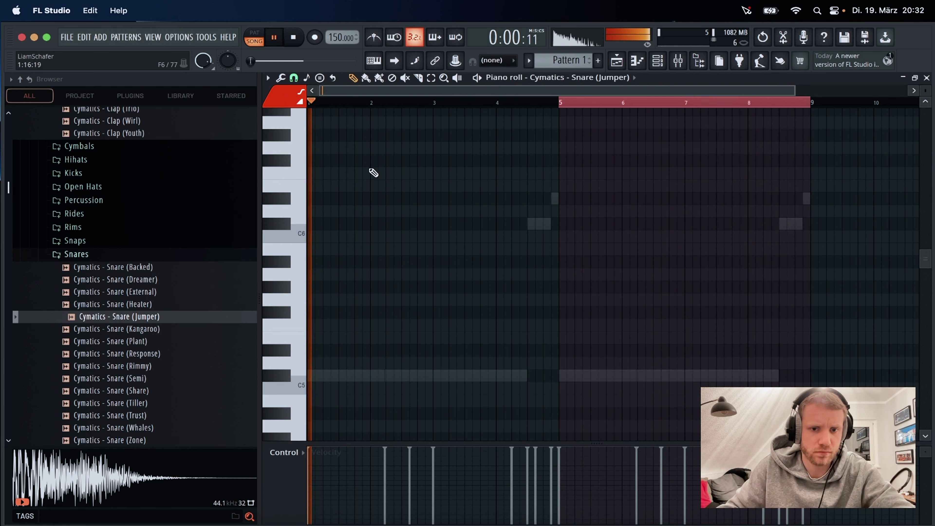
{"action": "scroll", "coordinate": [359, 352], "scroll_direction": "down", "scroll_amount": 2}
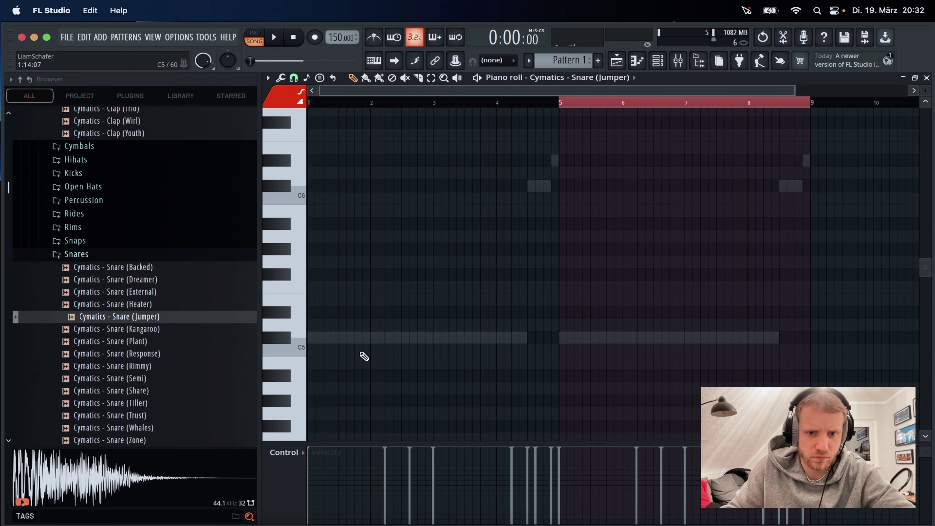
Place a C5 snare note on beat 3 of each of bars 1 to 4.
{"action": "left_click", "coordinate": [340, 351]}
{"action": "key", "text": "space"}
{"action": "scroll", "coordinate": [384, 402], "scroll_direction": "up", "scroll_amount": 3}
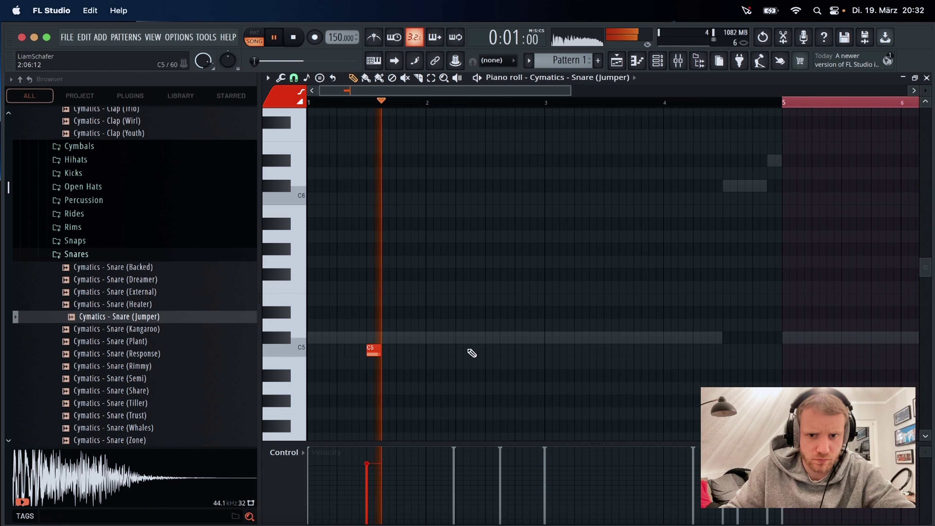
{"action": "left_click", "coordinate": [492, 351]}
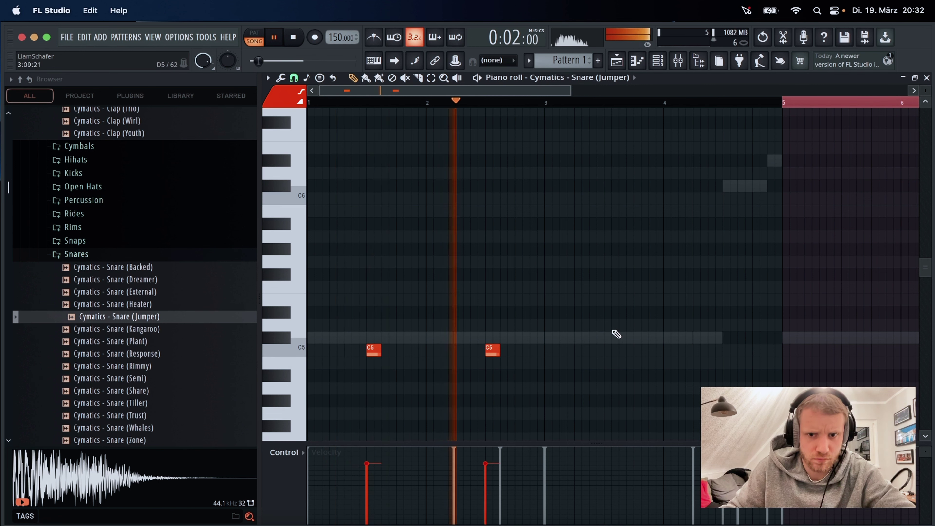
{"action": "left_click", "coordinate": [610, 352]}
{"action": "left_click", "coordinate": [727, 352]}
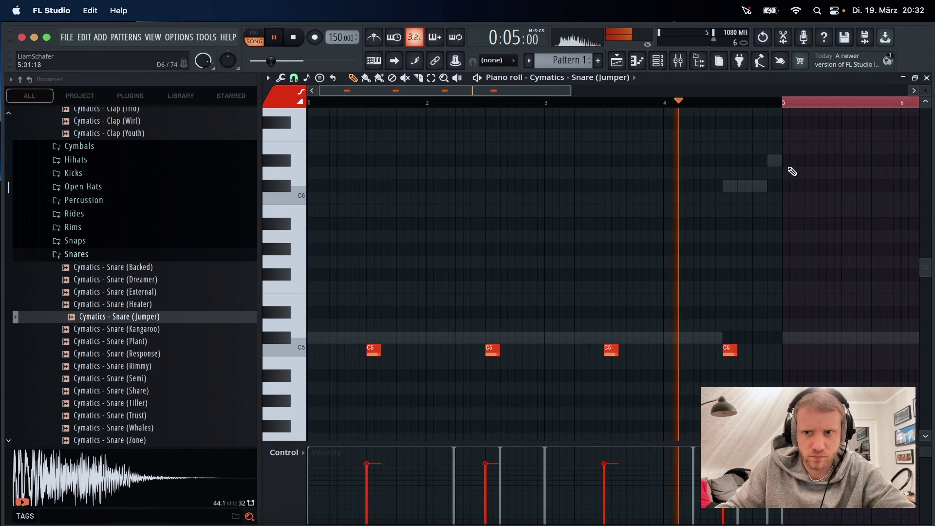
Select bars 1 to 4 and duplicate their snare notes into bars 5 to 8.
{"action": "left_click_drag", "start_coordinate": [786, 166], "coordinate": [252, 171]}
{"action": "left_click_drag", "start_coordinate": [850, 103], "coordinate": [781, 101]}
{"action": "key", "text": "super+v"}
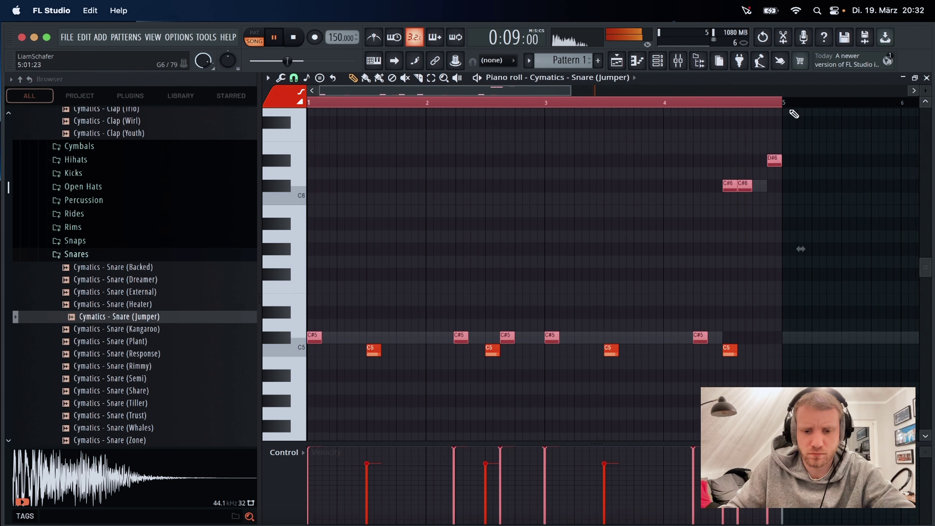
{"action": "key", "text": "ctrl+z"}
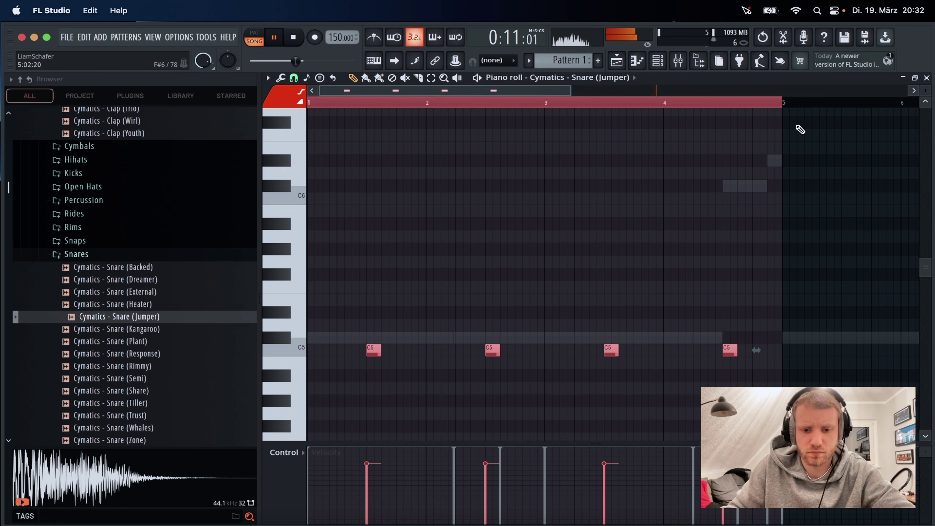
{"action": "key", "text": "ctrl+b"}
{"action": "left_click", "coordinate": [598, 78]}
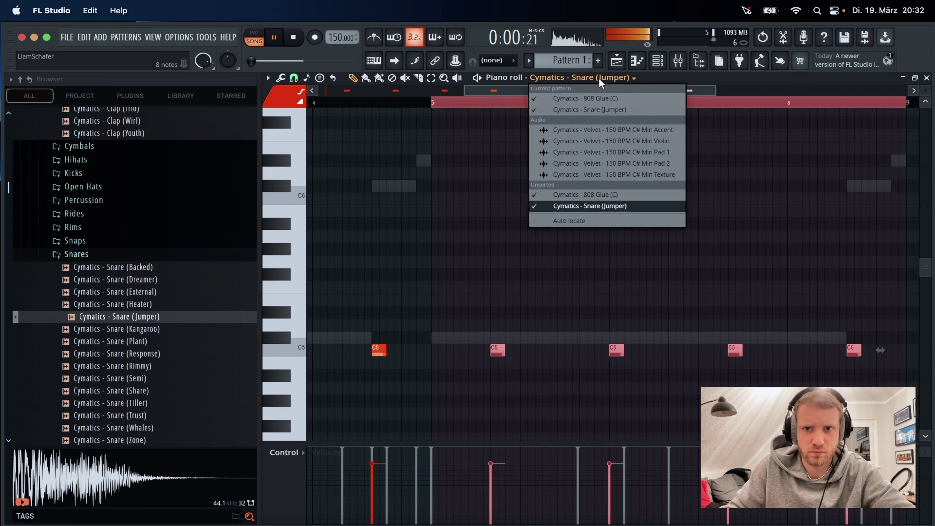
Collapse the Snares folder, expand the ATLANTIS Hihats folder and audition the Droid, Desire and Ember hihats.
{"action": "left_click", "coordinate": [98, 257]}
{"action": "left_click", "coordinate": [87, 162]}
{"action": "left_click", "coordinate": [148, 210]}
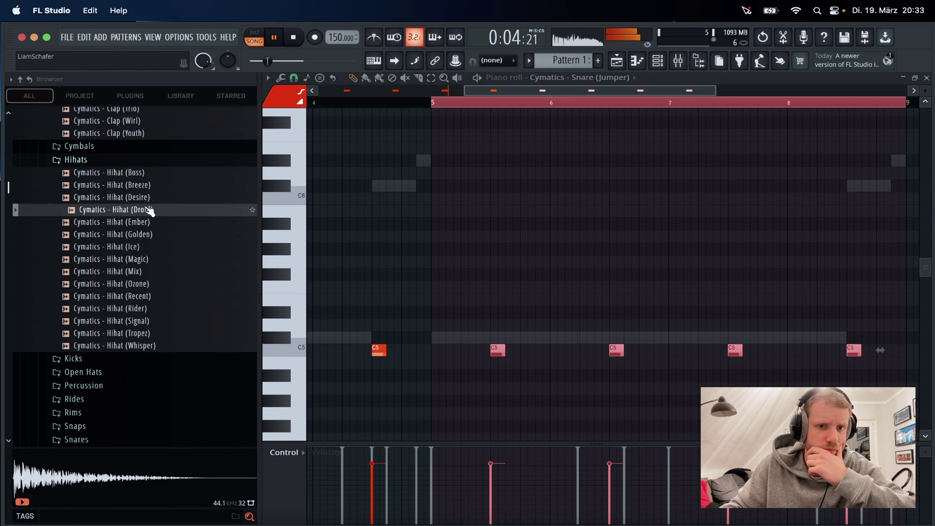
{"action": "left_click", "coordinate": [149, 199]}
{"action": "left_click", "coordinate": [151, 210]}
{"action": "left_click", "coordinate": [159, 221]}
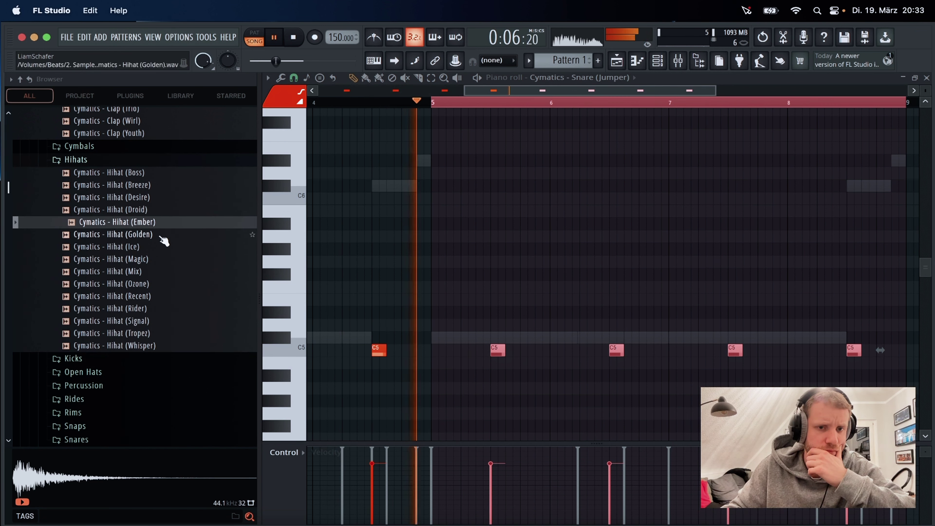
Audition the Ice, Magic and Recent hihats, comparing them by replaying Ice.
{"action": "left_click", "coordinate": [162, 245]}
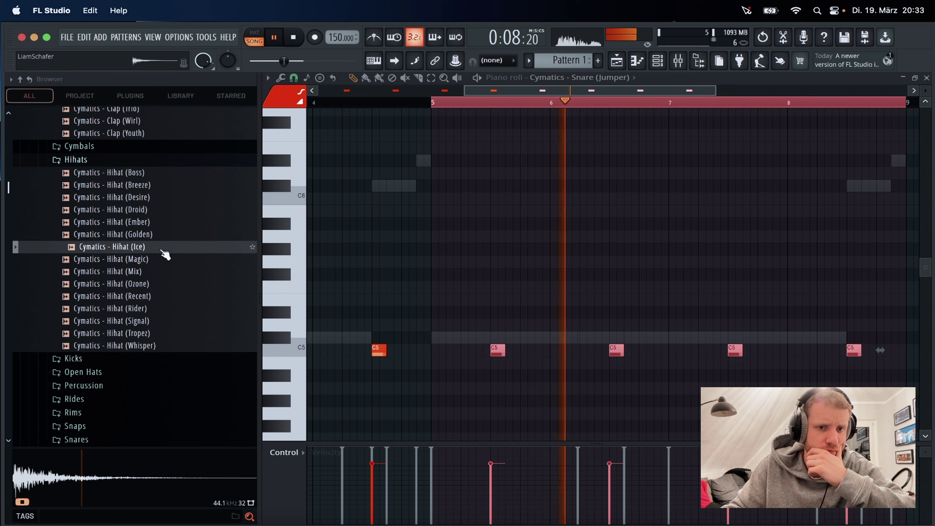
{"action": "left_click", "coordinate": [159, 259]}
{"action": "key", "text": "Up"}
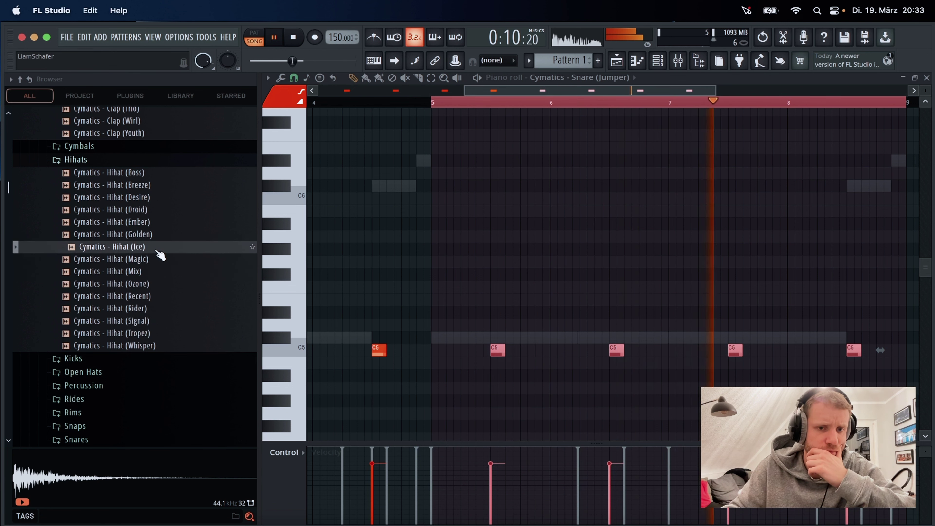
{"action": "left_click", "coordinate": [157, 297]}
{"action": "left_click", "coordinate": [151, 251]}
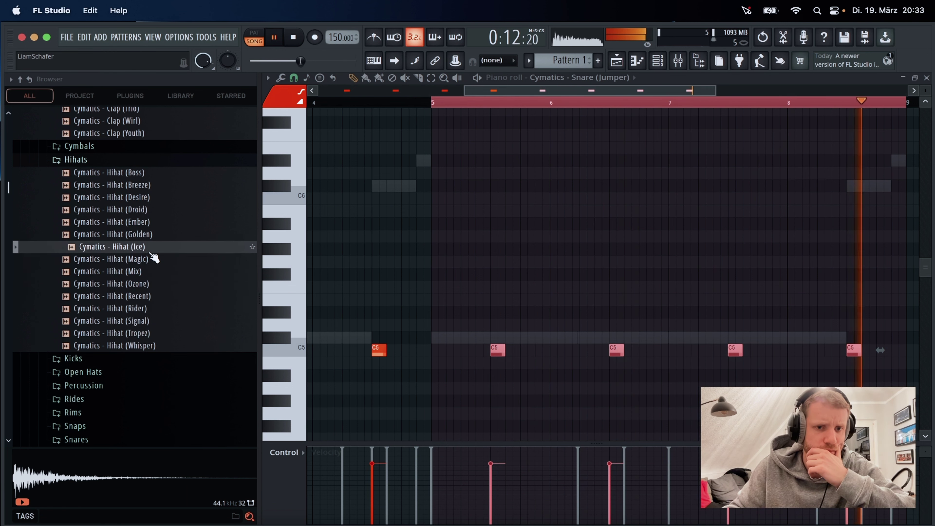
Add Cymatics - Hihat (Ice) as a new channel below the snare and open its piano roll.
{"action": "left_click", "coordinate": [662, 63]}
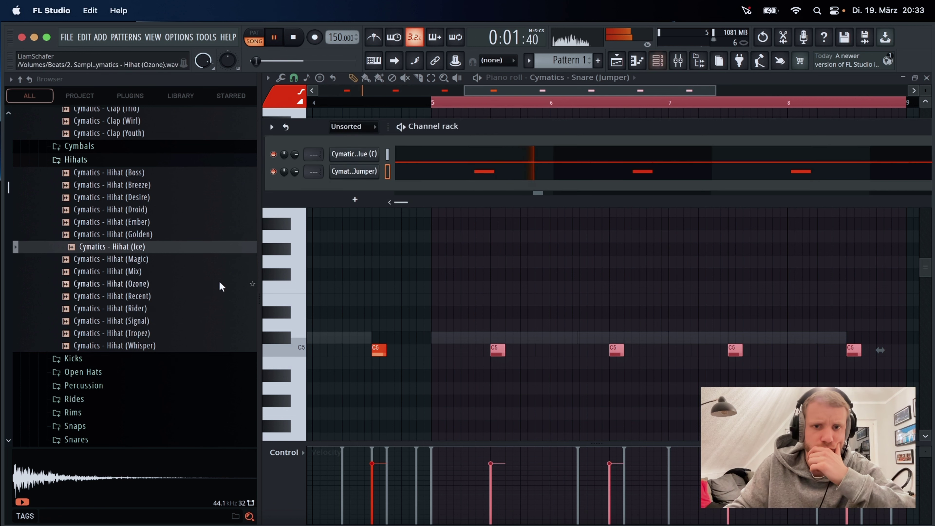
{"action": "left_click_drag", "start_coordinate": [138, 254], "coordinate": [347, 199]}
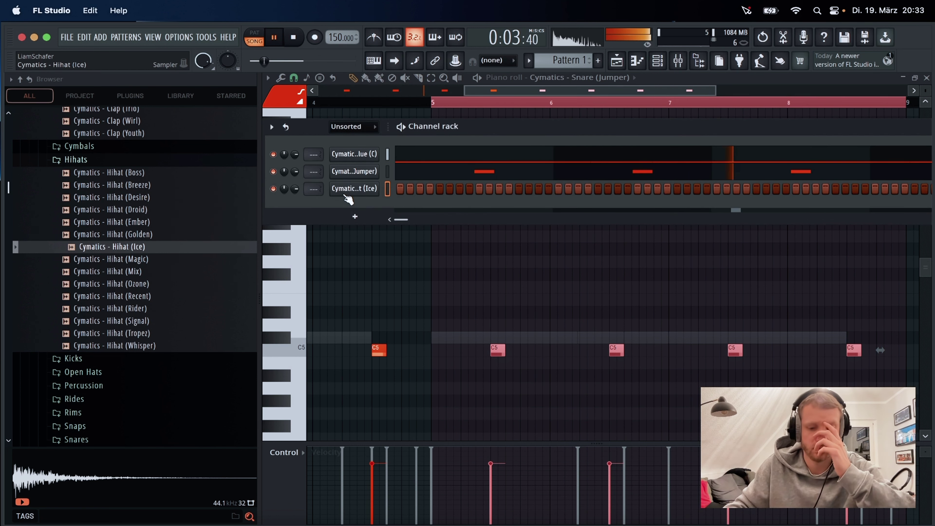
{"action": "left_click", "coordinate": [348, 199]}
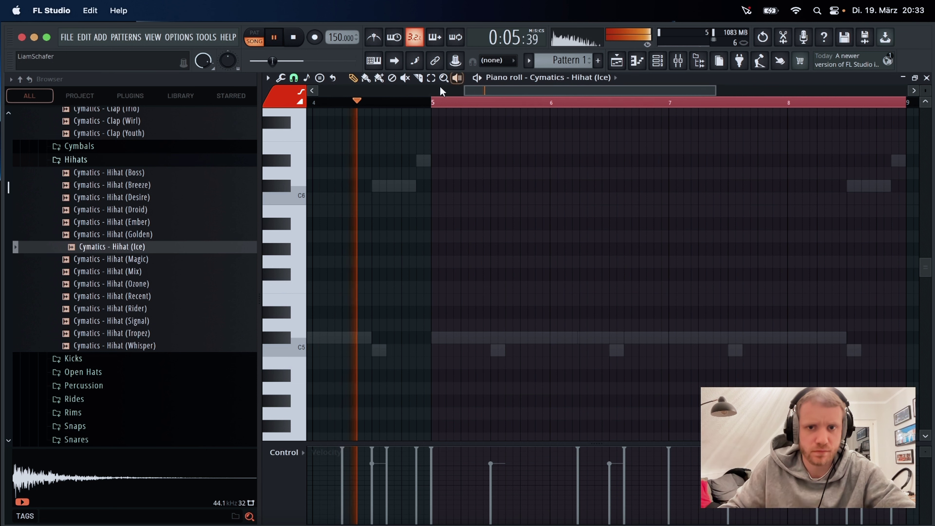
Clear the time selection and place four consecutive C5 hihat notes across the first two beats of bar 1.
{"action": "left_click", "coordinate": [443, 104]}
{"action": "scroll", "coordinate": [323, 338], "scroll_direction": "left", "scroll_amount": 3}
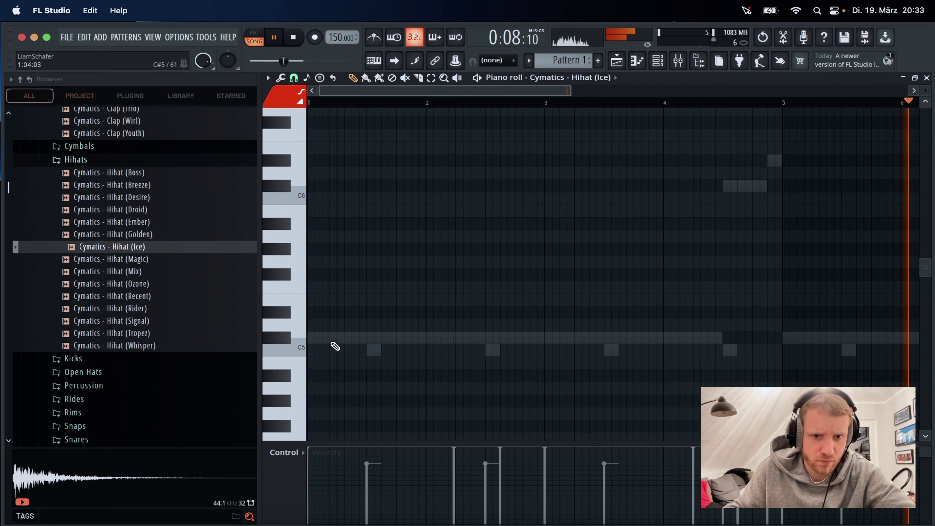
{"action": "scroll", "coordinate": [382, 360], "scroll_direction": "up", "scroll_amount": 2}
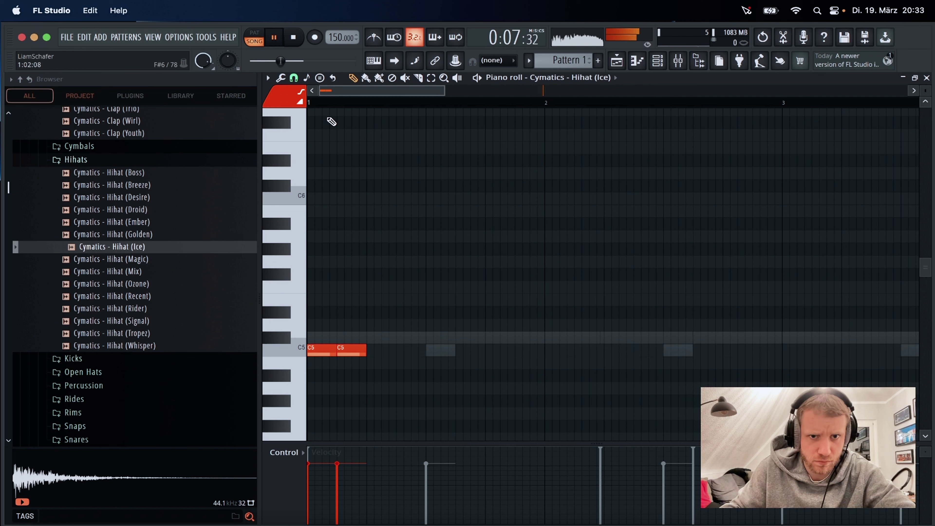
{"action": "left_click", "coordinate": [369, 350]}
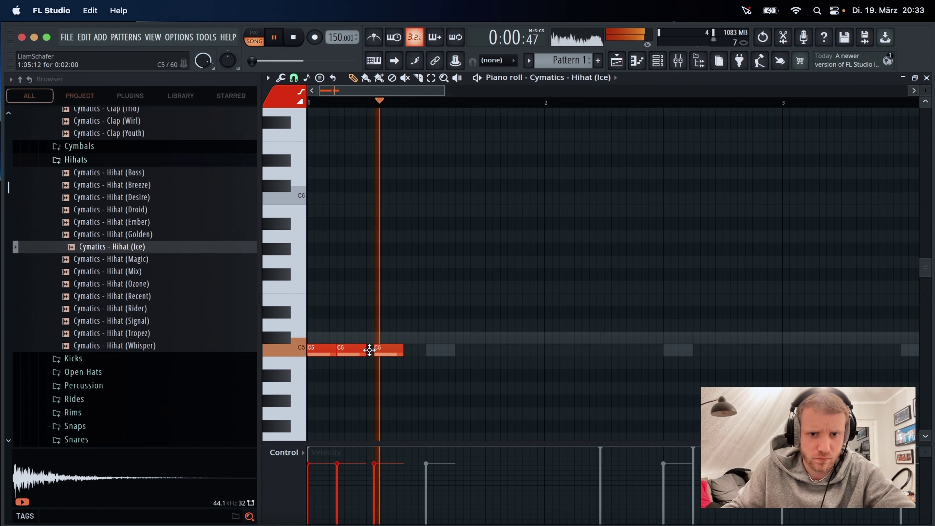
{"action": "key", "text": "space"}
{"action": "left_click", "coordinate": [400, 350]}
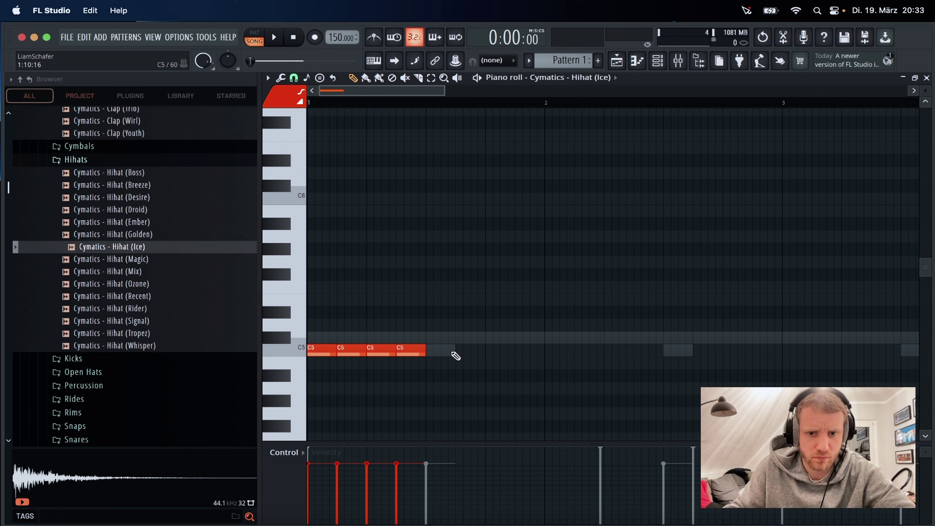
Play back the hihats and lower the velocities of the second, third and fourth notes, keeping the third slightly louder.
{"action": "key", "text": "space"}
{"action": "key", "text": "space"}
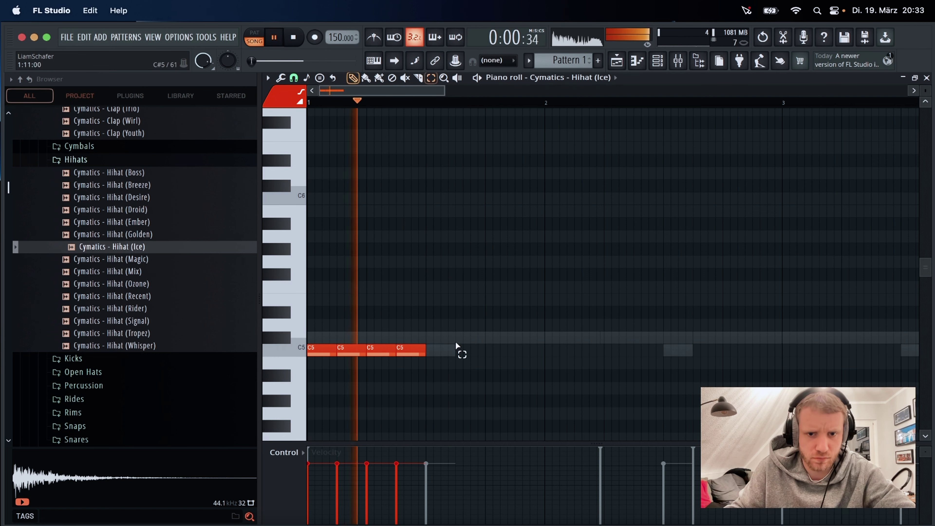
{"action": "left_click_drag", "start_coordinate": [341, 471], "coordinate": [375, 470]}
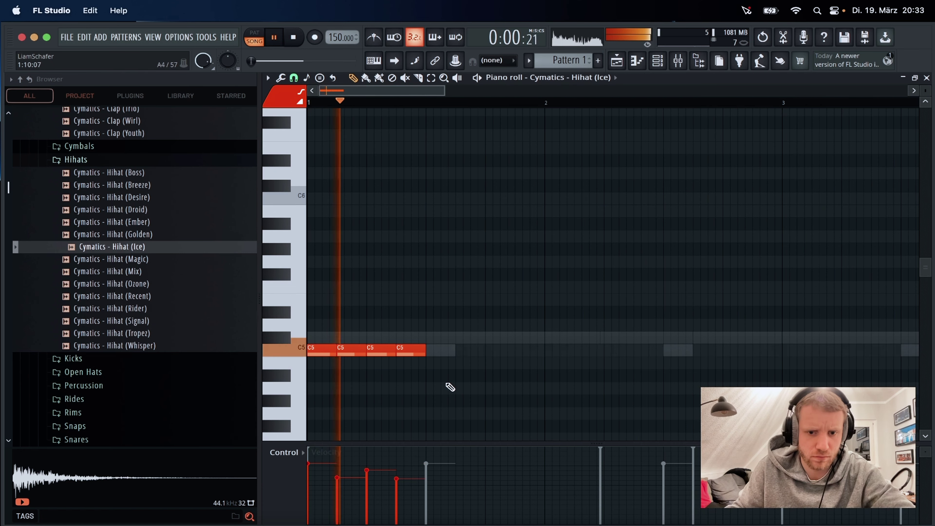
Select the four hihat notes, duplicate them repeatedly to the end of bar 8, and deselect the notes.
{"action": "key", "text": "ctrl+a"}
{"action": "key", "text": "ctrl+b"}
{"action": "key", "text": "ctrl+b"}
{"action": "key", "text": "ctrl+b"}
{"action": "key", "text": "ctrl+b"}
{"action": "key", "text": "ctrl+b"}
{"action": "key", "text": "ctrl+b"}
{"action": "key", "text": "ctrl+b"}
{"action": "key", "text": "ctrl+b"}
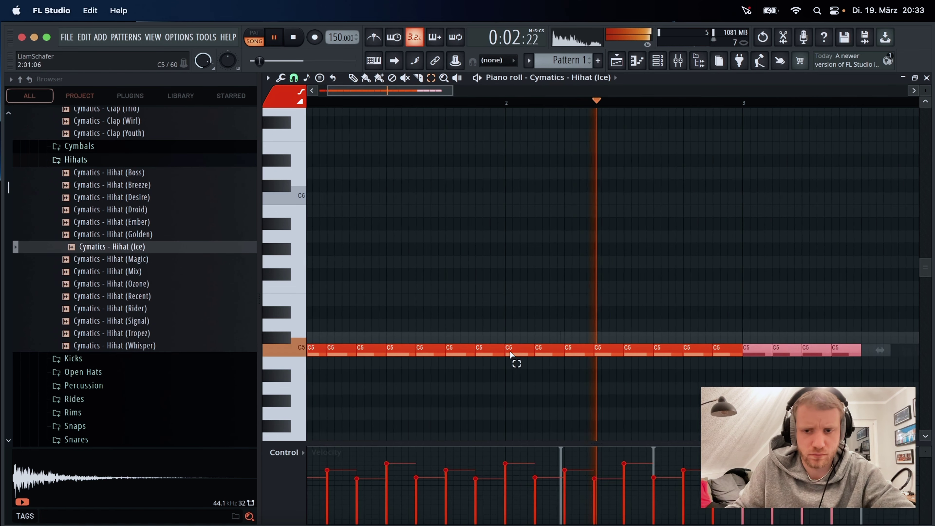
{"action": "key", "text": "ctrl+b"}
{"action": "key", "text": "ctrl+b"}
{"action": "key", "text": "ctrl+b"}
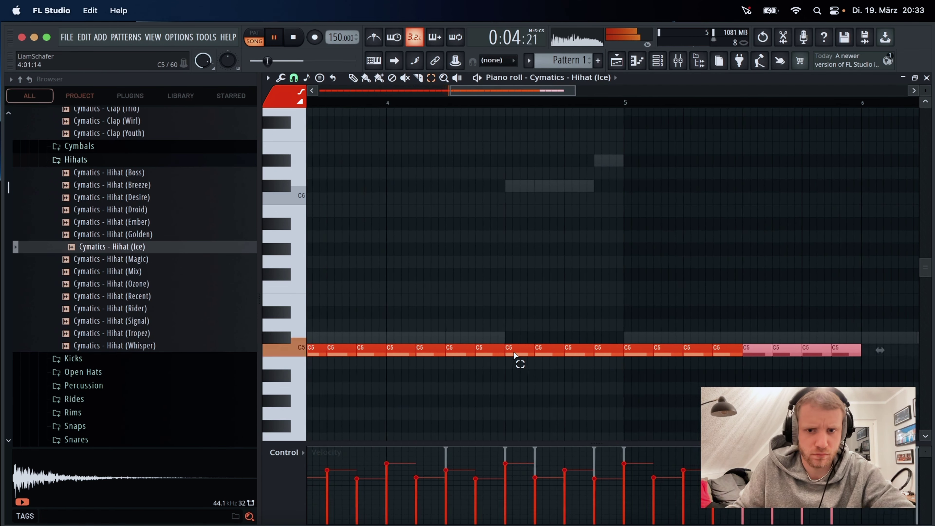
{"action": "key", "text": "ctrl+b"}
{"action": "key", "text": "ctrl+b"}
{"action": "key", "text": "ctrl+b"}
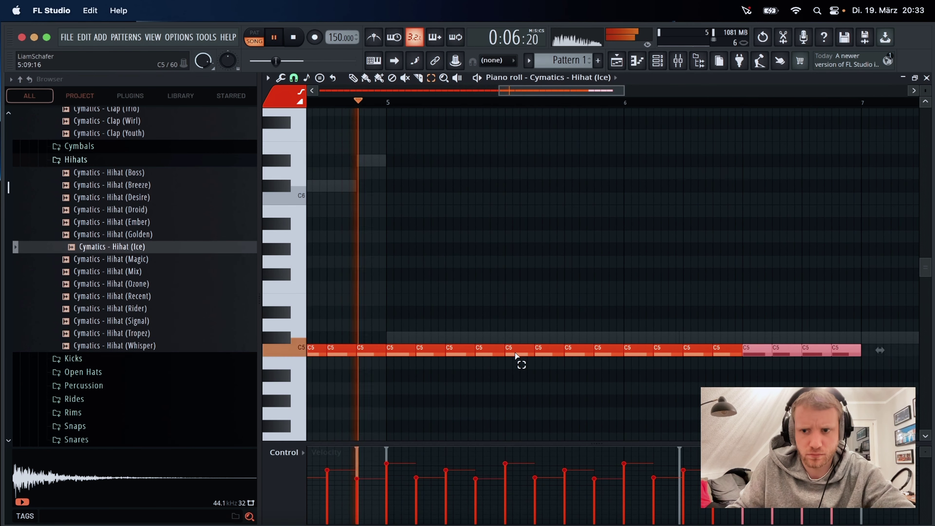
{"action": "key", "text": "ctrl+b"}
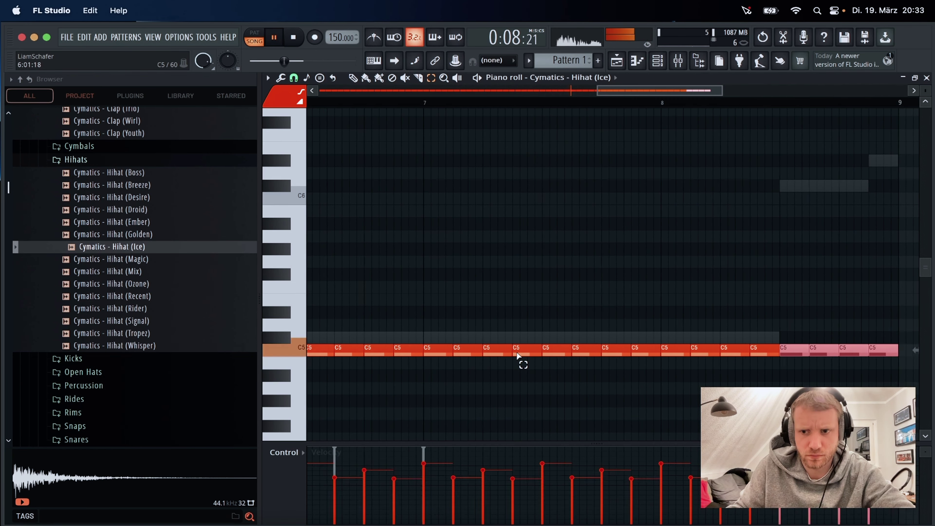
{"action": "key", "text": "ctrl+d"}
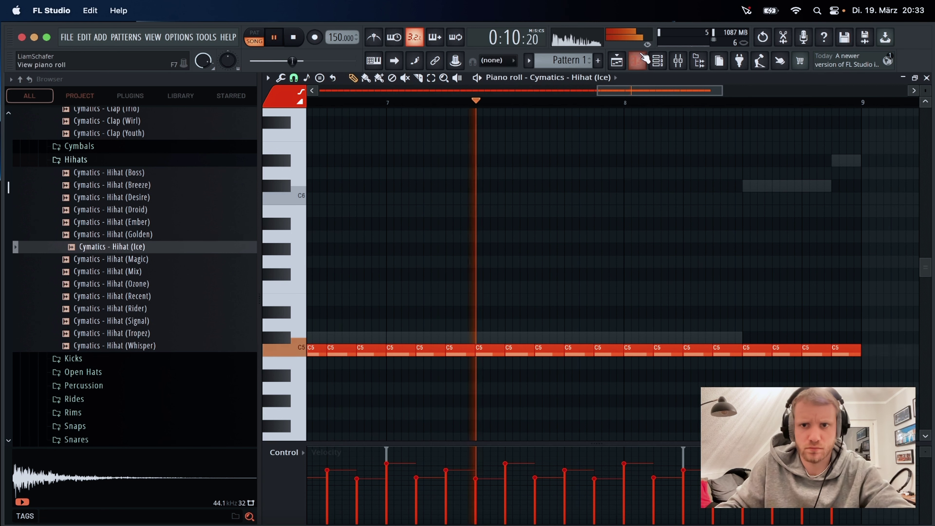
Replace the Ice sample in the hihat channel with Cymatics - Hihat (Ozone).
{"action": "left_click", "coordinate": [667, 62]}
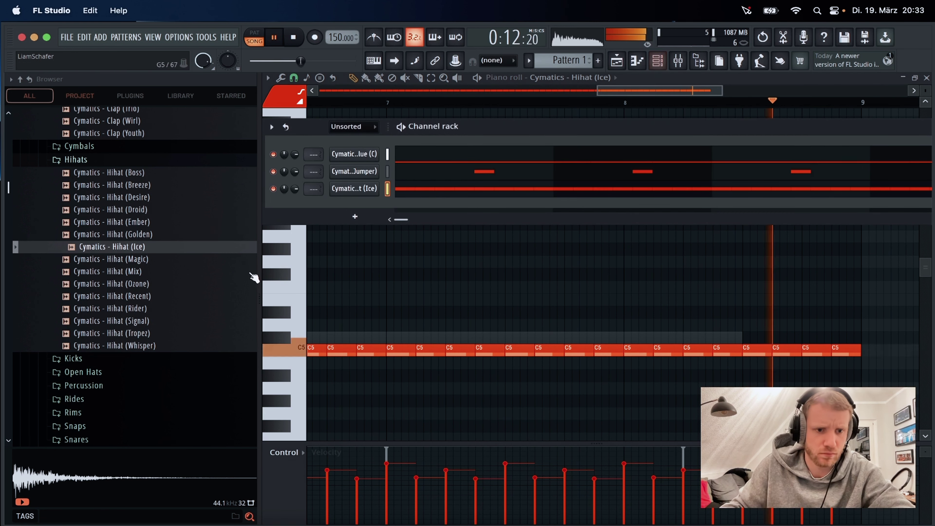
{"action": "left_click_drag", "start_coordinate": [142, 291], "coordinate": [350, 195]}
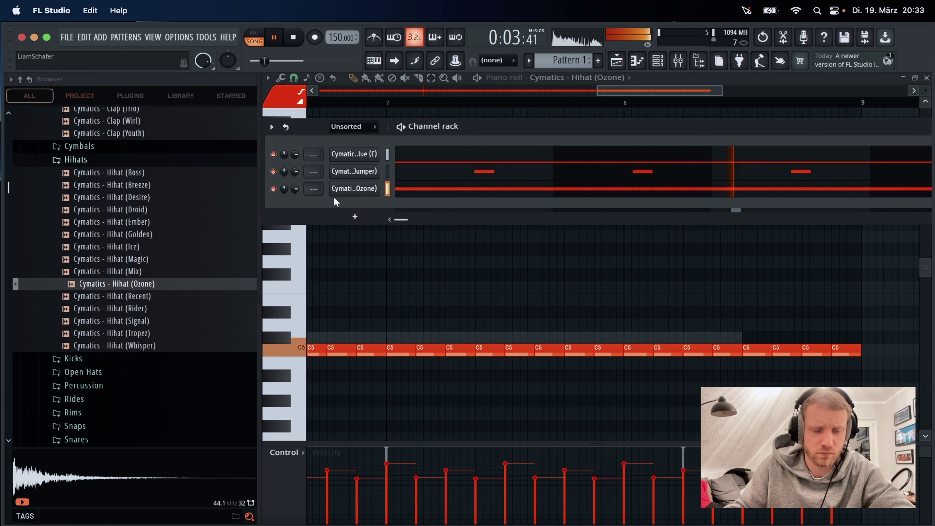
{"action": "right_click", "coordinate": [444, 267]}
Return the hihat piano roll to bar 1 and open the Playlist arrangement.
{"action": "left_click_drag", "start_coordinate": [597, 90], "coordinate": [318, 97]}
{"action": "left_click", "coordinate": [617, 63]}
{"action": "scroll", "coordinate": [616, 85], "scroll_direction": "up", "scroll_amount": 3}
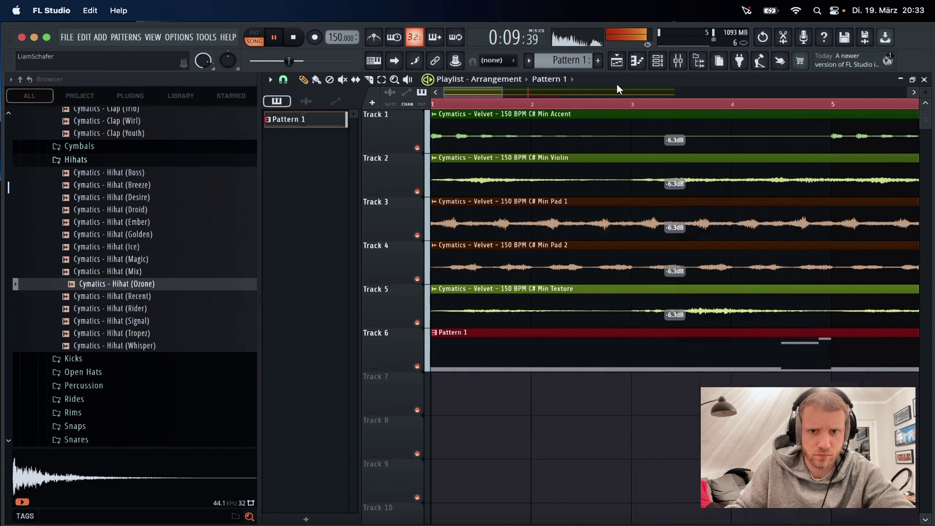
Show the full length of the clips in the Playlist and mute Track 6 containing Pattern 1.
{"action": "scroll", "coordinate": [617, 85], "scroll_direction": "down", "scroll_amount": 2}
{"action": "scroll", "coordinate": [617, 85], "scroll_direction": "up", "scroll_amount": 2}
{"action": "scroll", "coordinate": [559, 92], "scroll_direction": "up", "scroll_amount": 3}
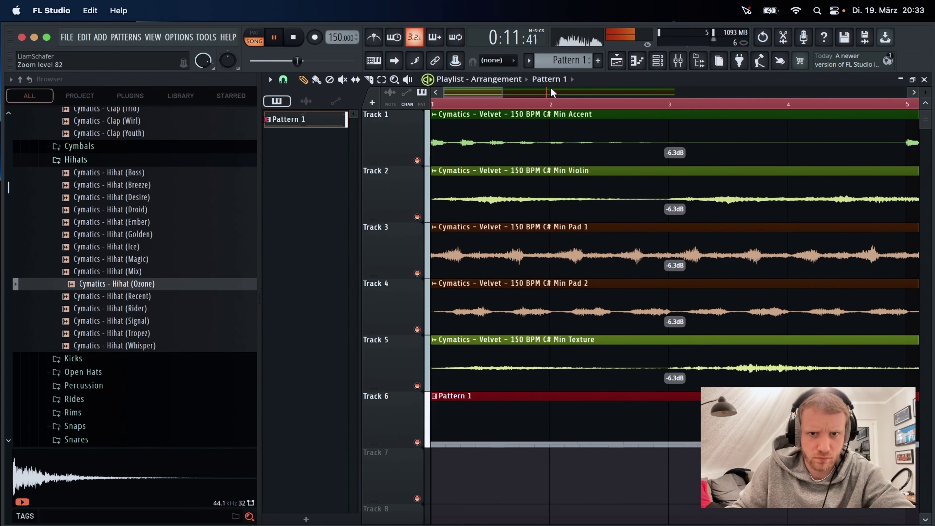
{"action": "left_click_drag", "start_coordinate": [507, 94], "coordinate": [655, 93]}
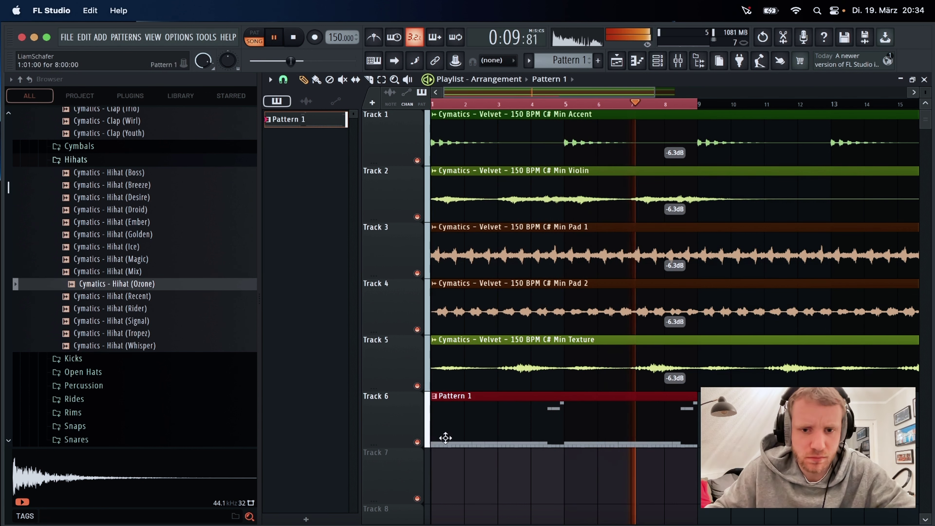
{"action": "right_click", "coordinate": [417, 442]}
{"action": "right_click", "coordinate": [417, 442]}
{"action": "left_click", "coordinate": [418, 442]}
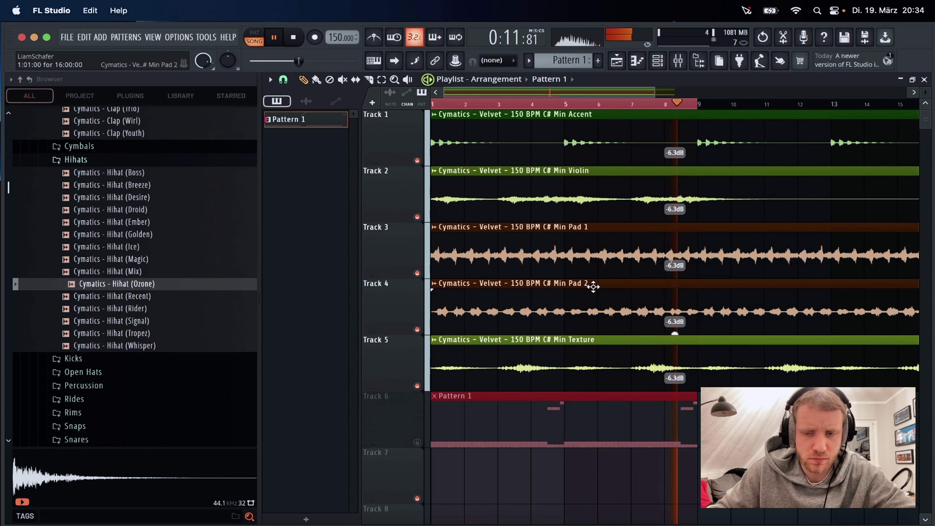
Select the five Cymatics - Velvet audio clips on Tracks 1 to 5.
{"action": "left_click_drag", "start_coordinate": [655, 90], "coordinate": [435, 95]}
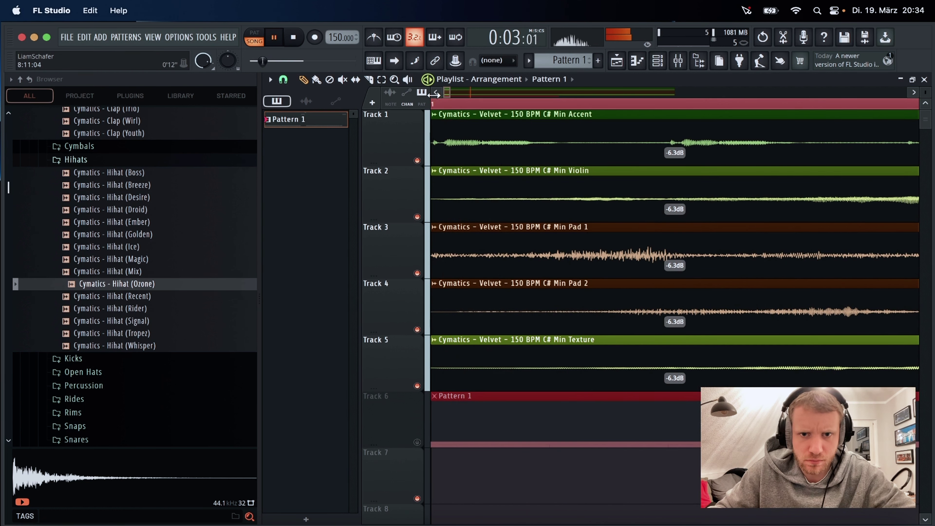
{"action": "left_click_drag", "start_coordinate": [492, 146], "coordinate": [482, 217]}
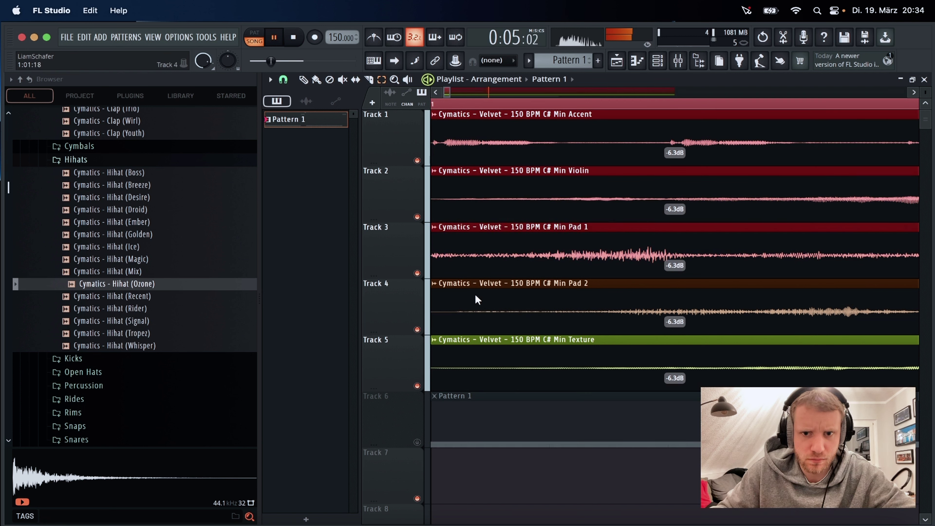
{"action": "left_click_drag", "start_coordinate": [477, 370], "coordinate": [478, 371]}
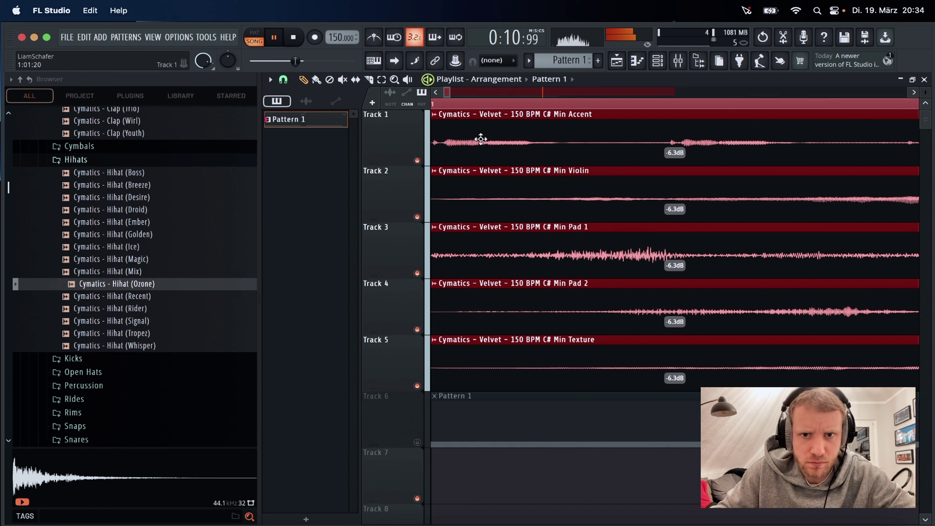
{"action": "left_click", "coordinate": [460, 139]}
{"action": "right_click", "coordinate": [486, 140]}
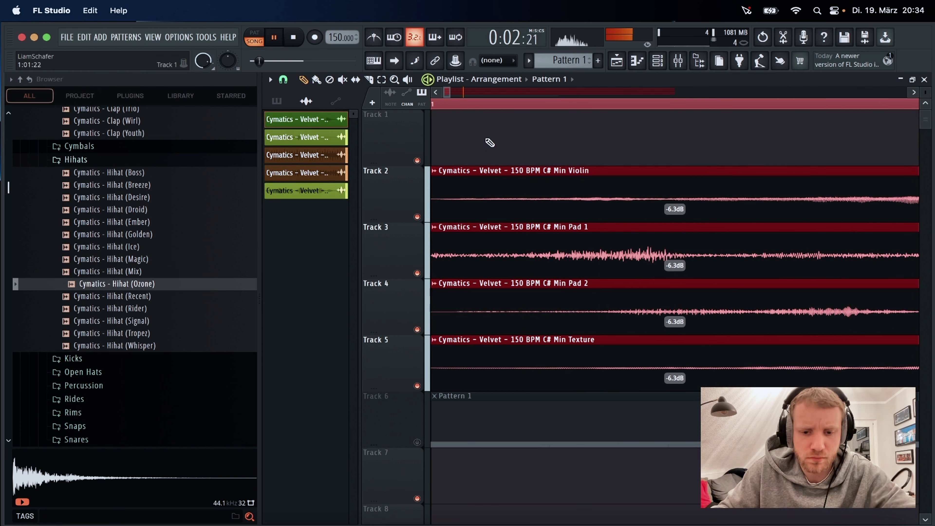
{"action": "key", "text": "super+z"}
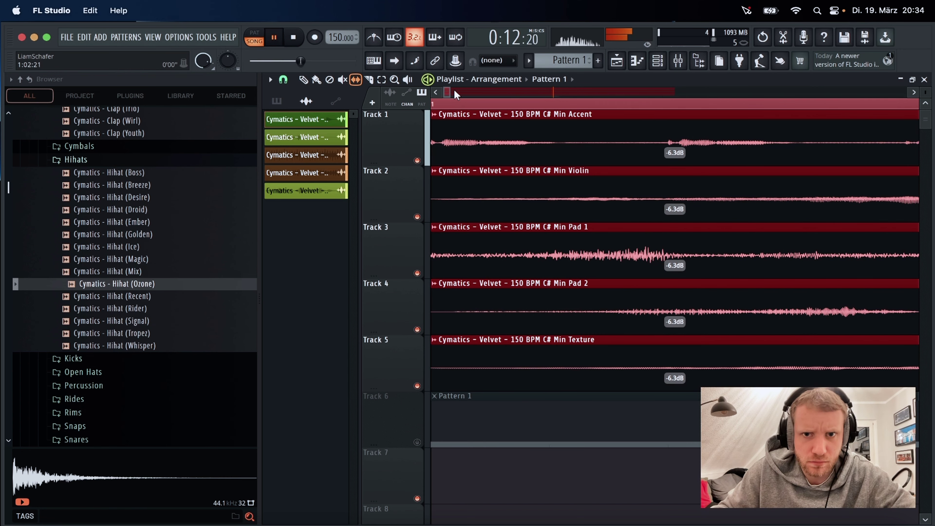
Slice the five Velvet clips at bar 9 with Bar snap, remove the parts after it, and unmute Track 6.
{"action": "left_click_drag", "start_coordinate": [449, 92], "coordinate": [741, 110]}
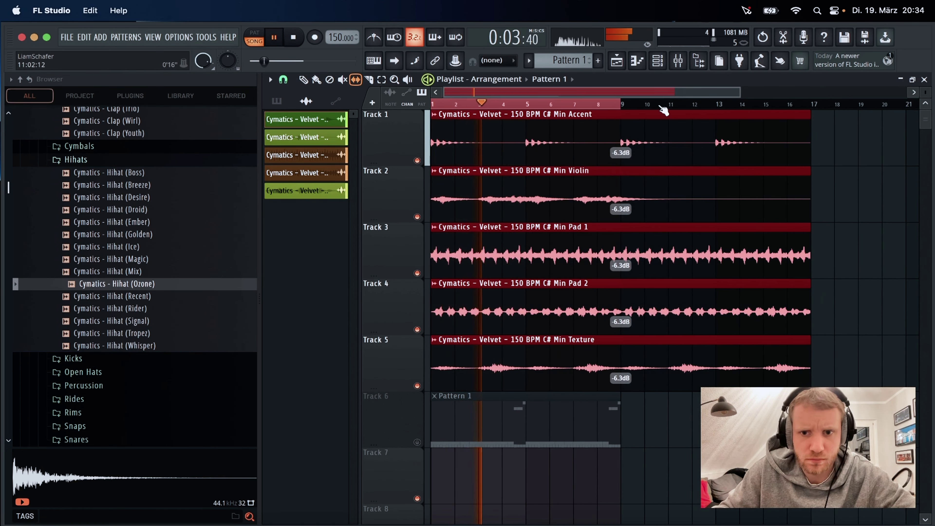
{"action": "left_click", "coordinate": [278, 80]}
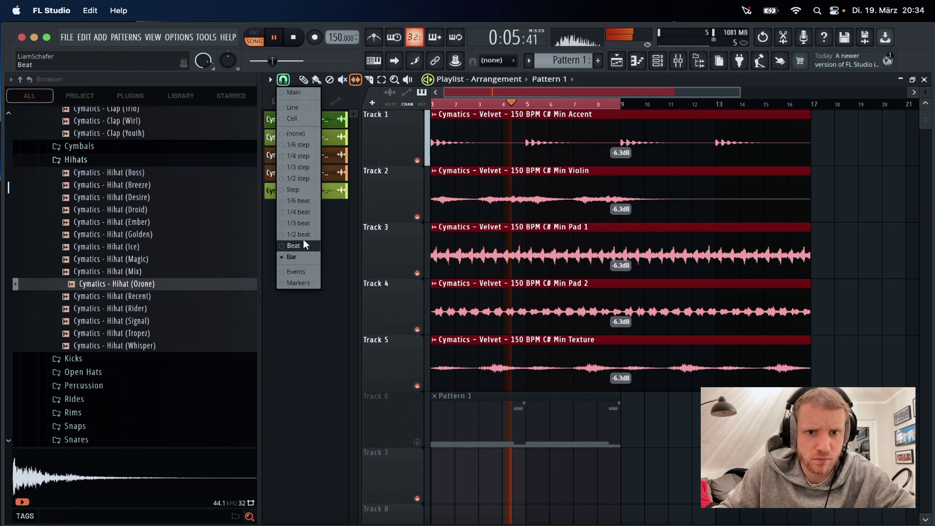
{"action": "left_click", "coordinate": [294, 256]}
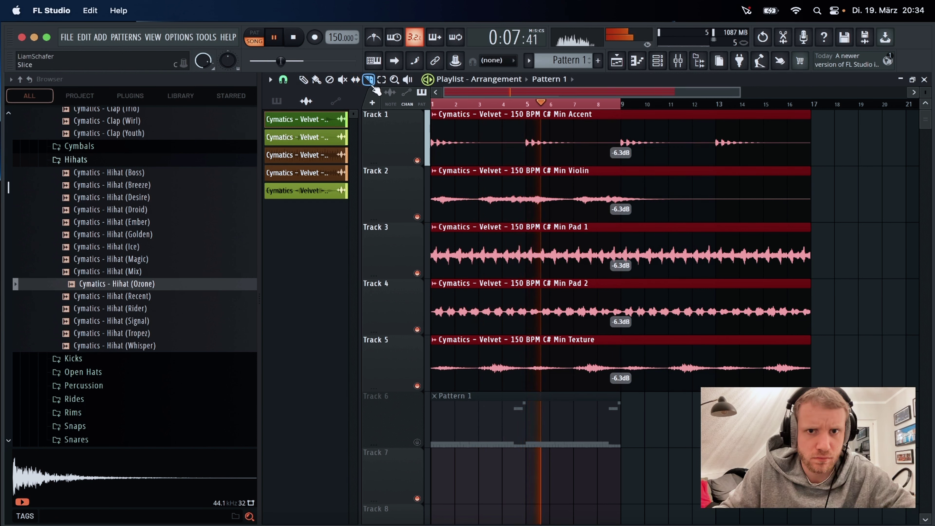
{"action": "left_click_drag", "start_coordinate": [630, 93], "coordinate": [630, 97]}
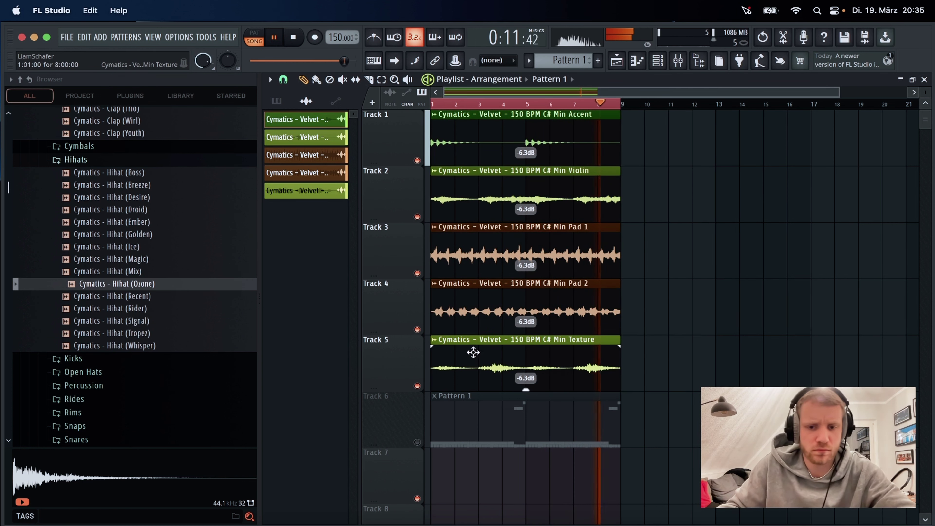
{"action": "left_click", "coordinate": [417, 441]}
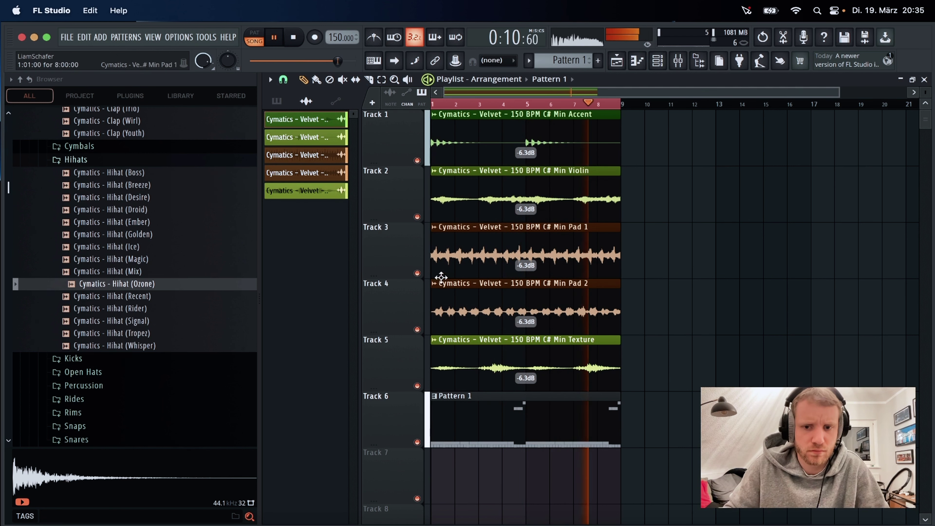
Open the piano roll of Cymatics - Hihat (Ozone) and delete all of its notes.
{"action": "key", "text": "F7"}
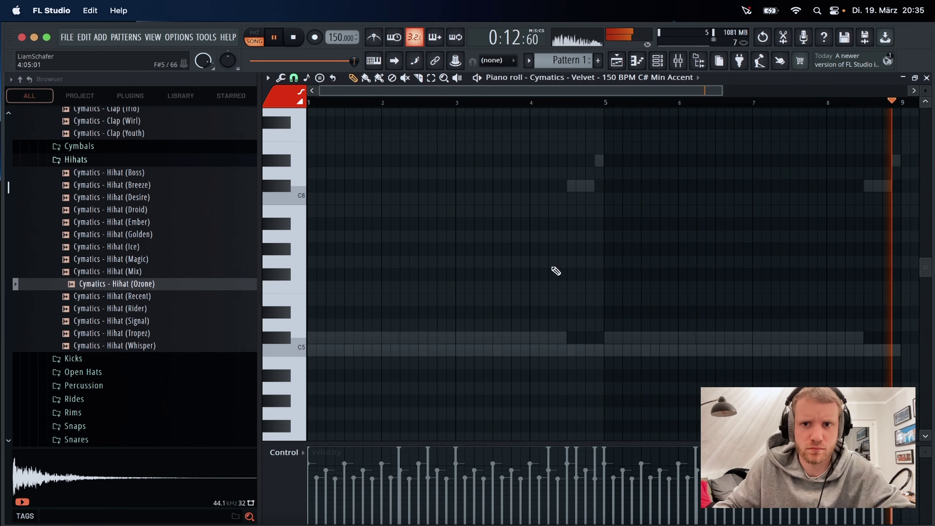
{"action": "left_click", "coordinate": [647, 78]}
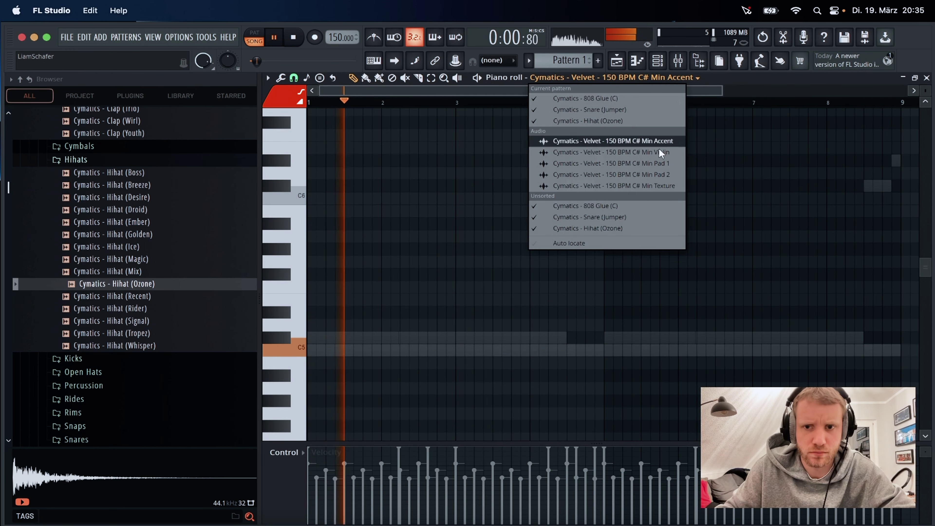
{"action": "left_click", "coordinate": [628, 228]}
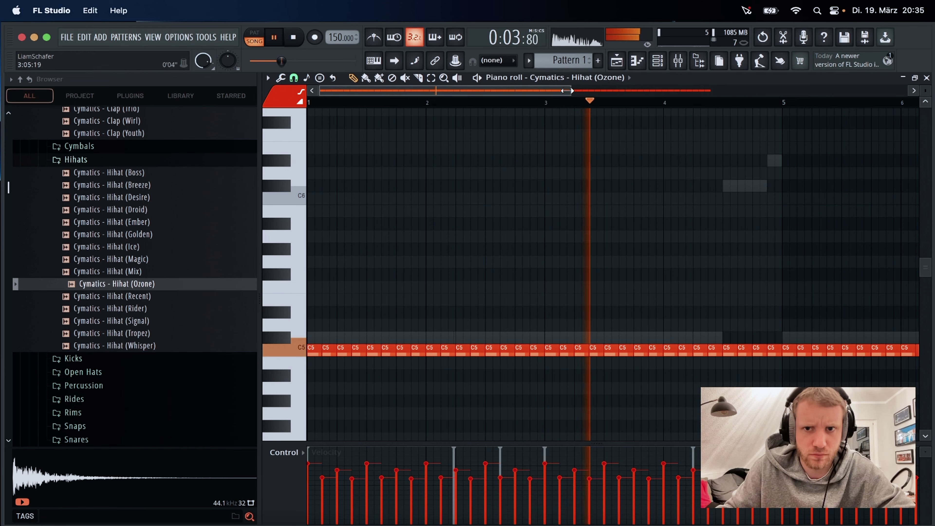
{"action": "scroll", "coordinate": [576, 97], "scroll_direction": "down", "scroll_amount": 2}
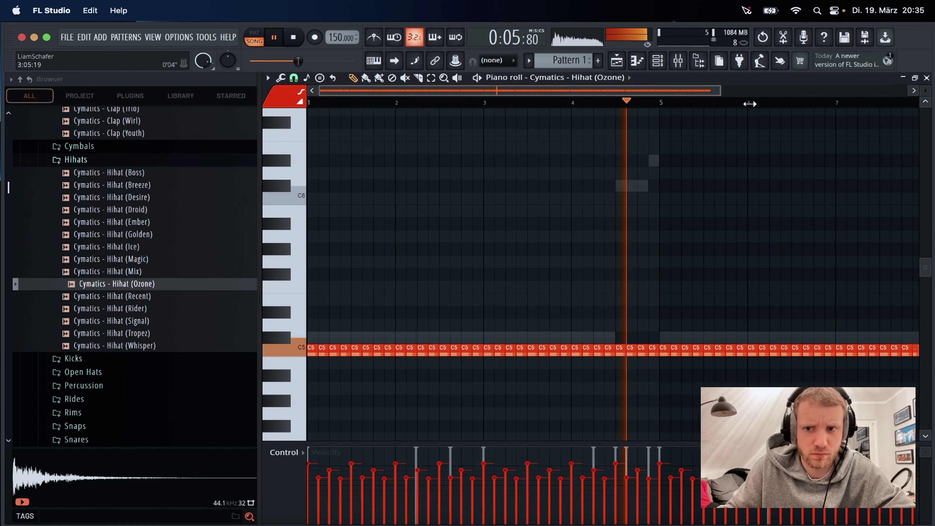
{"action": "scroll", "coordinate": [607, 94], "scroll_direction": "down", "scroll_amount": 2}
{"action": "left_click_drag", "start_coordinate": [823, 282], "coordinate": [342, 363]}
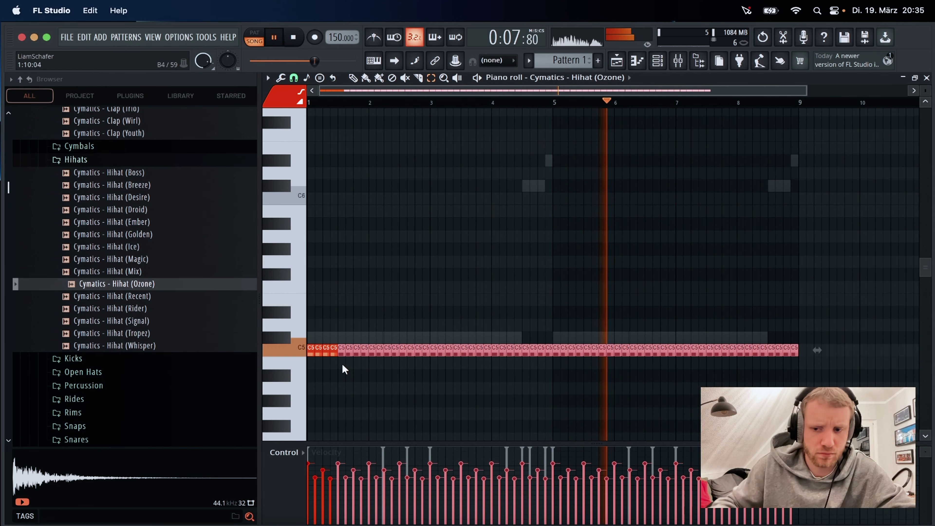
{"action": "key", "text": "Delete"}
{"action": "key", "text": "space"}
{"action": "key", "text": "ctrl+a"}
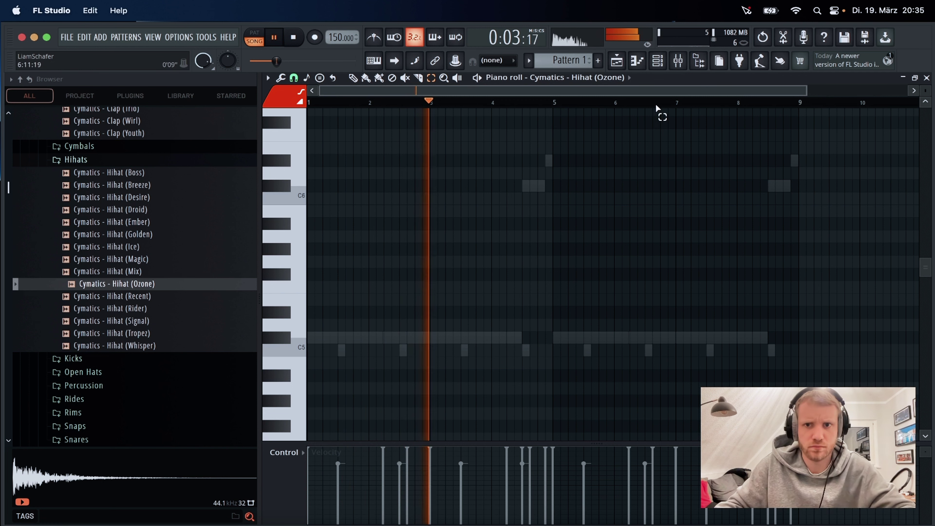
Show all channels in the channel rack, open the Cymatics - Hihat (Ozone) channel and return to its piano roll.
{"action": "left_click", "coordinate": [629, 85]}
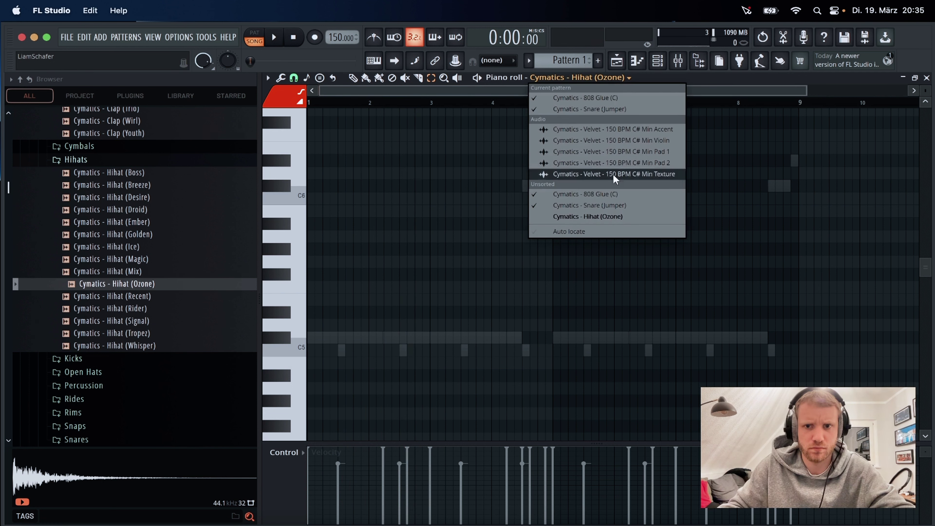
{"action": "left_click", "coordinate": [587, 216]}
{"action": "left_click", "coordinate": [668, 65]}
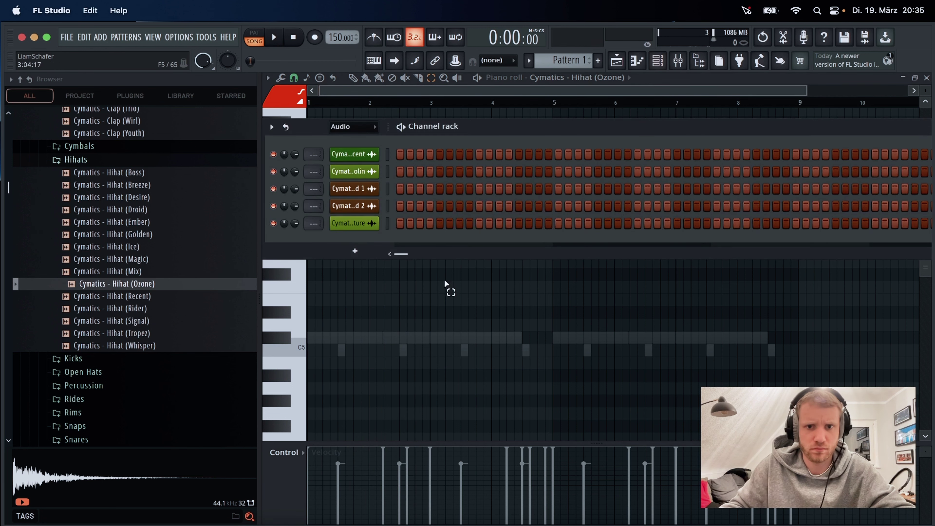
{"action": "left_click", "coordinate": [348, 126]}
{"action": "left_click", "coordinate": [342, 139]}
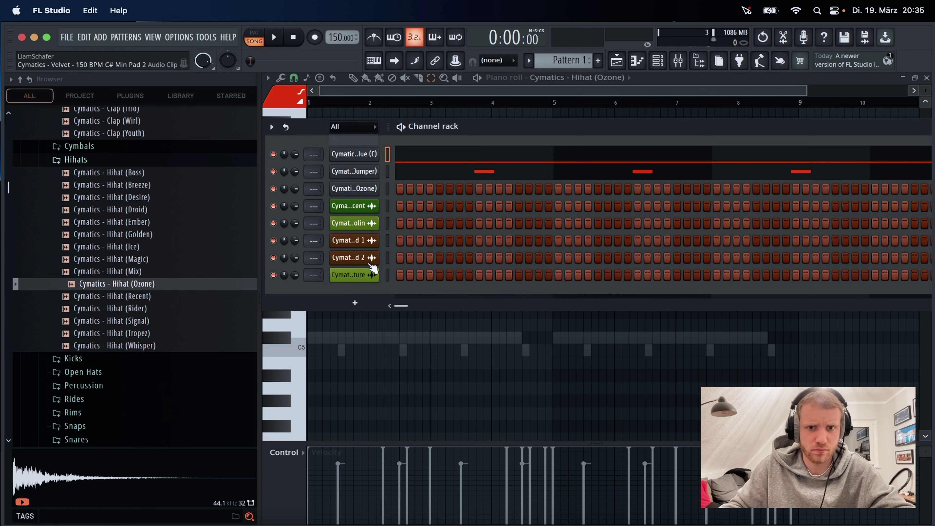
{"action": "left_click", "coordinate": [366, 189]}
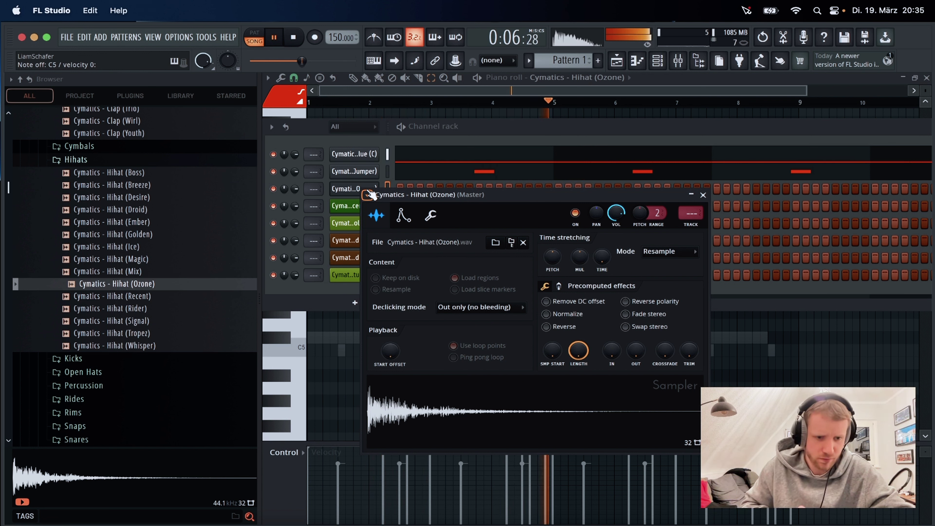
{"action": "key", "text": "F7"}
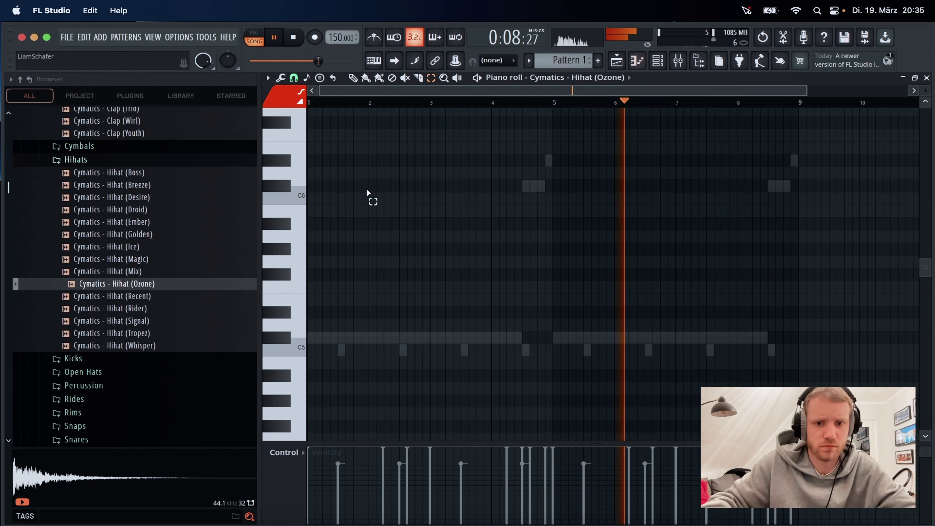
Draw C5 hihats on beats 1 and 2 of bar 1, with three short sliced notes starting halfway between them.
{"action": "key", "text": "p"}
{"action": "key", "text": "space"}
{"action": "scroll", "coordinate": [336, 362], "scroll_direction": "up", "scroll_amount": 5}
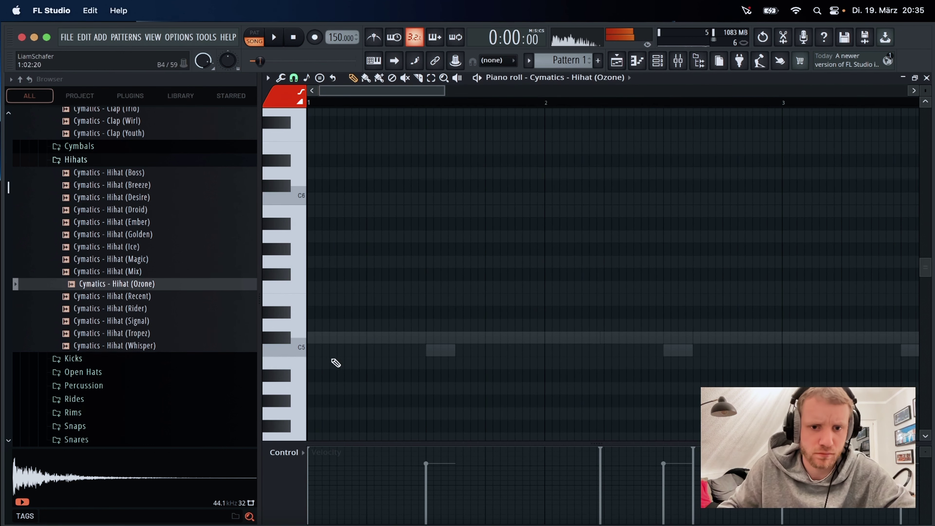
{"action": "key", "text": "space"}
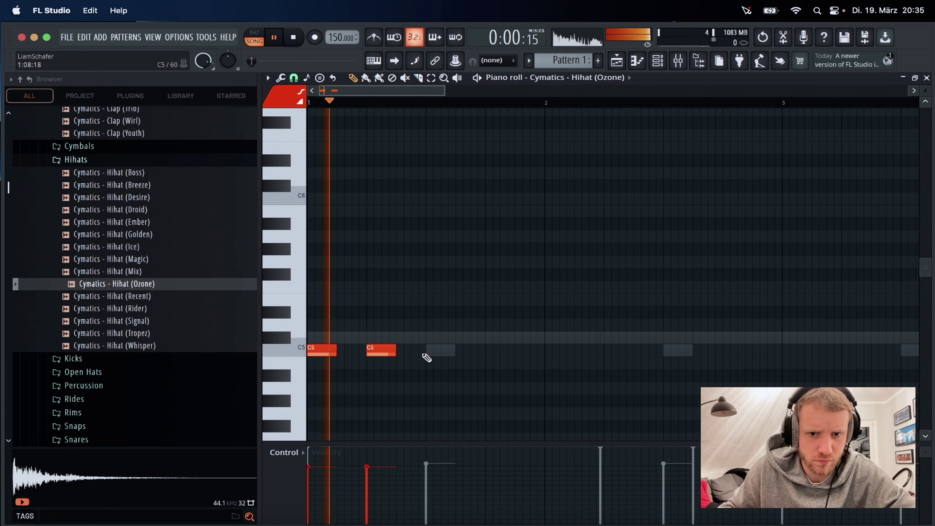
{"action": "key", "text": "space"}
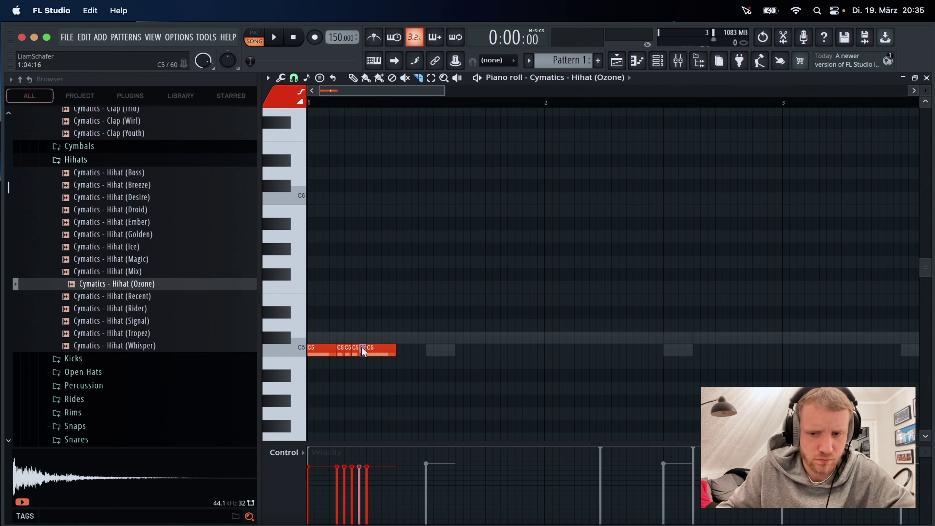
{"action": "key", "text": "space"}
{"action": "key", "text": "space"}
{"action": "key", "text": "space"}
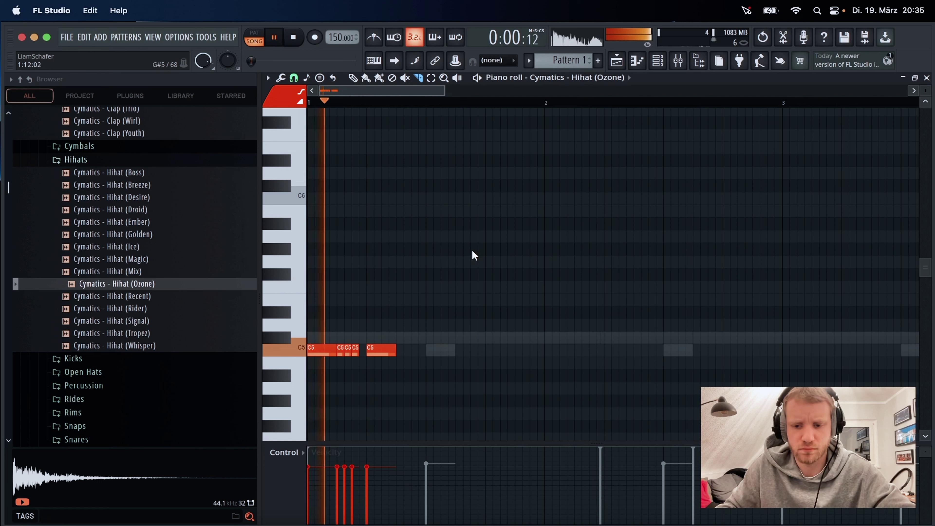
Add C5 hihats in bar 1 on the second half of beat 2 and on both halves of beat 4.
{"action": "key", "text": "p"}
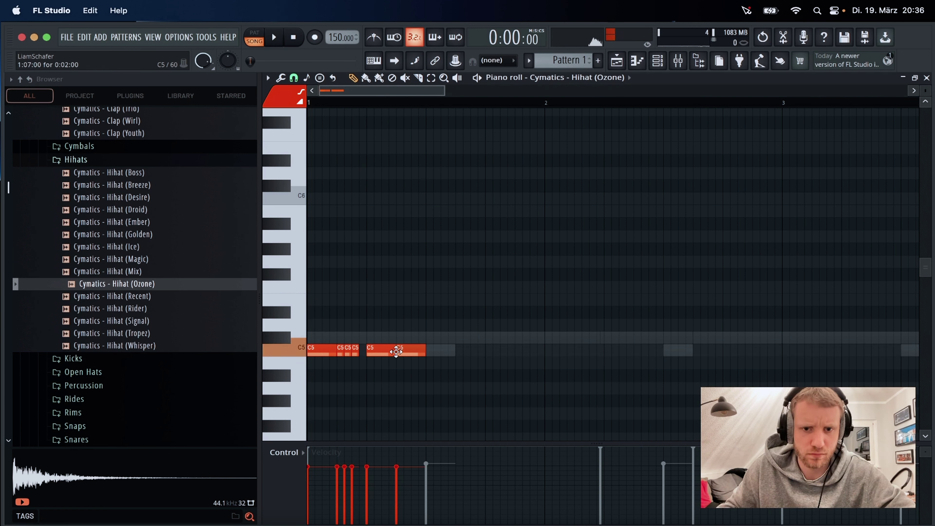
{"action": "key", "text": "space"}
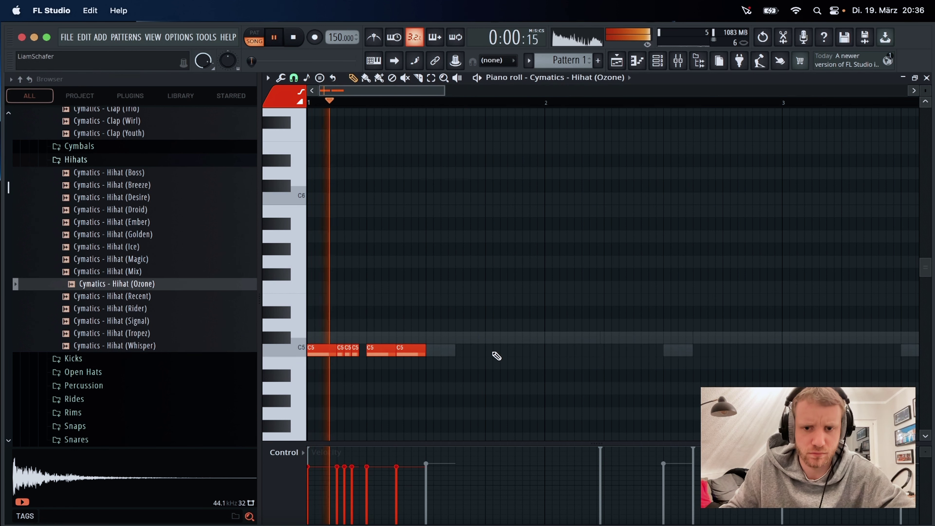
{"action": "left_click", "coordinate": [491, 352]}
{"action": "key", "text": "space"}
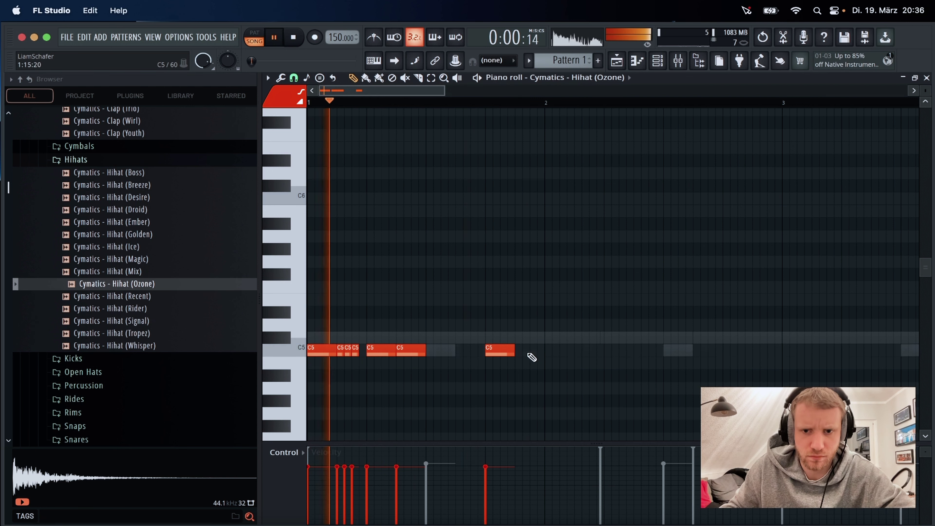
{"action": "left_click", "coordinate": [530, 351]}
{"action": "scroll", "coordinate": [464, 148], "scroll_direction": "right", "scroll_amount": 3}
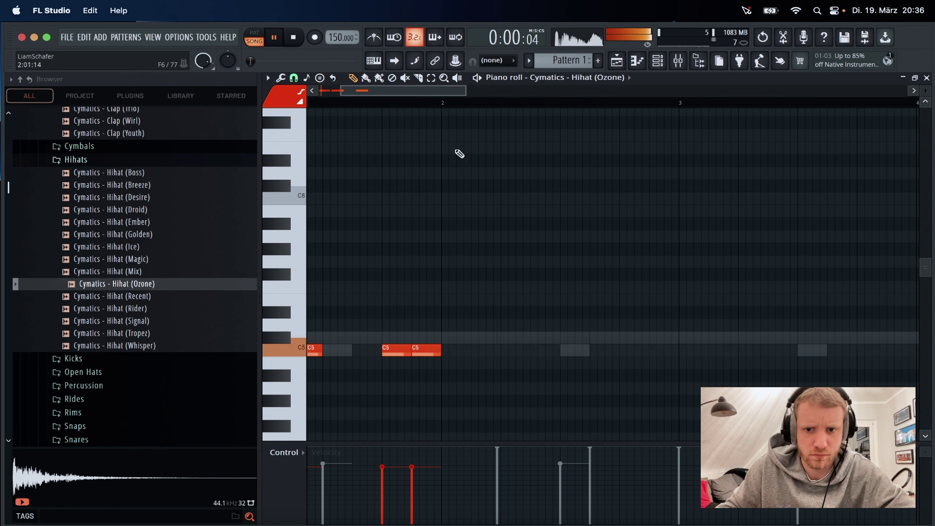
Add a C5 hihat on beat 2 of bar 2, slice it into four short notes, delete the last and play back.
{"action": "left_click", "coordinate": [507, 351]}
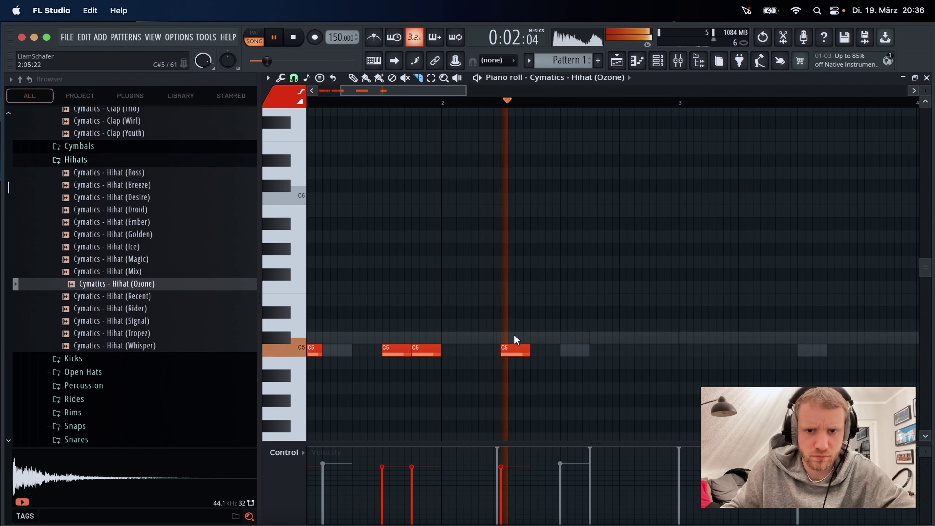
{"action": "left_click_drag", "start_coordinate": [508, 349], "coordinate": [509, 352]}
{"action": "left_click_drag", "start_coordinate": [516, 335], "coordinate": [524, 349]}
{"action": "key", "text": "Delete"}
{"action": "key", "text": "space"}
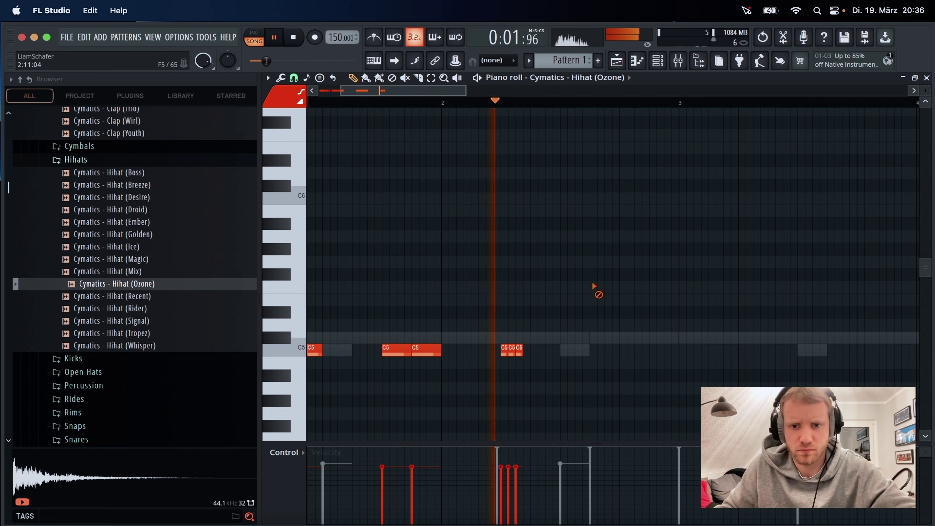
{"action": "left_click", "coordinate": [526, 350]}
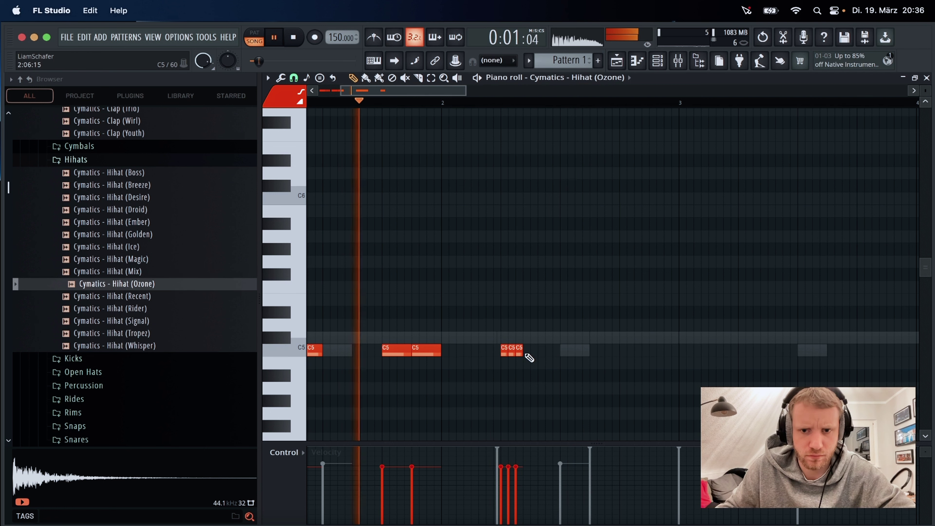
Set snap to 1/4 step, then shorten and duplicate the C5 slices on beat 2 of bar 2 to form an eight-note roll.
{"action": "key", "text": "space"}
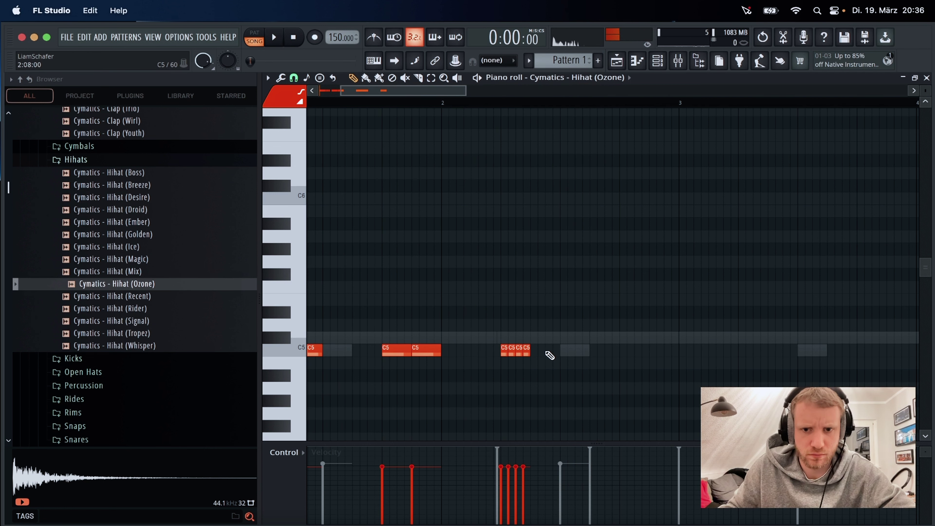
{"action": "left_click", "coordinate": [293, 78]}
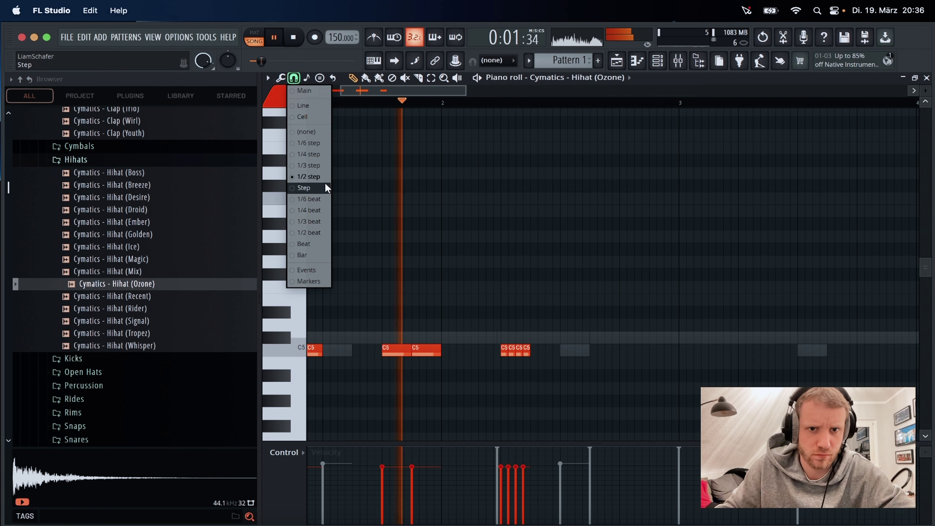
{"action": "left_click", "coordinate": [320, 157]}
{"action": "key", "text": "space"}
{"action": "left_click_drag", "start_coordinate": [551, 307], "coordinate": [509, 353]}
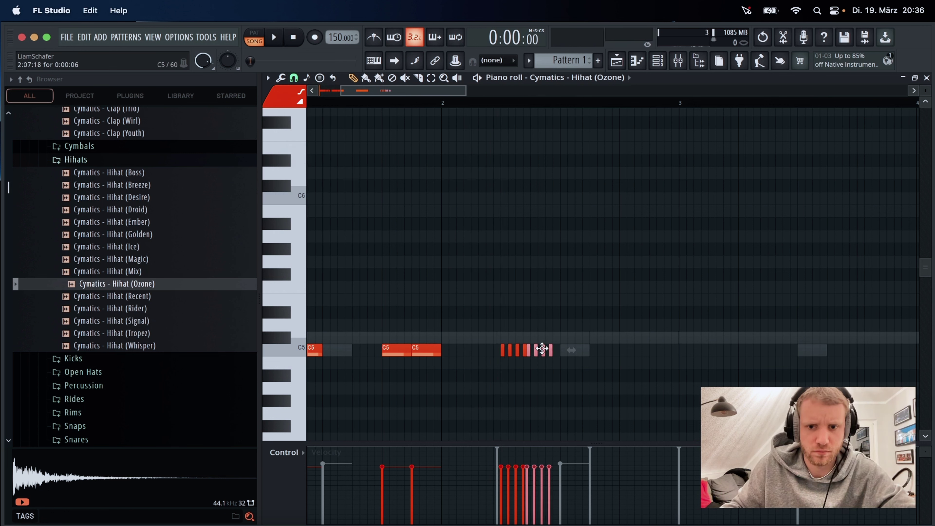
Select the roll on beat 2 of bar 2, ramp its velocities upward and play it back.
{"action": "left_click_drag", "start_coordinate": [544, 322], "coordinate": [474, 377]}
{"action": "left_click_drag", "start_coordinate": [500, 492], "coordinate": [533, 479]}
{"action": "key", "text": "space"}
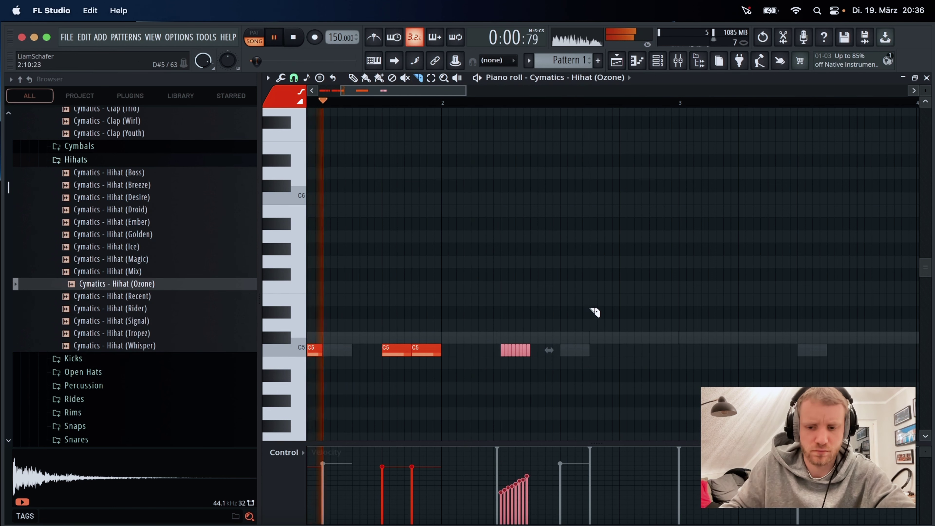
{"action": "left_click", "coordinate": [594, 312]}
{"action": "key", "text": "space"}
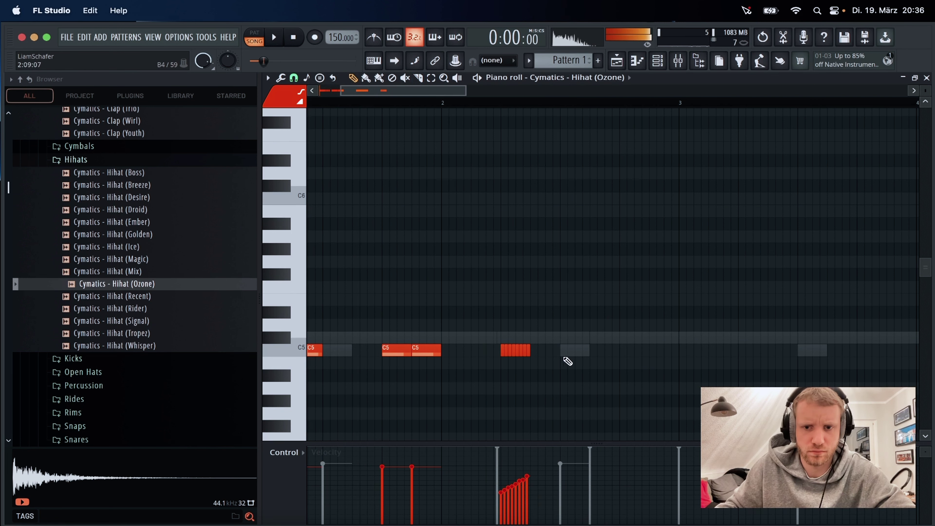
Add C5 hihats in bar 2 directly after the roll and on both halves of beat 4.
{"action": "left_click", "coordinate": [548, 350]}
{"action": "key", "text": "space"}
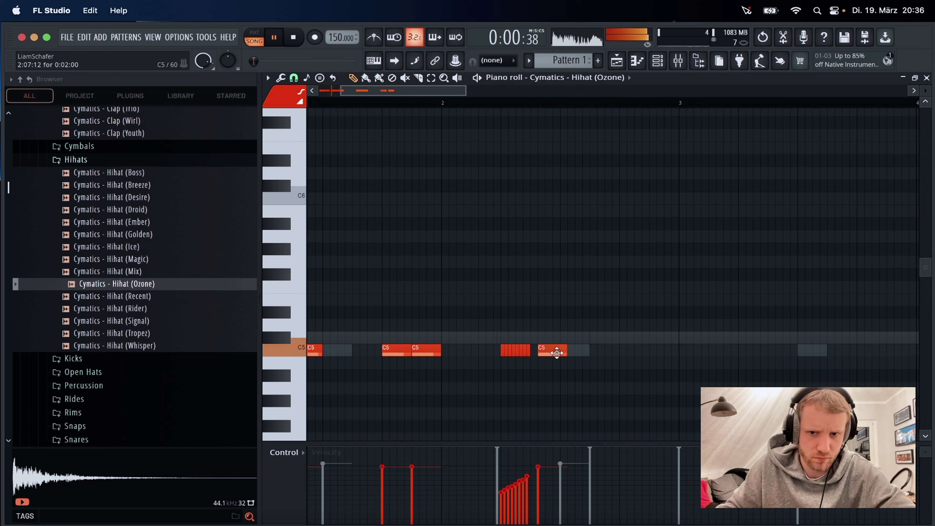
{"action": "left_click_drag", "start_coordinate": [551, 354], "coordinate": [547, 353]}
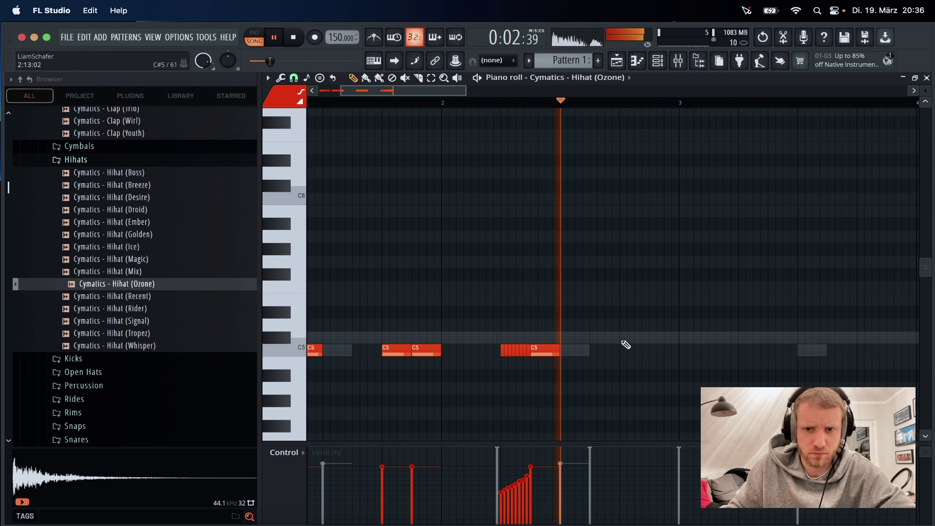
{"action": "key", "text": "space"}
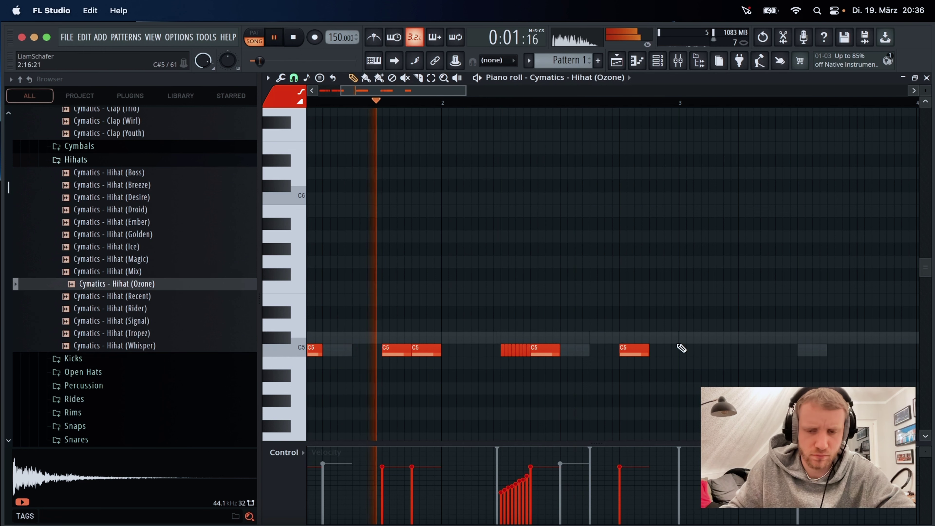
{"action": "key", "text": "space"}
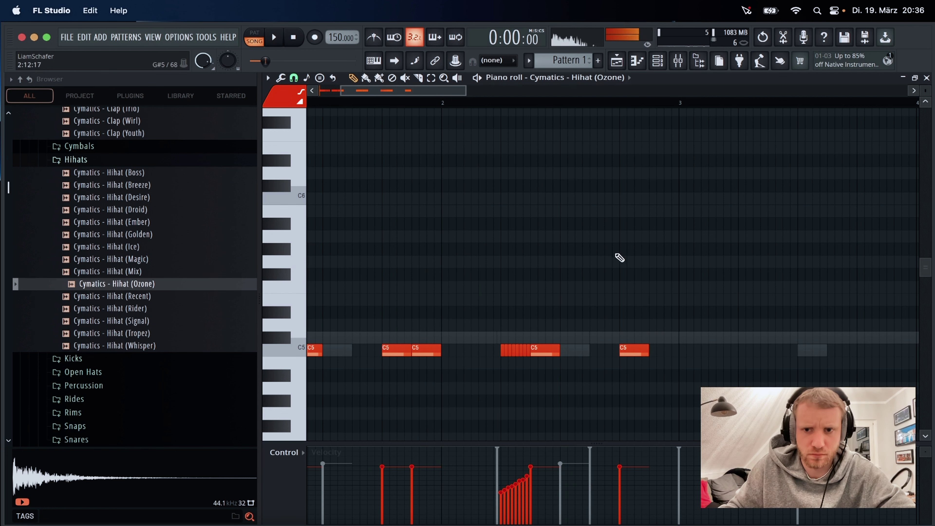
{"action": "left_click_drag", "start_coordinate": [651, 351], "coordinate": [648, 351]}
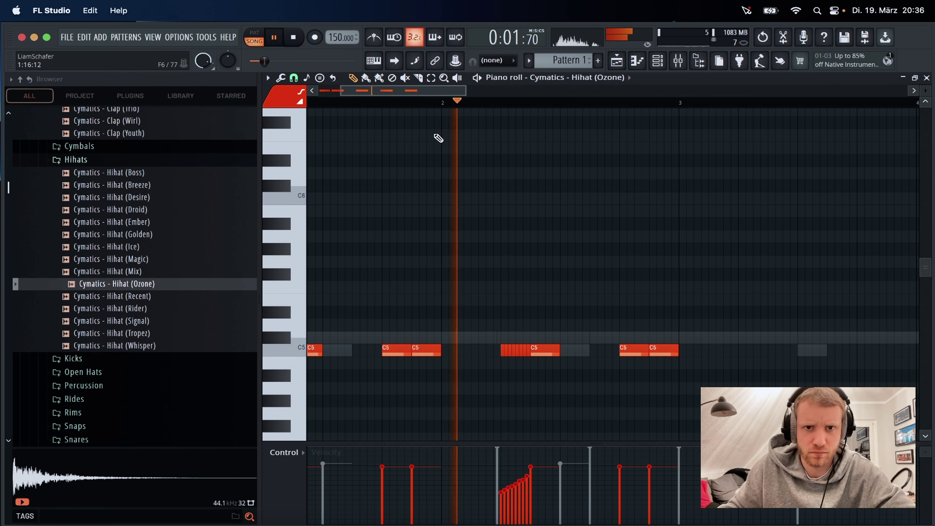
Set snap to 1/2 step and start bar 3 with an A4 hihat on beat 1, followed by C5 notes and short slices up to beat 3.
{"action": "left_click", "coordinate": [294, 78]}
{"action": "left_click", "coordinate": [320, 177]}
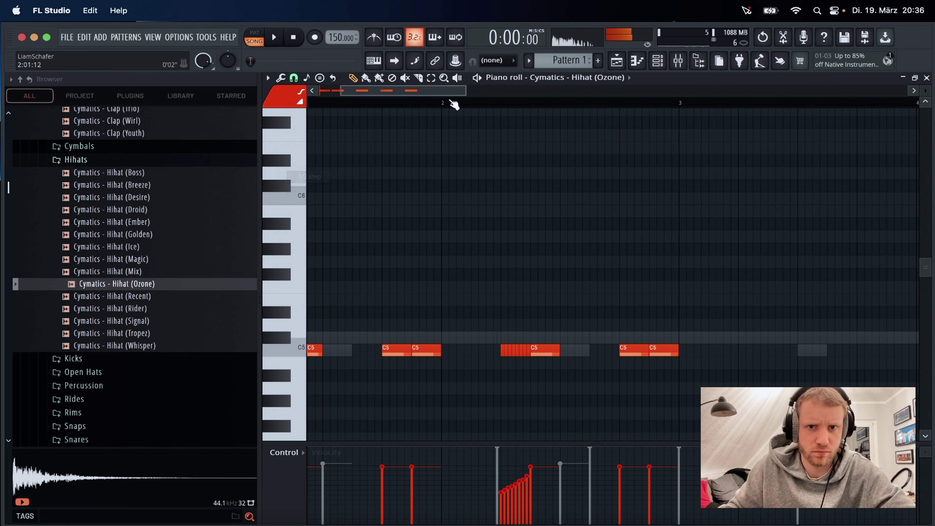
{"action": "left_click_drag", "start_coordinate": [465, 92], "coordinate": [519, 103]}
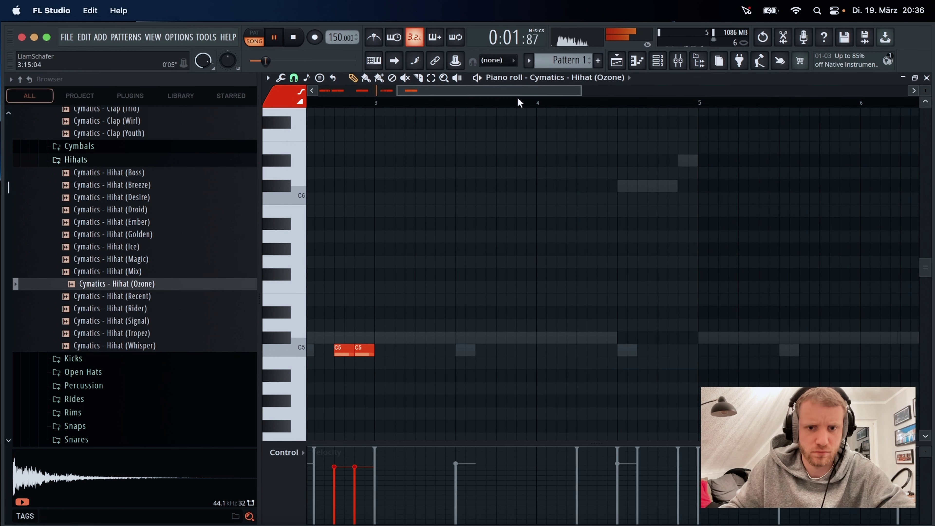
{"action": "left_click", "coordinate": [420, 351]}
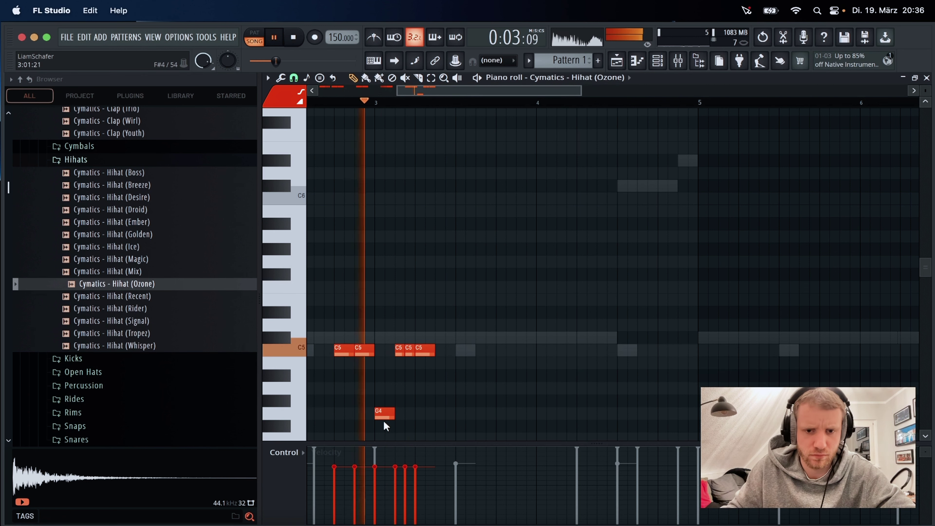
{"action": "key", "text": "space"}
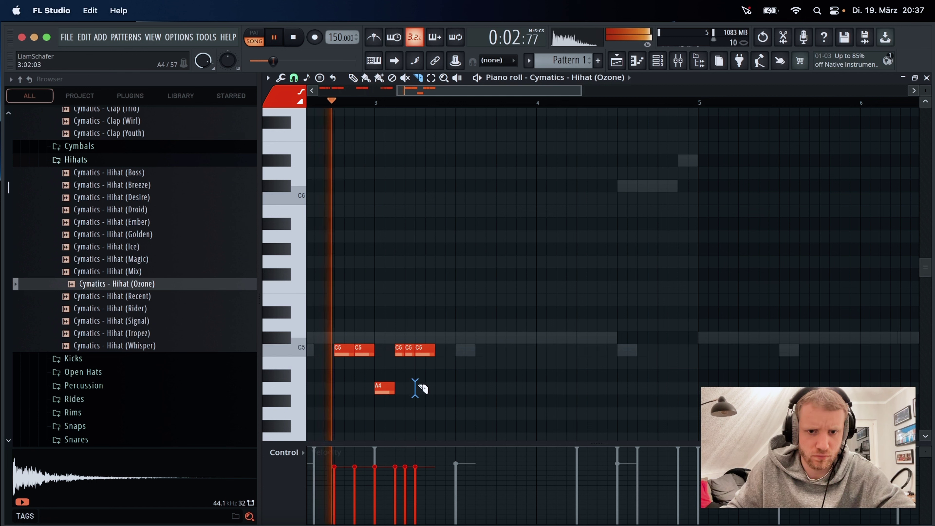
{"action": "key", "text": "space"}
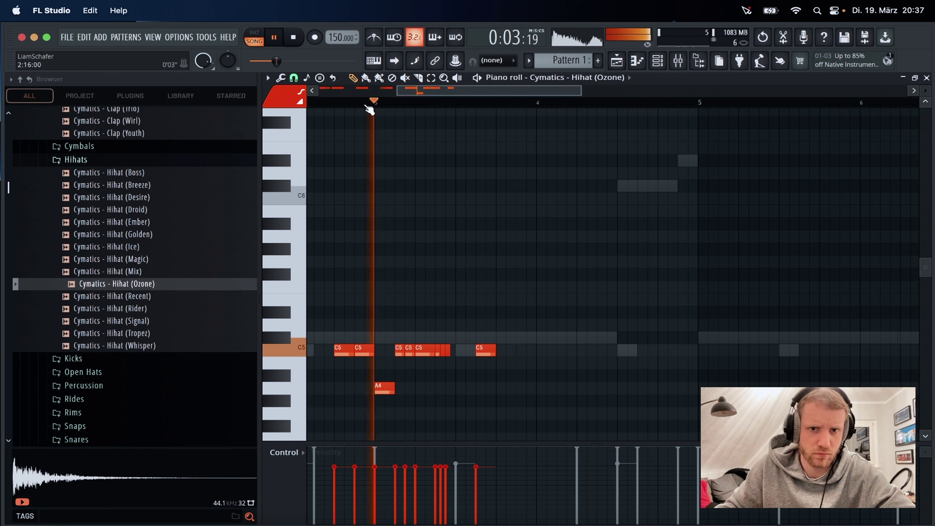
Add C5 hihats on both halves of beat 4 in bar 3 and restart playback.
{"action": "left_click", "coordinate": [520, 352]}
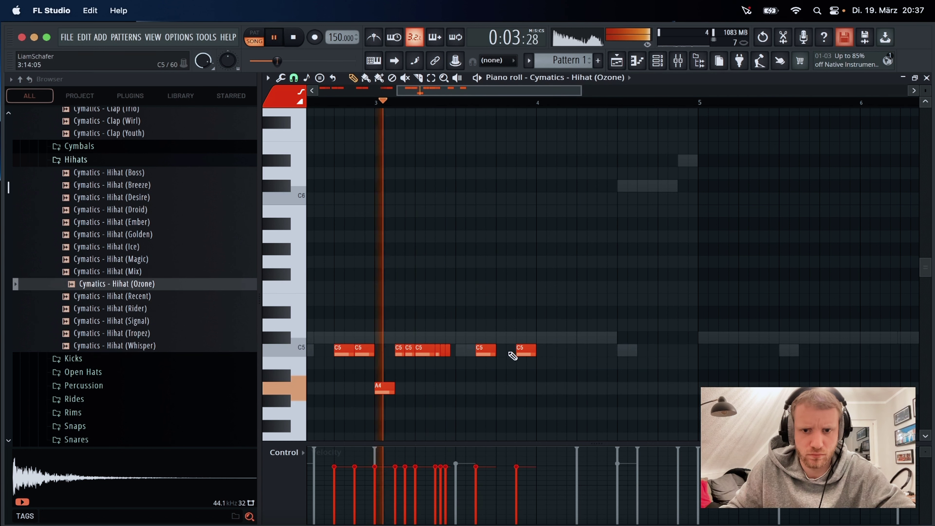
{"action": "left_click", "coordinate": [496, 352]}
{"action": "key", "text": "space"}
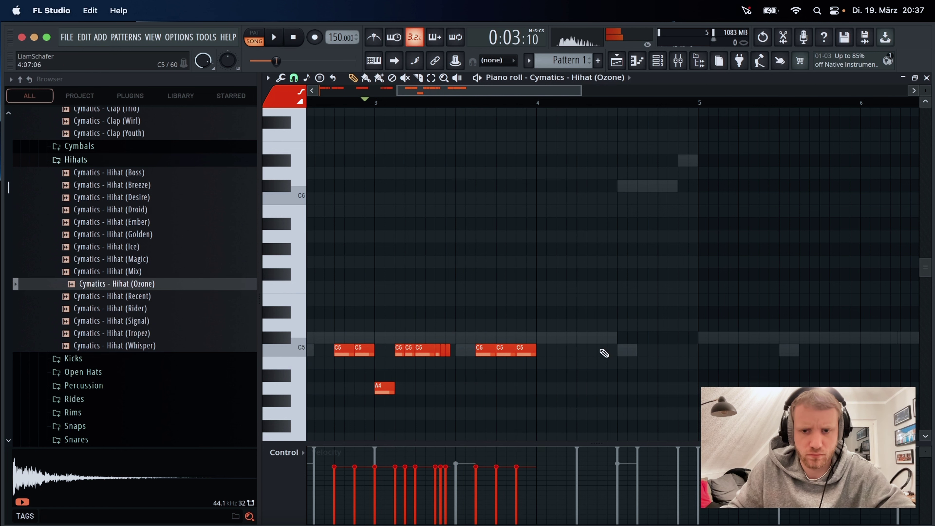
Set snap to 1/4 step and build a roll of four short E5 hihats on beat 2 of bar 4.
{"action": "left_click", "coordinate": [580, 299]}
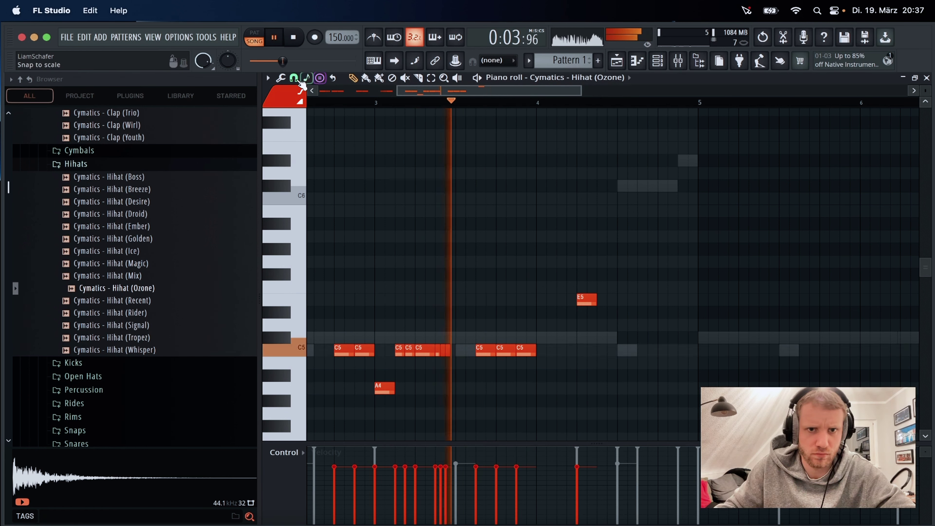
{"action": "left_click", "coordinate": [286, 78]}
{"action": "left_click", "coordinate": [318, 156]}
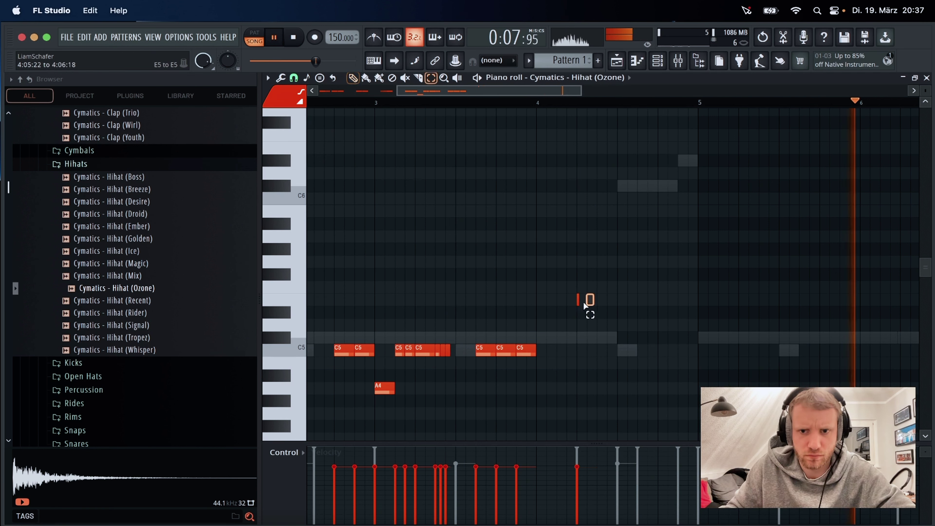
{"action": "key", "text": "super+b"}
{"action": "key", "text": "super+b"}
{"action": "key", "text": "super+b"}
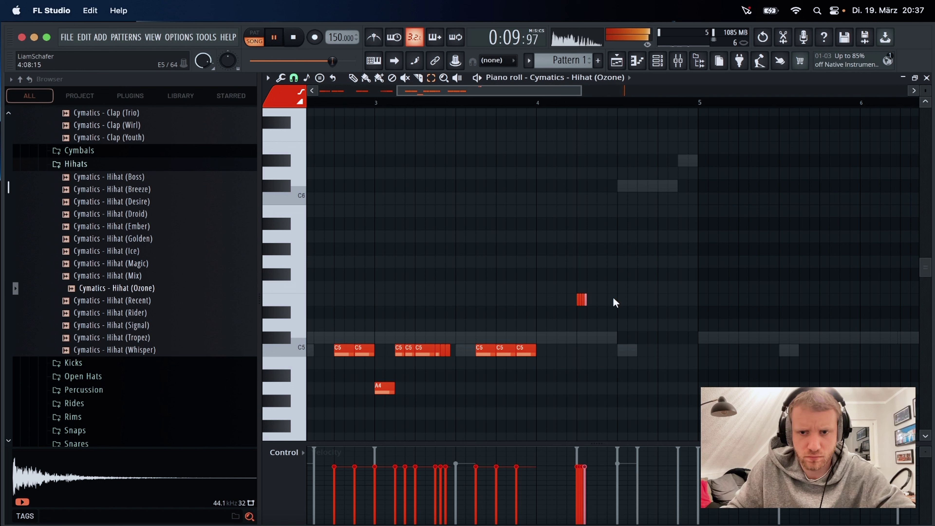
Place a copy of the E5 roll directly after it and lower the copy two semitones to D5.
{"action": "left_click_drag", "start_coordinate": [612, 299], "coordinate": [554, 306]}
{"action": "key", "text": "shift+Down"}
{"action": "key", "text": "shift+Down"}
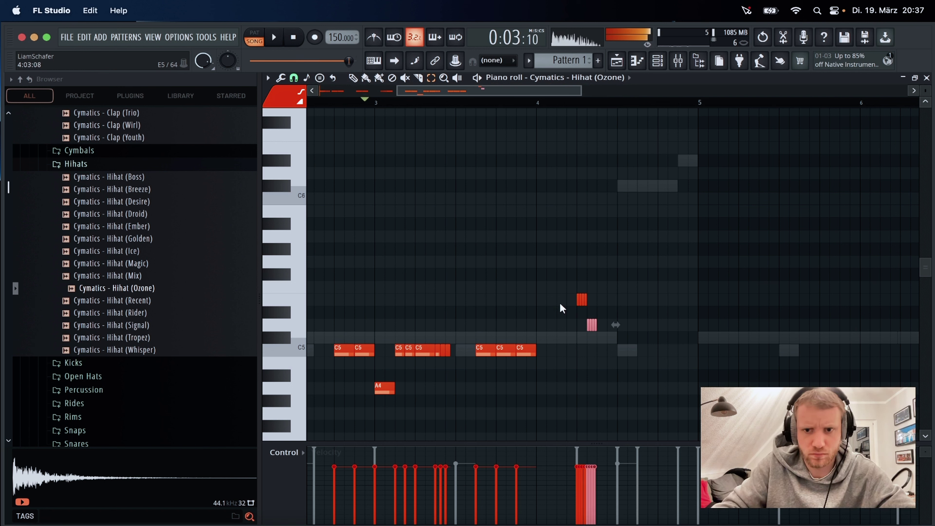
{"action": "left_click", "coordinate": [636, 273], "text": "super"}
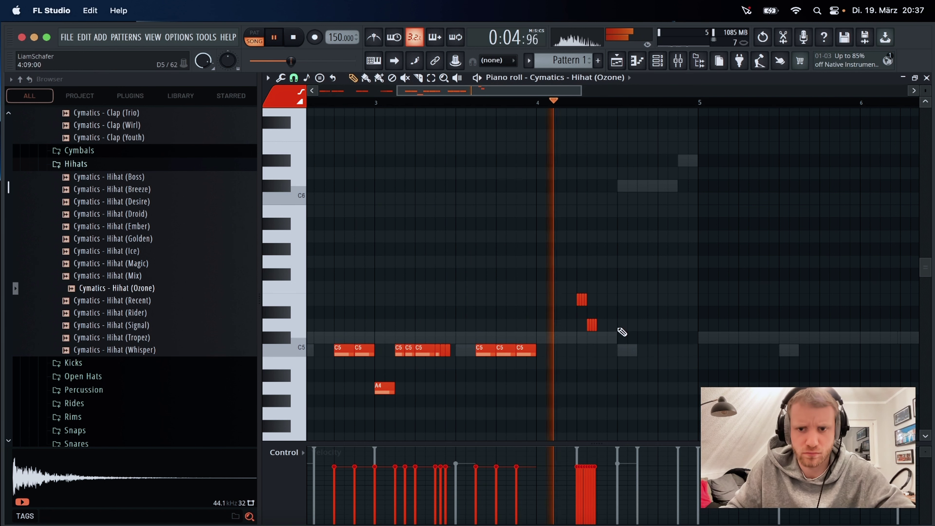
Ramp the velocities of the E5 and D5 rolls downward and duplicate both rolls to beat 3 of bar 4.
{"action": "left_click_drag", "start_coordinate": [614, 291], "coordinate": [556, 347], "text": "super"}
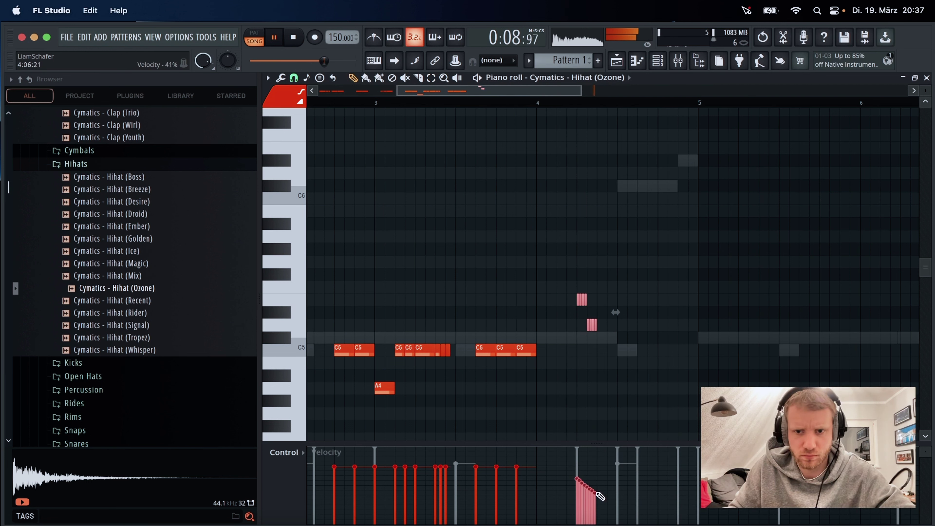
{"action": "key", "text": "super+b"}
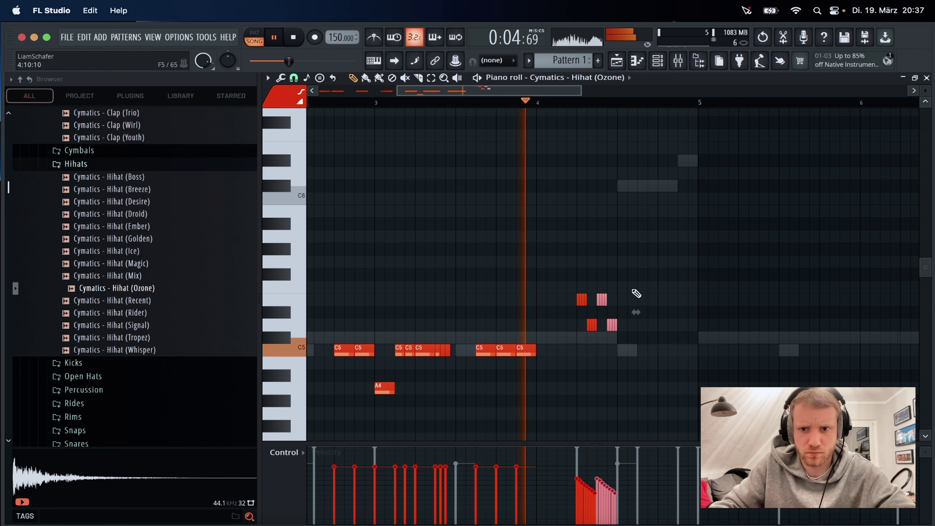
{"action": "key", "text": "shift+Right"}
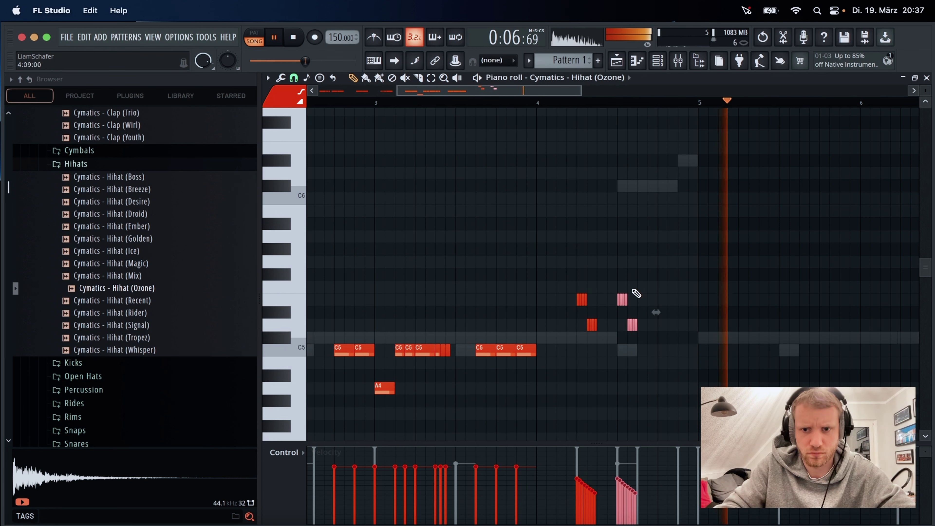
{"action": "key", "text": "super+d"}
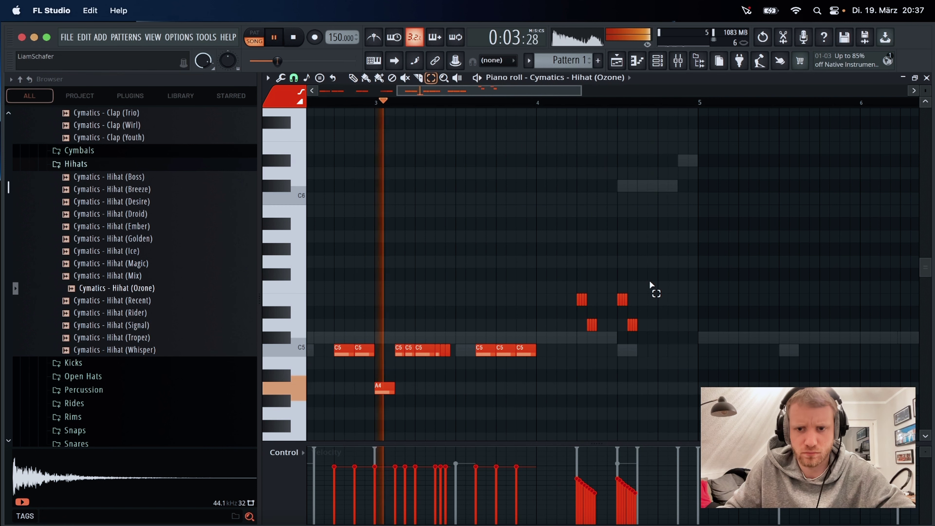
Lower the two copied rolls on beat 3 of bar 4 by four semitones to C5 and A#4.
{"action": "left_click_drag", "start_coordinate": [650, 282], "coordinate": [621, 356]}
{"action": "key", "text": "shift+Down"}
{"action": "key", "text": "shift+Down"}
{"action": "key", "text": "shift+Down"}
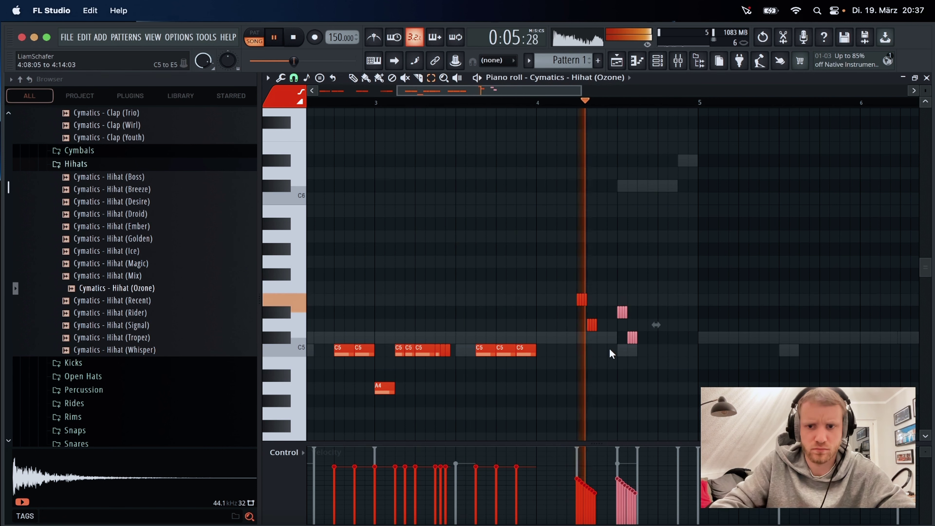
{"action": "key", "text": "shift+Down"}
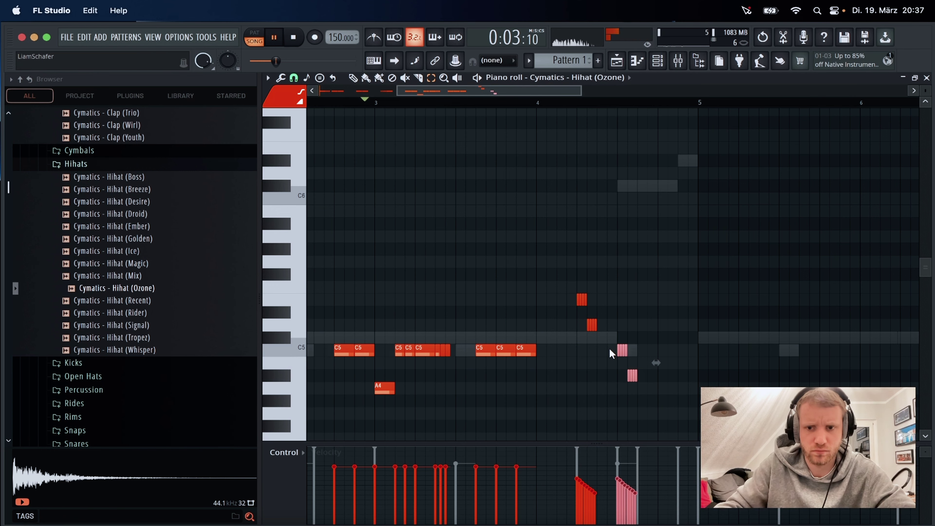
{"action": "left_click", "coordinate": [668, 297], "text": "super"}
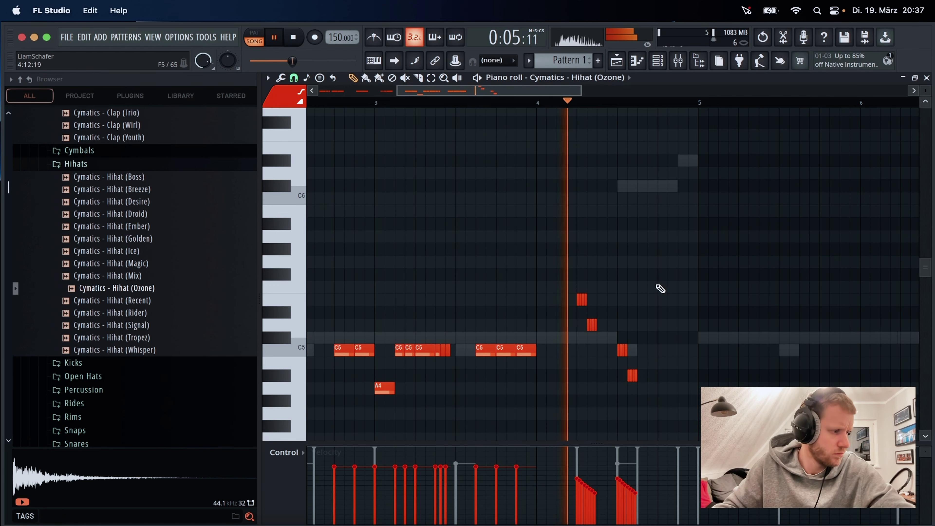
Duplicate the C5 and A#4 rolls to beat 4 of bar 4 and lower the copies four semitones to G#4 and F#4.
{"action": "scroll", "coordinate": [680, 357], "scroll_direction": "down", "scroll_amount": 3}
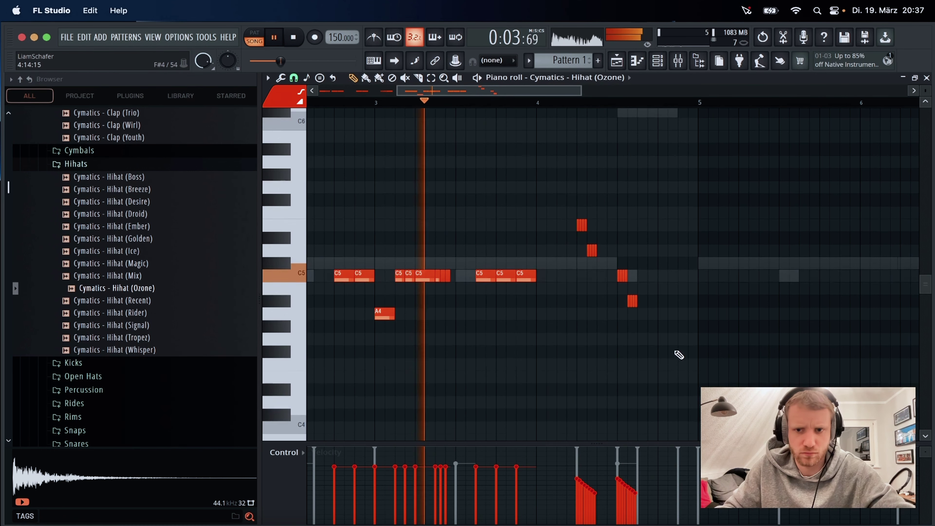
{"action": "key", "text": "e"}
{"action": "left_click_drag", "start_coordinate": [667, 279], "coordinate": [596, 305]}
{"action": "key", "text": "super+b"}
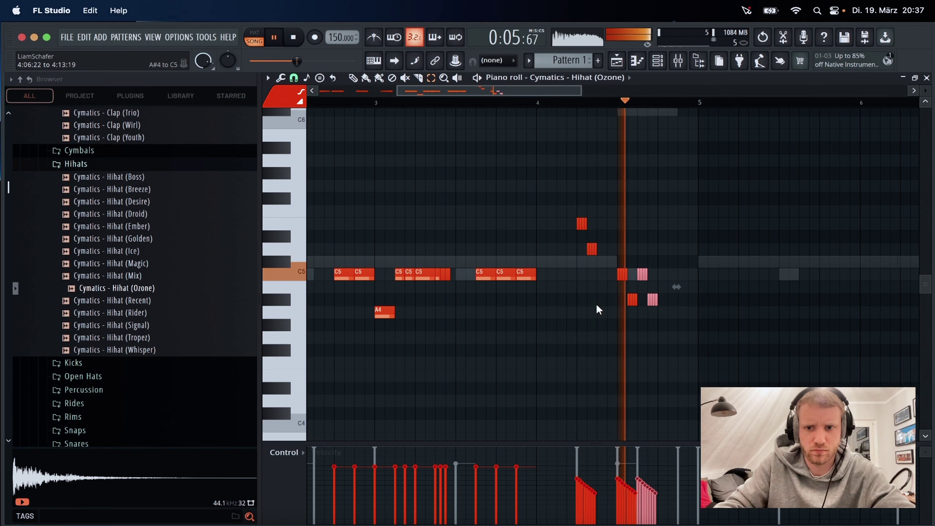
{"action": "key", "text": "shift+Right"}
{"action": "key", "text": "shift+Right"}
{"action": "key", "text": "shift+Right"}
{"action": "key", "text": "shift+Right"}
{"action": "key", "text": "shift+Right"}
{"action": "key", "text": "shift+Right"}
{"action": "key", "text": "shift+Right"}
{"action": "key", "text": "shift+Down"}
{"action": "key", "text": "shift+Down"}
{"action": "key", "text": "shift+Down"}
{"action": "key", "text": "shift+Down"}
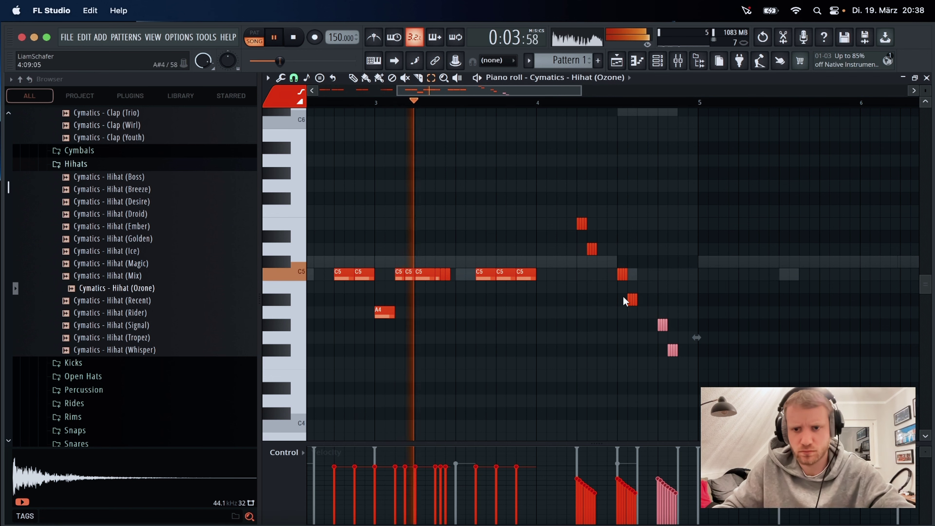
{"action": "left_click", "coordinate": [672, 250], "text": "super"}
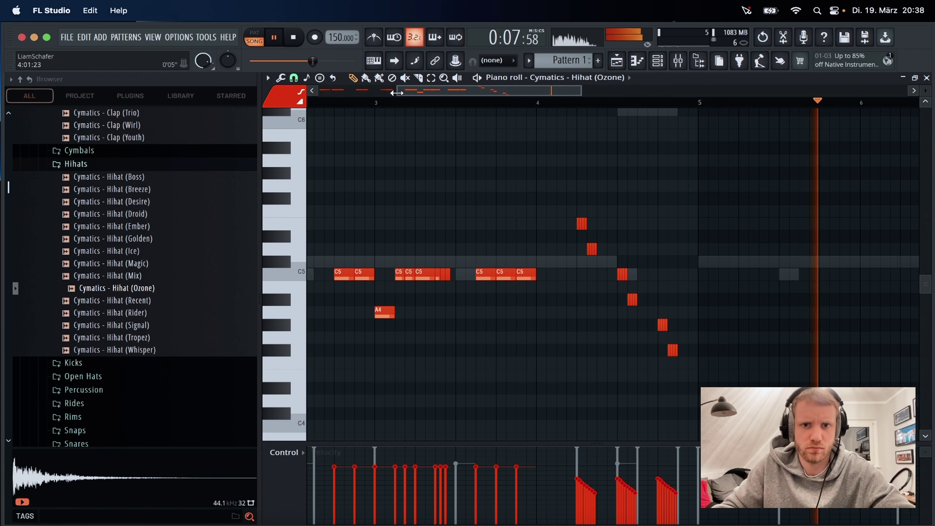
Select the hihat notes in bars 1 to 4, duplicate them into bars 5 to 8 and clear the selection.
{"action": "left_click_drag", "start_coordinate": [396, 93], "coordinate": [331, 91]}
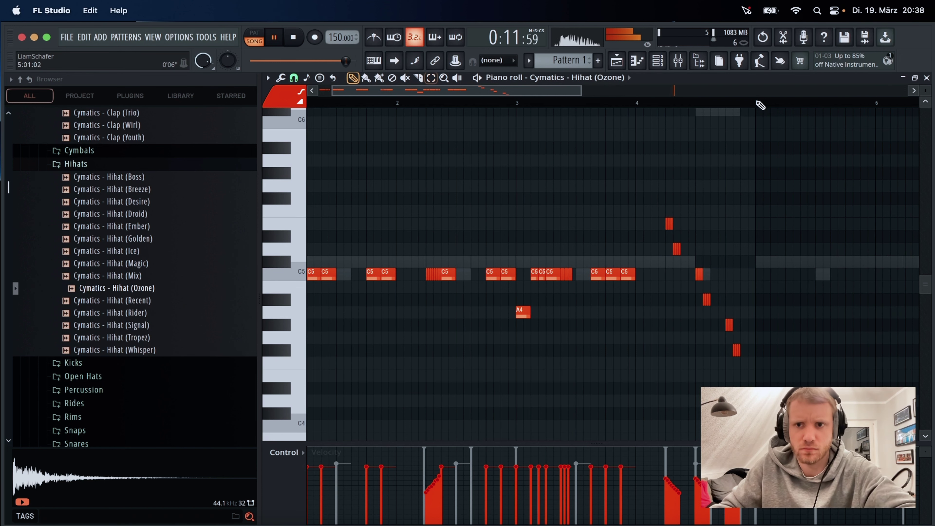
{"action": "left_click_drag", "start_coordinate": [720, 112], "coordinate": [311, 104]}
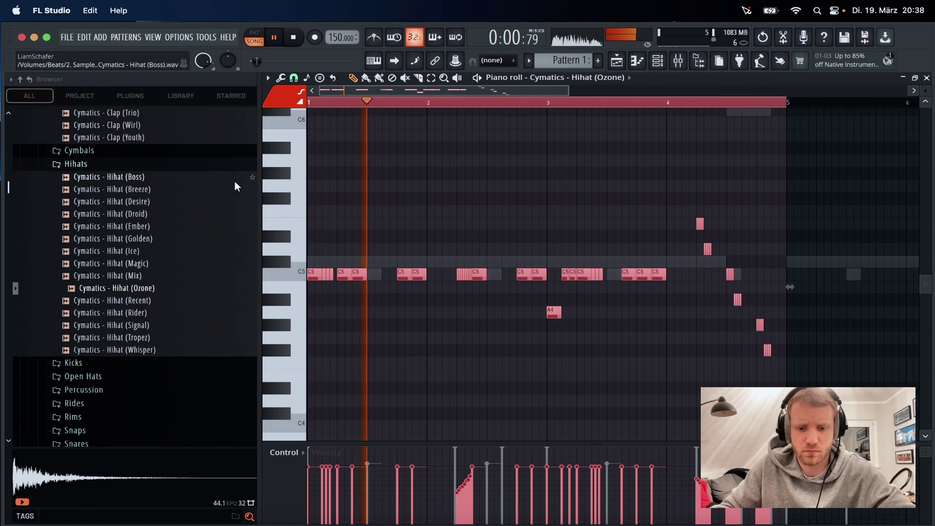
{"action": "key", "text": "ctrl+b"}
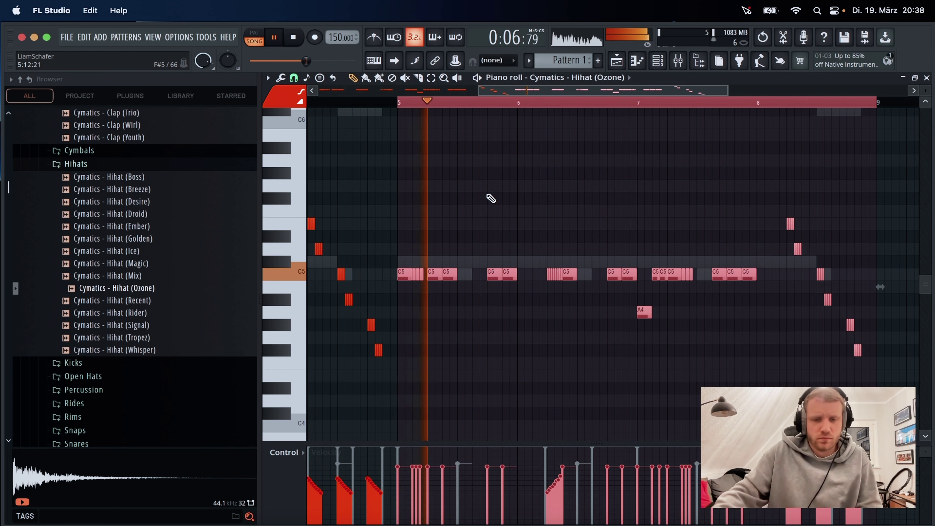
{"action": "key", "text": "ctrl+d"}
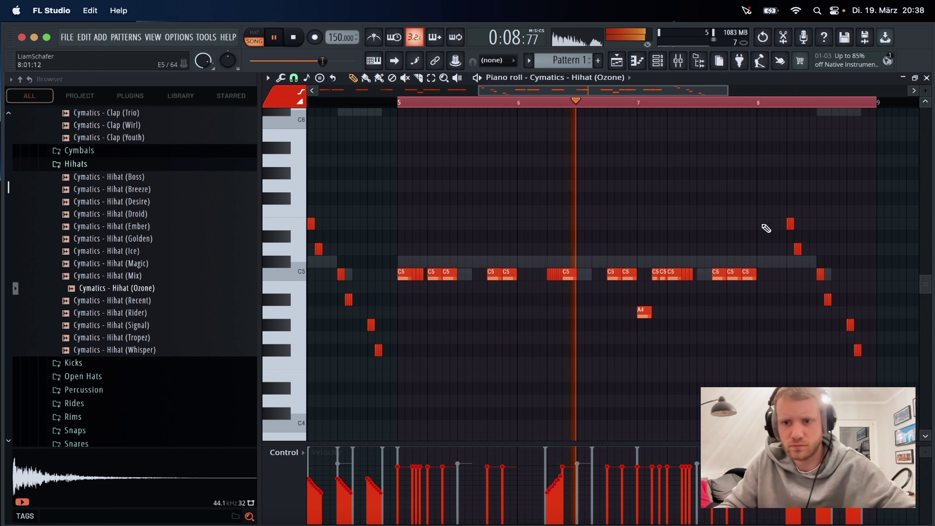
Delete the C5 and A#4 hihat rolls on beat 3 of bar 4.
{"action": "left_click_drag", "start_coordinate": [726, 91], "coordinate": [576, 93]}
{"action": "left_click_drag", "start_coordinate": [657, 244], "coordinate": [500, 385]}
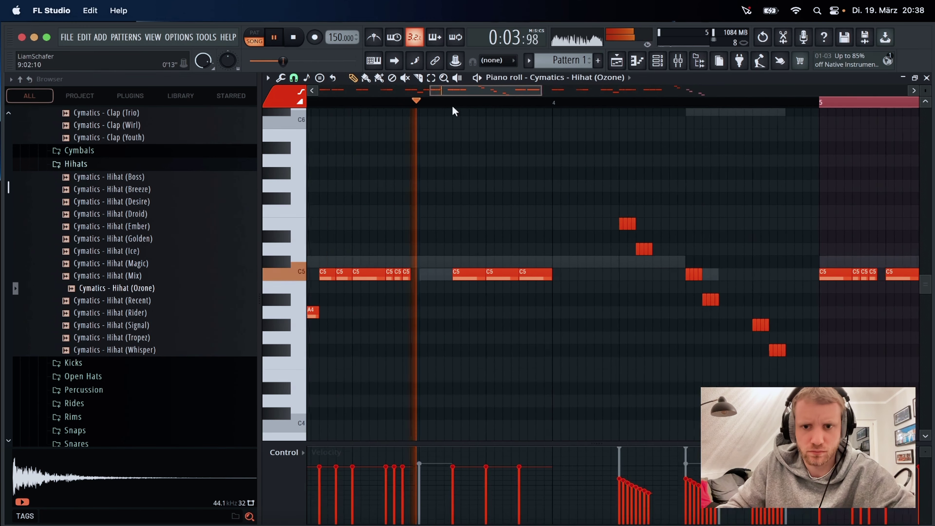
{"action": "left_click_drag", "start_coordinate": [628, 181], "coordinate": [453, 455]}
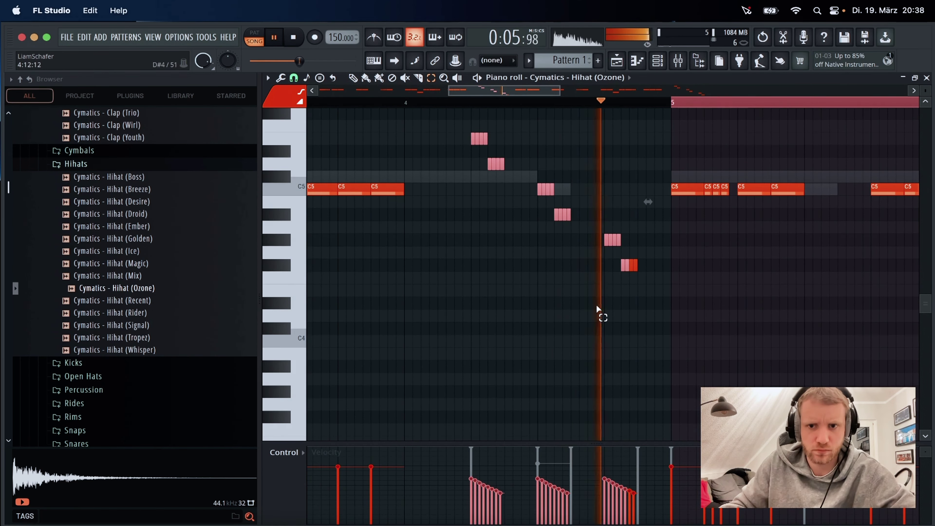
{"action": "left_click_drag", "start_coordinate": [628, 232], "coordinate": [530, 394]}
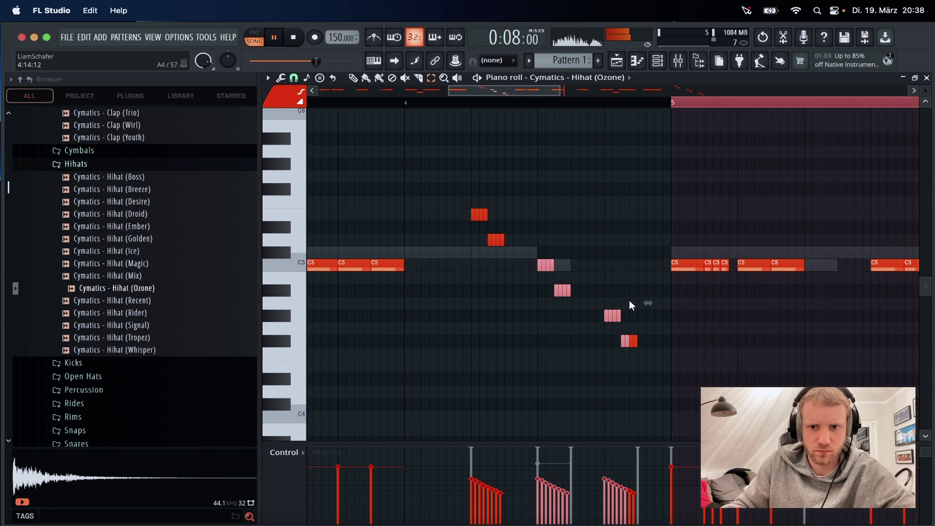
{"action": "left_click_drag", "start_coordinate": [645, 263], "coordinate": [506, 393]}
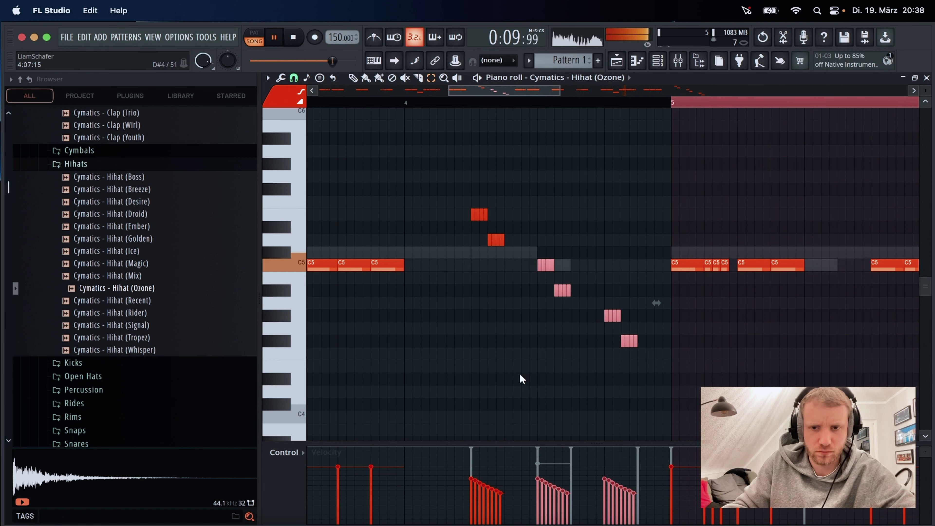
{"action": "left_click_drag", "start_coordinate": [582, 247], "coordinate": [541, 294]}
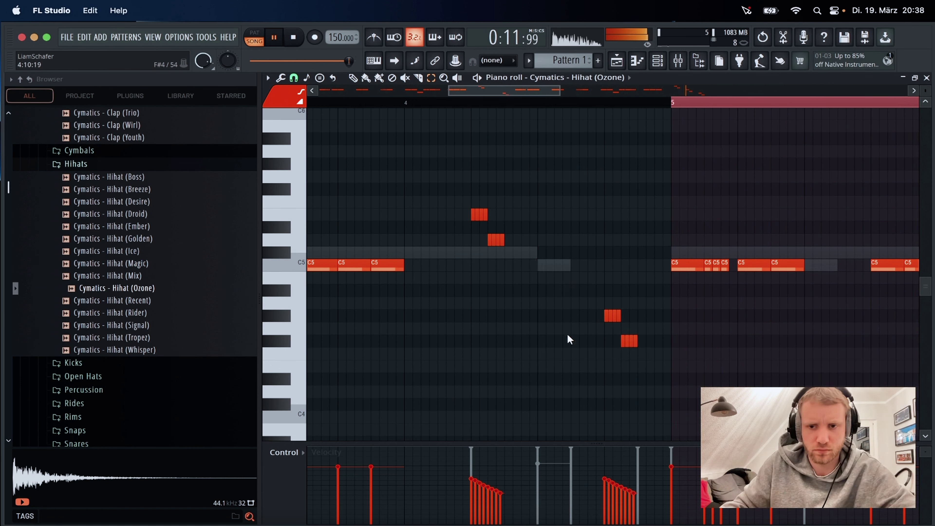
Raise both hihat rolls on beat 4 of bar 4 to C5.
{"action": "left_click_drag", "start_coordinate": [571, 347], "coordinate": [644, 320]}
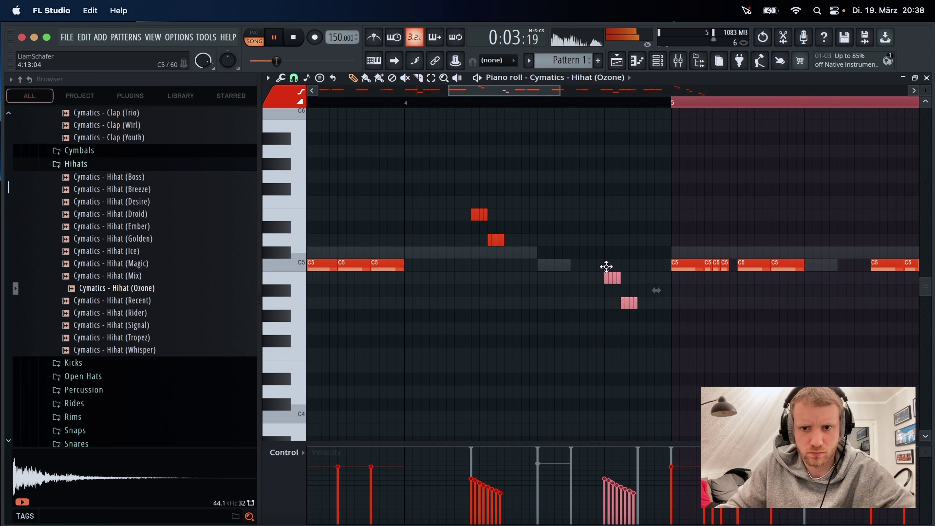
{"action": "left_click_drag", "start_coordinate": [638, 289], "coordinate": [611, 301]}
{"action": "key", "text": "shift+Up"}
{"action": "key", "text": "shift+Up"}
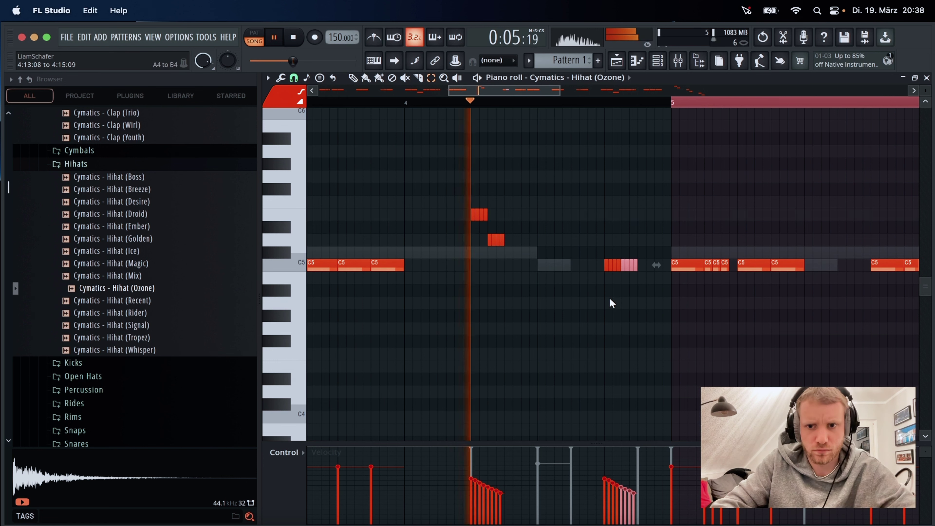
{"action": "left_click", "coordinate": [583, 276], "text": "super"}
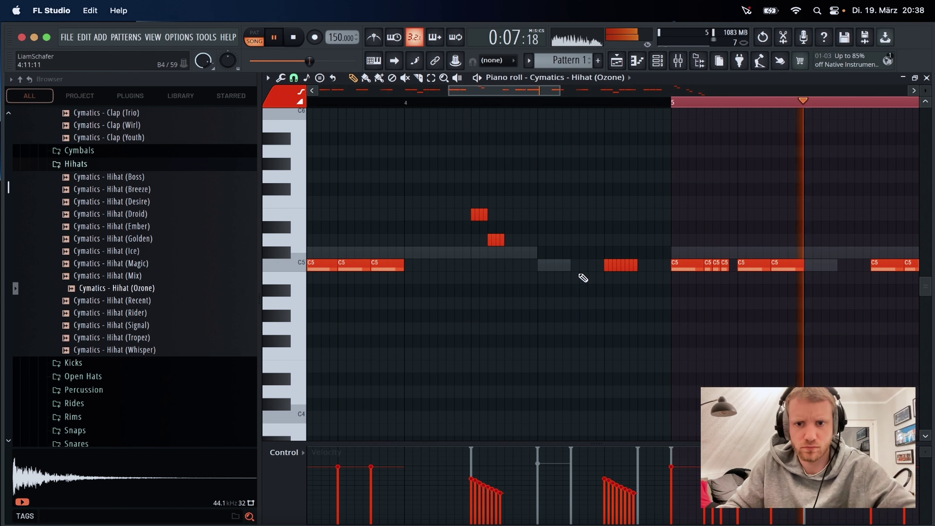
Add two half-beat C5 hihats on beat 3 of bar 4 and one right after the C5 rolls on beat 4.
{"action": "left_click", "coordinate": [539, 268]}
{"action": "left_click", "coordinate": [573, 268]}
{"action": "key", "text": "space"}
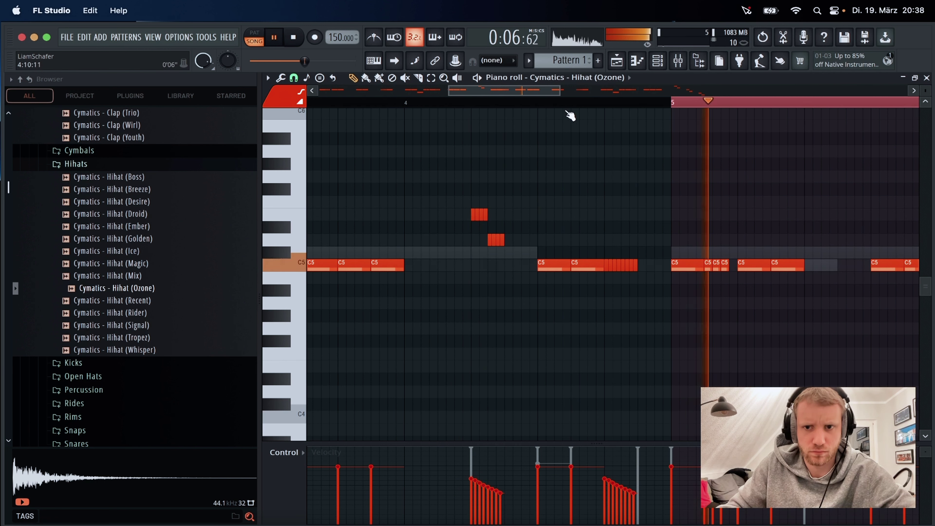
{"action": "left_click", "coordinate": [657, 265]}
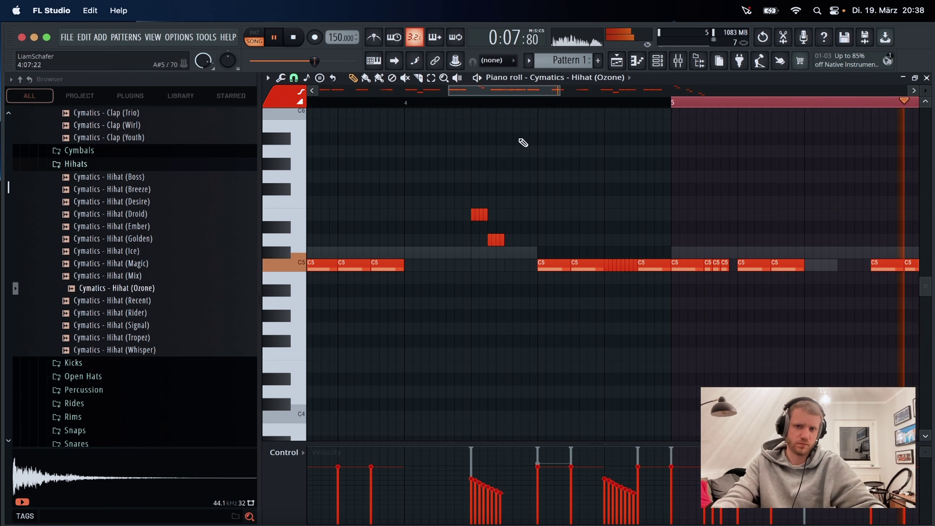
Switch to the 808 Glue notes and trim the early note starts in bars 2 and 6 to begin exactly on beat 2.
{"action": "left_click_drag", "start_coordinate": [441, 92], "coordinate": [320, 92]}
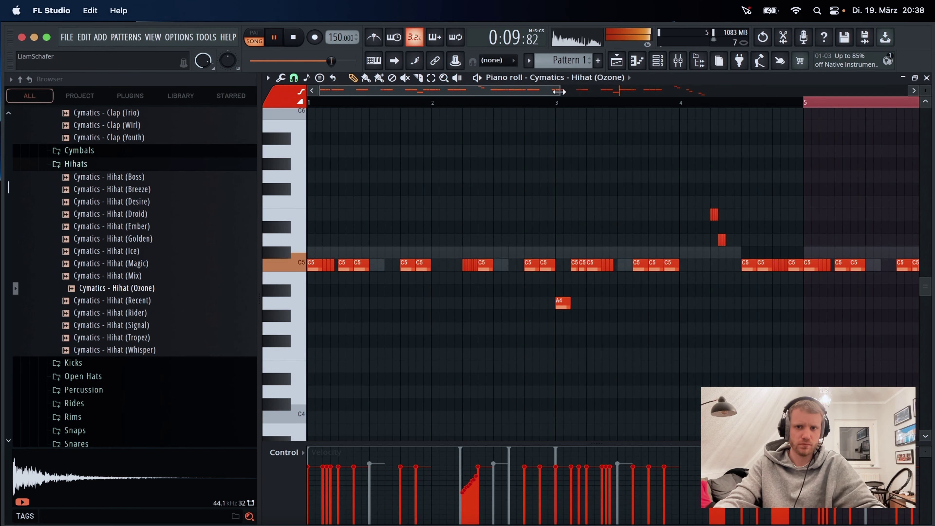
{"action": "left_click_drag", "start_coordinate": [559, 92], "coordinate": [769, 92]}
{"action": "left_click", "coordinate": [589, 77]}
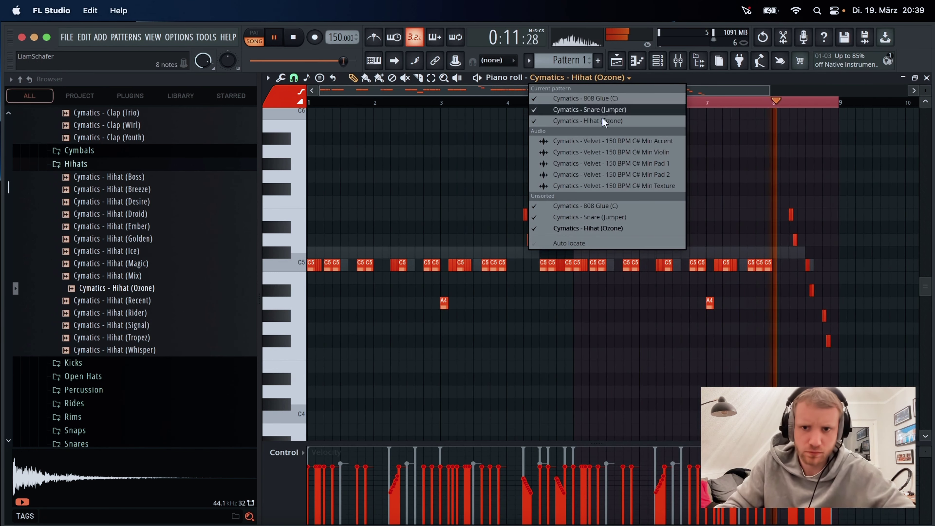
{"action": "left_click", "coordinate": [606, 207]}
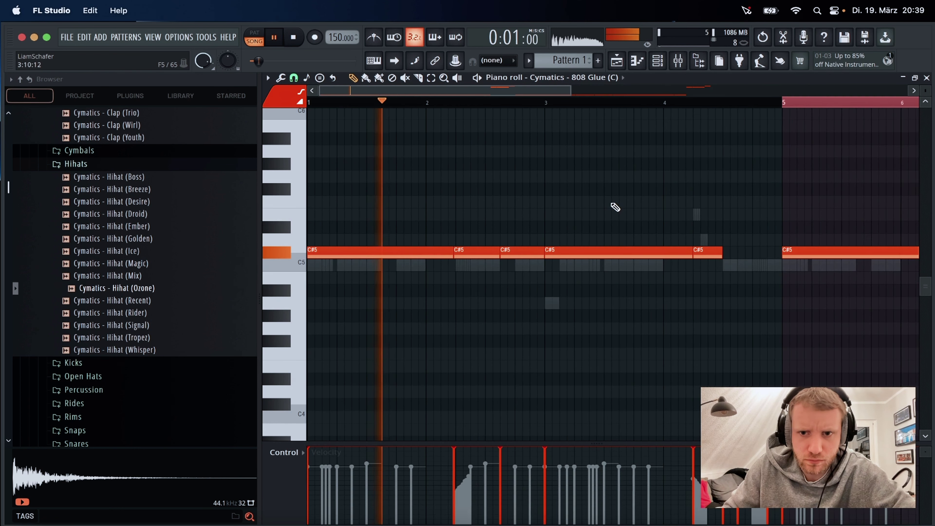
{"action": "right_click", "coordinate": [609, 203], "text": "super"}
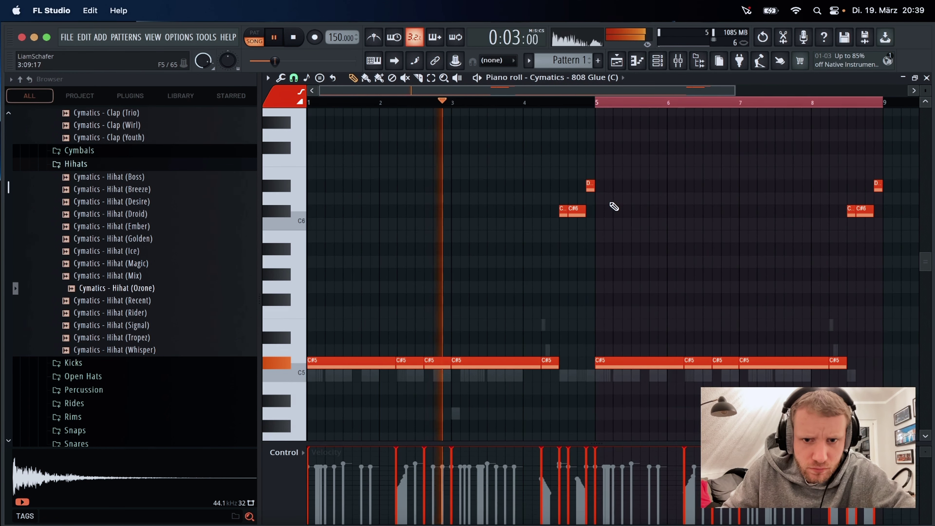
{"action": "scroll", "coordinate": [613, 206], "scroll_direction": "up", "scroll_amount": 3}
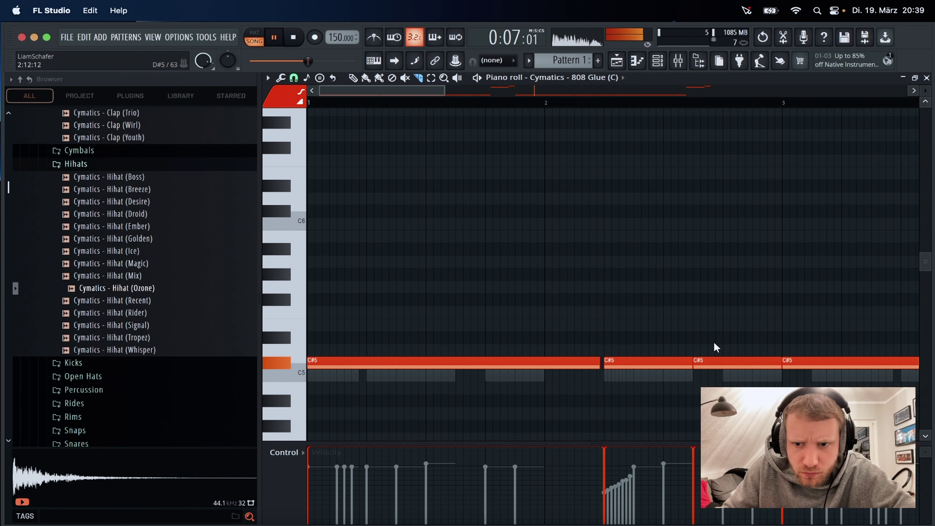
{"action": "left_click_drag", "start_coordinate": [425, 92], "coordinate": [605, 85]}
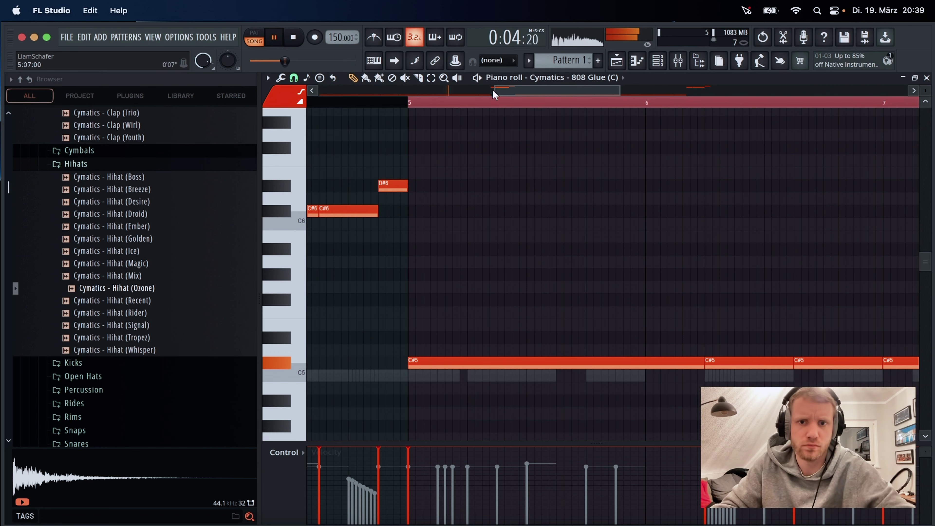
{"action": "left_click_drag", "start_coordinate": [495, 95], "coordinate": [320, 90]}
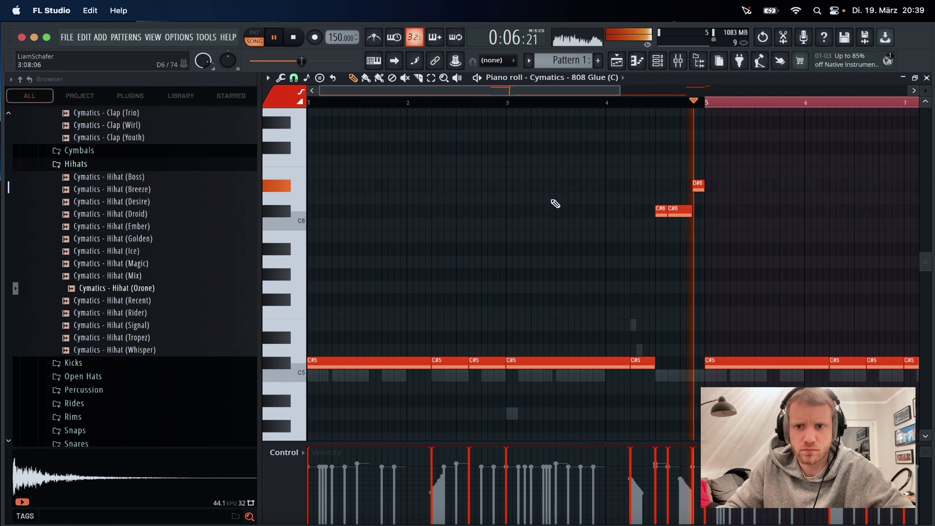
{"action": "scroll", "coordinate": [662, 202], "scroll_direction": "down", "scroll_amount": 2}
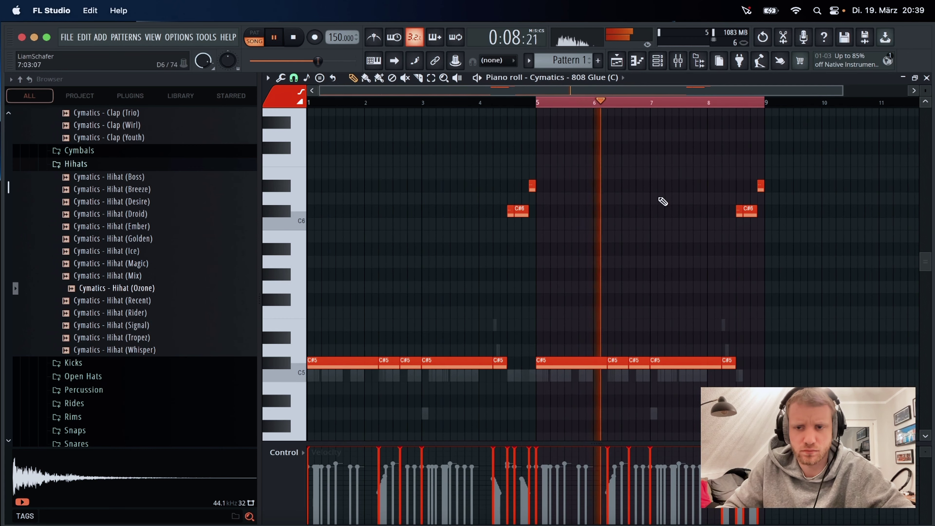
{"action": "key", "text": "Page_Up"}
{"action": "left_click_drag", "start_coordinate": [540, 92], "coordinate": [791, 111]}
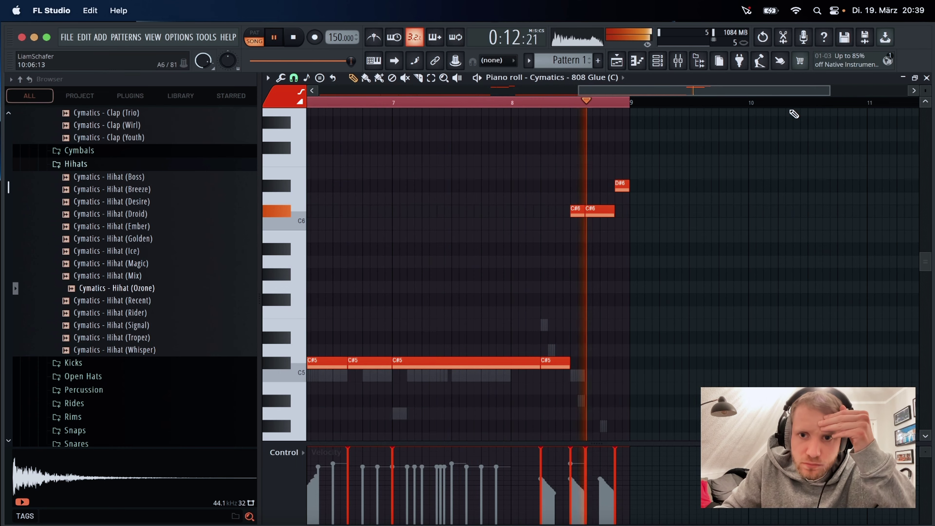
{"action": "scroll", "coordinate": [611, 237], "scroll_direction": "down", "scroll_amount": 2}
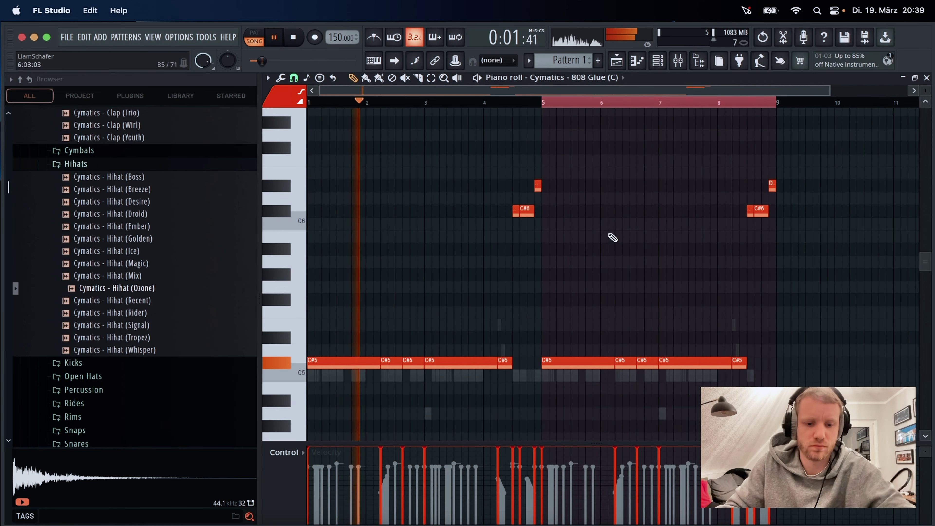
Show the channel rack, collapse the Hihats and Claps sample folders and expand the Kicks folder.
{"action": "left_click", "coordinate": [657, 60]}
{"action": "scroll", "coordinate": [110, 261], "scroll_direction": "up", "scroll_amount": 3}
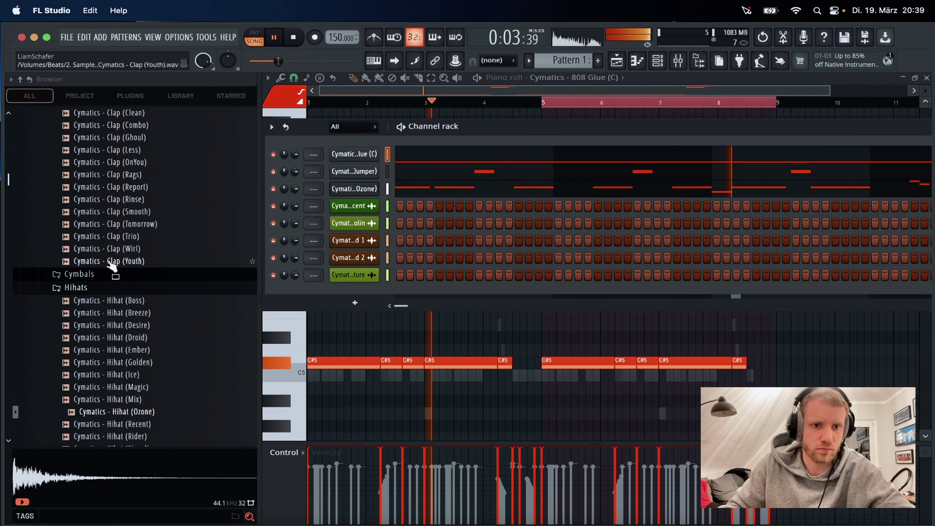
{"action": "left_click", "coordinate": [84, 288]}
{"action": "scroll", "coordinate": [125, 280], "scroll_direction": "up", "scroll_amount": 5}
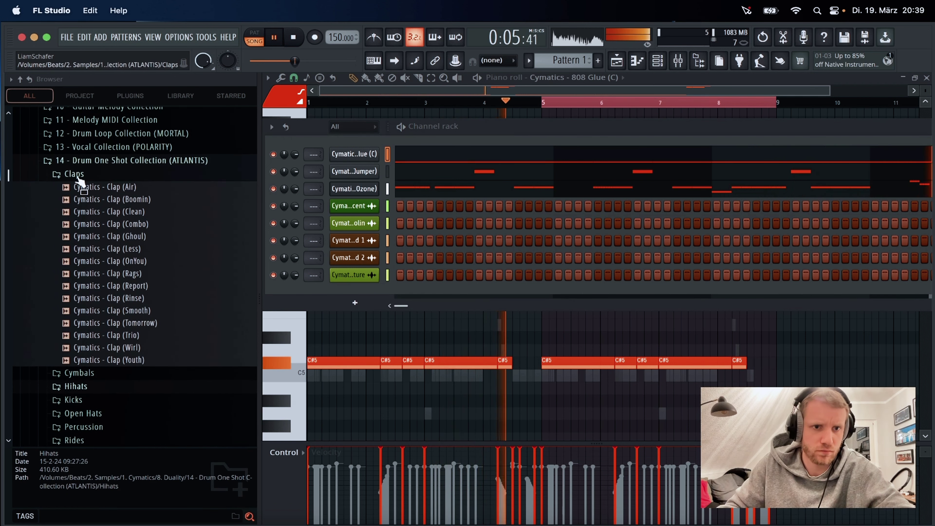
{"action": "left_click", "coordinate": [80, 176]}
{"action": "left_click", "coordinate": [75, 215]}
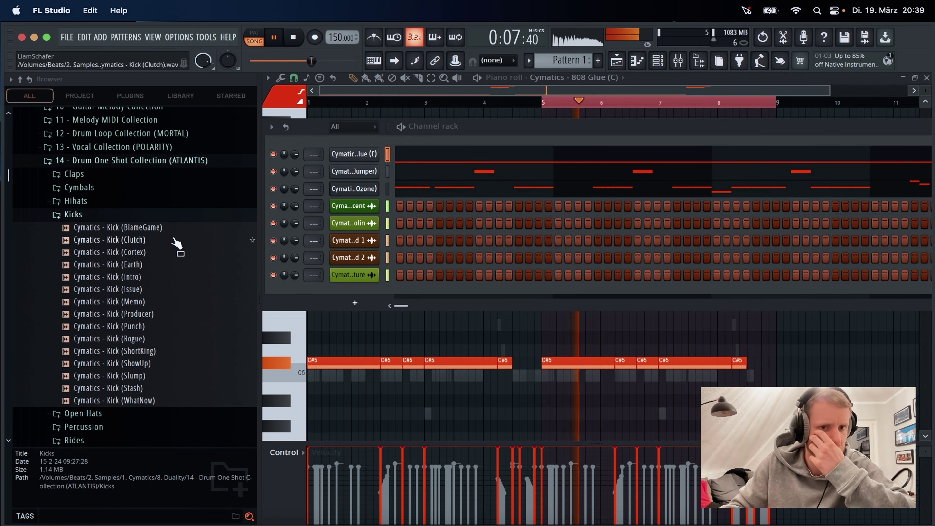
Stop playback and audition the Cymatics kick samples from Clutch through Slump.
{"action": "left_click", "coordinate": [165, 240]}
{"action": "key", "text": "space"}
{"action": "left_click", "coordinate": [164, 252]}
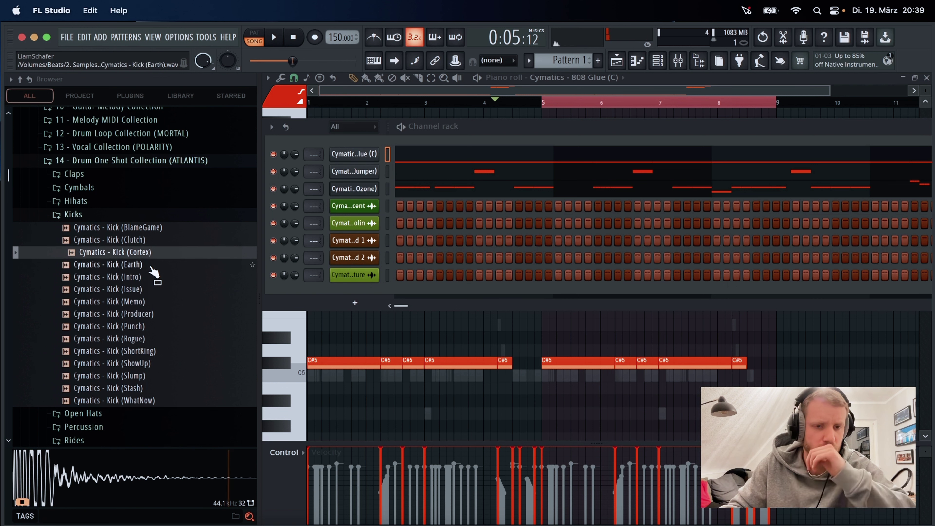
{"action": "left_click", "coordinate": [151, 265]}
{"action": "left_click", "coordinate": [151, 277]}
{"action": "left_click", "coordinate": [153, 289]}
{"action": "left_click", "coordinate": [155, 302]}
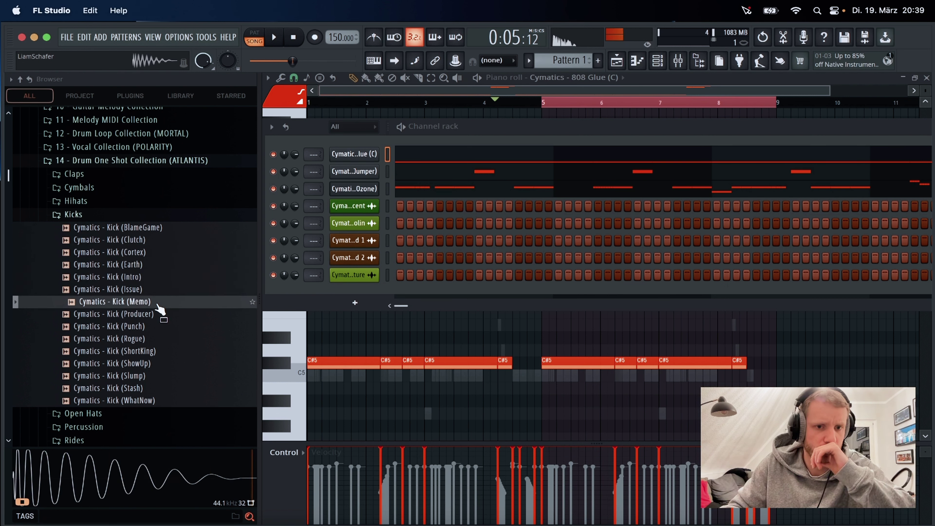
{"action": "left_click", "coordinate": [158, 315]}
{"action": "left_click", "coordinate": [159, 327]}
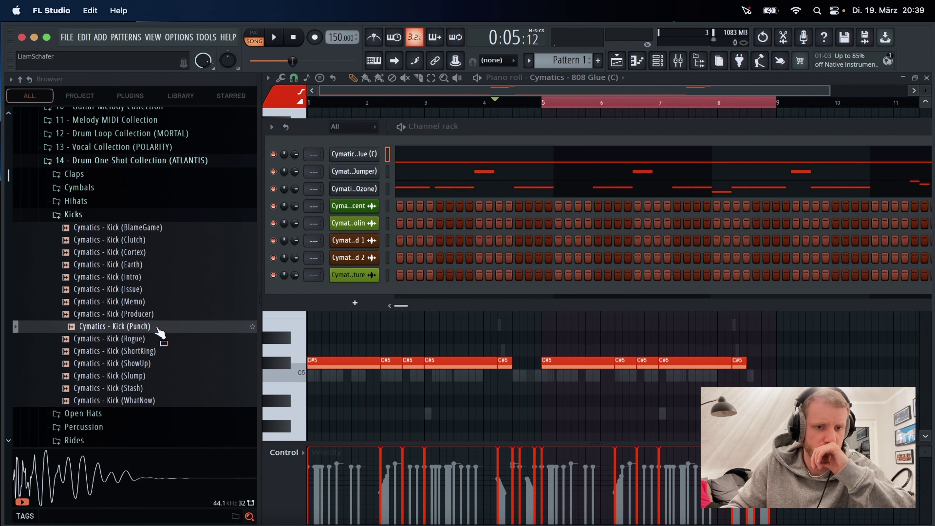
{"action": "left_click", "coordinate": [158, 339]}
{"action": "left_click", "coordinate": [159, 351]}
{"action": "left_click", "coordinate": [159, 363]}
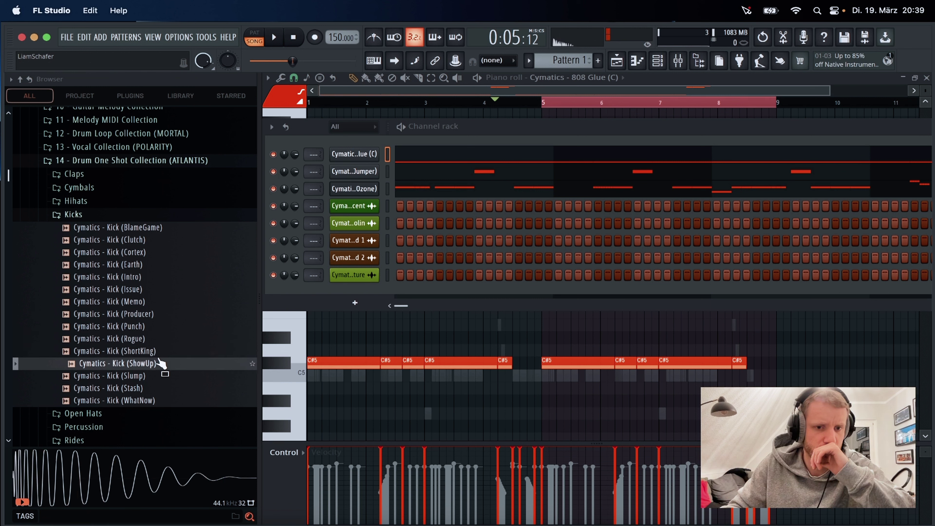
{"action": "left_click", "coordinate": [154, 374]}
{"action": "left_click", "coordinate": [153, 366]}
Add Cymatics - Kick (ShowUp) as a channel directly below the Ozone hihat and show its piano roll.
{"action": "left_click_drag", "start_coordinate": [155, 370], "coordinate": [364, 204]}
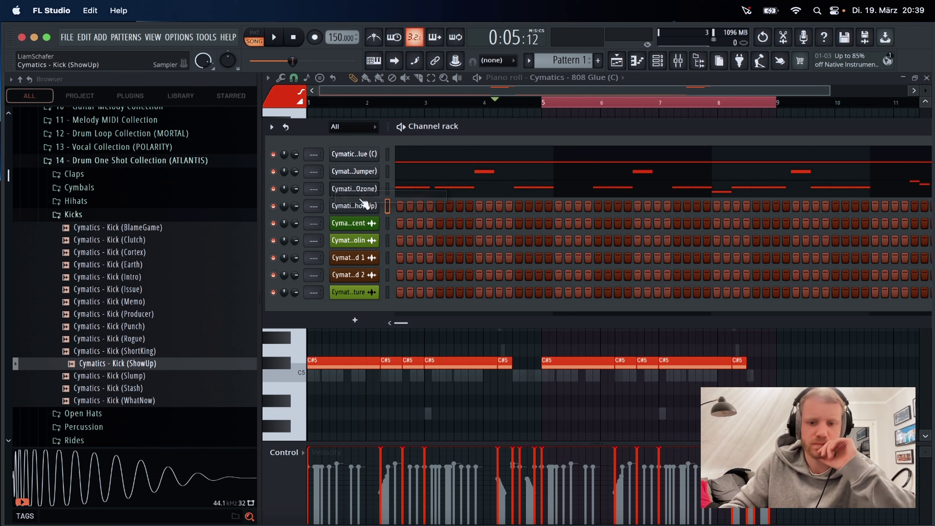
{"action": "key", "text": "F7"}
{"action": "scroll", "coordinate": [381, 234], "scroll_direction": "down", "scroll_amount": 1}
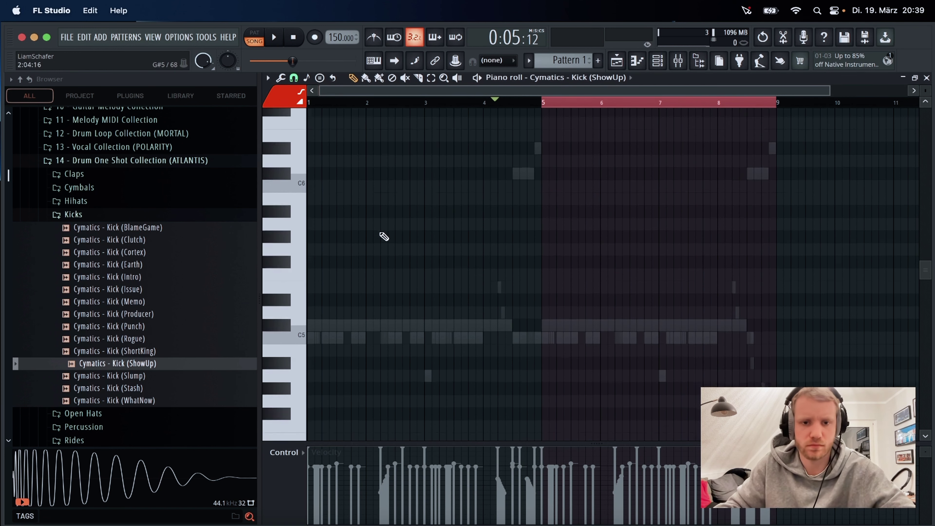
Place a C5 kick note at the start of bar 1 and play the beat.
{"action": "scroll", "coordinate": [383, 236], "scroll_direction": "down", "scroll_amount": 2}
{"action": "key", "text": "space"}
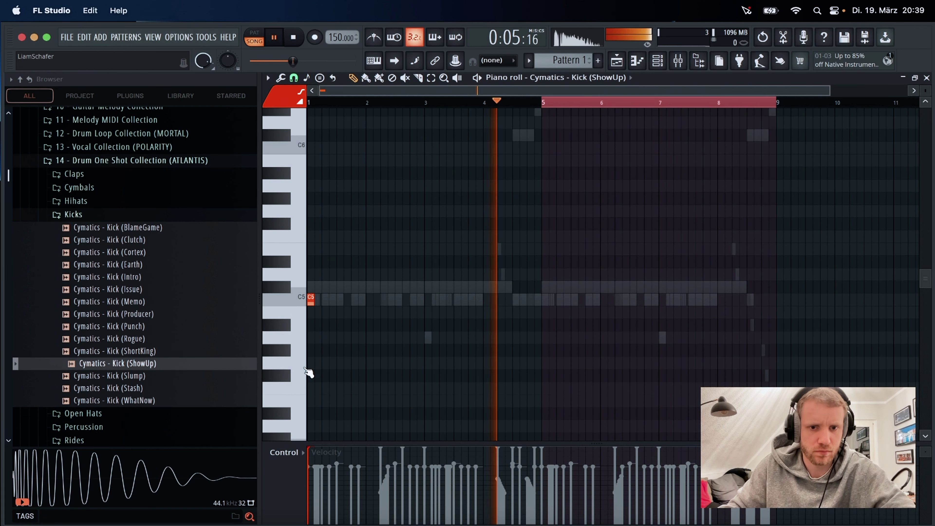
{"action": "scroll", "coordinate": [377, 208], "scroll_direction": "up", "scroll_amount": 3}
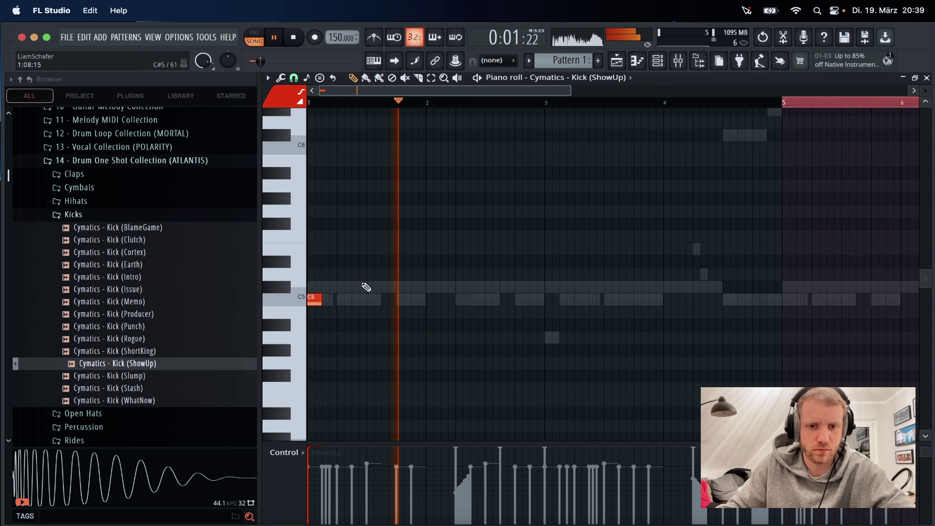
Stop playback, audition the Punch and Producer kicks and replace the ShowUp kick channel's sample with Cymatics - Kick (Producer).
{"action": "key", "text": "space"}
{"action": "left_click", "coordinate": [162, 327]}
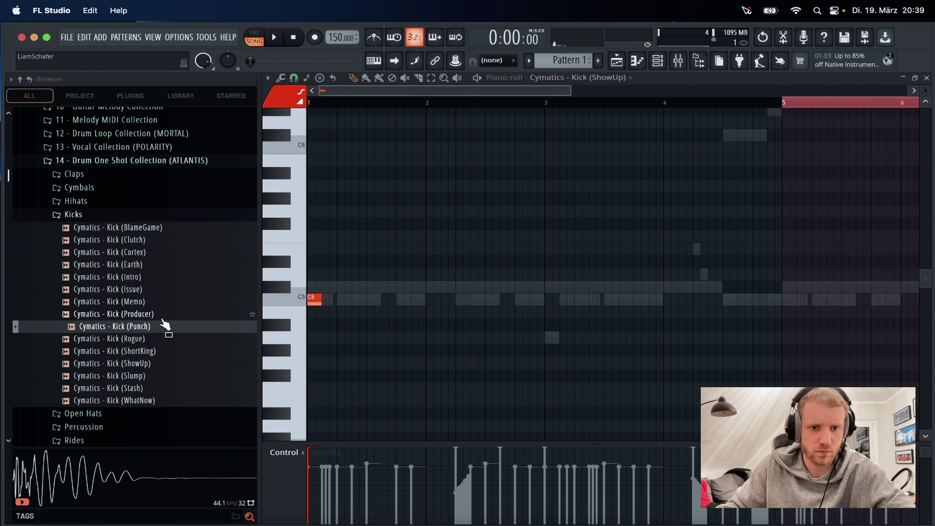
{"action": "left_click", "coordinate": [160, 317]}
{"action": "left_click", "coordinate": [656, 62]}
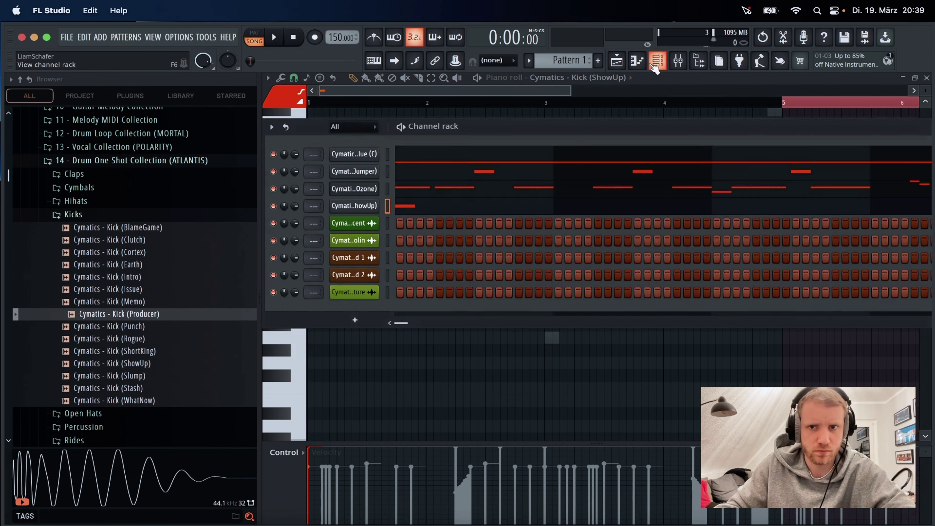
{"action": "left_click_drag", "start_coordinate": [150, 315], "coordinate": [354, 206]}
{"action": "left_click", "coordinate": [657, 61]}
Add C5 kick notes on steps 5 and 11 of bar 2 and check them in playback.
{"action": "key", "text": "space"}
{"action": "left_click", "coordinate": [458, 303]}
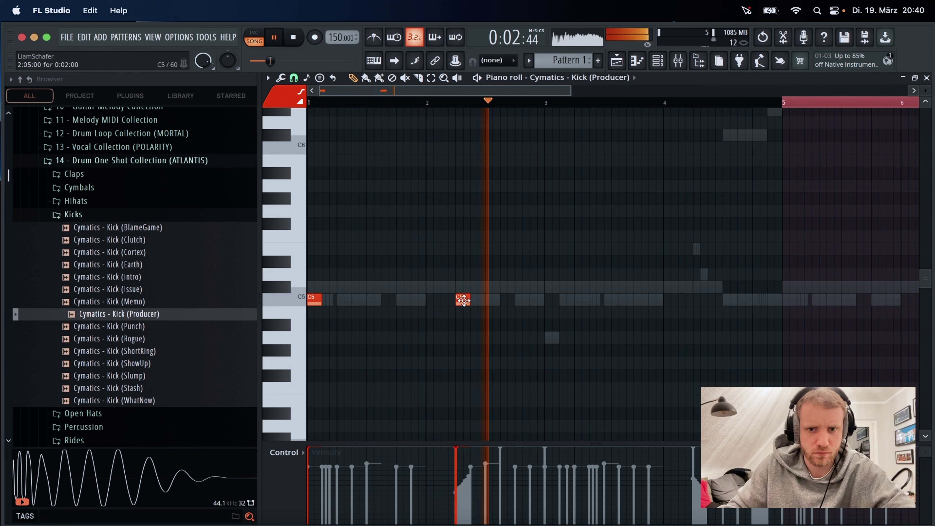
{"action": "key", "text": "space"}
{"action": "key", "text": "space"}
{"action": "left_click", "coordinate": [488, 300]}
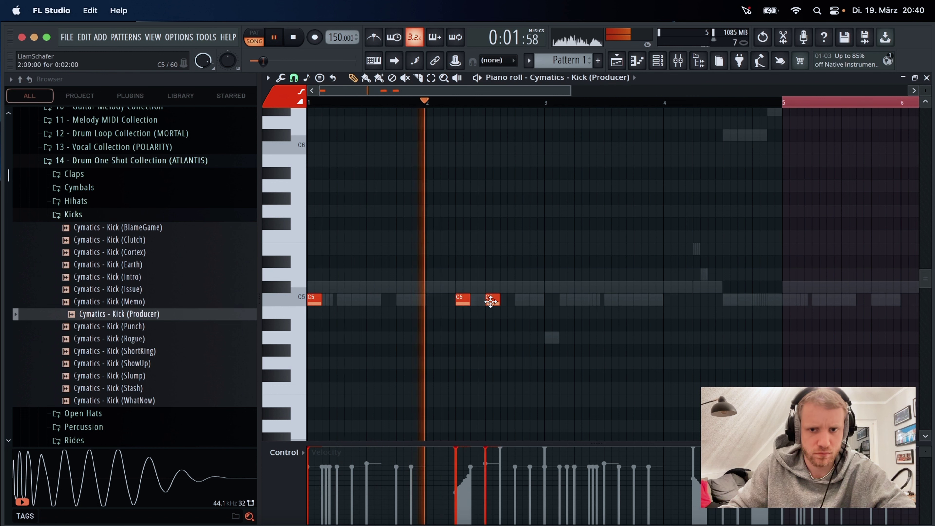
{"action": "key", "text": "space"}
{"action": "left_click_drag", "start_coordinate": [495, 299], "coordinate": [508, 301]}
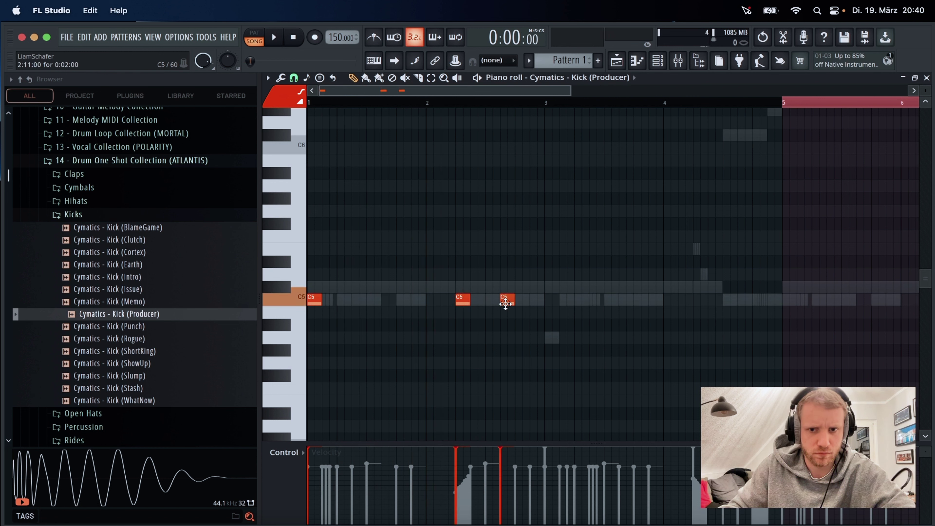
{"action": "key", "text": "space"}
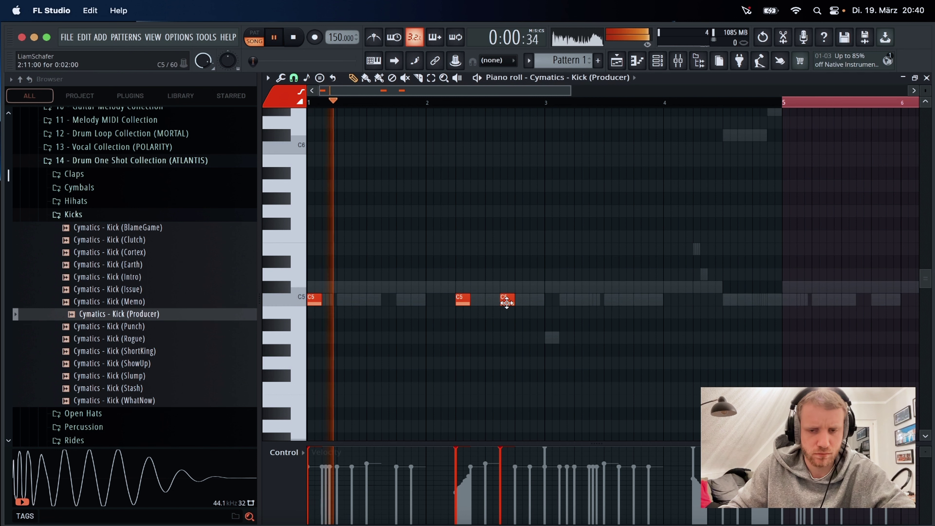
{"action": "left_click", "coordinate": [444, 103]}
{"action": "key", "text": "space"}
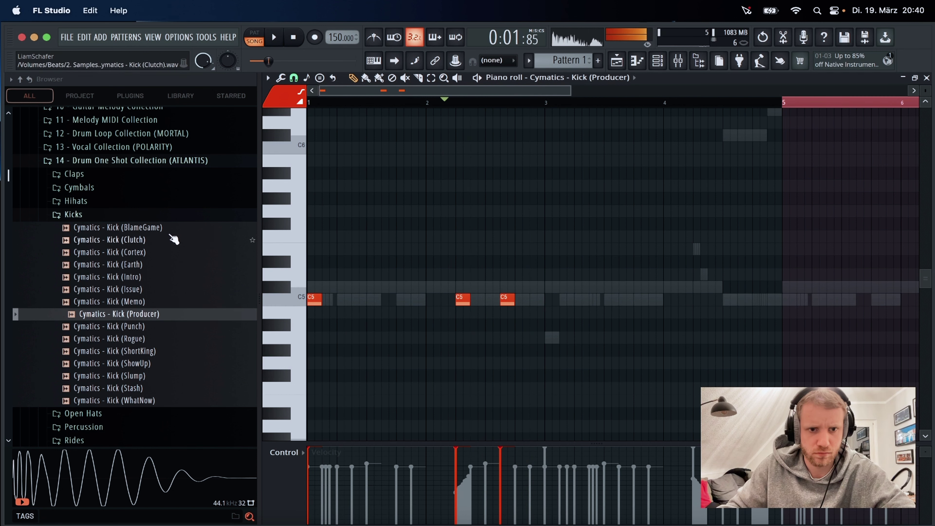
Audition the Clutch kick and replace the Producer kick channel's sample with Cymatics - Kick (Clutch).
{"action": "left_click", "coordinate": [174, 239]}
{"action": "left_click", "coordinate": [656, 62]}
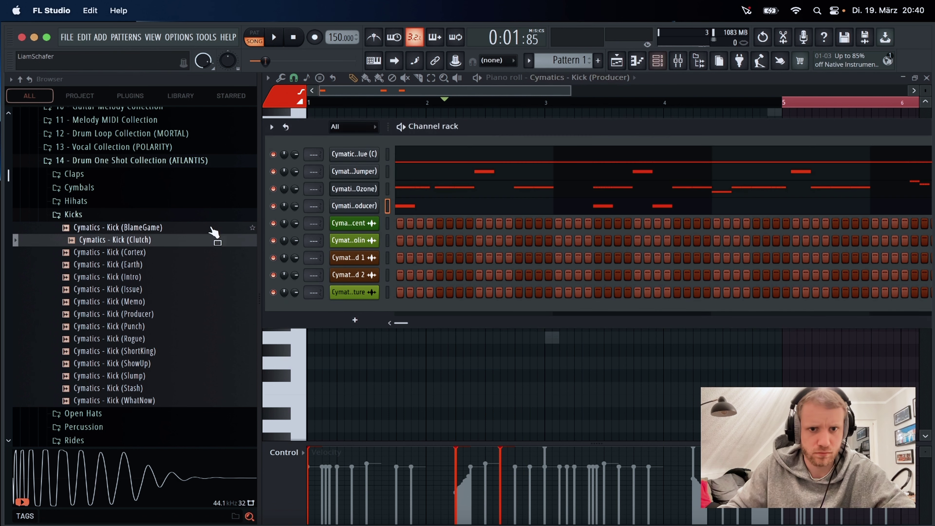
{"action": "left_click", "coordinate": [150, 241]}
{"action": "left_click_drag", "start_coordinate": [343, 214], "coordinate": [344, 212]}
{"action": "key", "text": "space"}
{"action": "key", "text": "F6"}
During playback, add C5 kick notes at the start of bar 3 and on steps 5, 9, 11 and 15 of bar 4.
{"action": "key", "text": "space"}
{"action": "key", "text": "space"}
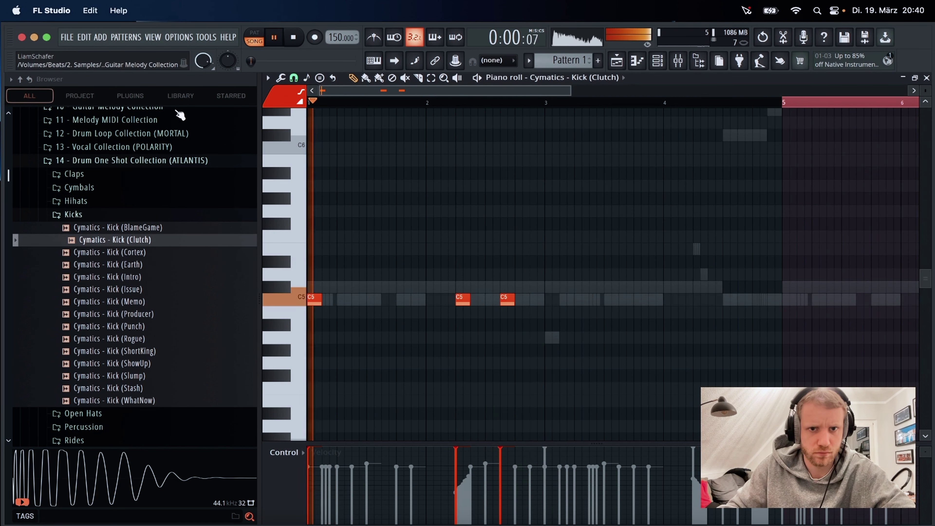
{"action": "left_click", "coordinate": [552, 299]}
{"action": "left_click", "coordinate": [699, 299]}
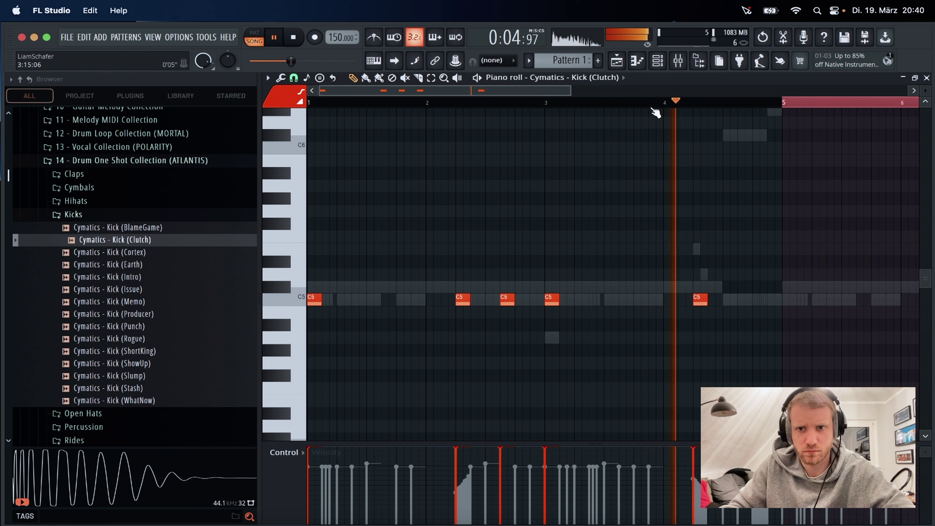
{"action": "left_click", "coordinate": [727, 299]}
{"action": "left_click", "coordinate": [741, 299]}
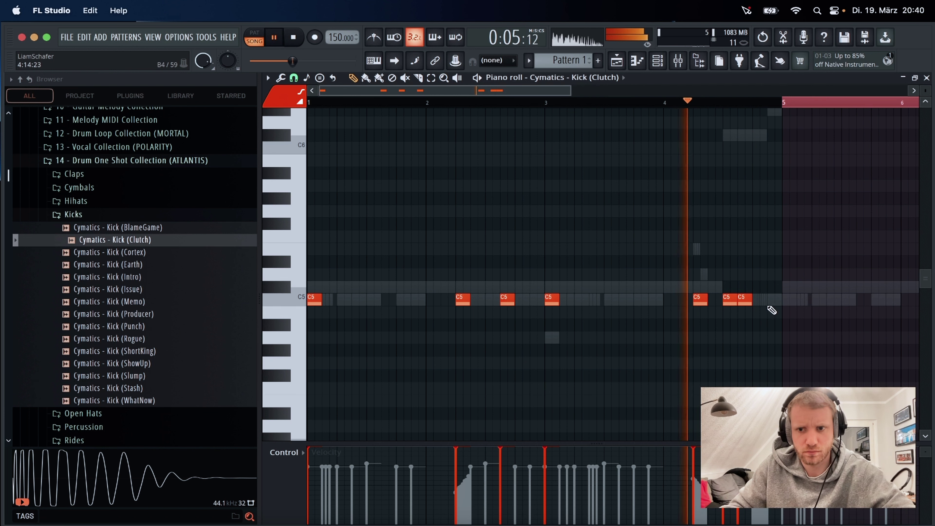
{"action": "left_click", "coordinate": [773, 299]}
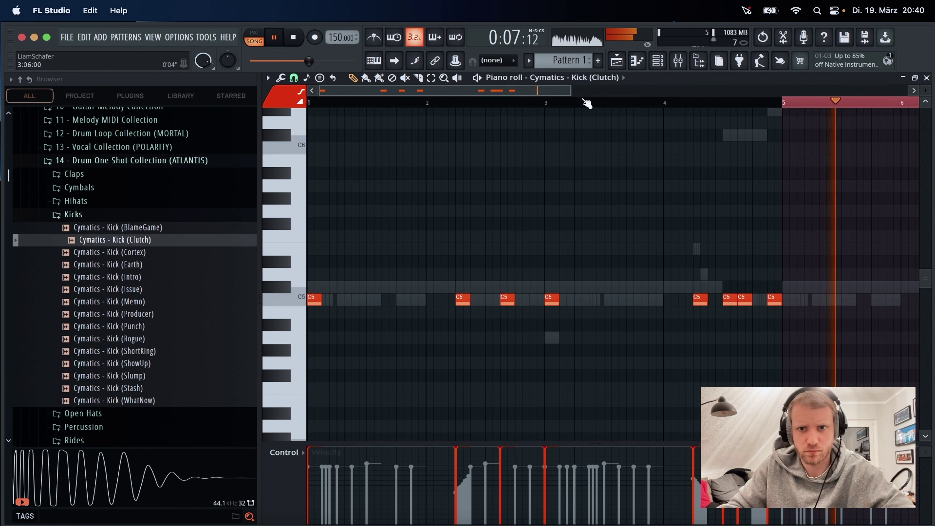
Select the four-bar kick pattern and duplicate it into bars 5 to 8.
{"action": "scroll", "coordinate": [587, 104], "scroll_direction": "down", "scroll_amount": 3}
{"action": "key", "text": "ctrl+a"}
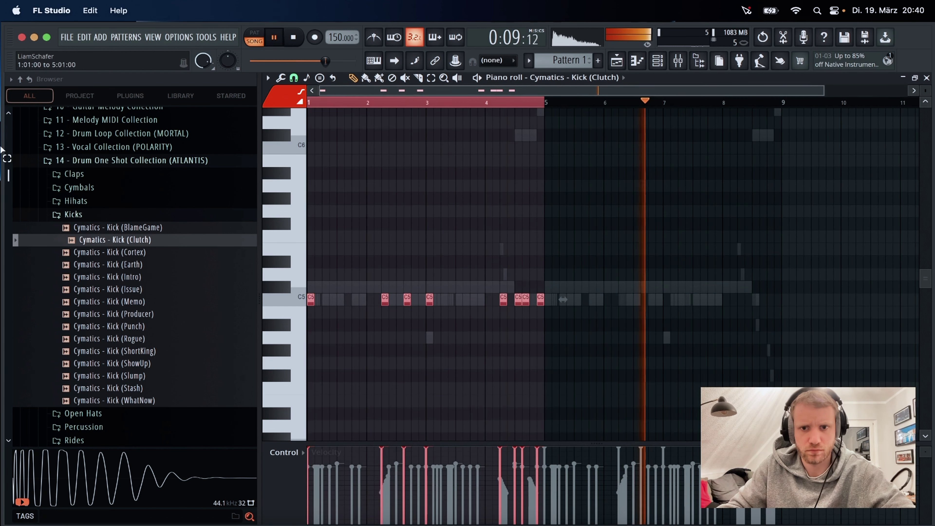
{"action": "key", "text": "ctrl+b"}
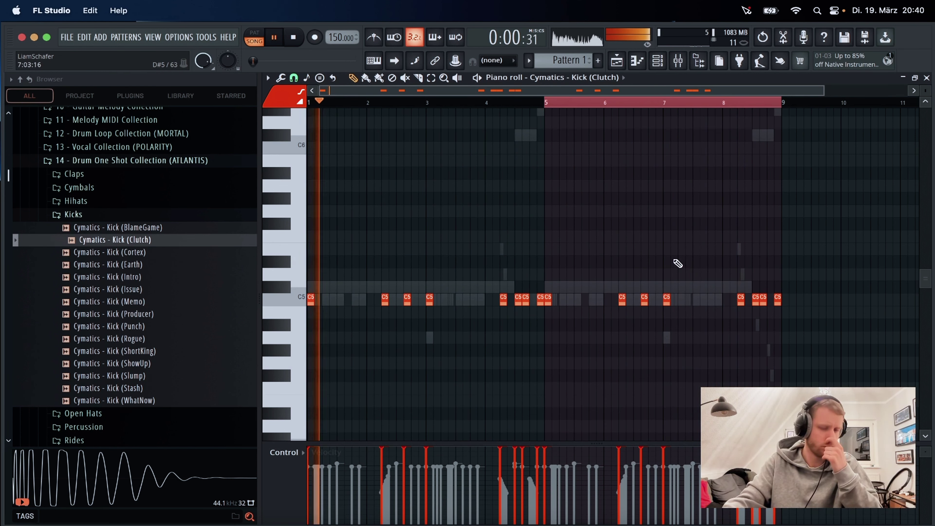
Delete the kick notes on steps 9 and 11 in both bar 4 and bar 8.
{"action": "right_click", "coordinate": [525, 299]}
{"action": "right_click", "coordinate": [518, 299]}
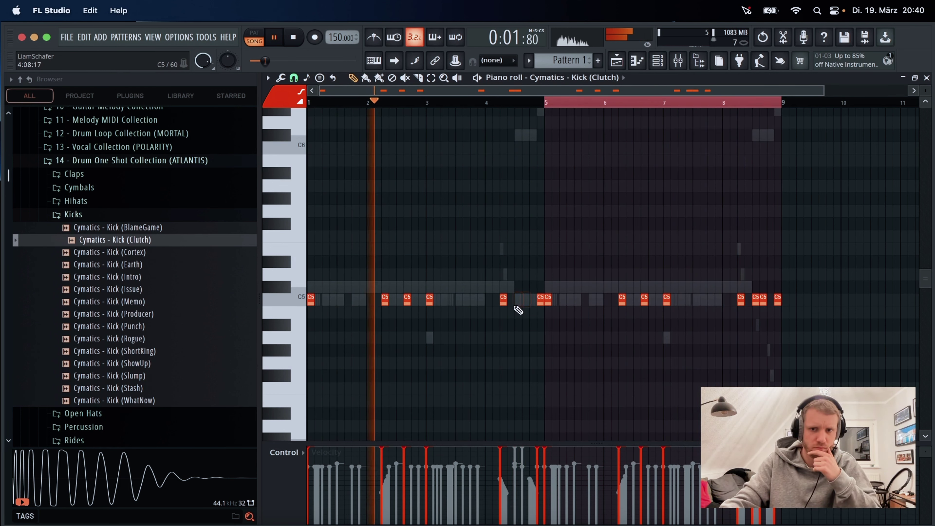
{"action": "right_click", "coordinate": [755, 299]}
{"action": "right_click", "coordinate": [762, 299]}
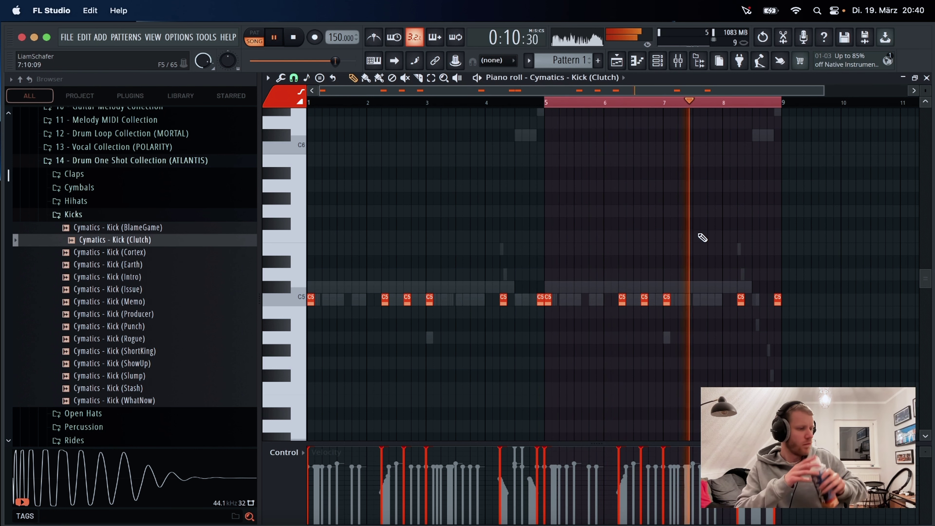
Show the playlist and start saving the project under a new name beginning with "(150 BPM".
{"action": "key", "text": "super+s"}
{"action": "left_click", "coordinate": [612, 178]}
{"action": "left_click", "coordinate": [617, 61]}
{"action": "left_click", "coordinate": [617, 61]}
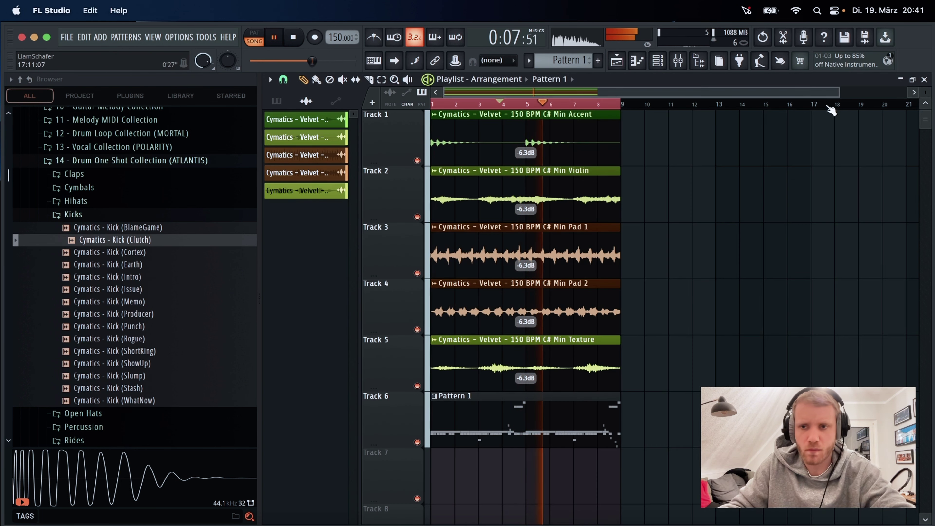
{"action": "left_click_drag", "start_coordinate": [836, 98], "coordinate": [721, 100]}
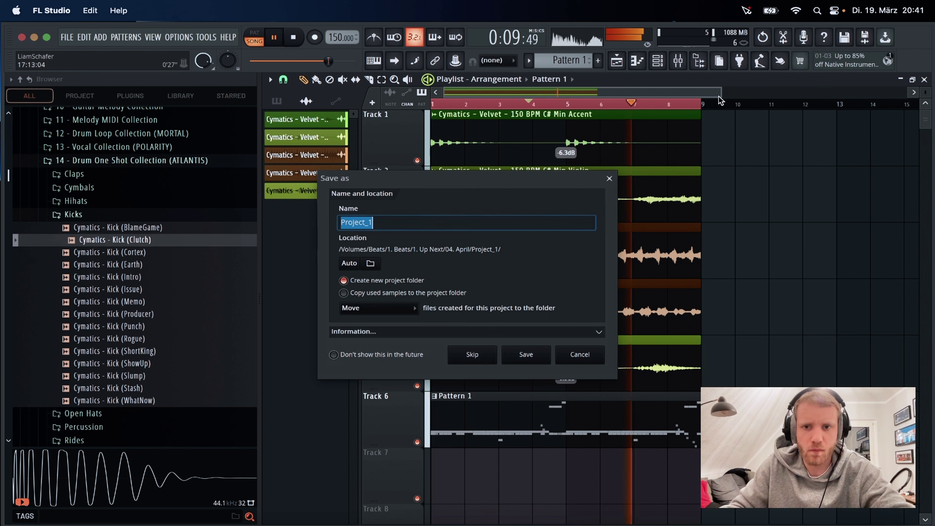
{"action": "key", "text": "super+s"}
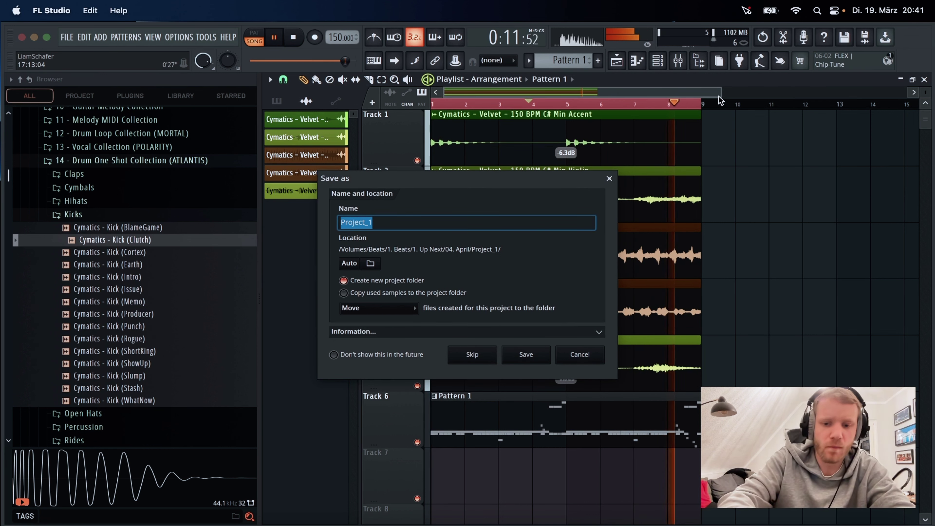
{"action": "type", "text": "(150 BPM C#-Min) Void Pro"}
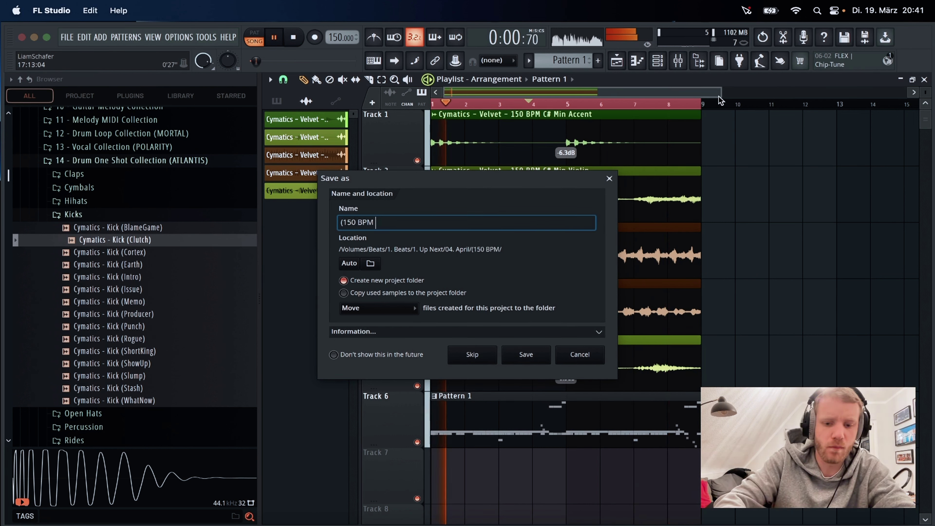
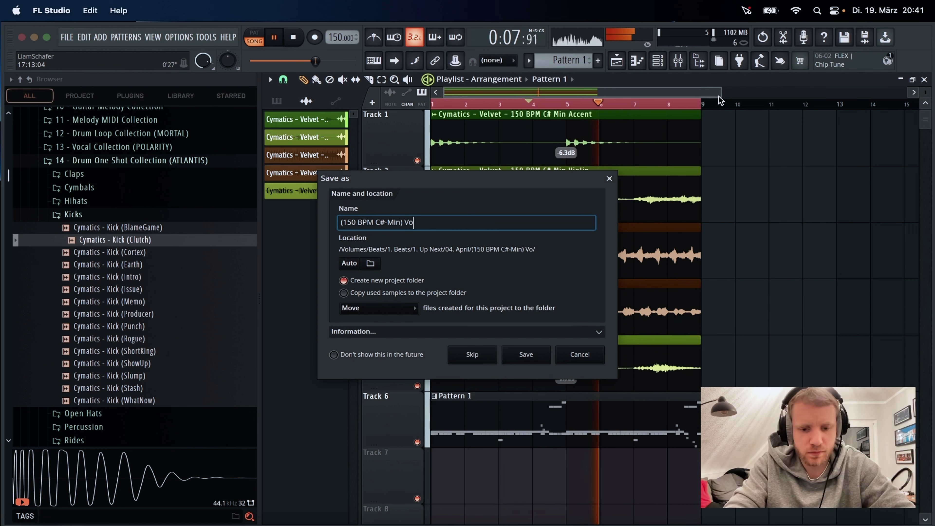
Finish naming the project "(150 BPM C#-Min) Void Prod. Empire On The Beat" and save it in a new project folder.
{"action": "type", "text": "d. e"}
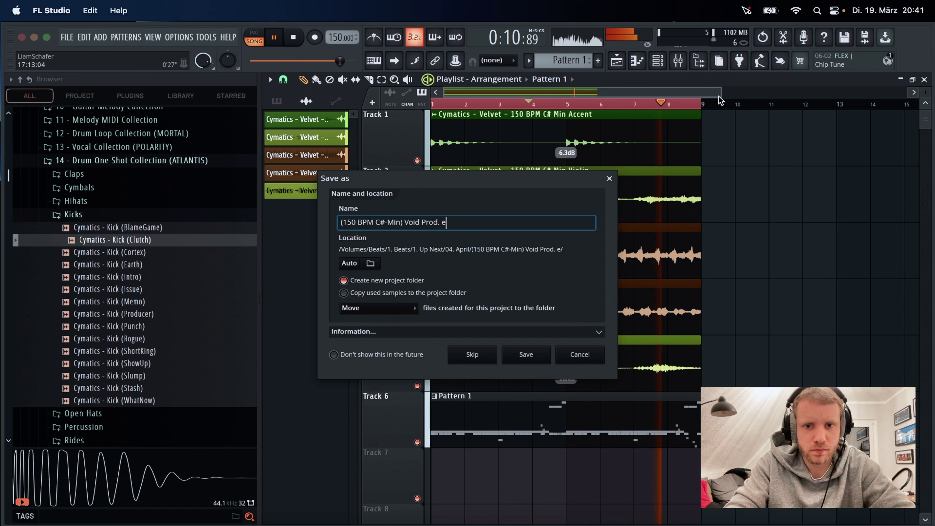
{"action": "key", "text": "BackSpace"}
{"action": "type", "text": "Empire On The Beat"}
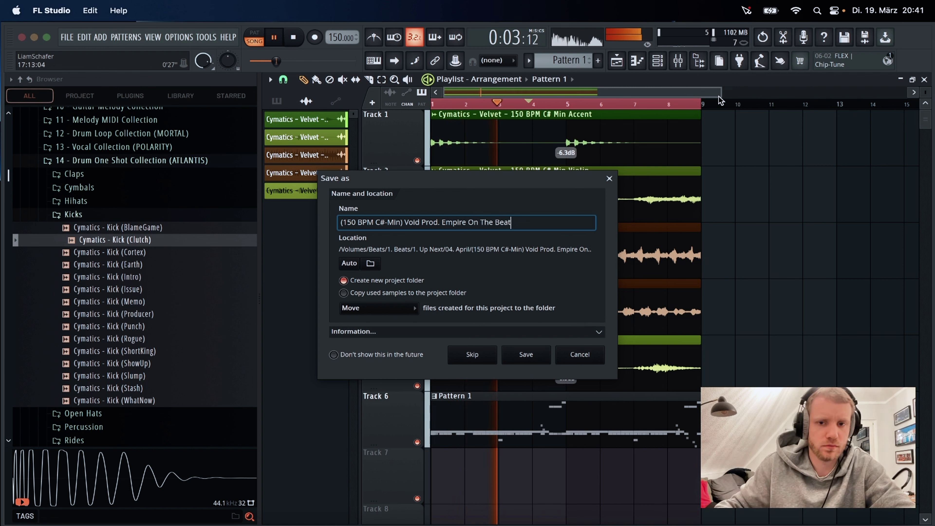
{"action": "left_click", "coordinate": [526, 356]}
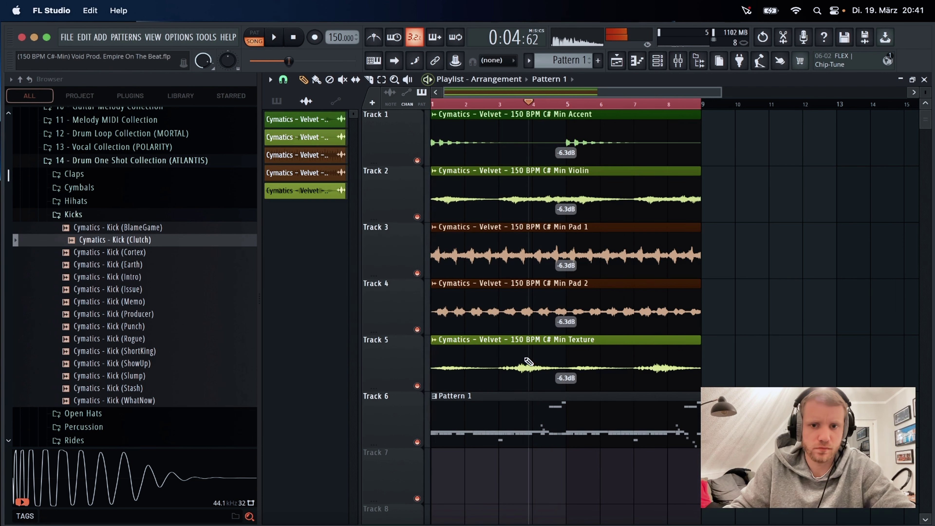
Audition the ATLANTIS snares and add Cymatics - Snare (Kangaroo) as a channel directly below the Clutch kick.
{"action": "left_click", "coordinate": [84, 214]}
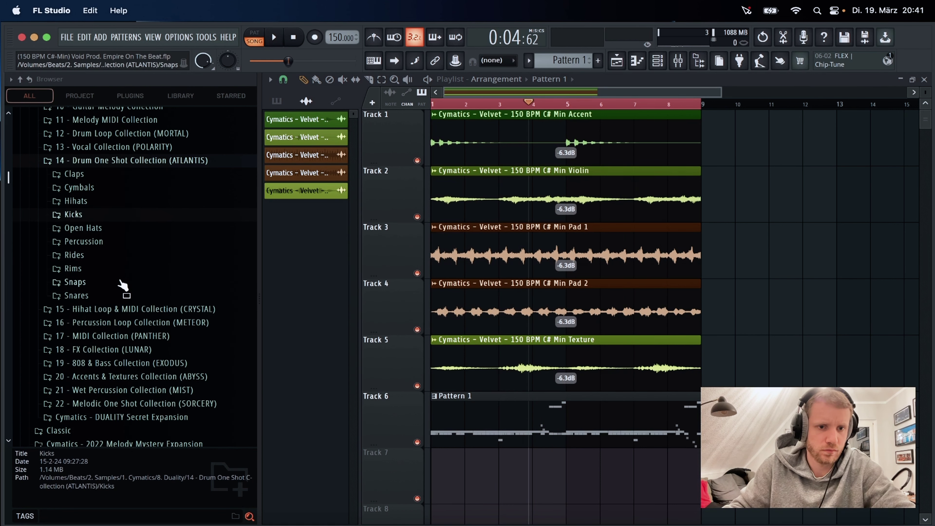
{"action": "scroll", "coordinate": [111, 269], "scroll_direction": "down", "scroll_amount": 2}
{"action": "left_click", "coordinate": [108, 270]}
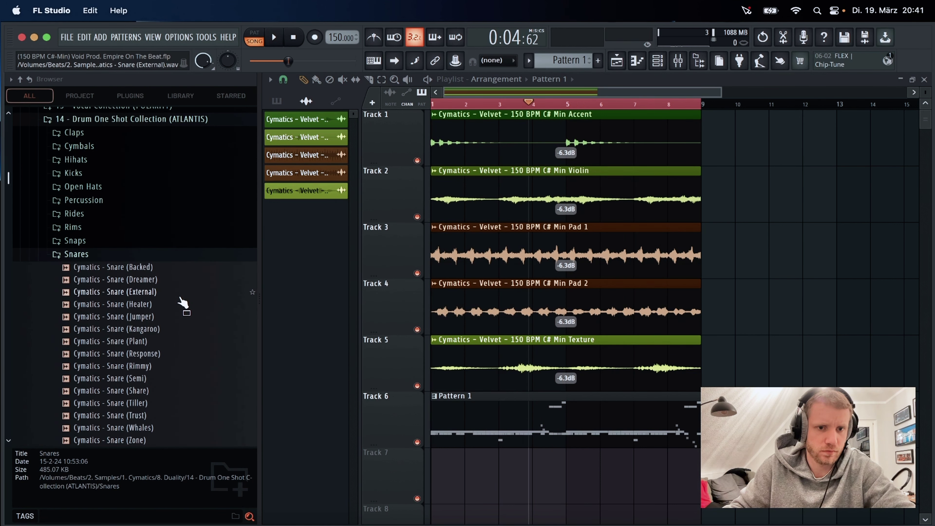
{"action": "left_click", "coordinate": [184, 303]}
{"action": "left_click", "coordinate": [174, 329]}
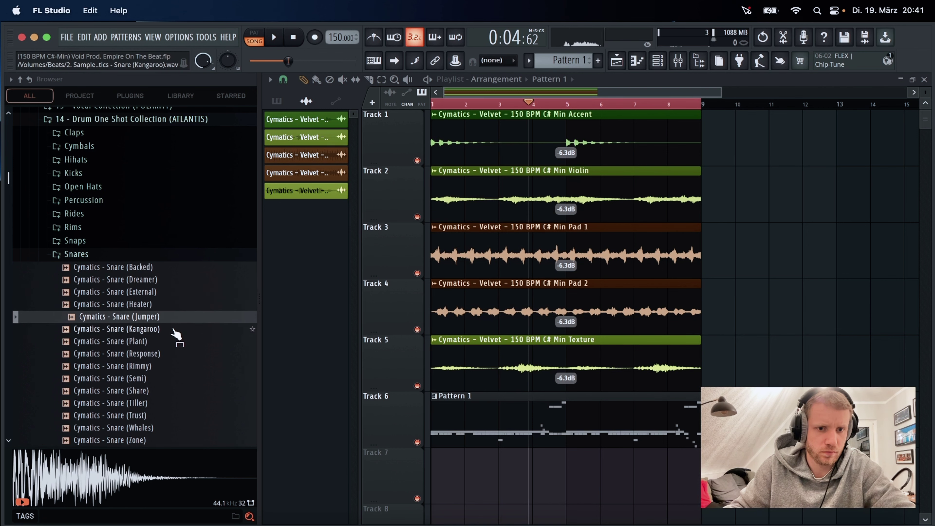
{"action": "left_click", "coordinate": [658, 61]}
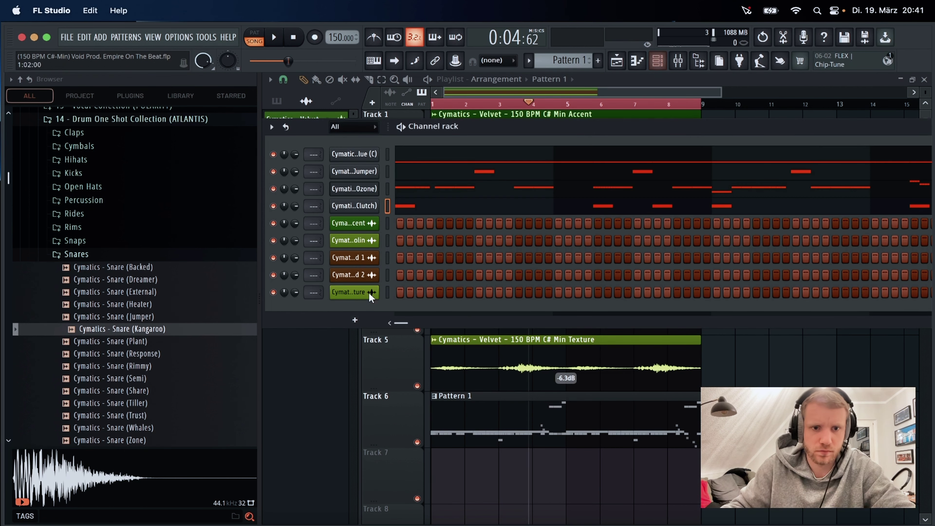
{"action": "left_click_drag", "start_coordinate": [161, 329], "coordinate": [355, 215]}
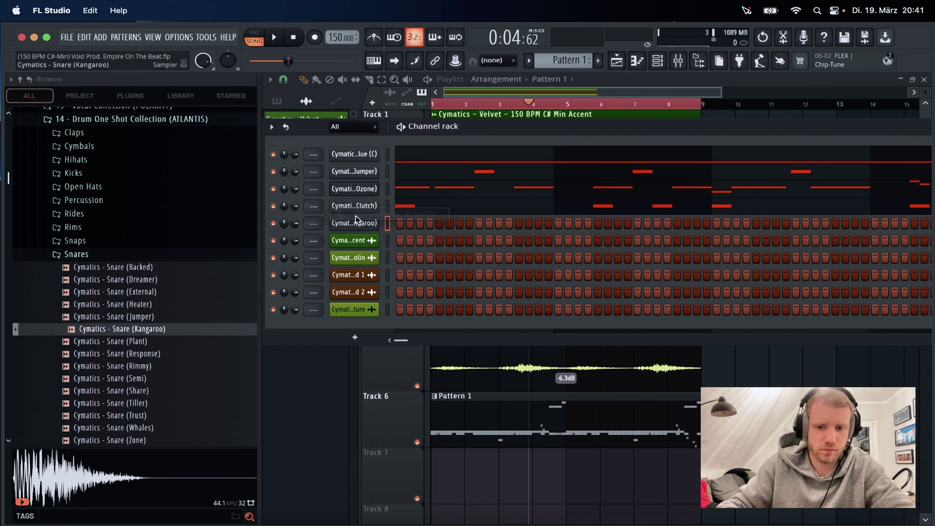
In the Kangaroo snare's piano roll, place C5 notes on step 15 of bar 3 and step 3 of bar 4.
{"action": "key", "text": "F7"}
{"action": "key", "text": "space"}
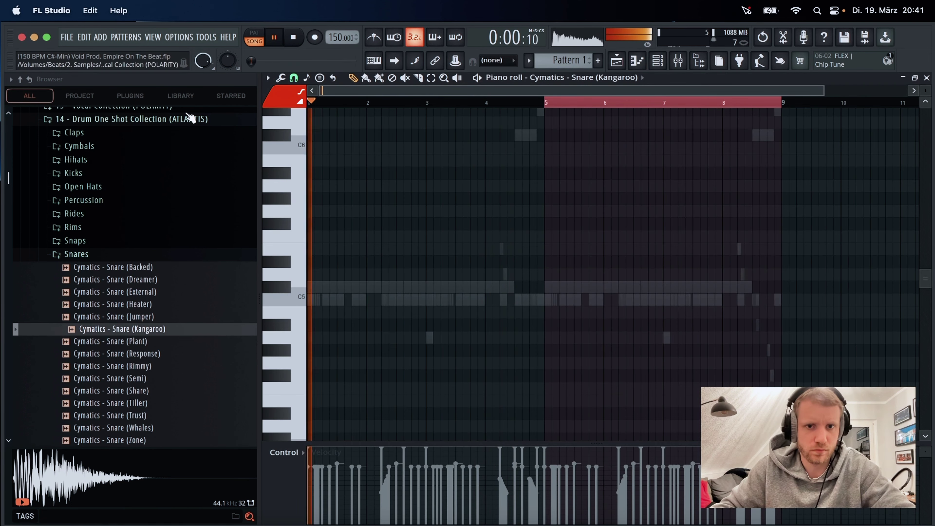
{"action": "scroll", "coordinate": [448, 323], "scroll_direction": "up", "scroll_amount": 2}
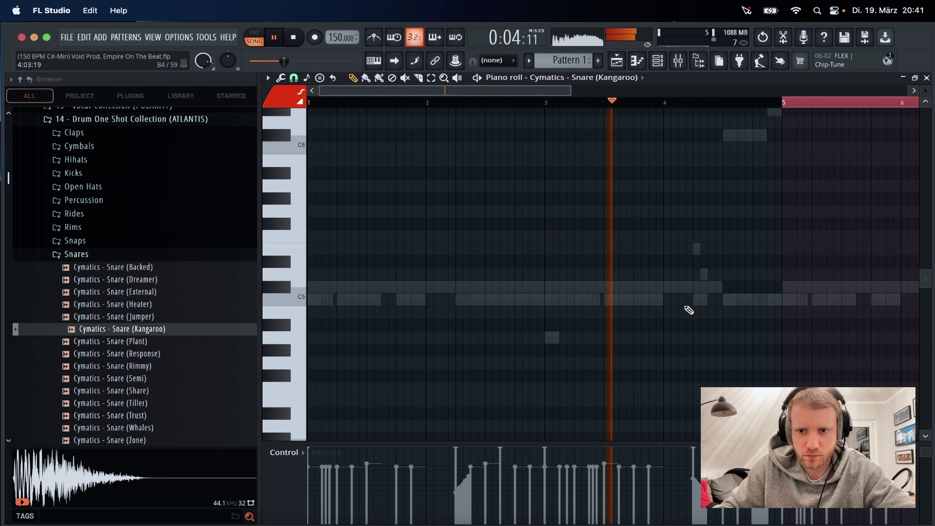
{"action": "left_click", "coordinate": [688, 300]}
{"action": "key", "text": "space"}
{"action": "left_click_drag", "start_coordinate": [686, 304], "coordinate": [679, 305]}
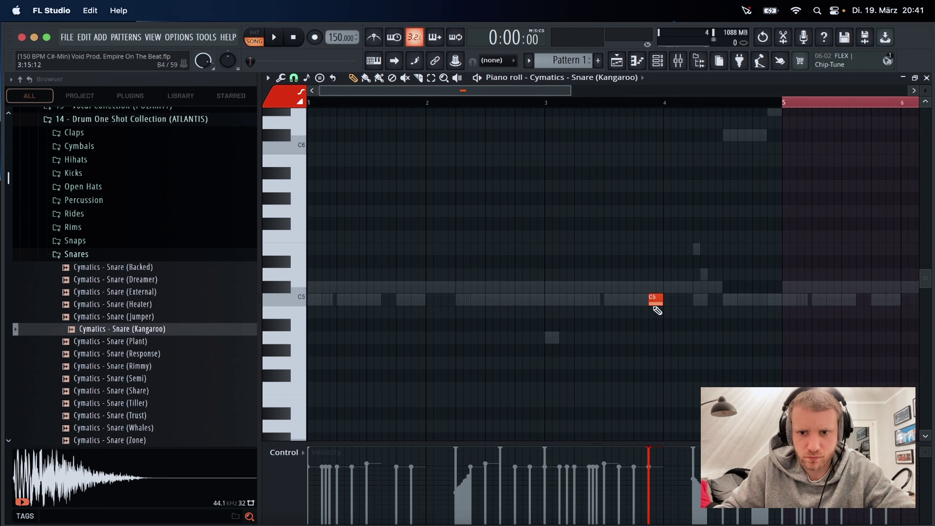
{"action": "key", "text": "space"}
{"action": "left_click", "coordinate": [684, 299]}
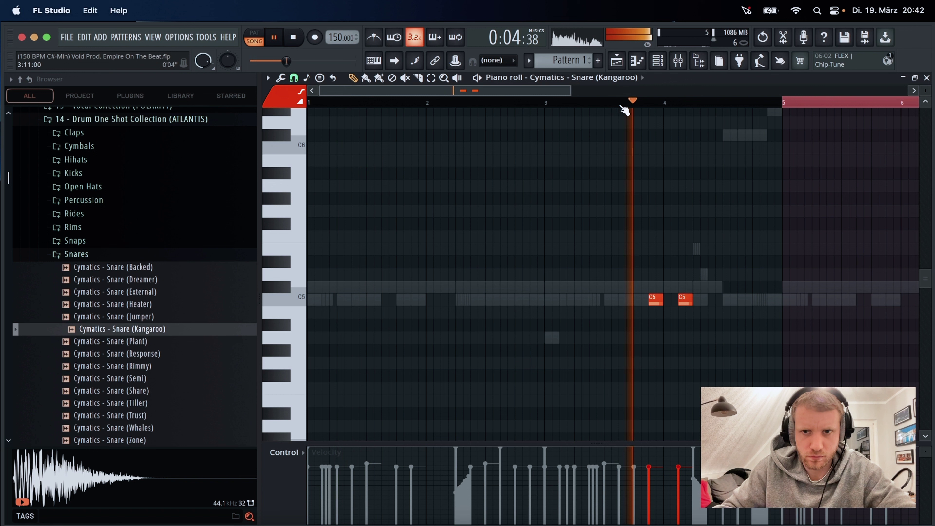
Try a very short A4 snare note at the start of bar 4 and undo its misplaced duplicates.
{"action": "left_click", "coordinate": [665, 337]}
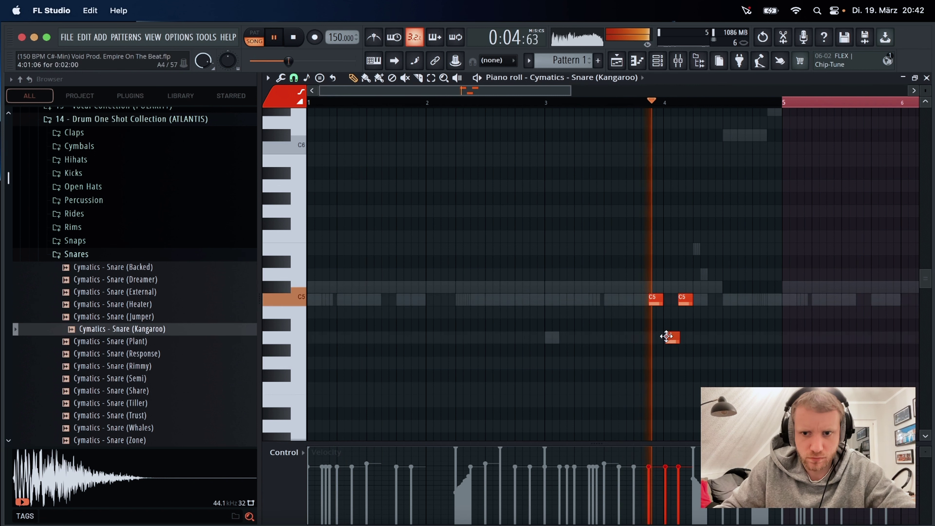
{"action": "key", "text": "Page_Up"}
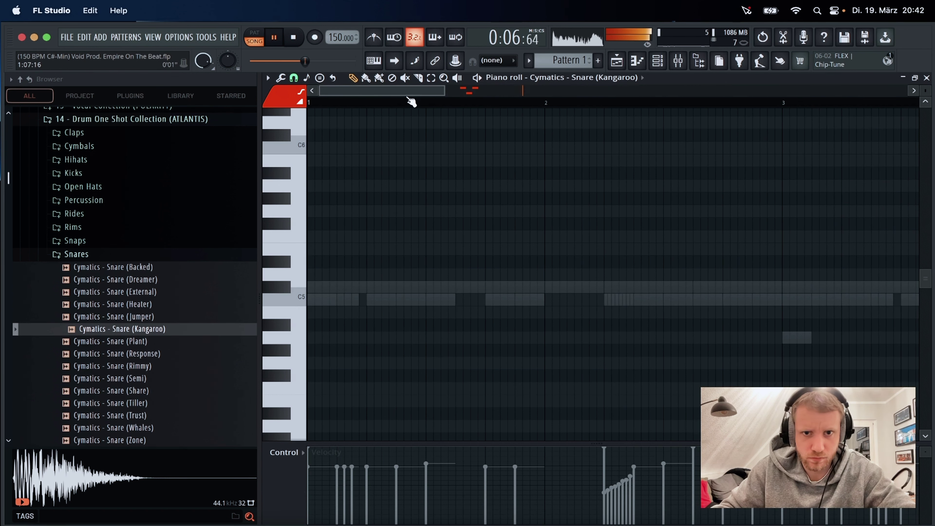
{"action": "left_click_drag", "start_coordinate": [411, 93], "coordinate": [508, 106]}
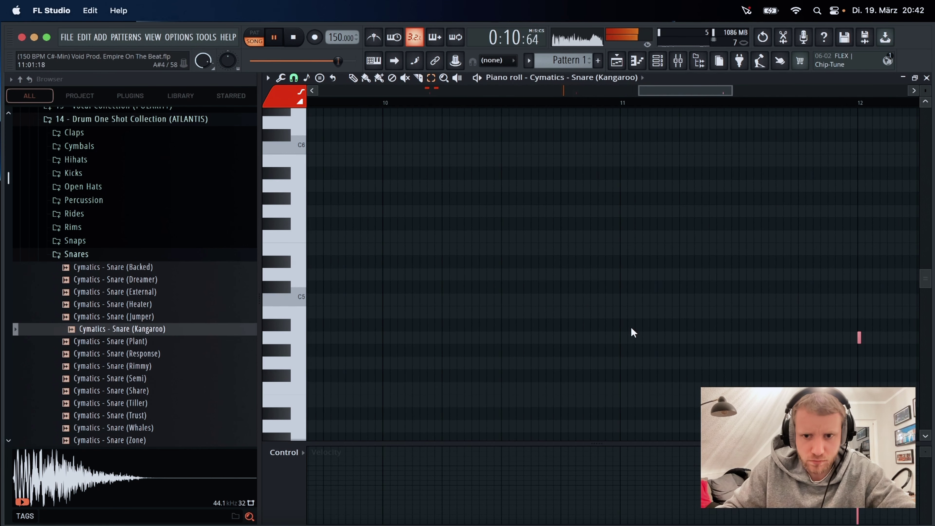
{"action": "key", "text": "super+z"}
{"action": "key", "text": "super+z"}
{"action": "left_click_drag", "start_coordinate": [753, 91], "coordinate": [451, 100]}
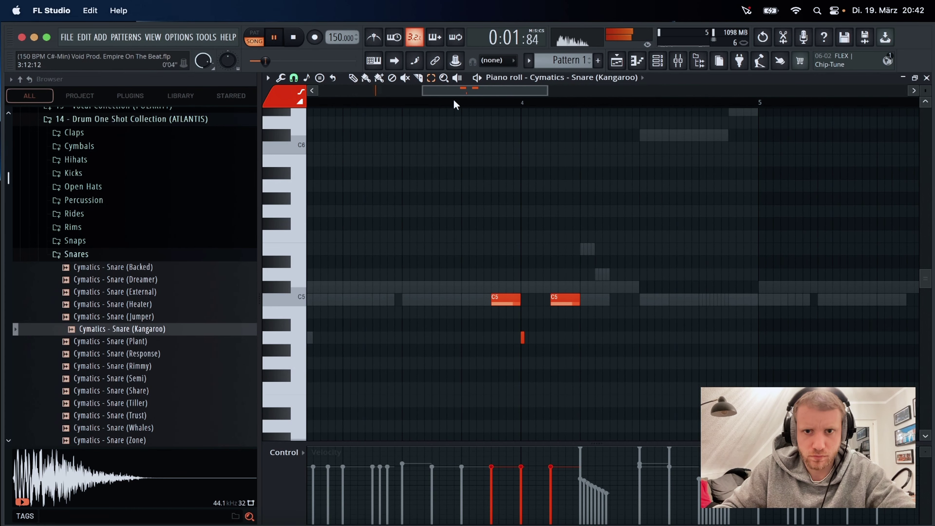
Repeat the short A4 note as a snare roll across steps 1 and 2 of bar 4, with rising velocities.
{"action": "left_click_drag", "start_coordinate": [559, 335], "coordinate": [492, 342]}
{"action": "key", "text": "super+b"}
{"action": "key", "text": "super+b"}
{"action": "key", "text": "super+b"}
{"action": "key", "text": "super+b"}
{"action": "key", "text": "super+b"}
{"action": "key", "text": "super+b"}
{"action": "key", "text": "super+b"}
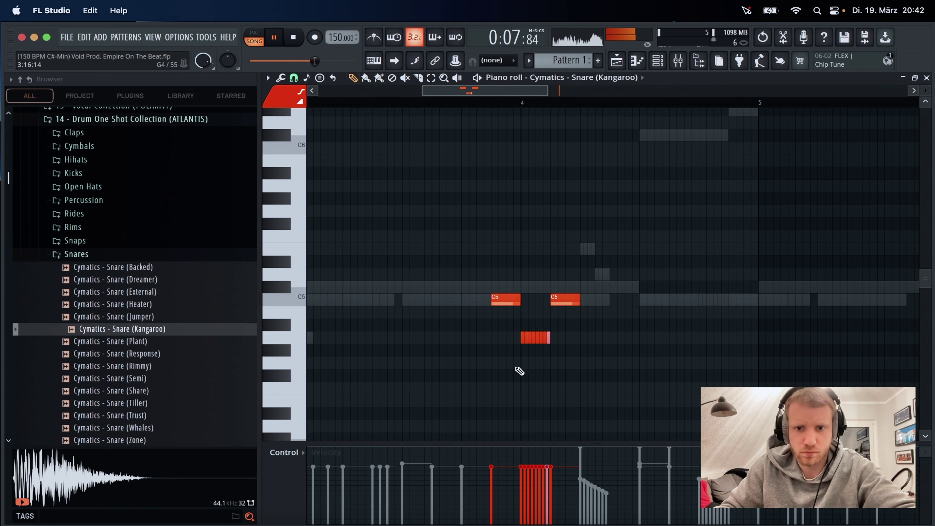
{"action": "left_click_drag", "start_coordinate": [515, 320], "coordinate": [569, 338]}
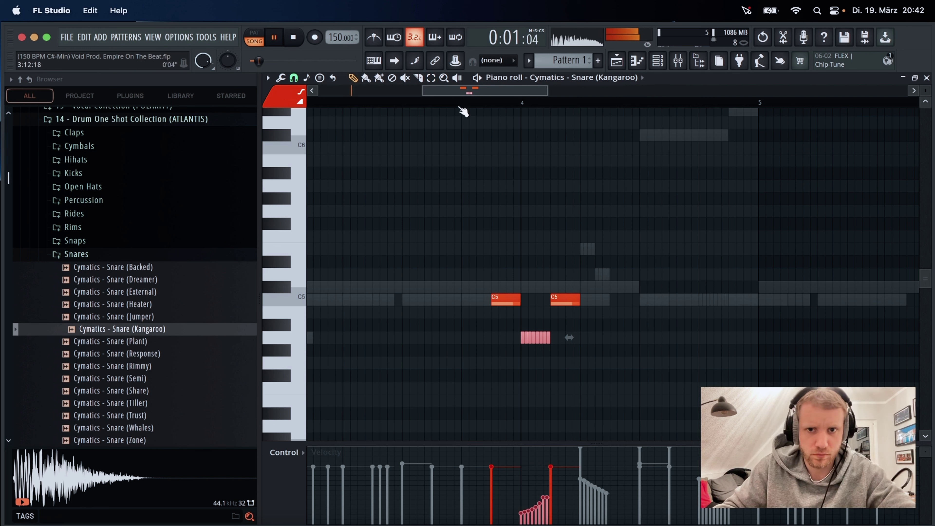
Play back the A4 snare roll in bar 4 and delete its notes one after another.
{"action": "left_click", "coordinate": [441, 104]}
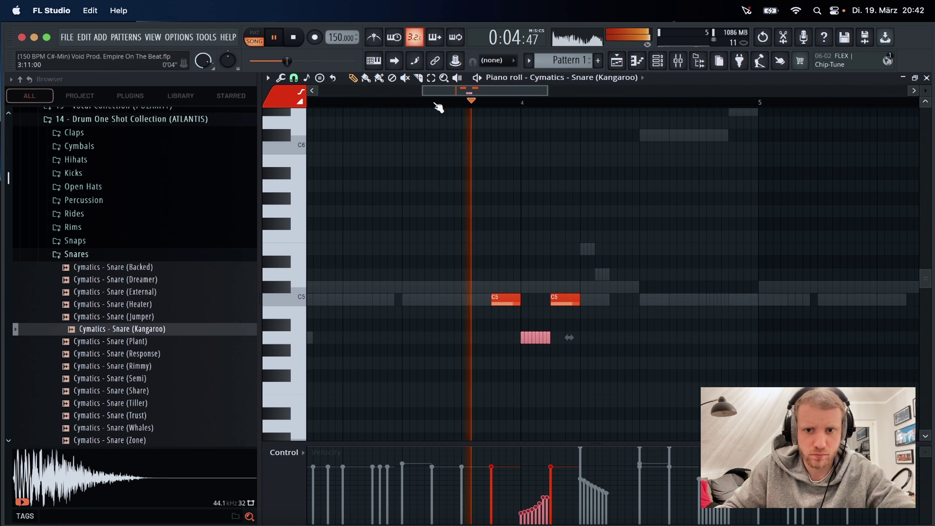
{"action": "left_click", "coordinate": [553, 338]}
{"action": "right_click", "coordinate": [547, 339]}
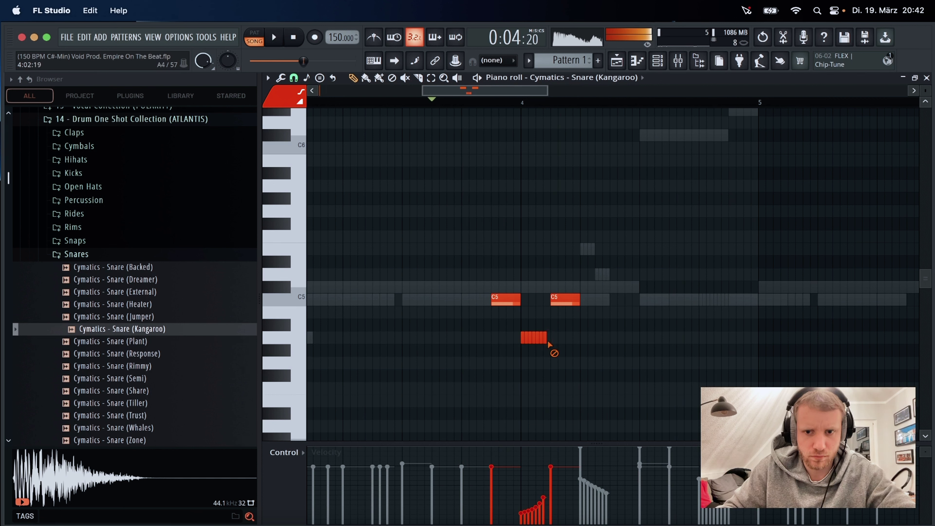
{"action": "right_click", "coordinate": [545, 338]}
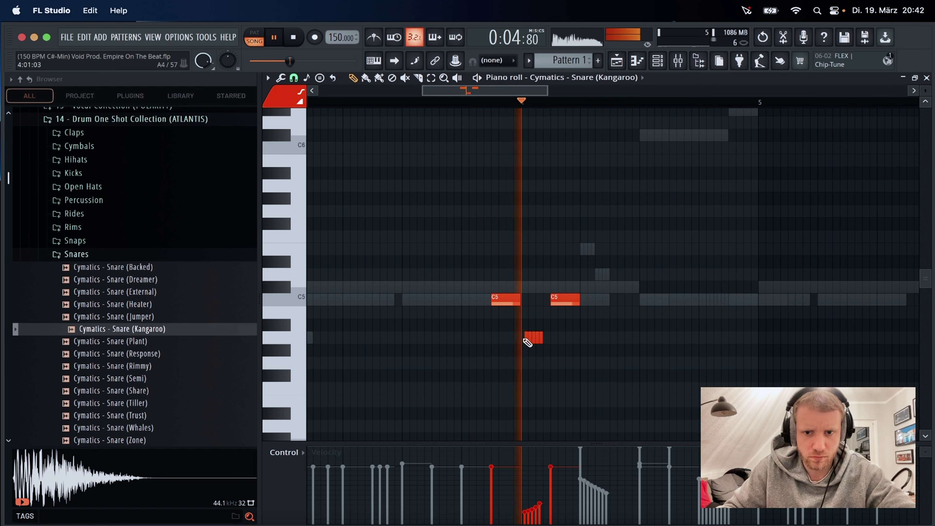
{"action": "right_click", "coordinate": [523, 339]}
{"action": "right_click", "coordinate": [526, 338]}
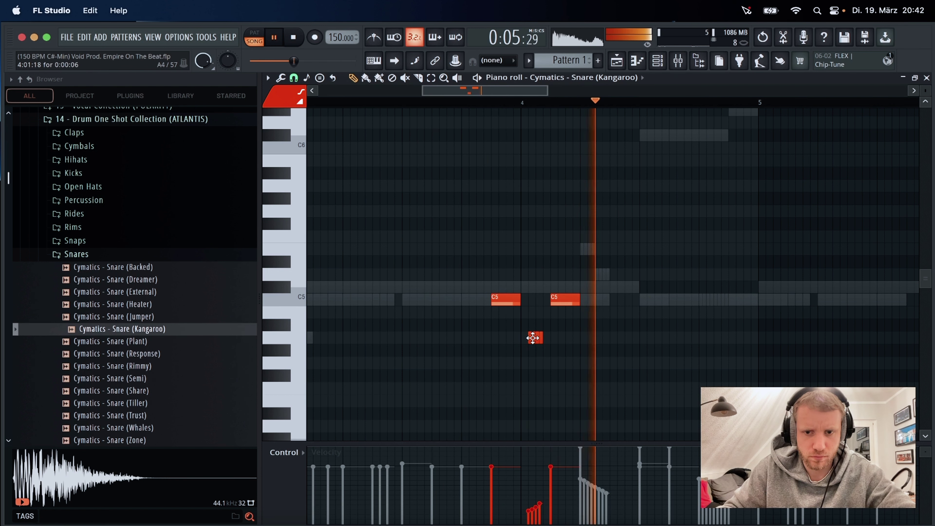
{"action": "key", "text": "space"}
{"action": "right_click", "coordinate": [533, 338]}
{"action": "key", "text": "space"}
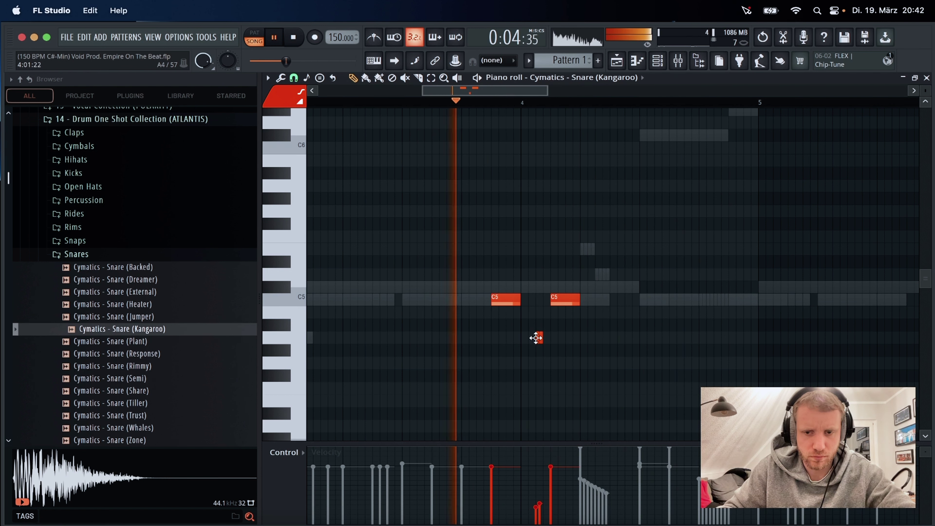
{"action": "key", "text": "space"}
{"action": "right_click", "coordinate": [541, 338]}
{"action": "key", "text": "space"}
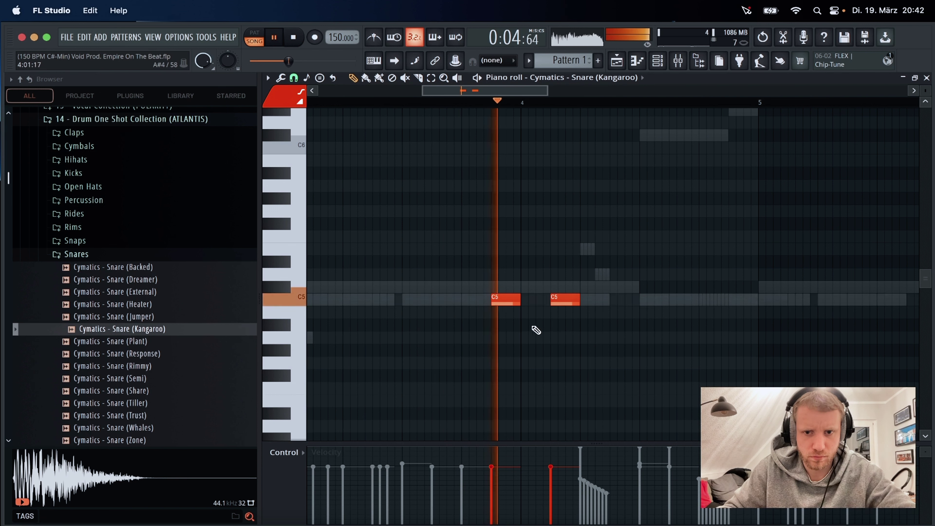
Try a two-step A4 snare note with reduced velocity at the start of bar 4, and remove it.
{"action": "left_click", "coordinate": [537, 337]}
{"action": "left_click_drag", "start_coordinate": [538, 338], "coordinate": [534, 337]}
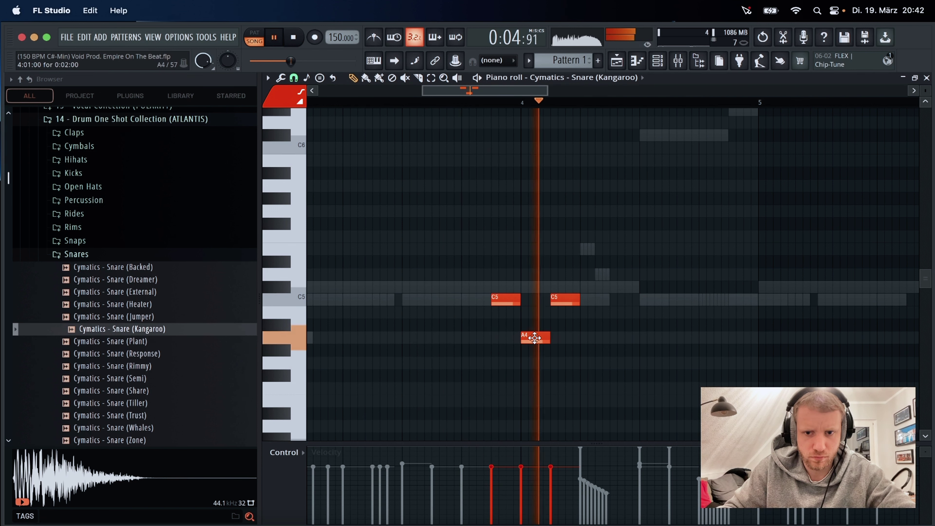
{"action": "left_click_drag", "start_coordinate": [523, 466], "coordinate": [524, 492]}
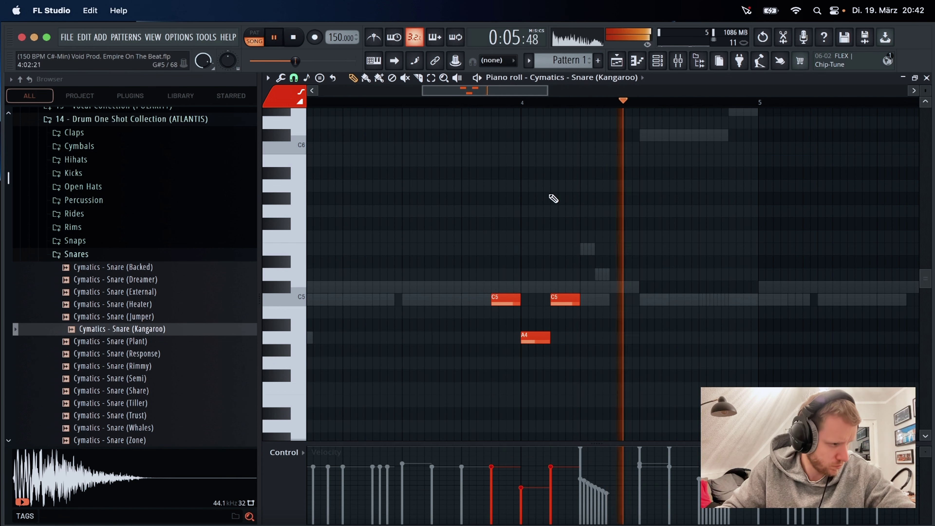
{"action": "right_click", "coordinate": [541, 338]}
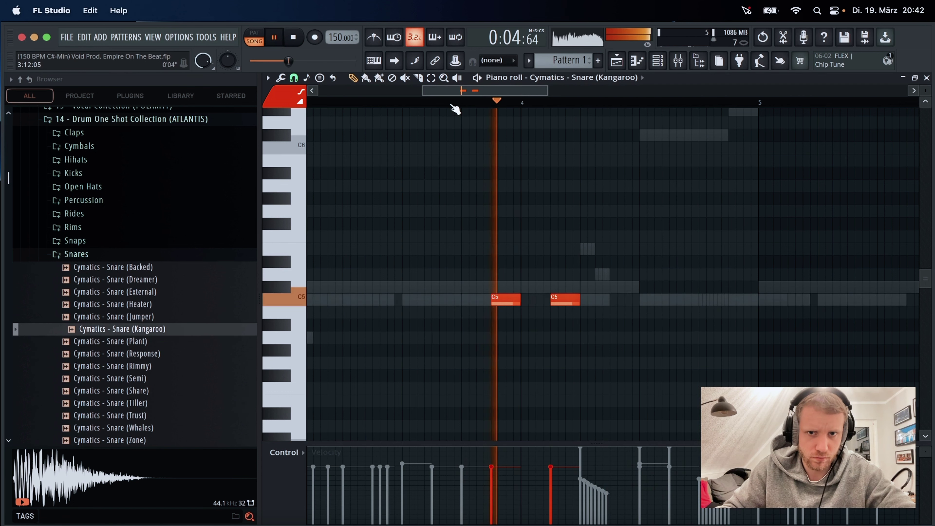
Set the snap to 1/2 step and duplicate the Kangaroo snare pattern from bars 1 to 4 into bars 5 to 8.
{"action": "left_click_drag", "start_coordinate": [423, 90], "coordinate": [319, 91]}
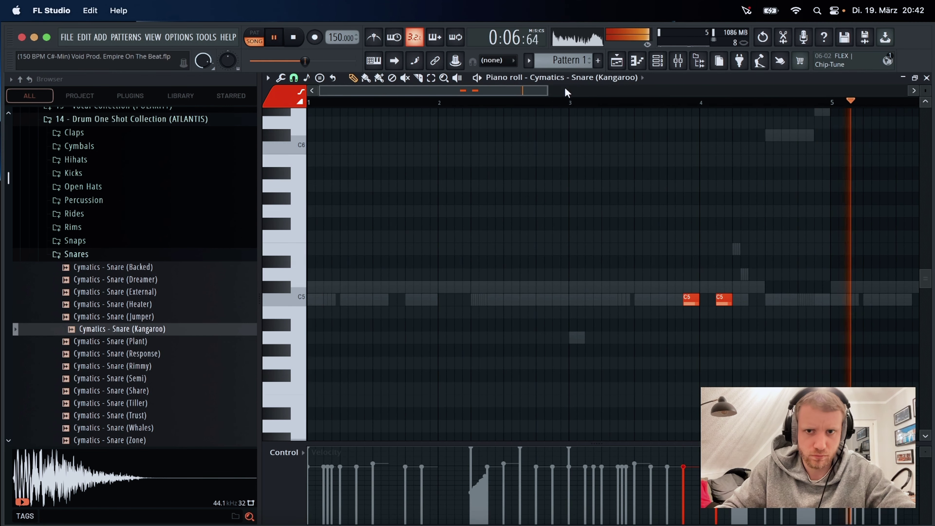
{"action": "left_click_drag", "start_coordinate": [547, 90], "coordinate": [845, 90]}
{"action": "left_click", "coordinate": [294, 77]}
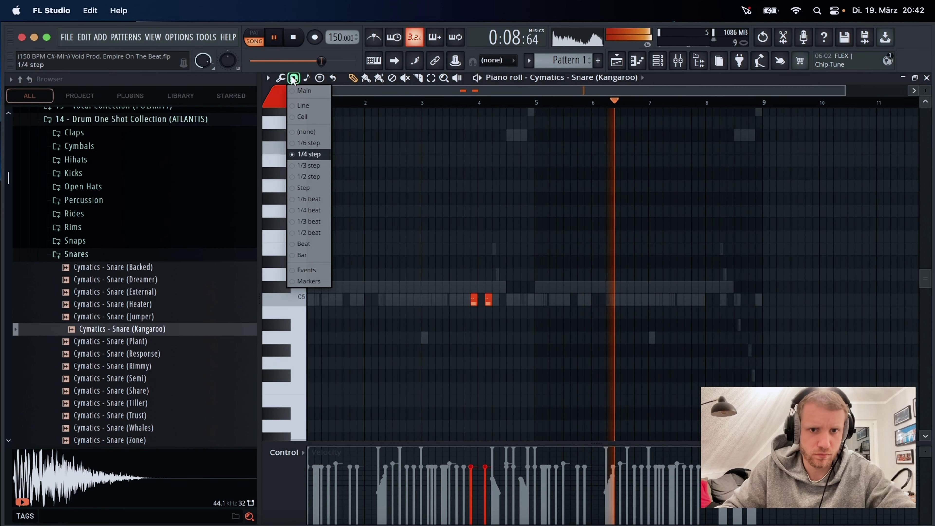
{"action": "left_click", "coordinate": [317, 175]}
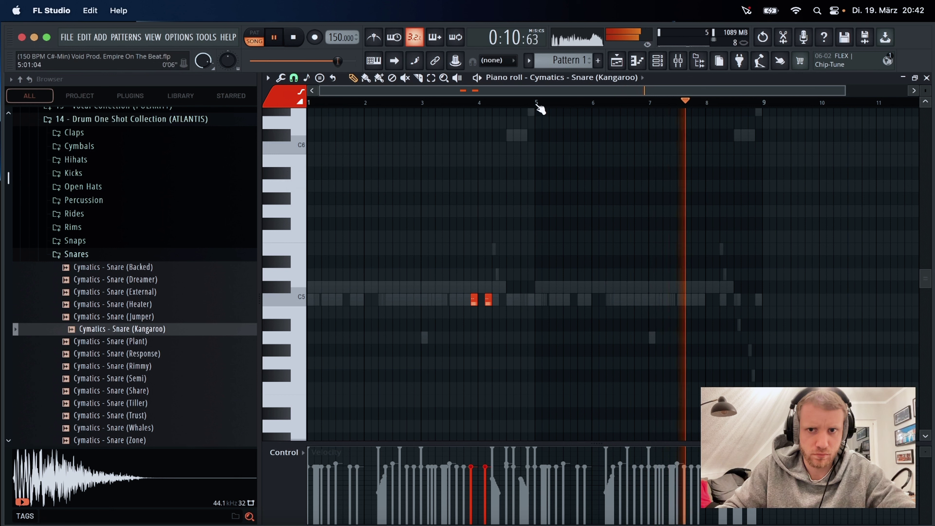
{"action": "left_click_drag", "start_coordinate": [535, 103], "coordinate": [66, 160]}
{"action": "key", "text": "ctrl+b"}
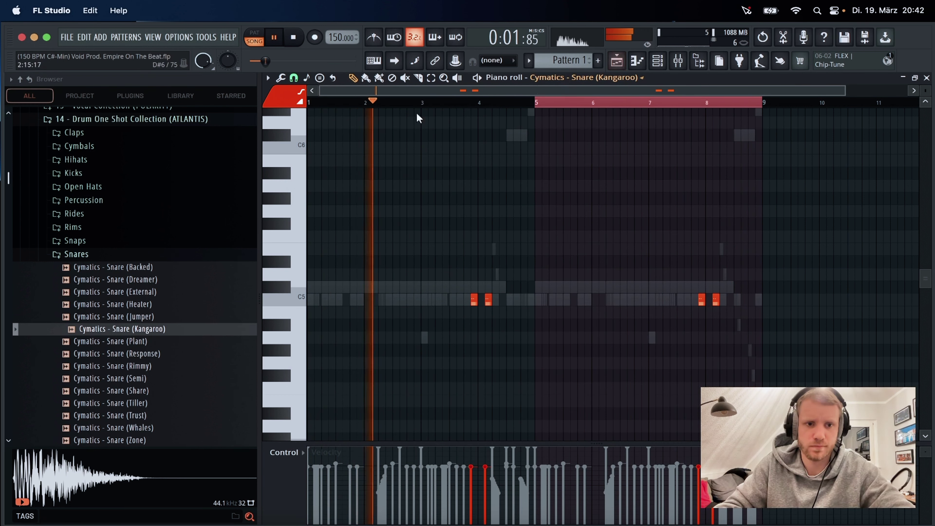
Stop playback, audition the rides, and add Cymatics - Ride (Hit) as a channel below the Kangaroo snare.
{"action": "key", "text": "space"}
{"action": "left_click", "coordinate": [74, 214]}
{"action": "left_click", "coordinate": [153, 304]}
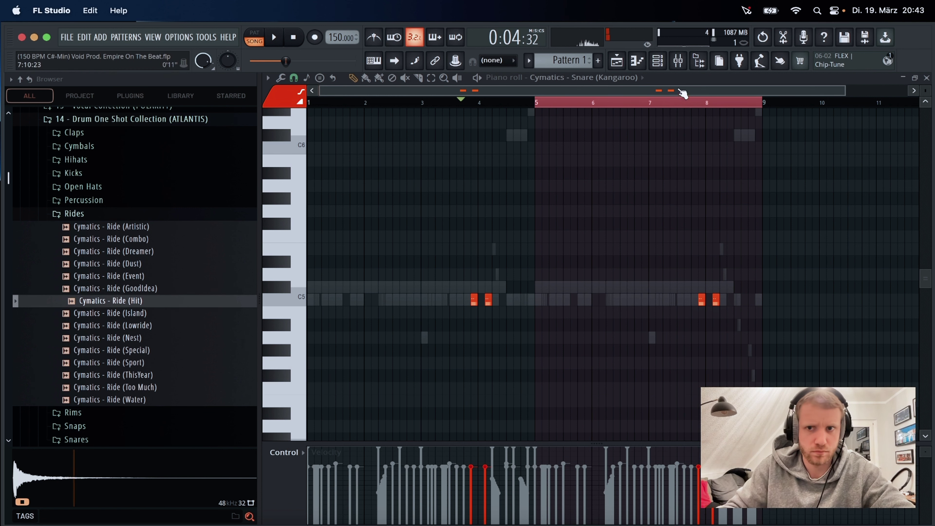
{"action": "key", "text": "F6"}
{"action": "left_click_drag", "start_coordinate": [151, 310], "coordinate": [316, 243]}
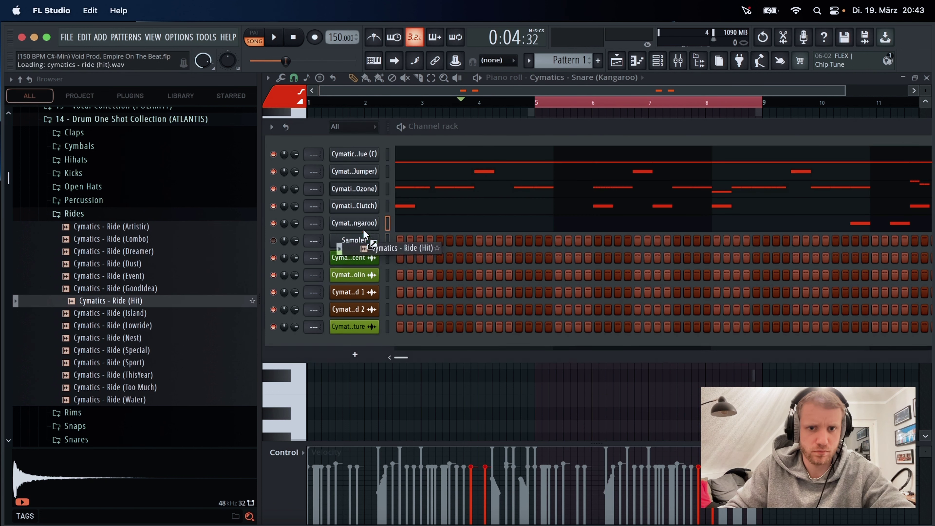
Add Cymatics - Open Hat (Light) as a channel above the ride, and open its piano roll with playback running.
{"action": "left_click", "coordinate": [83, 187]}
{"action": "left_click_drag", "start_coordinate": [122, 262], "coordinate": [366, 235]}
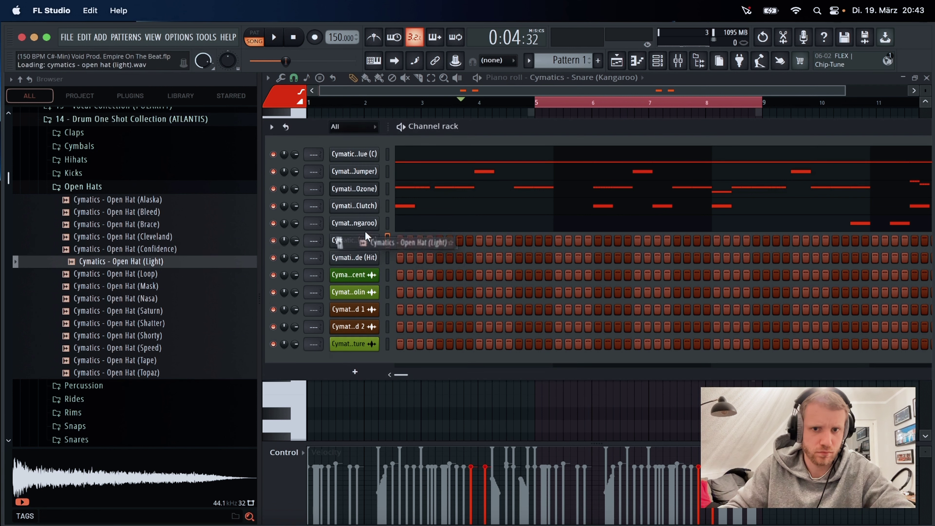
{"action": "key", "text": "F7"}
{"action": "key", "text": "space"}
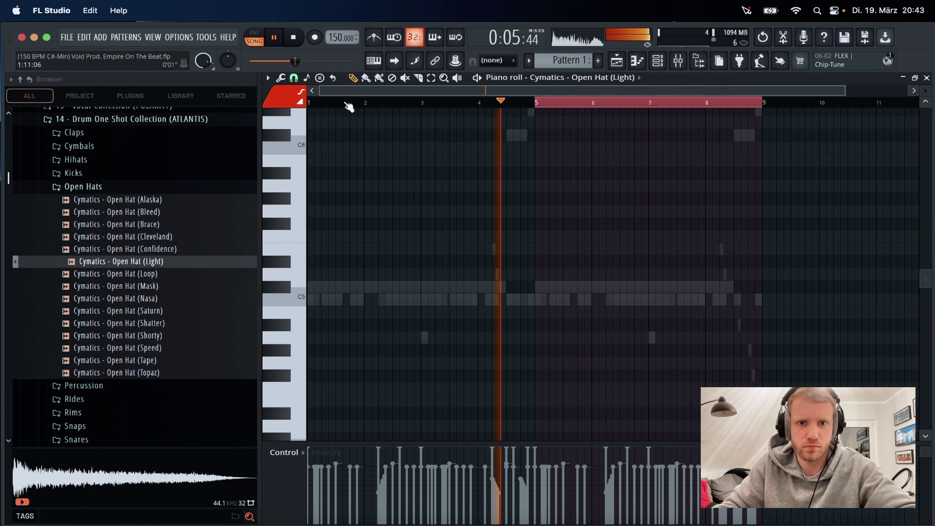
Add a C5 open hat note on the fifth step of bar 4 and duplicate bars 1 to 4 into bars 5 to 8.
{"action": "left_click_drag", "start_coordinate": [347, 103], "coordinate": [182, 110]}
{"action": "double_click", "coordinate": [328, 104]}
{"action": "left_click", "coordinate": [328, 104]}
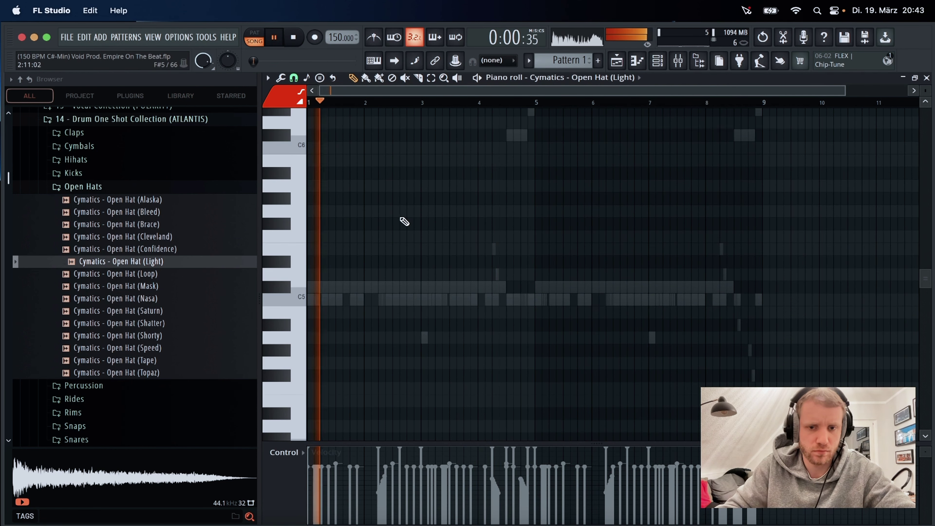
{"action": "scroll", "coordinate": [492, 308], "scroll_direction": "up", "scroll_amount": 3}
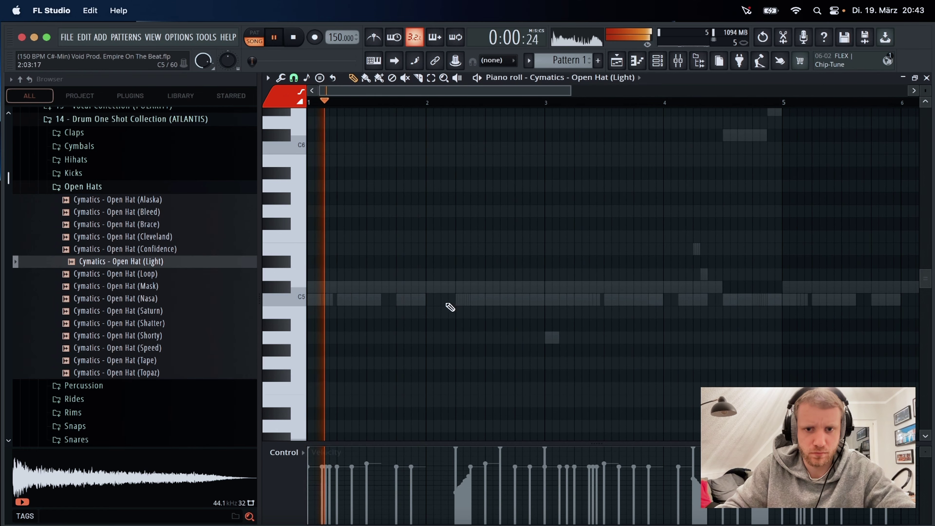
{"action": "left_click_drag", "start_coordinate": [448, 305], "coordinate": [458, 304]}
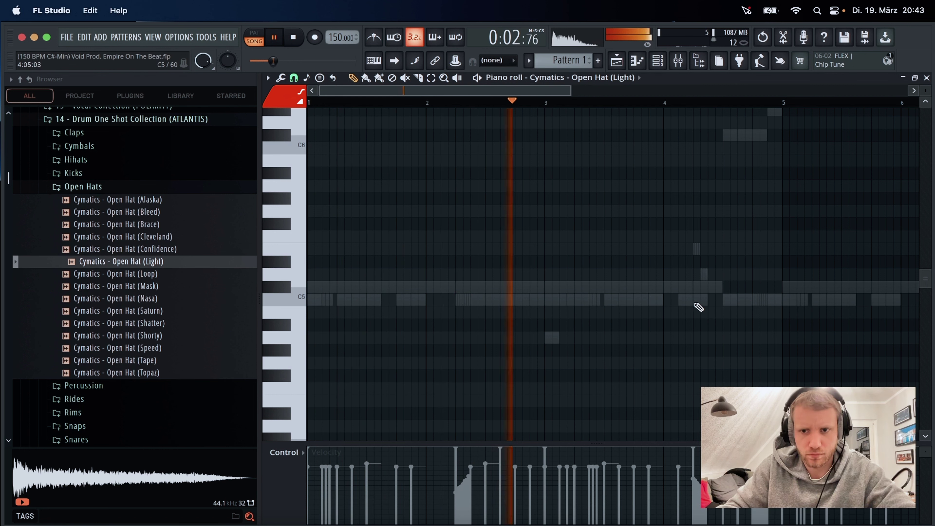
{"action": "left_click", "coordinate": [694, 301]}
{"action": "left_click", "coordinate": [532, 102]}
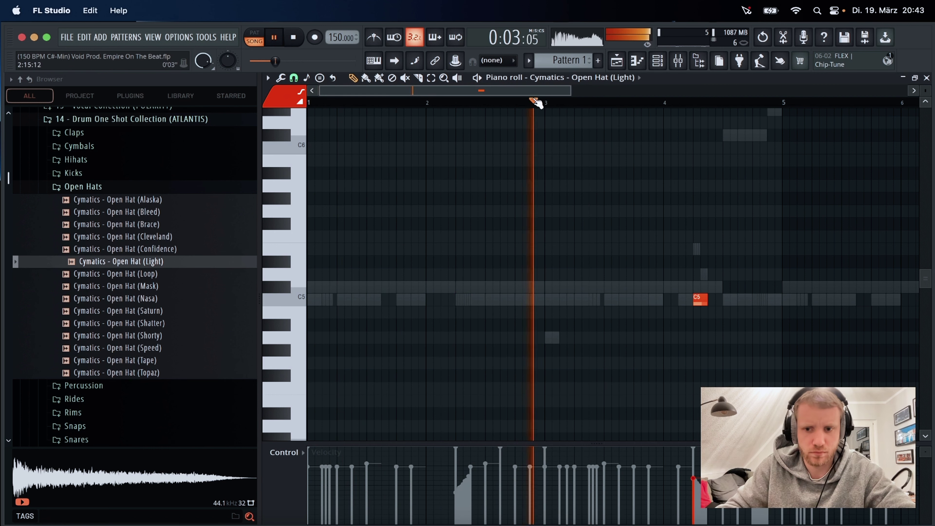
{"action": "left_click_drag", "start_coordinate": [782, 102], "coordinate": [4, 166]}
{"action": "key", "text": "super+b"}
Switch the piano roll to Cymatics - Ride (Hit), place a note at the start of bar 1, and raise it to C6.
{"action": "left_click", "coordinate": [588, 78]}
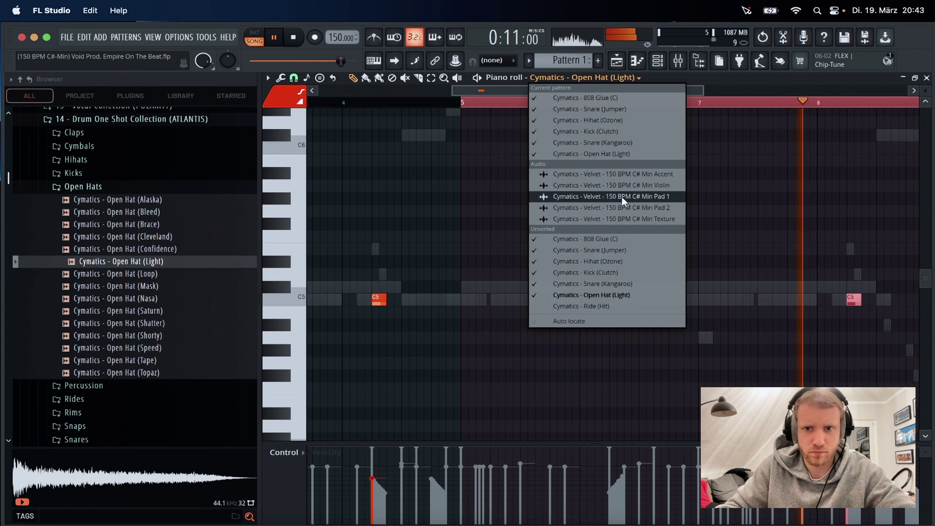
{"action": "left_click", "coordinate": [588, 306]}
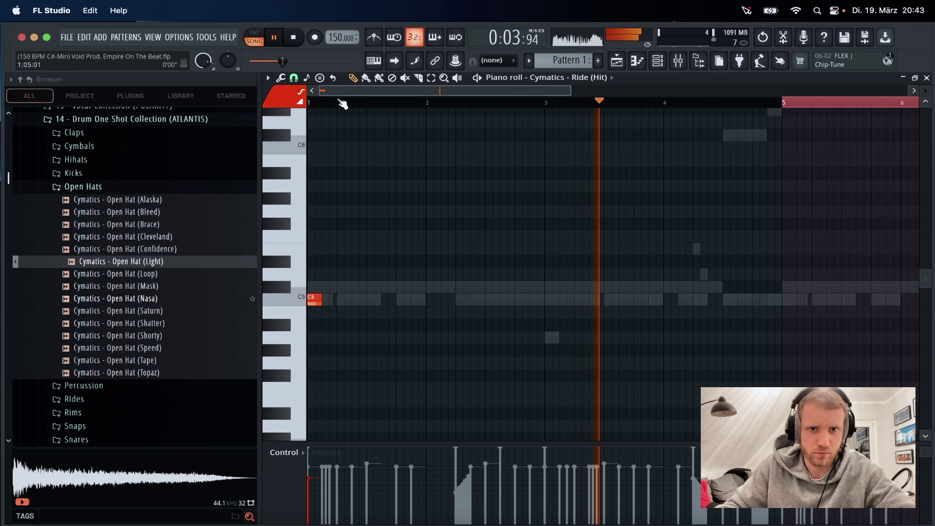
{"action": "left_click_drag", "start_coordinate": [339, 100], "coordinate": [206, 114]}
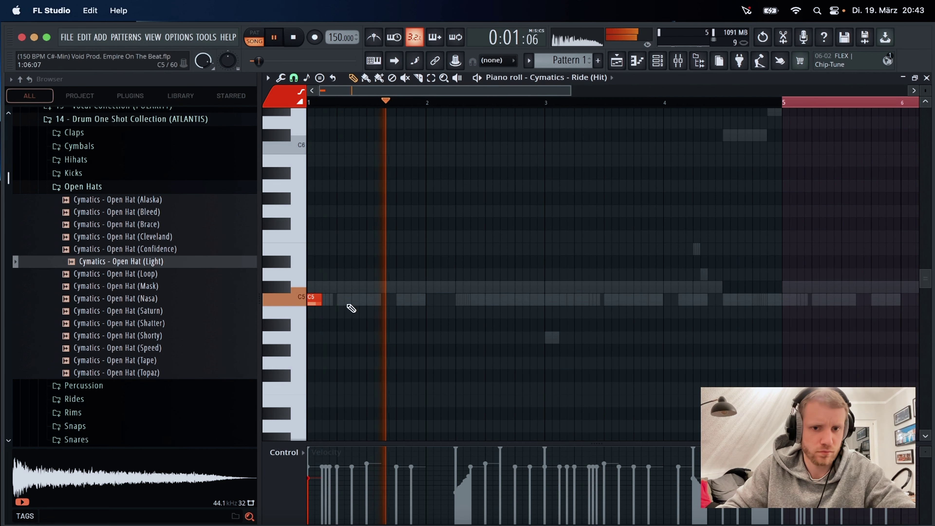
{"action": "key", "text": "super+a"}
{"action": "key", "text": "shift+Up"}
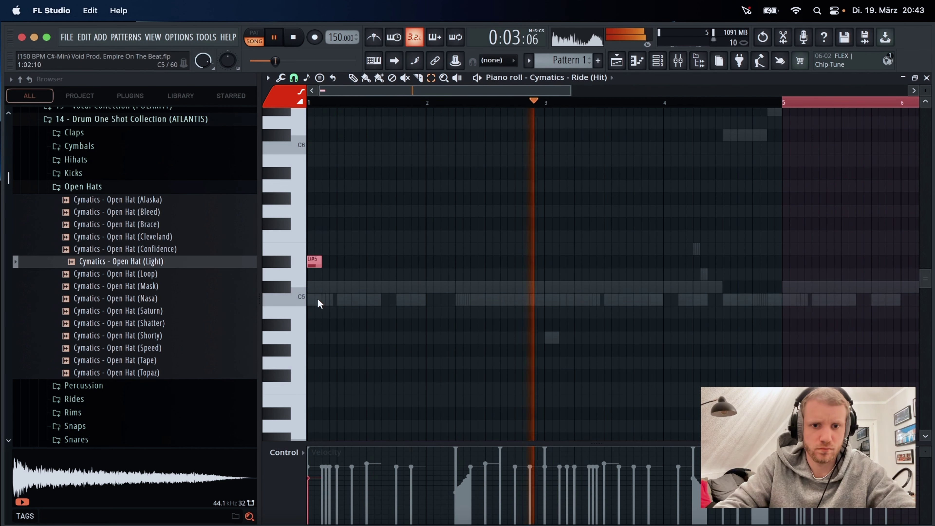
{"action": "key", "text": "shift+Up"}
{"action": "key", "text": "shift+Up"}
{"action": "key", "text": "shift+Up"}
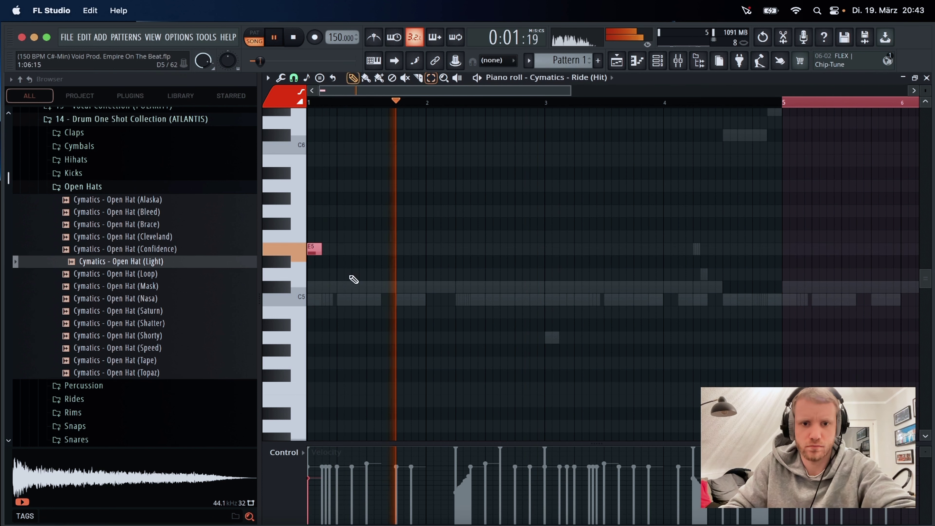
{"action": "left_click_drag", "start_coordinate": [313, 249], "coordinate": [308, 151]}
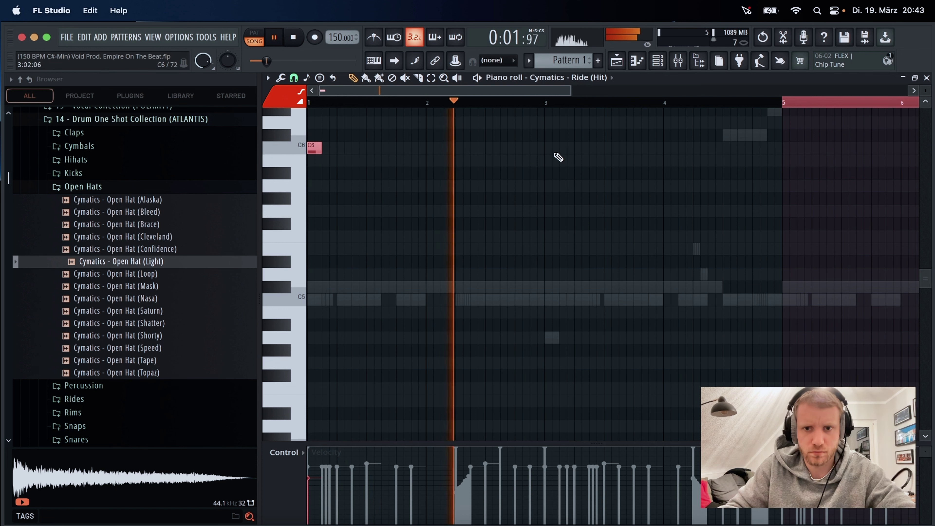
Add C6 ride notes at the starts of bars 3, 4, 5, 7 and 8, and replay the loop.
{"action": "left_click", "coordinate": [549, 148]}
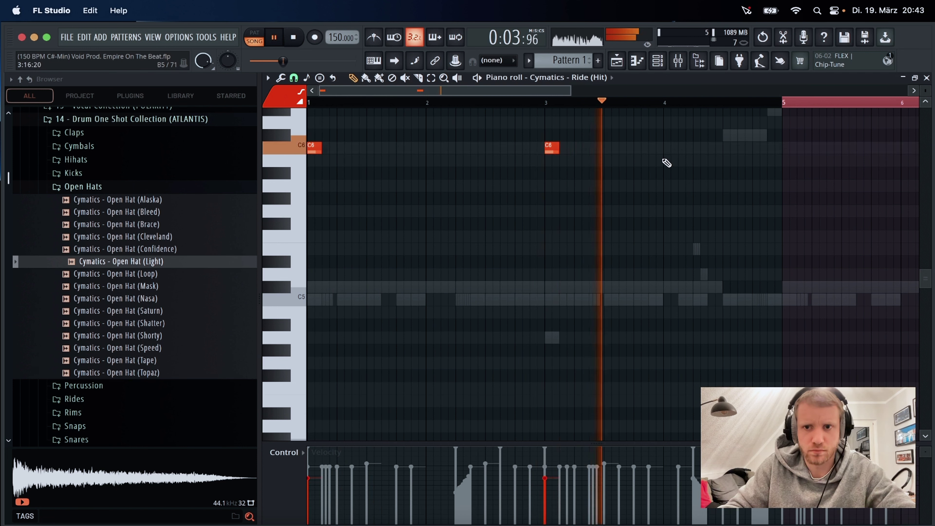
{"action": "left_click", "coordinate": [667, 148]}
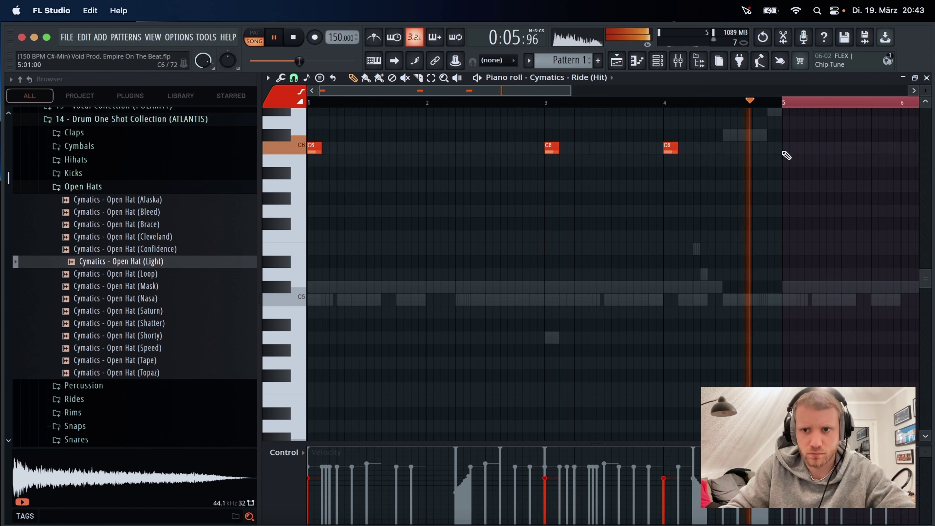
{"action": "left_click", "coordinate": [786, 148]}
{"action": "left_click_drag", "start_coordinate": [540, 104], "coordinate": [710, 103]}
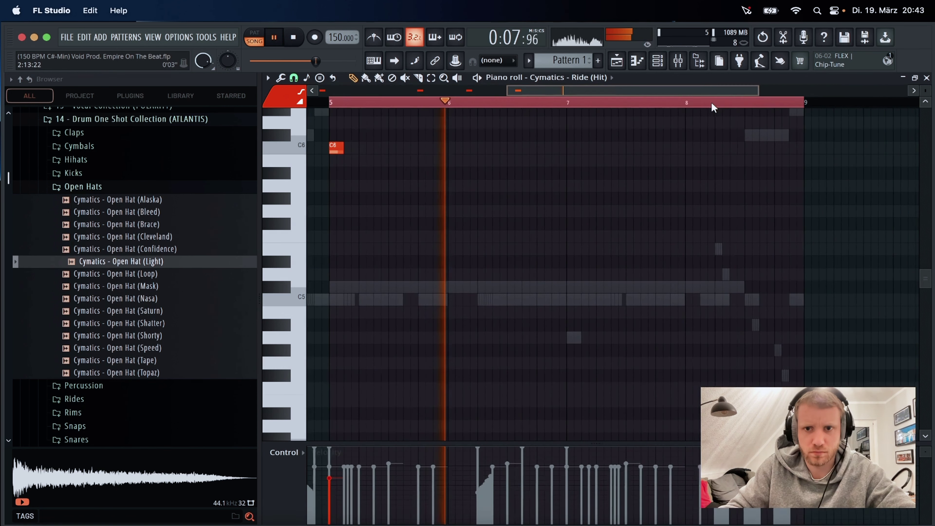
{"action": "left_click", "coordinate": [572, 148]}
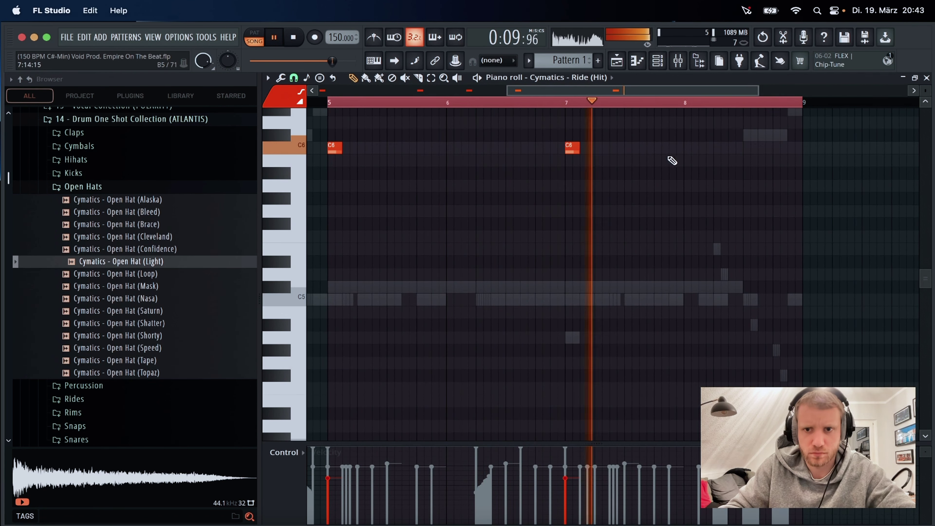
{"action": "left_click", "coordinate": [691, 148]}
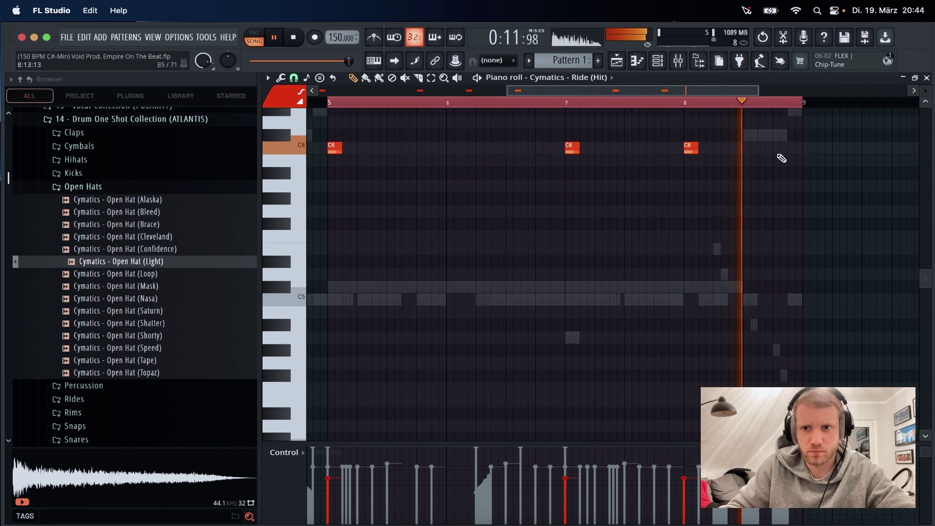
{"action": "left_click_drag", "start_coordinate": [580, 103], "coordinate": [384, 103]}
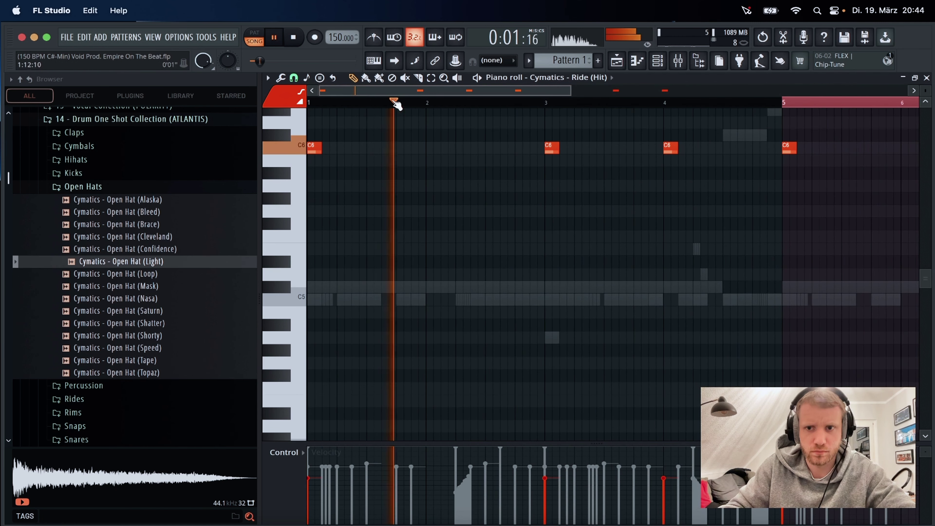
{"action": "left_click_drag", "start_coordinate": [573, 92], "coordinate": [835, 103]}
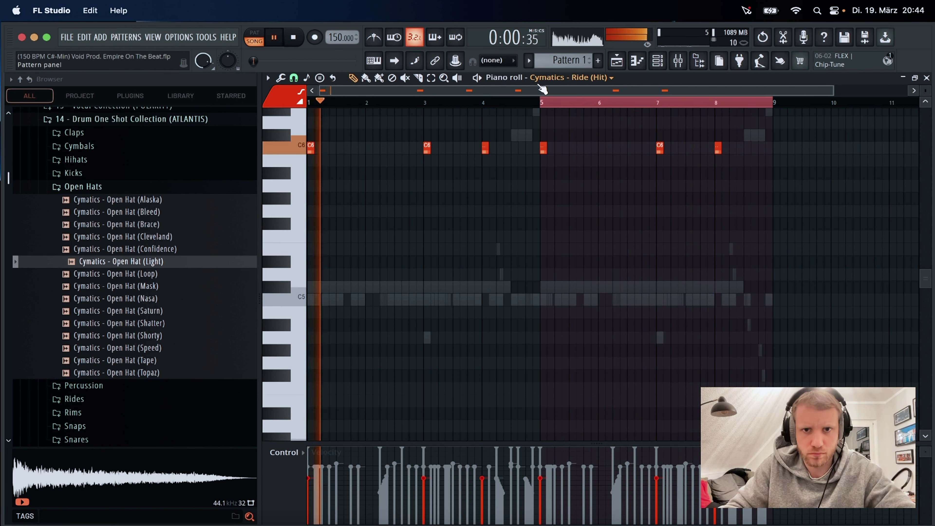
Show the playlist and switch from the Open Hats sample folder to the Percussion folder.
{"action": "key", "text": "F5"}
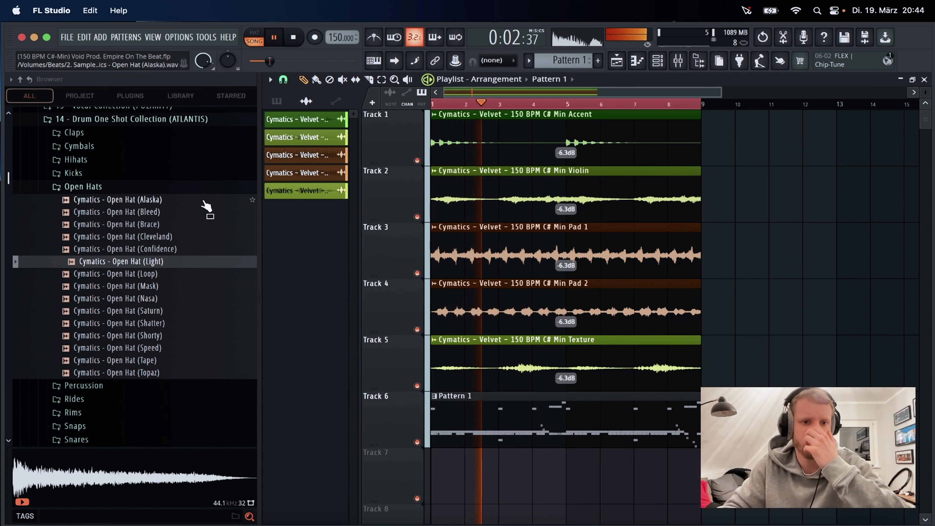
{"action": "left_click", "coordinate": [119, 186]}
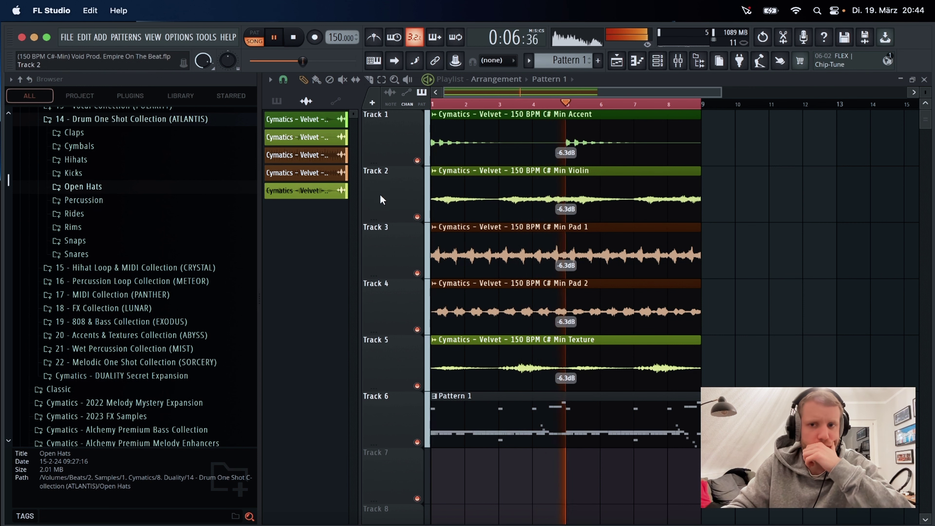
{"action": "left_click_drag", "start_coordinate": [717, 95], "coordinate": [786, 95]}
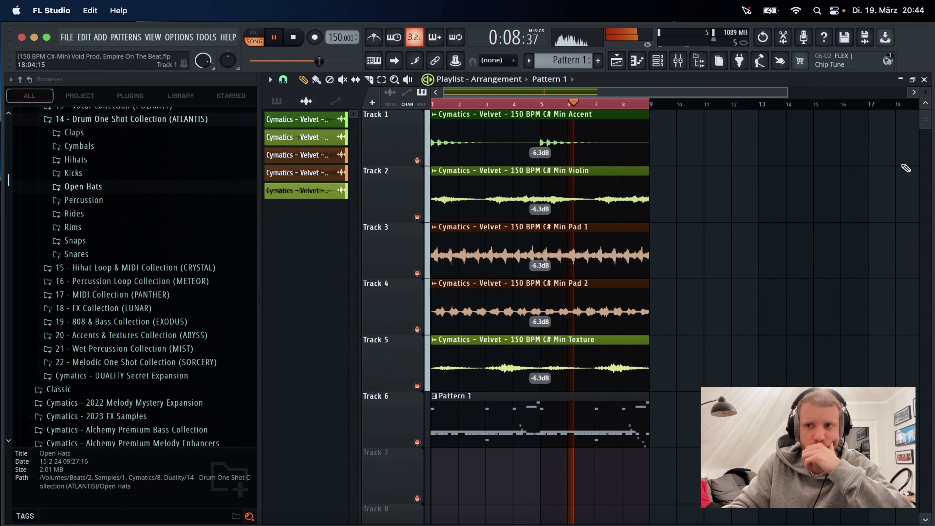
{"action": "left_click_drag", "start_coordinate": [927, 95], "coordinate": [927, 108]}
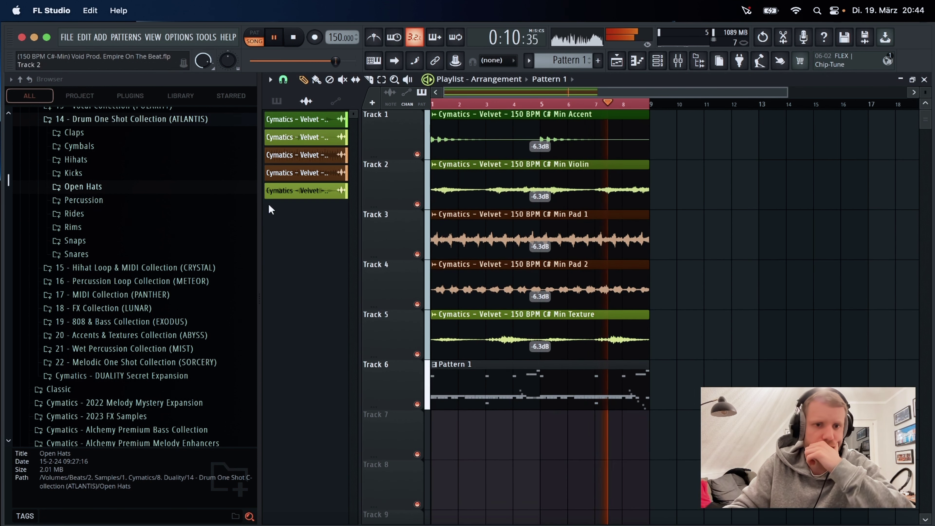
{"action": "scroll", "coordinate": [134, 218], "scroll_direction": "up", "scroll_amount": 2}
{"action": "left_click", "coordinate": [117, 228]}
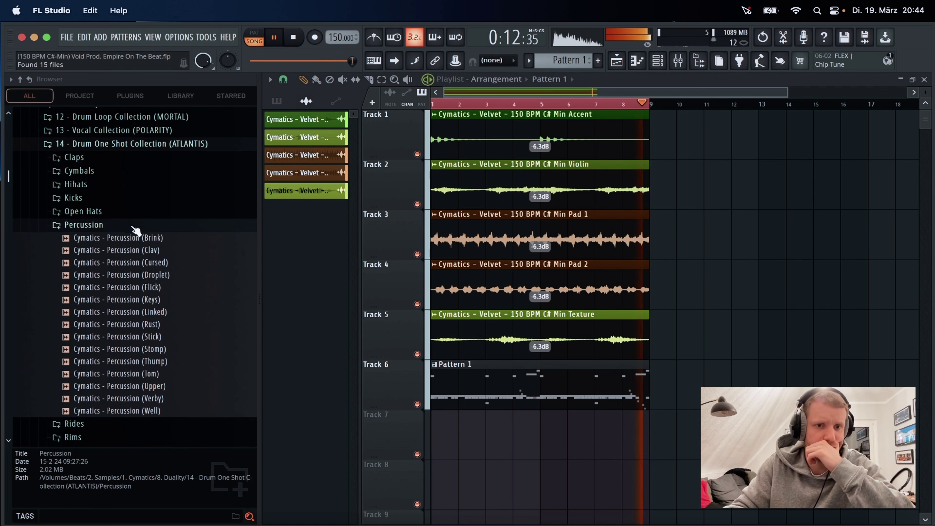
Audition the percussion samples Brink, Clav, Cursed and Droplet.
{"action": "left_click", "coordinate": [150, 250]}
{"action": "left_click", "coordinate": [162, 264]}
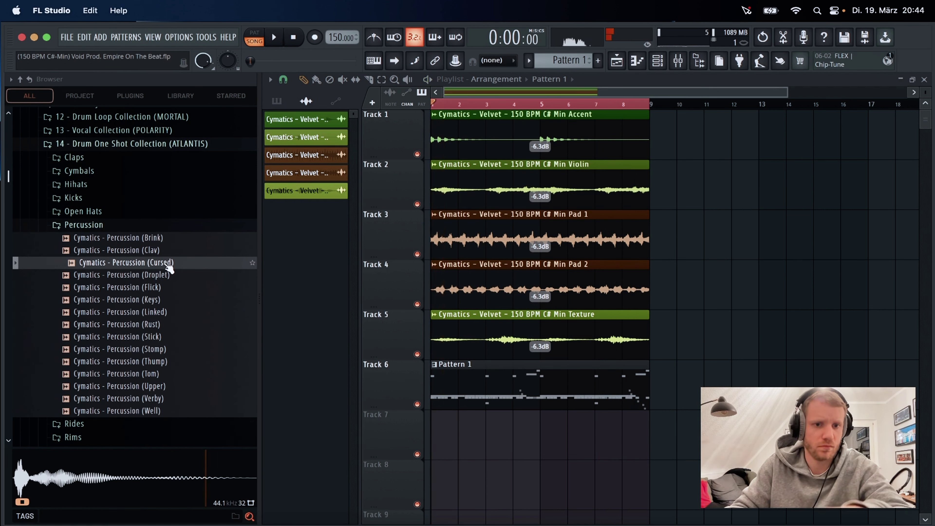
{"action": "left_click", "coordinate": [168, 272]}
{"action": "left_click", "coordinate": [168, 264]}
{"action": "left_click", "coordinate": [160, 250]}
{"action": "left_click", "coordinate": [162, 240]}
{"action": "left_click", "coordinate": [170, 264]}
Add Cymatics - Percussion (Cursed) as a channel below the ride, and open its piano roll with playback running.
{"action": "left_click", "coordinate": [658, 63]}
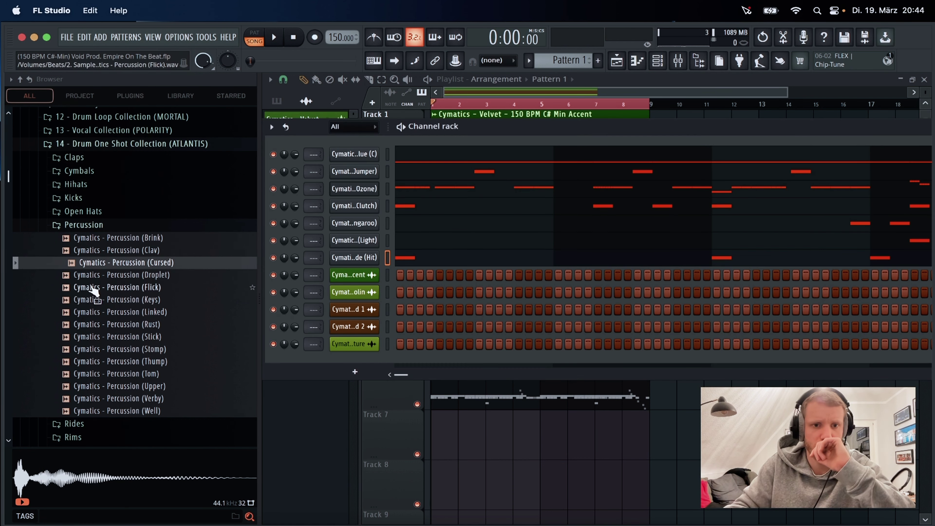
{"action": "left_click_drag", "start_coordinate": [346, 270], "coordinate": [348, 269]}
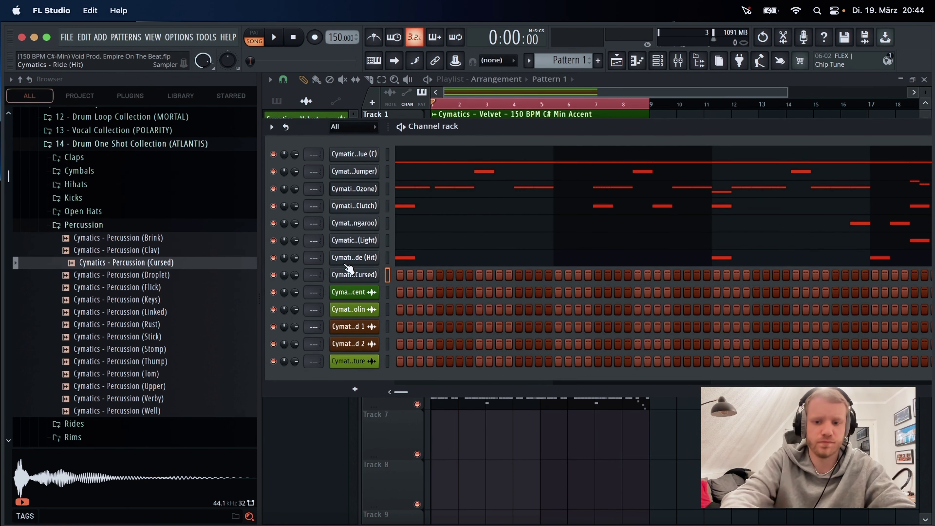
{"action": "key", "text": "F7"}
{"action": "key", "text": "space"}
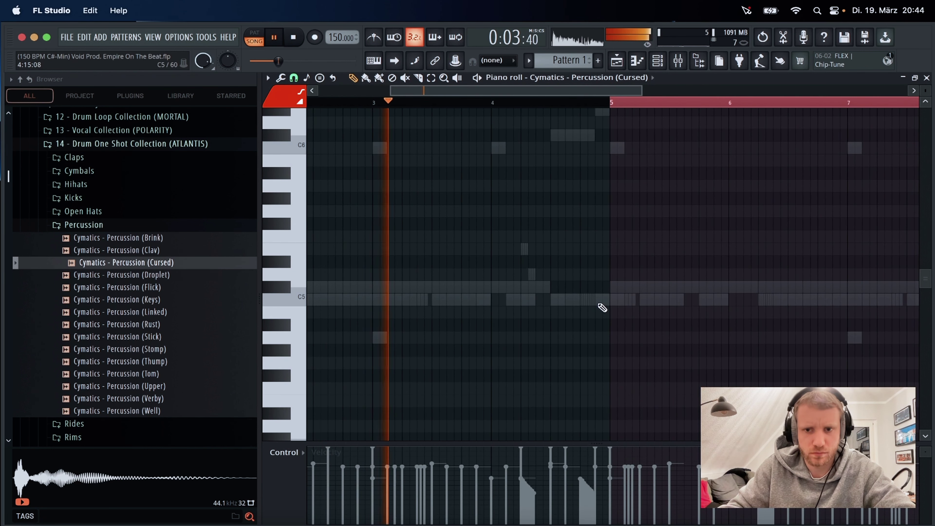
Place a one-step C5 percussion note with raised velocity on the last step of bar 4, removing the extra note before it.
{"action": "left_click", "coordinate": [599, 299]}
{"action": "left_click", "coordinate": [606, 299]}
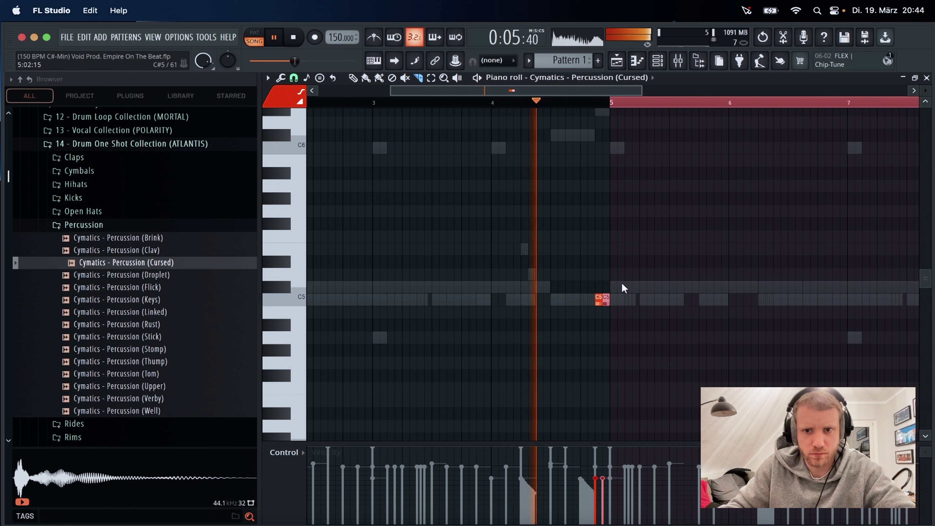
{"action": "key", "text": "p"}
{"action": "left_click", "coordinate": [601, 465]}
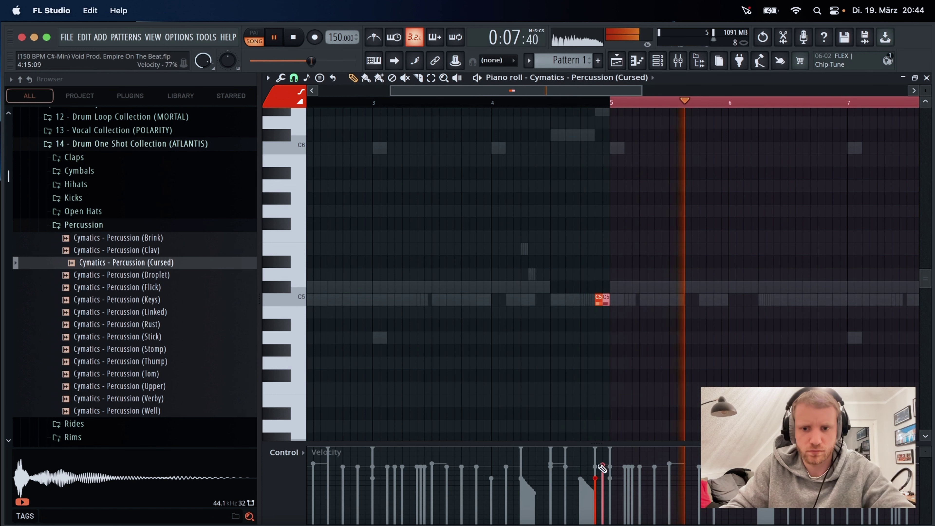
{"action": "right_click", "coordinate": [599, 299]}
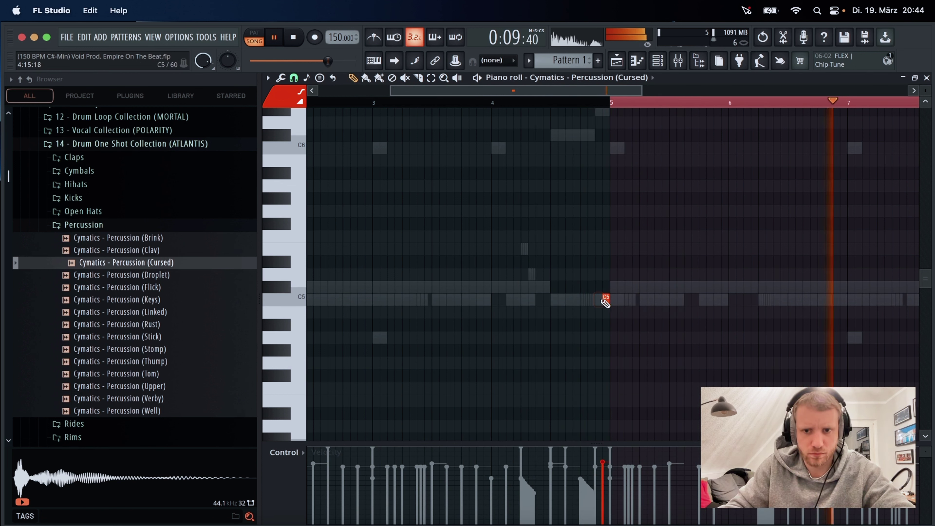
Move the percussion note to step 13 of bar 4 and transpose it up an octave to C6.
{"action": "left_click_drag", "start_coordinate": [605, 301], "coordinate": [583, 299]}
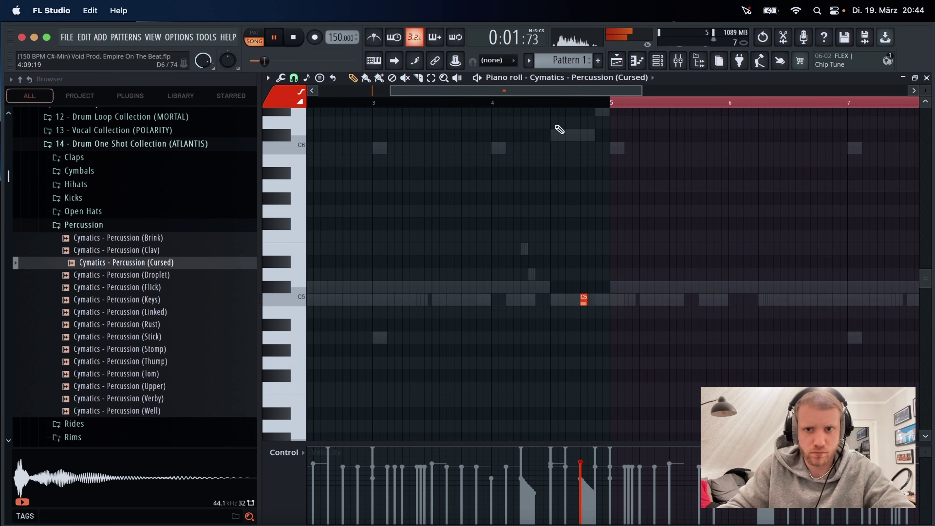
{"action": "left_click", "coordinate": [559, 100]}
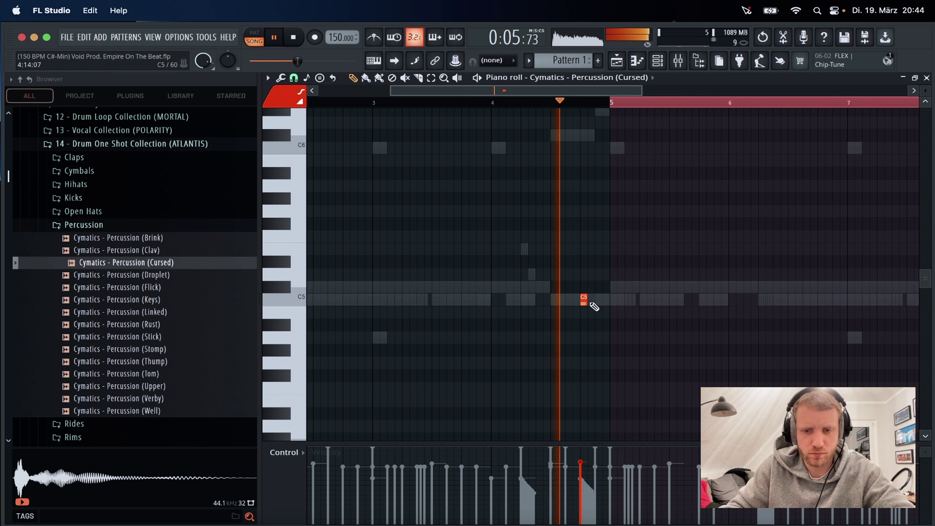
{"action": "left_click_drag", "start_coordinate": [590, 303], "coordinate": [572, 313]}
{"action": "key", "text": "ctrl+Up"}
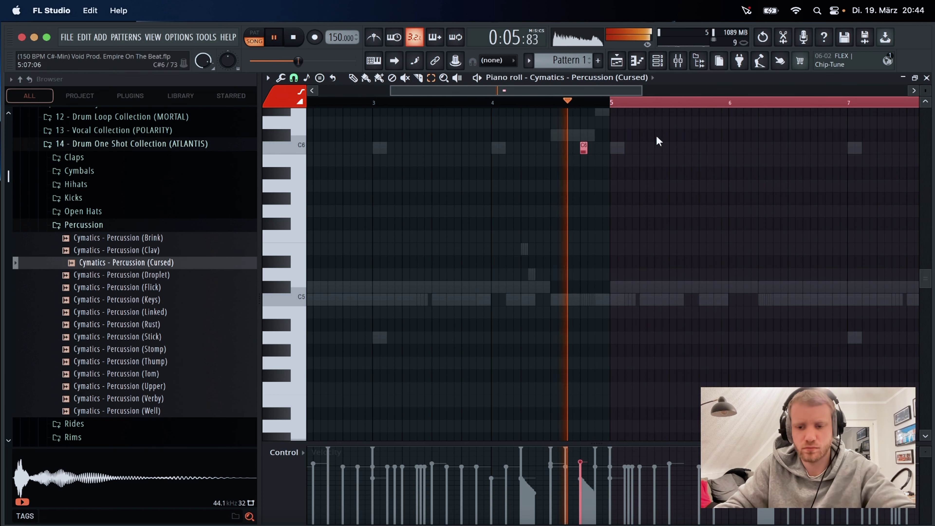
Add a second C6 percussion note on step 15 of bar 4 and duplicate bars 1 to 4 into bars 5 to 8.
{"action": "left_click", "coordinate": [599, 148]}
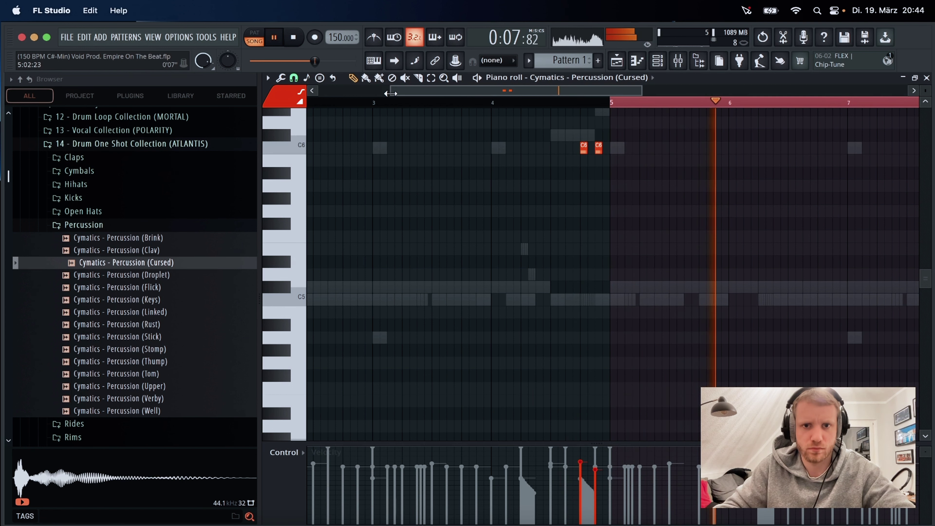
{"action": "left_click_drag", "start_coordinate": [390, 93], "coordinate": [319, 90]}
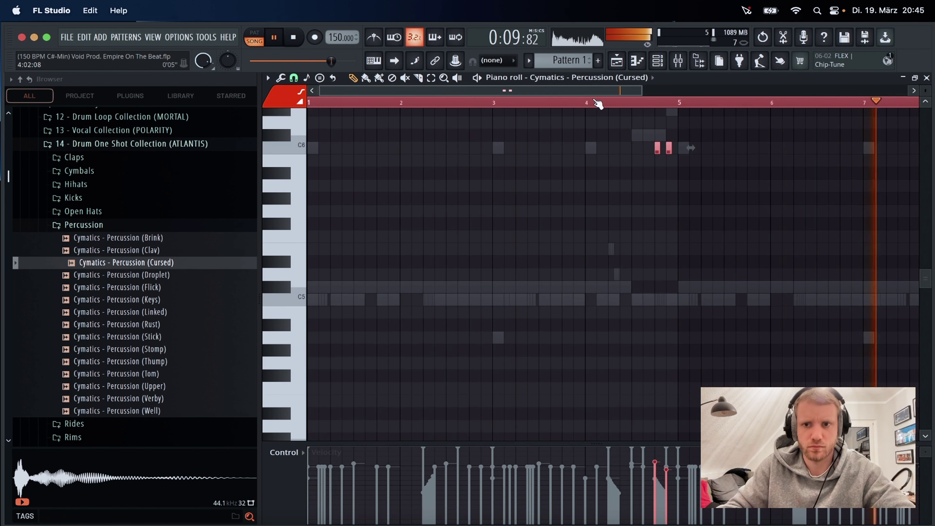
{"action": "left_click", "coordinate": [681, 104], "text": "super"}
{"action": "key", "text": "super+b"}
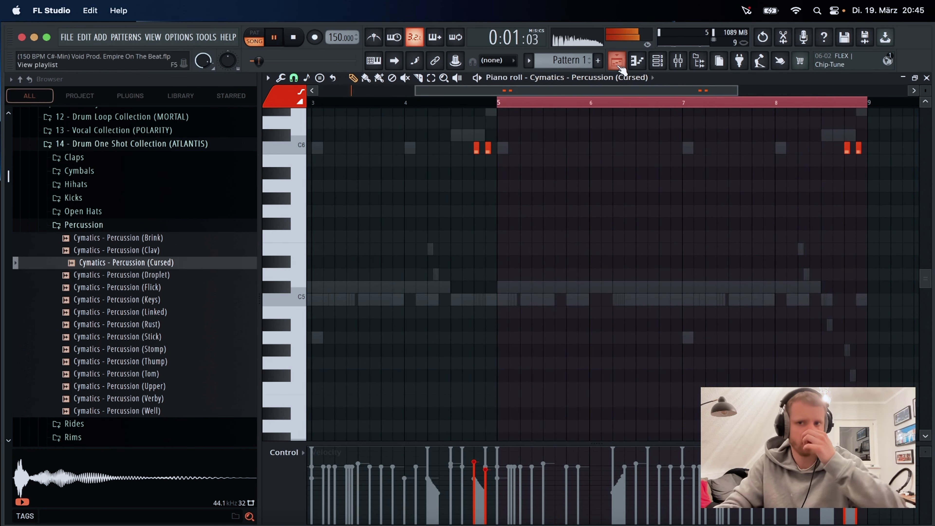
Audition the remaining ATLANTIS percussion one-shots from Flick to Well against the playlist, and collapse the Percussion folder.
{"action": "left_click", "coordinate": [622, 70]}
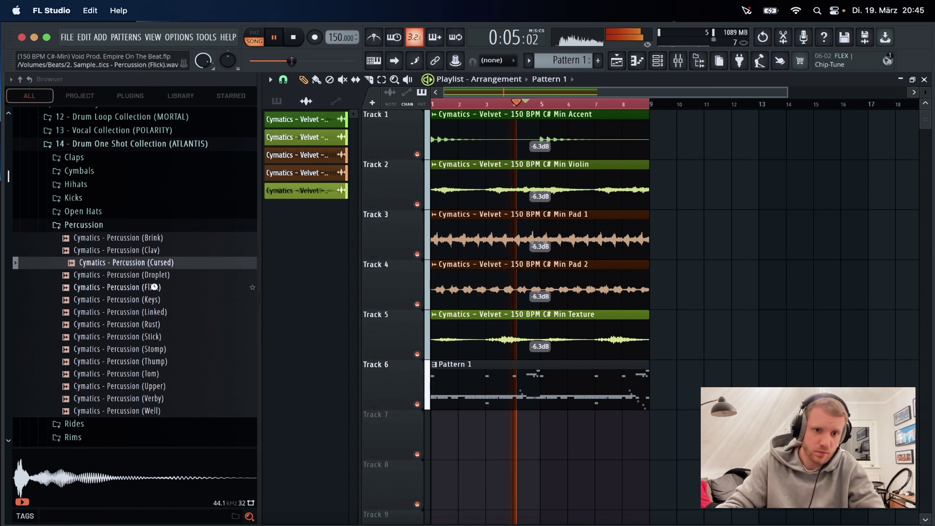
{"action": "left_click", "coordinate": [167, 289]}
{"action": "left_click", "coordinate": [173, 300]}
{"action": "left_click", "coordinate": [174, 312]}
{"action": "left_click", "coordinate": [171, 301]}
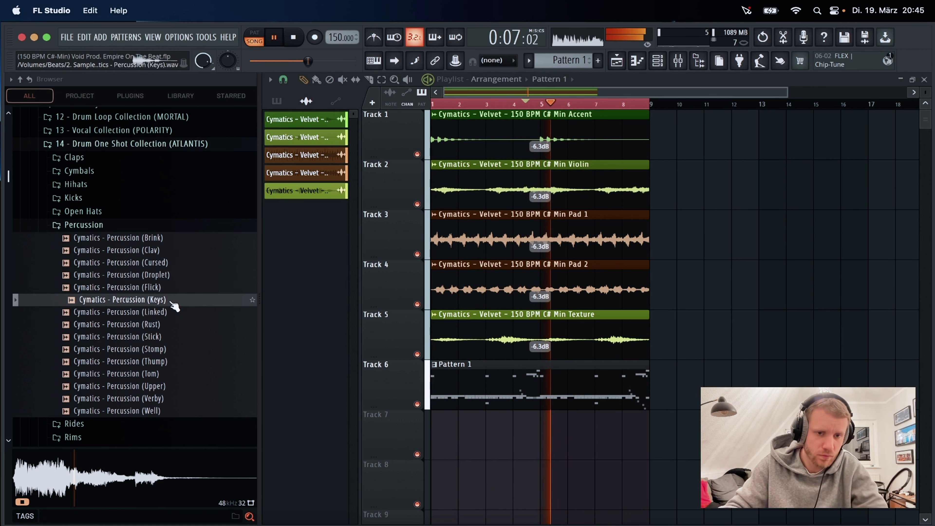
{"action": "left_click", "coordinate": [176, 337]}
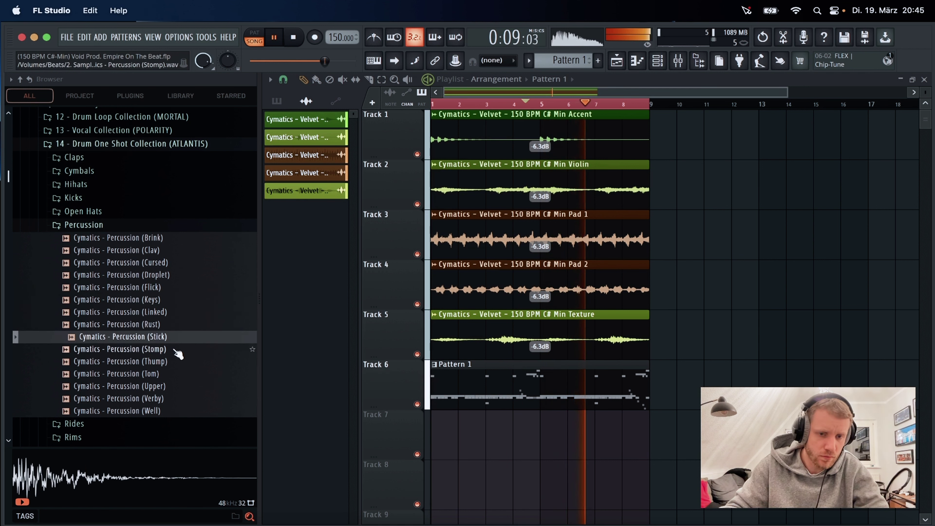
{"action": "scroll", "coordinate": [175, 338], "scroll_direction": "down", "scroll_amount": 1}
{"action": "left_click", "coordinate": [172, 326]}
{"action": "left_click", "coordinate": [173, 336]}
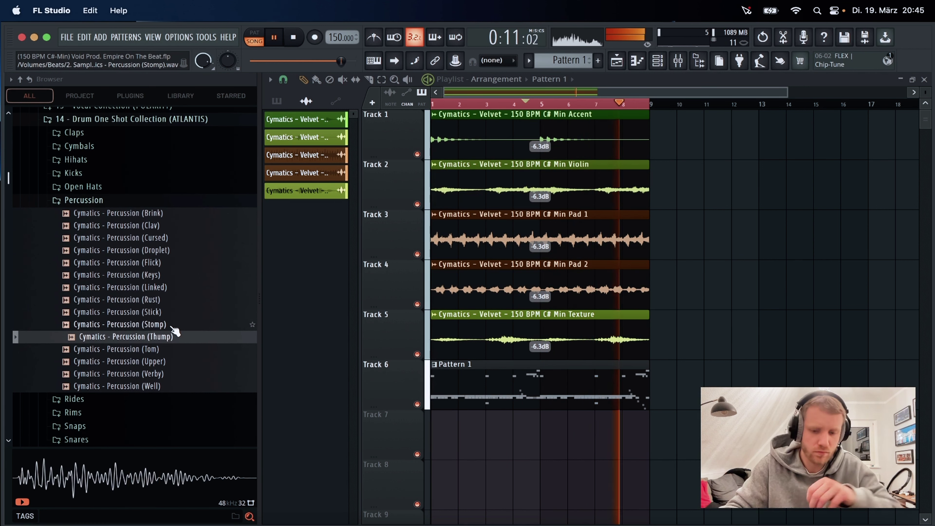
{"action": "left_click", "coordinate": [172, 326]}
{"action": "key", "text": "space"}
{"action": "left_click", "coordinate": [177, 348]}
{"action": "left_click", "coordinate": [177, 360]}
{"action": "left_click", "coordinate": [179, 374]}
{"action": "left_click", "coordinate": [180, 386]}
{"action": "left_click", "coordinate": [88, 201]}
{"action": "key", "text": "space"}
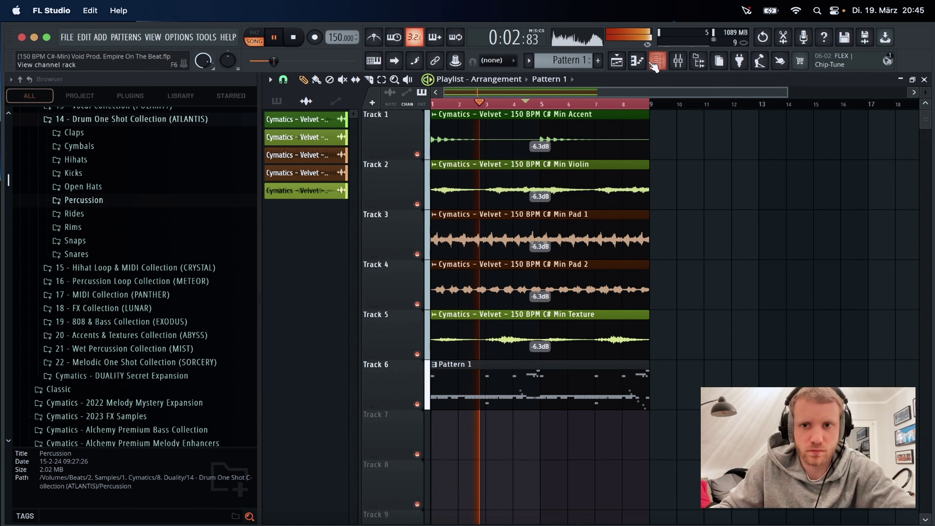
Add the AudioUnit generator Massive X as a new instrument channel in the channel rack.
{"action": "left_click", "coordinate": [658, 62]}
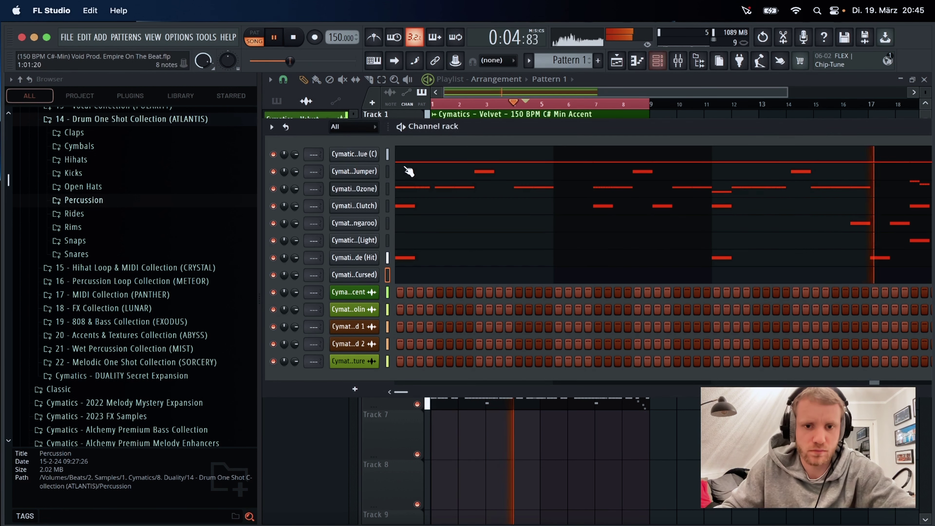
{"action": "scroll", "coordinate": [129, 198], "scroll_direction": "up", "scroll_amount": 15}
{"action": "scroll", "coordinate": [137, 199], "scroll_direction": "down", "scroll_amount": 3}
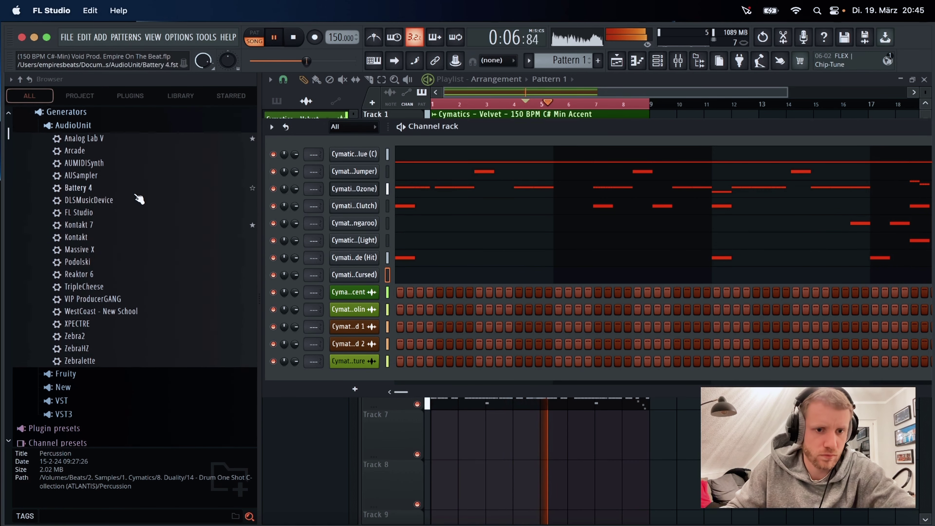
{"action": "left_click_drag", "start_coordinate": [90, 254], "coordinate": [337, 374]}
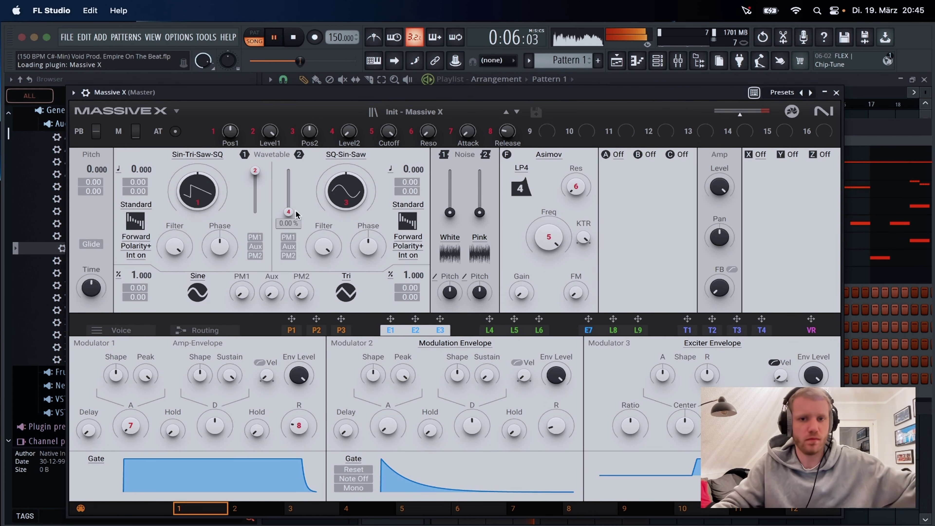
Audition Massive X presets over the running beat, stepping from Ace Base to Alert Raver.
{"action": "left_click", "coordinate": [446, 113]}
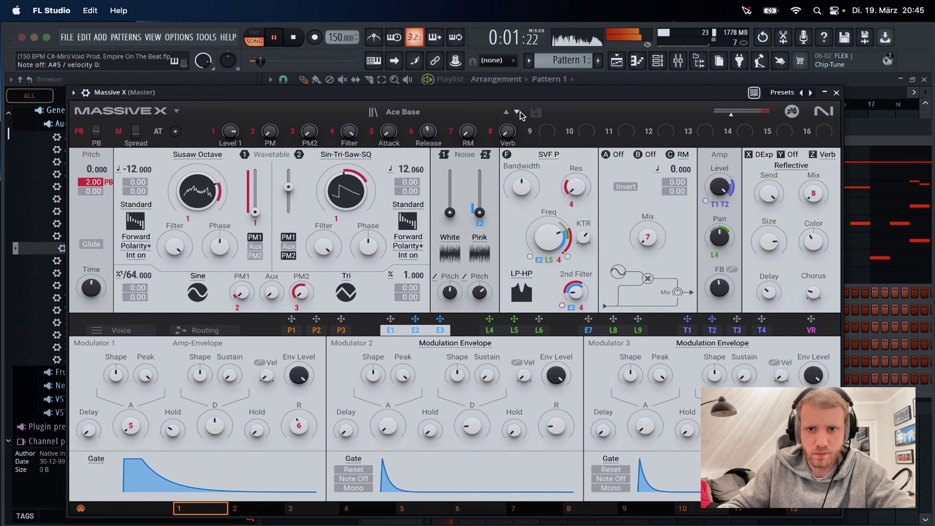
{"action": "left_click", "coordinate": [518, 112]}
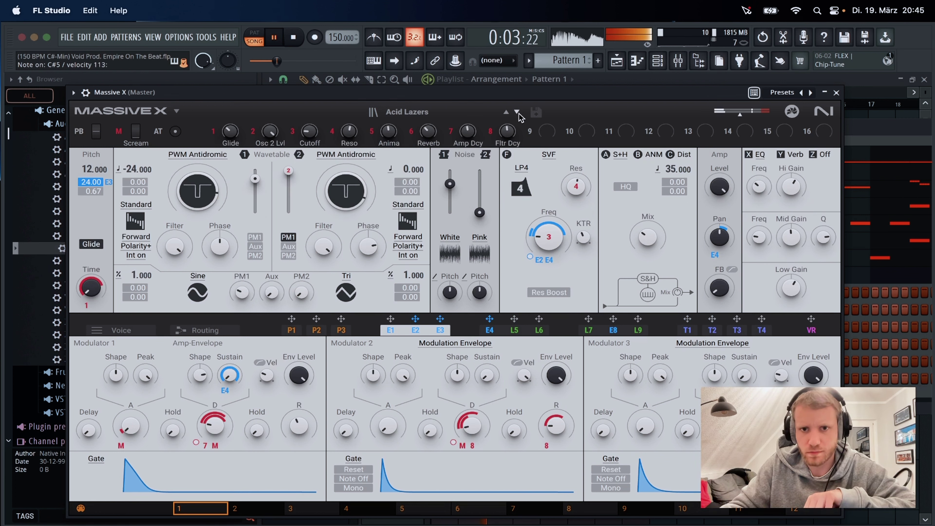
{"action": "left_click", "coordinate": [517, 112]}
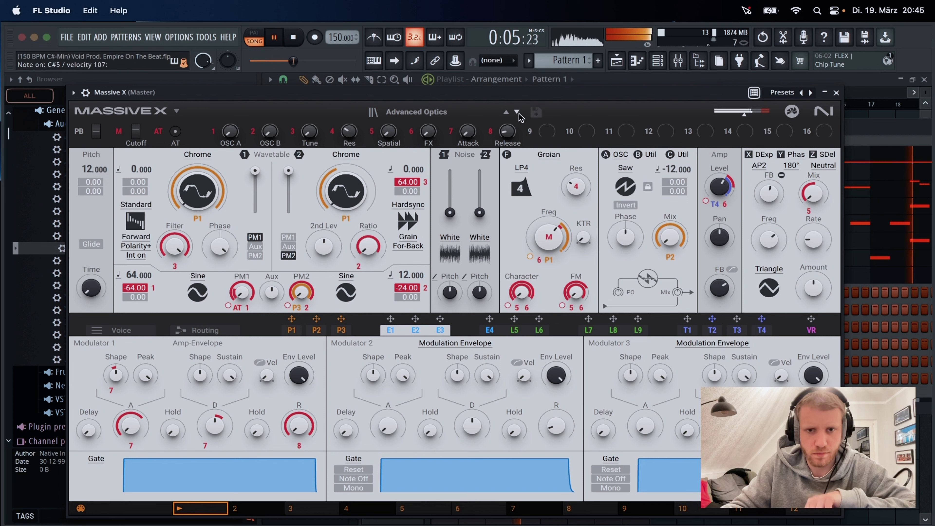
{"action": "left_click", "coordinate": [518, 112]}
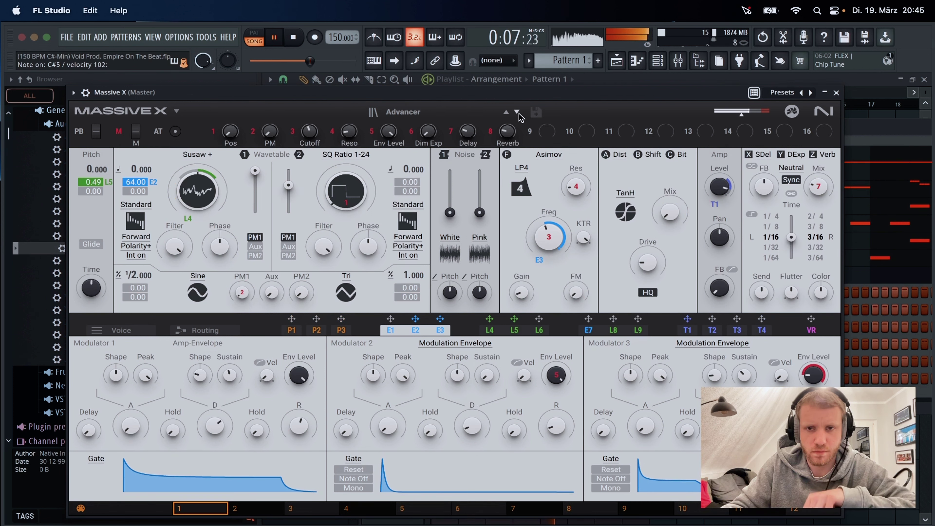
{"action": "left_click", "coordinate": [518, 112]}
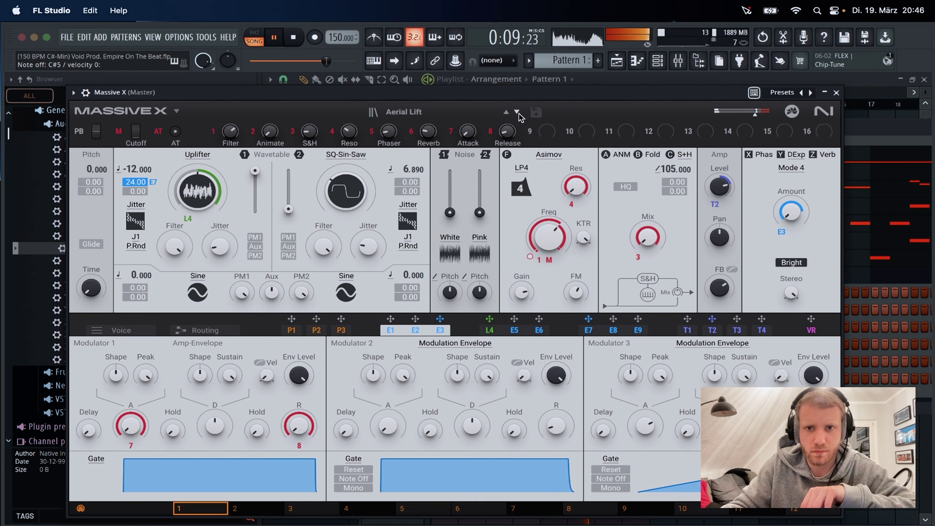
{"action": "left_click", "coordinate": [517, 112]}
{"action": "left_click", "coordinate": [518, 112]}
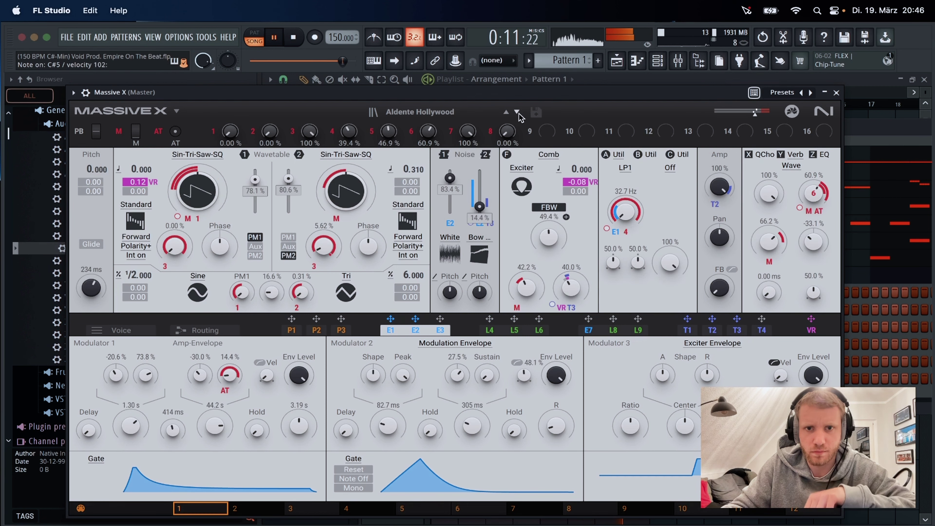
{"action": "left_click", "coordinate": [518, 113]}
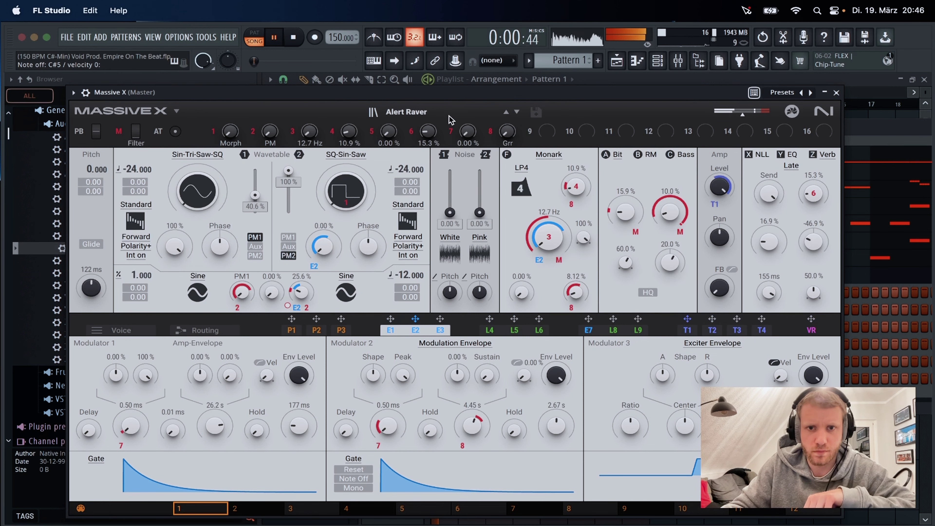
Filter the Massive X presets to the Synth Lead sound type and load Ace Base.
{"action": "left_click", "coordinate": [407, 111]}
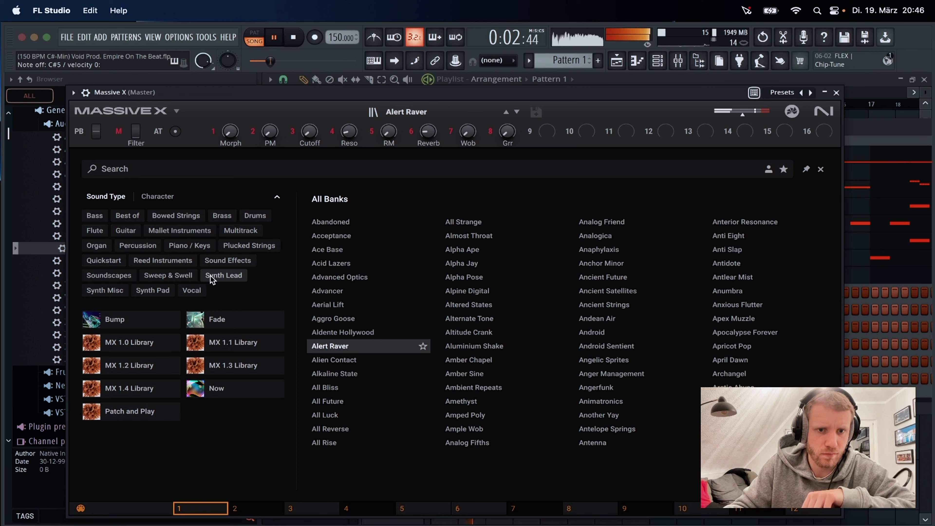
{"action": "left_click", "coordinate": [218, 282]}
{"action": "left_click", "coordinate": [218, 279]}
{"action": "left_click", "coordinate": [215, 277]}
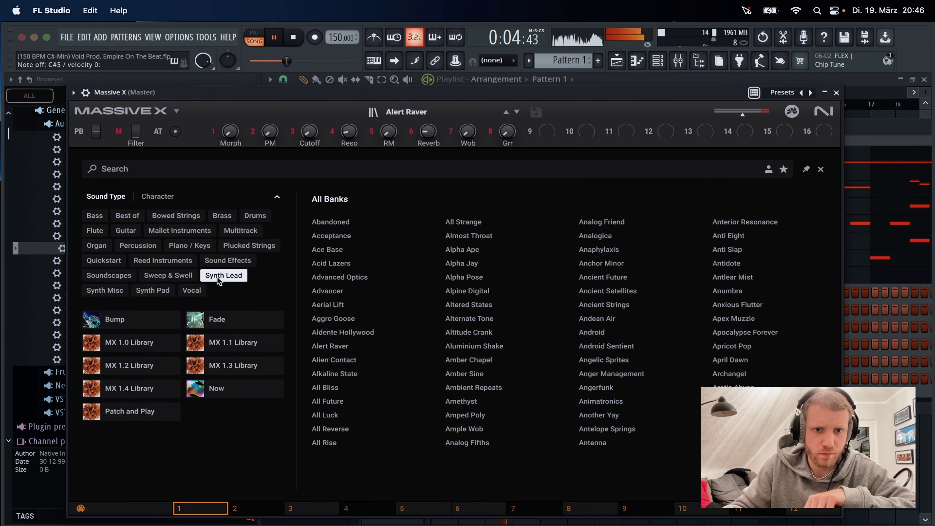
{"action": "left_click", "coordinate": [341, 222]}
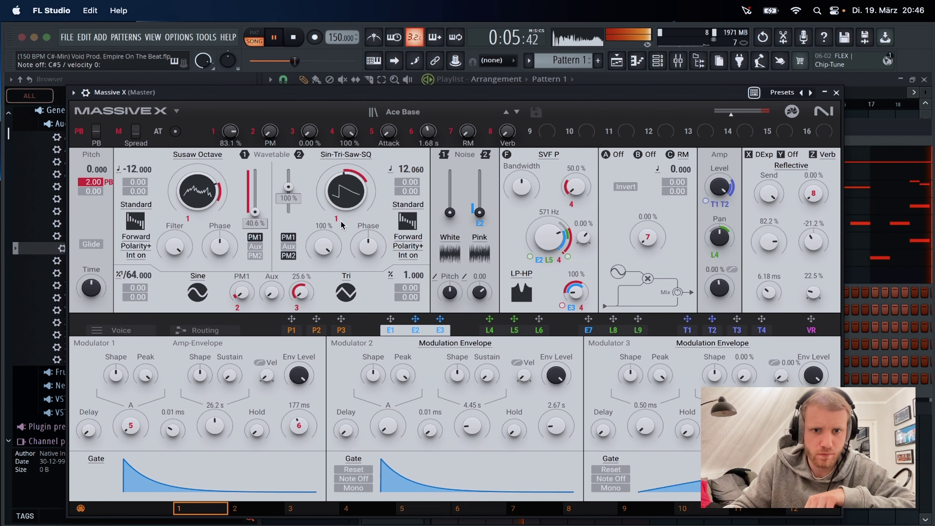
Audition the Synth Lead presets following Ace Base while playing notes, and settle on Apricot Pop.
{"action": "left_click", "coordinate": [517, 112]}
{"action": "left_click", "coordinate": [517, 113]}
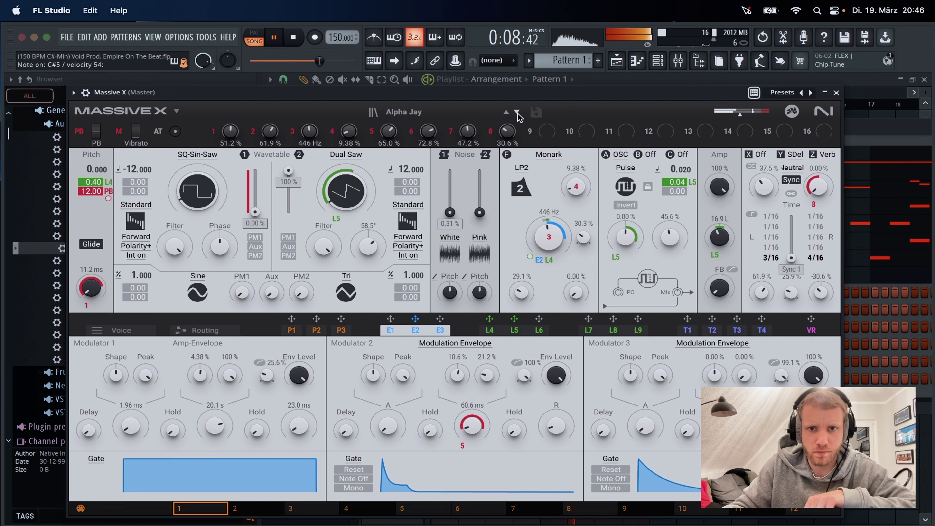
{"action": "left_click", "coordinate": [517, 112]}
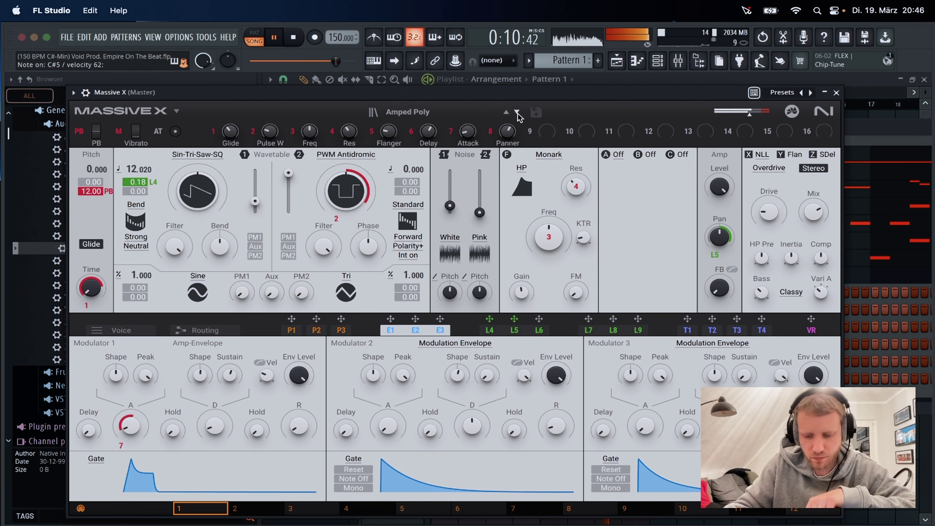
{"action": "left_click", "coordinate": [517, 112]}
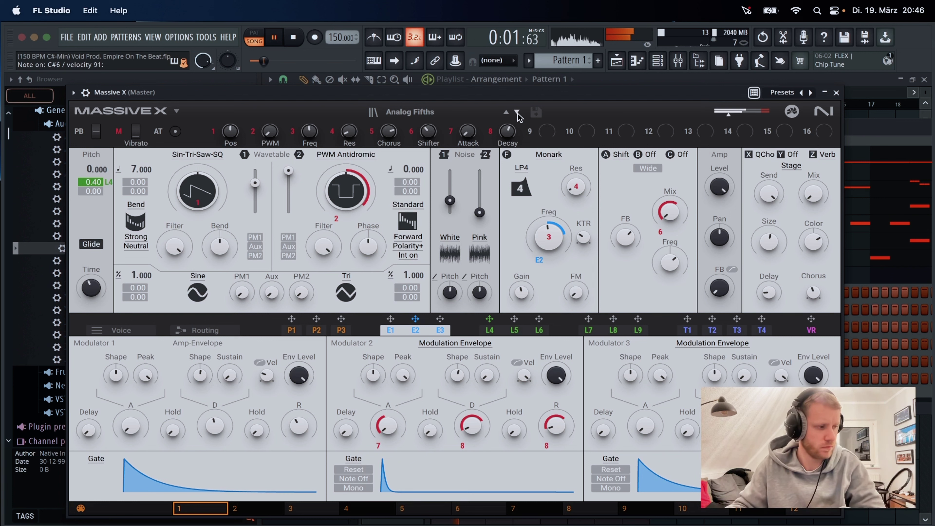
{"action": "left_click", "coordinate": [517, 113]}
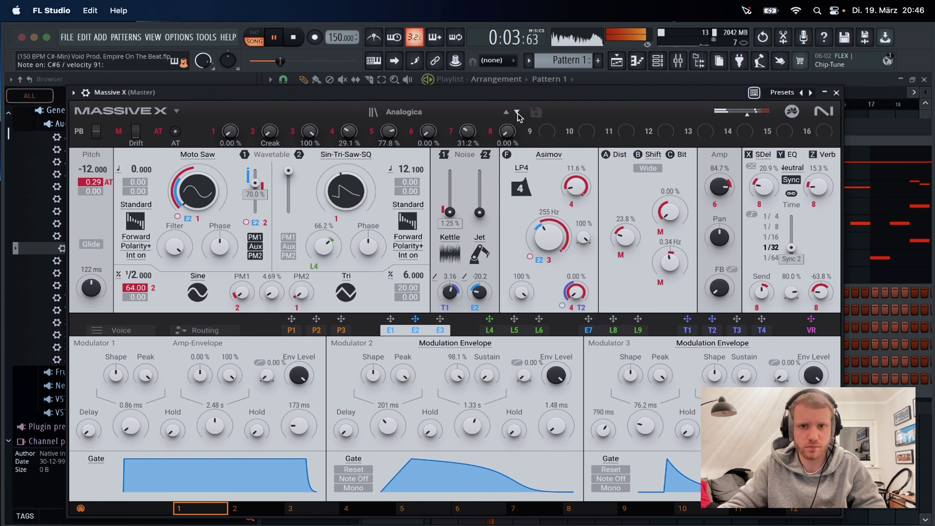
{"action": "left_click", "coordinate": [516, 113]}
{"action": "left_click", "coordinate": [508, 114]}
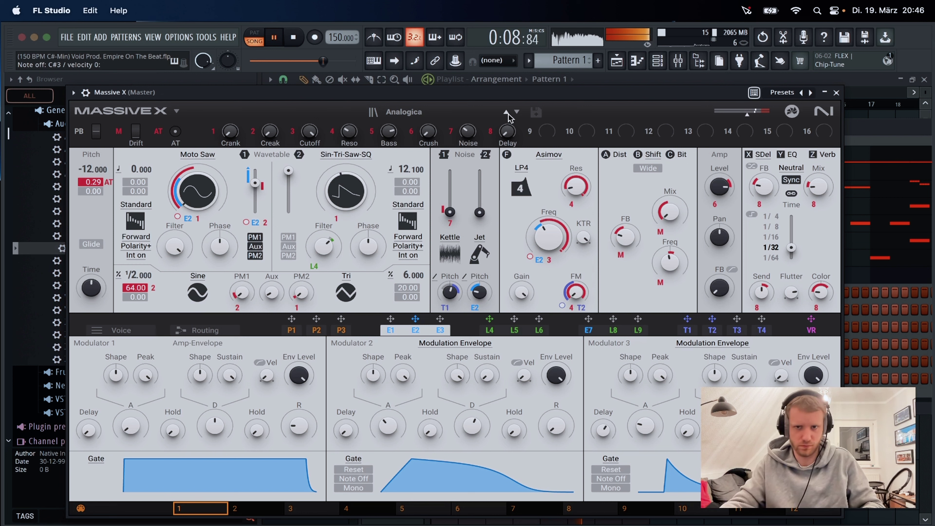
{"action": "left_click", "coordinate": [517, 112]}
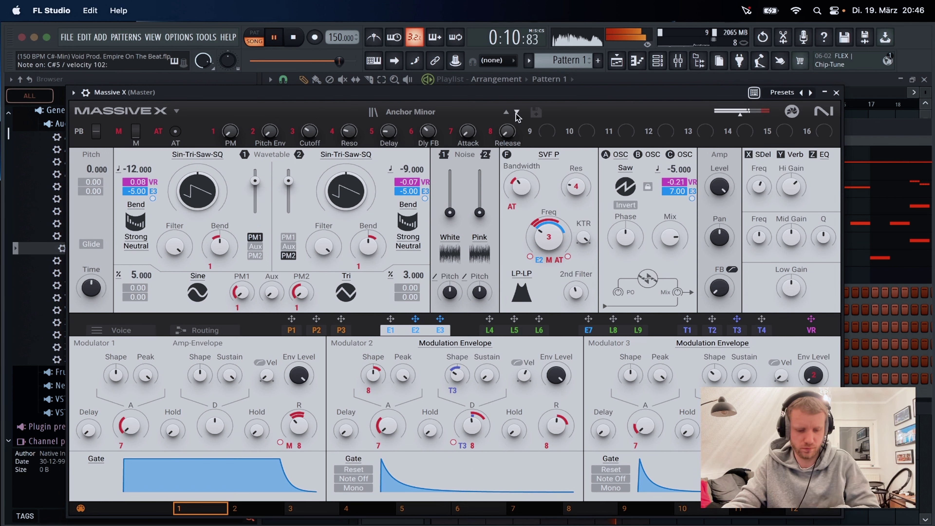
{"action": "left_click", "coordinate": [517, 111]}
{"action": "left_click", "coordinate": [517, 112]}
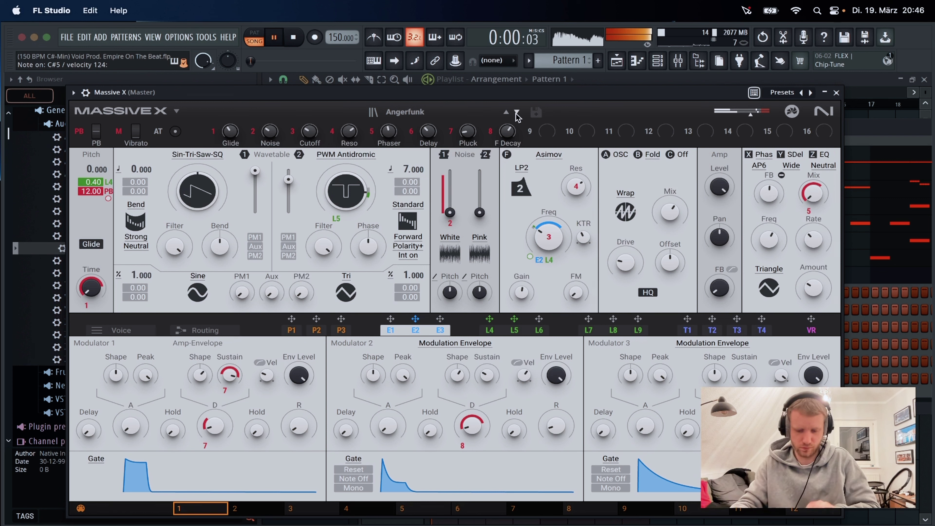
{"action": "left_click", "coordinate": [517, 112]}
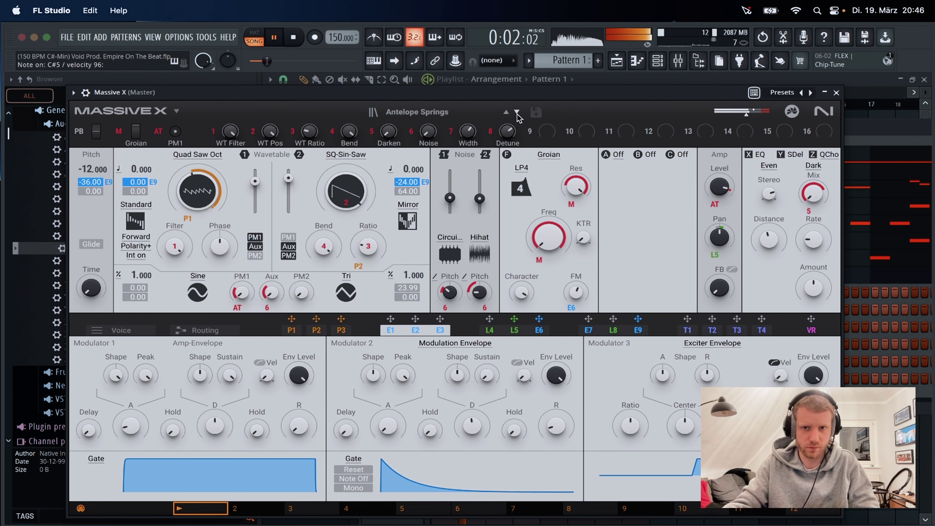
{"action": "left_click", "coordinate": [516, 112]}
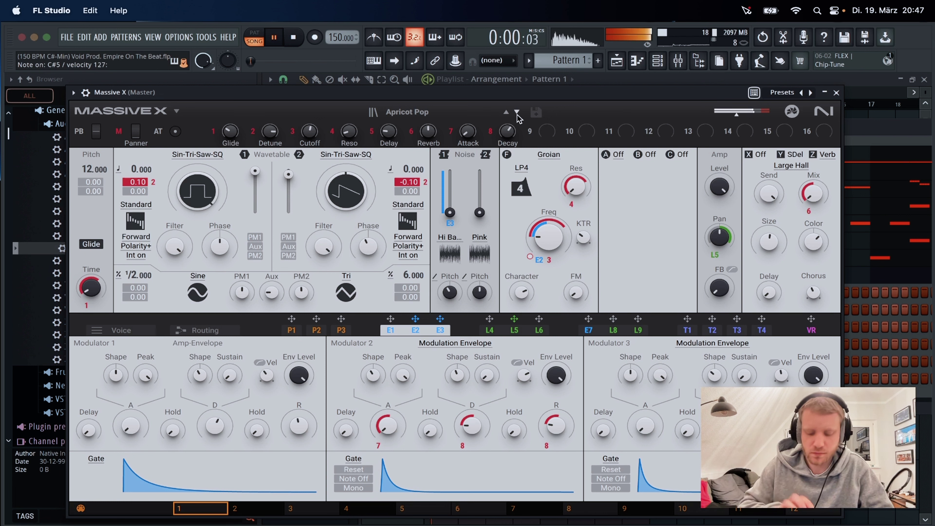
Rewind the song to the start, arm recording and record a Massive X part live over the beat.
{"action": "key", "text": "space"}
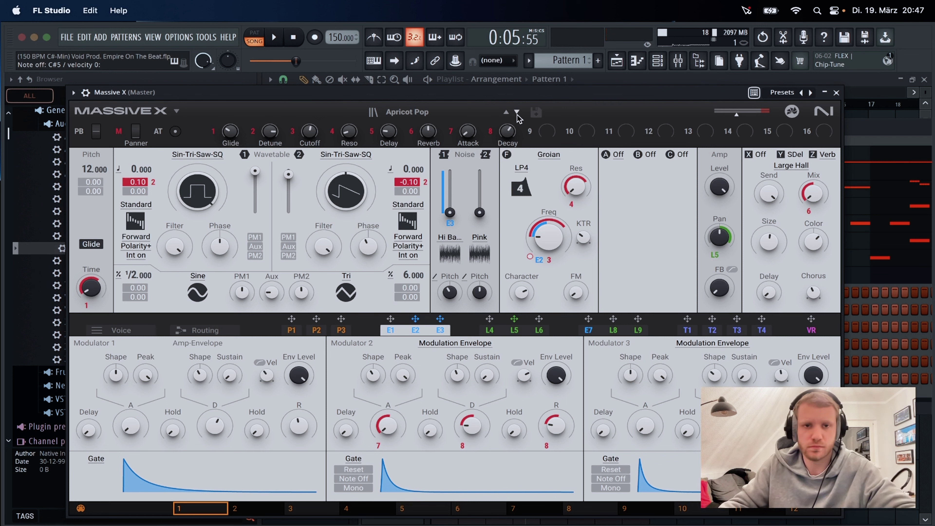
{"action": "left_click_drag", "start_coordinate": [296, 60], "coordinate": [250, 61]}
{"action": "key", "text": "r"}
{"action": "key", "text": "space"}
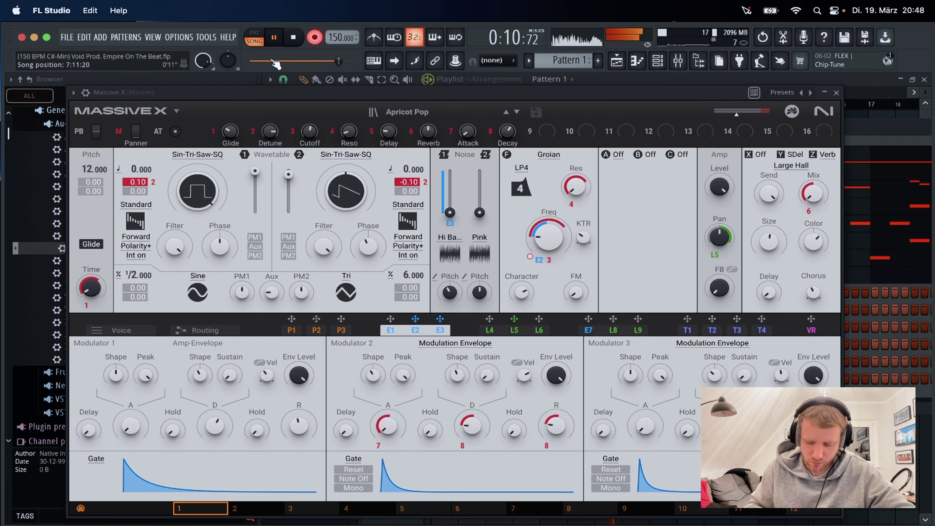
{"action": "key", "text": "space"}
Open the Massive X piano roll with the plugin window minimised, and shorten the C#5 note at bar 3.
{"action": "key", "text": "F7"}
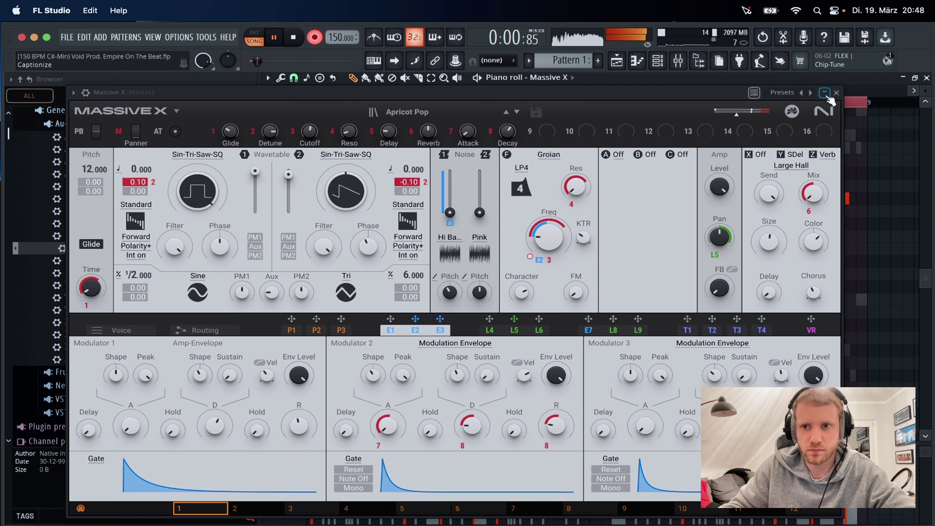
{"action": "left_click", "coordinate": [824, 92]}
{"action": "key", "text": "space"}
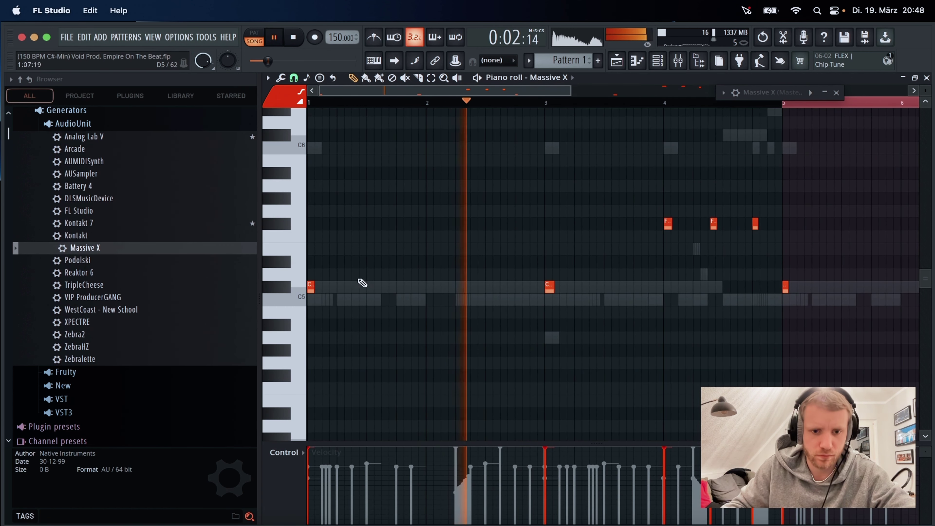
{"action": "key", "text": "space"}
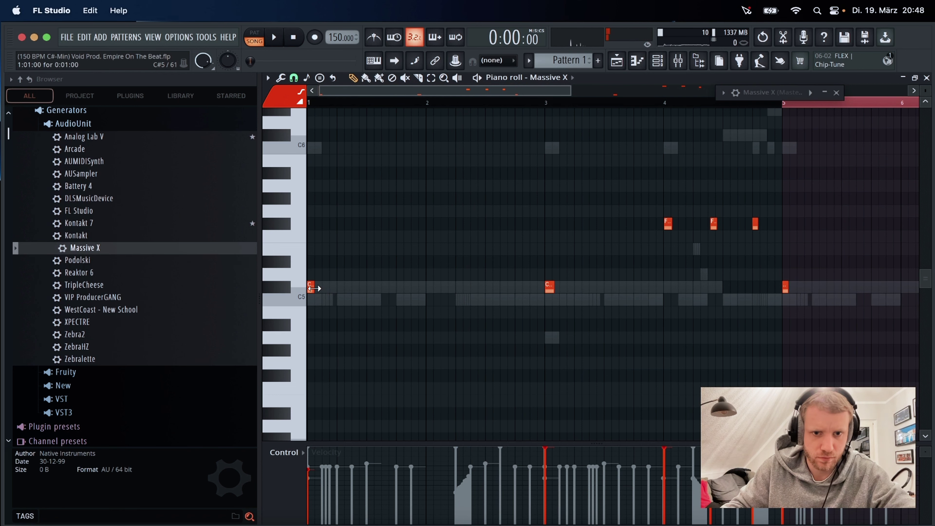
{"action": "left_click_drag", "start_coordinate": [554, 286], "coordinate": [551, 283]}
{"action": "key", "text": "space"}
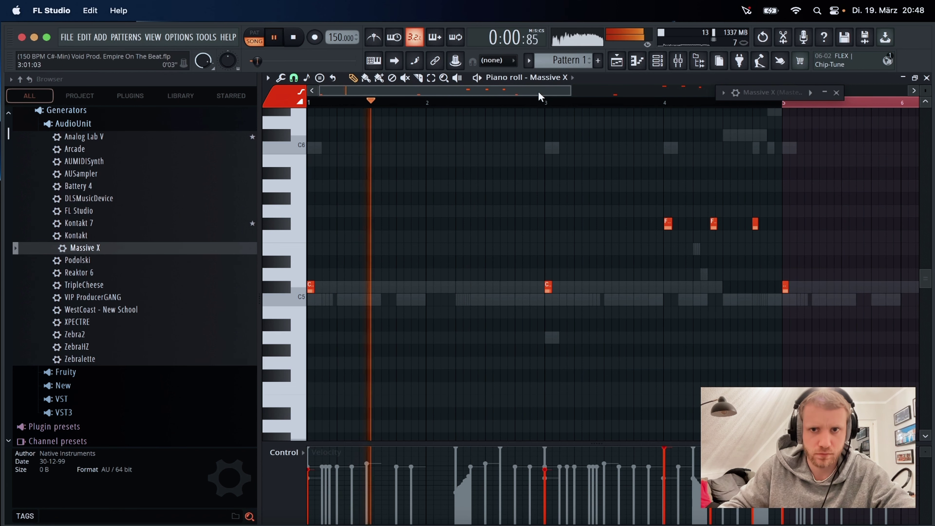
Lower the three notes in bar 4 to D#5, shorten the second A5 note in bar 8, and play the result.
{"action": "key", "text": "e"}
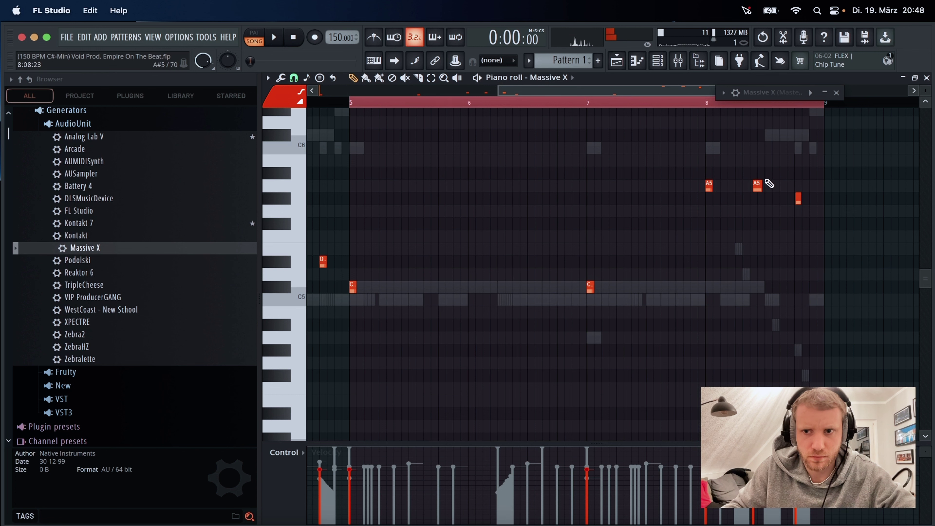
{"action": "left_click_drag", "start_coordinate": [756, 185], "coordinate": [805, 198]}
{"action": "key", "text": "space"}
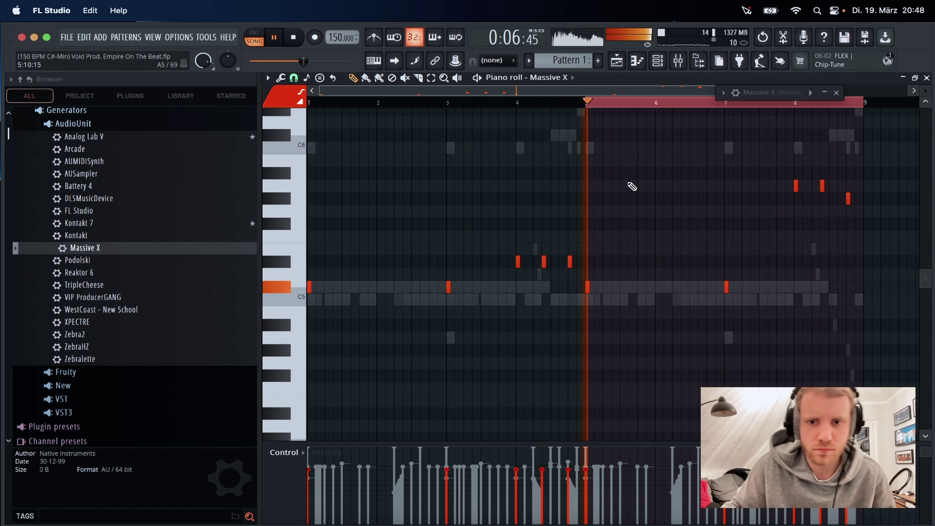
Raise the three D#5 notes in bar 4 of the Massive X part to F#5 and play the result.
{"action": "scroll", "coordinate": [639, 187], "scroll_direction": "up", "scroll_amount": 5}
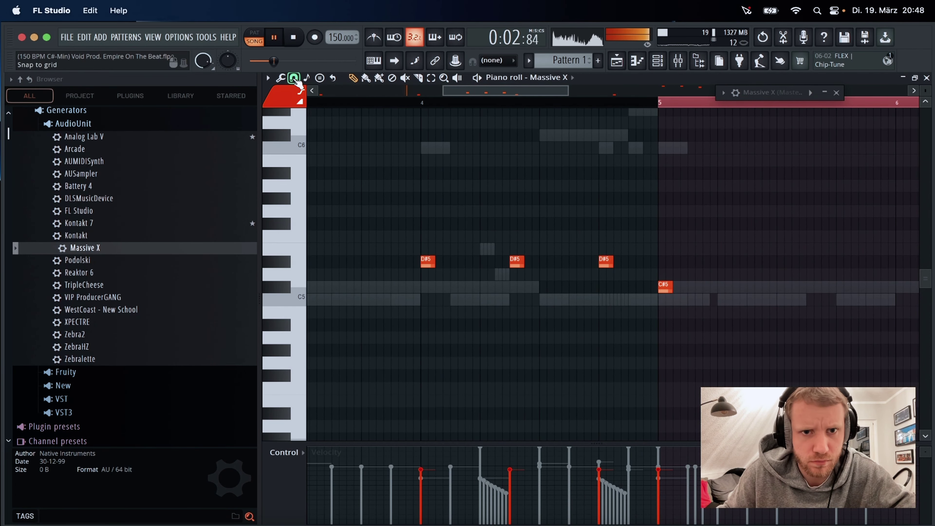
{"action": "left_click", "coordinate": [294, 78]}
{"action": "left_click", "coordinate": [312, 177]}
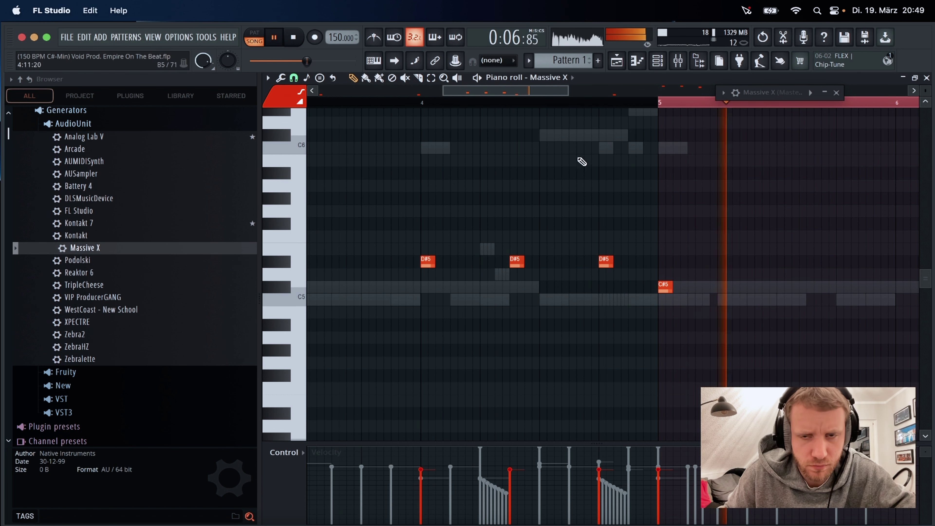
{"action": "key", "text": "z"}
{"action": "left_click_drag", "start_coordinate": [605, 241], "coordinate": [429, 278]}
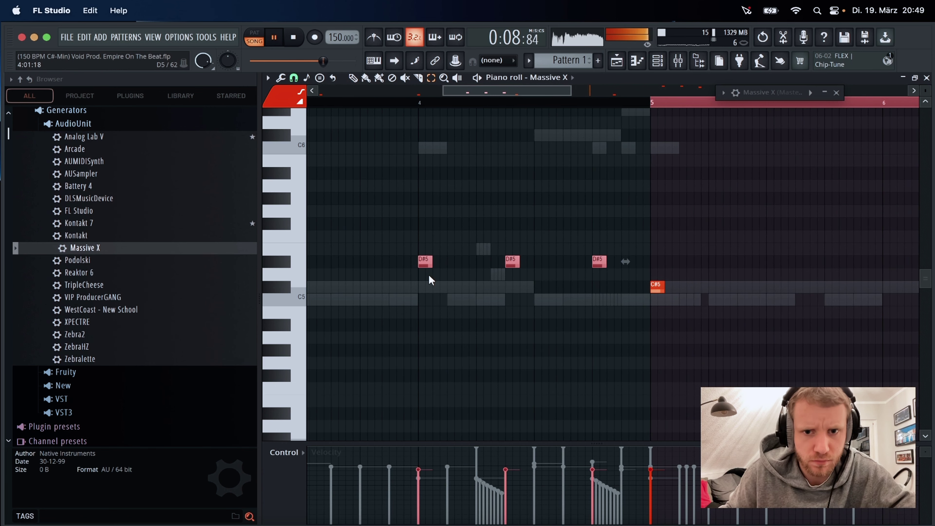
{"action": "key", "text": "Up"}
{"action": "key", "text": "Up"}
{"action": "key", "text": "Up"}
{"action": "key", "text": "space"}
{"action": "key", "text": "space"}
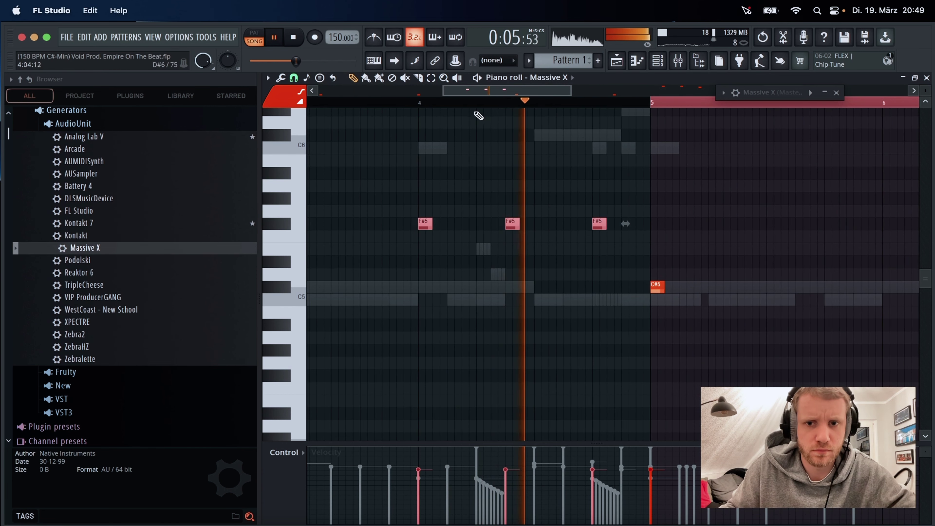
Lower the second note in bar 4 to E5 and the third to D#5 while the loop plays.
{"action": "left_click_drag", "start_coordinate": [601, 226], "coordinate": [599, 248]}
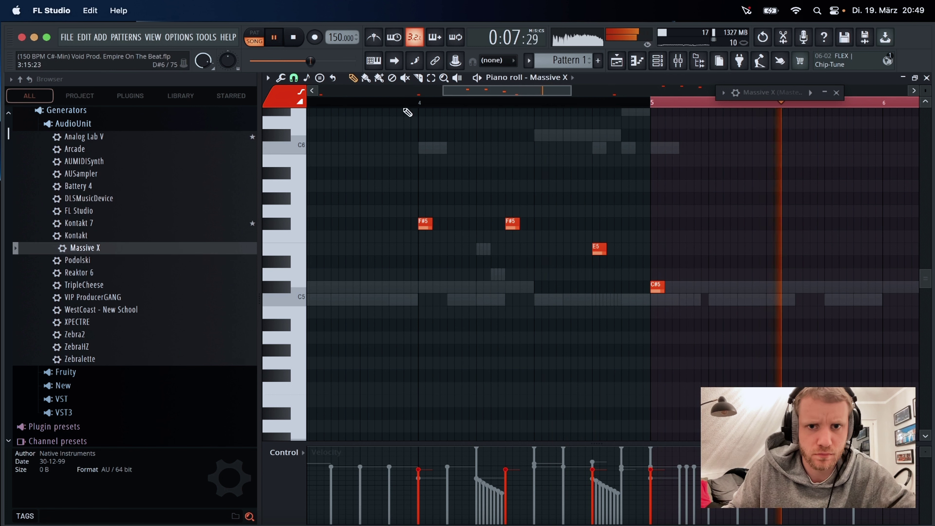
{"action": "left_click_drag", "start_coordinate": [512, 224], "coordinate": [515, 252]}
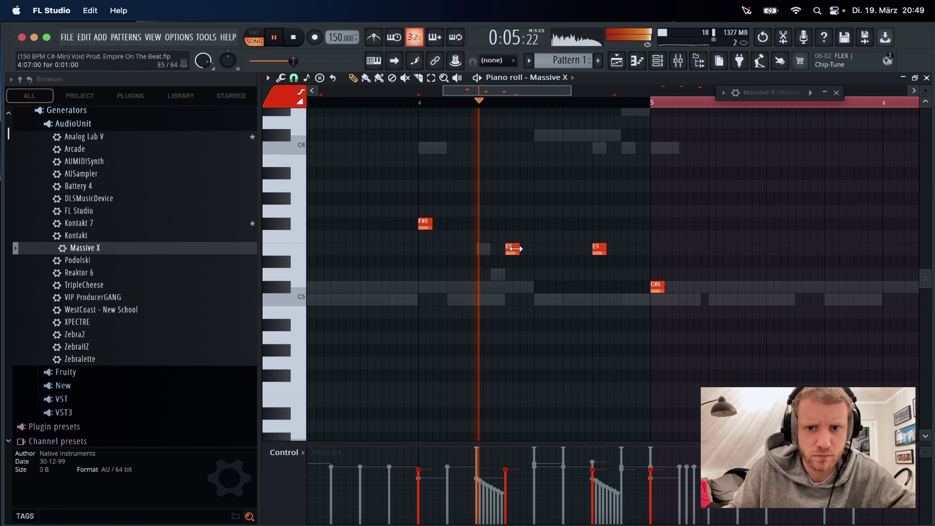
{"action": "left_click_drag", "start_coordinate": [595, 250], "coordinate": [595, 262]}
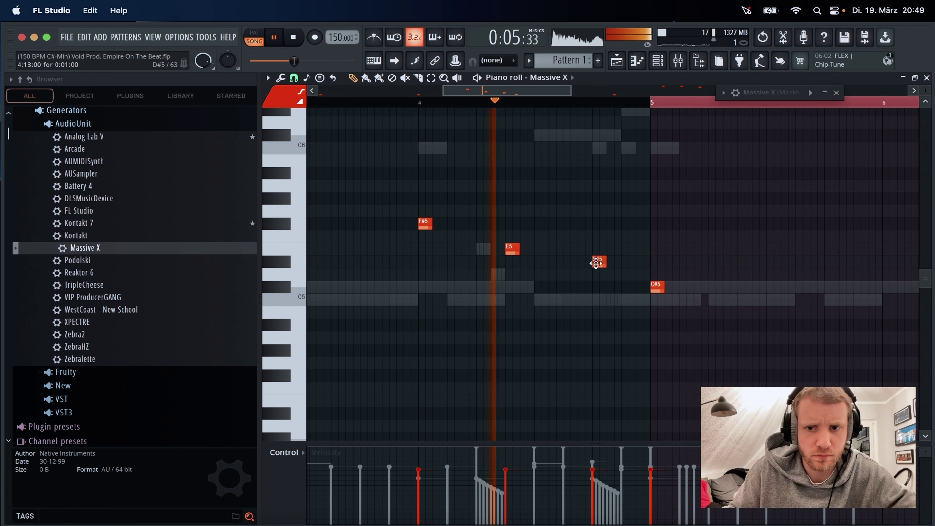
{"action": "left_click_drag", "start_coordinate": [441, 94], "coordinate": [306, 96]}
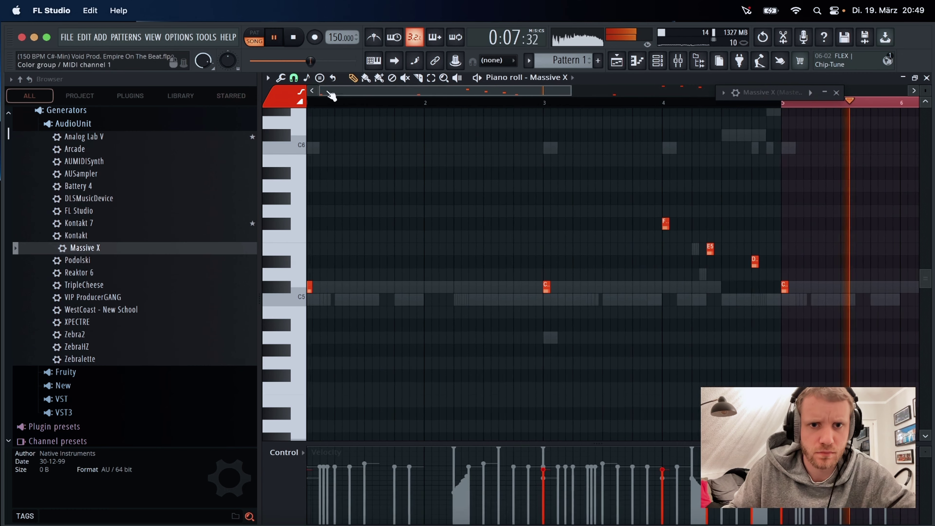
{"action": "left_click_drag", "start_coordinate": [573, 92], "coordinate": [816, 112]}
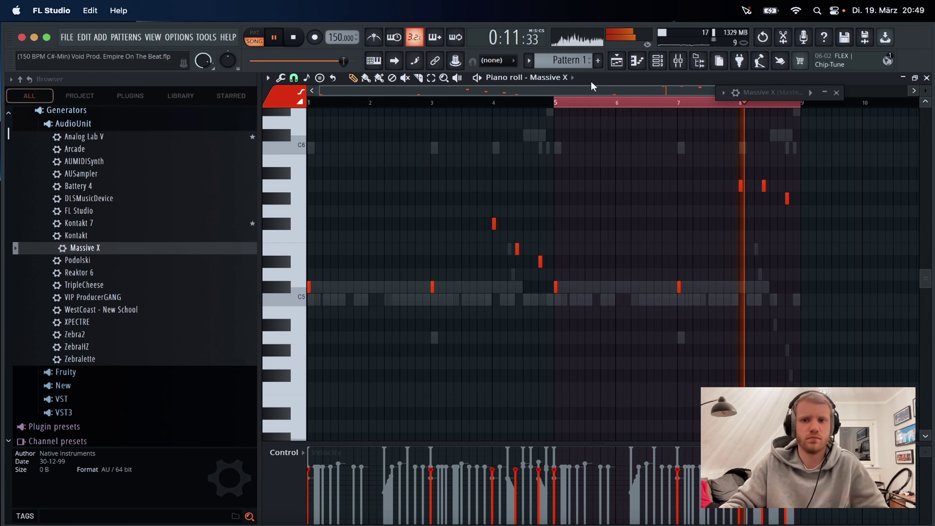
Add Analog Lab V as a new channel and load 80's Synth Lead I from its Lead presets.
{"action": "left_click", "coordinate": [616, 60]}
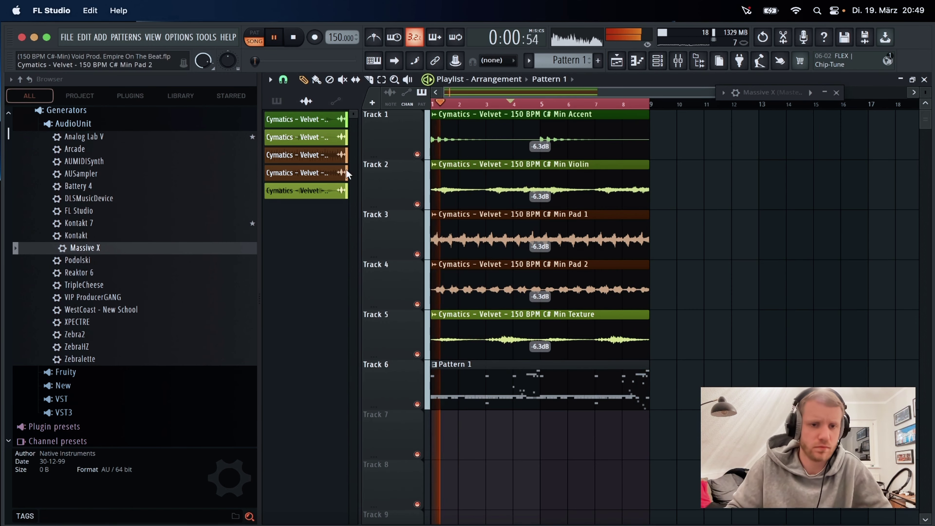
{"action": "left_click", "coordinate": [657, 60]}
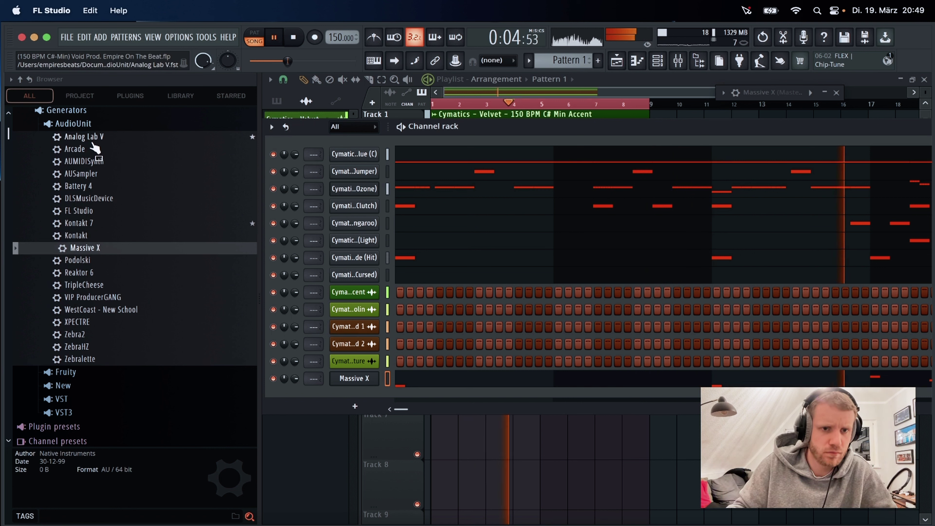
{"action": "left_click_drag", "start_coordinate": [92, 138], "coordinate": [337, 393]}
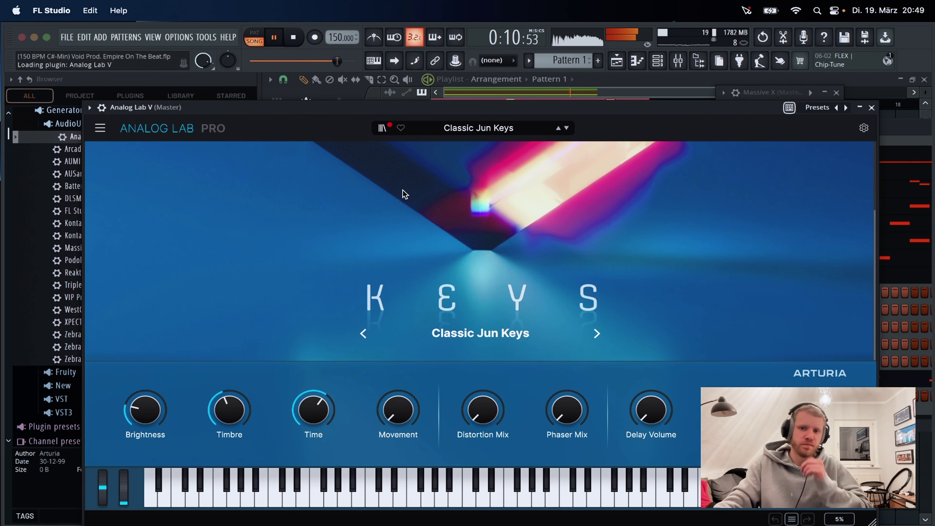
{"action": "left_click", "coordinate": [467, 131]}
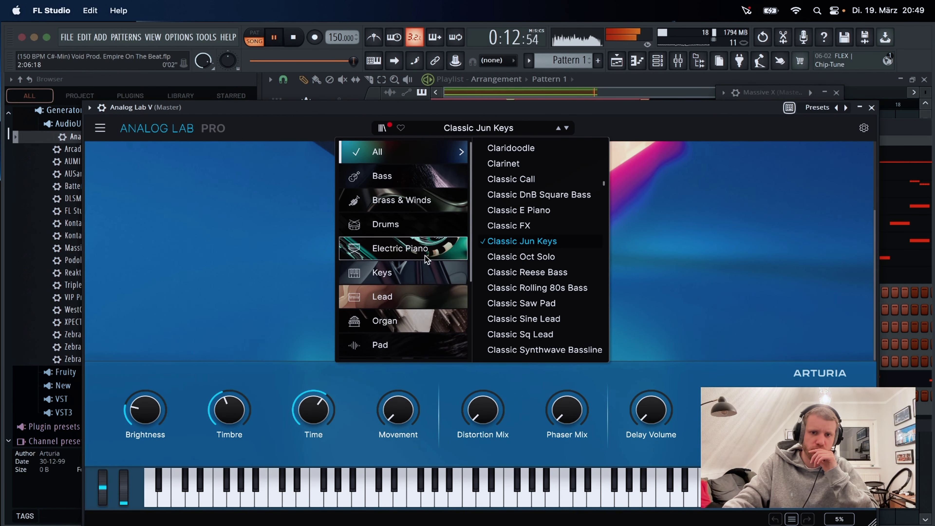
{"action": "left_click", "coordinate": [423, 296]}
{"action": "left_click", "coordinate": [554, 180]}
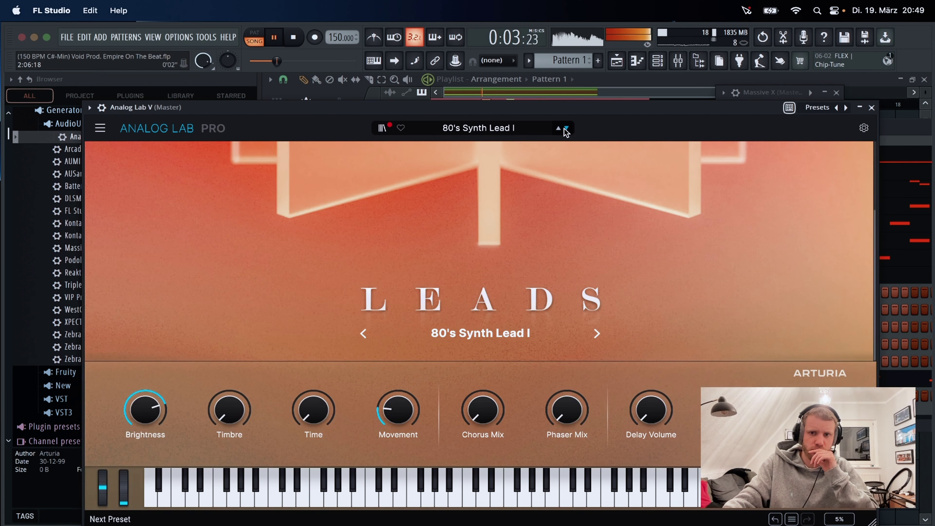
Audition the neighbouring Lead presets while playing notes, and settle on Agressive FM Lead.
{"action": "left_click", "coordinate": [560, 129]}
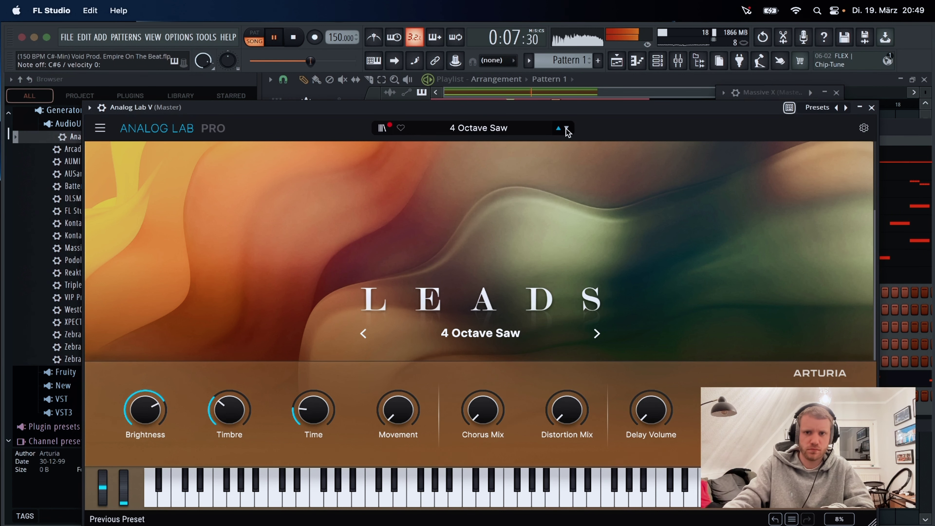
{"action": "left_click", "coordinate": [567, 128]}
{"action": "left_click", "coordinate": [567, 128]}
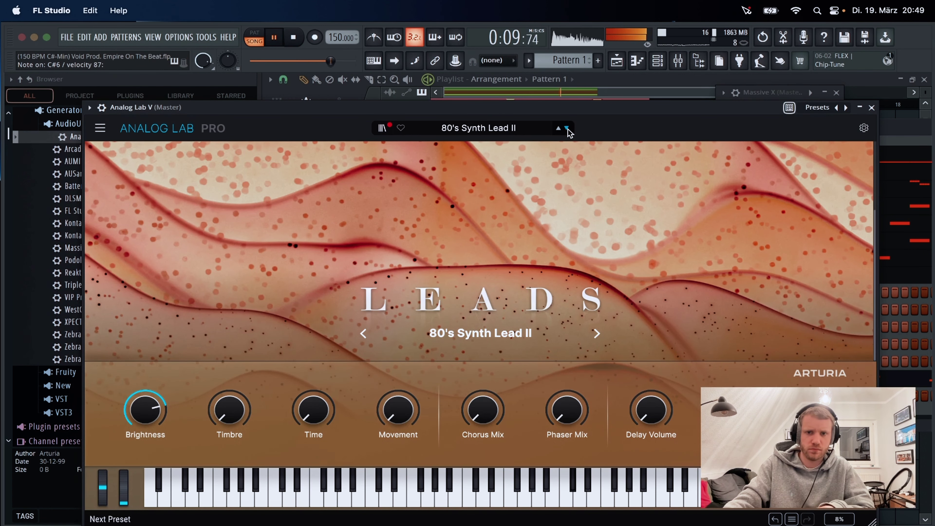
{"action": "left_click", "coordinate": [567, 128]}
{"action": "left_click", "coordinate": [566, 129]}
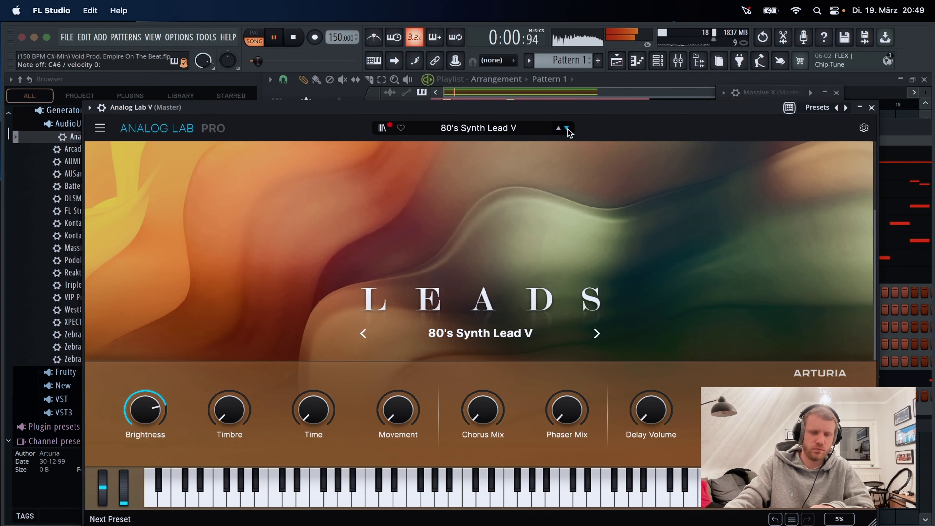
{"action": "left_click", "coordinate": [566, 128]}
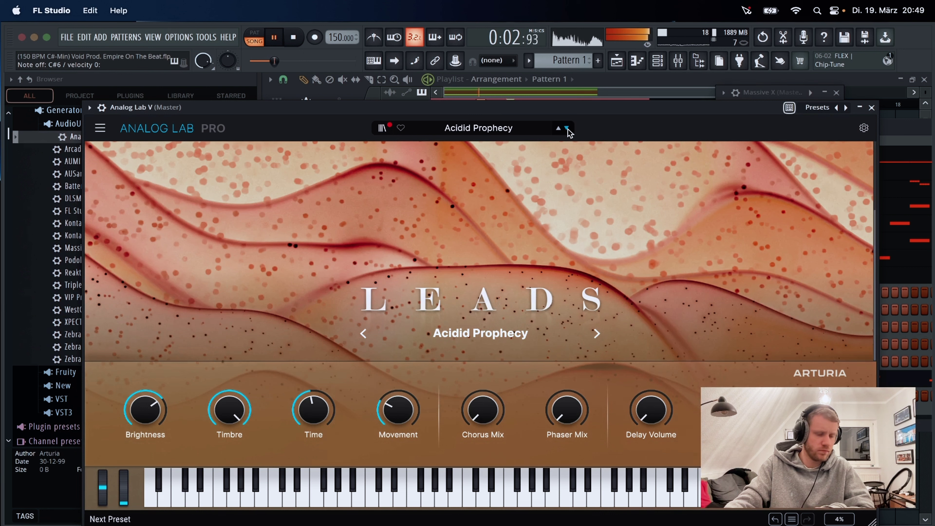
{"action": "left_click", "coordinate": [566, 128]}
{"action": "left_click", "coordinate": [567, 129]}
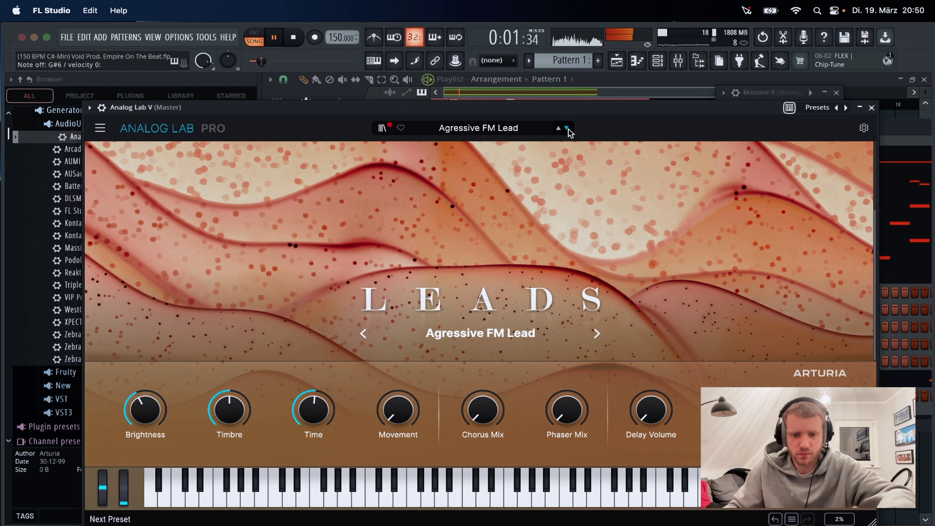
Record an Analog Lab V lead part live over the beat, and open its piano roll with the plugin window minimised.
{"action": "key", "text": "r"}
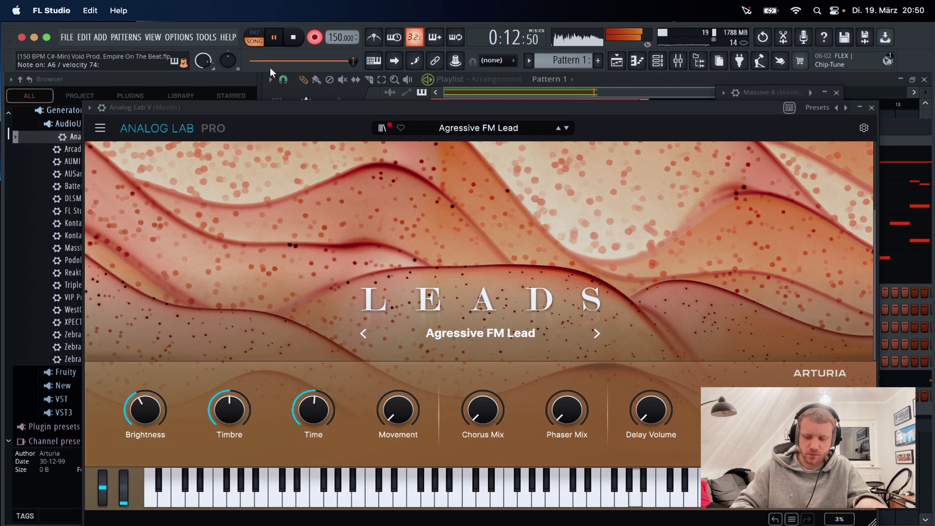
{"action": "key", "text": "space"}
{"action": "key", "text": "F7"}
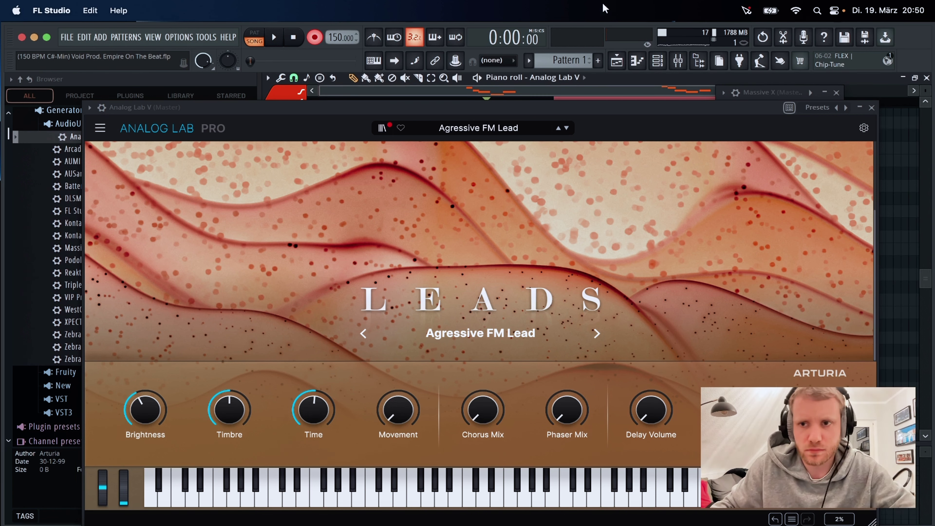
{"action": "left_click", "coordinate": [859, 107]}
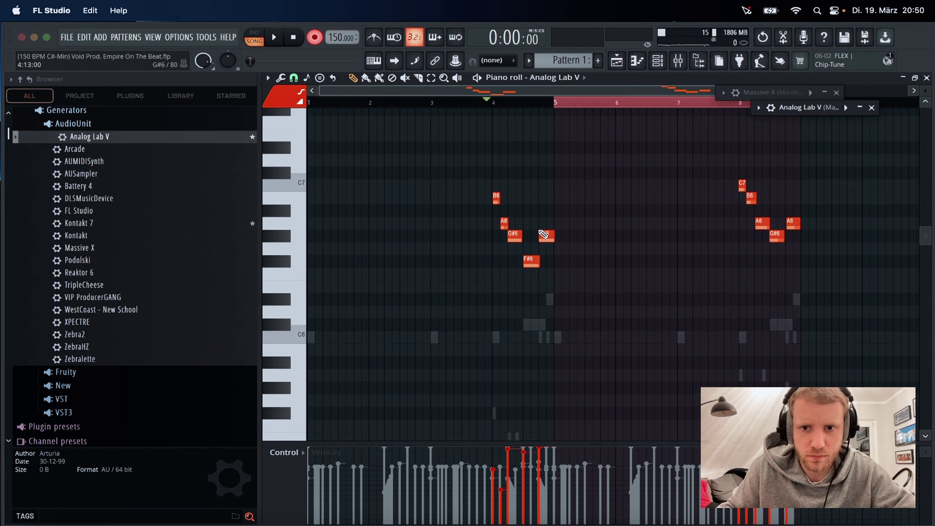
Raise the C7 note at the start of bar 8 to C#7, and play the part with recording disarmed.
{"action": "left_click_drag", "start_coordinate": [742, 261], "coordinate": [739, 247]}
{"action": "key", "text": "space"}
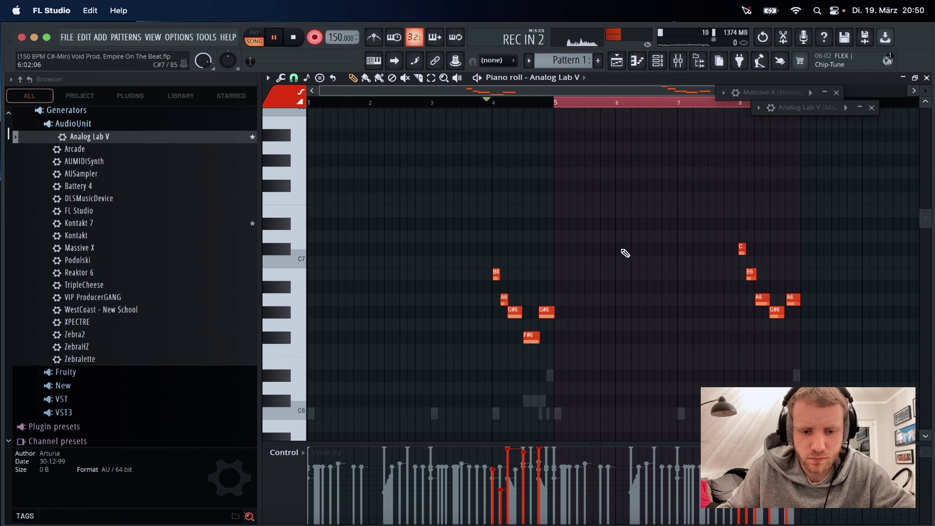
{"action": "key", "text": "r"}
Replace the recorded notes in bar 4 with short grid-aligned B6, A6, G#6, F#6 and G#6 notes.
{"action": "scroll", "coordinate": [504, 97], "scroll_direction": "up", "scroll_amount": 3}
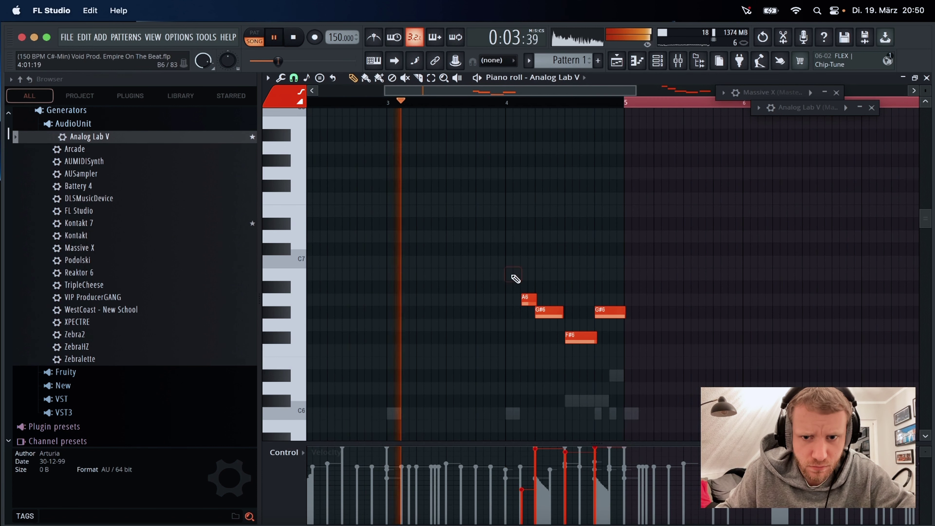
{"action": "right_click", "coordinate": [527, 300]}
{"action": "left_click", "coordinate": [525, 301]}
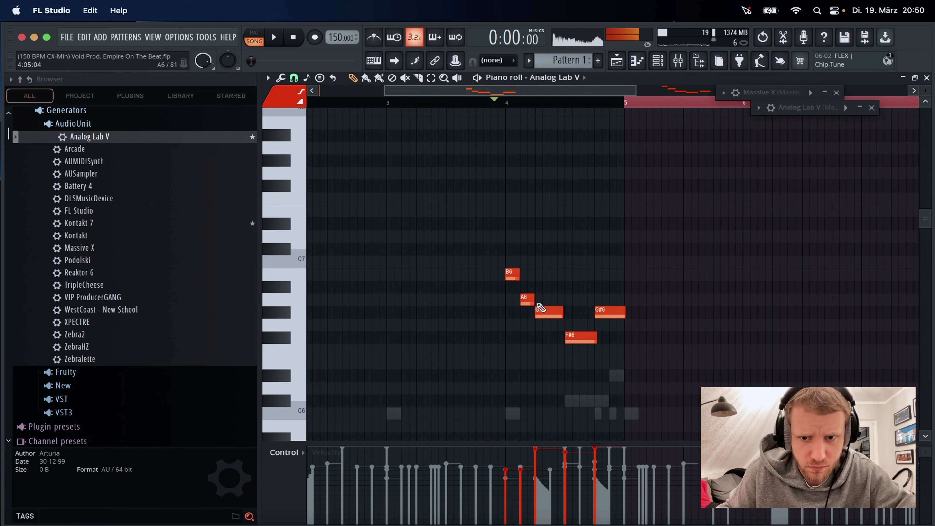
{"action": "right_click", "coordinate": [539, 314]}
{"action": "left_click", "coordinate": [539, 314]}
{"action": "right_click", "coordinate": [579, 340]}
{"action": "left_click", "coordinate": [571, 338]}
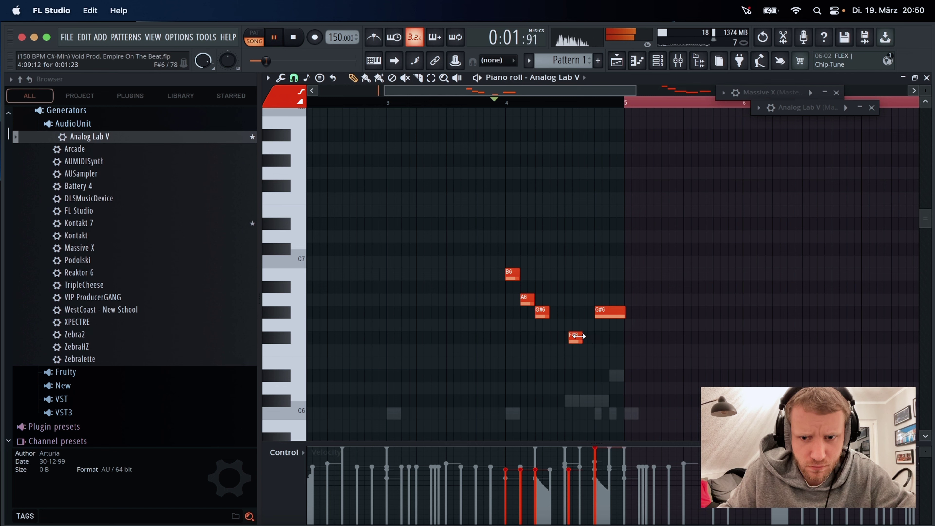
{"action": "right_click", "coordinate": [604, 314]}
{"action": "left_click", "coordinate": [603, 313]}
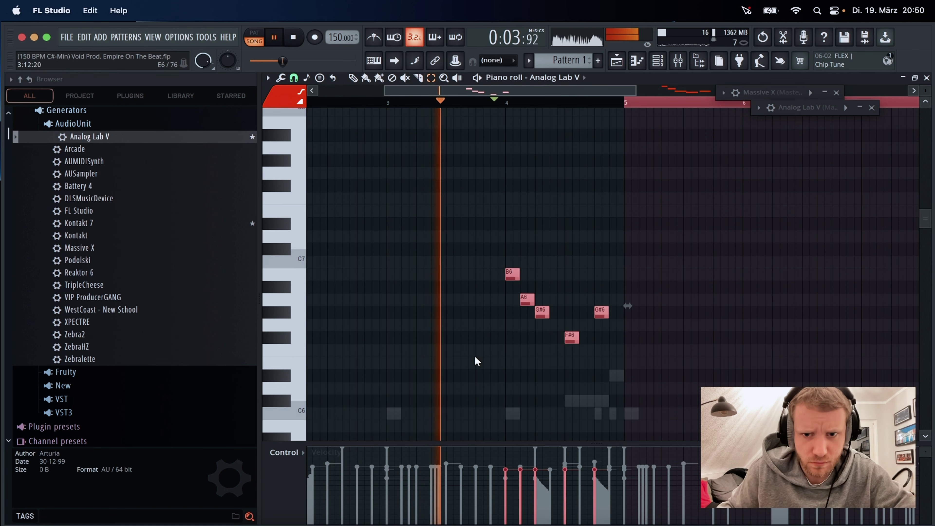
Apply quick legato to the bar 4 notes with the last G#6 ending at bar 5, and play the lead part.
{"action": "key", "text": "ctrl+l"}
{"action": "left_click_drag", "start_coordinate": [625, 294], "coordinate": [626, 320]}
{"action": "left_click", "coordinate": [637, 313], "text": "super"}
{"action": "right_click", "coordinate": [639, 316]}
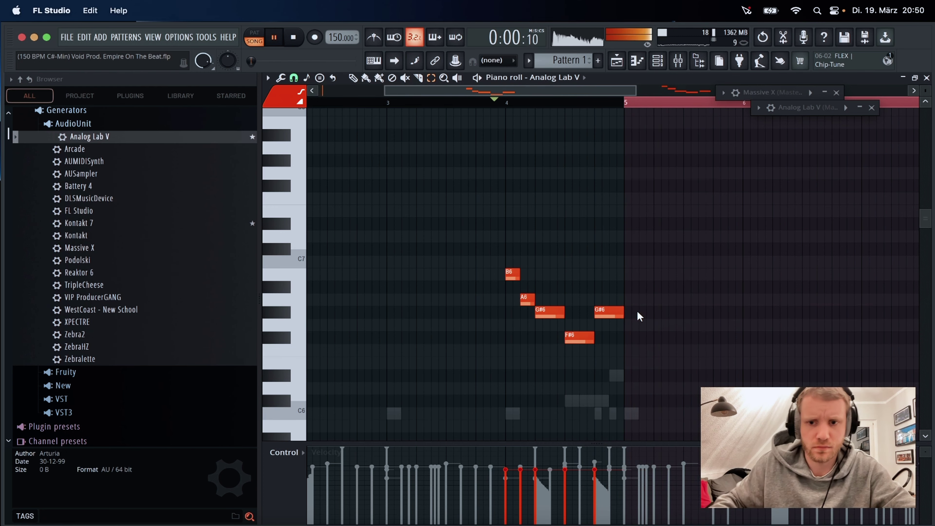
{"action": "left_click", "coordinate": [500, 106]}
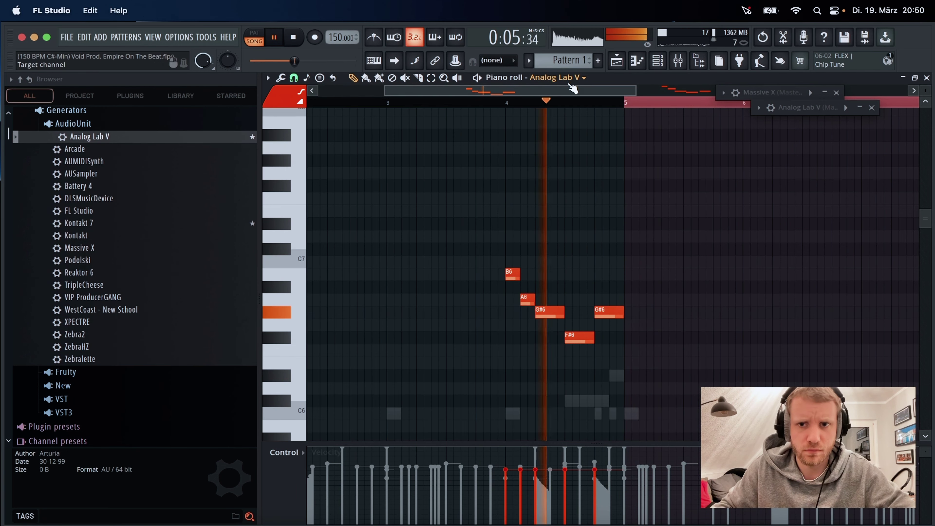
{"action": "left_click", "coordinate": [660, 106]}
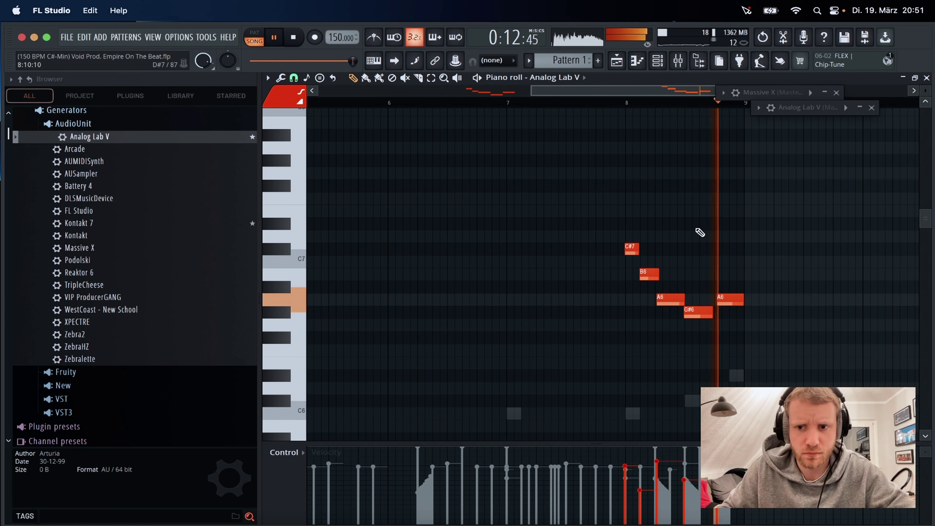
{"action": "key", "text": "space"}
Replace the recorded C#7 and B6 notes at the start of bar 8 with short grid-aligned ones.
{"action": "scroll", "coordinate": [498, 103], "scroll_direction": "left", "scroll_amount": 5}
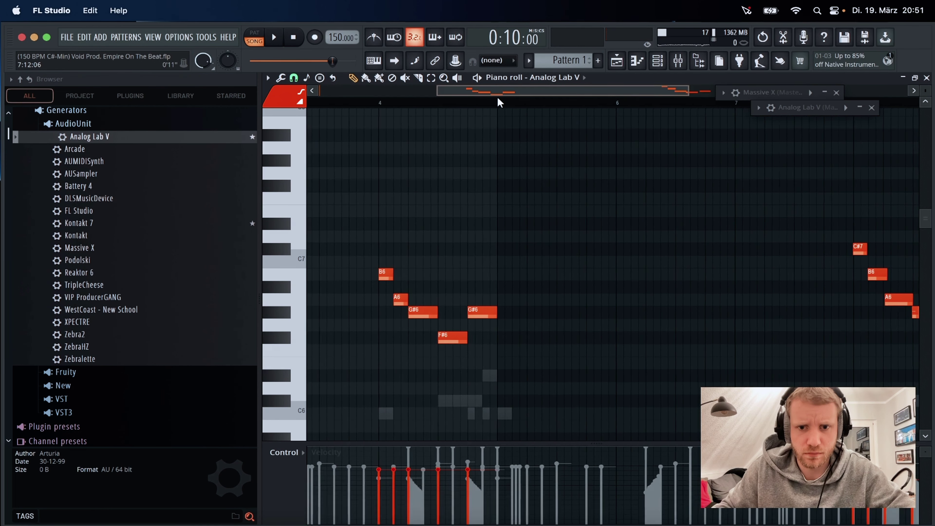
{"action": "scroll", "coordinate": [607, 108], "scroll_direction": "right", "scroll_amount": 5}
{"action": "left_click", "coordinate": [569, 249]}
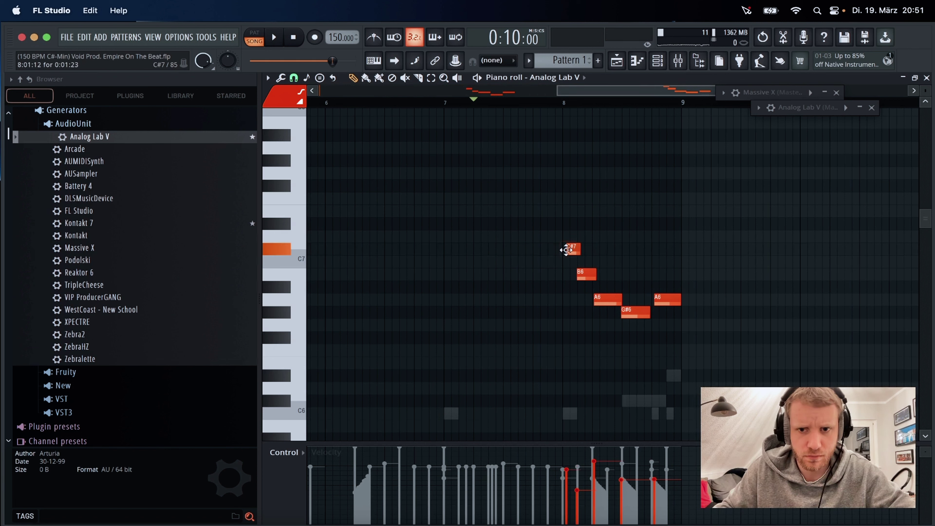
{"action": "left_click", "coordinate": [569, 249]}
{"action": "right_click", "coordinate": [585, 276]}
{"action": "left_click", "coordinate": [583, 274]}
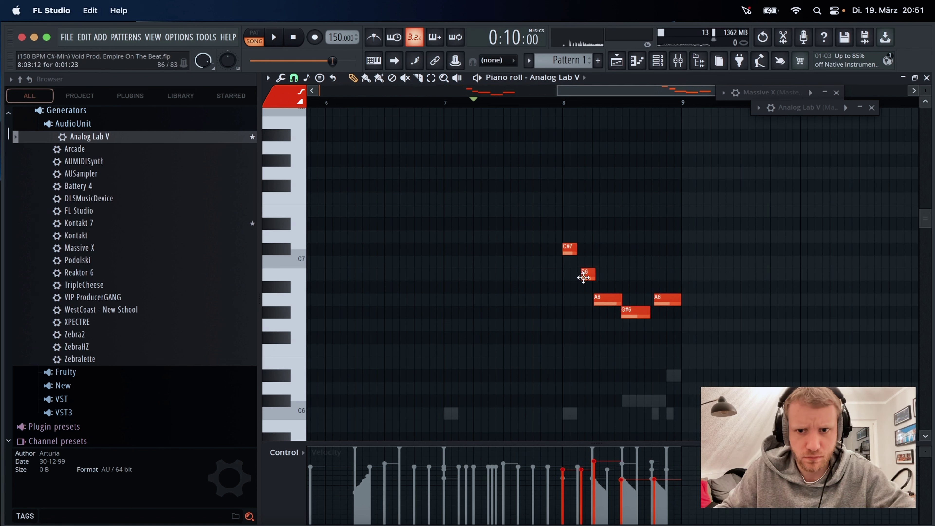
Redraw the remaining A6, G#6 and A6 notes of bar 8 on the grid, and apply quick legato to all five bar 8 notes.
{"action": "right_click", "coordinate": [604, 299]}
{"action": "left_click", "coordinate": [597, 299]}
{"action": "right_click", "coordinate": [629, 312]}
{"action": "left_click", "coordinate": [627, 313]}
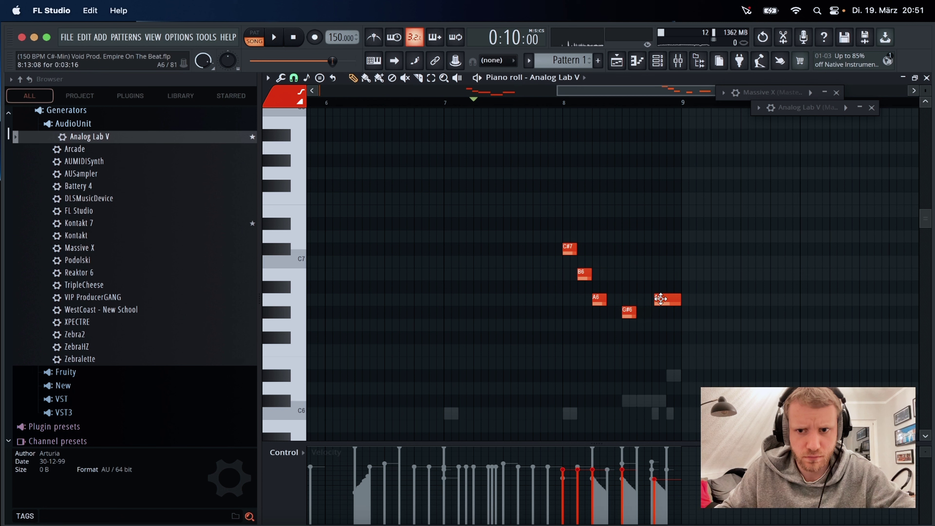
{"action": "right_click", "coordinate": [664, 299]}
{"action": "left_click", "coordinate": [655, 299]}
{"action": "left_click_drag", "start_coordinate": [675, 234], "coordinate": [550, 323]}
{"action": "key", "text": "super+l"}
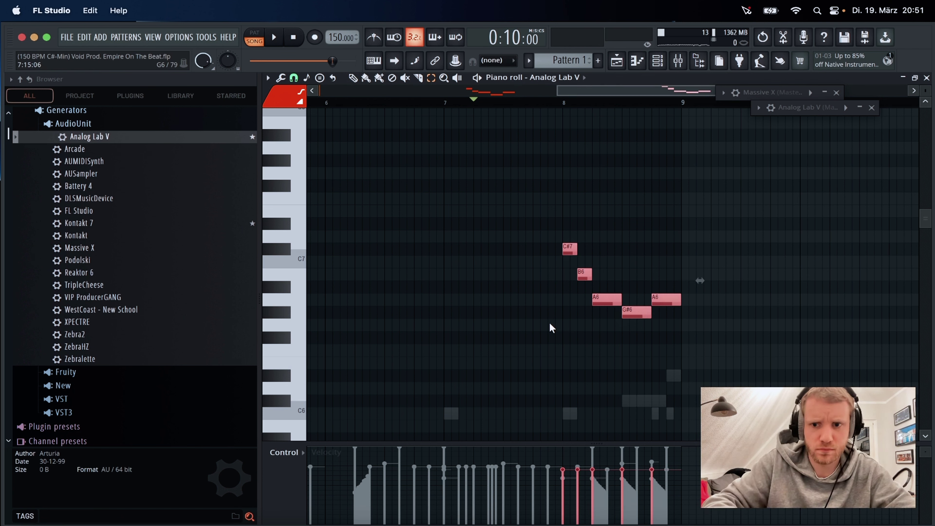
Play back the lead part and delete the recorded C#6 note at the start of bar 1.
{"action": "key", "text": "space"}
{"action": "left_click", "coordinate": [645, 206], "text": "super"}
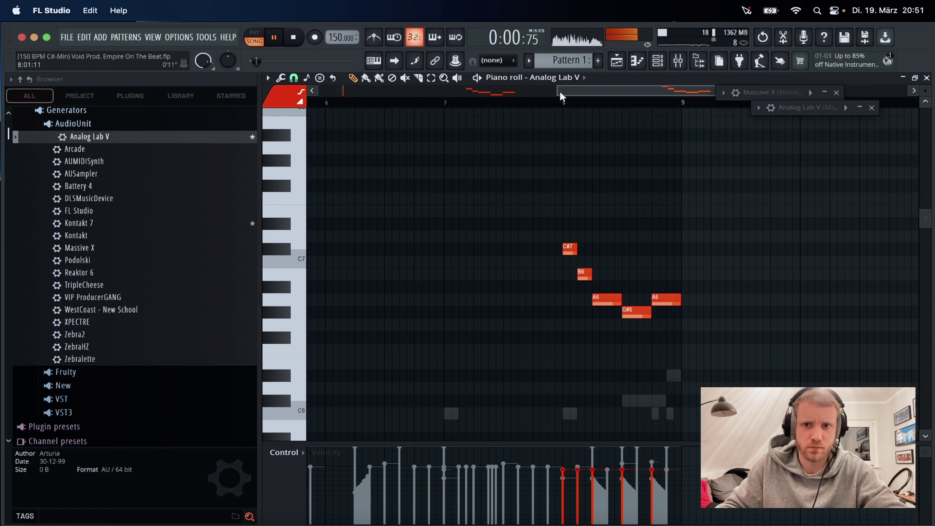
{"action": "left_click_drag", "start_coordinate": [558, 92], "coordinate": [326, 89]}
{"action": "key", "text": "space"}
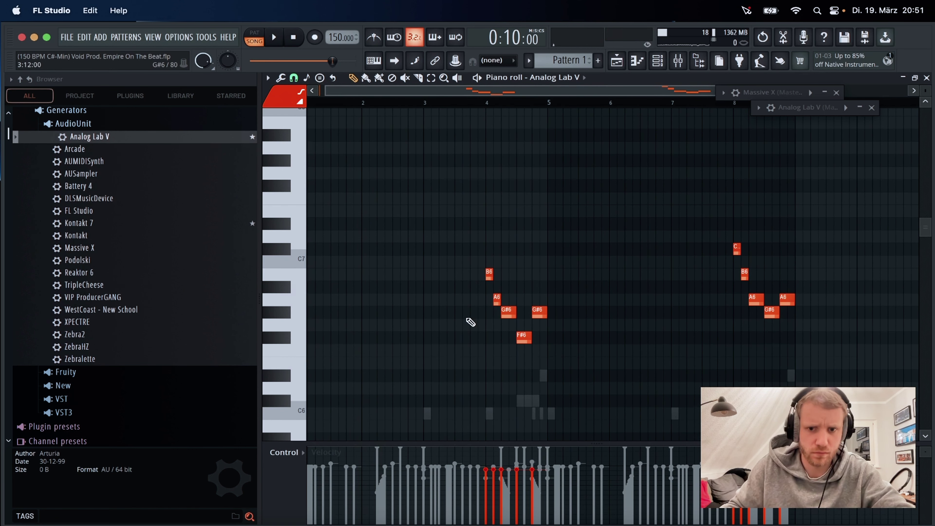
{"action": "scroll", "coordinate": [469, 322], "scroll_direction": "down", "scroll_amount": 2}
{"action": "mouse_move", "coordinate": [317, 338]}
{"action": "left_mouse_down"}
{"action": "mouse_move", "coordinate": [234, 375]}
{"action": "mouse_move", "coordinate": [225, 363]}
{"action": "left_mouse_up"}
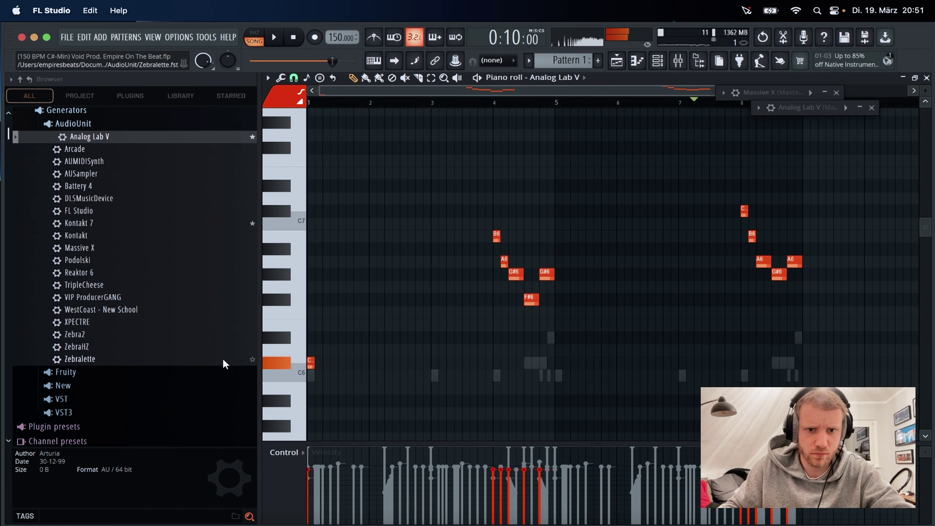
{"action": "key", "text": "space"}
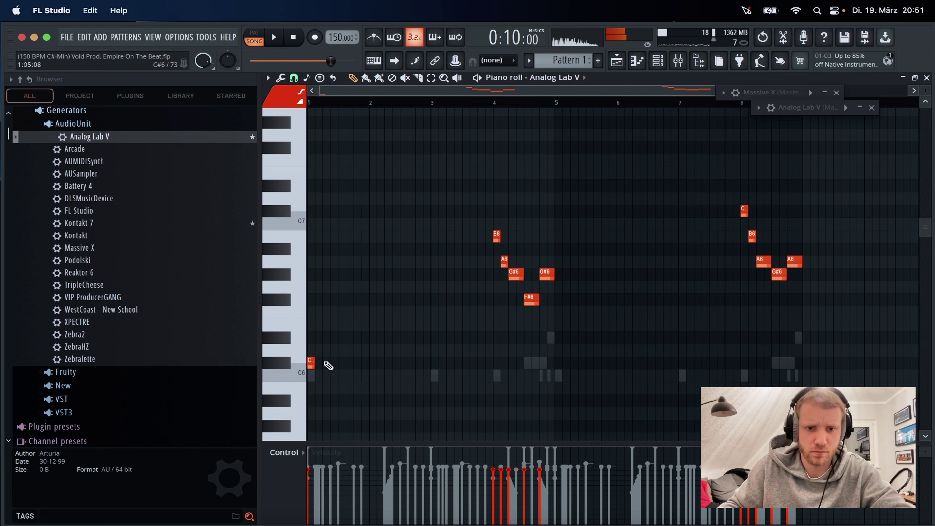
{"action": "right_click", "coordinate": [319, 364]}
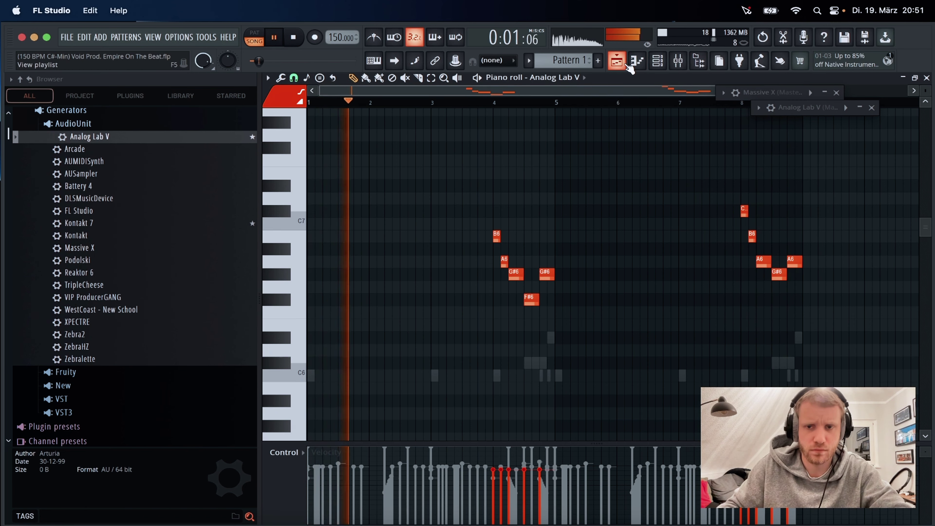
Show the channel rack and add a second Analog Lab V instrument below the existing channels.
{"action": "left_click", "coordinate": [622, 62]}
{"action": "left_click", "coordinate": [662, 65]}
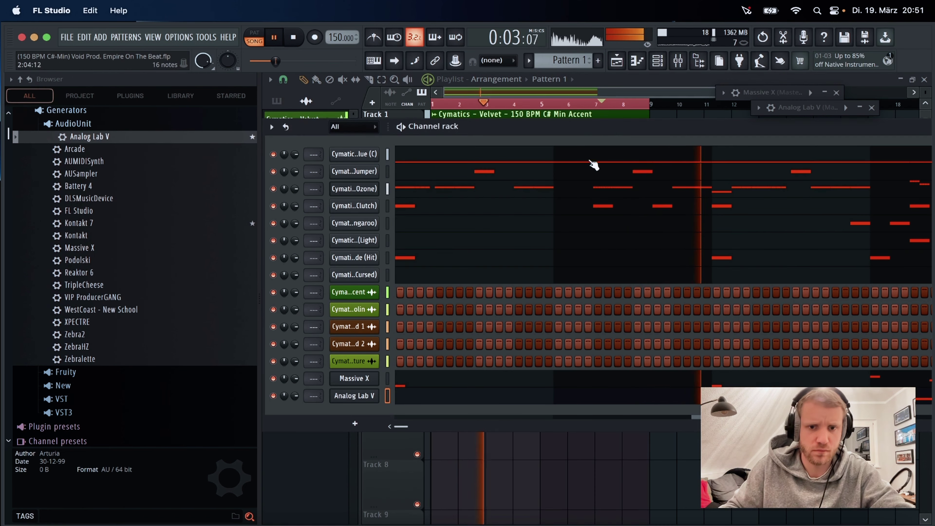
{"action": "key", "text": "space"}
{"action": "left_click_drag", "start_coordinate": [90, 136], "coordinate": [333, 426]}
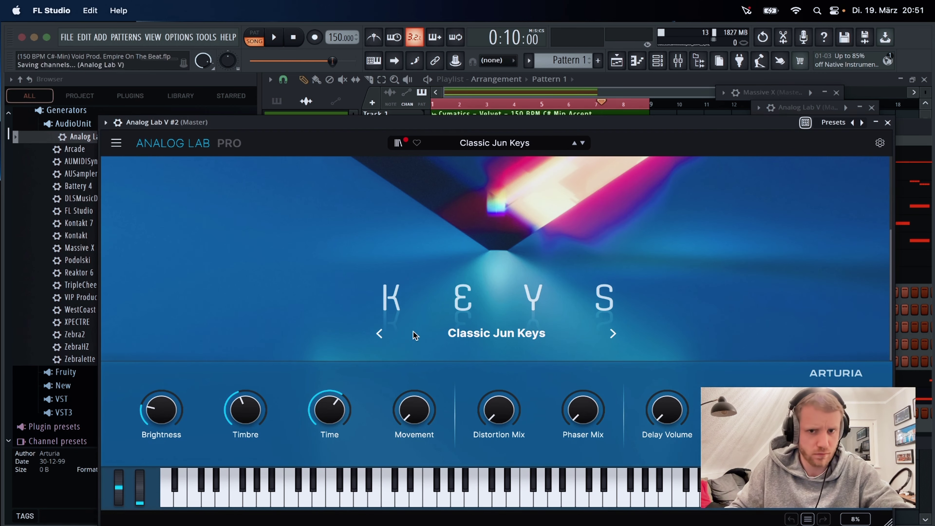
Audition the Lead presets A Virus Among, Acidid Prophecy, Aftertouch Lead and Agressive FM Lead in the new Analog Lab V.
{"action": "left_click", "coordinate": [478, 145]}
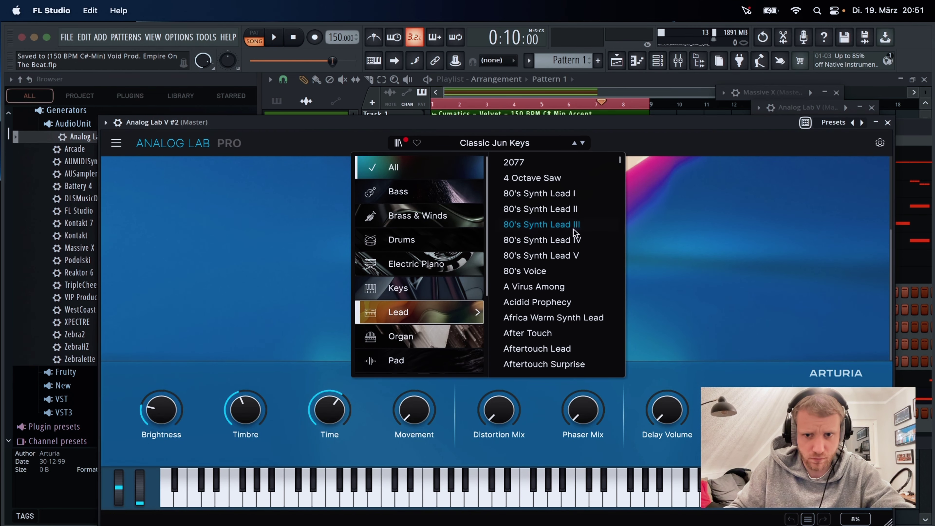
{"action": "left_click", "coordinate": [572, 291]}
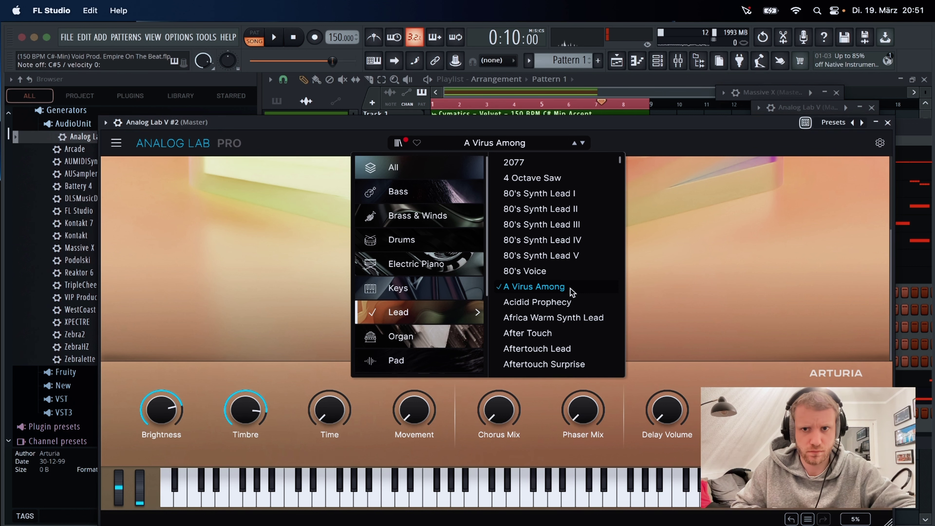
{"action": "left_click", "coordinate": [566, 301]}
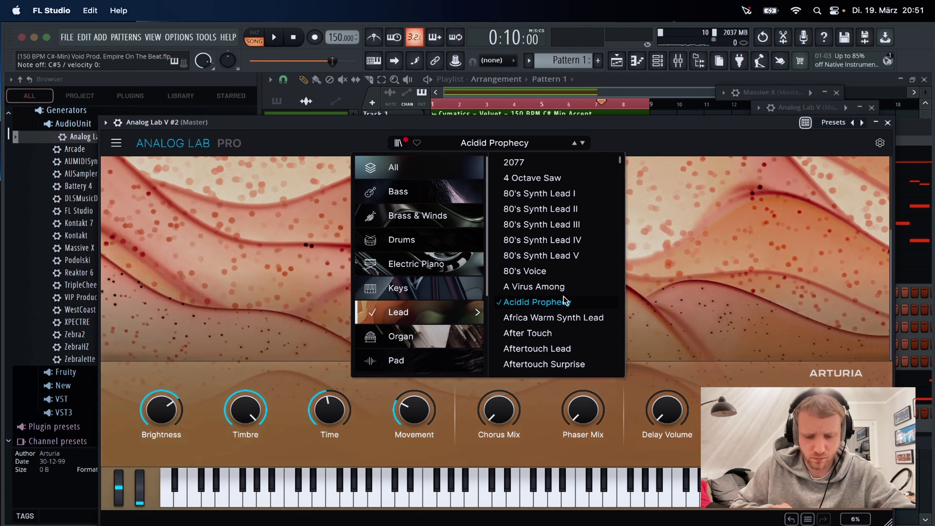
{"action": "left_click", "coordinate": [593, 351]}
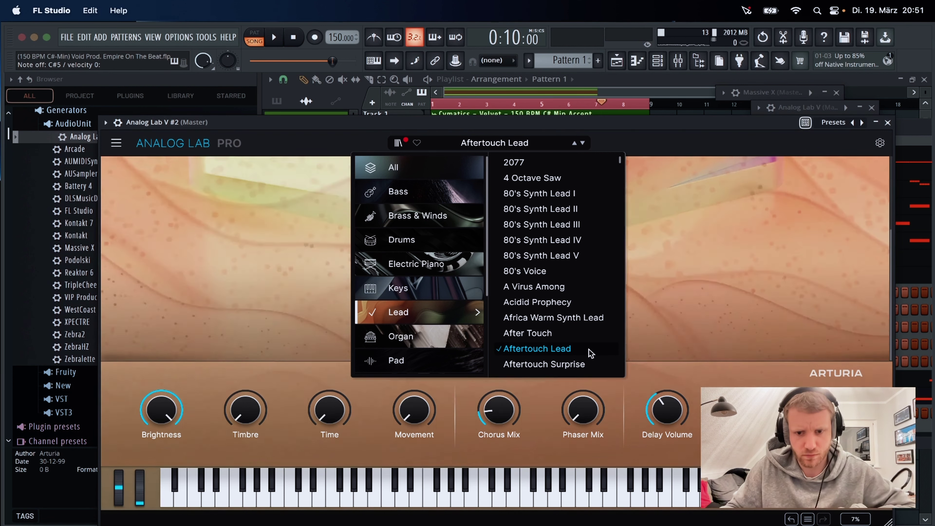
{"action": "scroll", "coordinate": [591, 353], "scroll_direction": "down", "scroll_amount": 1}
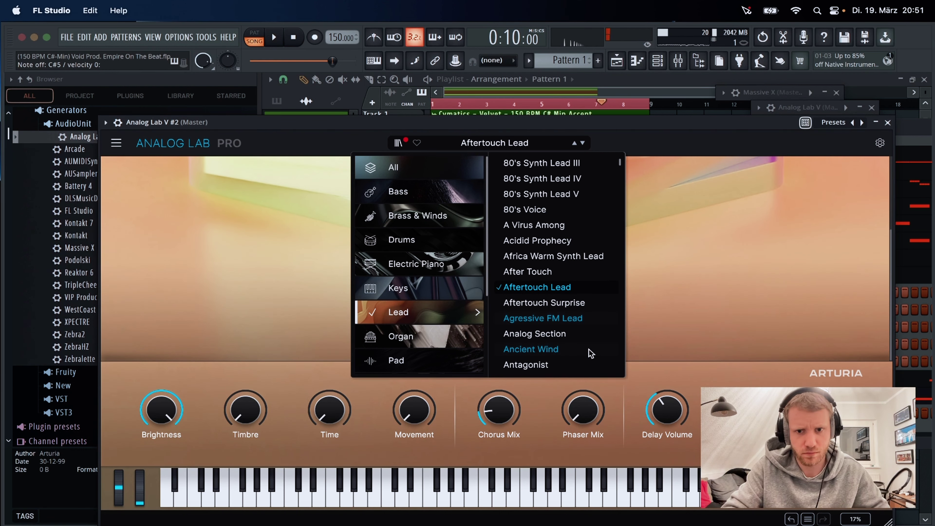
{"action": "left_click", "coordinate": [591, 353]}
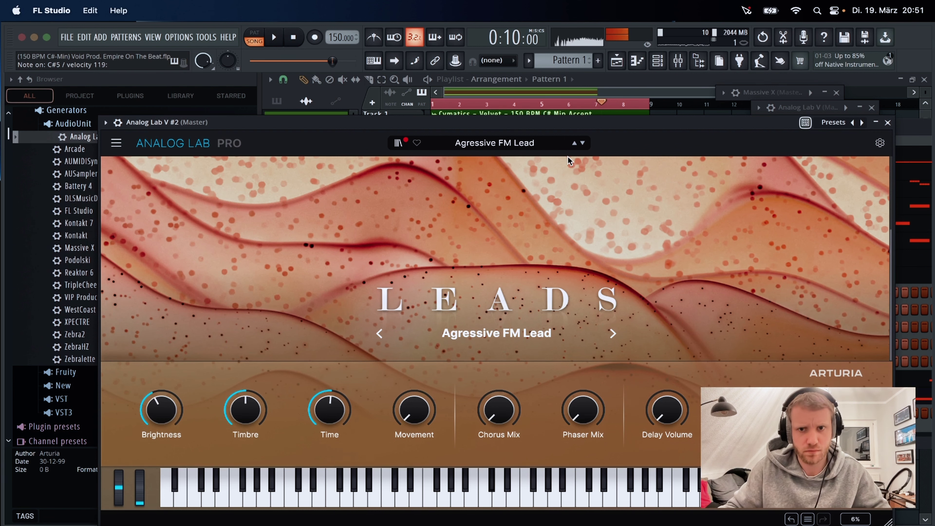
Audition further Lead presets from Analog Section onward, try Any Synth You Like against the beat, and load Baby Dragon Punch.
{"action": "left_click", "coordinate": [582, 143]}
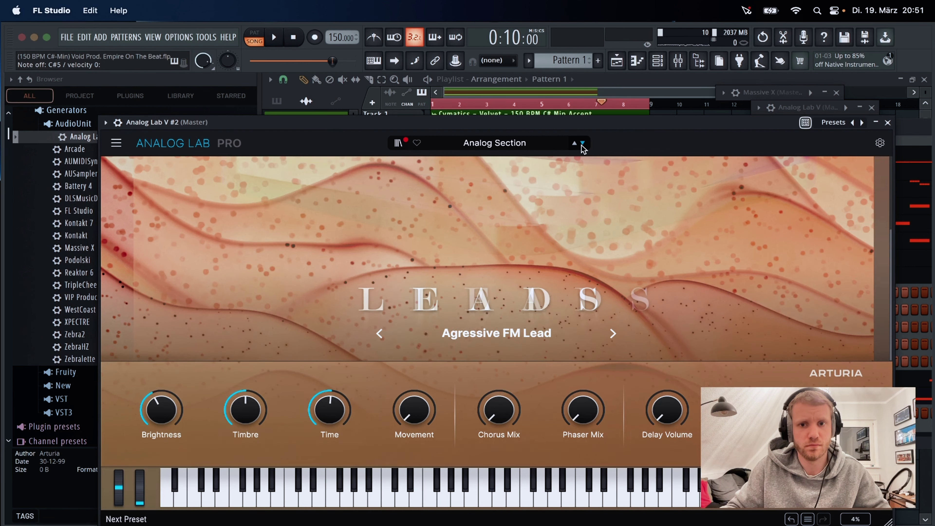
{"action": "left_click", "coordinate": [583, 143]}
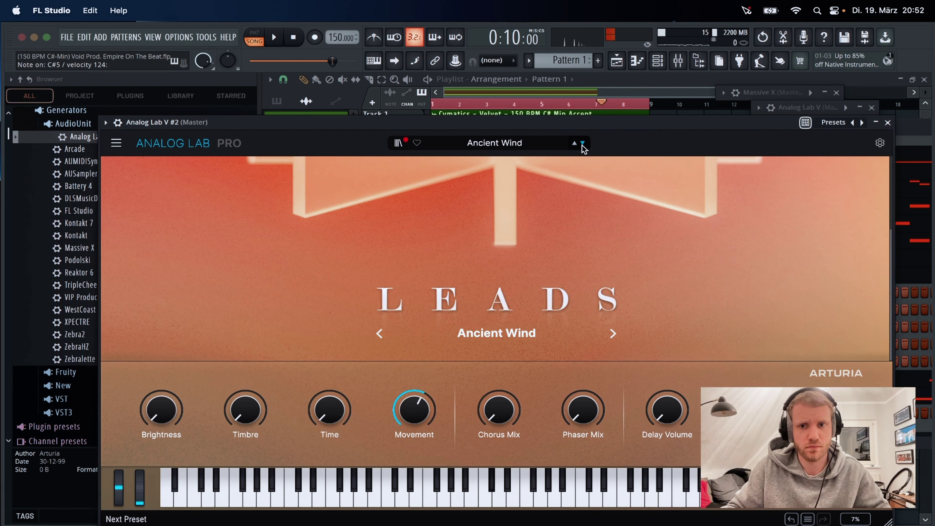
{"action": "left_click", "coordinate": [583, 143]}
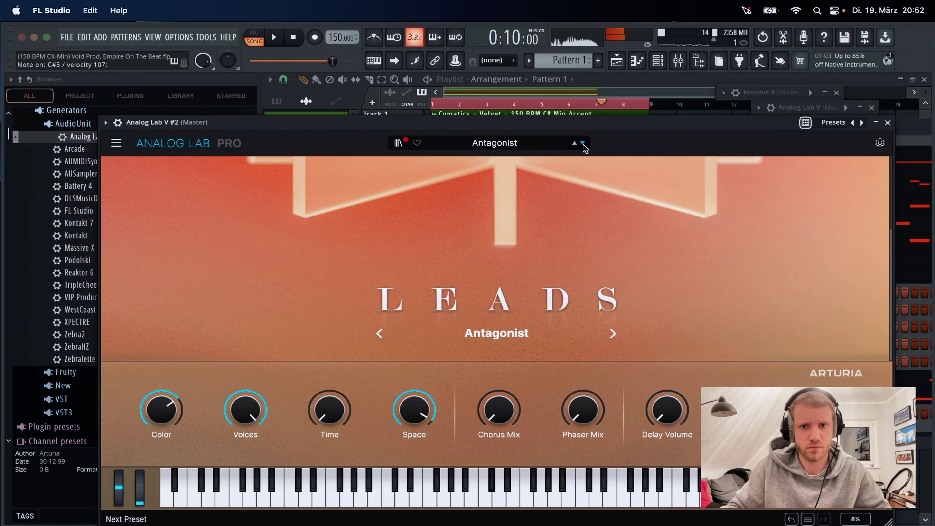
{"action": "left_click", "coordinate": [582, 144]}
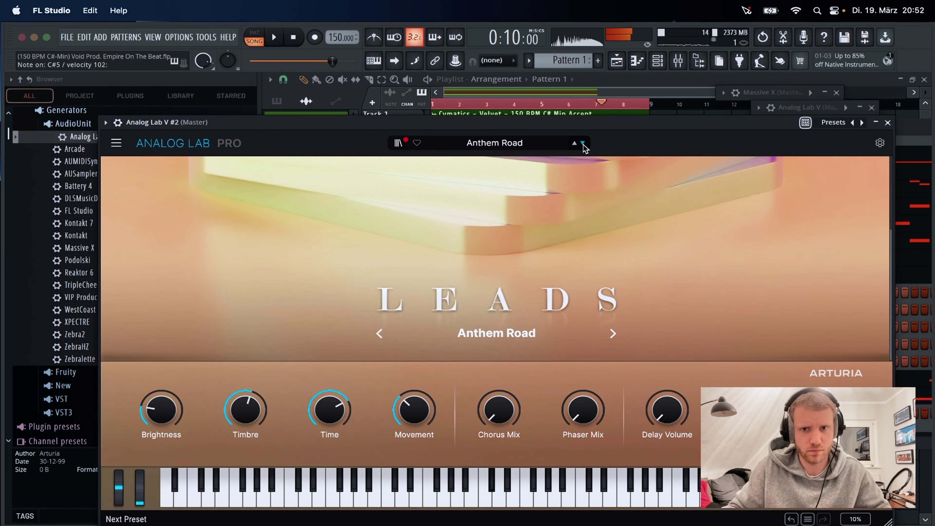
{"action": "left_click", "coordinate": [582, 144]}
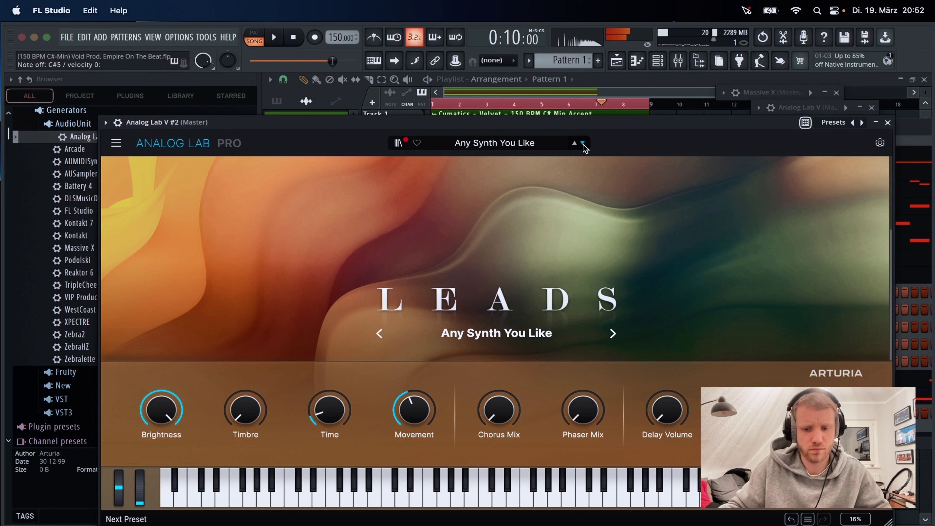
{"action": "key", "text": "space"}
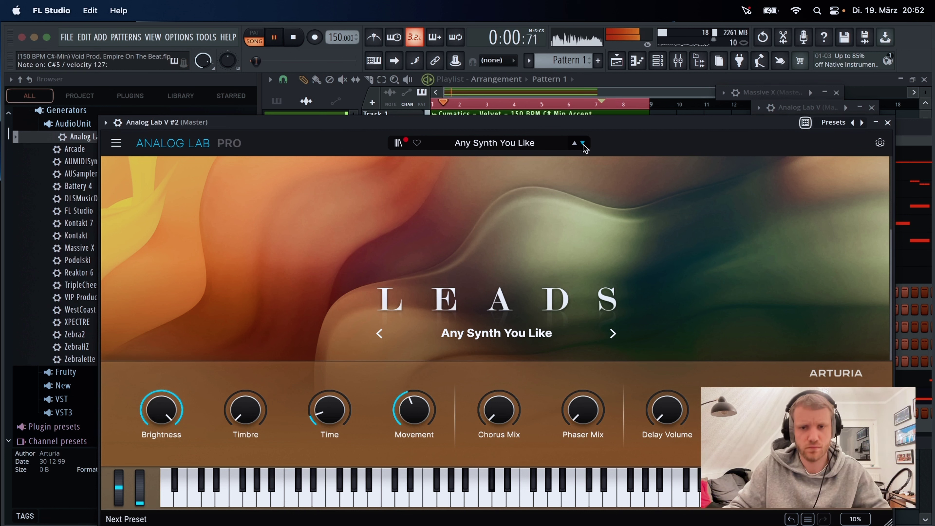
{"action": "left_click", "coordinate": [582, 144]}
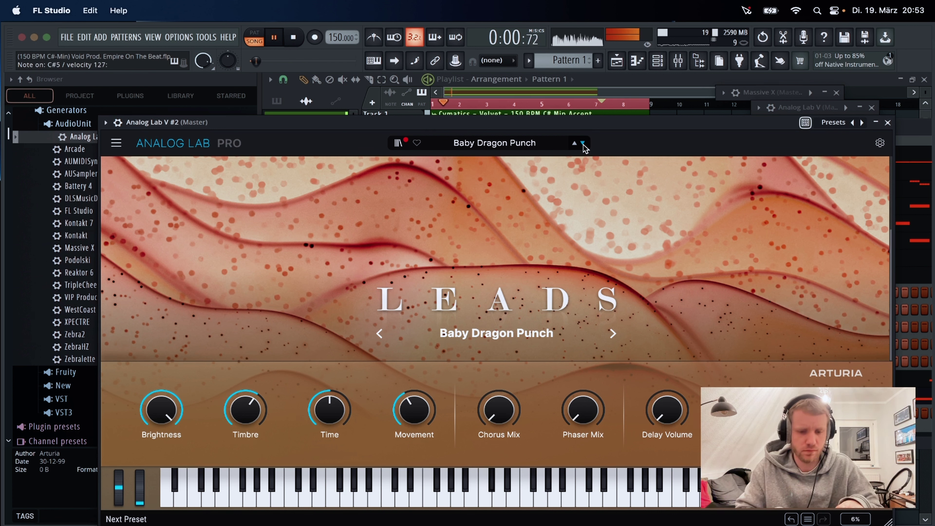
{"action": "key", "text": "space"}
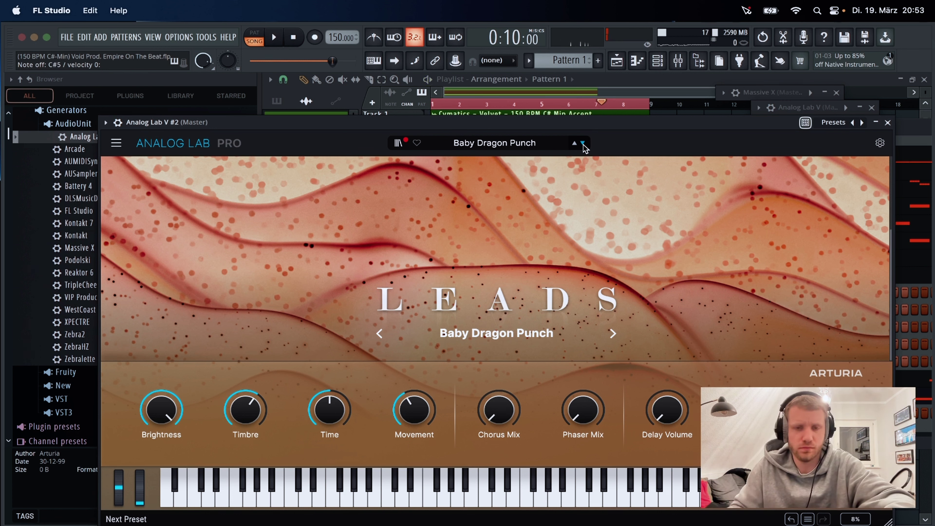
Record a sustained Baby Dragon Punch part from the start of the song, and open its notes in the piano roll.
{"action": "left_click_drag", "start_coordinate": [332, 61], "coordinate": [253, 62]}
{"action": "key", "text": "r"}
{"action": "key", "text": "space"}
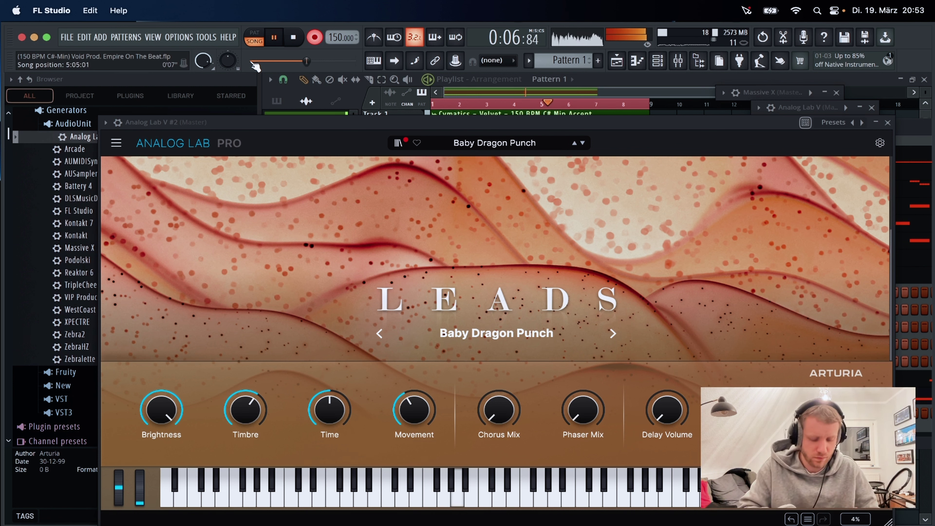
{"action": "key", "text": "space"}
{"action": "left_click", "coordinate": [875, 122]}
{"action": "key", "text": "F7"}
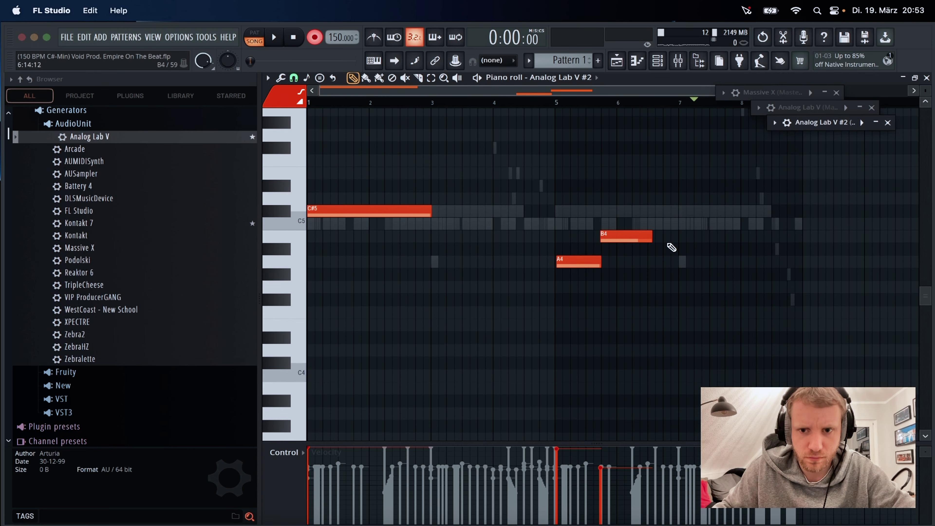
Delete the recorded A4 and B4 notes in bars 5 and 6, leaving only the opening C#5.
{"action": "right_click", "coordinate": [586, 264]}
{"action": "left_click_drag", "start_coordinate": [617, 239], "coordinate": [571, 239]}
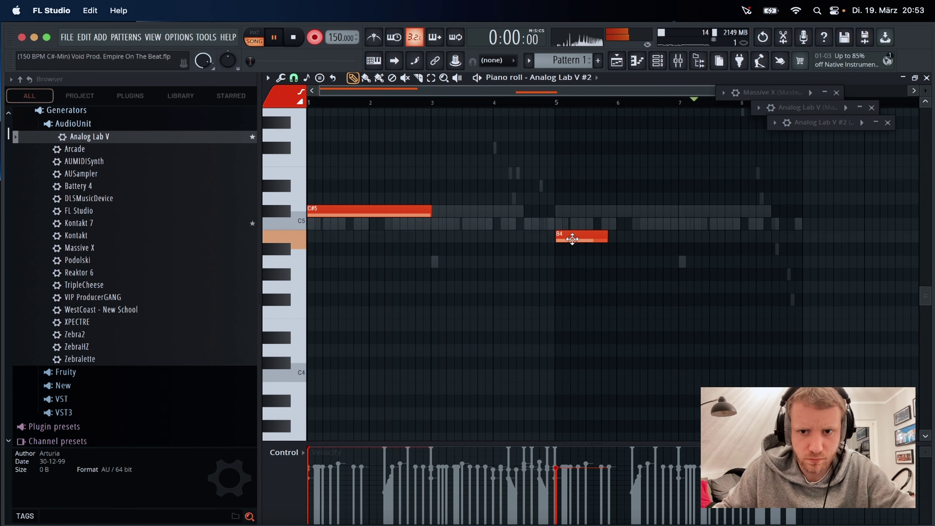
{"action": "right_click", "coordinate": [586, 240]}
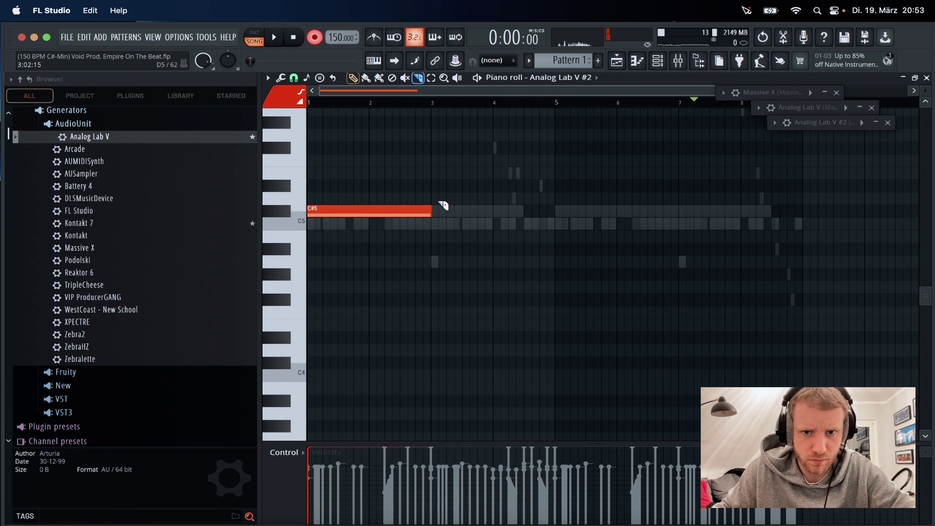
{"action": "key", "text": "p"}
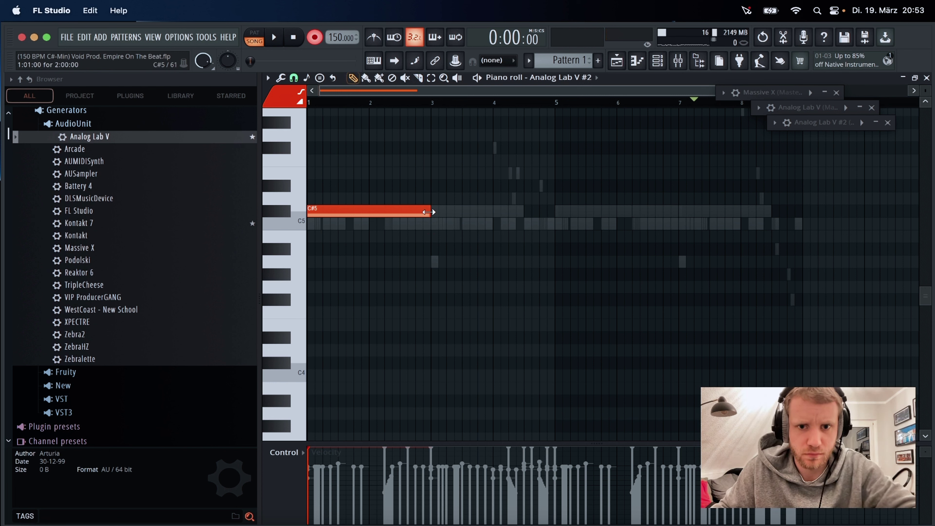
Use the bar 1 C#5 as the length for a new two-bar B4 note at bar 5, and play the part.
{"action": "left_click", "coordinate": [422, 211], "text": "super"}
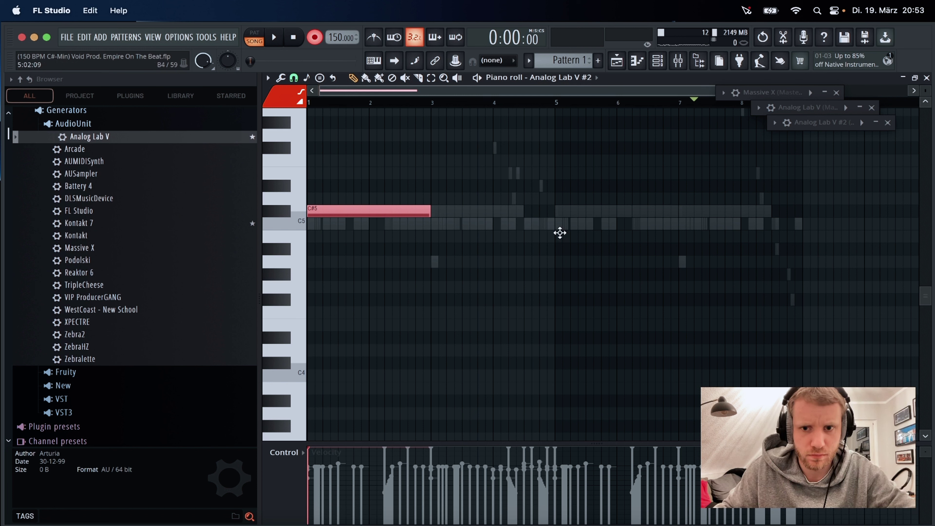
{"action": "left_click", "coordinate": [554, 235]}
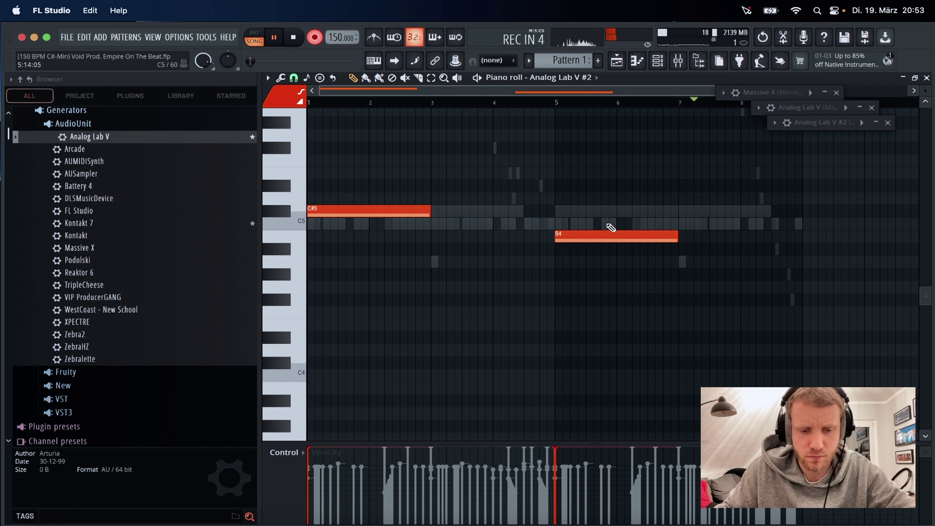
{"action": "key", "text": "space"}
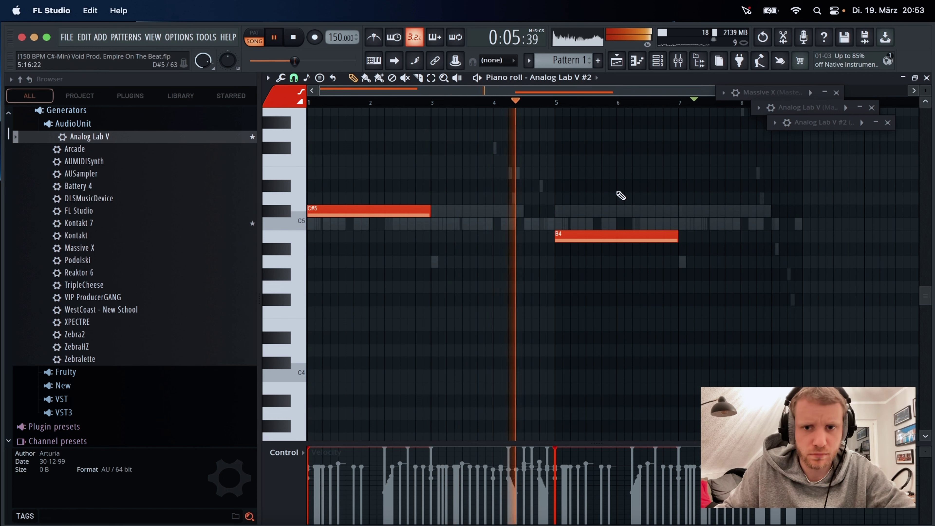
Try the two-bar note at bar 5 on D#5, D5 and A4 during playback.
{"action": "left_click_drag", "start_coordinate": [572, 236], "coordinate": [571, 186]}
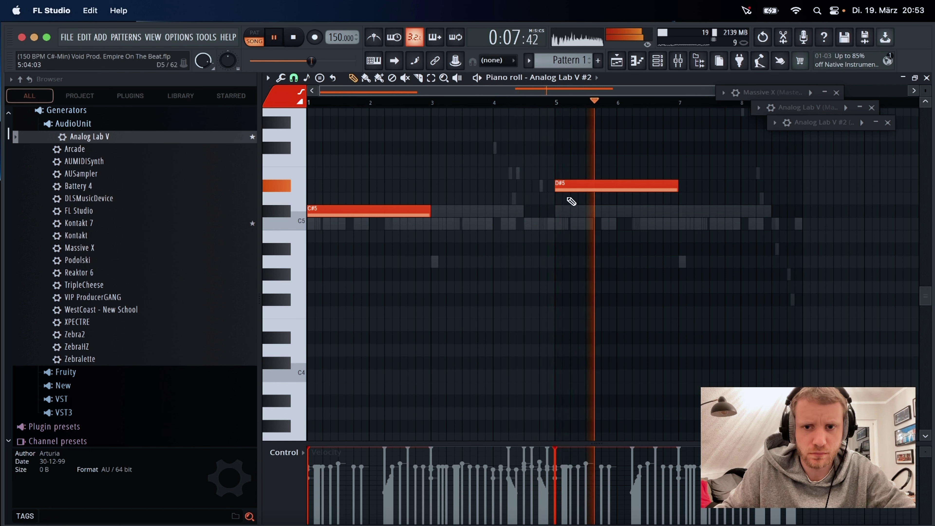
{"action": "left_click_drag", "start_coordinate": [572, 185], "coordinate": [567, 205]}
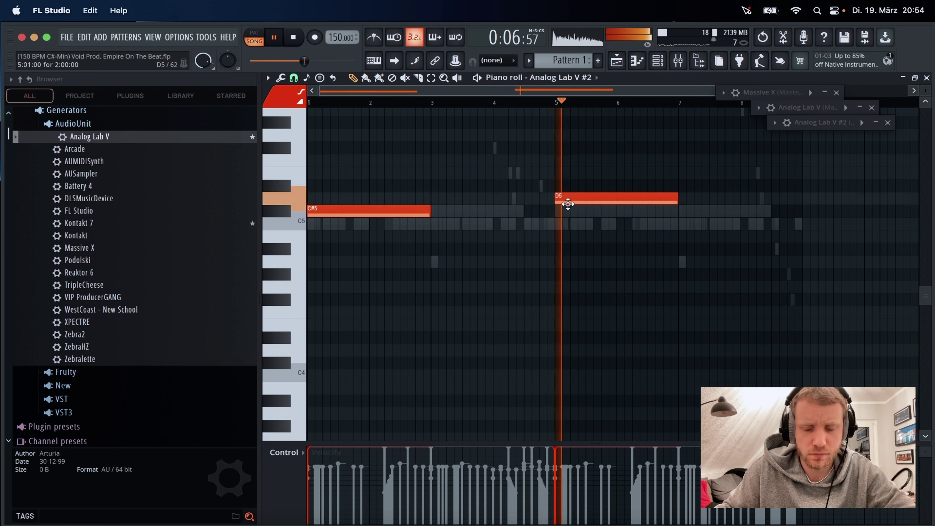
{"action": "key", "text": "space"}
{"action": "left_click_drag", "start_coordinate": [567, 205], "coordinate": [575, 265]}
{"action": "key", "text": "space"}
{"action": "key", "text": "space"}
{"action": "key", "text": "space"}
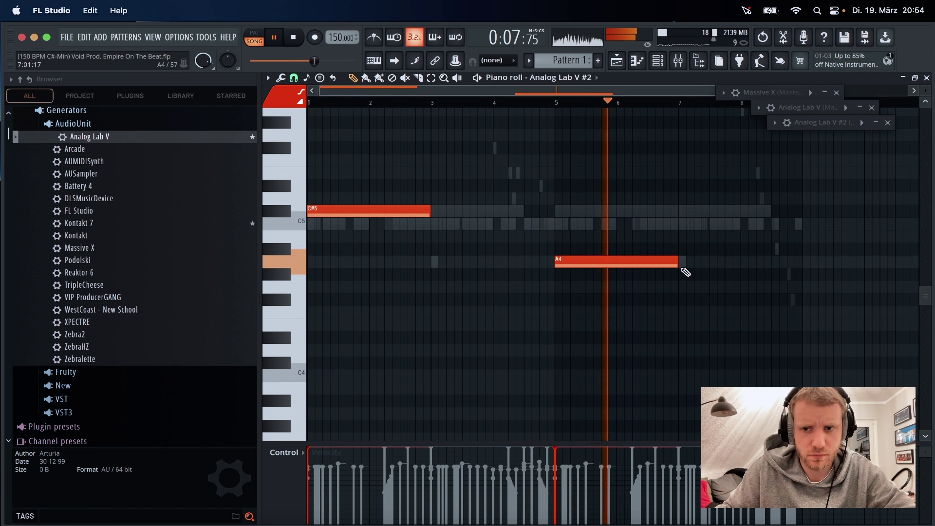
Transpose the bar 5 note through C#5 and C#4 to G#4, and try an extra D#5 note above it.
{"action": "left_click_drag", "start_coordinate": [642, 260], "coordinate": [632, 209]}
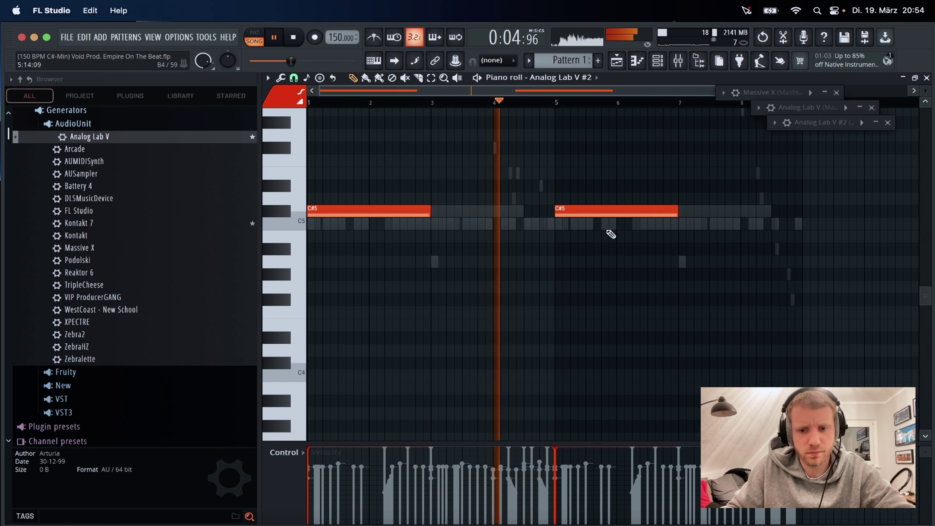
{"action": "left_click_drag", "start_coordinate": [612, 211], "coordinate": [613, 362]}
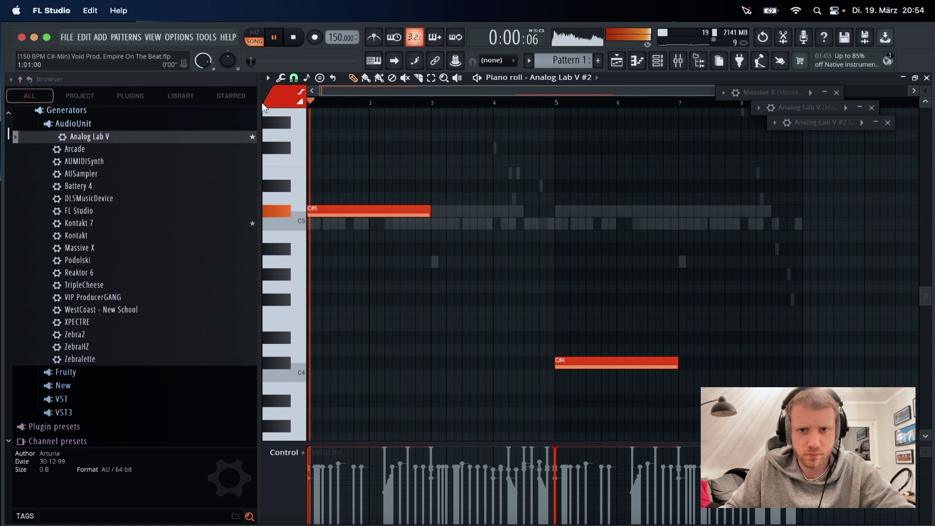
{"action": "left_click_drag", "start_coordinate": [579, 361], "coordinate": [582, 272]}
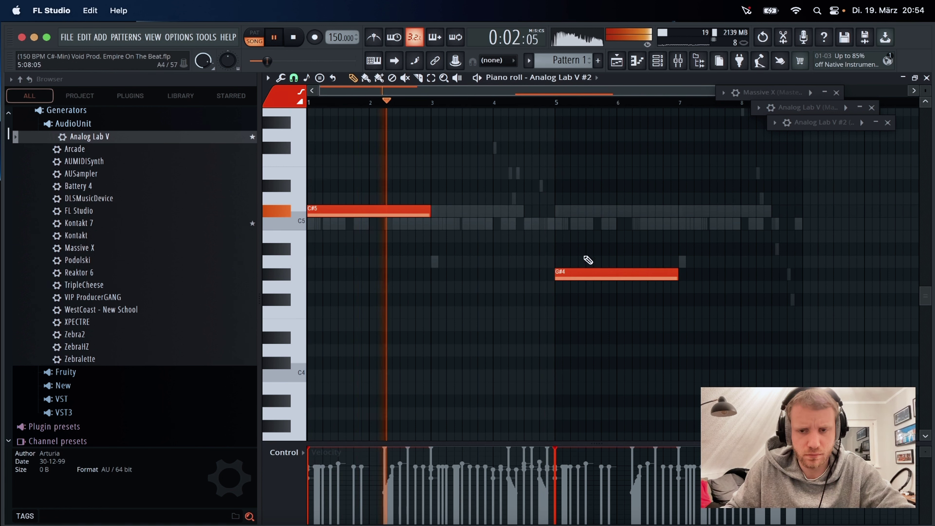
{"action": "left_click", "coordinate": [550, 185]}
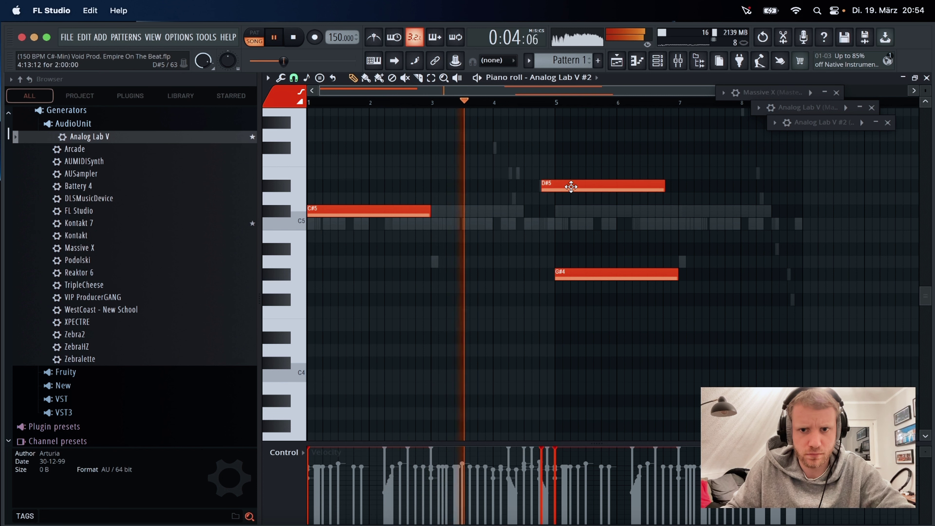
{"action": "right_click", "coordinate": [571, 186]}
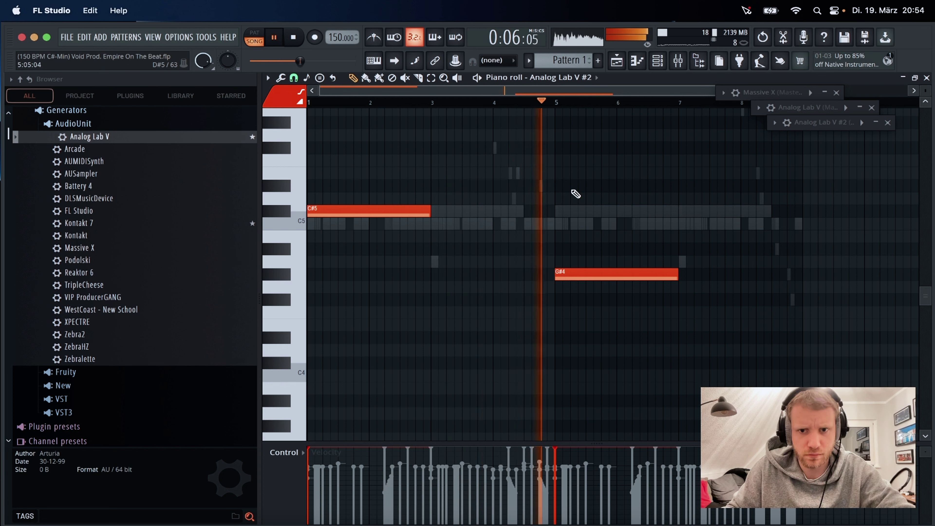
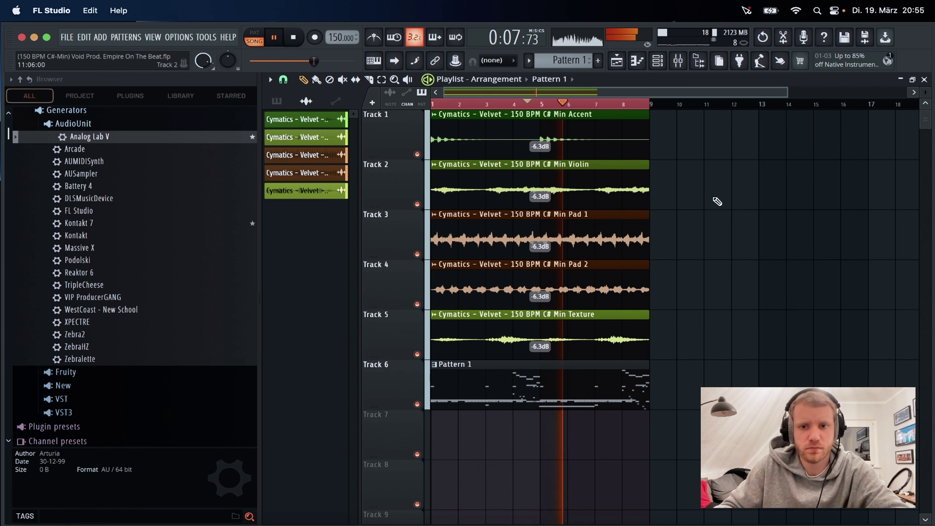
Play the eight-bar loop and select all the clips on Tracks 1 to 6.
{"action": "key", "text": "space"}
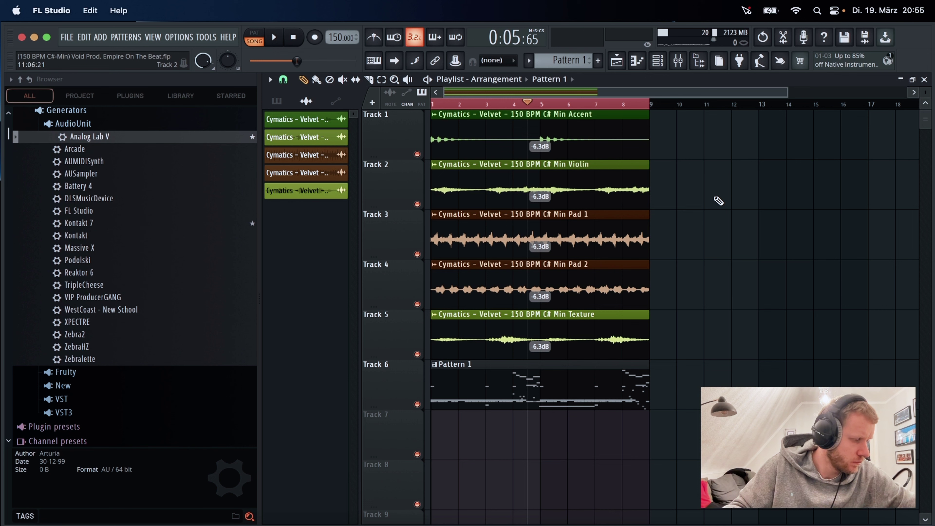
{"action": "key", "text": "space"}
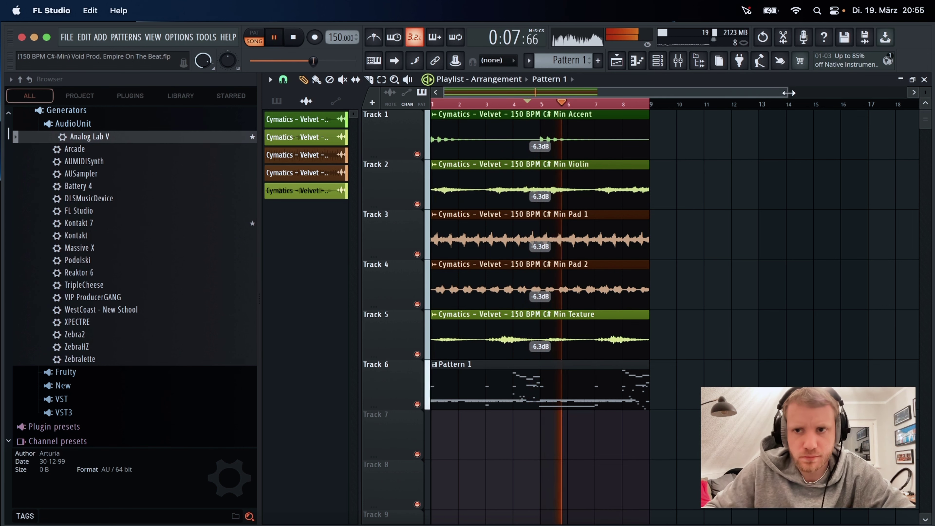
{"action": "left_click_drag", "start_coordinate": [786, 92], "coordinate": [892, 93]}
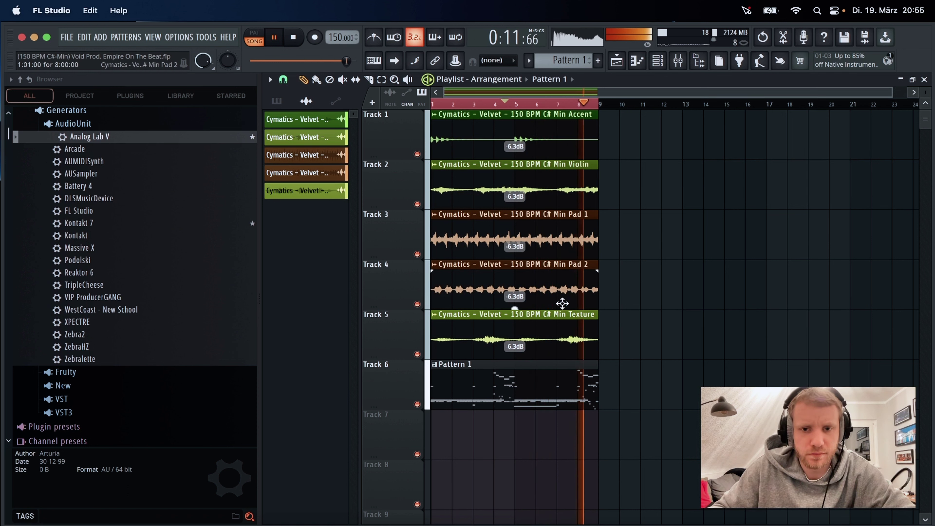
{"action": "left_click_drag", "start_coordinate": [638, 139], "coordinate": [458, 457]}
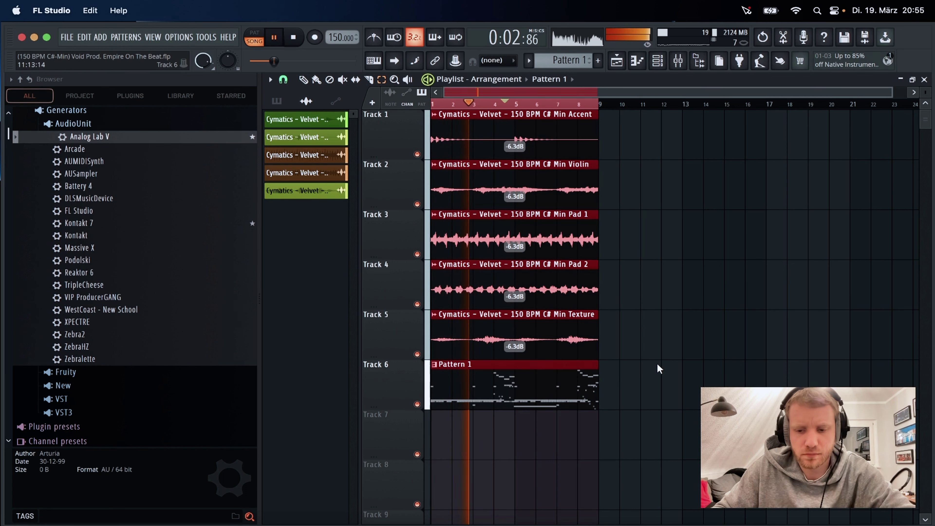
Assign the five Velvet loops, Massive X and both Analog Lab V channels to mixer tracks 1–8 and route those tracks to Insert 9 only.
{"action": "left_click", "coordinate": [658, 61]}
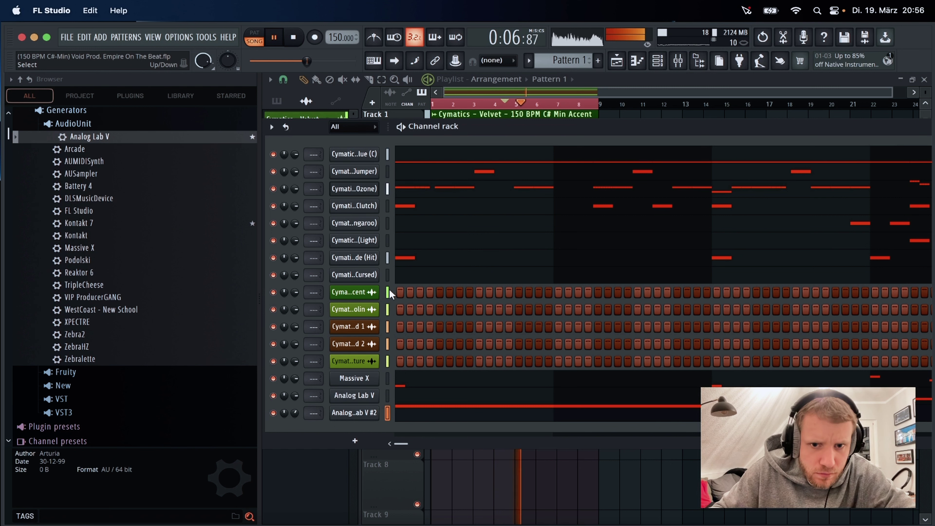
{"action": "left_click_drag", "start_coordinate": [387, 290], "coordinate": [397, 427]}
{"action": "key", "text": "super+l"}
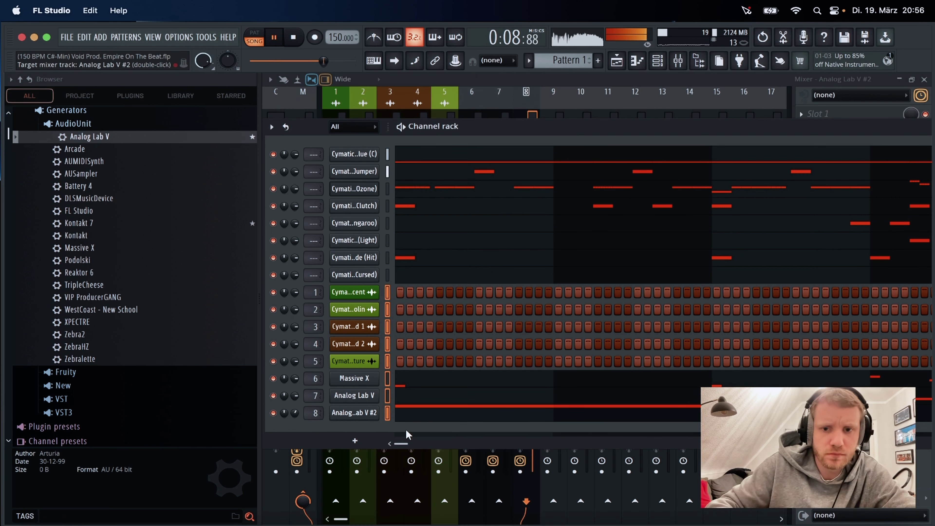
{"action": "left_click", "coordinate": [500, 84]}
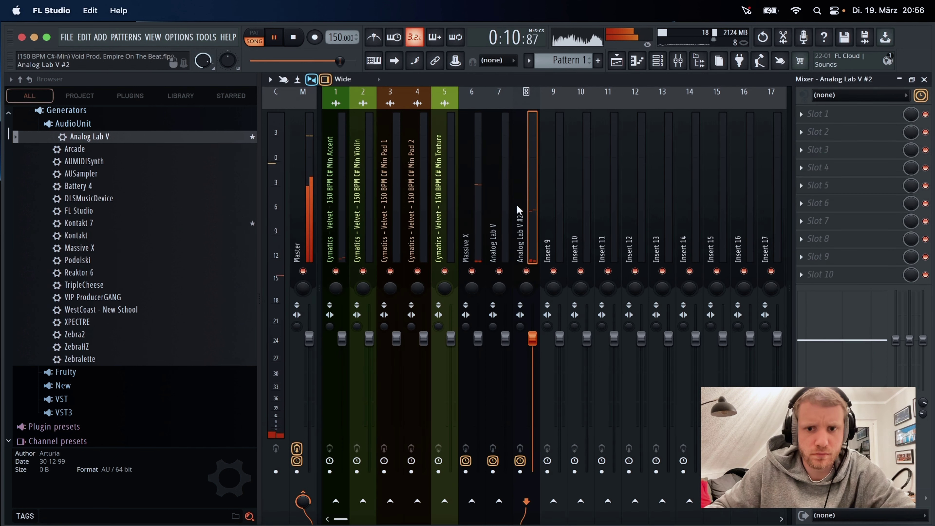
{"action": "left_click_drag", "start_coordinate": [519, 210], "coordinate": [338, 234]}
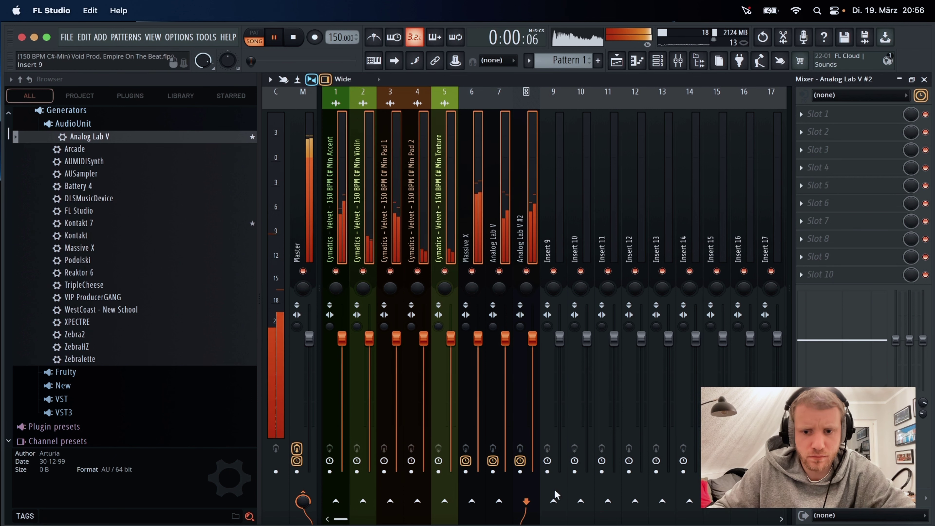
{"action": "right_click", "coordinate": [553, 501]}
{"action": "left_click", "coordinate": [588, 489]}
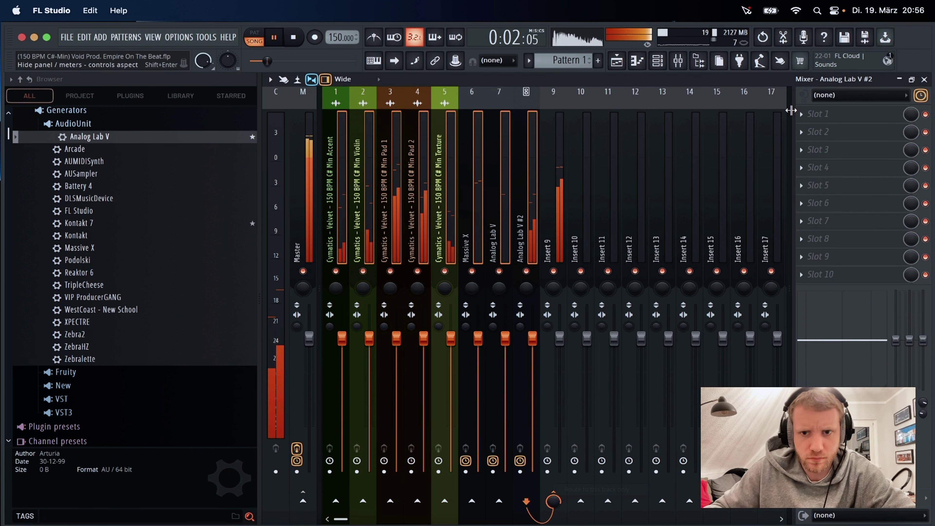
Assign the snare, hi-hat, kick, open hat, ride and percussion channels to mixer tracks 10–16 and route those tracks to Insert 17.
{"action": "left_click", "coordinate": [657, 61]}
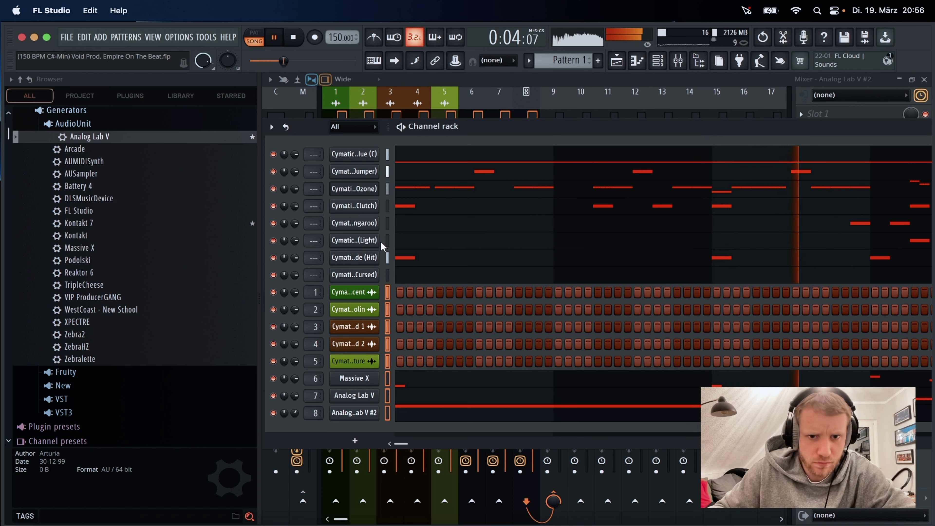
{"action": "left_click", "coordinate": [374, 159]}
{"action": "left_click", "coordinate": [673, 166]}
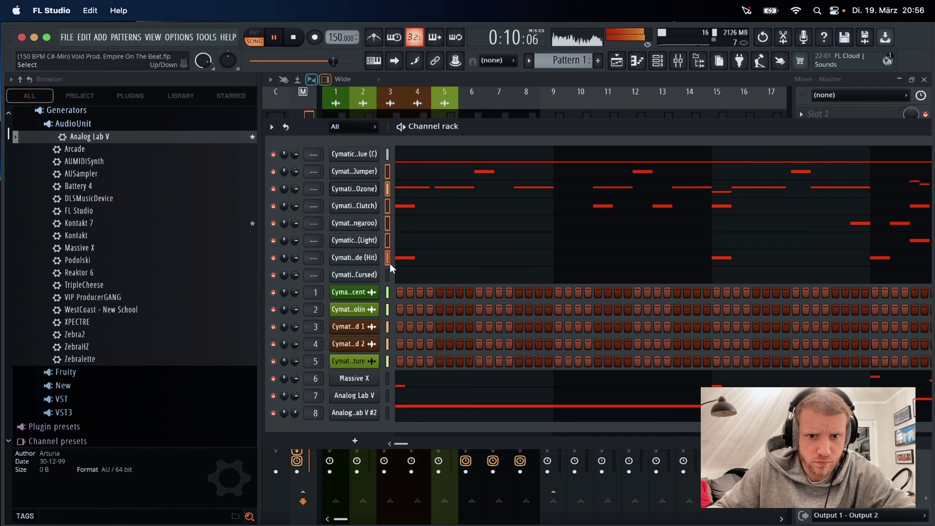
{"action": "key", "text": "ctrl+l"}
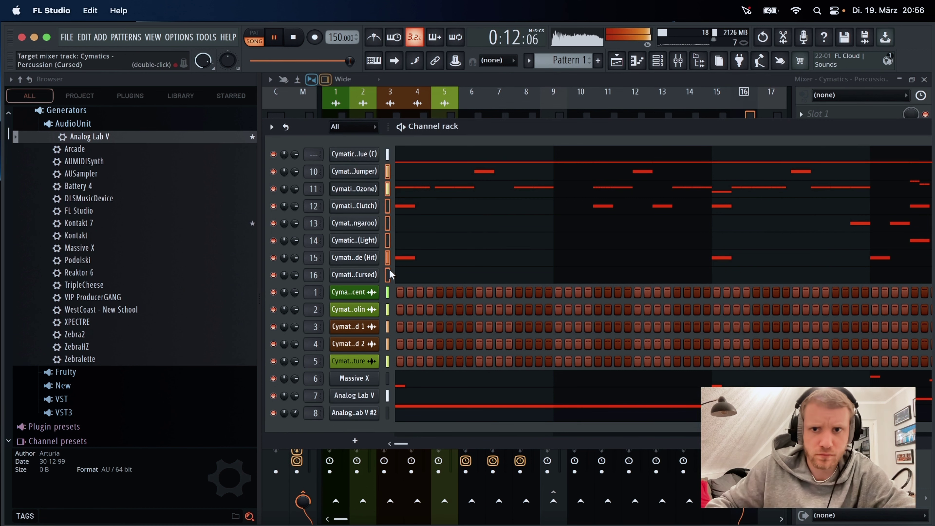
{"action": "left_click", "coordinate": [621, 115]}
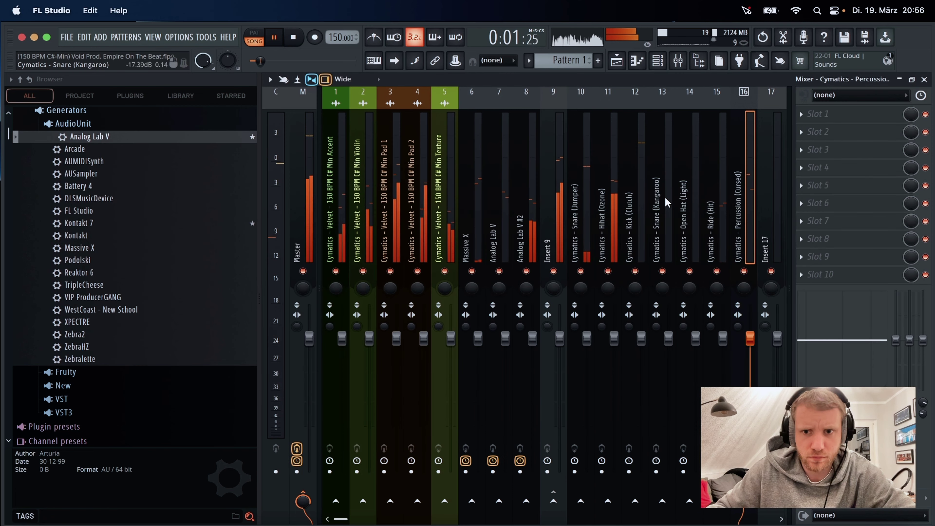
{"action": "left_click_drag", "start_coordinate": [583, 240], "coordinate": [743, 239]}
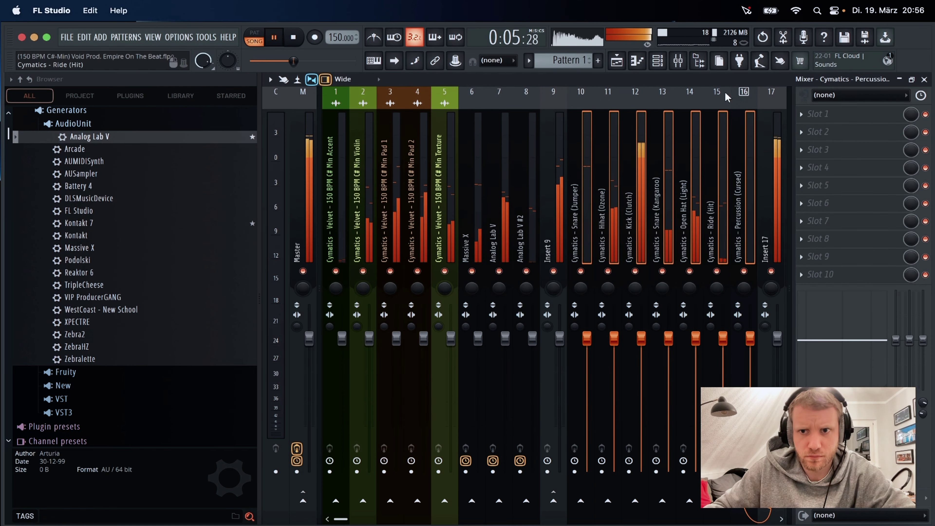
Assign the 808 Glue channel to its own mixer track 18 and return to the mixer.
{"action": "left_click", "coordinate": [657, 60]}
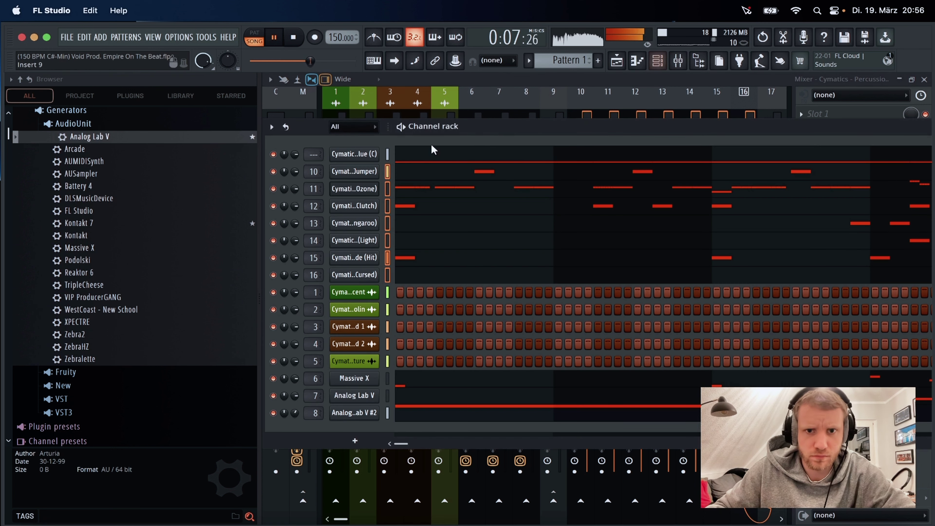
{"action": "key", "text": "super+l"}
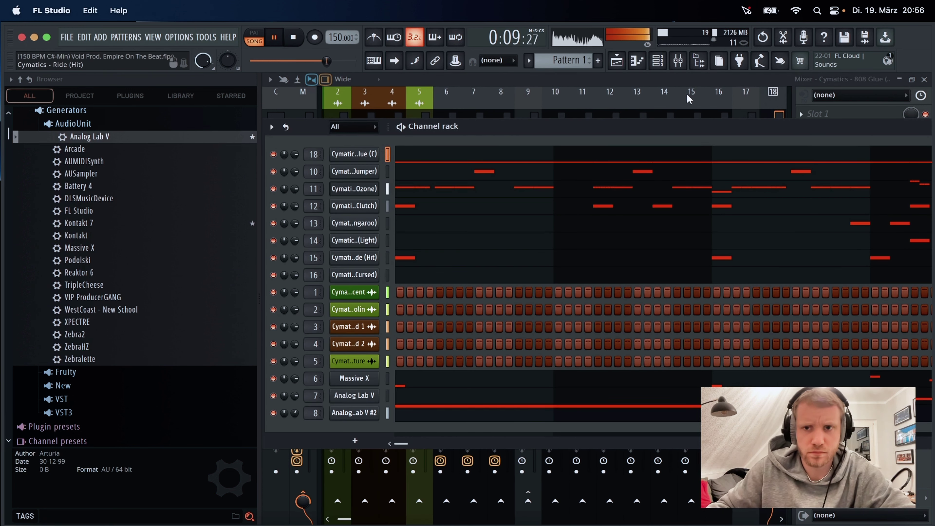
{"action": "left_click", "coordinate": [677, 85]}
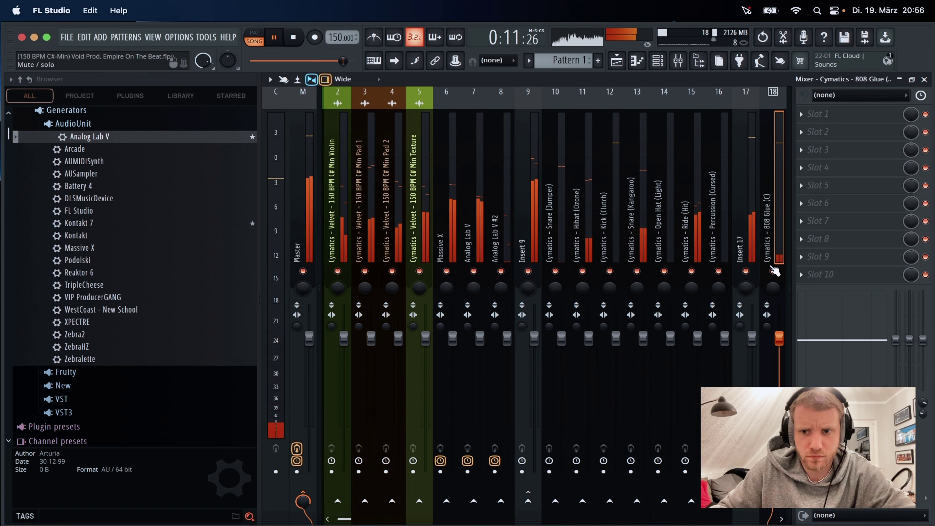
Mute the Insert 17 drum group and the 808 Glue track to hear the melodic parts.
{"action": "left_click", "coordinate": [609, 246]}
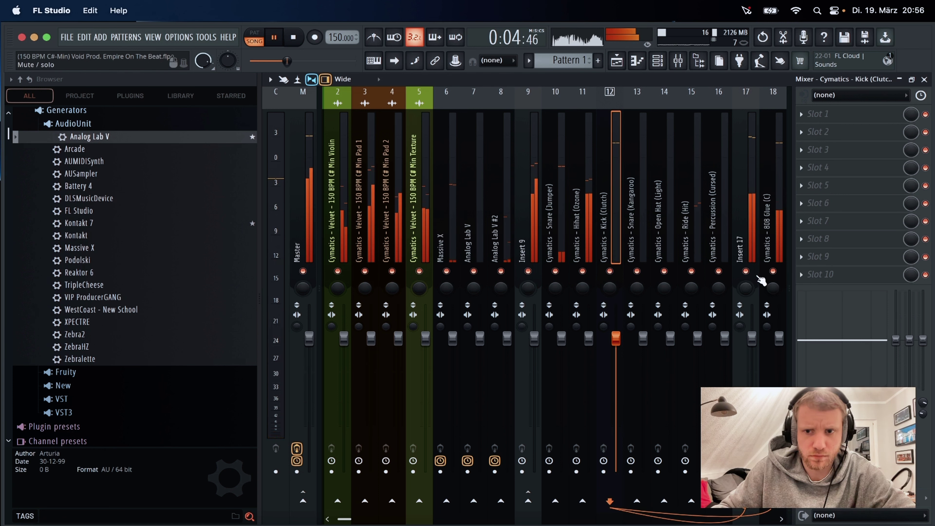
{"action": "left_click", "coordinate": [745, 271]}
{"action": "left_click", "coordinate": [773, 270]}
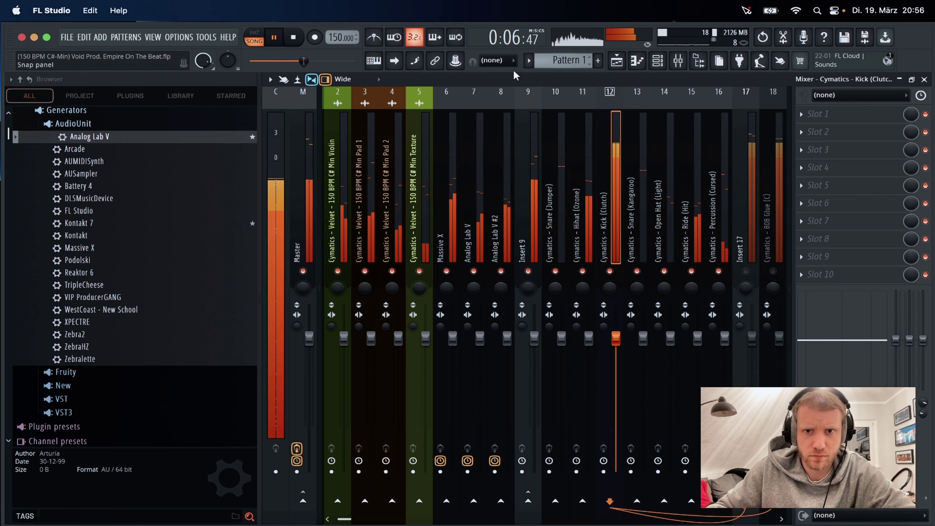
{"action": "left_click_drag", "start_coordinate": [343, 518], "coordinate": [319, 509]}
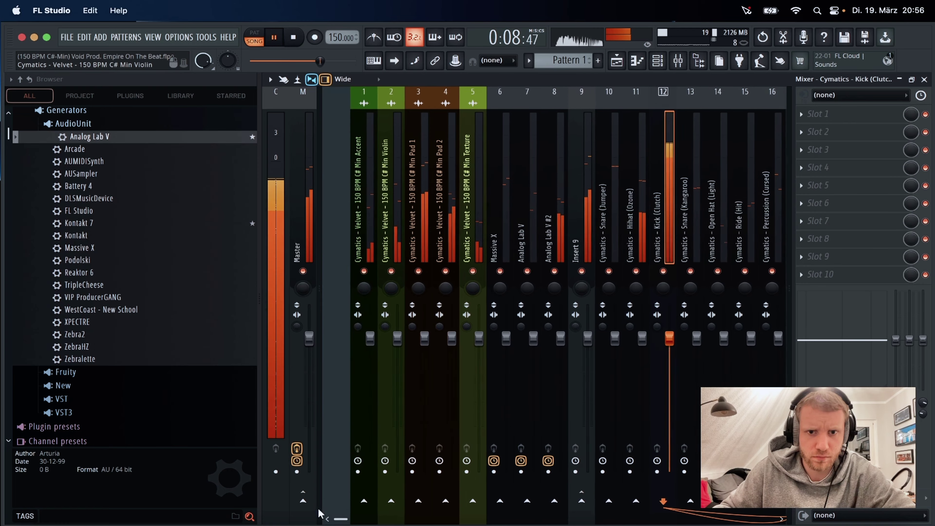
{"action": "scroll", "coordinate": [434, 386], "scroll_direction": "right", "scroll_amount": 1}
Audition the Massive X track and the Insert 9 melody group in solo, restoring the full mix after each.
{"action": "left_click", "coordinate": [556, 261]}
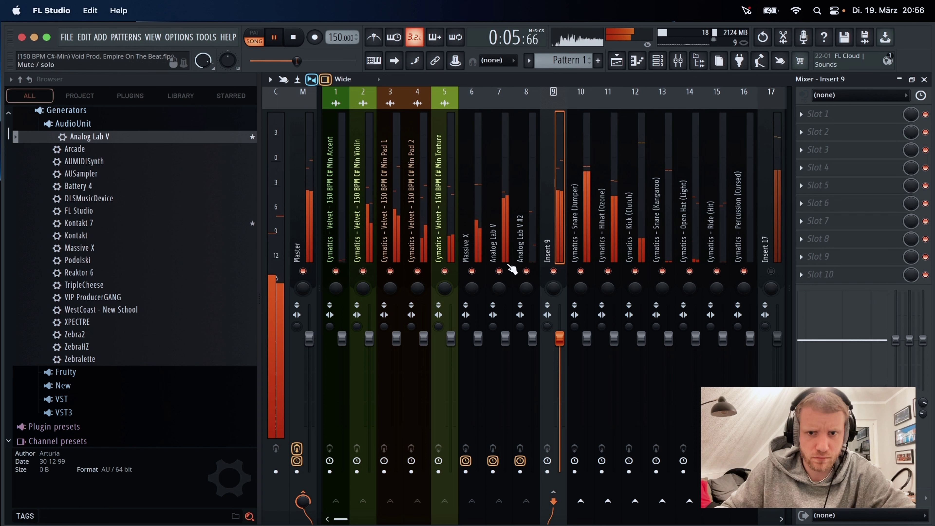
{"action": "right_click", "coordinate": [472, 271]}
{"action": "left_click", "coordinate": [478, 246]}
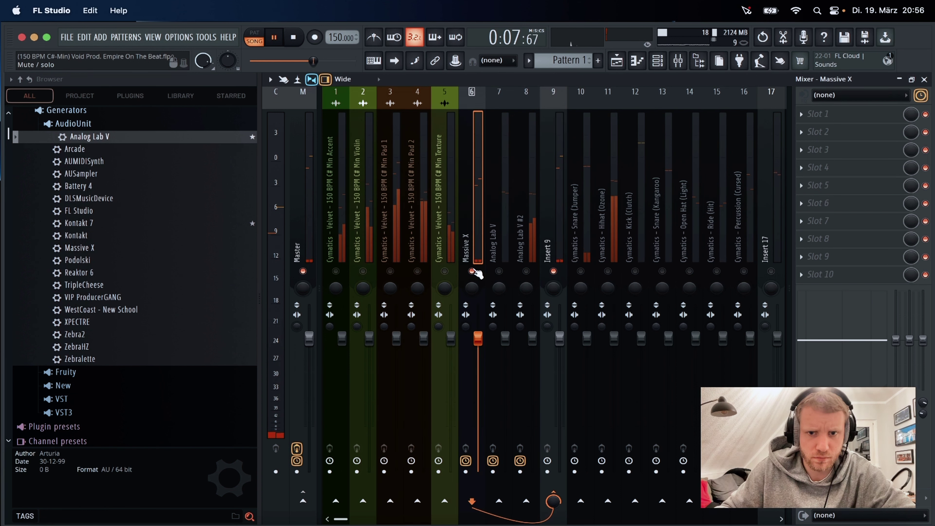
{"action": "right_click", "coordinate": [472, 271]}
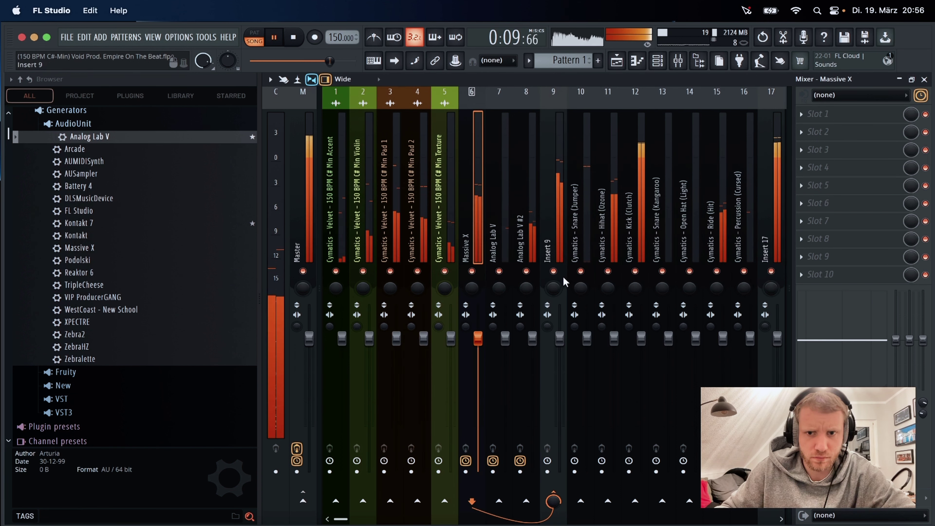
{"action": "right_click", "coordinate": [554, 271]}
{"action": "right_click", "coordinate": [554, 272]}
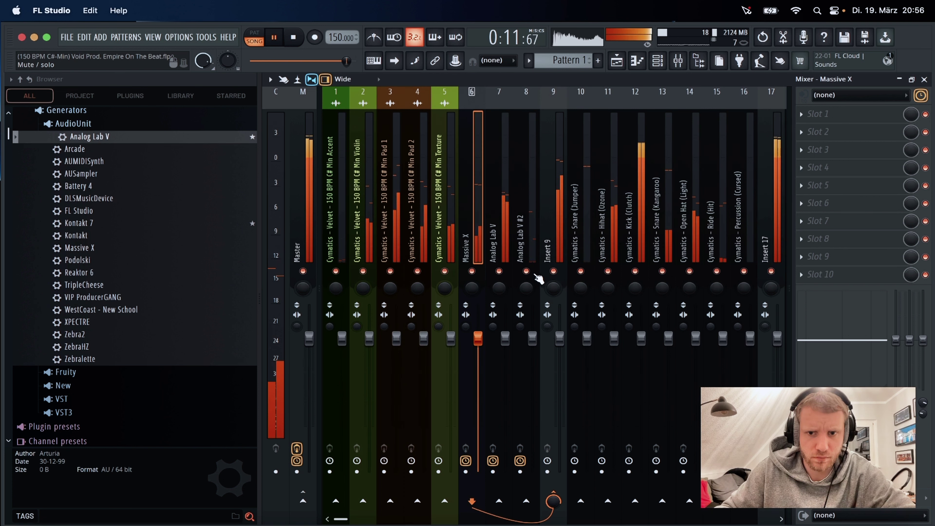
Solo Analog Lab V #2 and bring the other melodic tracks back in while keeping the drums muted.
{"action": "right_click", "coordinate": [526, 271]}
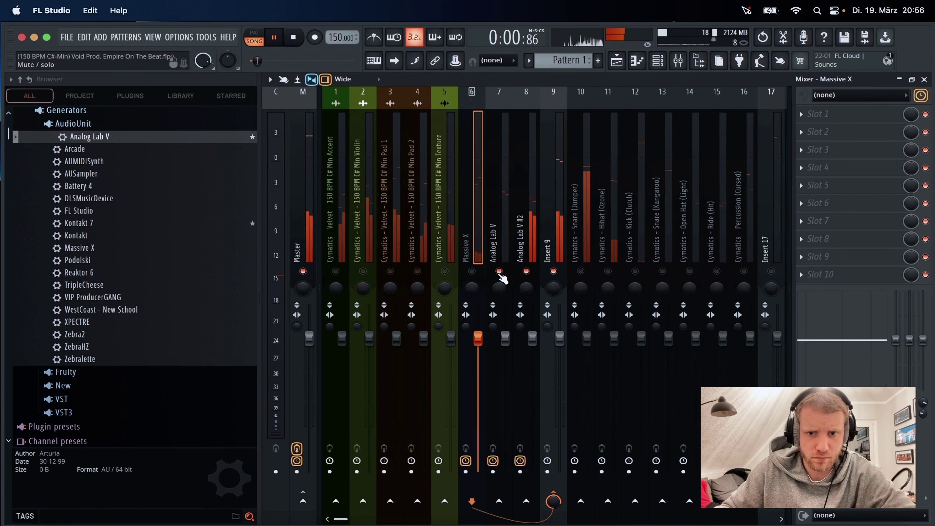
{"action": "left_click", "coordinate": [418, 271]}
{"action": "left_click", "coordinate": [390, 271]}
{"action": "left_click", "coordinate": [363, 271]}
{"action": "left_click", "coordinate": [335, 271]}
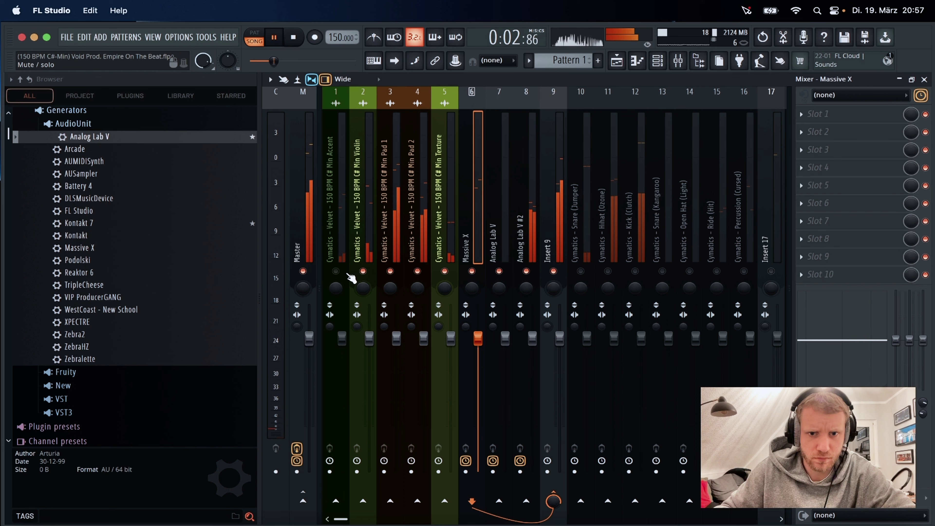
Solo the Analog Lab V mixer track and load Fruity parametric EQ 2 in its first effect slot.
{"action": "left_click", "coordinate": [535, 259]}
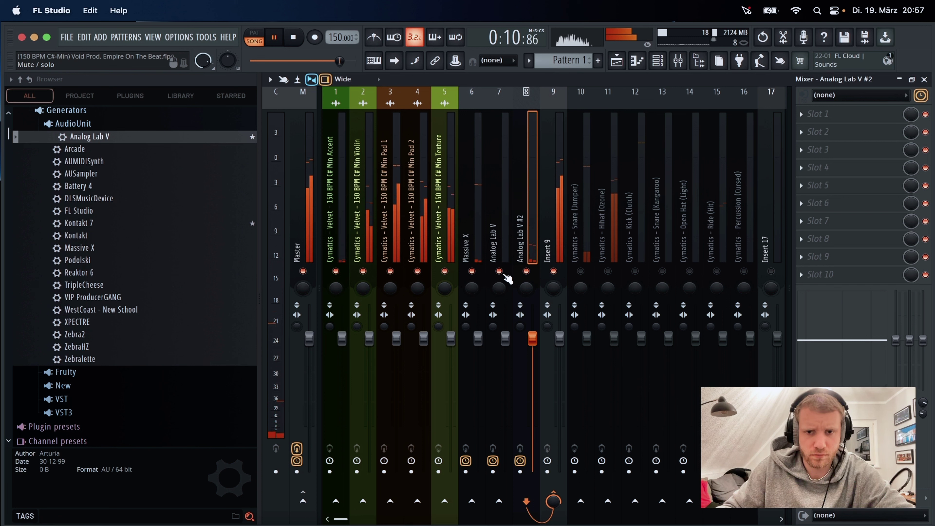
{"action": "left_click", "coordinate": [505, 262]}
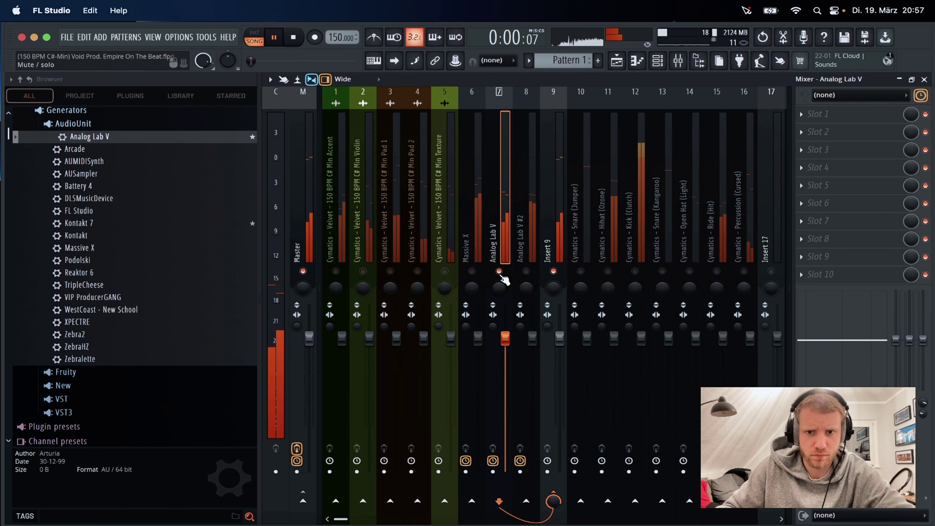
{"action": "left_click", "coordinate": [820, 114]}
{"action": "left_click", "coordinate": [647, 214]}
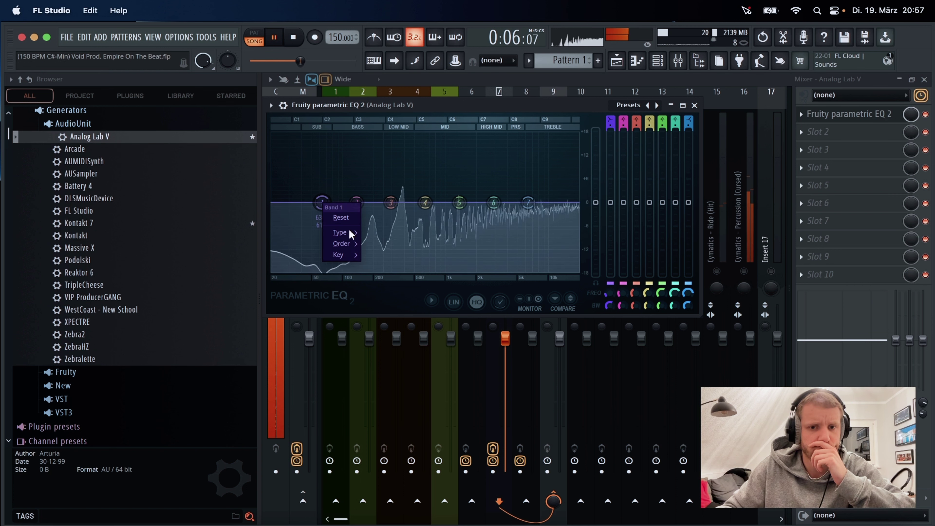
Set EQ band 1 to High pass, lower band 2, and cut band 3 by about 5.1 dB at 396 Hz.
{"action": "mouse_move", "coordinate": [351, 234]}
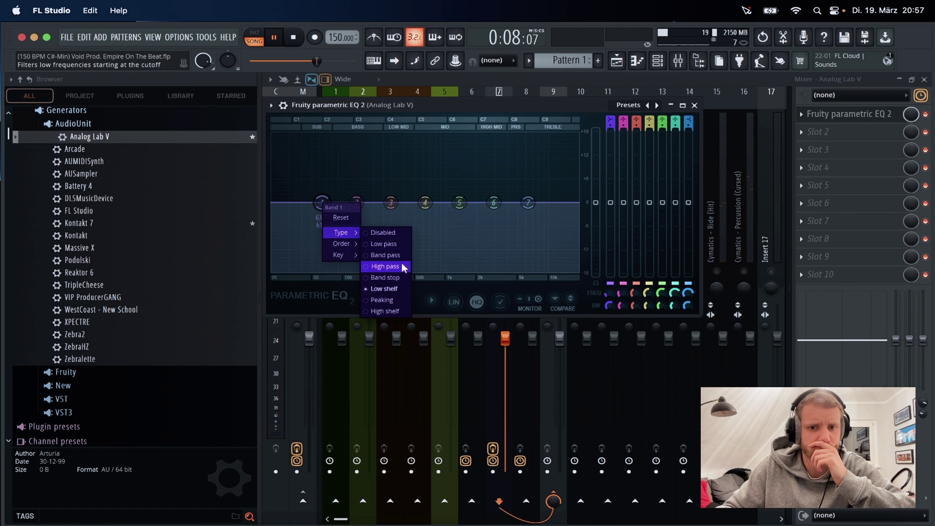
{"action": "left_click", "coordinate": [404, 268]}
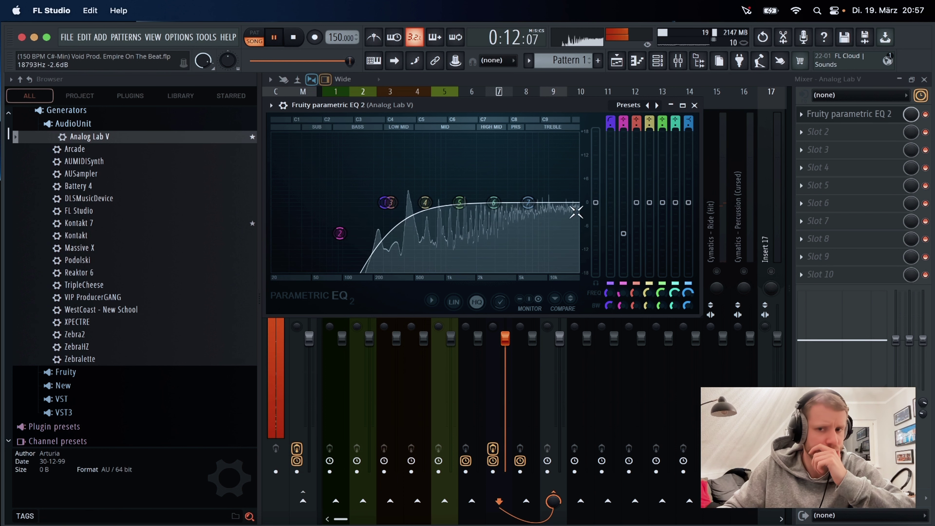
{"action": "left_click_drag", "start_coordinate": [339, 233], "coordinate": [351, 244]}
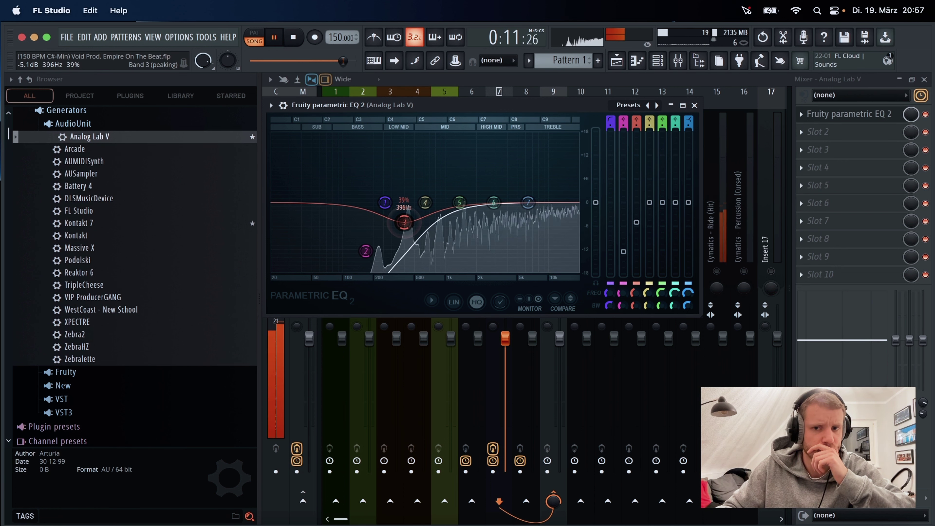
{"action": "left_click", "coordinate": [694, 105]}
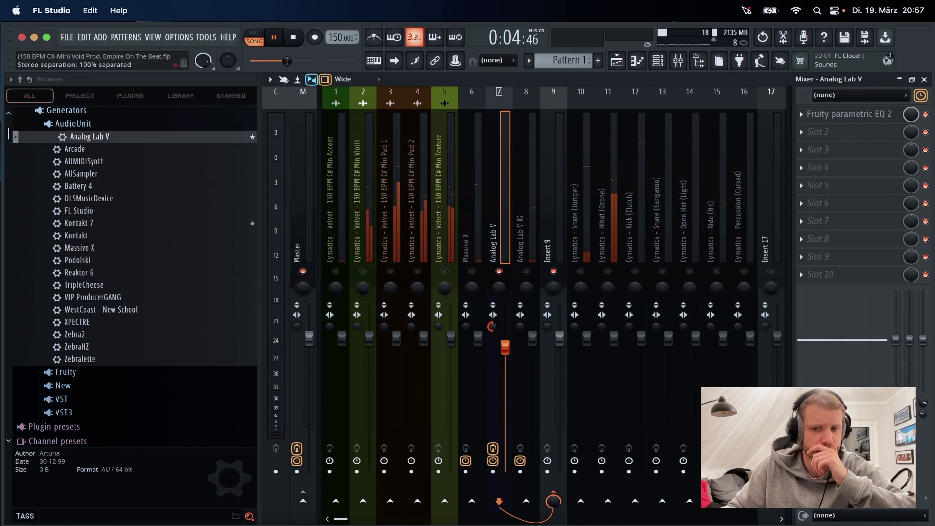
Set the Analog Lab V track to 100% separated stereo with a slightly lower fader, and unmute Analog Lab V #2 beside it.
{"action": "left_click_drag", "start_coordinate": [505, 348], "coordinate": [505, 353]}
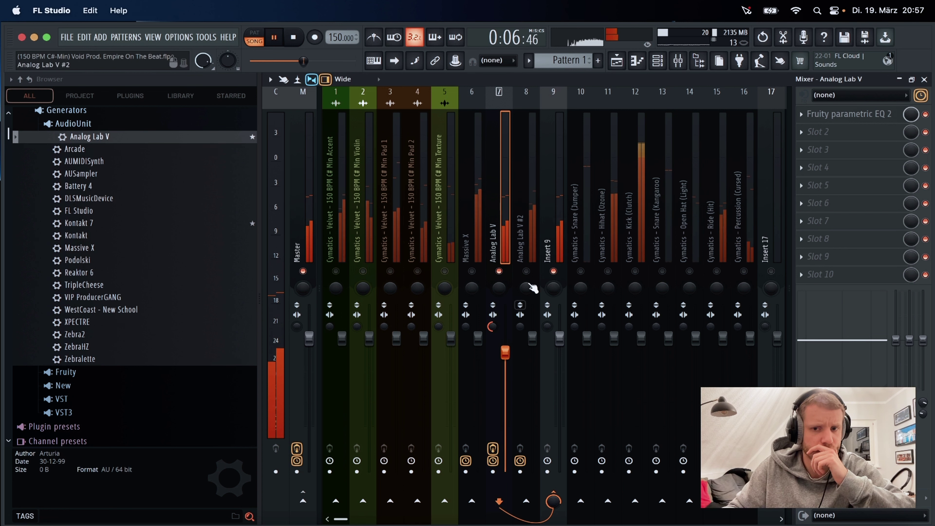
{"action": "left_click", "coordinate": [526, 271]}
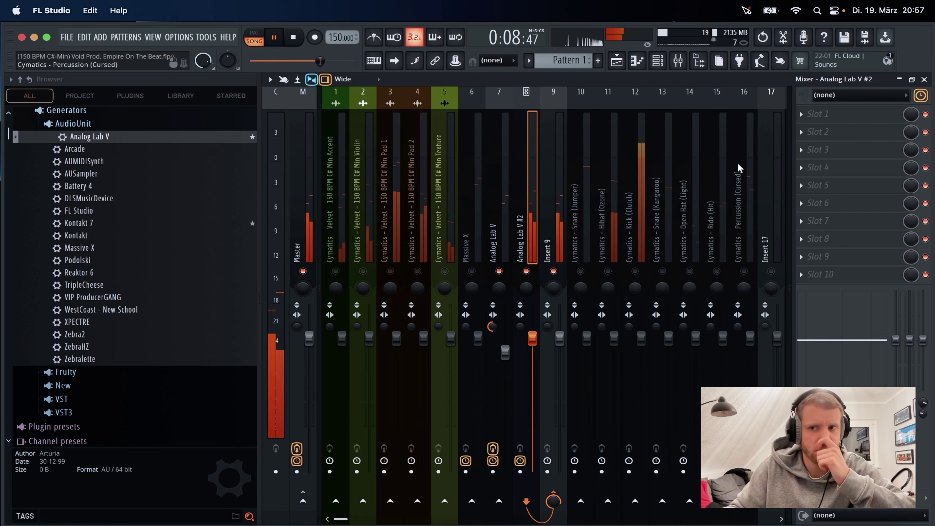
Load Fruity parametric EQ 2 on Analog Lab V #2, make band 1 a higher-cutoff High pass and cut band 2 about 15.4 dB at 194 Hz.
{"action": "left_click", "coordinate": [832, 114]}
{"action": "left_click", "coordinate": [653, 211]}
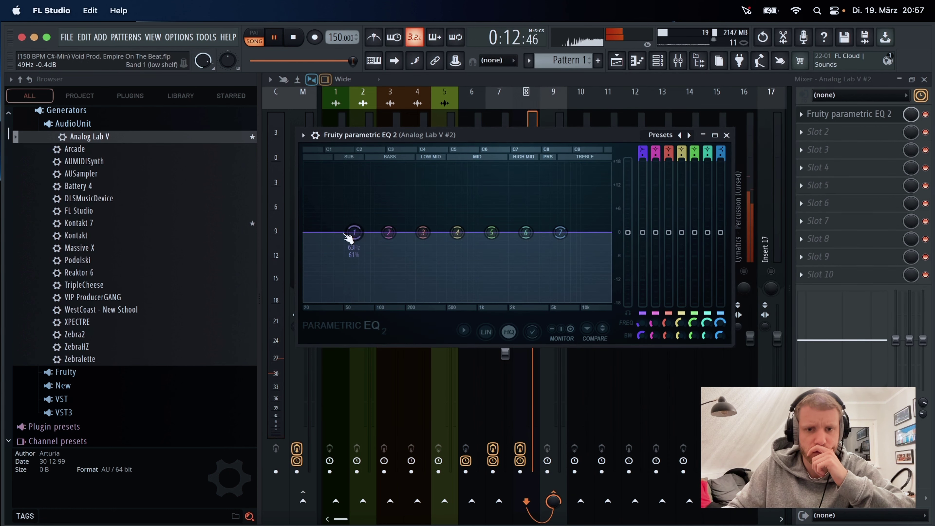
{"action": "right_click", "coordinate": [354, 233]}
{"action": "mouse_move", "coordinate": [383, 264]}
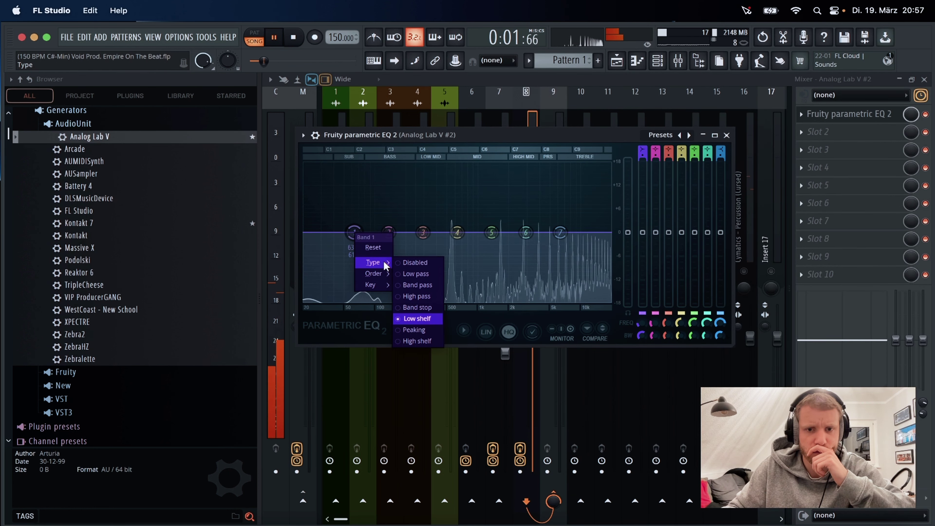
{"action": "left_click", "coordinate": [416, 296]}
{"action": "left_click_drag", "start_coordinate": [355, 233], "coordinate": [398, 290]}
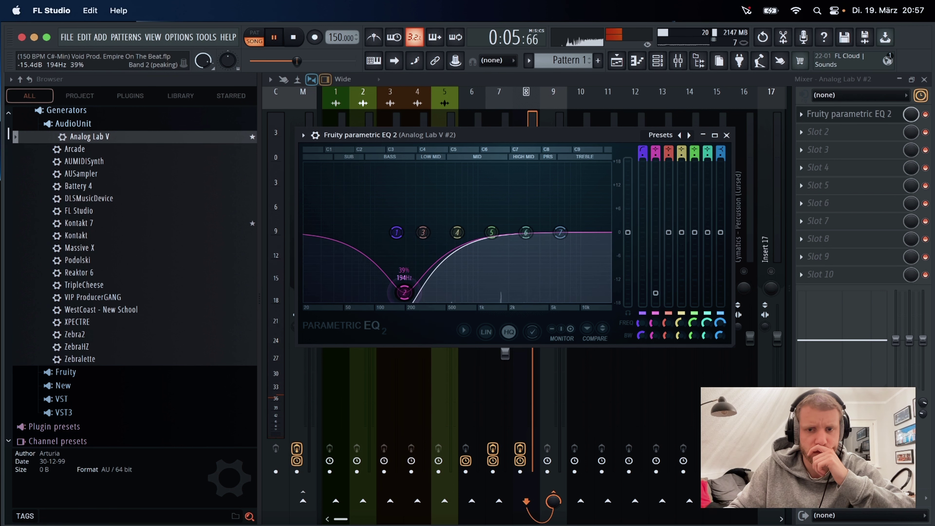
{"action": "left_click", "coordinate": [726, 135]}
Load Fruity Reeverb 2 in the second effect slot of Analog Lab V #2, slightly lowering its dry level and raising its wet level.
{"action": "left_click", "coordinate": [858, 135]}
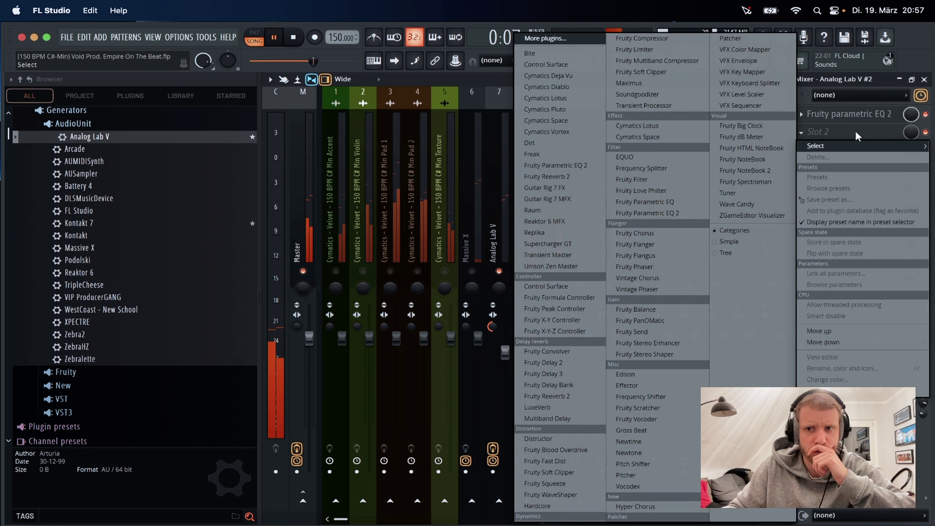
{"action": "left_click", "coordinate": [589, 176]}
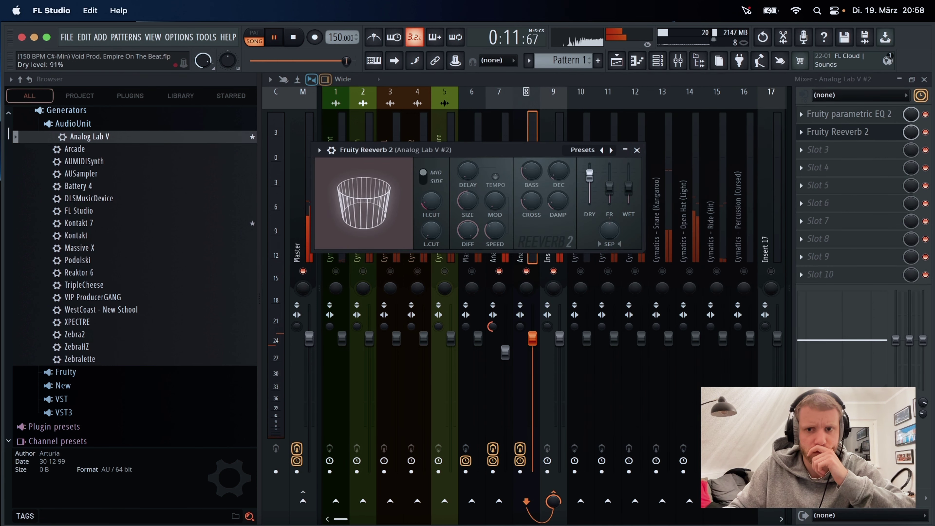
{"action": "left_click_drag", "start_coordinate": [628, 180], "coordinate": [628, 179]}
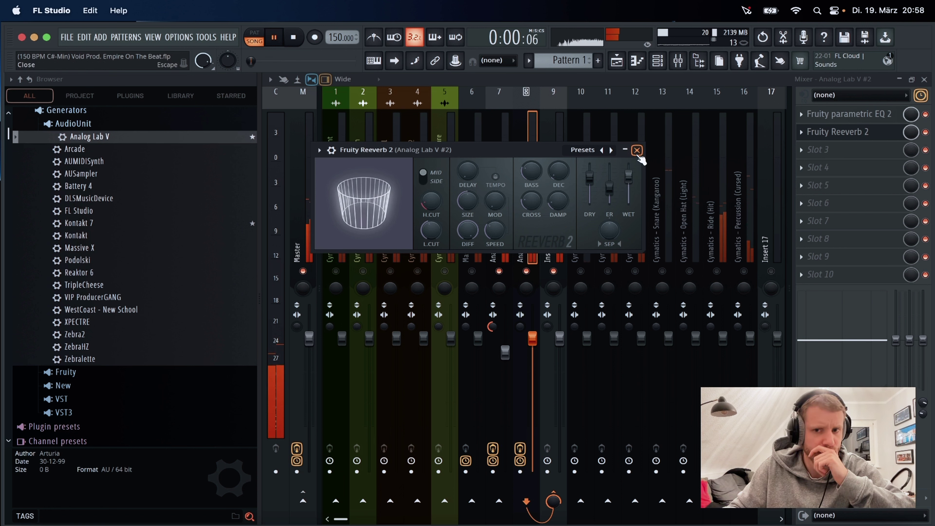
{"action": "left_click", "coordinate": [637, 151]}
Reopen the Analog Lab V #2 equalizer, cut band 3 and slightly boost band 4 at about 645 Hz.
{"action": "left_click", "coordinate": [837, 116]}
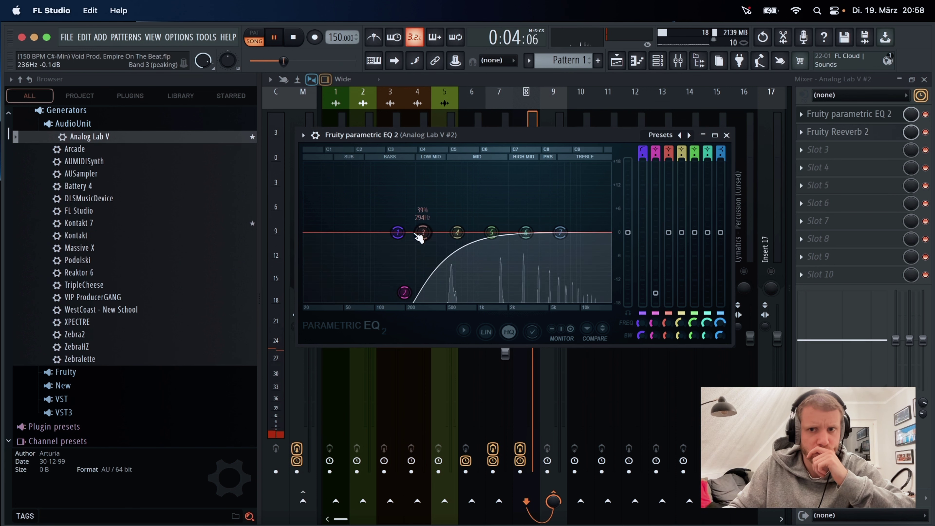
{"action": "left_click_drag", "start_coordinate": [484, 144], "coordinate": [615, 257]}
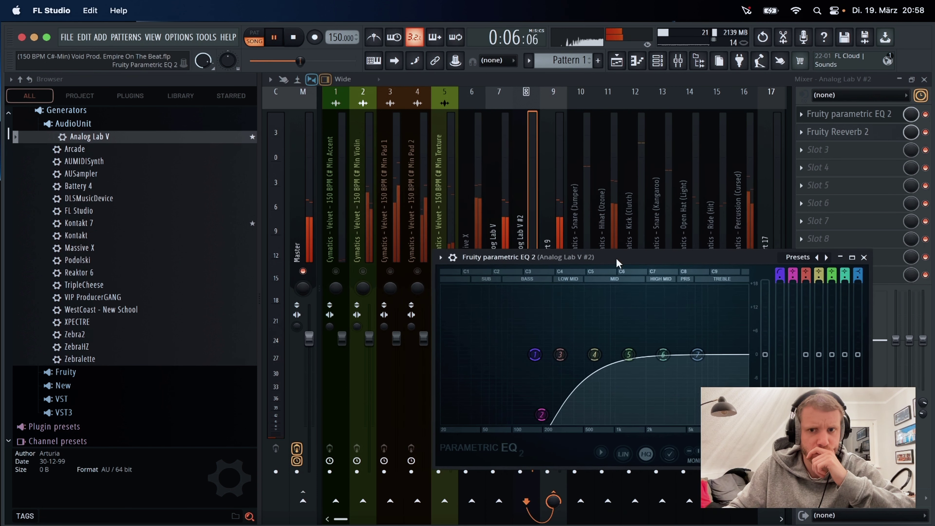
{"action": "left_click_drag", "start_coordinate": [571, 361], "coordinate": [572, 396]}
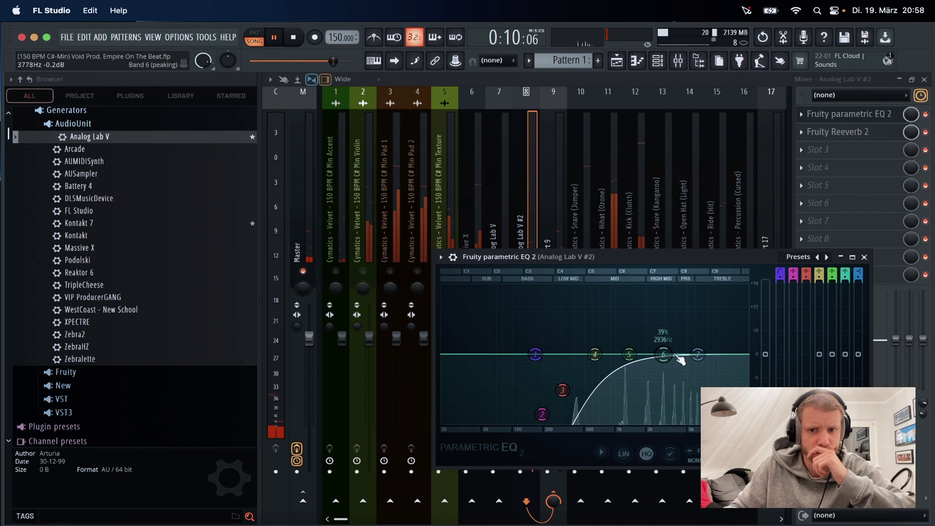
{"action": "left_click_drag", "start_coordinate": [605, 361], "coordinate": [600, 356]}
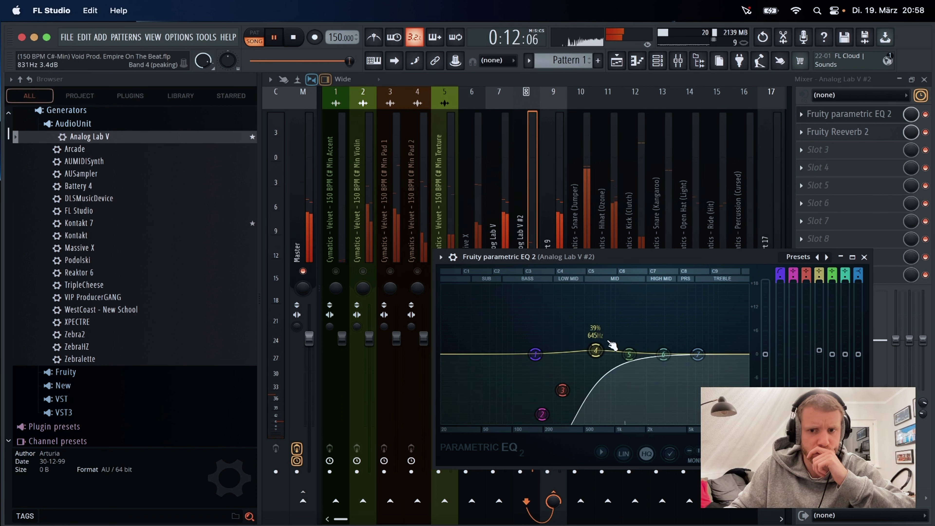
Try the band 1 high-pass cutoff at about 710 Hz, settle it slightly below its starting frequency, and close the equalizer.
{"action": "left_click_drag", "start_coordinate": [535, 354], "coordinate": [601, 354]}
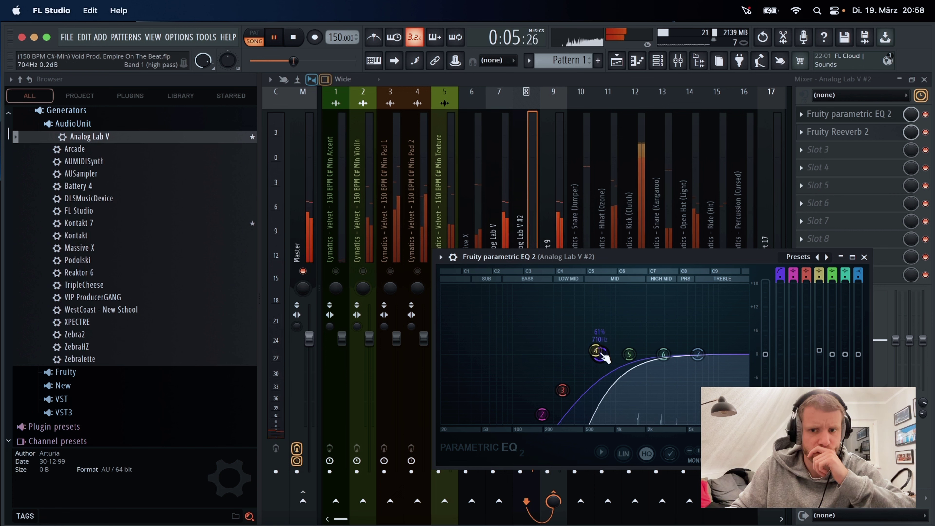
{"action": "left_click_drag", "start_coordinate": [600, 356], "coordinate": [529, 354]}
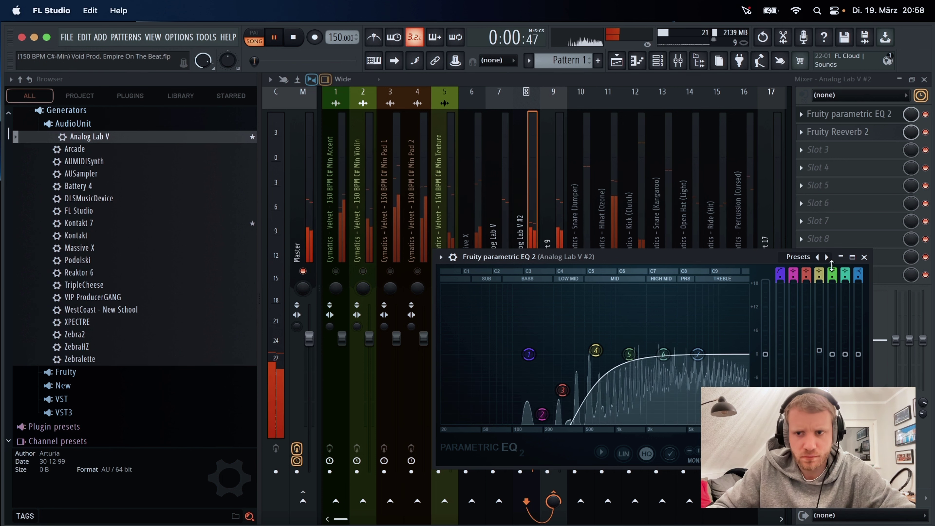
{"action": "left_click", "coordinate": [864, 257]}
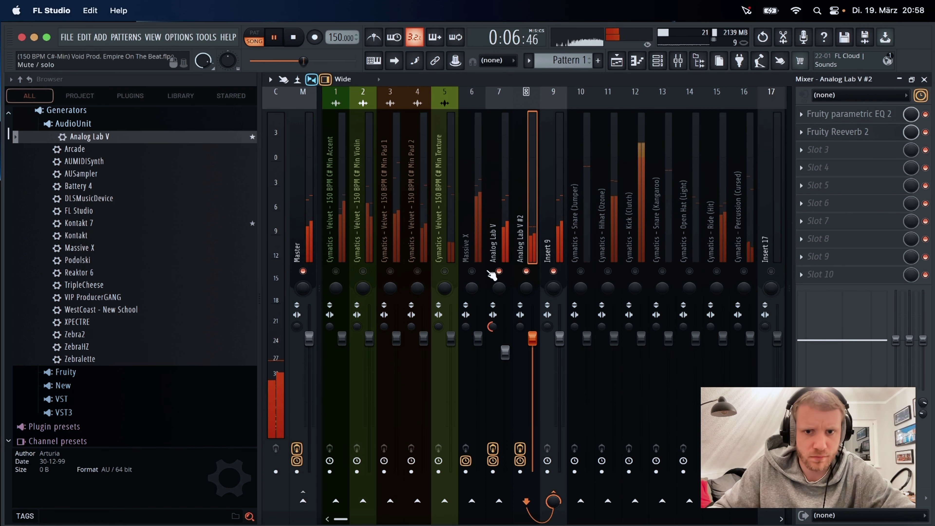
Unmute Massive X, load Raum in its first effect slot and lower the track's fader.
{"action": "left_click", "coordinate": [476, 253]}
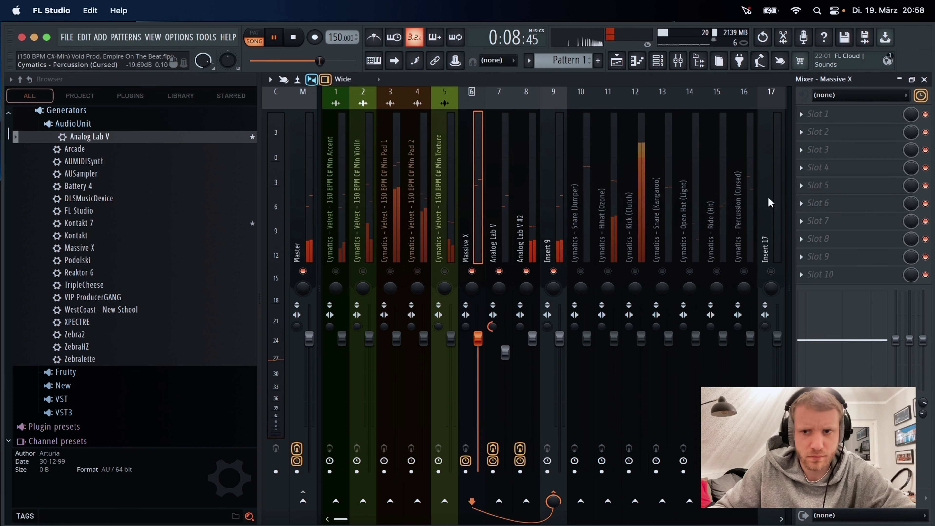
{"action": "left_click", "coordinate": [805, 119]}
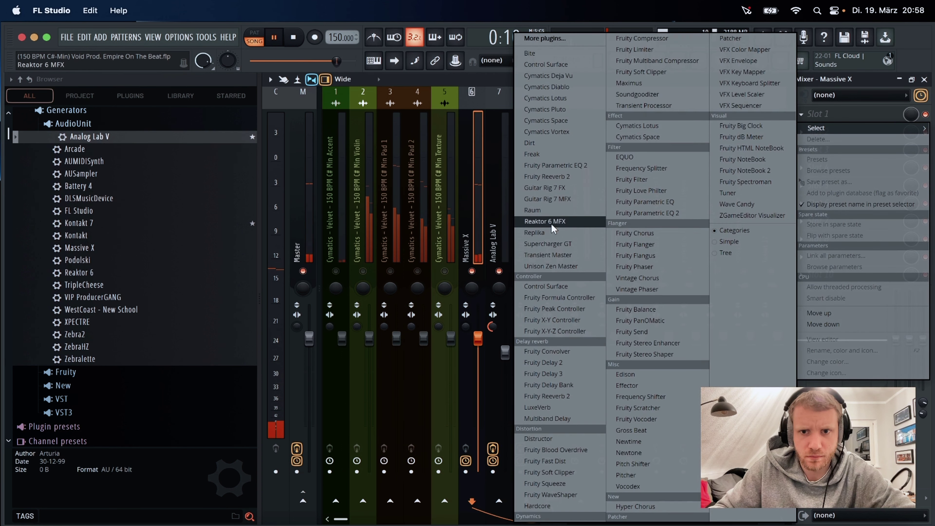
{"action": "left_click", "coordinate": [544, 210]}
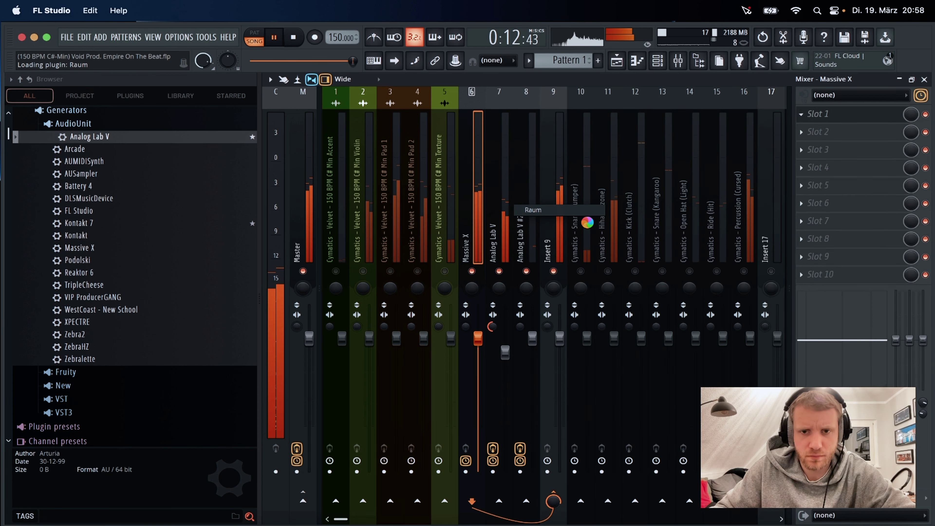
{"action": "left_click", "coordinate": [478, 123]}
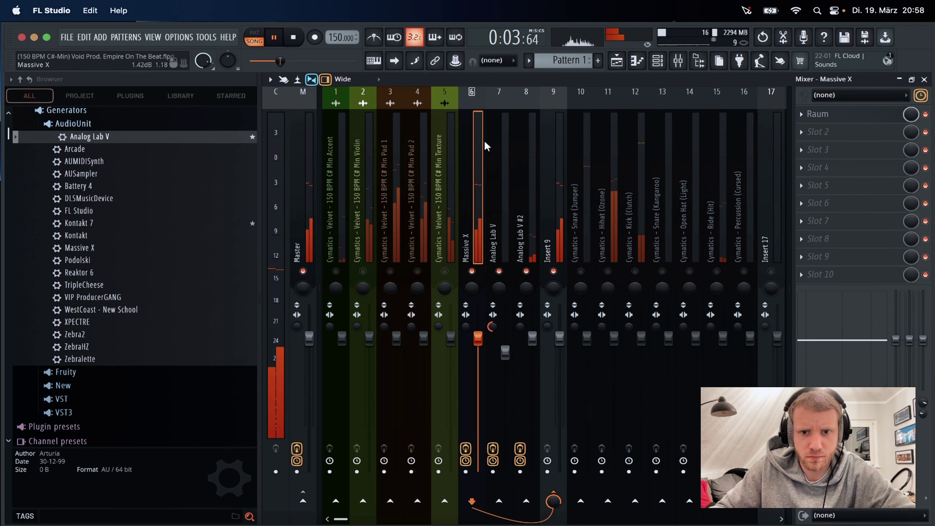
{"action": "left_click_drag", "start_coordinate": [475, 331], "coordinate": [475, 357]}
Load Fruity parametric EQ 2 in the second slot of Massive X and set band 1 to High pass at about 330 Hz.
{"action": "left_click", "coordinate": [821, 131]}
{"action": "mouse_move", "coordinate": [829, 145]}
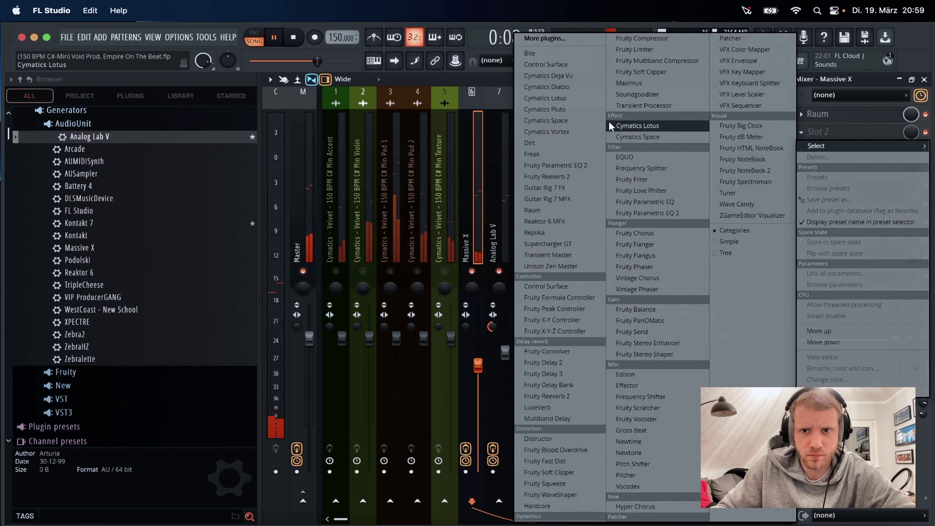
{"action": "left_click", "coordinate": [659, 213]}
{"action": "right_click", "coordinate": [434, 307]}
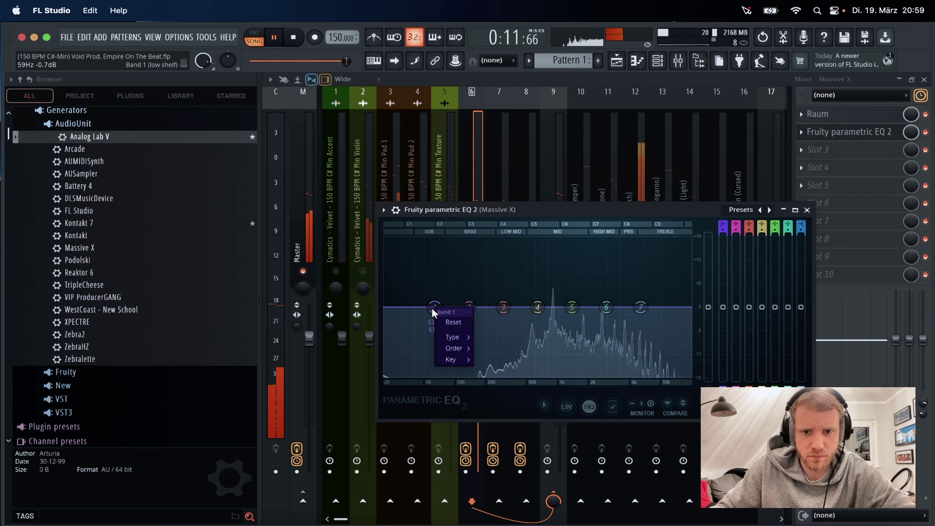
{"action": "mouse_move", "coordinate": [456, 337]}
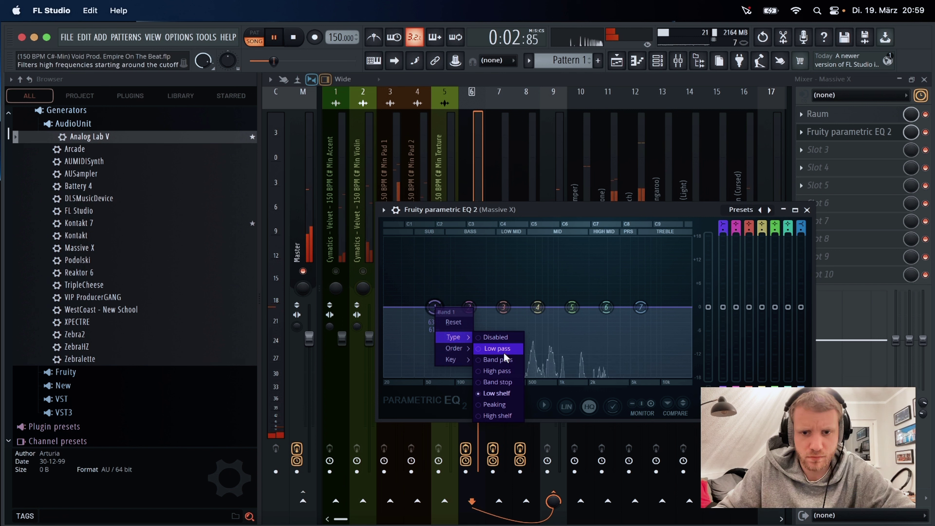
{"action": "left_click", "coordinate": [496, 371]}
{"action": "left_click_drag", "start_coordinate": [434, 306], "coordinate": [507, 307]}
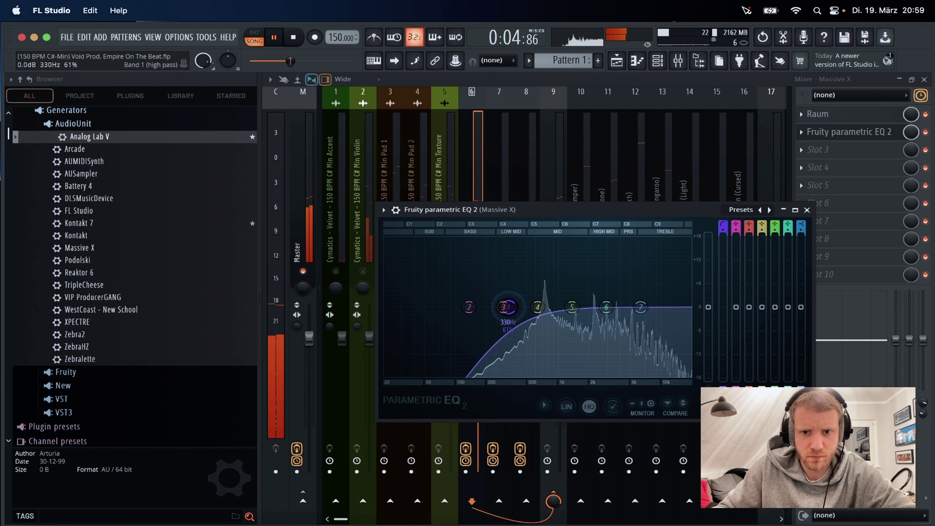
Set the Massive X equalizer's band 7 to Low pass at about 3042 Hz and lower band 2.
{"action": "right_click", "coordinate": [641, 306]}
{"action": "mouse_move", "coordinate": [663, 337]}
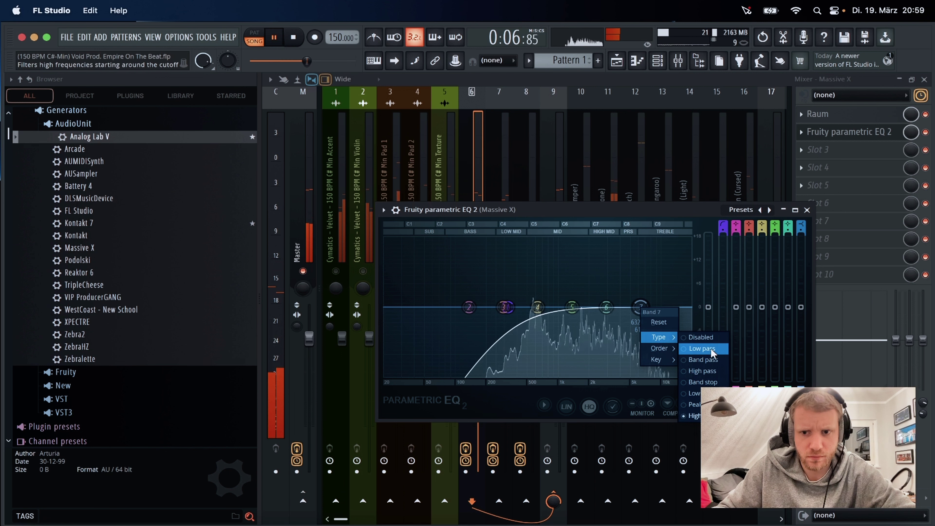
{"action": "left_click", "coordinate": [701, 348]}
{"action": "left_click_drag", "start_coordinate": [641, 307], "coordinate": [607, 307]}
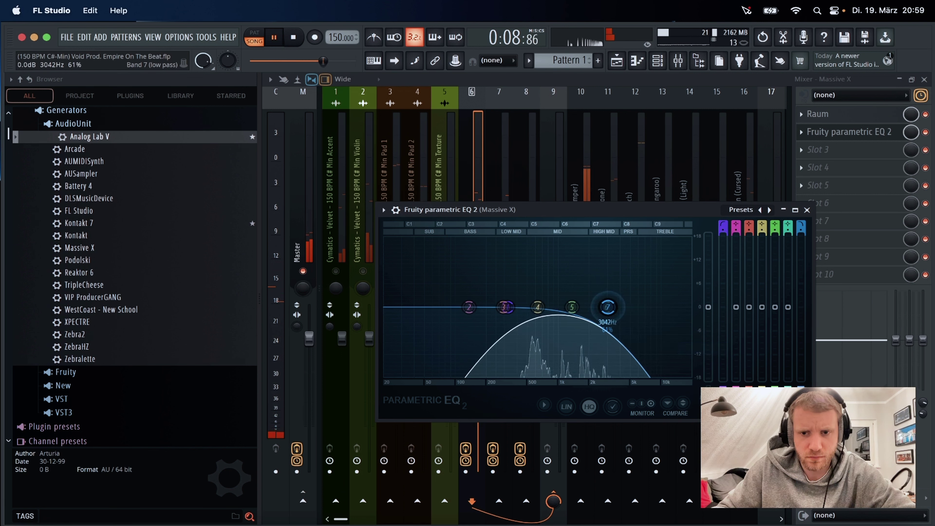
{"action": "left_click_drag", "start_coordinate": [469, 307], "coordinate": [466, 339]}
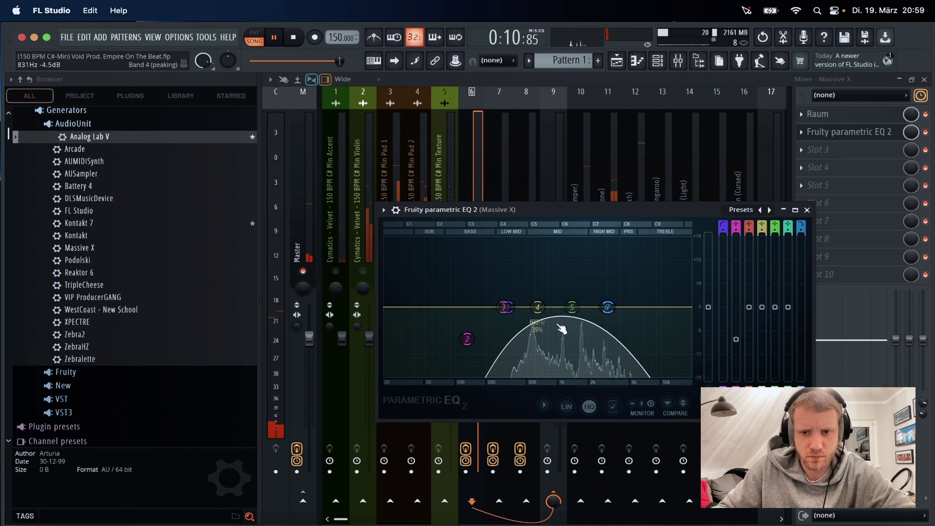
{"action": "left_click", "coordinate": [807, 209]}
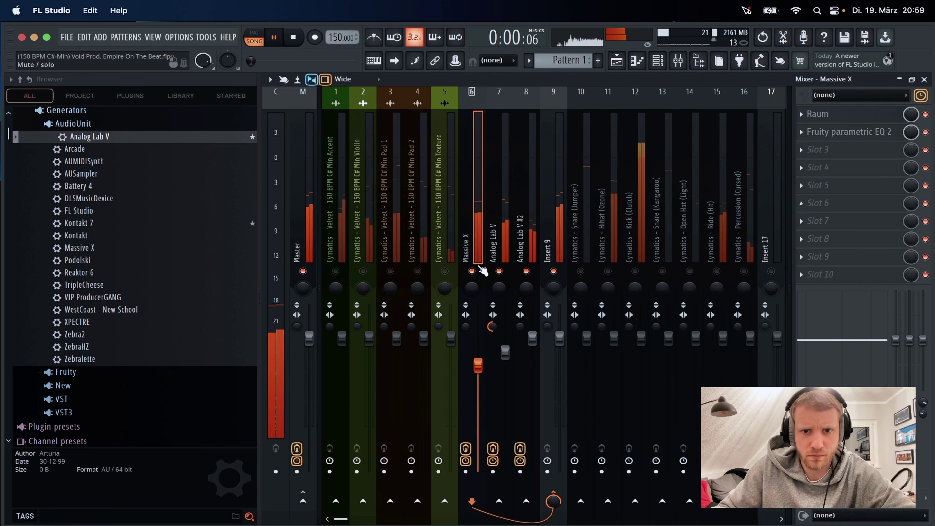
Unmute the Velvet Texture, Pad, Violin and Accent mixer tracks.
{"action": "left_click", "coordinate": [446, 271]}
{"action": "left_click", "coordinate": [419, 271]}
{"action": "left_click", "coordinate": [363, 271]}
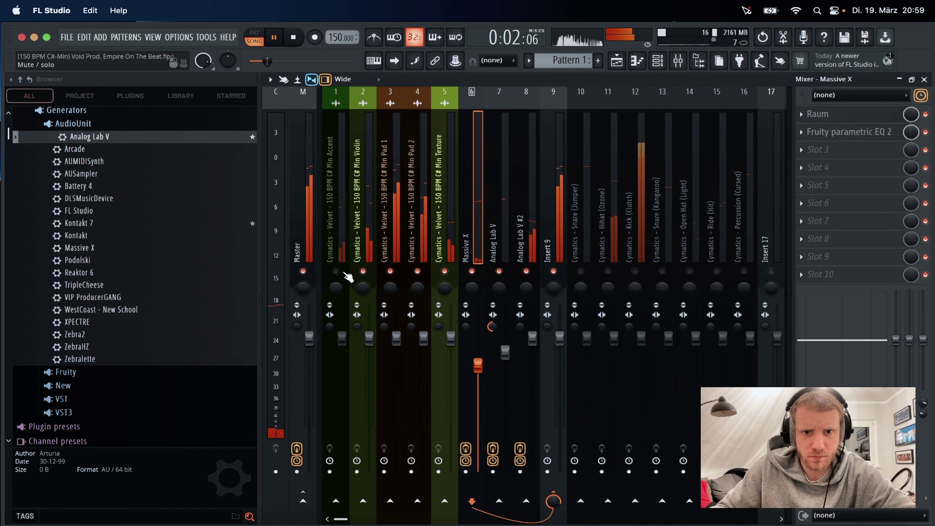
{"action": "left_click", "coordinate": [336, 271]}
Mute Massive X and balance the two Analog Lab V faders, raising Analog Lab V #2 slightly.
{"action": "left_click", "coordinate": [536, 352]}
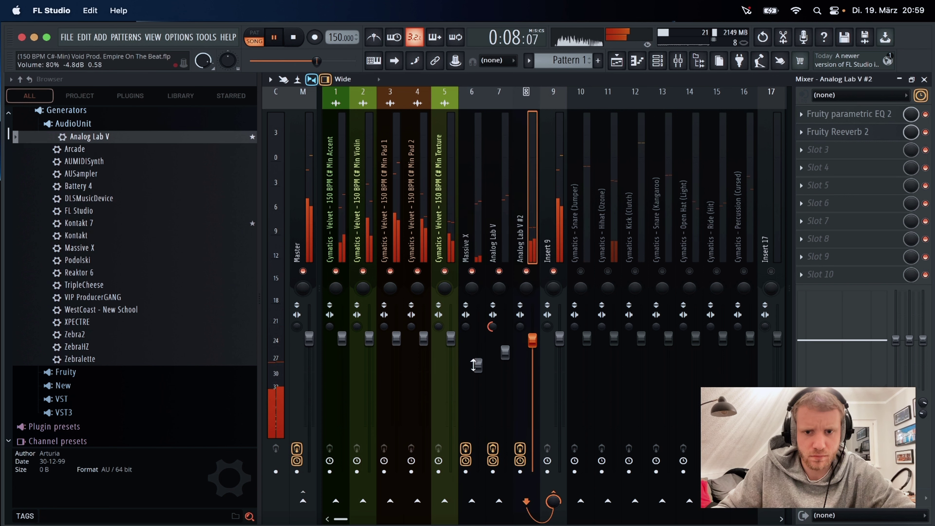
{"action": "left_click", "coordinate": [505, 352]}
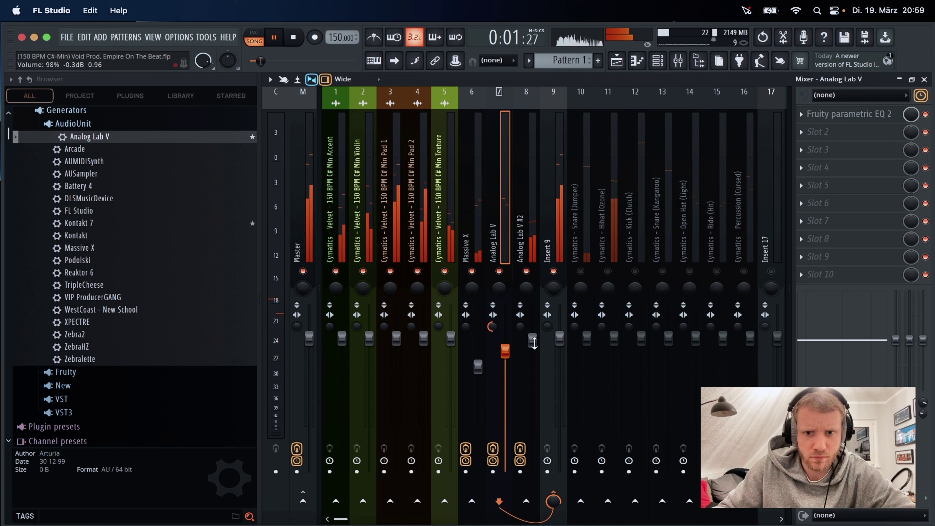
{"action": "left_click", "coordinate": [473, 272]}
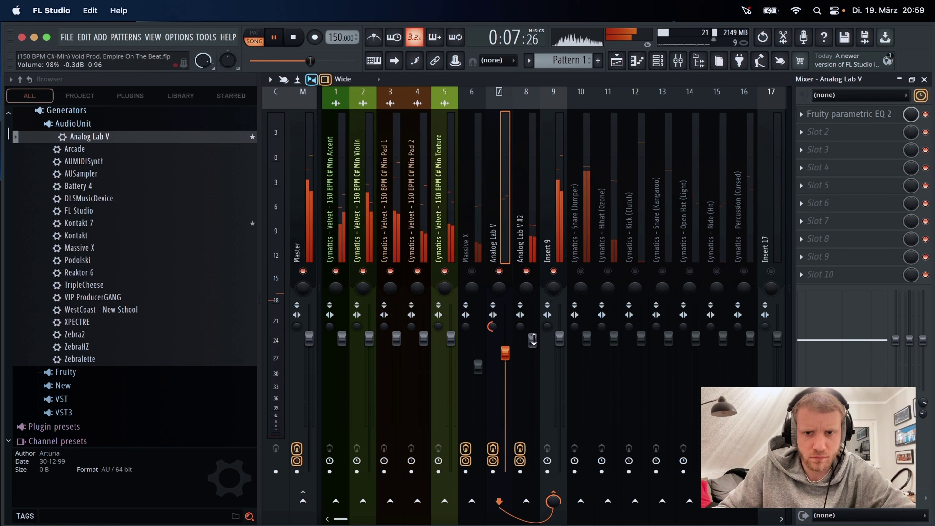
{"action": "left_click_drag", "start_coordinate": [533, 340], "coordinate": [533, 337]}
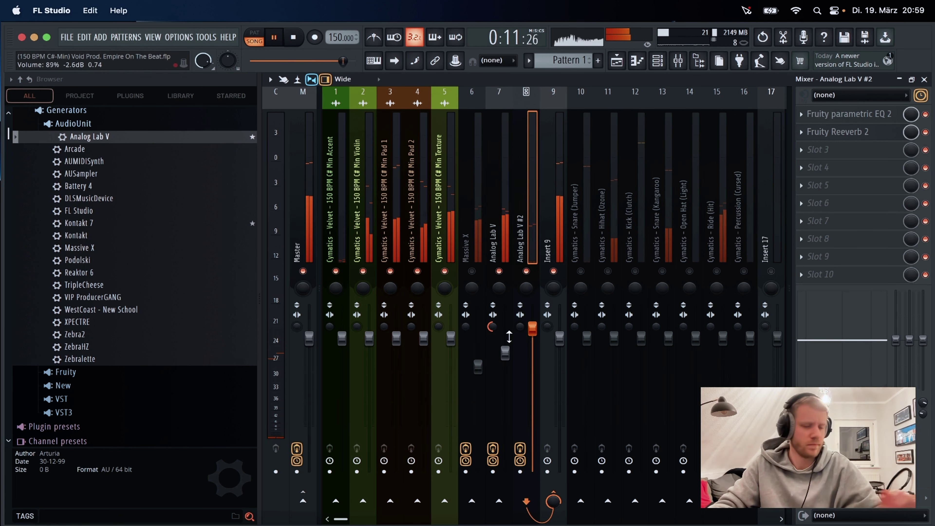
Open the Analog Lab V track's equalizer to review its curve and close it.
{"action": "left_click", "coordinate": [507, 267]}
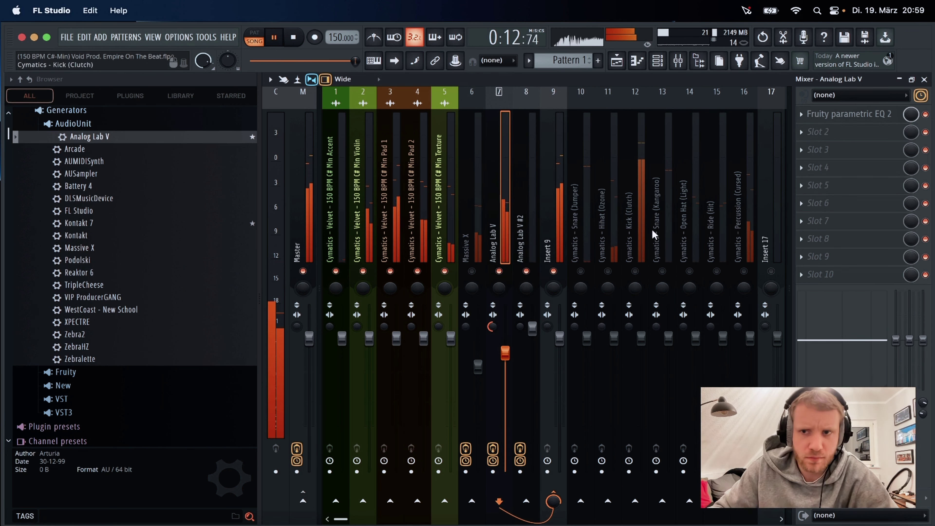
{"action": "left_click", "coordinate": [848, 115]}
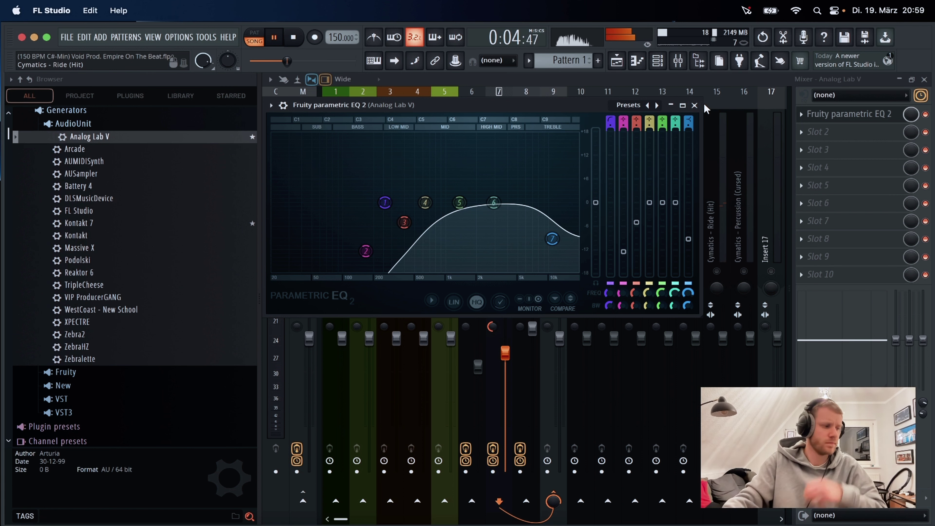
{"action": "left_click", "coordinate": [694, 105]}
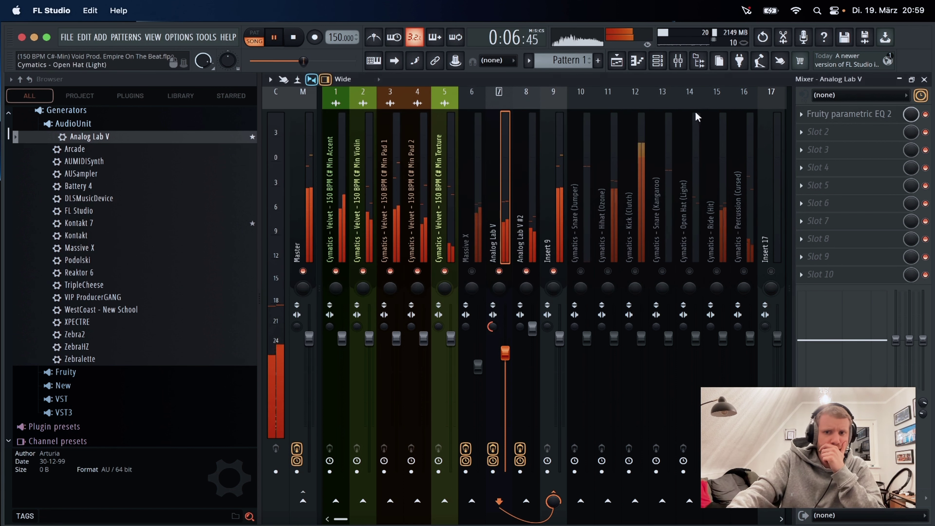
Raise the Massive X fader to about 90% with the track unmuted, and select Insert 9.
{"action": "left_click", "coordinate": [477, 367]}
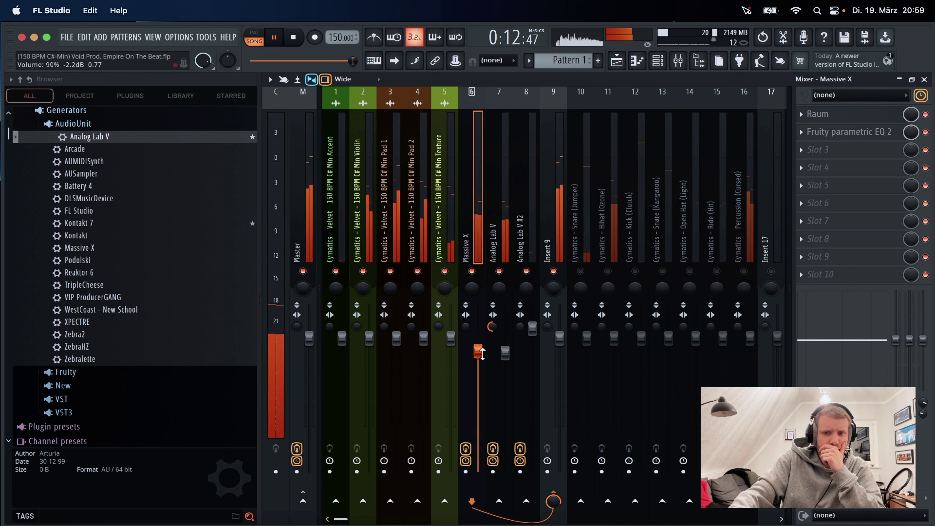
{"action": "left_click", "coordinate": [556, 256]}
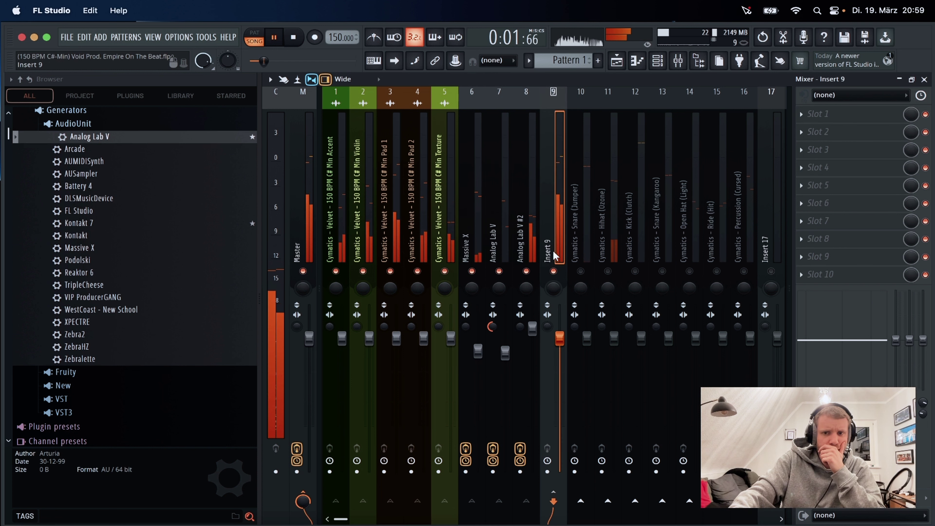
Fine-tune the Insert 9, Massive X and both Analog Lab V faders, with Analog Lab V set to 47% separated stereo.
{"action": "left_click_drag", "start_coordinate": [563, 335], "coordinate": [560, 341]}
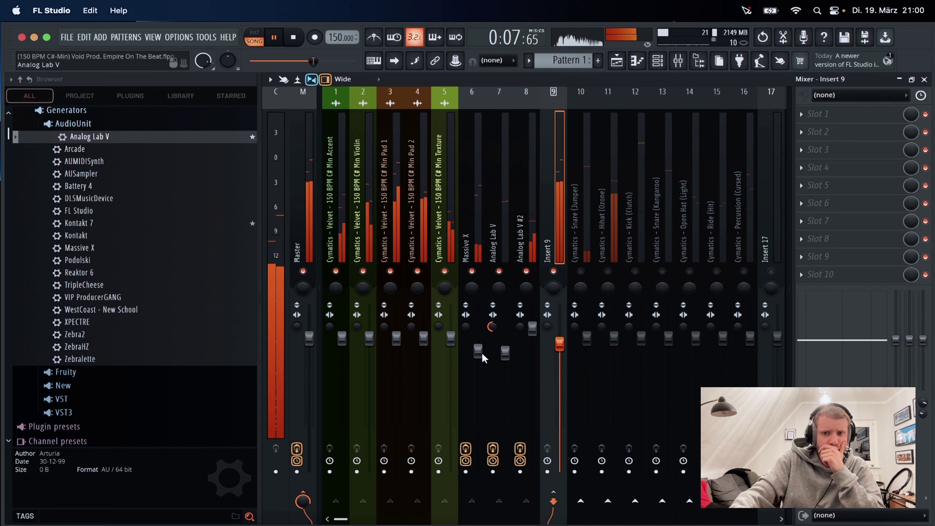
{"action": "left_click", "coordinate": [491, 326]}
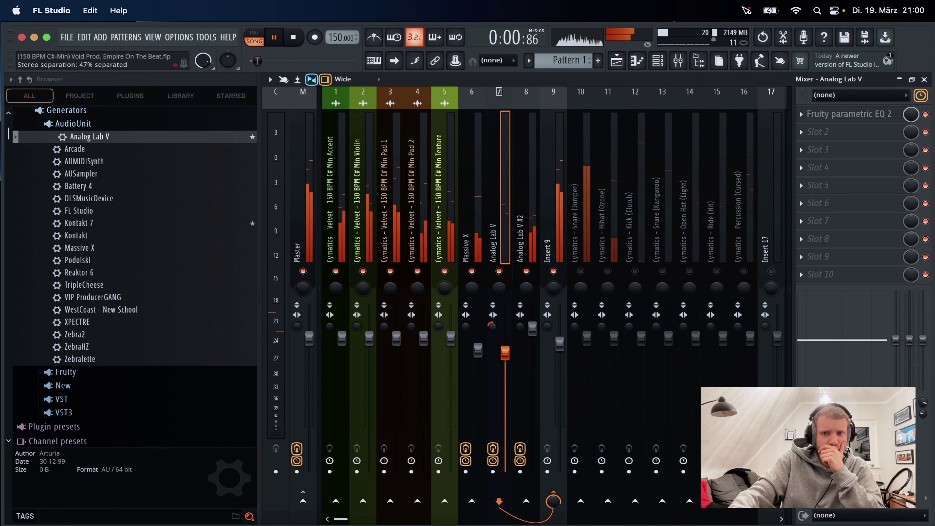
{"action": "left_click_drag", "start_coordinate": [477, 350], "coordinate": [477, 348]}
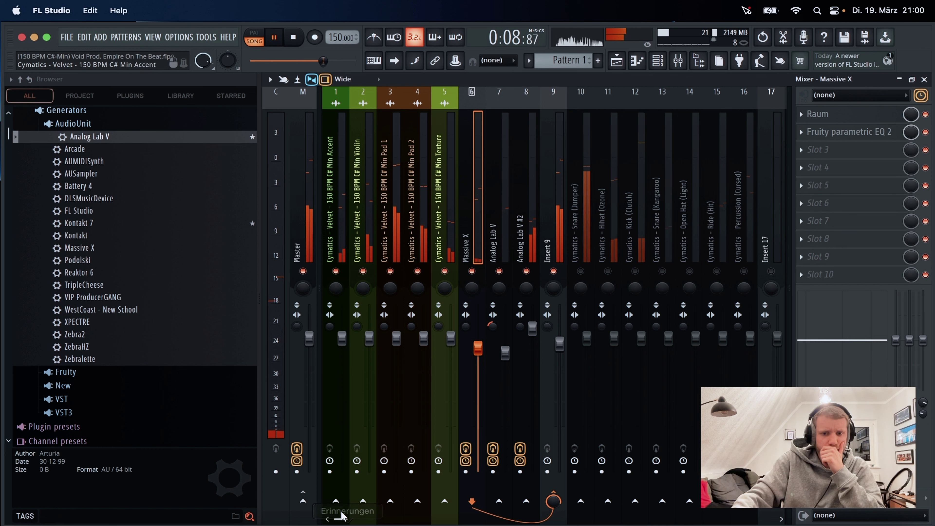
{"action": "left_click_drag", "start_coordinate": [532, 328], "coordinate": [532, 329]}
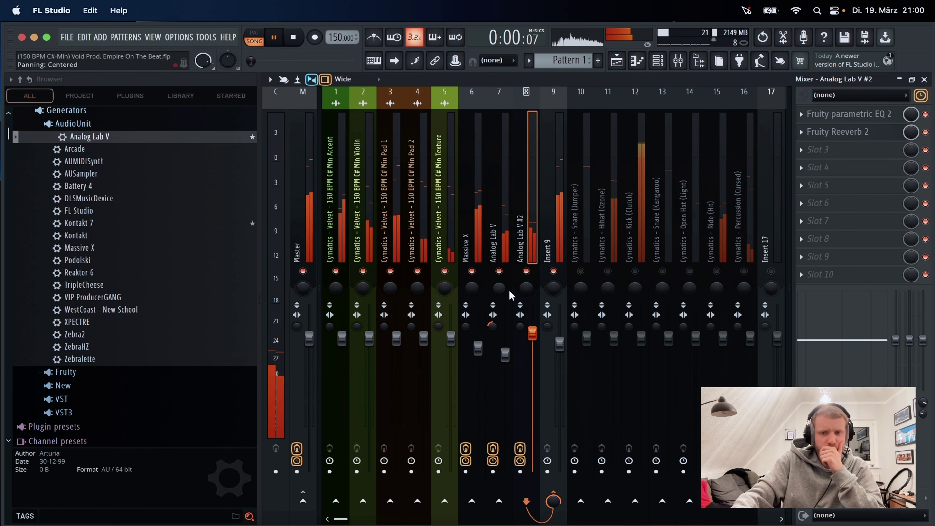
{"action": "left_click_drag", "start_coordinate": [508, 348], "coordinate": [510, 354]}
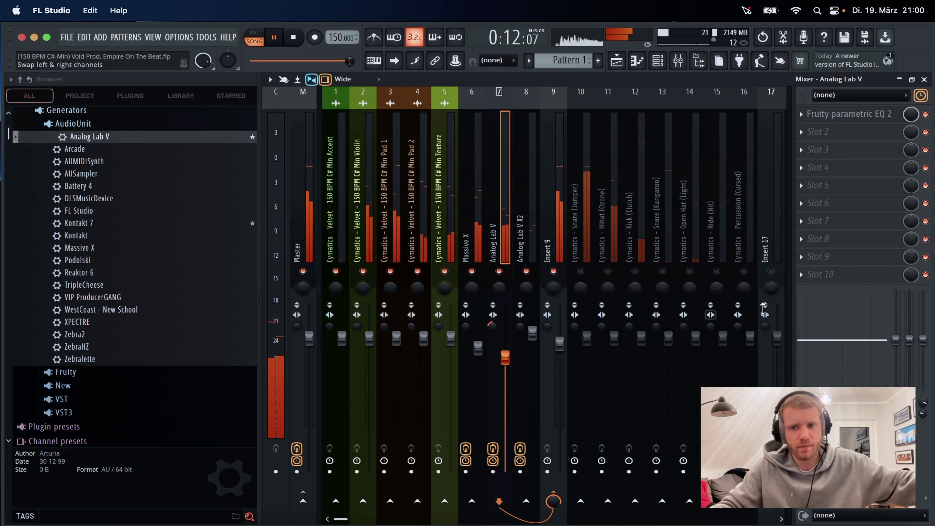
Unmute the drum tracks and their Insert 17 bus, and mute Insert 9 and the 808 Glue (C) track.
{"action": "right_click", "coordinate": [772, 272]}
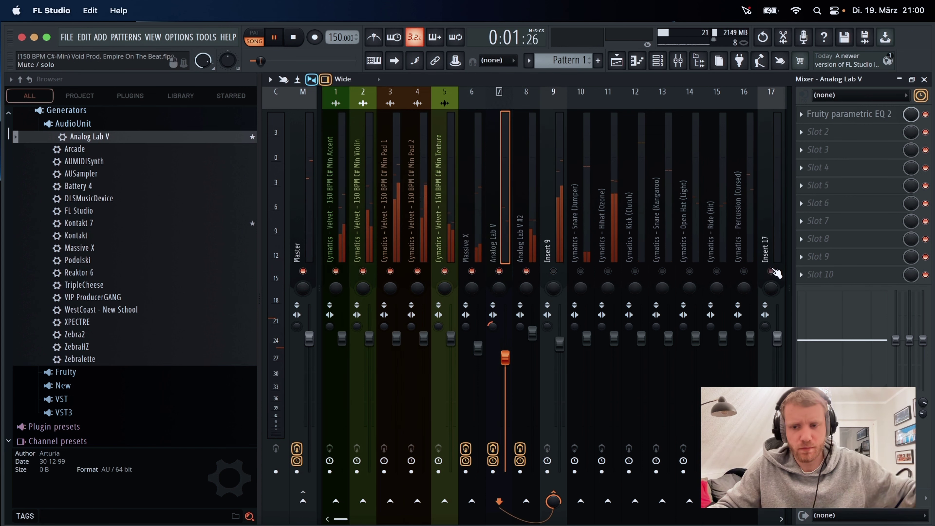
{"action": "right_click", "coordinate": [772, 272]}
{"action": "left_click", "coordinate": [554, 271]}
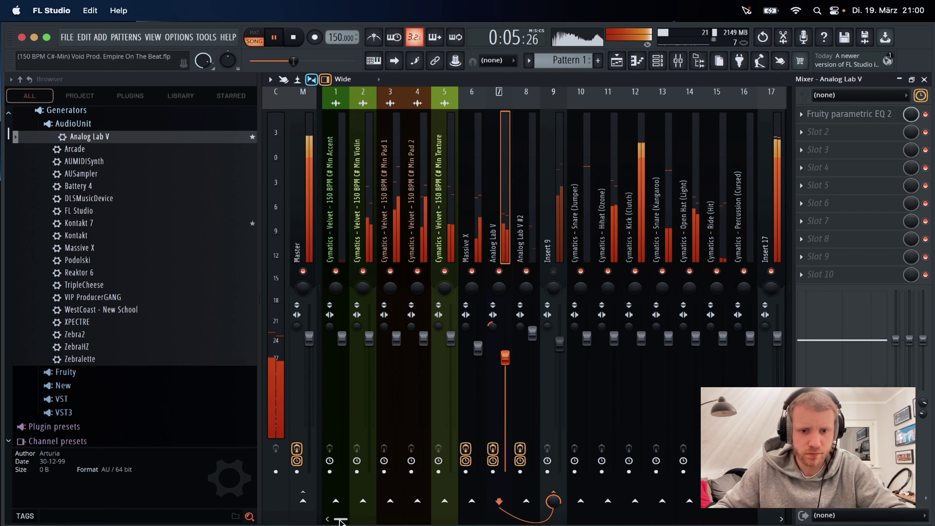
{"action": "left_click_drag", "start_coordinate": [340, 518], "coordinate": [372, 519]}
{"action": "left_click", "coordinate": [584, 271]}
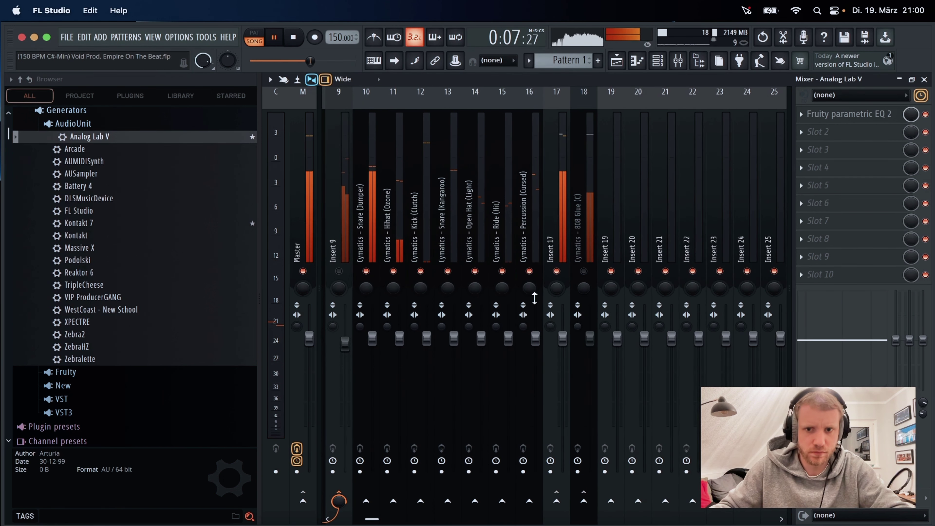
{"action": "left_click_drag", "start_coordinate": [375, 518], "coordinate": [368, 519]}
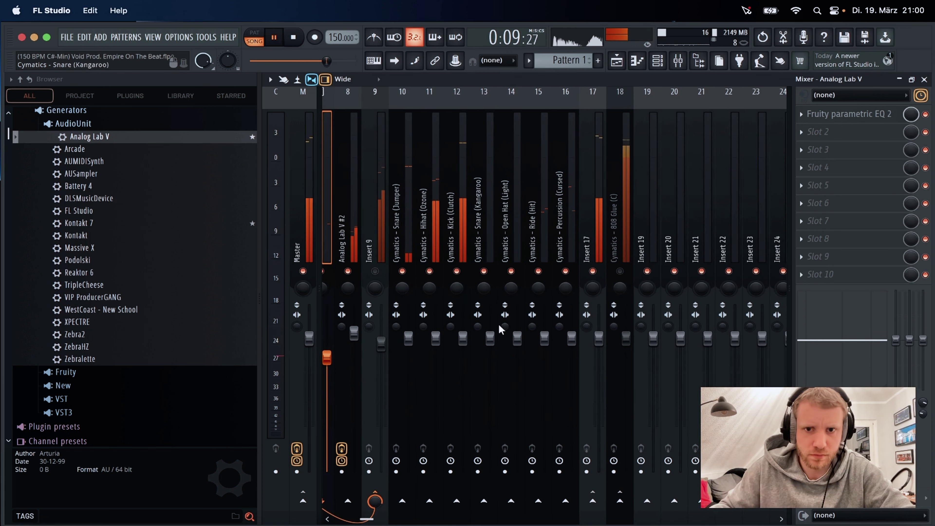
Merge the Kick (Clutch) track's stereo image and lower it to about 83%, and bring Snare (Jumper) down slightly.
{"action": "left_click", "coordinate": [458, 326]}
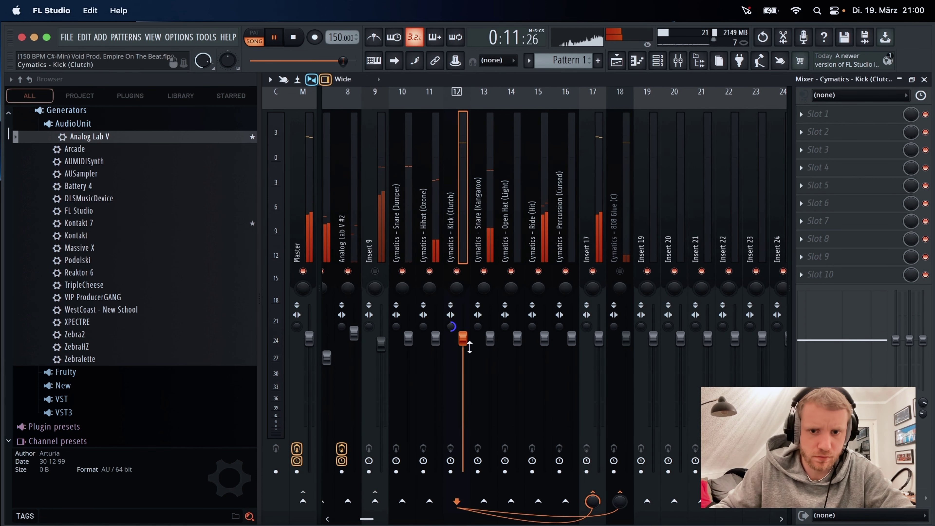
{"action": "left_click_drag", "start_coordinate": [462, 338], "coordinate": [462, 360]}
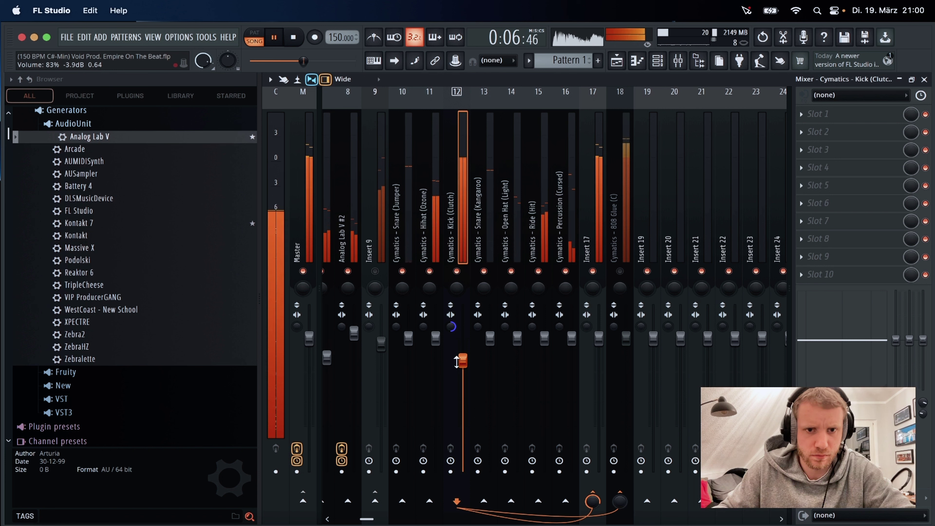
{"action": "left_click_drag", "start_coordinate": [457, 361], "coordinate": [456, 362]}
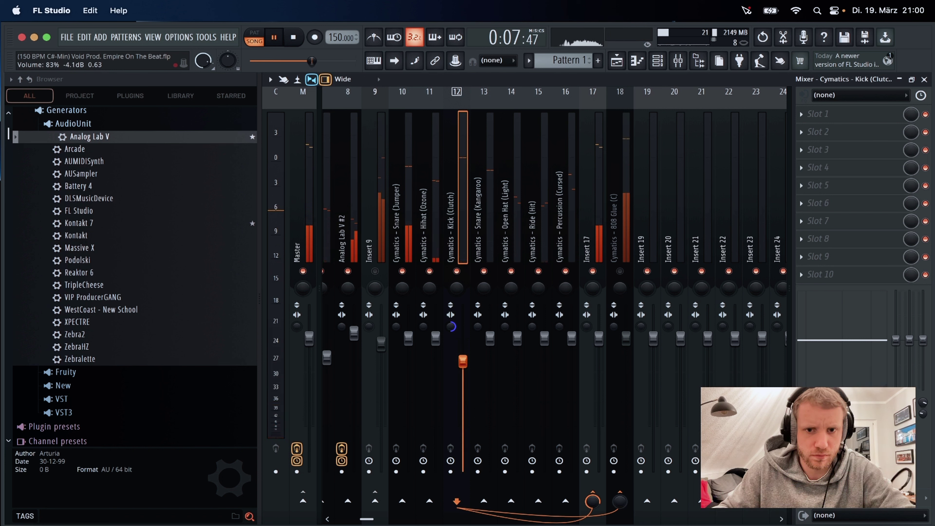
{"action": "left_click", "coordinate": [409, 246]}
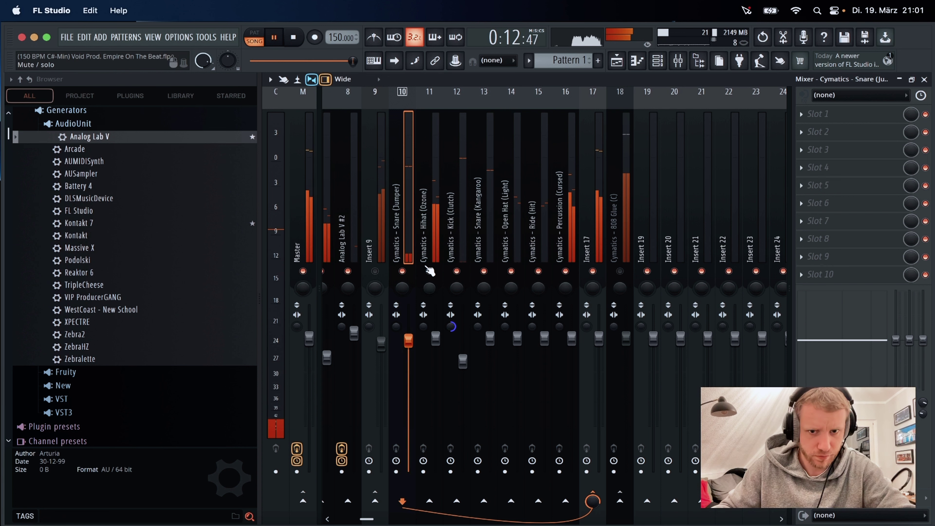
Pan the Hihat (Ozone) track 26% left and insert Fruity Parametric EQ 2 in its first effect slot.
{"action": "left_click_drag", "start_coordinate": [429, 287], "coordinate": [429, 295]}
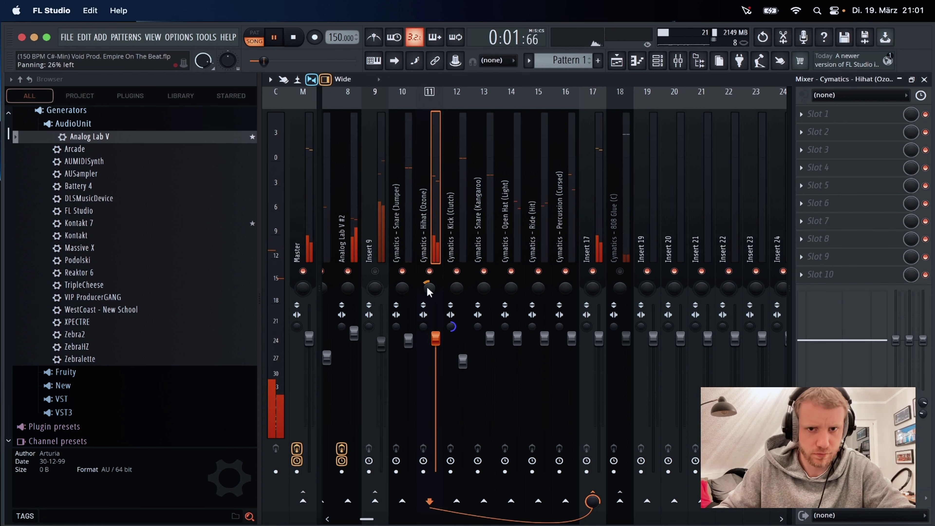
{"action": "left_click", "coordinate": [847, 109]}
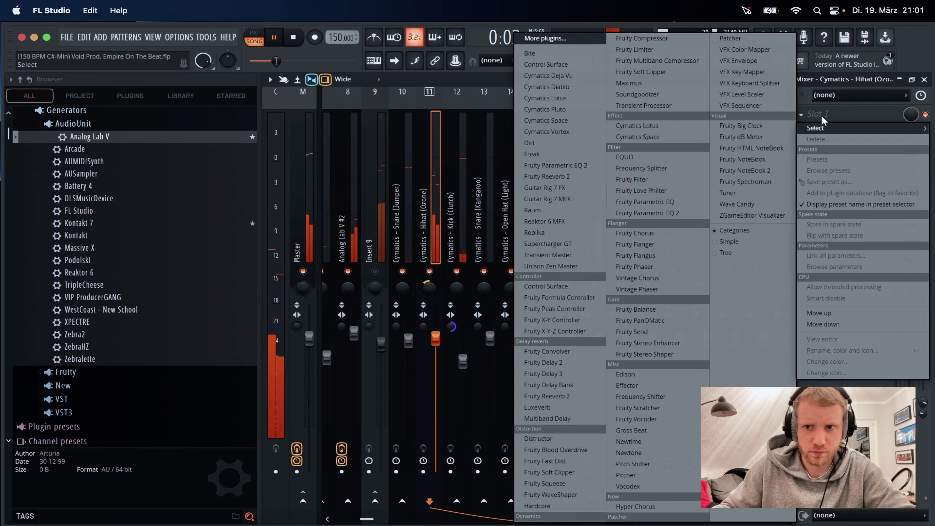
{"action": "left_click", "coordinate": [690, 203]}
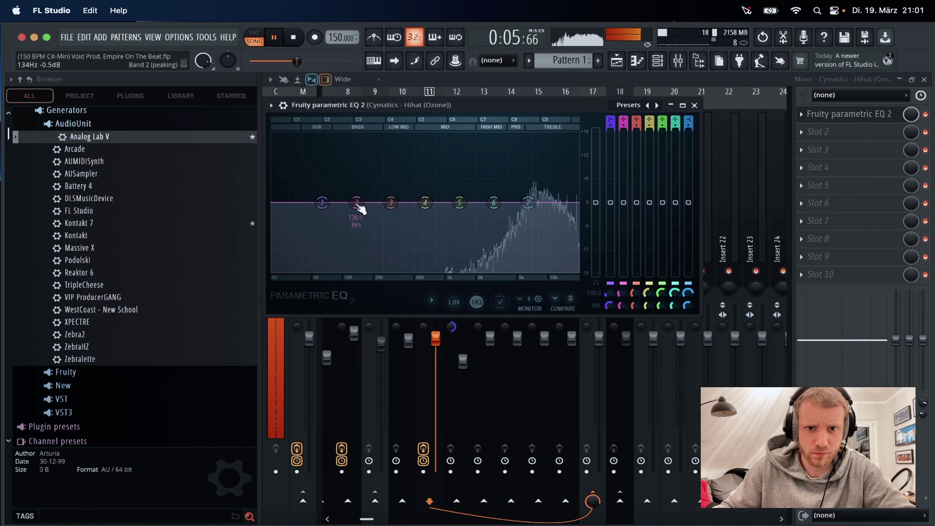
Set the hi-hat equalizer's band 1 to high pass at about 437 Hz, cut the low mids with band 2, and close it.
{"action": "right_click", "coordinate": [322, 202]}
{"action": "mouse_move", "coordinate": [339, 233]}
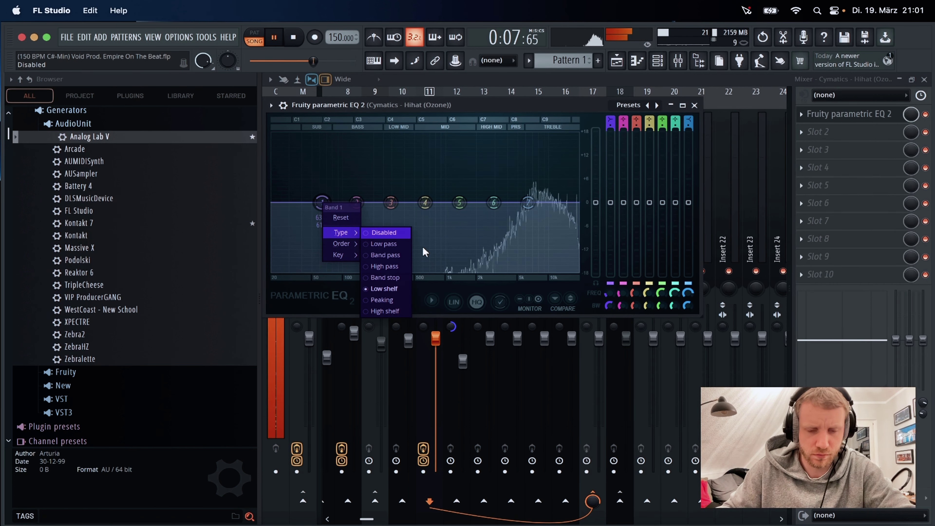
{"action": "left_click", "coordinate": [397, 267]}
{"action": "left_click_drag", "start_coordinate": [322, 203], "coordinate": [444, 202]}
{"action": "left_click_drag", "start_coordinate": [356, 202], "coordinate": [428, 258]}
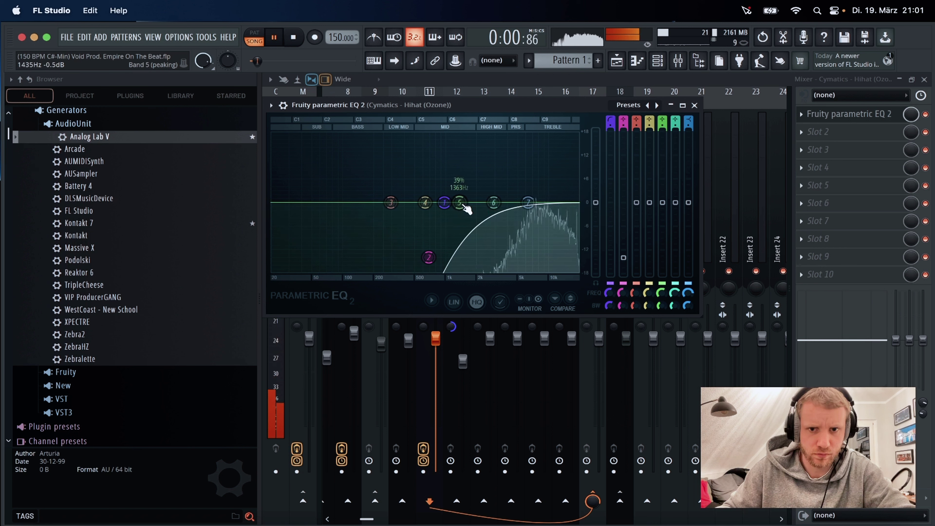
{"action": "left_click_drag", "start_coordinate": [443, 203], "coordinate": [409, 202]}
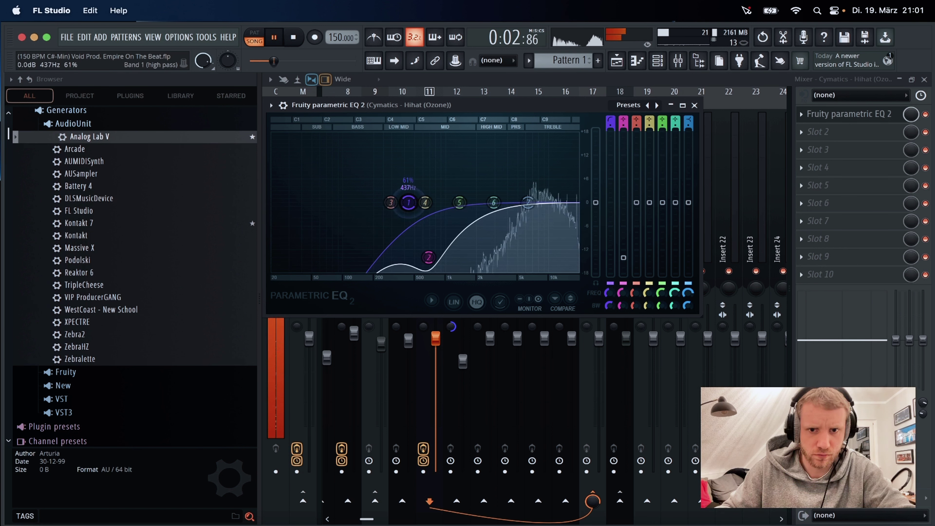
{"action": "left_click_drag", "start_coordinate": [429, 258], "coordinate": [417, 255]}
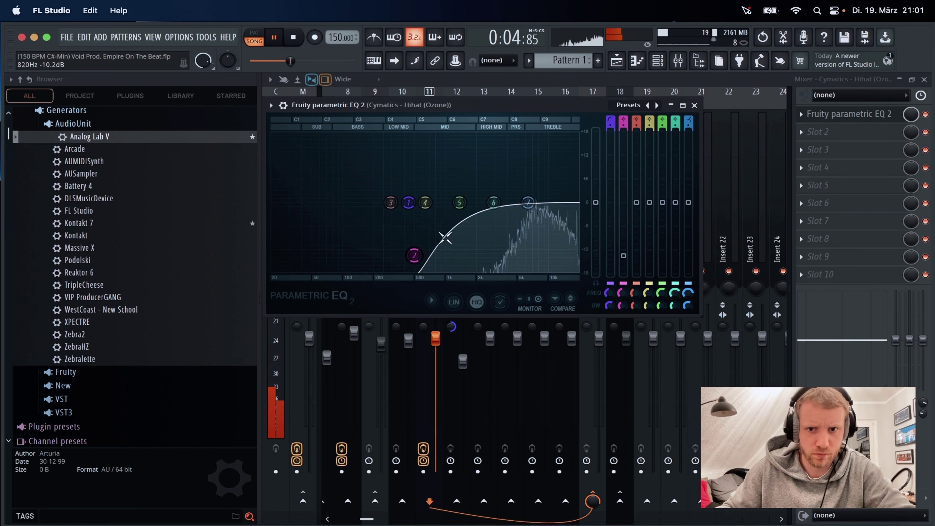
{"action": "left_click", "coordinate": [695, 106]}
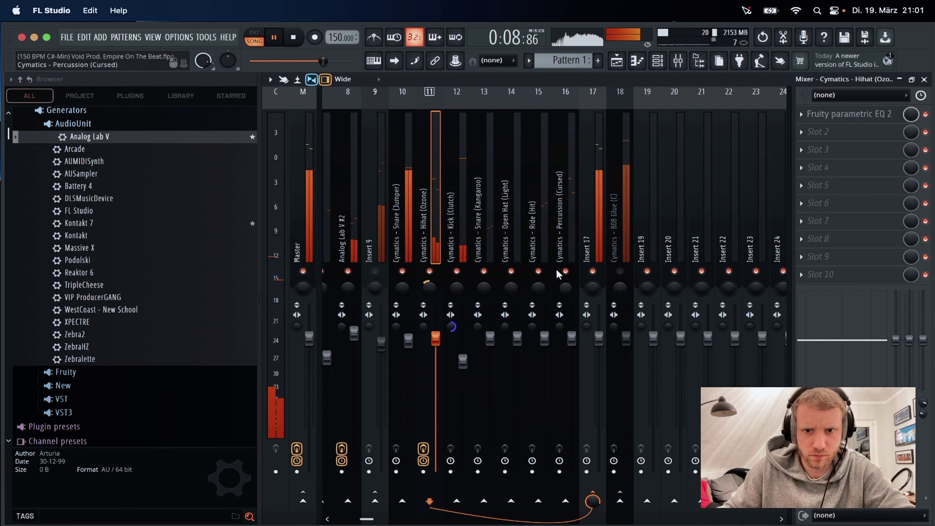
Widen the Ride (Hit) track's stereo image and lower its fader, and lower Percussion (Cursed) to about 88%.
{"action": "left_click_drag", "start_coordinate": [533, 326], "coordinate": [544, 363]}
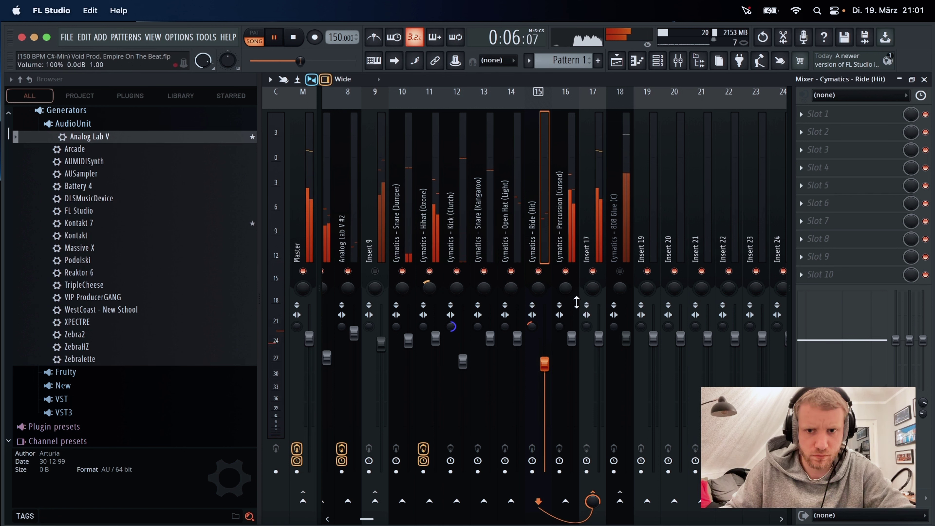
{"action": "left_click_drag", "start_coordinate": [571, 338], "coordinate": [571, 355]}
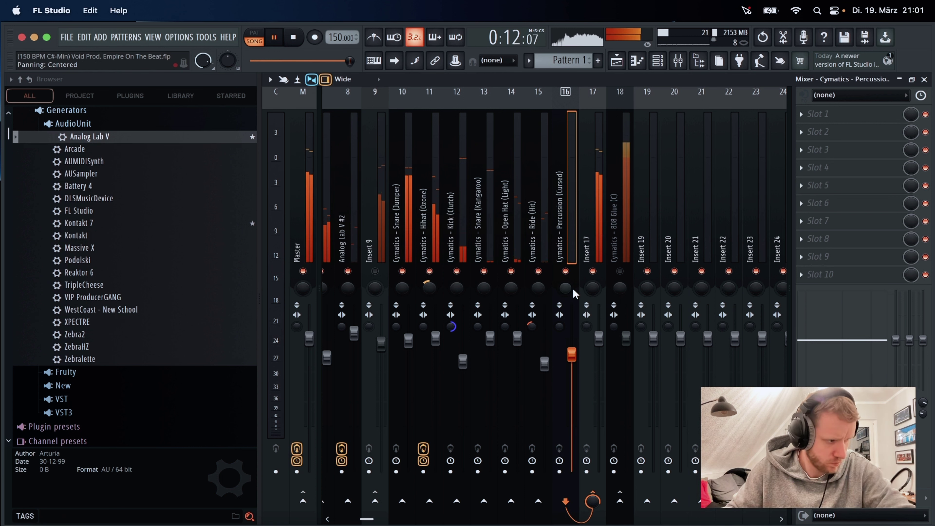
{"action": "left_click_drag", "start_coordinate": [572, 354], "coordinate": [572, 355]}
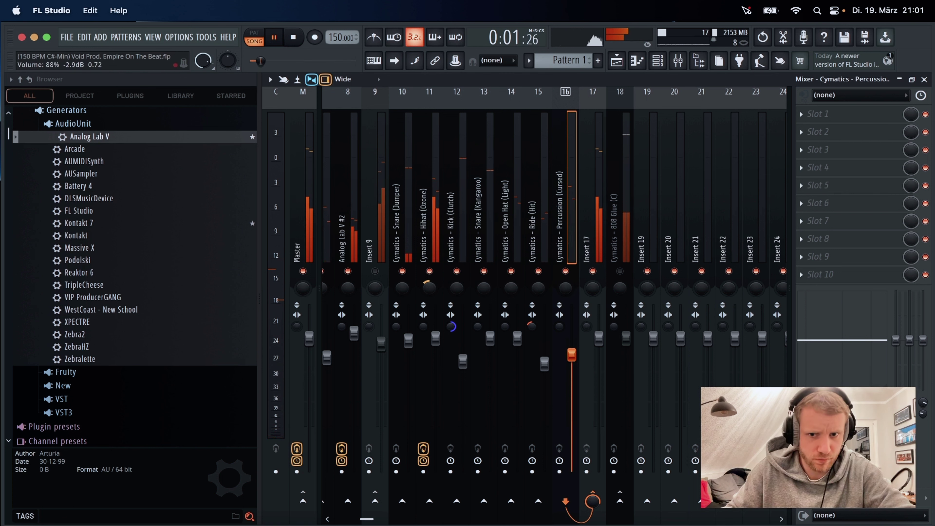
Pan Open Hat (Light) 29% right and raise its fader slightly, and lower the Snare (Kangaroo) fader slightly.
{"action": "left_click_drag", "start_coordinate": [511, 287], "coordinate": [511, 282]}
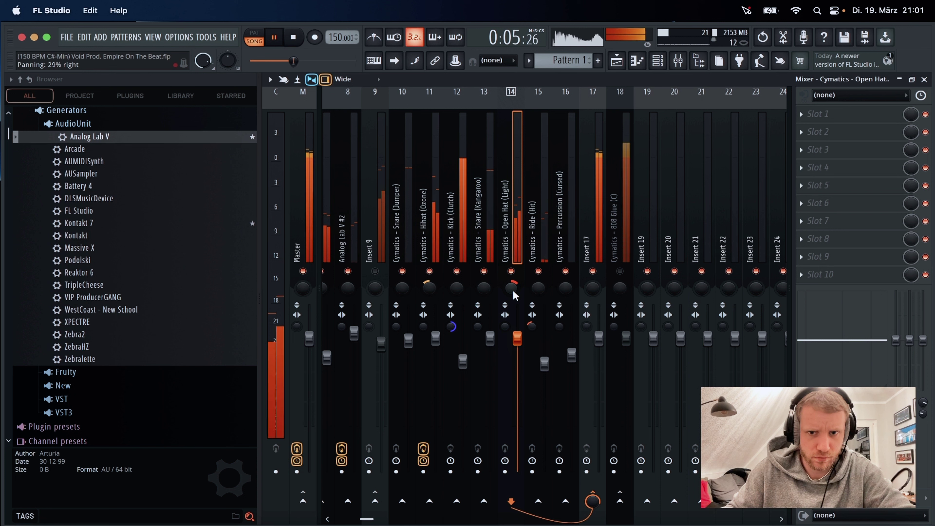
{"action": "left_click_drag", "start_coordinate": [517, 338], "coordinate": [494, 336]}
{"action": "left_click", "coordinate": [482, 247]}
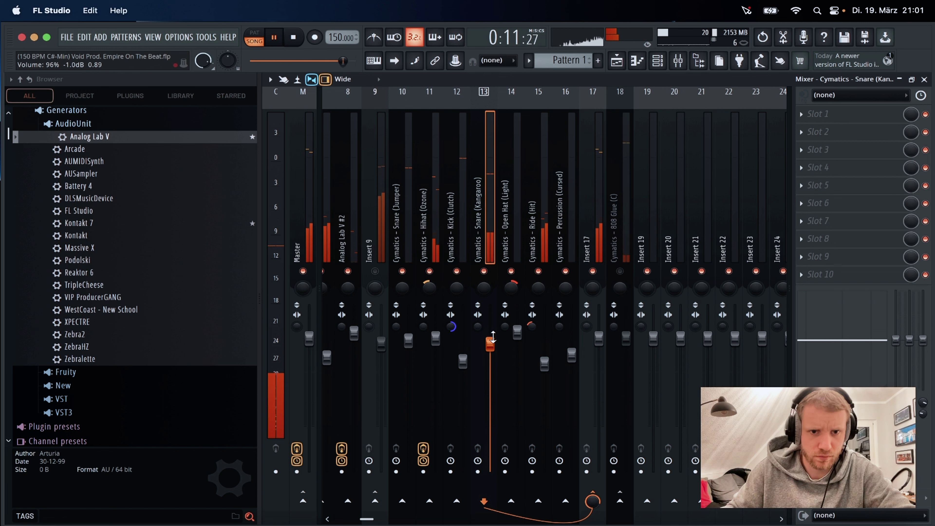
{"action": "left_click_drag", "start_coordinate": [492, 341], "coordinate": [492, 346]}
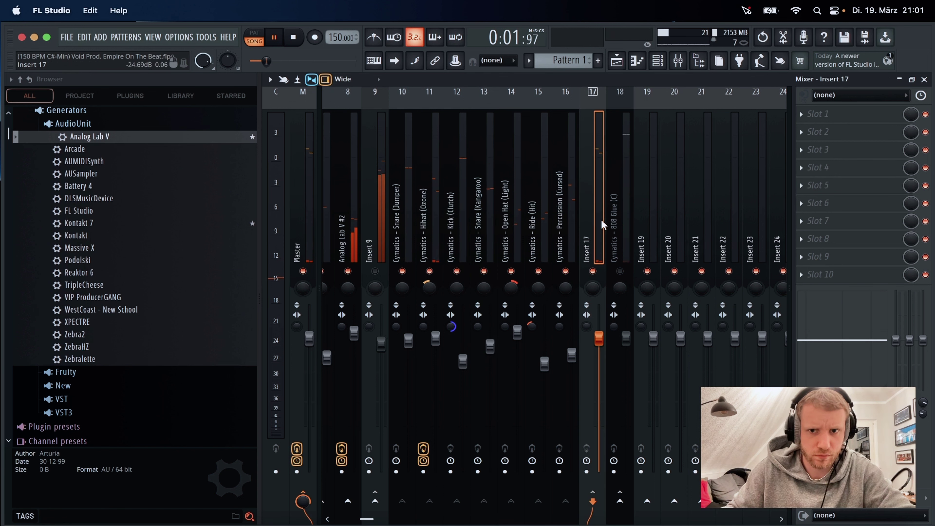
Raise the Hihat (Ozone) fader slightly.
{"action": "left_click", "coordinate": [804, 116]}
{"action": "left_click", "coordinate": [535, 155]}
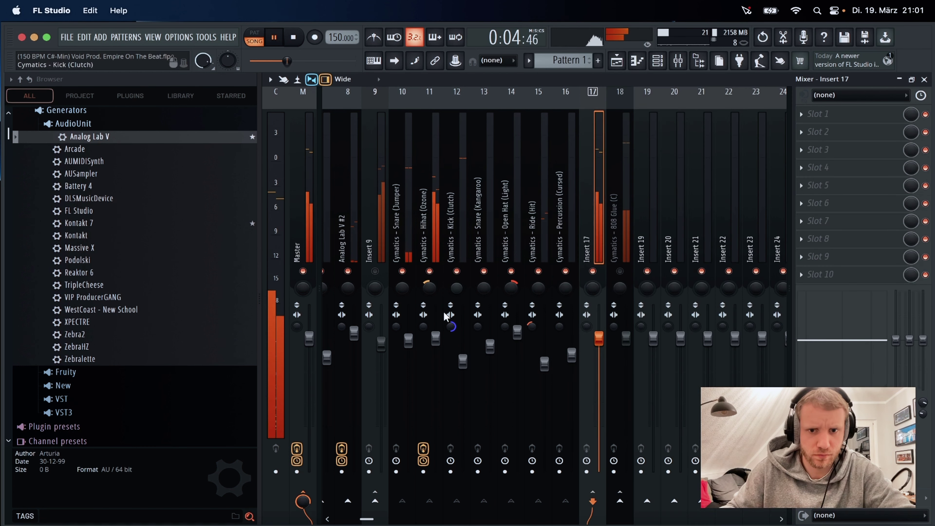
{"action": "left_click", "coordinate": [429, 291]}
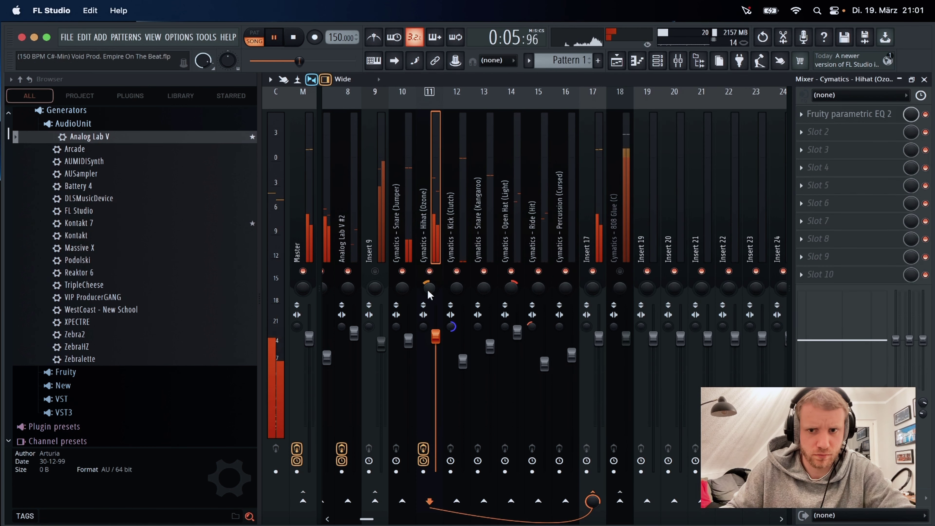
Add Fruity Compressor with the Drums preset to Insert 17 and reduce its mix level to 5%.
{"action": "left_click", "coordinate": [590, 246]}
{"action": "left_click", "coordinate": [803, 115]}
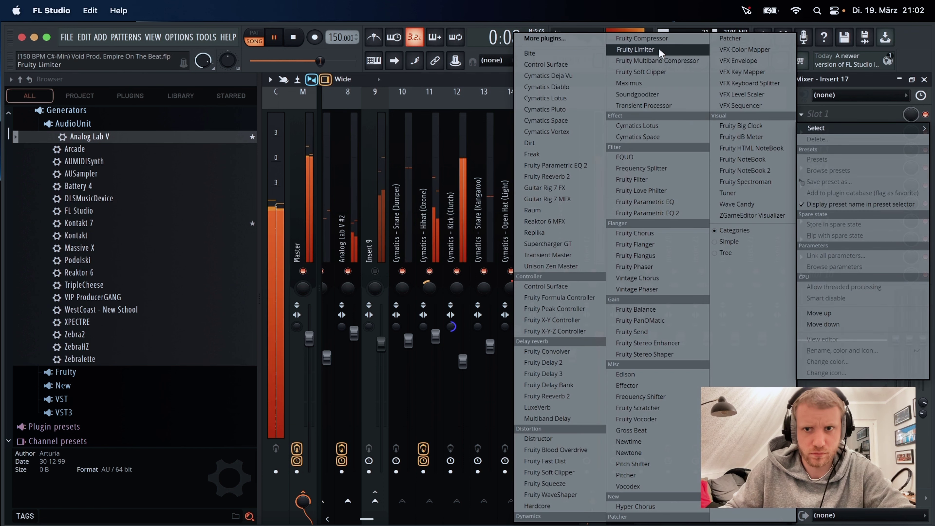
{"action": "left_click", "coordinate": [642, 38]}
{"action": "left_click", "coordinate": [580, 165]}
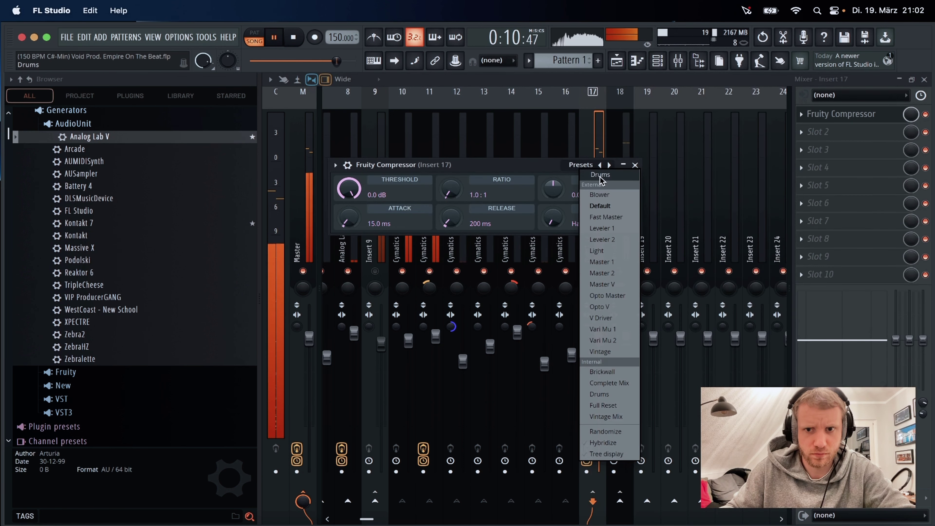
{"action": "left_click", "coordinate": [599, 174]}
{"action": "left_click", "coordinate": [635, 164]}
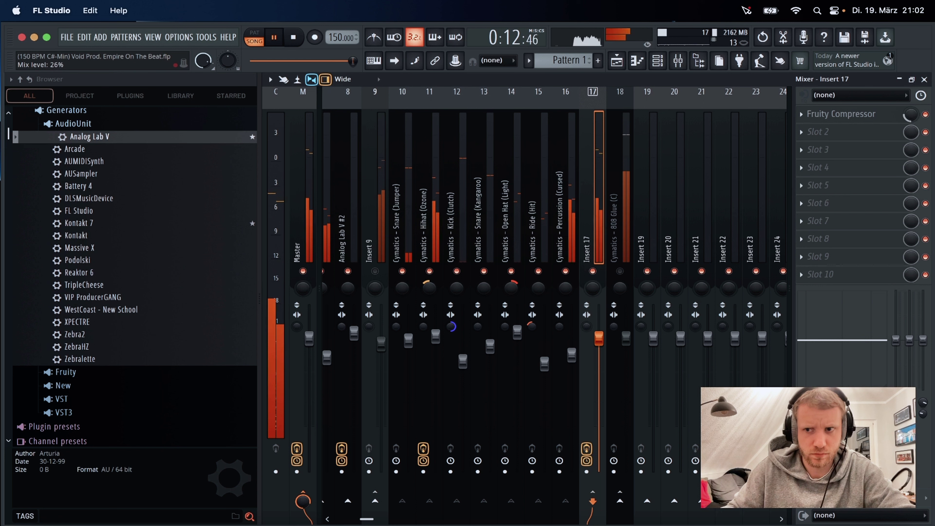
{"action": "left_click_drag", "start_coordinate": [911, 114], "coordinate": [911, 126]}
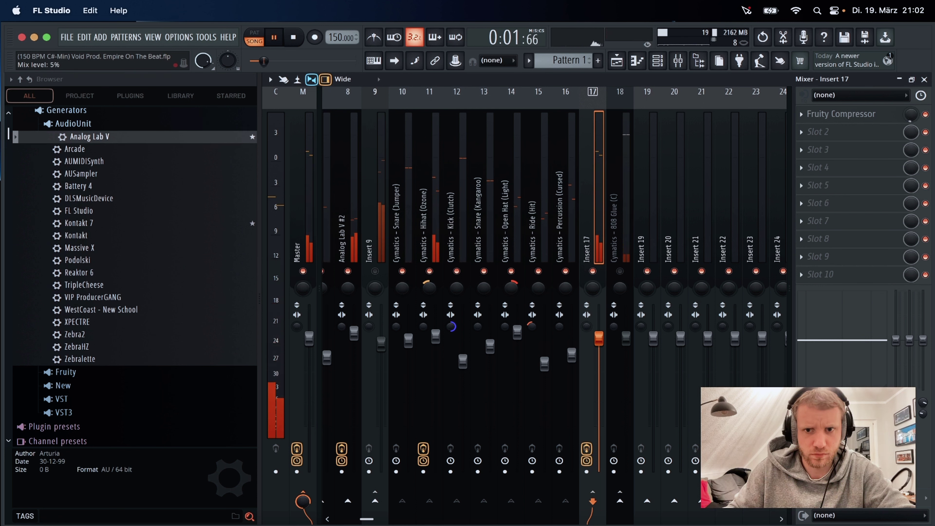
Raise the Ride (Hit) fader slightly, and isolate the 808 Glue (C) track with Insert 17 muted.
{"action": "left_click", "coordinate": [544, 364]}
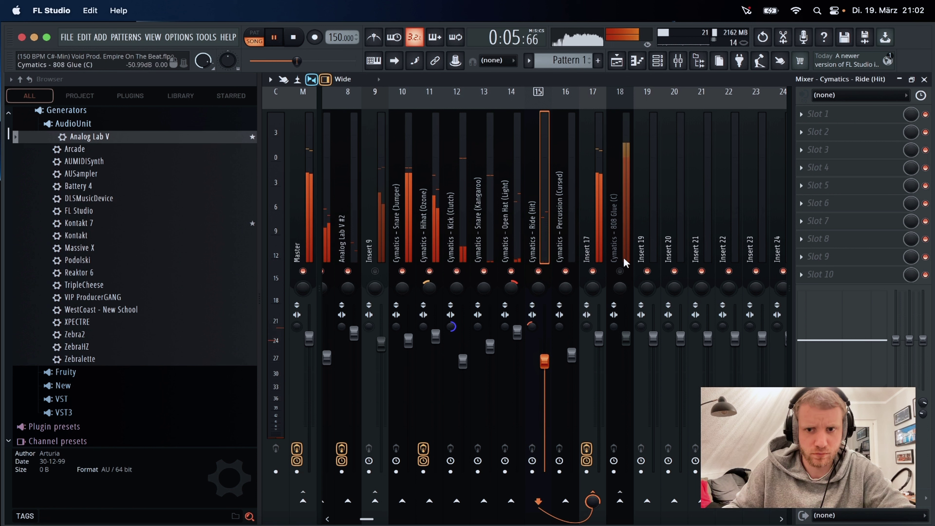
{"action": "left_click", "coordinate": [592, 271]}
{"action": "left_click", "coordinate": [620, 271]}
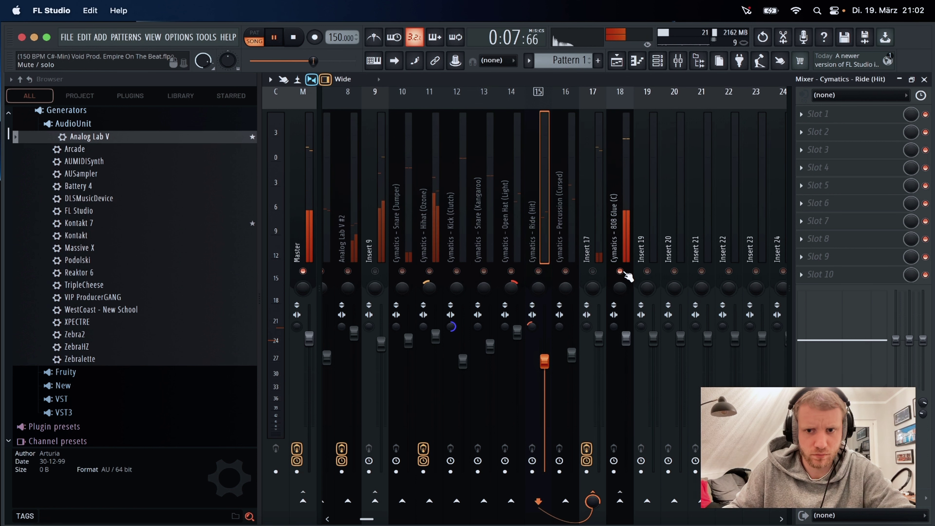
Lower the 808 Glue (C) fader and sidechain the Kick (Clutch) track to the 808 Glue (C) track.
{"action": "left_click", "coordinate": [625, 247]}
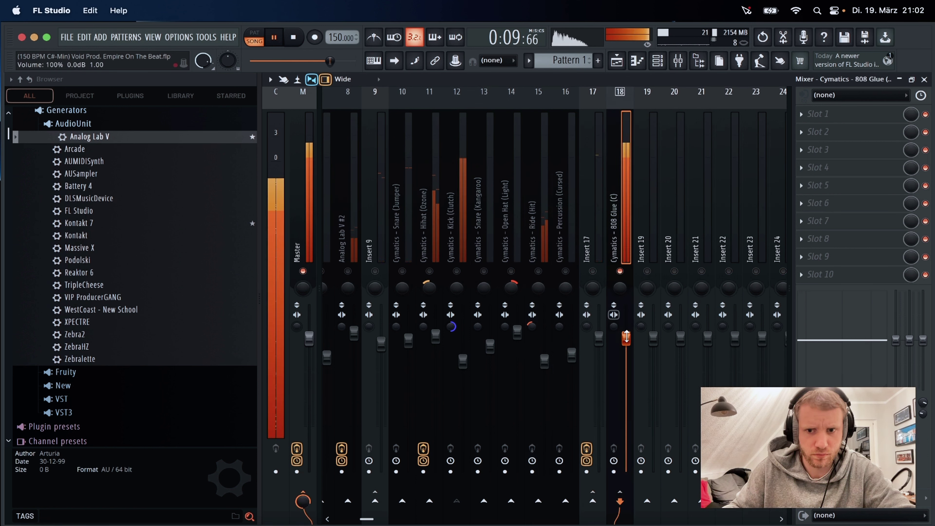
{"action": "left_click_drag", "start_coordinate": [624, 338], "coordinate": [626, 359]}
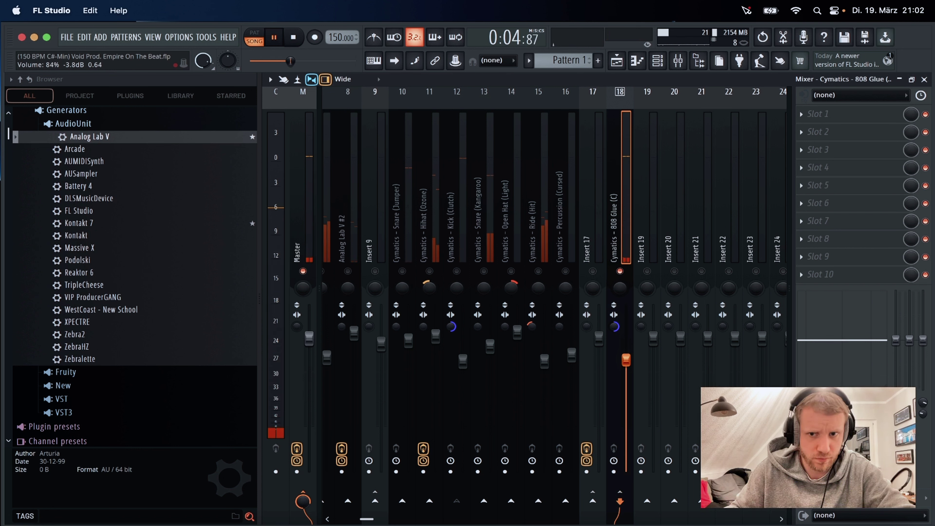
{"action": "left_click", "coordinate": [458, 248]}
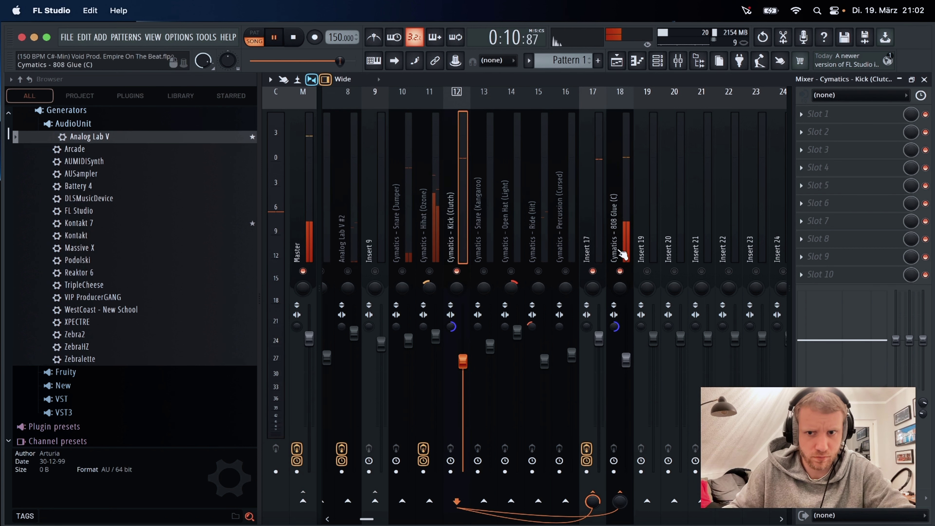
Add Fruity Limiter to the 808 Glue (C) track in COMP mode with Cymatics - Kick (Clutch) as its sidechain source.
{"action": "left_click", "coordinate": [622, 254]}
{"action": "left_click", "coordinate": [821, 114]}
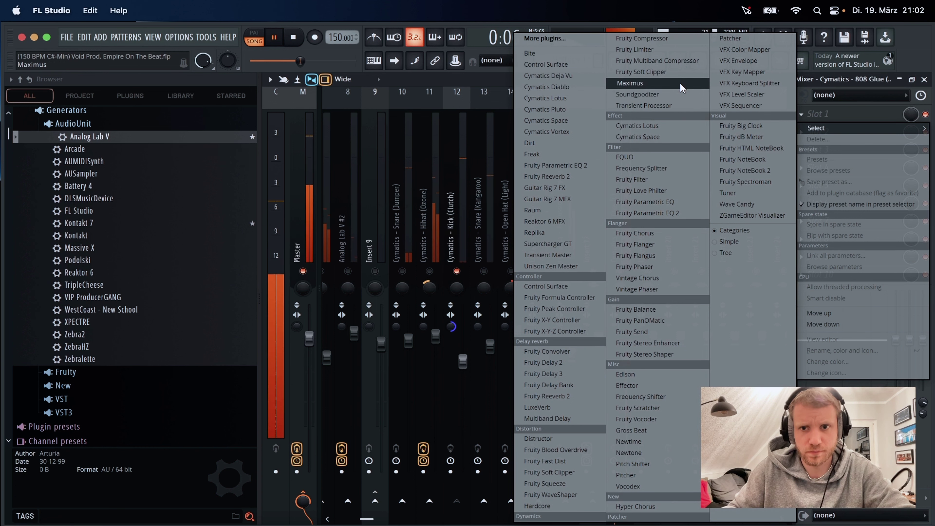
{"action": "left_click", "coordinate": [654, 52]}
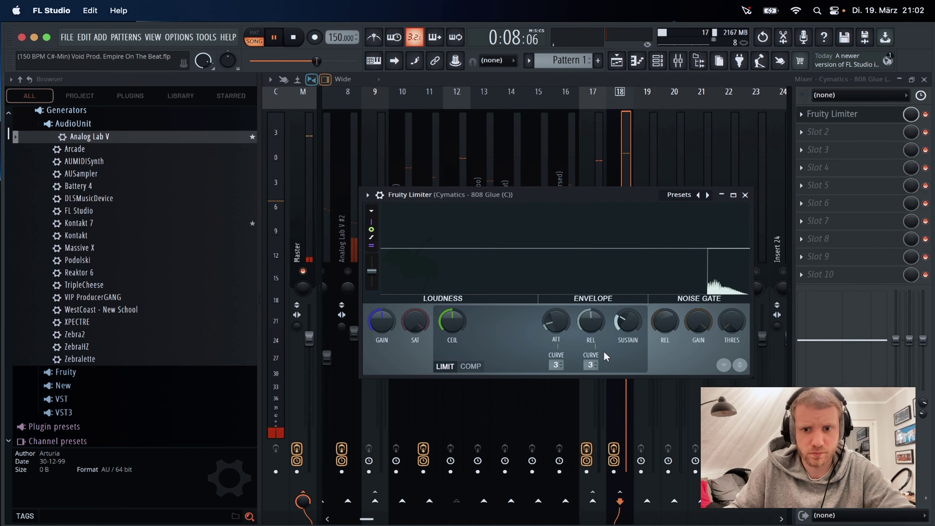
{"action": "left_click", "coordinate": [471, 366]}
{"action": "left_click", "coordinate": [590, 364]}
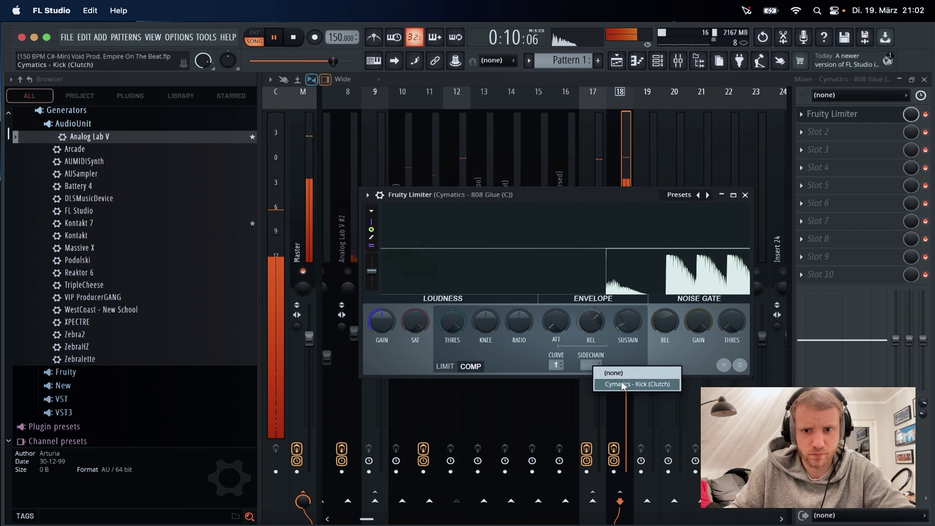
{"action": "left_click", "coordinate": [623, 384]}
Lower the 808 compressor's threshold and raise its ratio so the kick ducks the 808, and close the plugin.
{"action": "left_click_drag", "start_coordinate": [452, 321], "coordinate": [452, 329]}
{"action": "left_click_drag", "start_coordinate": [520, 320], "coordinate": [521, 287]}
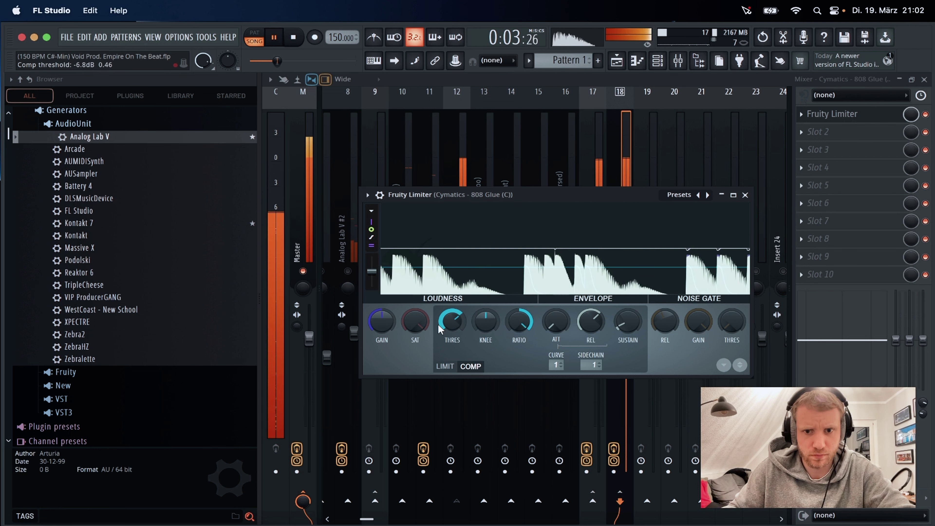
{"action": "left_click_drag", "start_coordinate": [440, 323], "coordinate": [439, 331]}
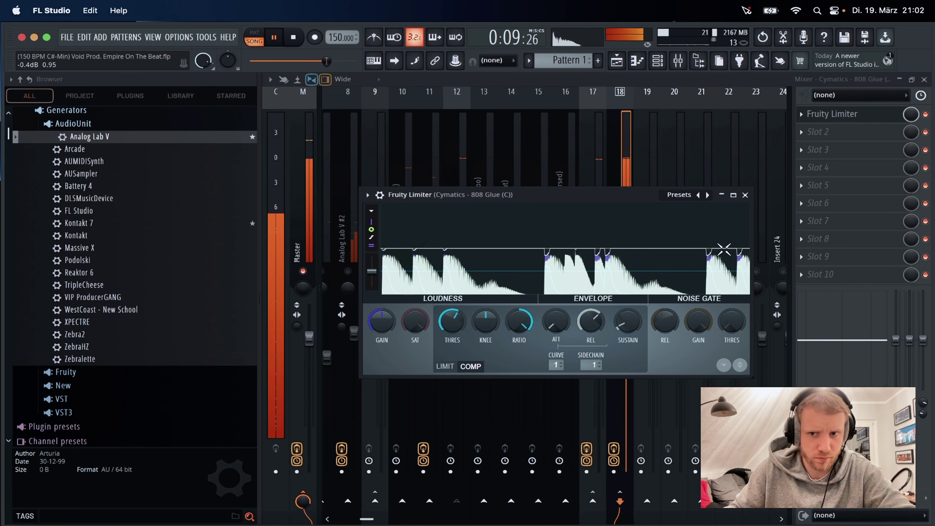
{"action": "left_click", "coordinate": [745, 194]}
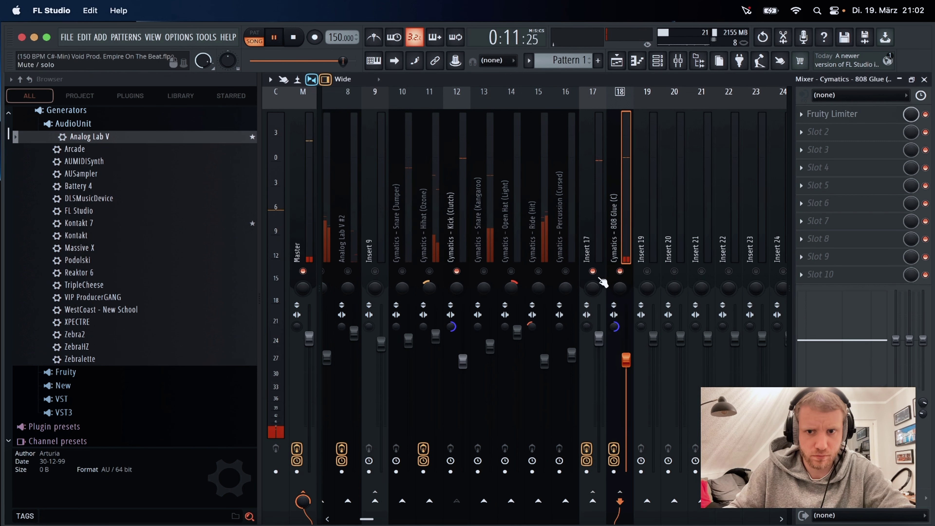
Reactivate all mixer tracks and check the Insert 17, Insert 9 and Analog Lab V channels in the full mix.
{"action": "right_click", "coordinate": [621, 271]}
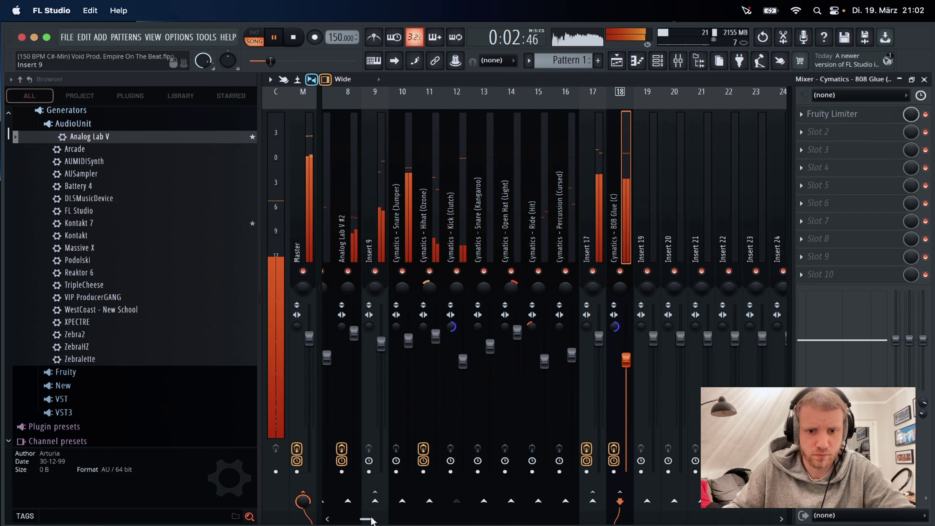
{"action": "left_click_drag", "start_coordinate": [371, 519], "coordinate": [352, 519]}
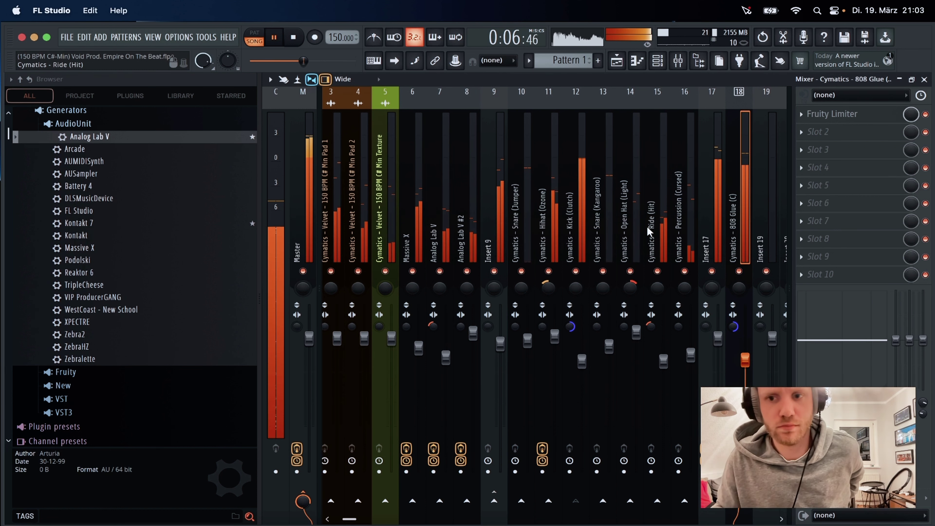
{"action": "left_click", "coordinate": [710, 215]}
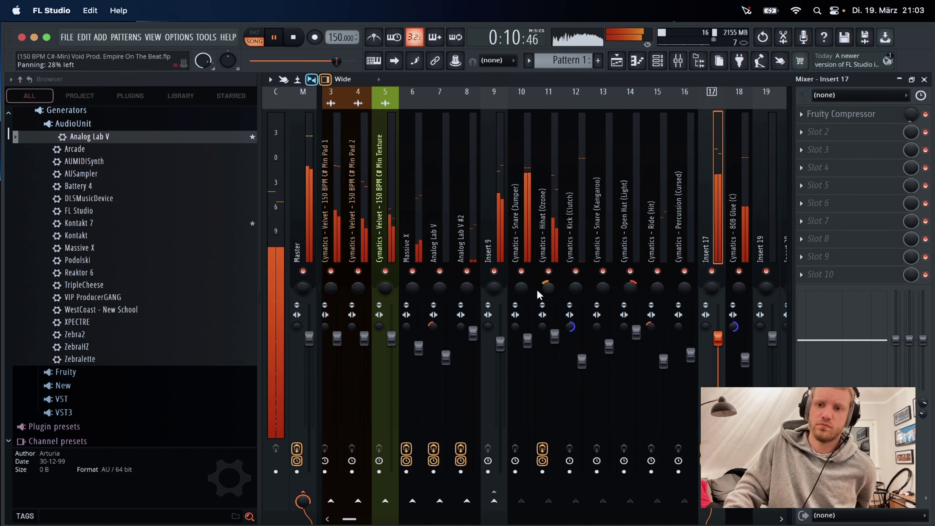
{"action": "left_click", "coordinate": [502, 258]}
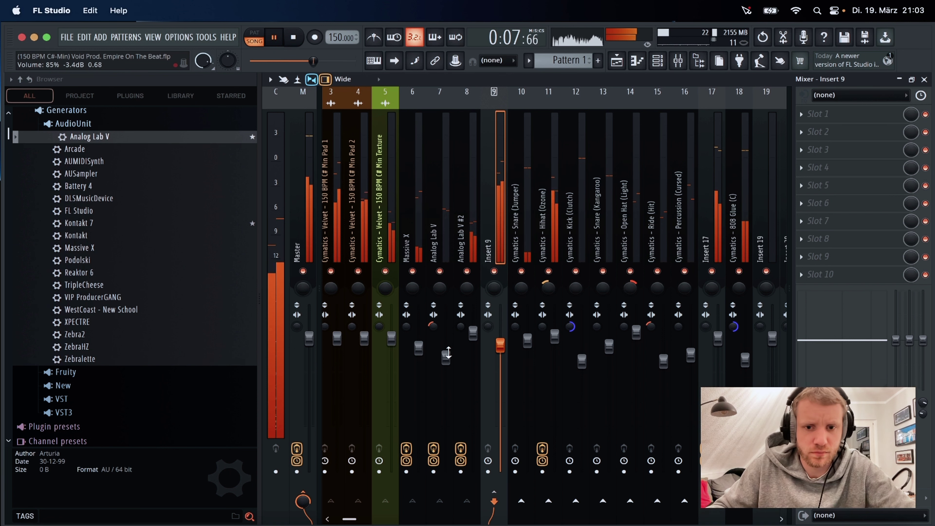
{"action": "left_click", "coordinate": [438, 342]}
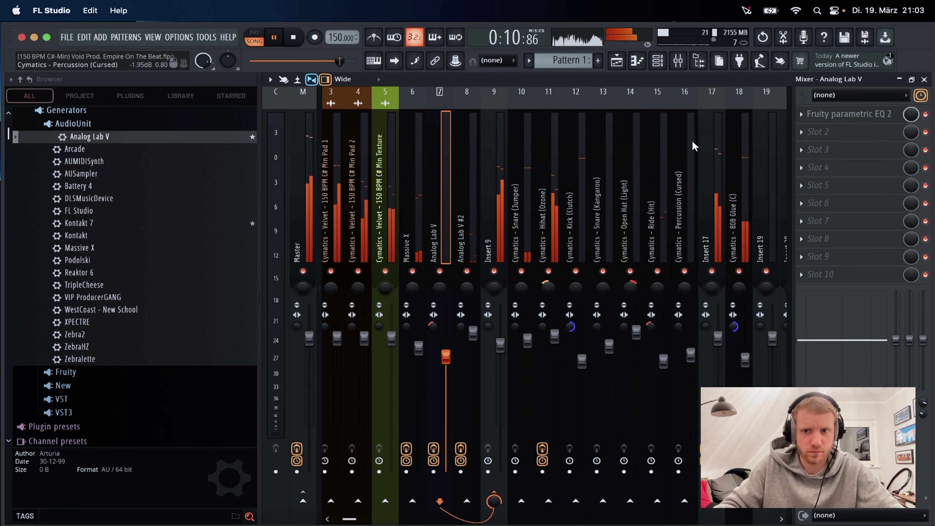
Remove the Pattern 1 clip from Track 6 of the playlist and split Pattern 1 by channel.
{"action": "left_click", "coordinate": [616, 60]}
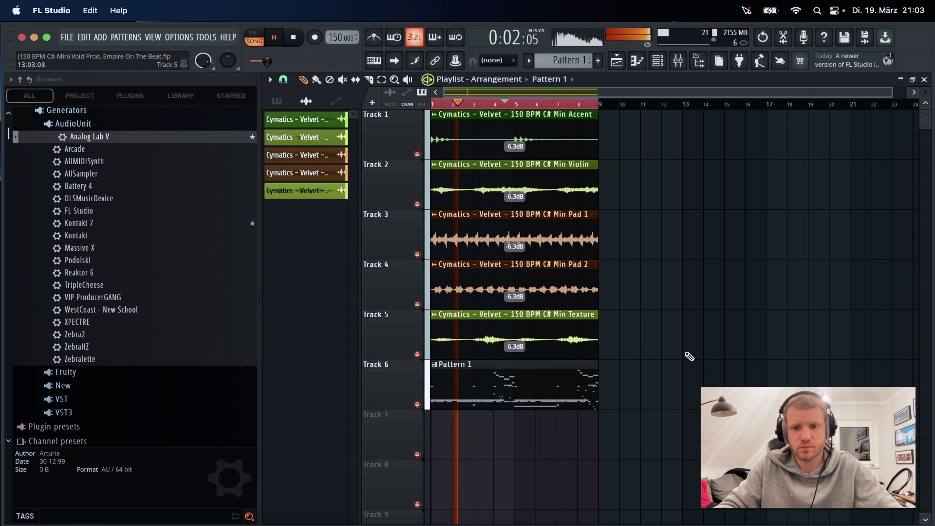
{"action": "right_click", "coordinate": [541, 375]}
{"action": "left_click", "coordinate": [276, 100]}
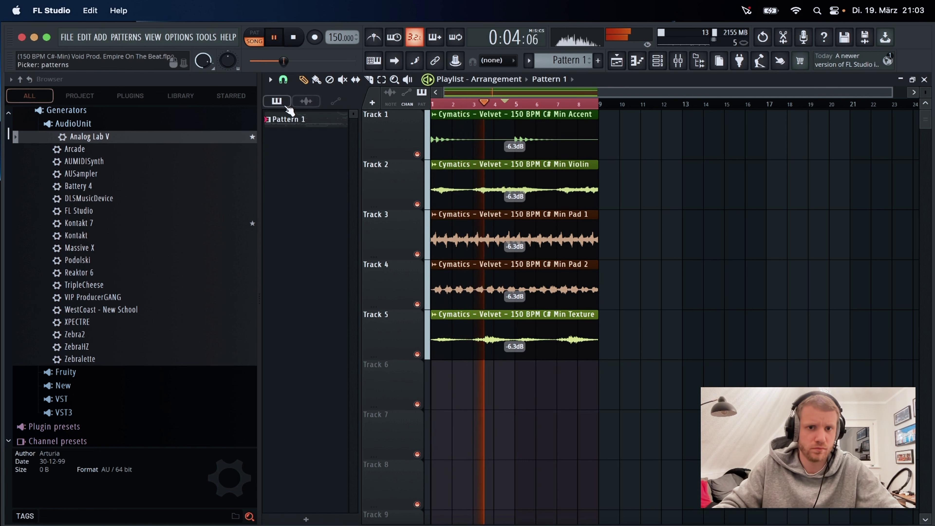
{"action": "right_click", "coordinate": [294, 119]}
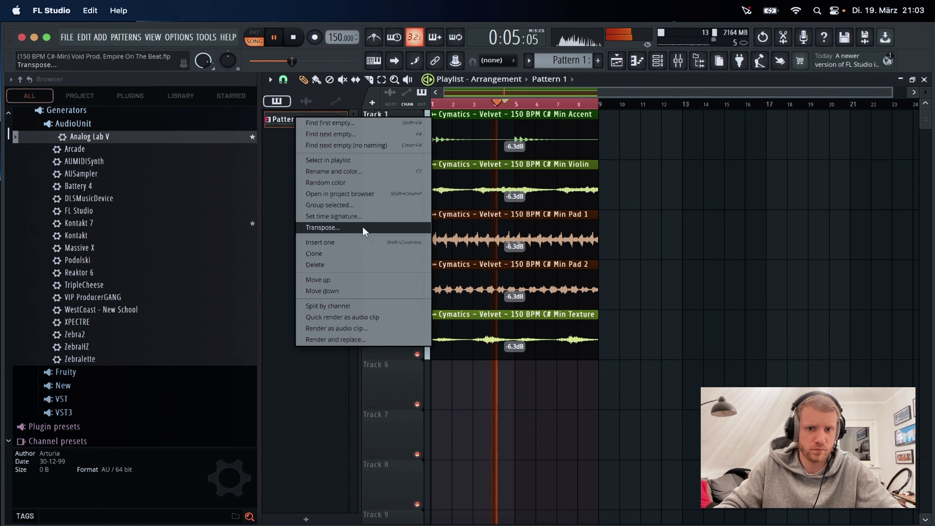
{"action": "left_click", "coordinate": [358, 306]}
Place the Massive X, Analog Lab V and Analog Lab V #2 patterns on Tracks 6 to 8, extending the last to eight bars.
{"action": "left_click", "coordinate": [321, 261]}
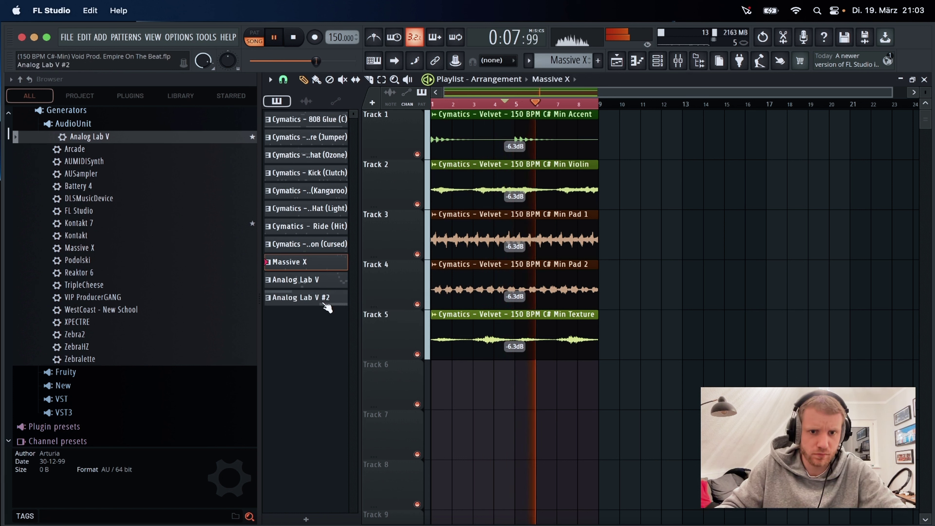
{"action": "left_click", "coordinate": [325, 303], "text": "shift"}
{"action": "left_click_drag", "start_coordinate": [316, 262], "coordinate": [442, 393]}
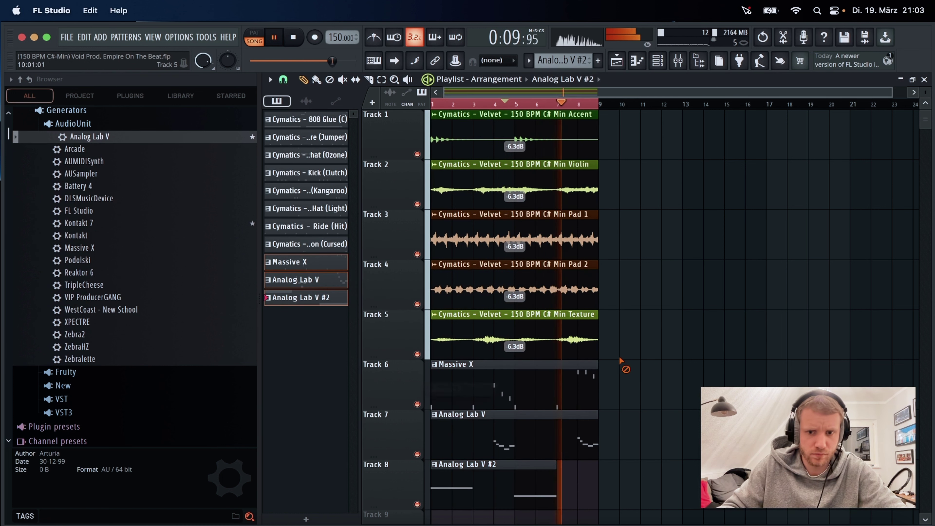
{"action": "left_click_drag", "start_coordinate": [562, 487], "coordinate": [600, 475]}
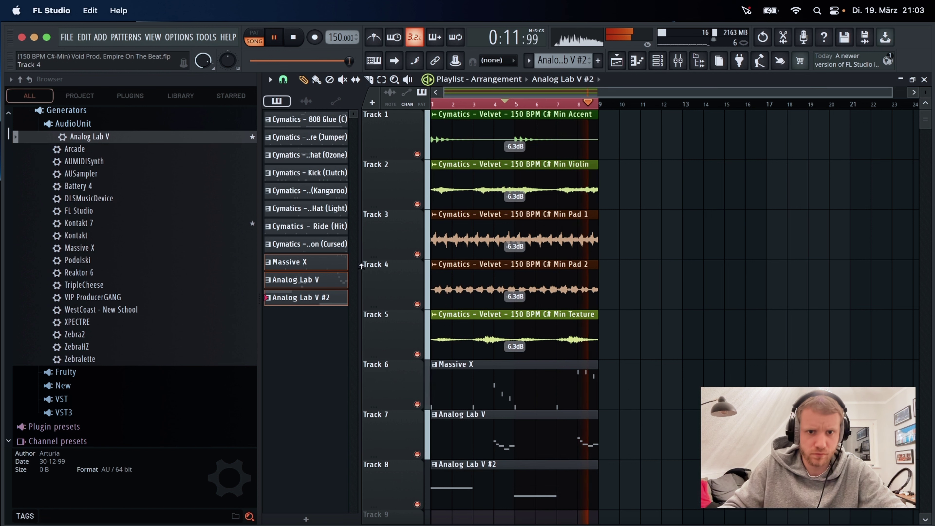
Place the 808 and all drum and percussion patterns on Tracks 9 to 16, starting at bar 1.
{"action": "left_click", "coordinate": [324, 245]}
{"action": "left_click", "coordinate": [330, 120], "text": "shift"}
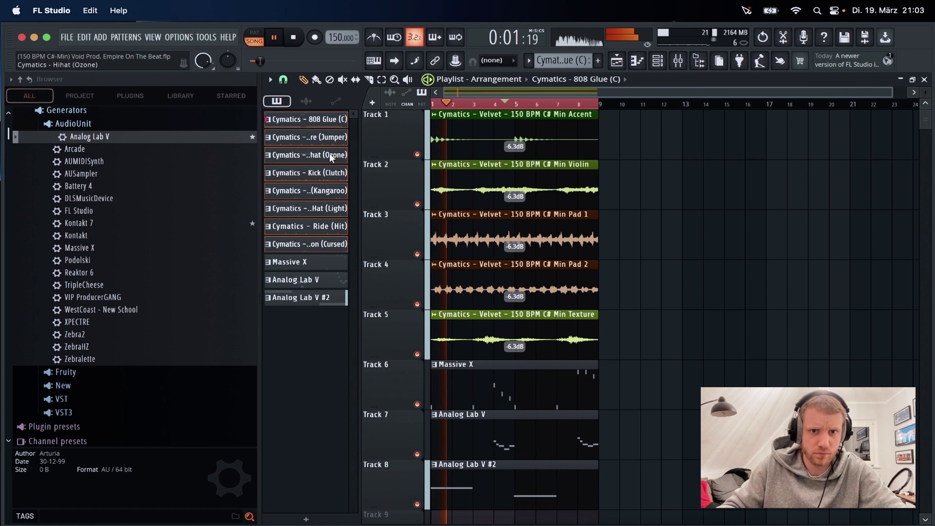
{"action": "left_click_drag", "start_coordinate": [323, 125], "coordinate": [622, 427]}
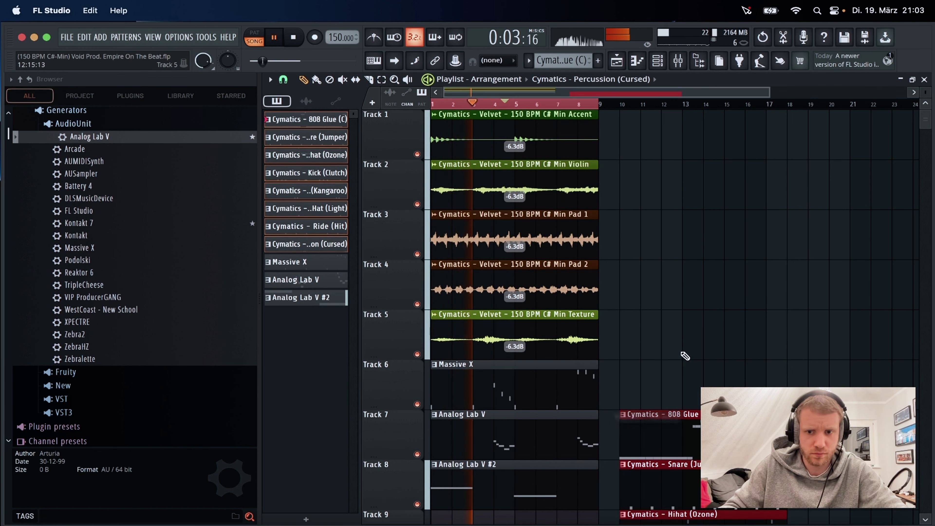
{"action": "scroll", "coordinate": [683, 332], "scroll_direction": "down", "scroll_amount": 5}
{"action": "scroll", "coordinate": [683, 324], "scroll_direction": "down", "scroll_amount": 1}
{"action": "left_click_drag", "start_coordinate": [660, 165], "coordinate": [473, 267]}
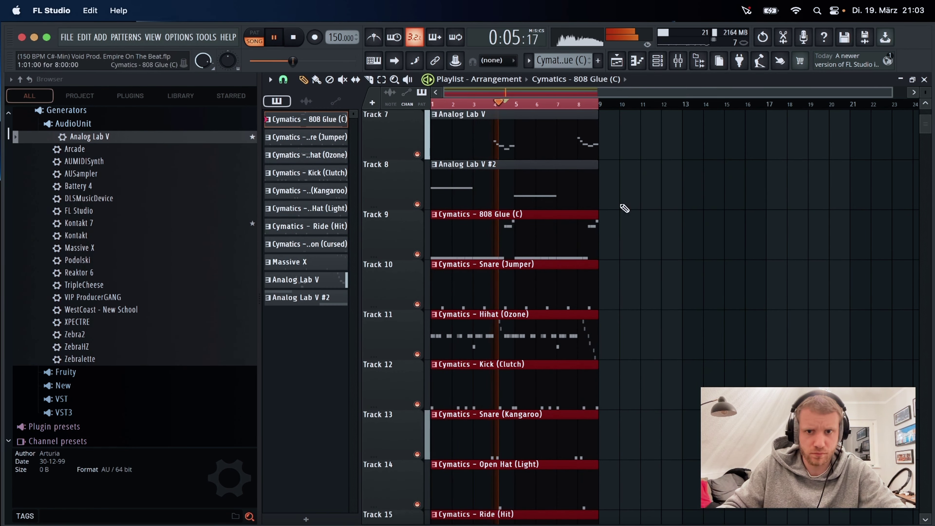
Duplicate all eight-bar clips on Tracks 1 to 16 repeatedly to fill 64 bars, and clear the timeline selection.
{"action": "left_click_drag", "start_coordinate": [925, 93], "coordinate": [923, 103]}
{"action": "left_click", "coordinate": [717, 174]}
{"action": "scroll", "coordinate": [717, 173], "scroll_direction": "up", "scroll_amount": 1}
{"action": "scroll", "coordinate": [720, 175], "scroll_direction": "up", "scroll_amount": 5}
{"action": "left_click_drag", "start_coordinate": [634, 123], "coordinate": [443, 403]}
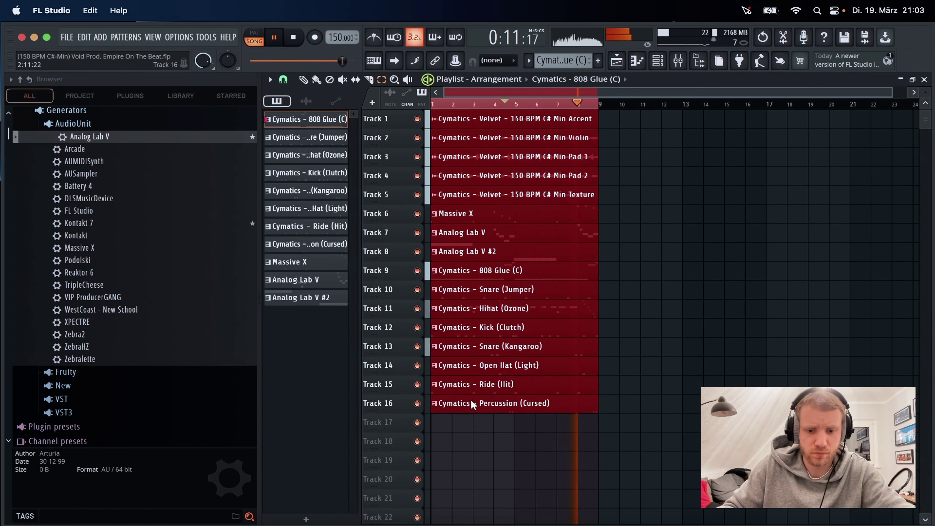
{"action": "key", "text": "ctrl+b"}
{"action": "key", "text": "ctrl+b"}
{"action": "key", "text": "ctrl+b"}
{"action": "key", "text": "ctrl+b"}
{"action": "key", "text": "ctrl+b"}
{"action": "key", "text": "ctrl+b"}
{"action": "key", "text": "ctrl+b"}
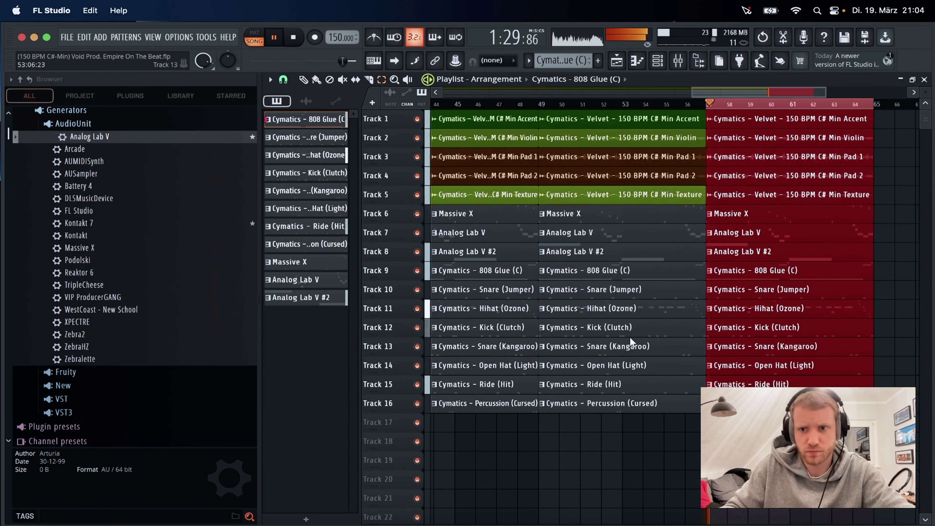
{"action": "left_click", "coordinate": [651, 441]}
{"action": "left_click_drag", "start_coordinate": [694, 93], "coordinate": [444, 94]}
{"action": "double_click", "coordinate": [446, 103]}
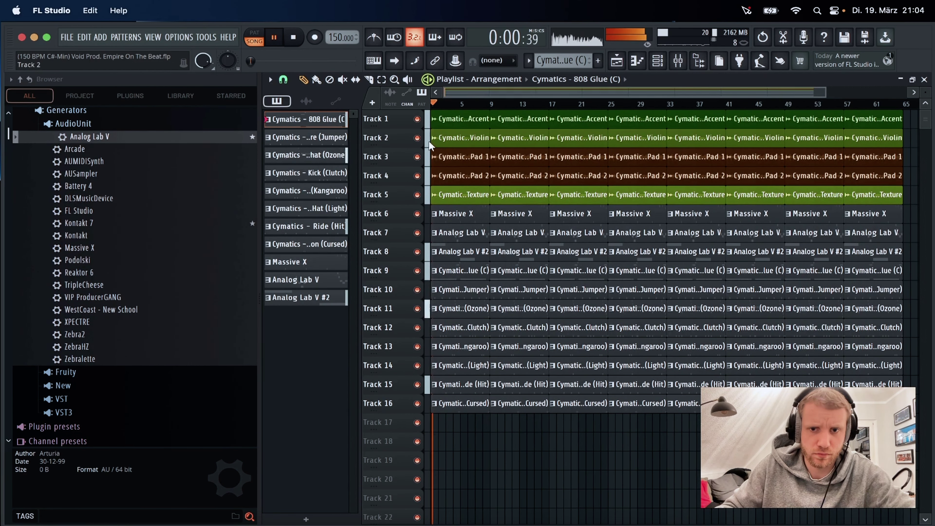
Audition the Accent loop on Track 1 and the Violin loop on Track 2 in solo.
{"action": "left_click_drag", "start_coordinate": [825, 92], "coordinate": [490, 97]}
{"action": "left_click_drag", "start_coordinate": [922, 90], "coordinate": [922, 82]}
{"action": "key", "text": "space"}
{"action": "right_click", "coordinate": [417, 129]}
{"action": "key", "text": "space"}
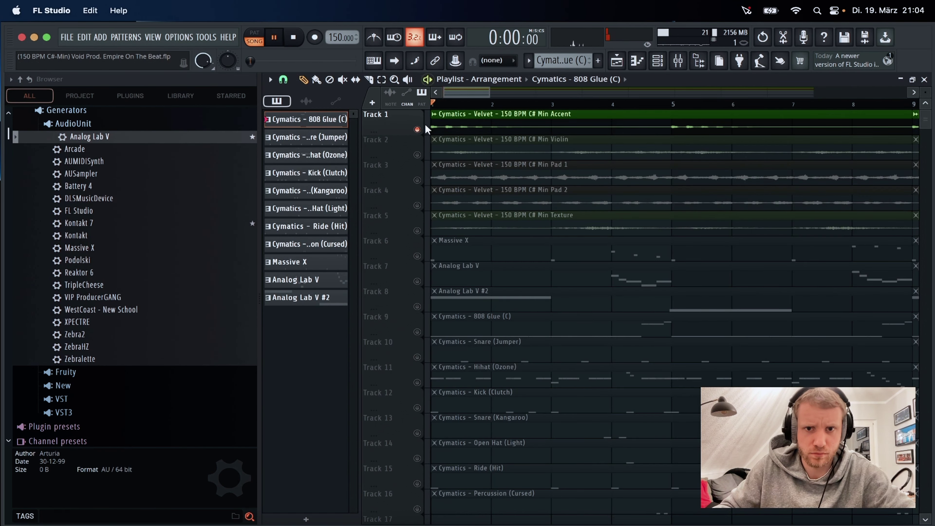
{"action": "key", "text": "space"}
{"action": "right_click", "coordinate": [417, 154]}
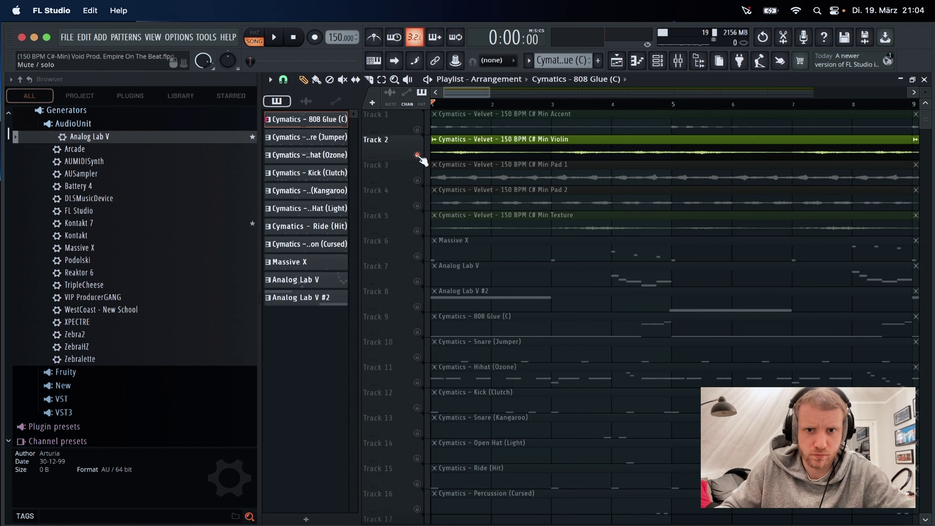
{"action": "key", "text": "space"}
{"action": "right_click", "coordinate": [417, 155]}
Leave only Pad 1 on Track 3 and Texture on Track 5 active, with every other playlist track muted.
{"action": "right_click", "coordinate": [417, 180]}
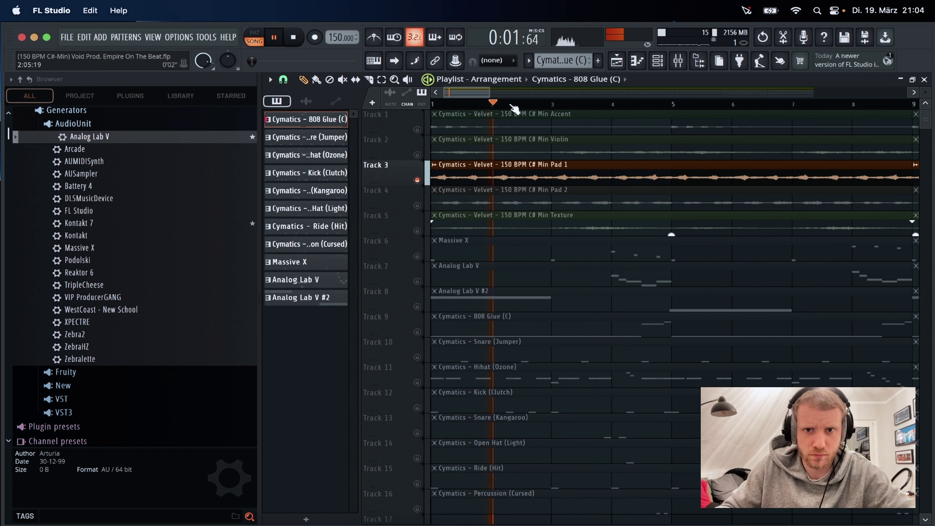
{"action": "left_click_drag", "start_coordinate": [491, 95], "coordinate": [561, 96]}
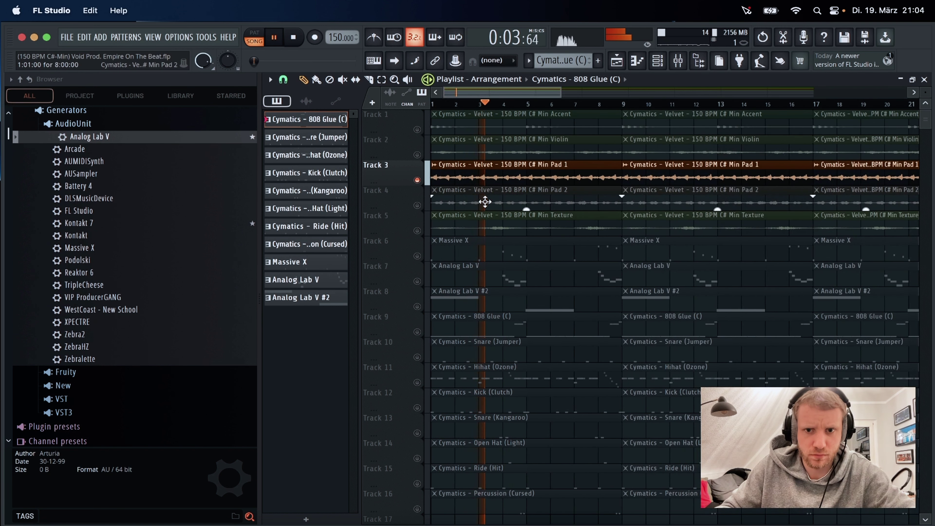
{"action": "right_click", "coordinate": [417, 231]}
{"action": "left_click", "coordinate": [417, 180]}
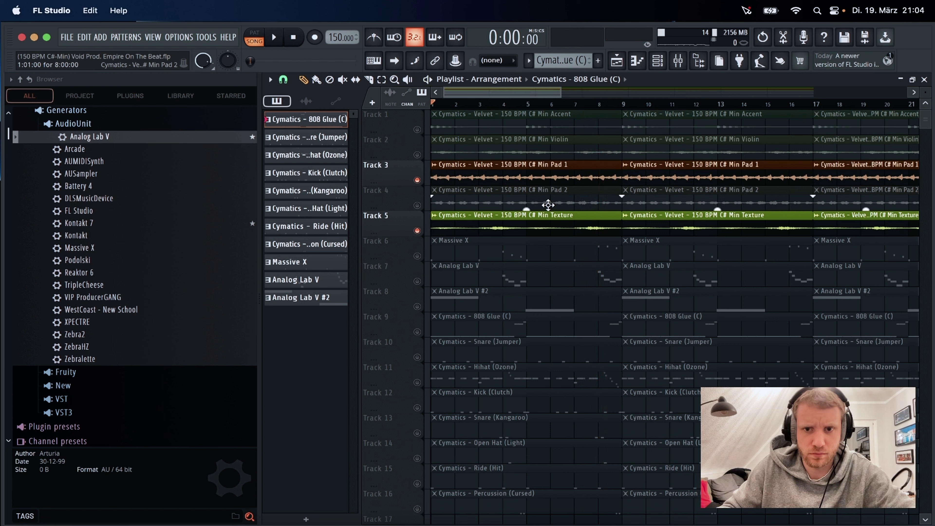
Delete every clip in the first eight bars except Pad 1 and Texture, and play the intro.
{"action": "right_click", "coordinate": [548, 205]}
{"action": "right_click", "coordinate": [520, 125]}
{"action": "right_click", "coordinate": [520, 145]}
{"action": "right_click", "coordinate": [510, 250]}
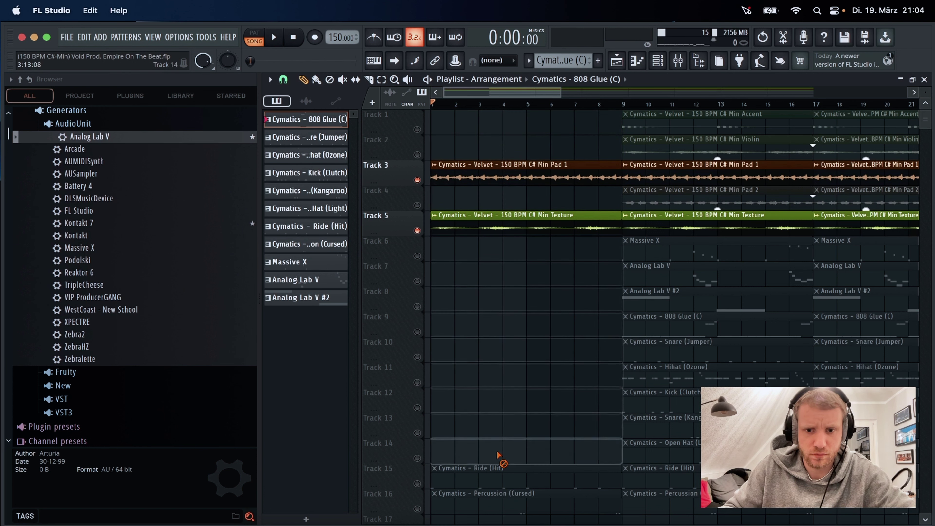
{"action": "key", "text": "space"}
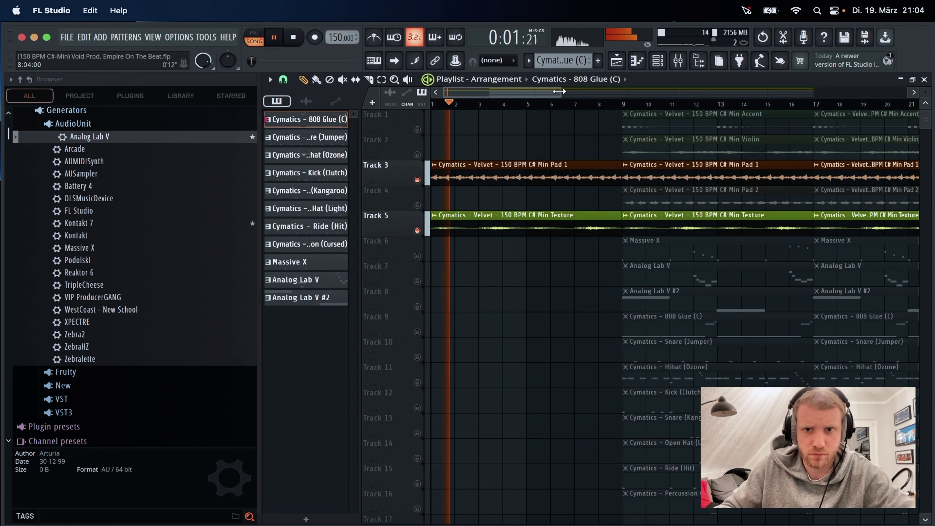
{"action": "scroll", "coordinate": [622, 114], "scroll_direction": "down", "scroll_amount": 1}
{"action": "key", "text": "c"}
{"action": "left_click_drag", "start_coordinate": [516, 187], "coordinate": [519, 238]}
{"action": "right_click", "coordinate": [508, 230]}
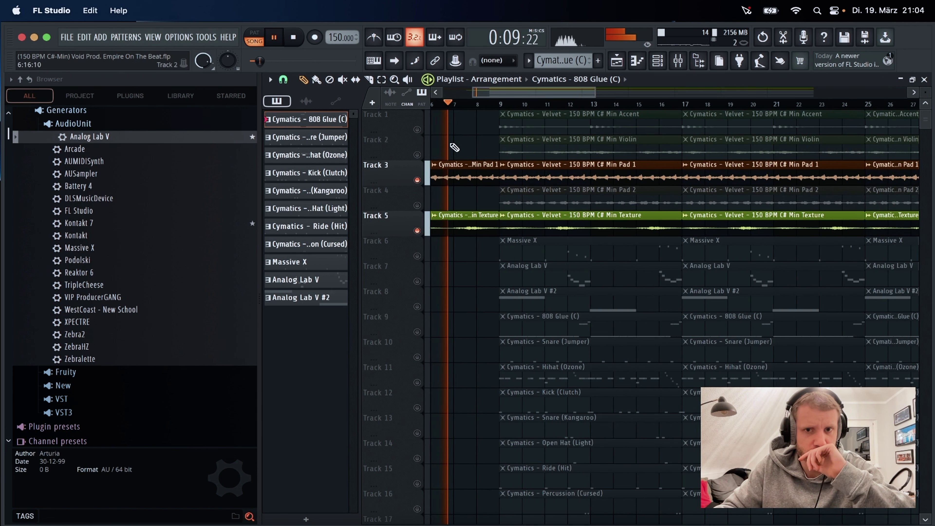
{"action": "scroll", "coordinate": [479, 269], "scroll_direction": "down", "scroll_amount": 2}
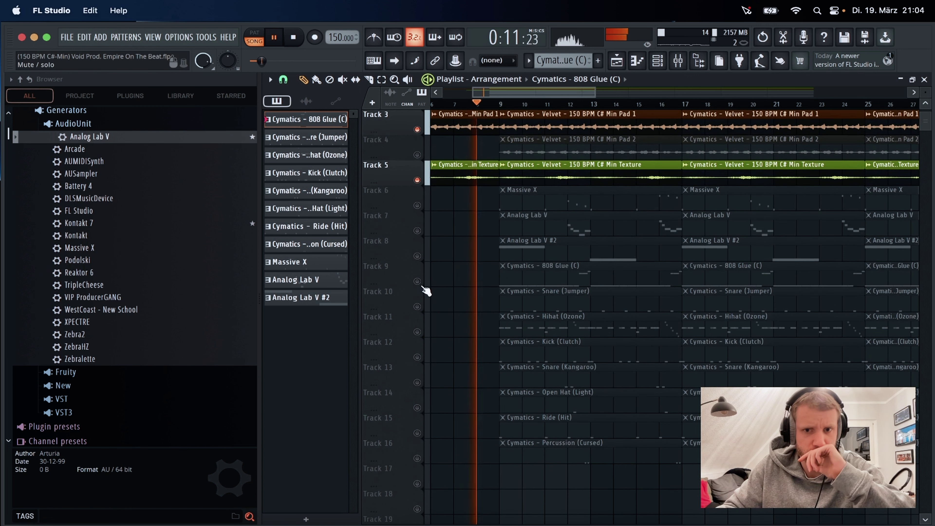
Unmute Hihat (Ozone), Snare (Jumper) and Kick (Clutch) on Tracks 10 to 12, and remove the kick from bars 9 to 12.
{"action": "left_click", "coordinate": [417, 331]}
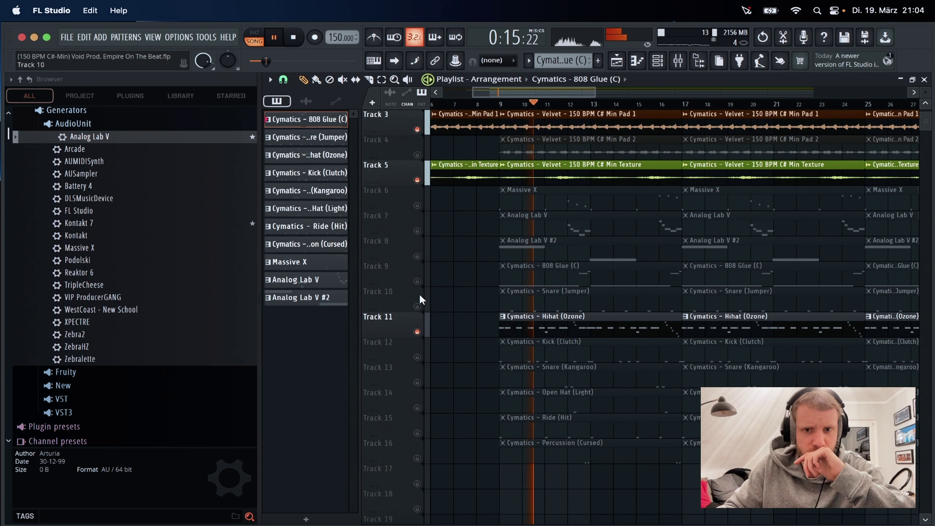
{"action": "left_click", "coordinate": [417, 306]}
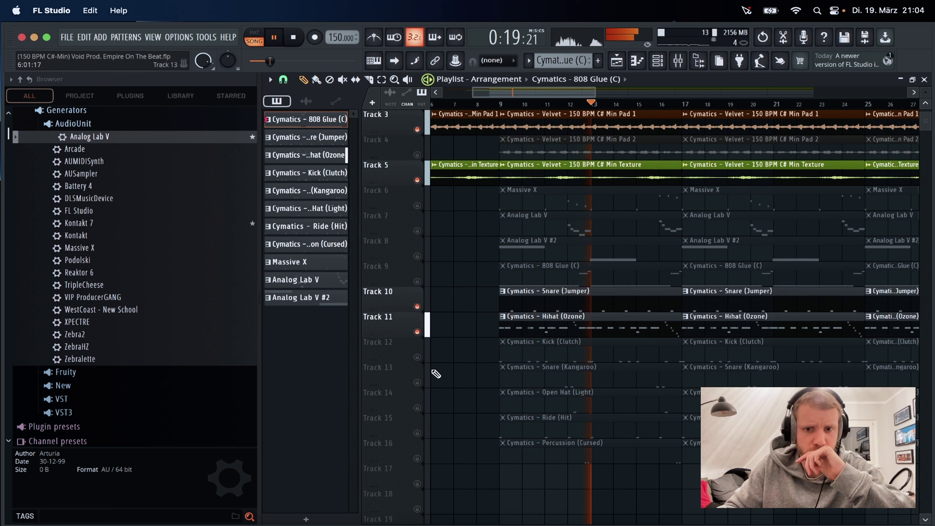
{"action": "left_click", "coordinate": [417, 357]}
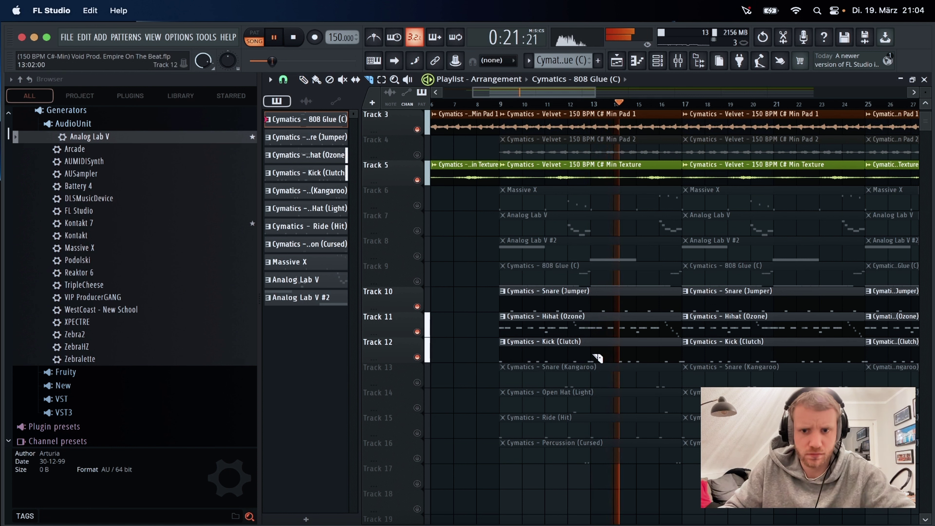
{"action": "right_click", "coordinate": [576, 356]}
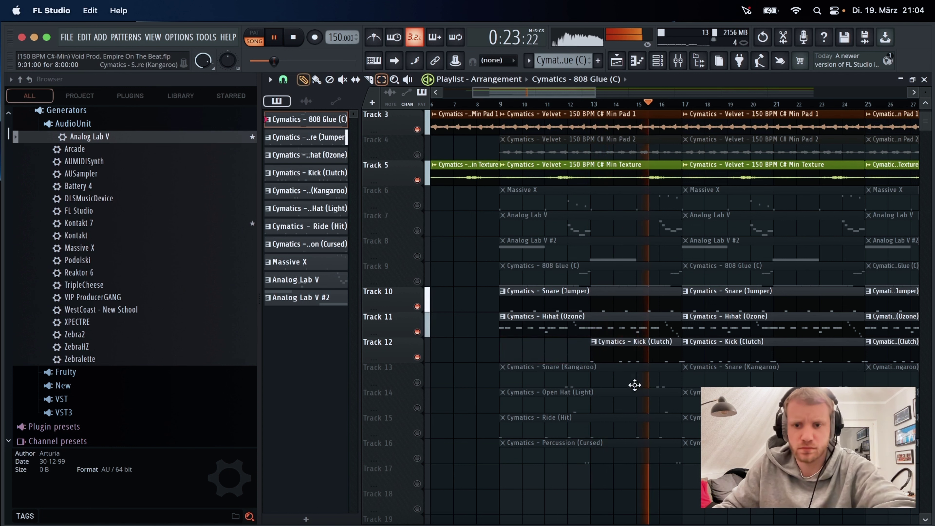
Unmute Accent, Violin and 808 Glue on Tracks 1, 2 and 9, and delete the 808, Violin and Pad 2 clips in bars 9 to 16.
{"action": "left_click", "coordinate": [417, 281]}
{"action": "right_click", "coordinate": [568, 276]}
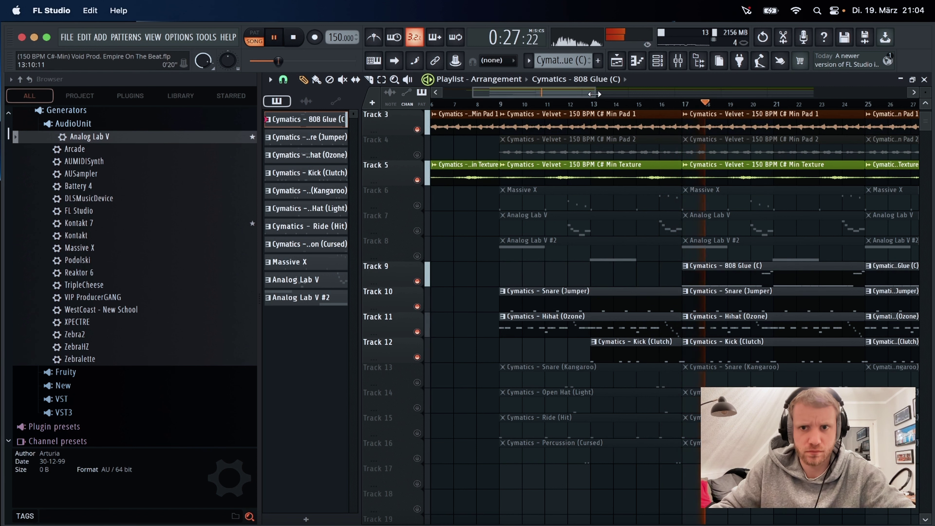
{"action": "left_click_drag", "start_coordinate": [595, 94], "coordinate": [620, 96]}
{"action": "scroll", "coordinate": [658, 159], "scroll_direction": "up", "scroll_amount": 2}
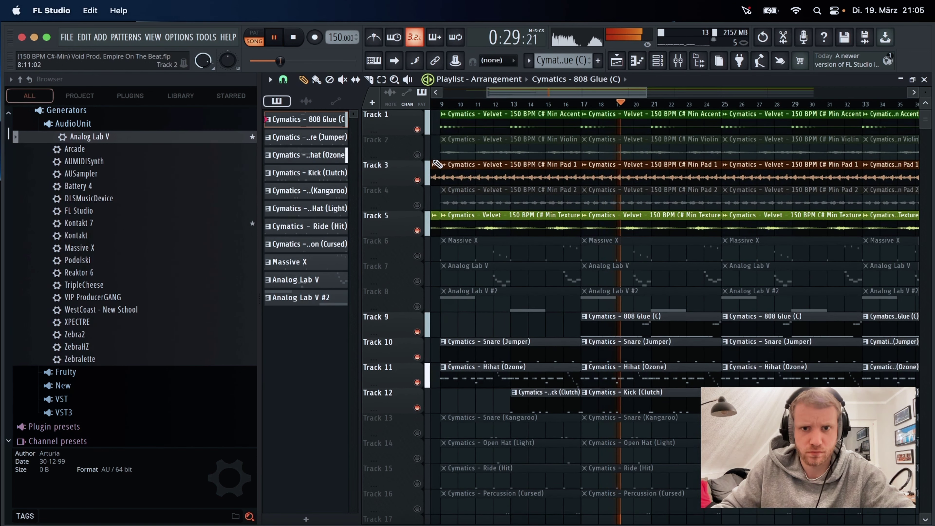
{"action": "left_click", "coordinate": [417, 155]}
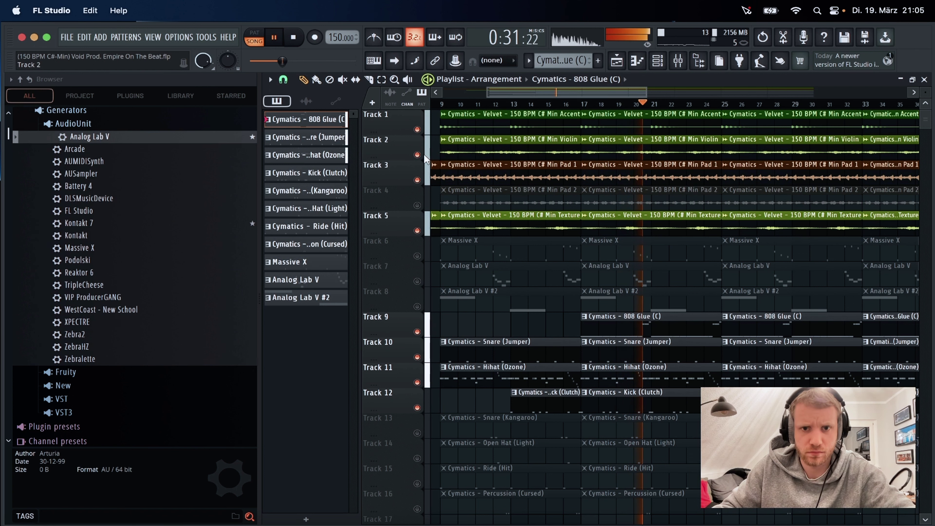
{"action": "right_click", "coordinate": [511, 150]}
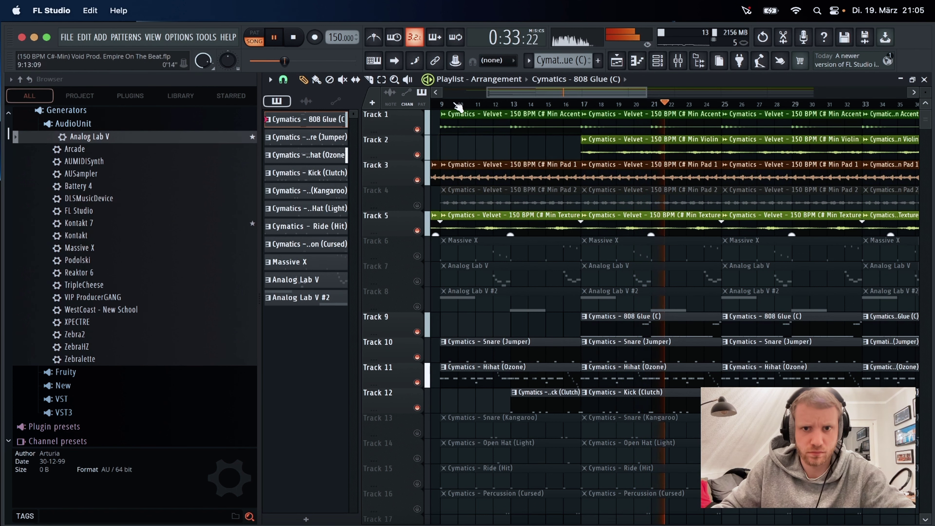
{"action": "left_click_drag", "start_coordinate": [439, 104], "coordinate": [420, 105]}
{"action": "right_click", "coordinate": [508, 206]}
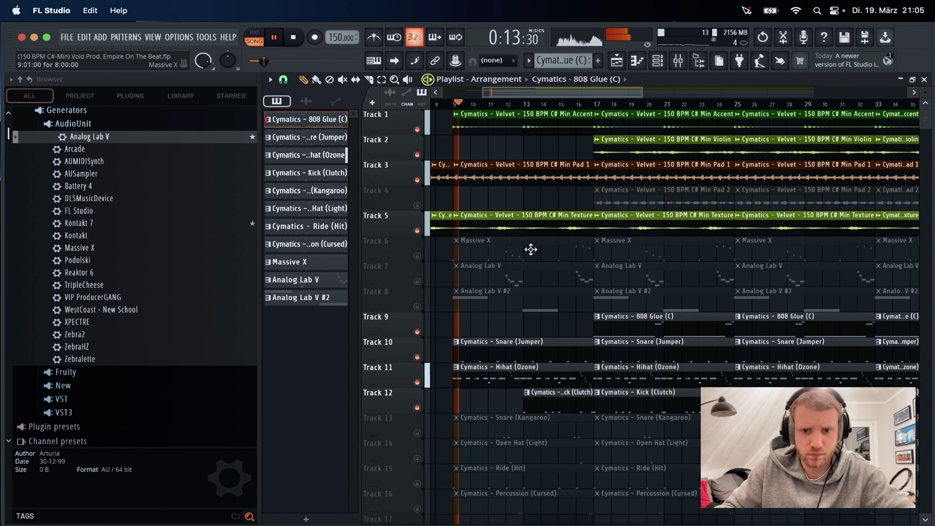
Unmute Open Hat (Light) on Track 14, and delete the Snare (Kangaroo) and Ride clips in bars 9 to 16.
{"action": "scroll", "coordinate": [531, 258], "scroll_direction": "down", "scroll_amount": 2}
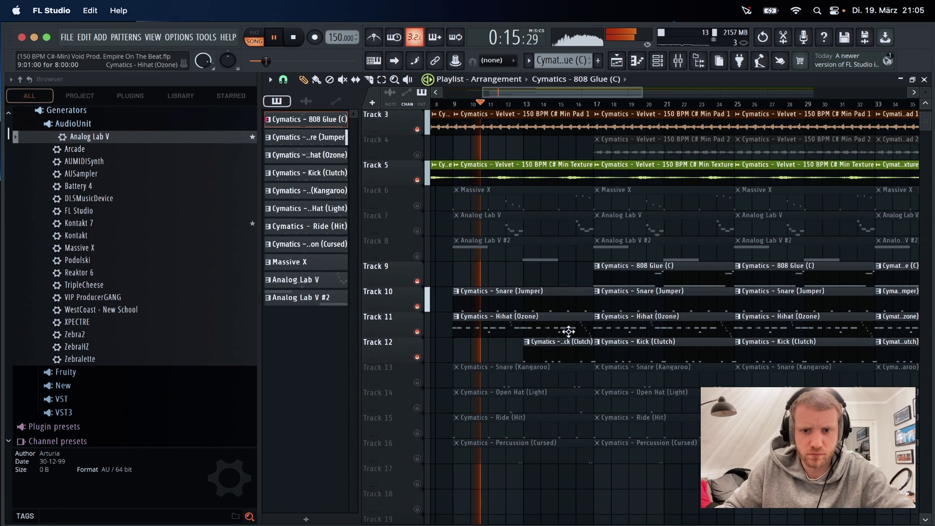
{"action": "left_click", "coordinate": [417, 407]}
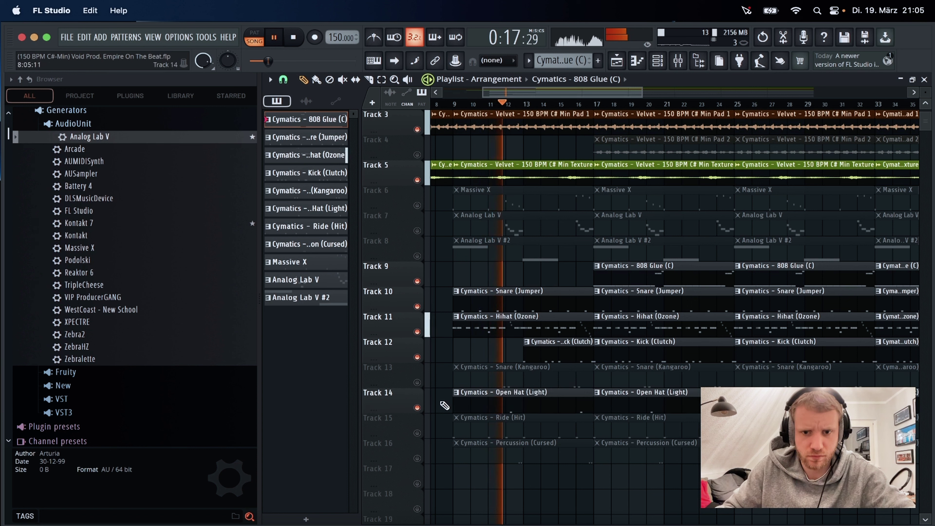
{"action": "right_click", "coordinate": [499, 375]}
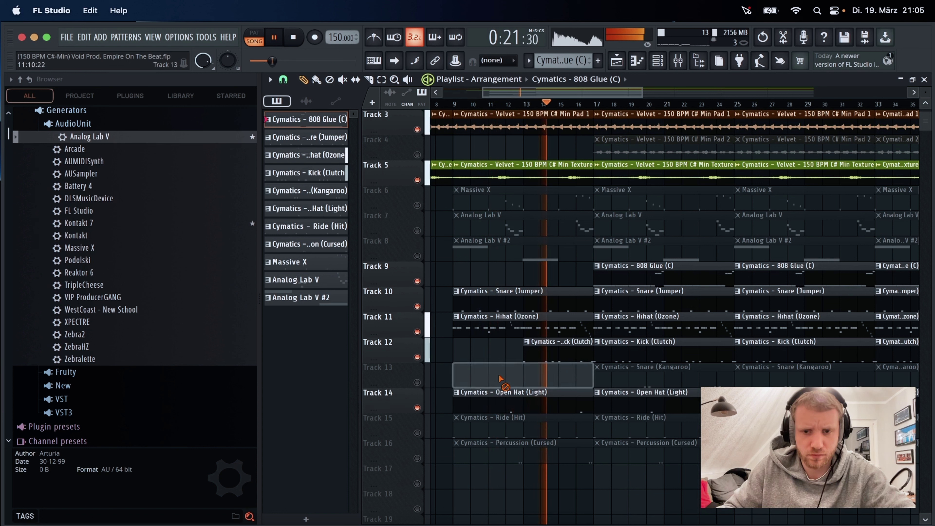
{"action": "right_click", "coordinate": [488, 425]}
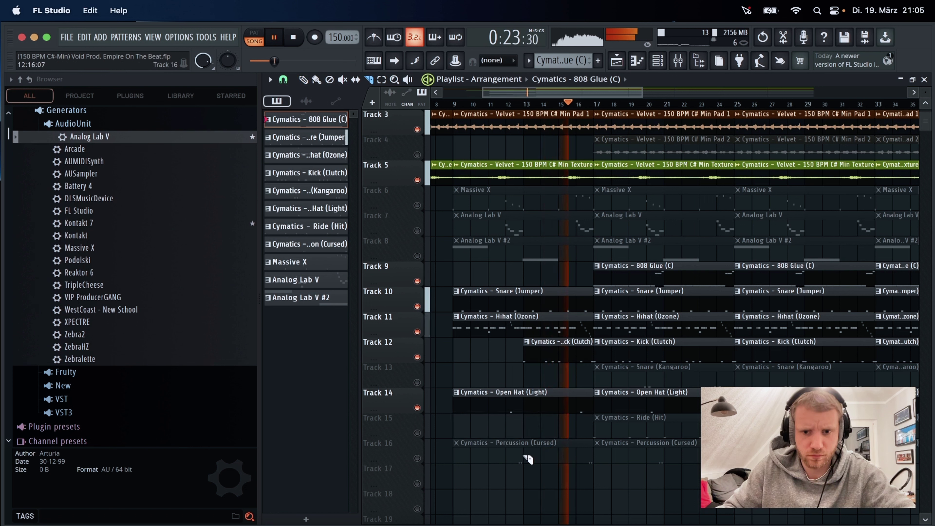
Remove Percussion (Cursed) from bars 9 to 12 on Track 16, unmute that track, and replay from bar 9.
{"action": "left_click_drag", "start_coordinate": [505, 449], "coordinate": [580, 455]}
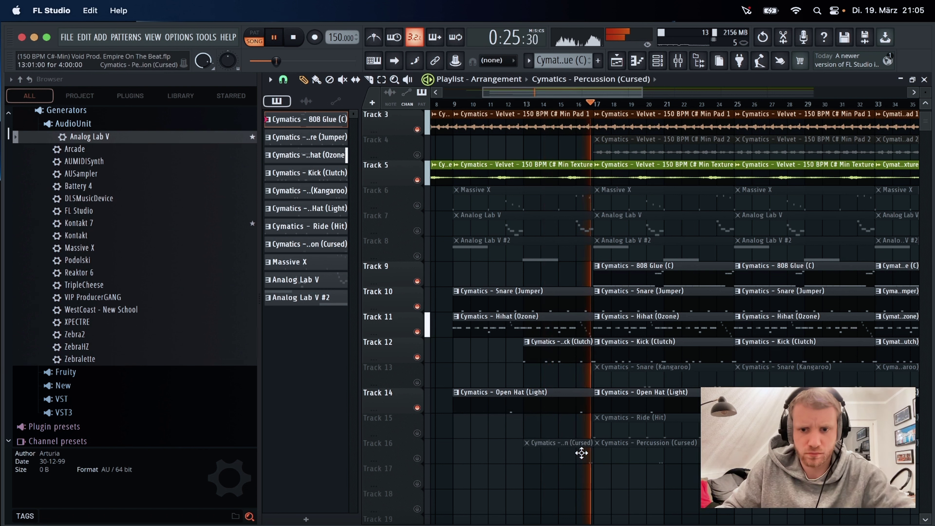
{"action": "left_click", "coordinate": [417, 458]}
{"action": "key", "text": "space"}
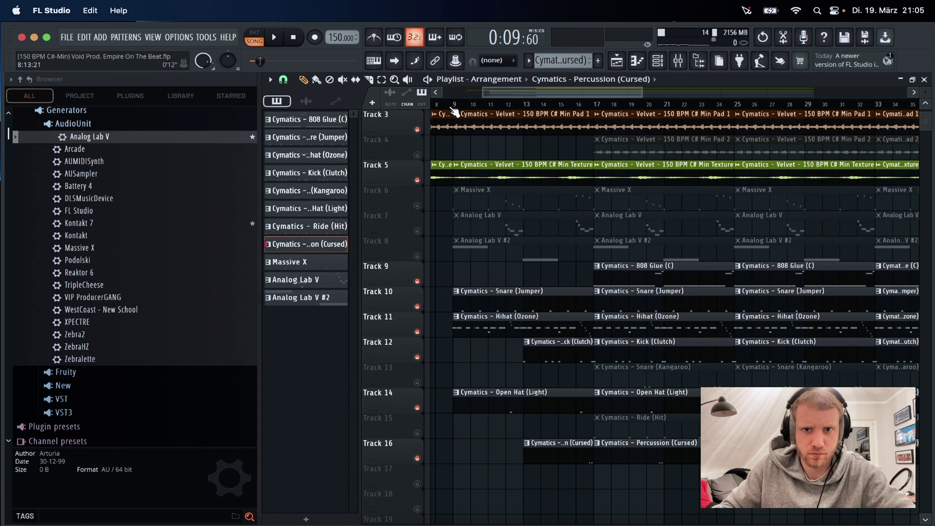
{"action": "key", "text": "space"}
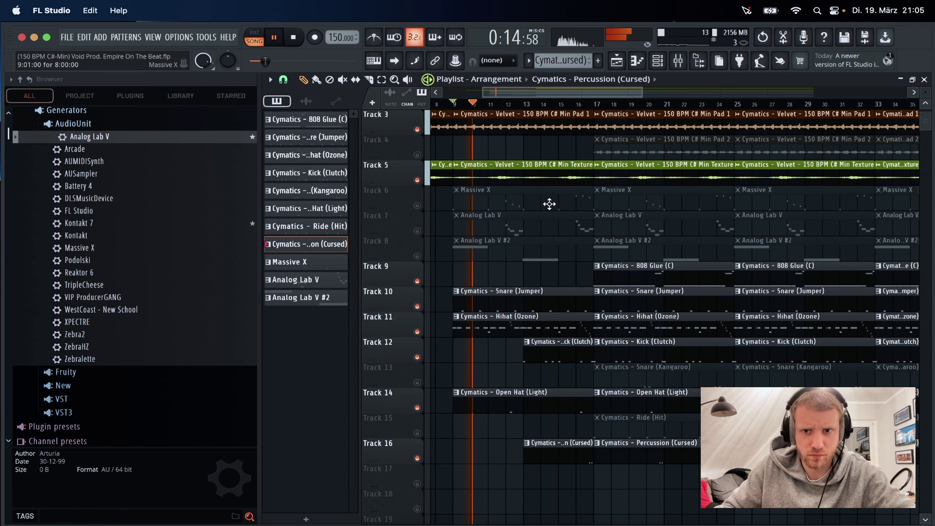
Delete the Massive X clip in bars 9 to 16 and the Analog Lab V and Analog Lab V #2 clips in bars 9 to 24.
{"action": "scroll", "coordinate": [549, 203], "scroll_direction": "up", "scroll_amount": 2}
{"action": "right_click", "coordinate": [533, 250]}
{"action": "right_click", "coordinate": [536, 274]}
{"action": "right_click", "coordinate": [540, 297]}
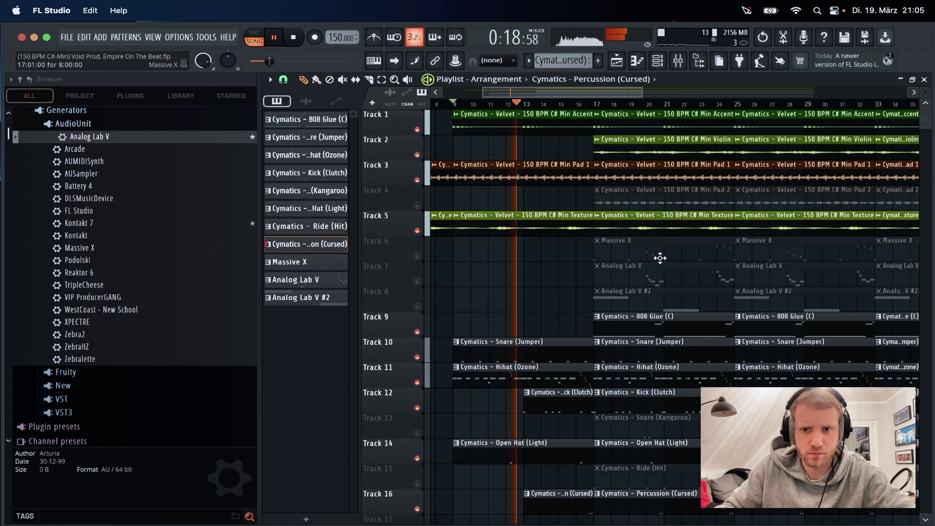
{"action": "right_click", "coordinate": [666, 291]}
{"action": "right_click", "coordinate": [663, 276]}
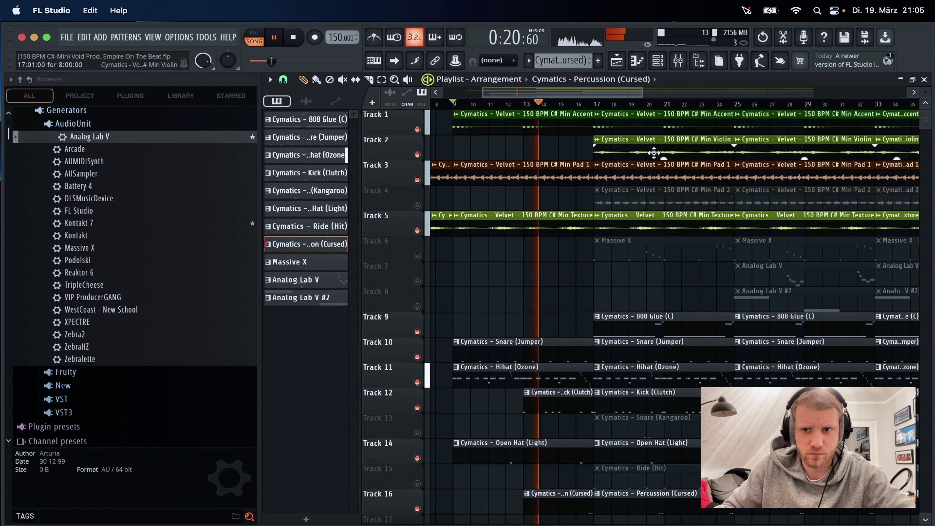
Unmute Pad 2, Massive X, Snare (Kangaroo) and Ride, and clear the Violin from bars 17 to 32 and the Ride from bars 17 to 24.
{"action": "right_click", "coordinate": [641, 143]}
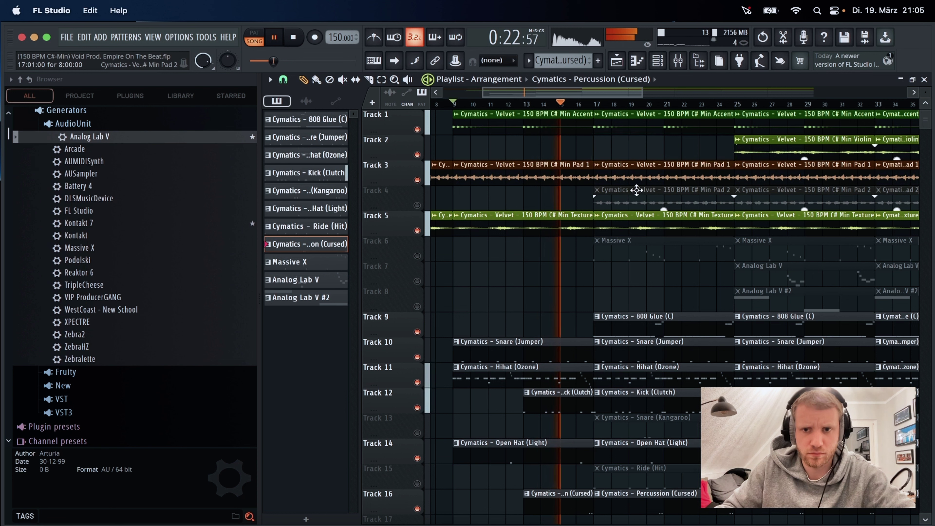
{"action": "left_click", "coordinate": [417, 256]}
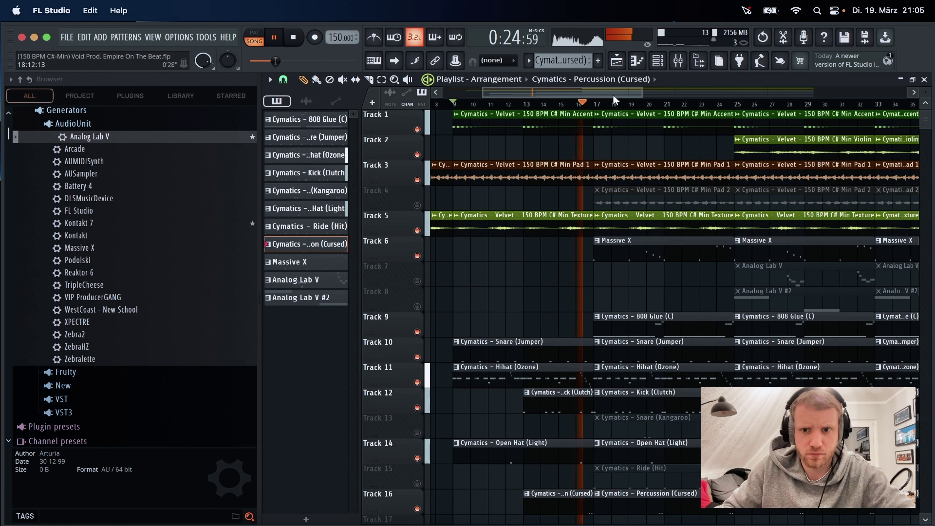
{"action": "scroll", "coordinate": [419, 385], "scroll_direction": "down", "scroll_amount": 2}
{"action": "left_click", "coordinate": [418, 383]}
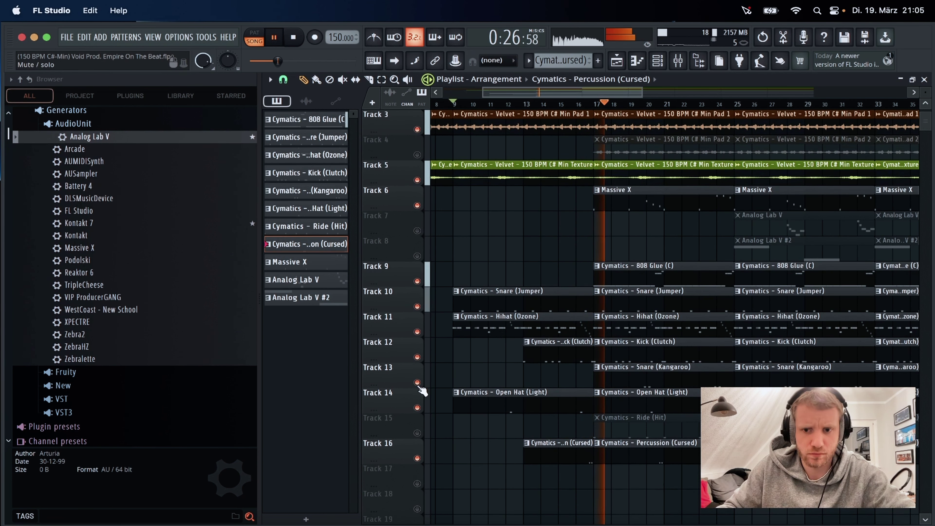
{"action": "left_click", "coordinate": [418, 433]}
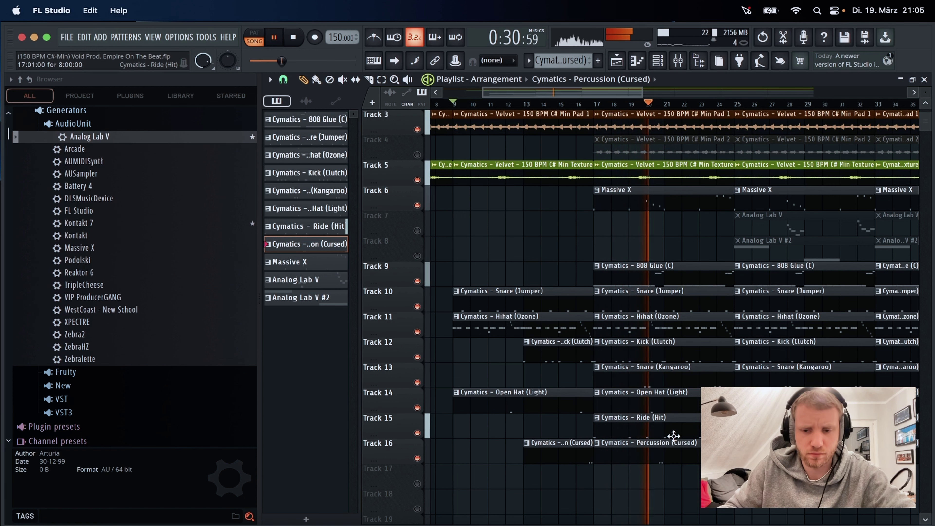
{"action": "scroll", "coordinate": [673, 435], "scroll_direction": "up", "scroll_amount": 2}
{"action": "right_click", "coordinate": [675, 477]}
{"action": "left_click", "coordinate": [417, 205]}
{"action": "scroll", "coordinate": [660, 245], "scroll_direction": "right", "scroll_amount": 5}
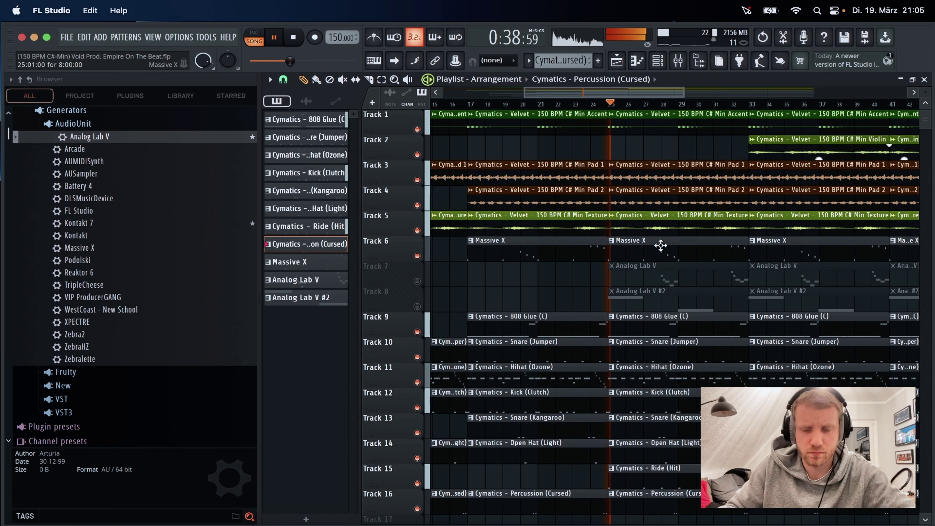
Delete the Pad 1 and 808 Glue clips in bars 25 to 32 on Tracks 3 and 9, replaying from bar 24.
{"action": "left_click_drag", "start_coordinate": [685, 98], "coordinate": [760, 98]}
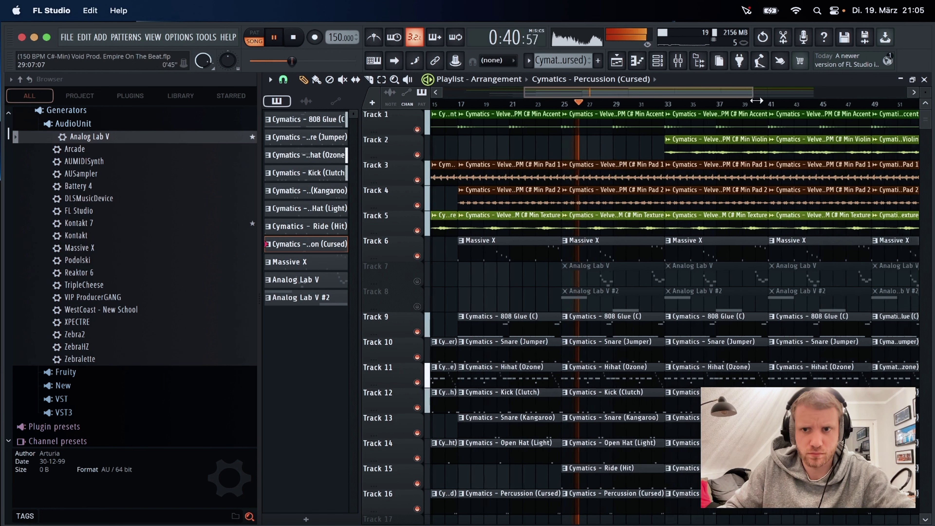
{"action": "right_click", "coordinate": [608, 176]}
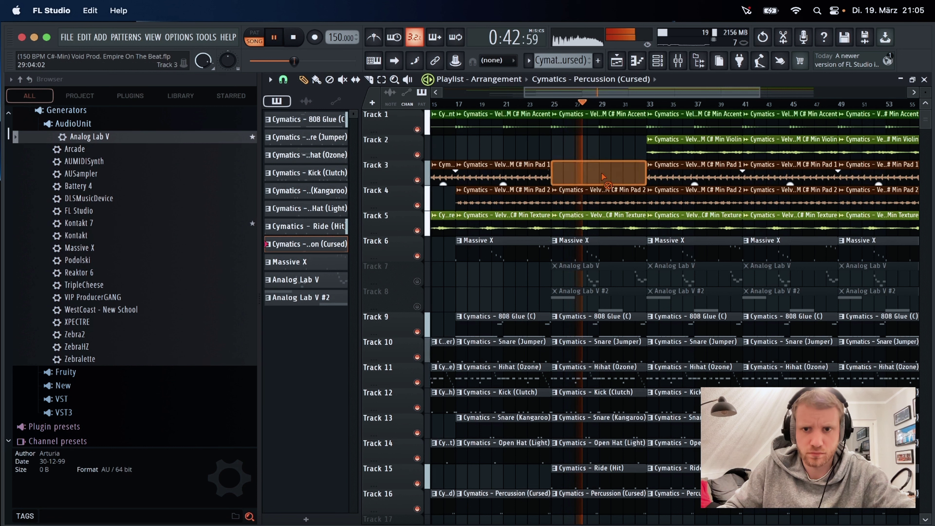
{"action": "left_click", "coordinate": [539, 105]}
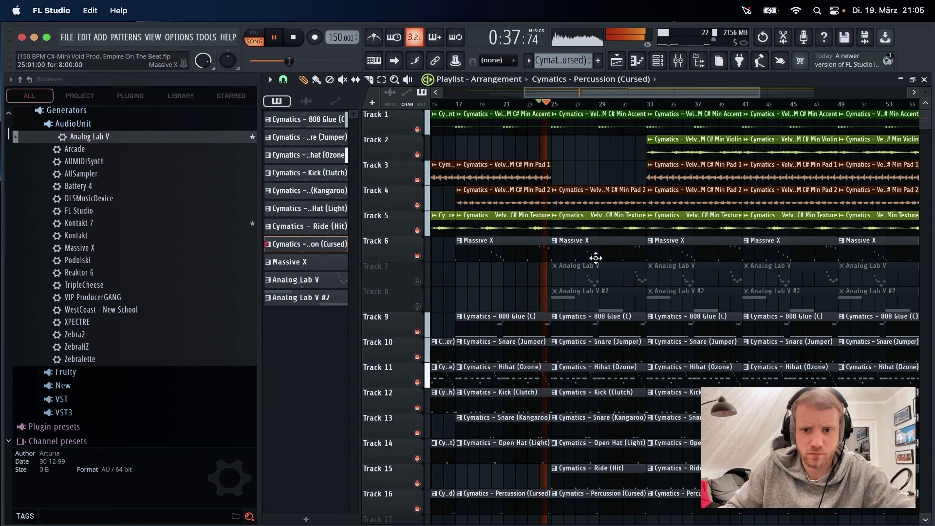
{"action": "scroll", "coordinate": [614, 295], "scroll_direction": "down", "scroll_amount": 1}
{"action": "right_click", "coordinate": [614, 300]}
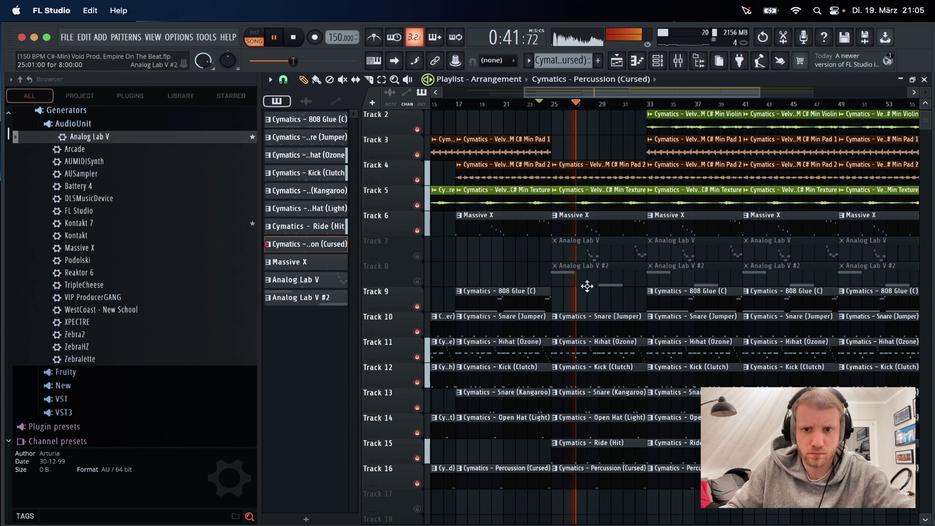
Try bars 25 to 32 without the Massive X clip on Track 6, and place the clip back.
{"action": "right_click", "coordinate": [596, 229]}
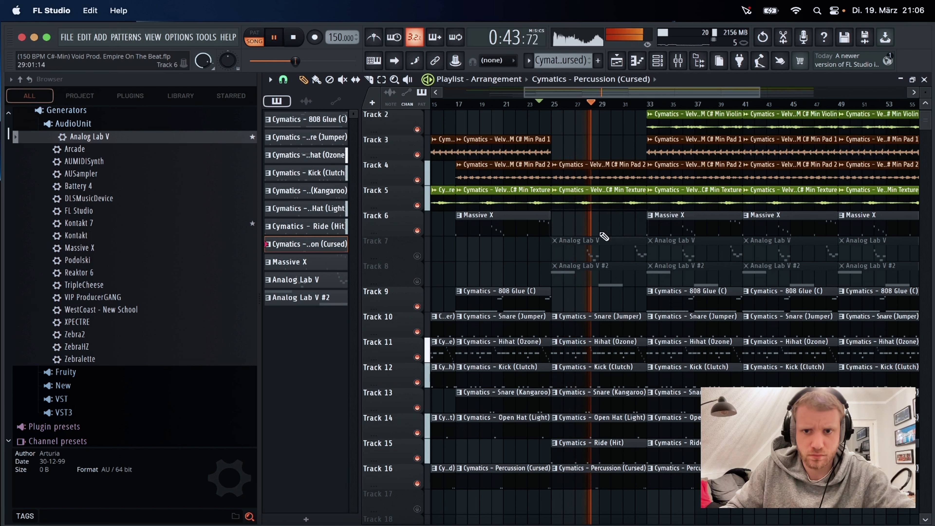
{"action": "left_click", "coordinate": [545, 229]}
{"action": "left_click", "coordinate": [584, 229]}
Add one-bar 808 Glue clips at bars 25 and 29 on Track 9, slicing the first to length at bar 26.
{"action": "left_click", "coordinate": [540, 299]}
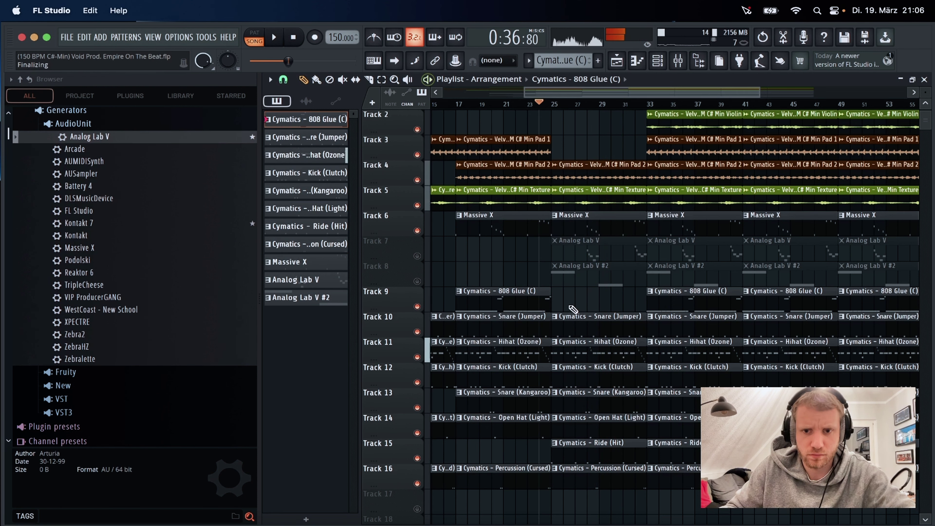
{"action": "left_click", "coordinate": [574, 304]}
{"action": "scroll", "coordinate": [632, 102], "scroll_direction": "up", "scroll_amount": 5}
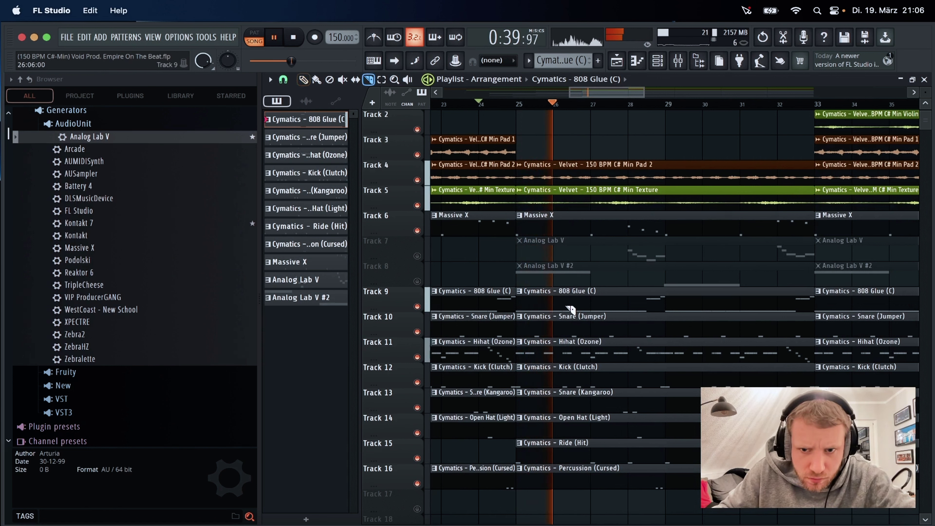
{"action": "left_click", "coordinate": [556, 305]}
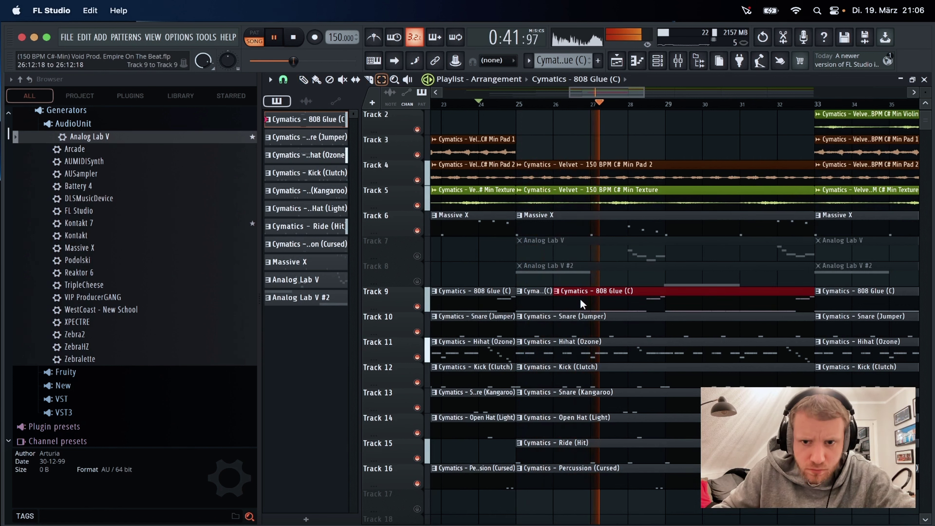
{"action": "key", "text": "p"}
{"action": "right_click", "coordinate": [580, 303]}
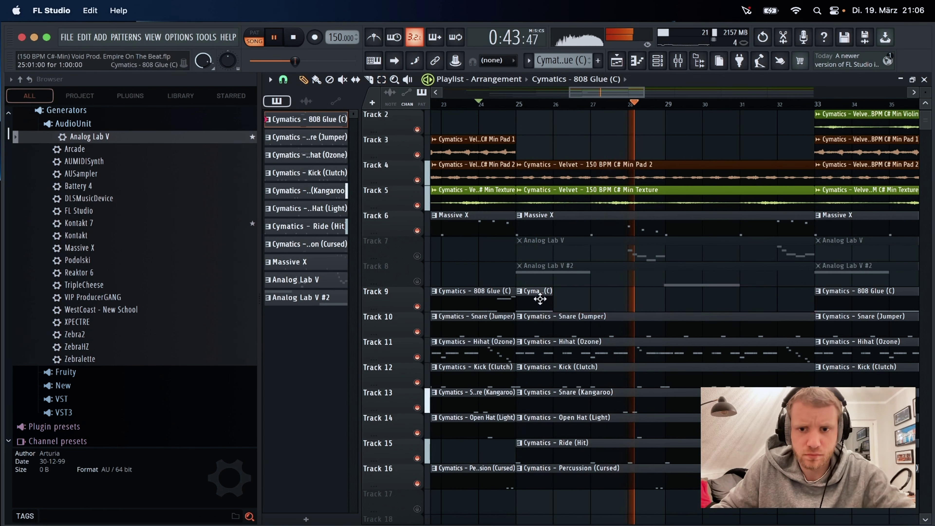
{"action": "left_click", "coordinate": [668, 301]}
Solo the Violin loop on Track 2 for the section starting at bar 33.
{"action": "left_click_drag", "start_coordinate": [645, 93], "coordinate": [771, 93]}
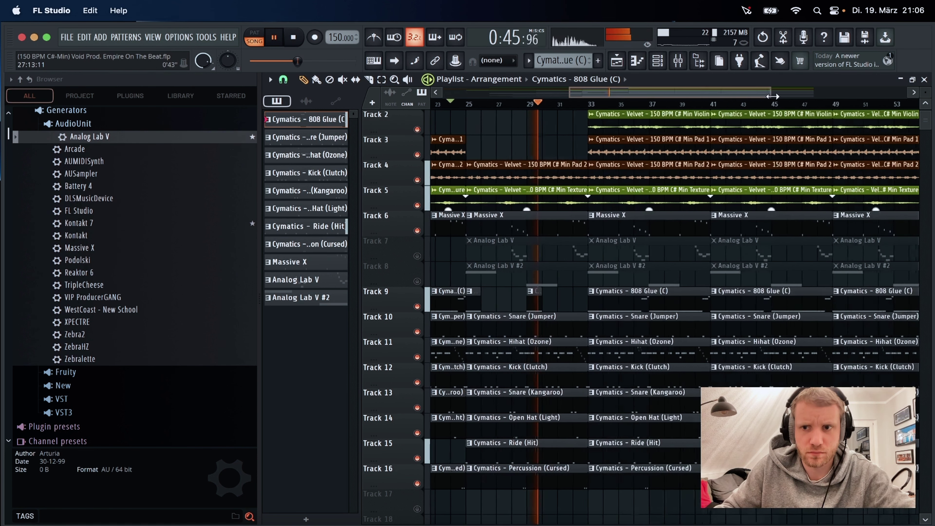
{"action": "scroll", "coordinate": [644, 191], "scroll_direction": "up", "scroll_amount": 1}
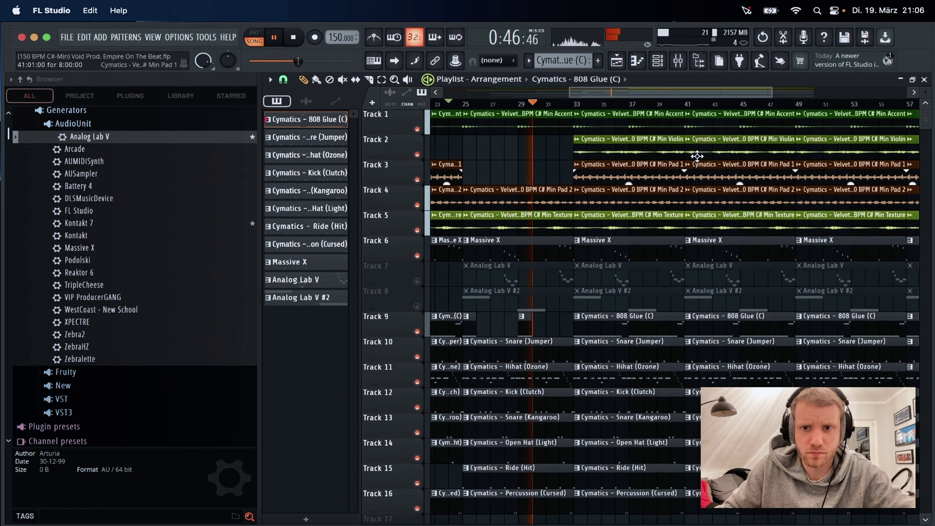
{"action": "right_click", "coordinate": [417, 155]}
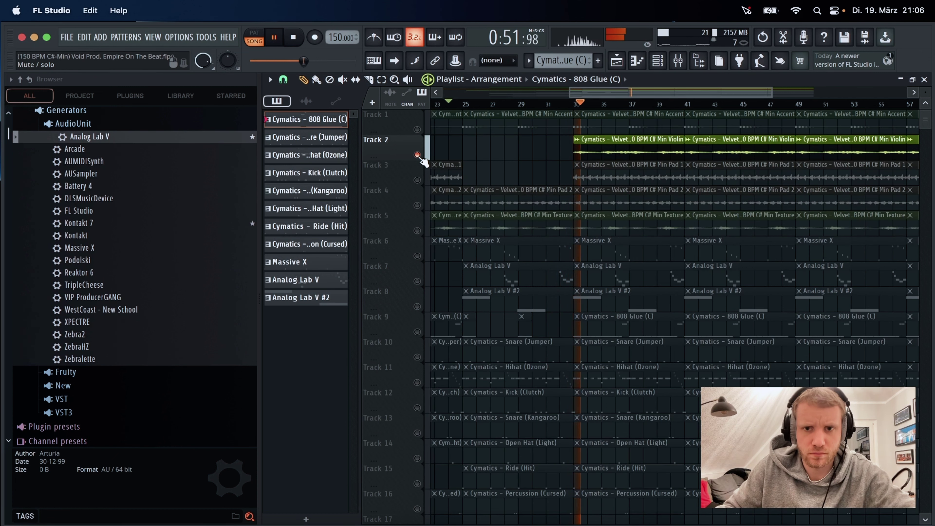
Unmute Pad 2 on Track 4 and clear bars 33 to 40 of Accent, Pad 1, Texture and Massive X, keeping Massive X's last bar.
{"action": "left_click", "coordinate": [417, 205]}
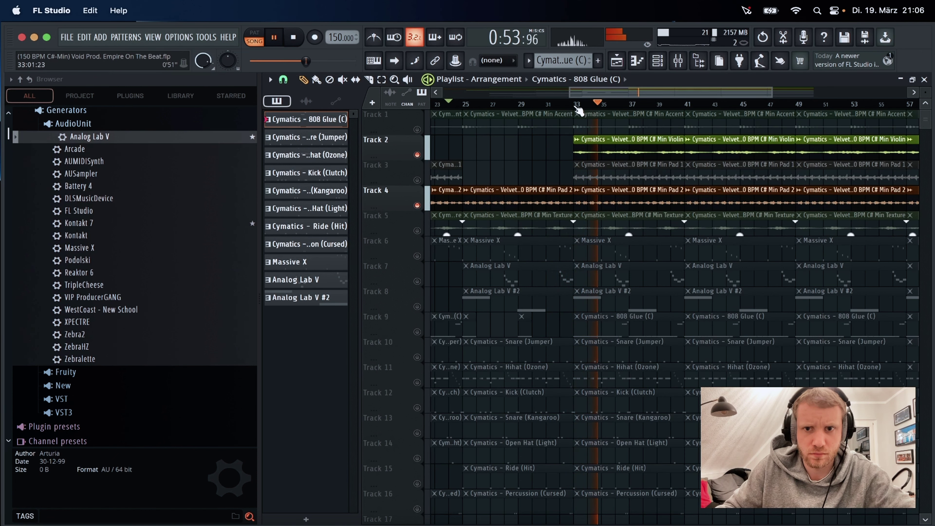
{"action": "right_click", "coordinate": [597, 126]}
{"action": "right_click", "coordinate": [624, 178]}
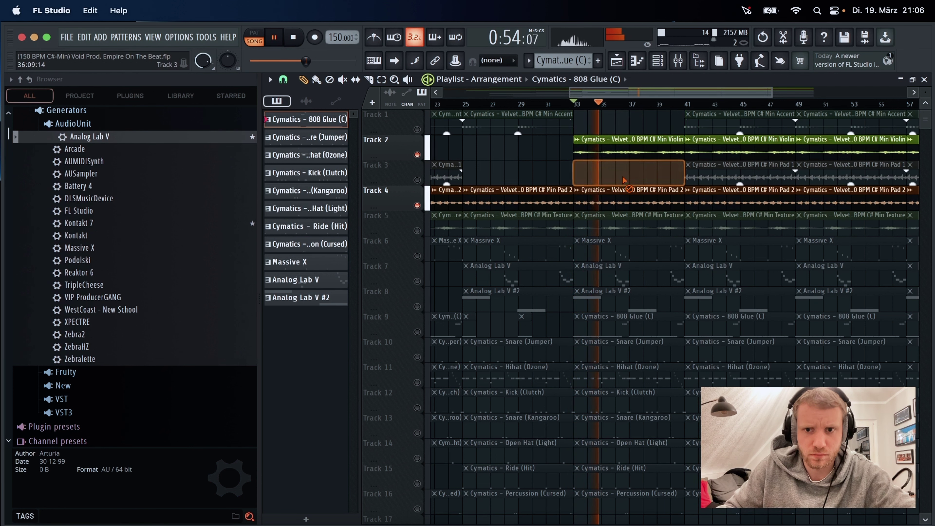
{"action": "right_click", "coordinate": [631, 227]}
{"action": "scroll", "coordinate": [651, 252], "scroll_direction": "down", "scroll_amount": 1}
{"action": "right_click", "coordinate": [649, 230]}
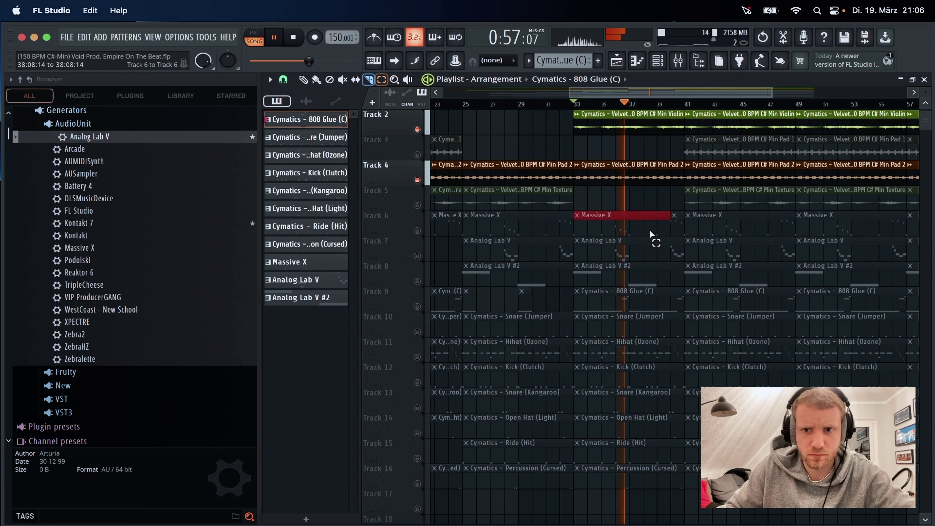
{"action": "scroll", "coordinate": [669, 196], "scroll_direction": "up", "scroll_amount": 1}
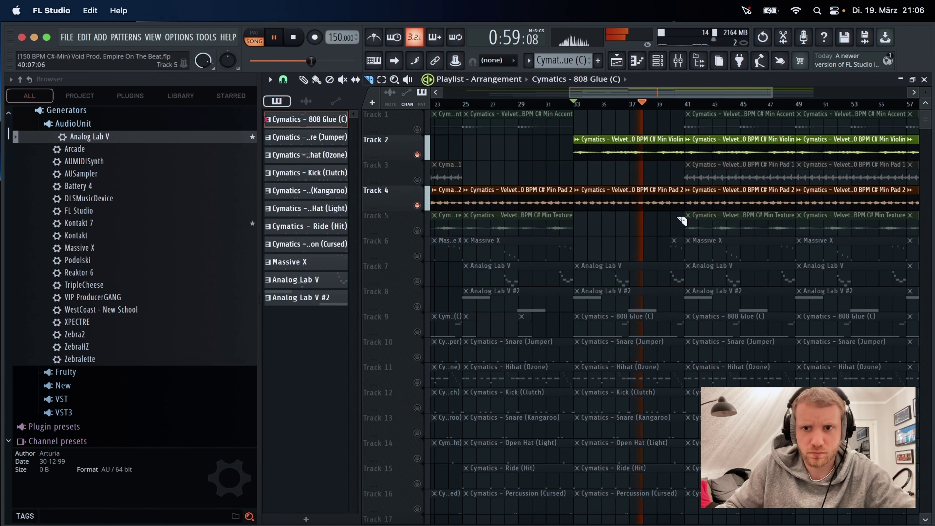
Slice off and remove bar 40 from the Violin and Pad 2 clips on Tracks 2 and 4.
{"action": "left_click_drag", "start_coordinate": [677, 157], "coordinate": [677, 147]}
{"action": "scroll", "coordinate": [676, 208], "scroll_direction": "down", "scroll_amount": 2}
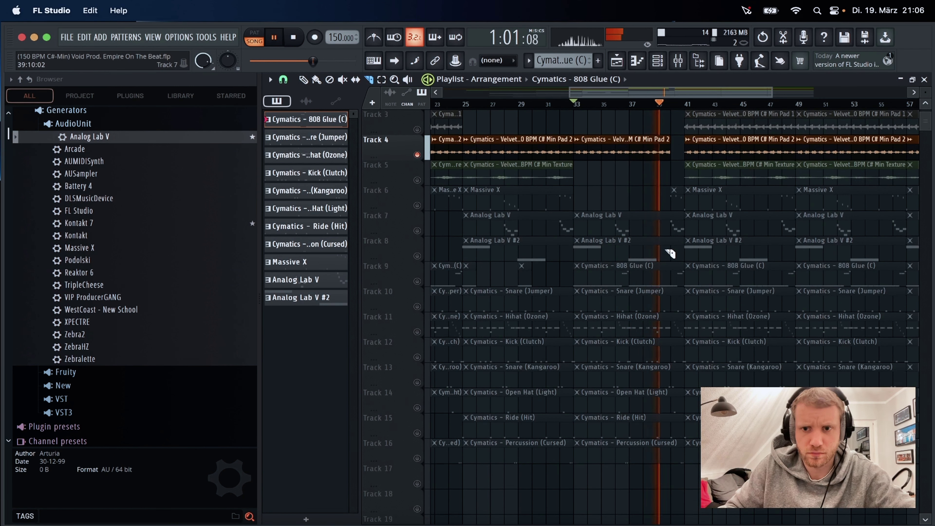
{"action": "scroll", "coordinate": [666, 257], "scroll_direction": "up", "scroll_amount": 1}
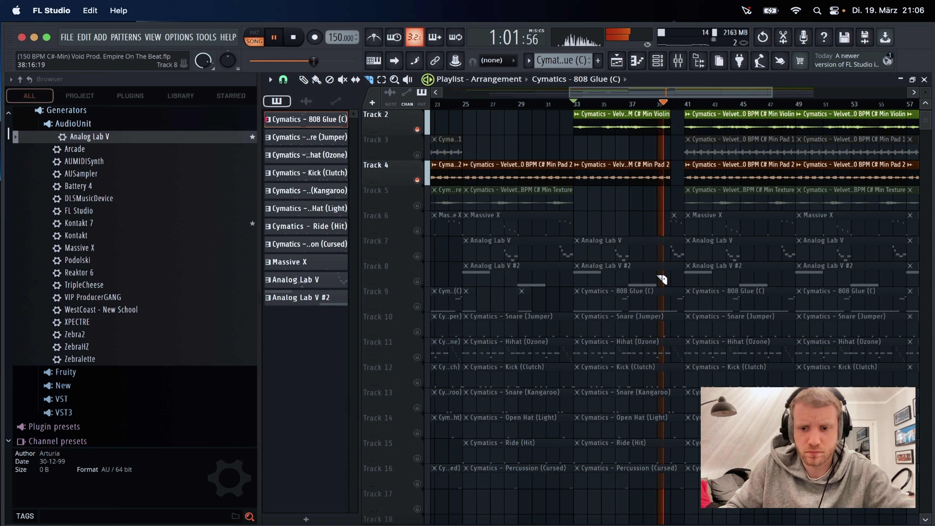
Unmute Massive X, Snare (Jumper) and Hihat (Ozone) on Tracks 6, 10 and 11, and play the section from bar 33.
{"action": "left_click", "coordinate": [427, 230]}
{"action": "left_click", "coordinate": [647, 105]}
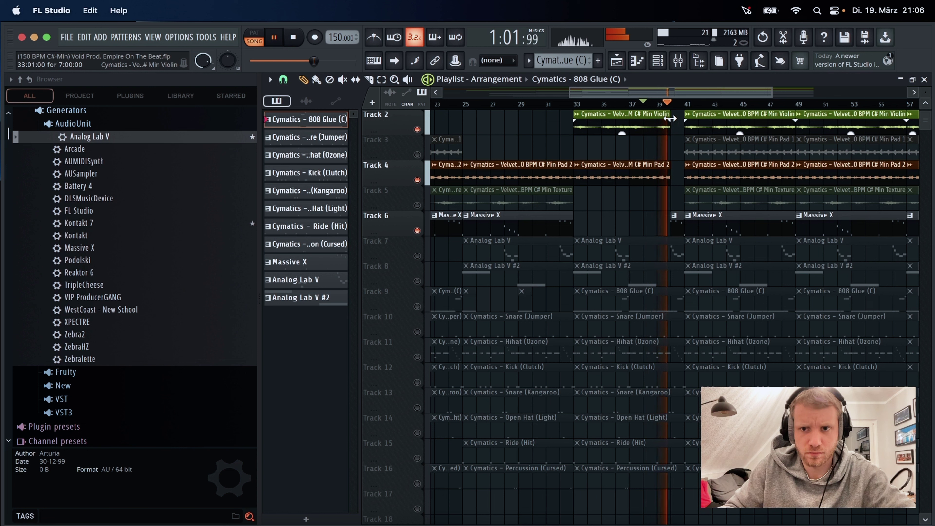
{"action": "key", "text": "space"}
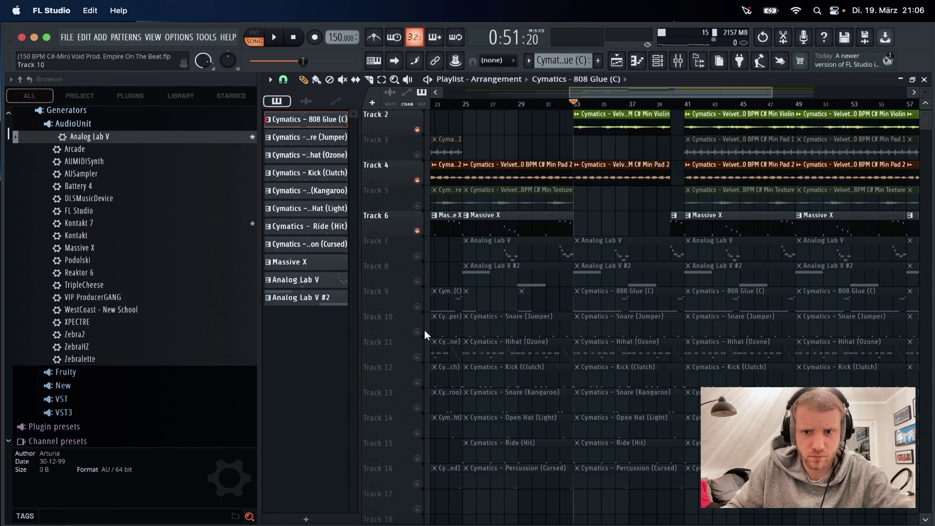
{"action": "left_click", "coordinate": [417, 331]}
{"action": "left_click", "coordinate": [417, 356]}
{"action": "key", "text": "space"}
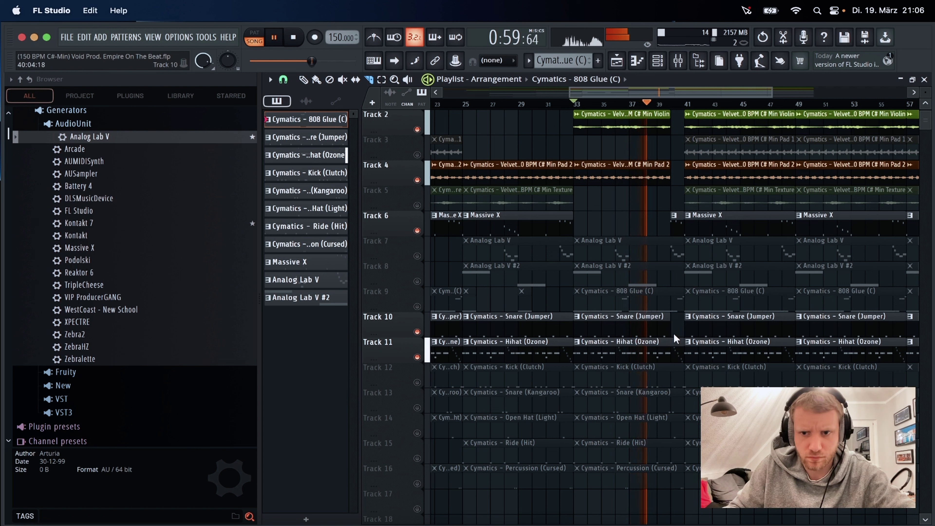
Delete the 808 Glue, both Analog Lab V, Kick, Snare (Kangaroo), Open Hat, Ride and Percussion clips in bars 33 to 40.
{"action": "right_click", "coordinate": [643, 294]}
{"action": "right_click", "coordinate": [641, 275]}
{"action": "right_click", "coordinate": [639, 253]}
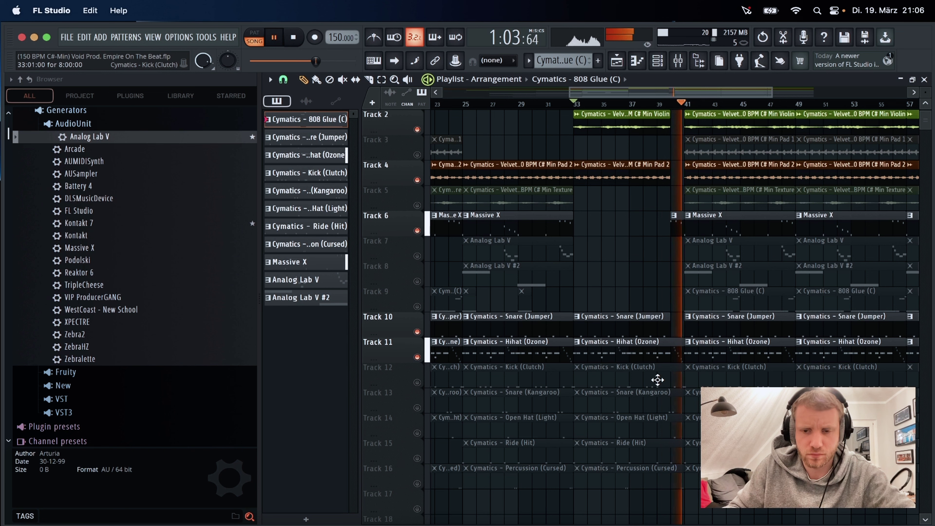
{"action": "right_click", "coordinate": [635, 377]}
{"action": "right_click", "coordinate": [636, 400]}
{"action": "right_click", "coordinate": [638, 426]}
{"action": "right_click", "coordinate": [641, 447]}
{"action": "right_click", "coordinate": [640, 475]}
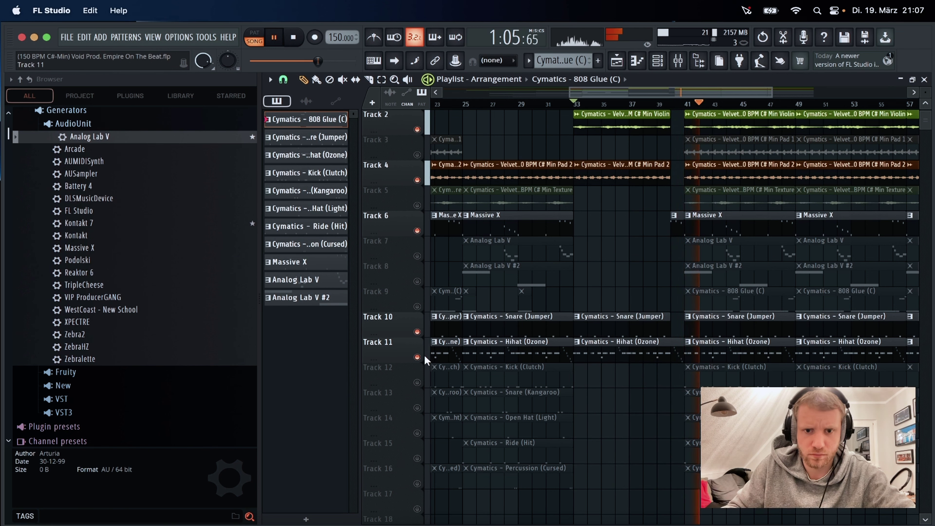
Unmute all the tracks and replay the transition into bar 41 from about bar 38.
{"action": "right_click", "coordinate": [417, 357]}
{"action": "right_click", "coordinate": [417, 357]}
{"action": "scroll", "coordinate": [658, 294], "scroll_direction": "up", "scroll_amount": 1}
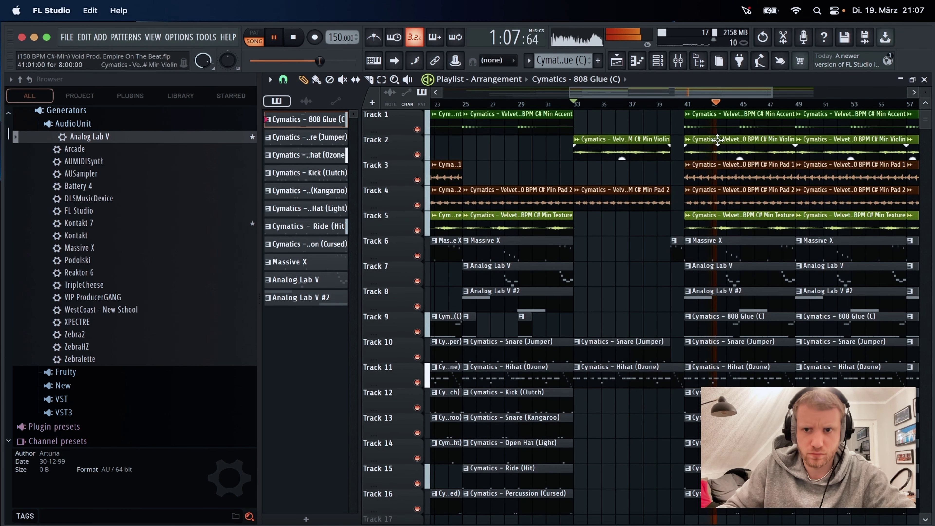
{"action": "left_click", "coordinate": [660, 108]}
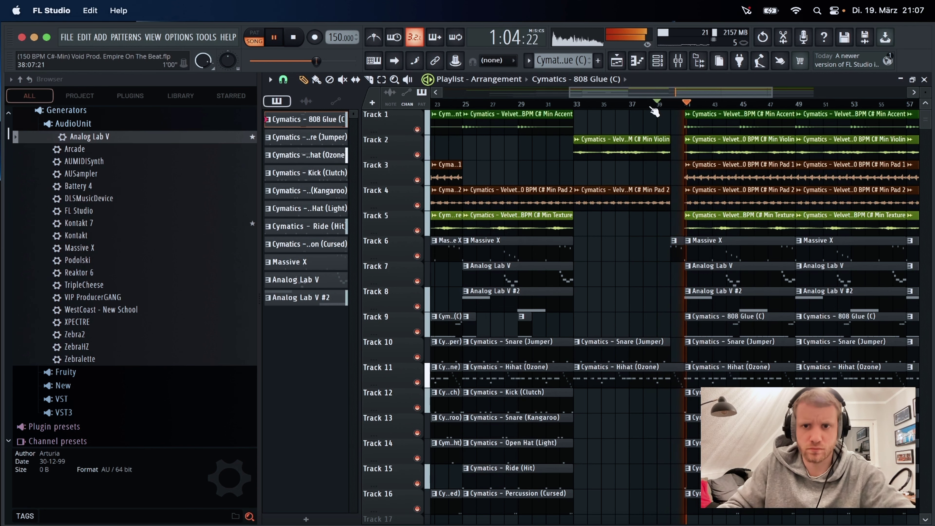
Delete every clip in the final eight-bar section, bars 57 to 64, on all tracks.
{"action": "left_click_drag", "start_coordinate": [575, 94], "coordinate": [444, 93]}
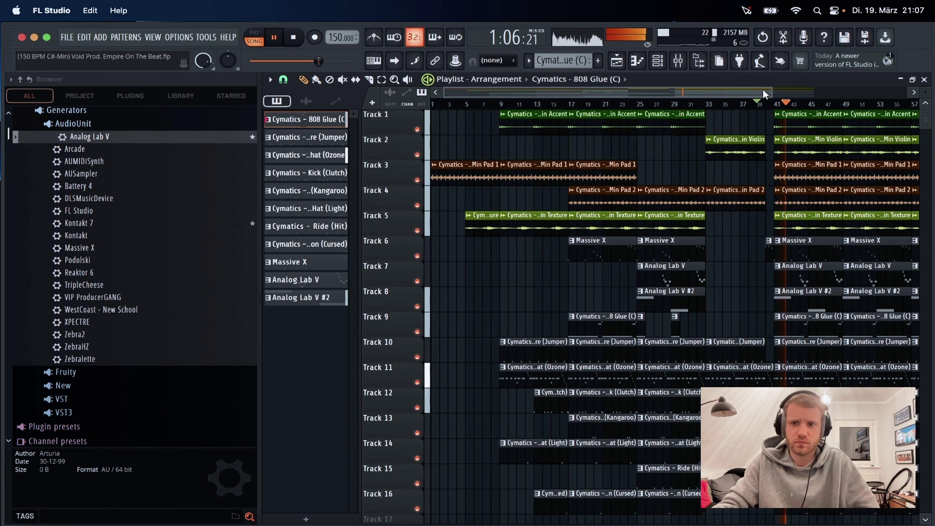
{"action": "left_click_drag", "start_coordinate": [764, 92], "coordinate": [861, 92]}
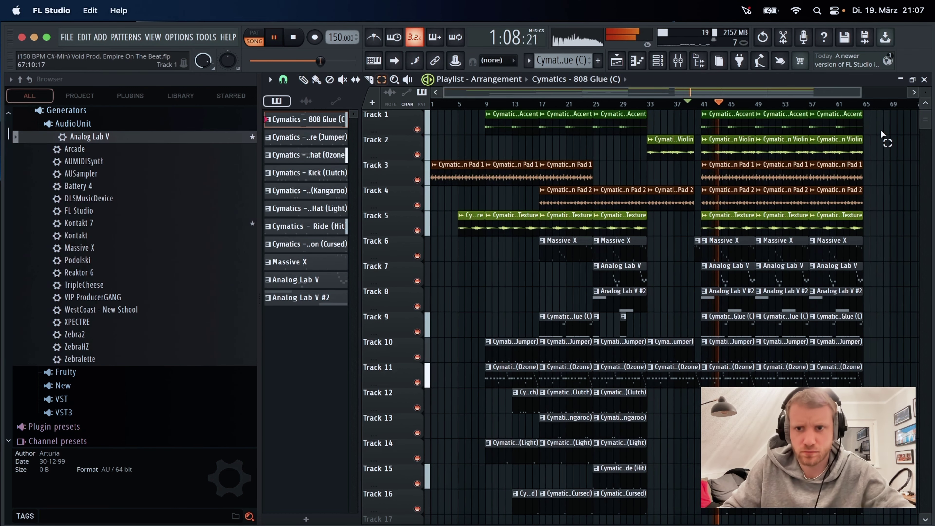
{"action": "left_click_drag", "start_coordinate": [878, 129], "coordinate": [824, 514]}
{"action": "key", "text": "Delete"}
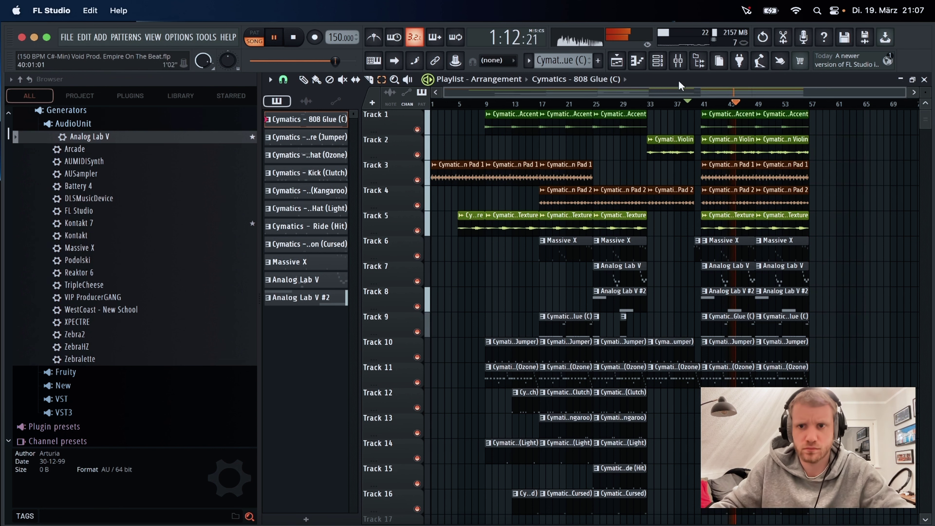
Lower the mixer volume of Analog Lab V to about 83%, and bring it and Analog Lab V #2 down slightly together.
{"action": "left_click", "coordinate": [678, 60]}
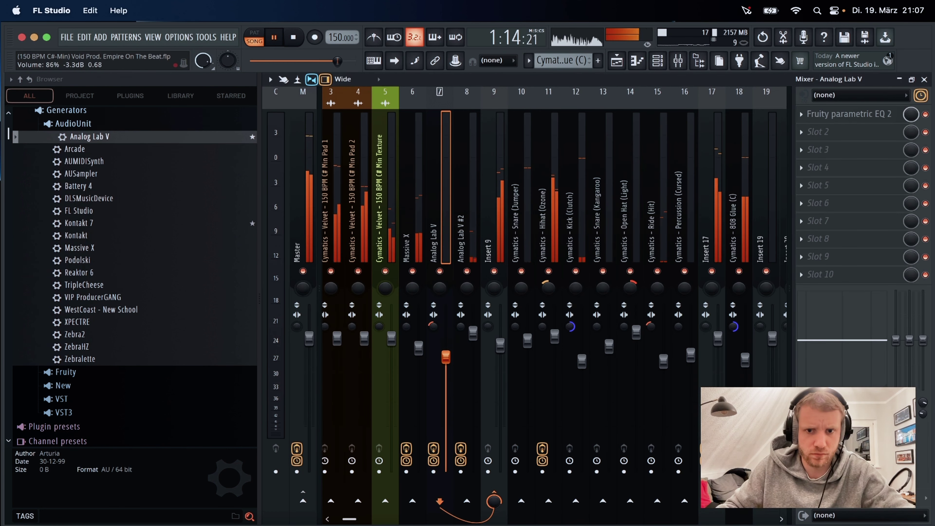
{"action": "left_click_drag", "start_coordinate": [446, 357], "coordinate": [445, 362]}
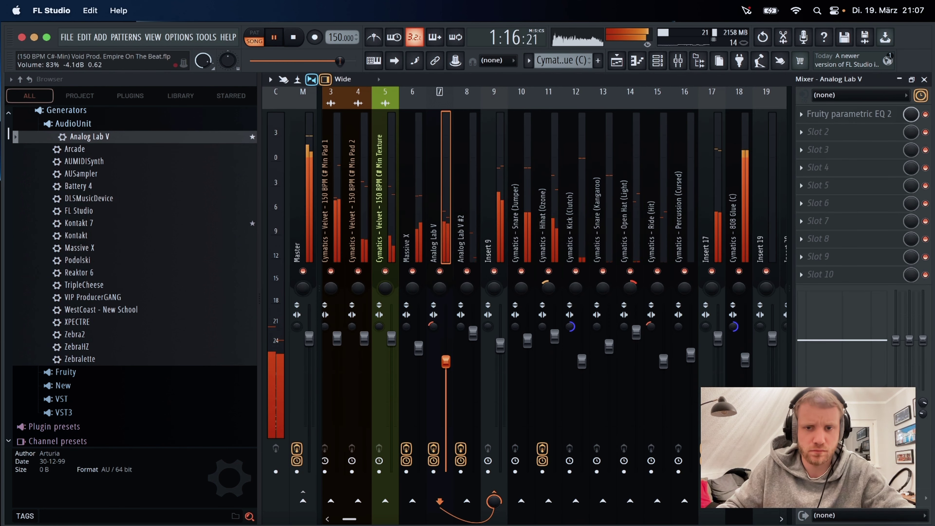
{"action": "left_click", "coordinate": [625, 63]}
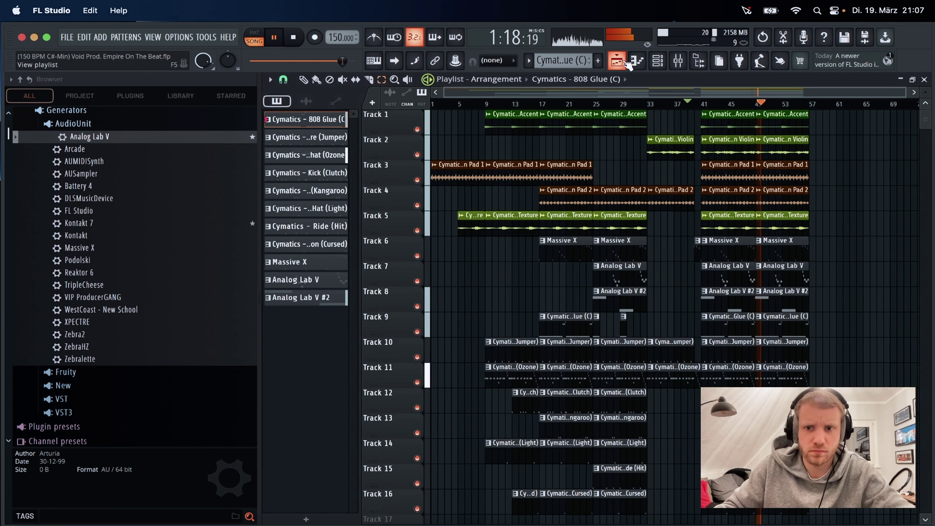
{"action": "left_click", "coordinate": [678, 60]}
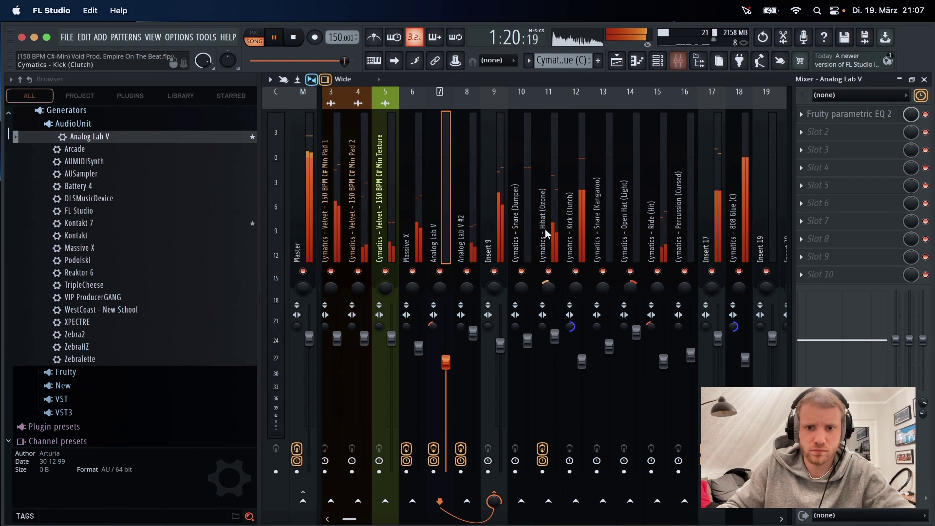
{"action": "left_click", "coordinate": [475, 250]}
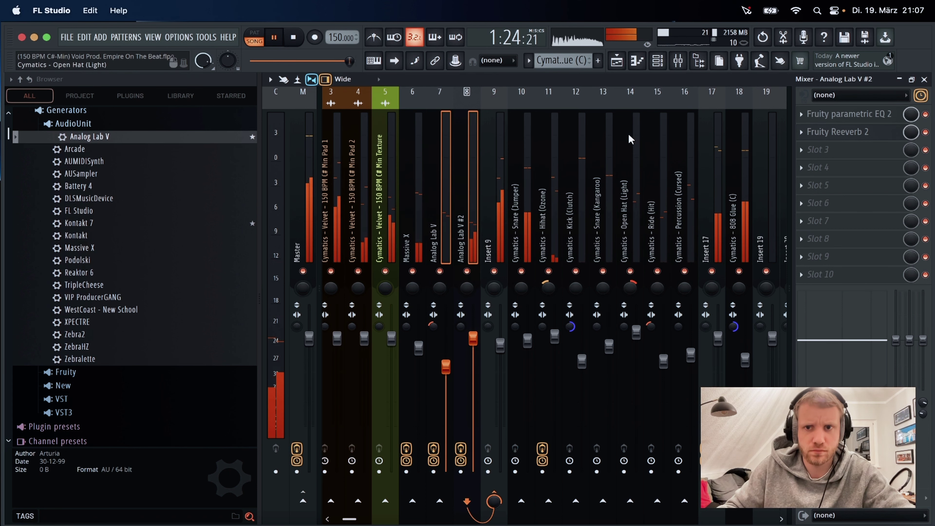
{"action": "left_click", "coordinate": [616, 60]}
Replay the intro from about bar 6, and cut all the clips in bars 41 to 56.
{"action": "scroll", "coordinate": [837, 222], "scroll_direction": "down", "scroll_amount": 2}
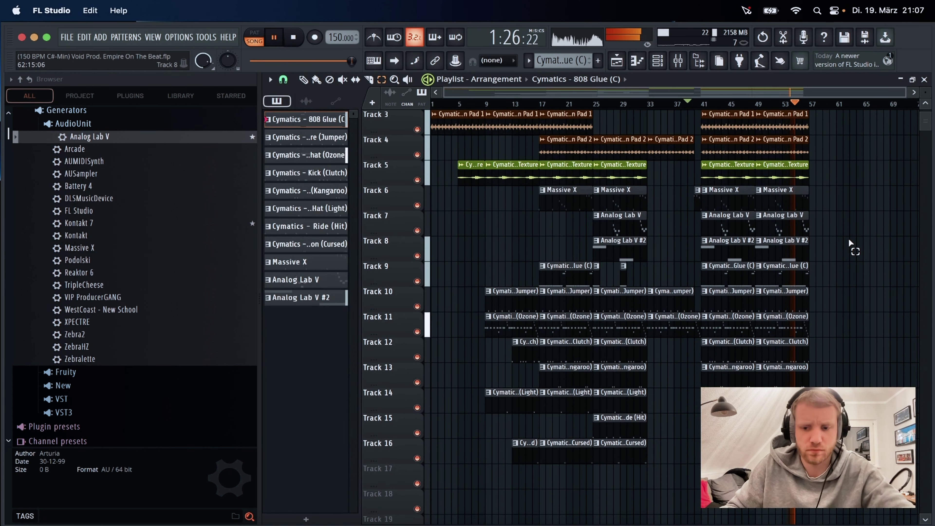
{"action": "scroll", "coordinate": [801, 190], "scroll_direction": "up", "scroll_amount": 2}
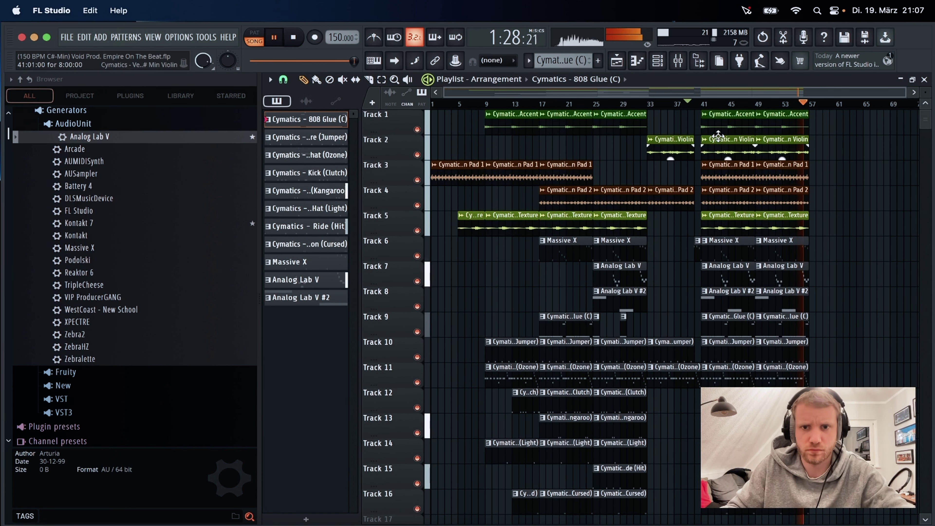
{"action": "left_click", "coordinate": [465, 106]}
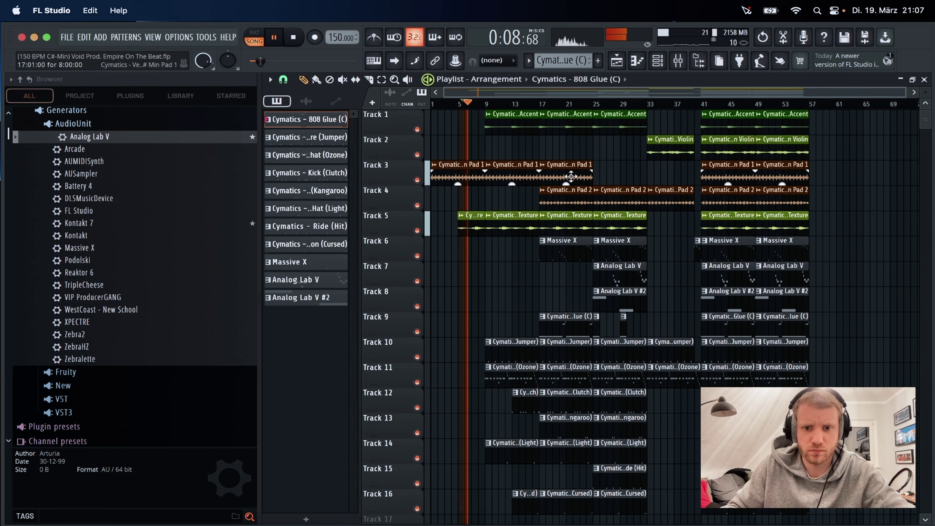
{"action": "left_click_drag", "start_coordinate": [847, 111], "coordinate": [706, 512]}
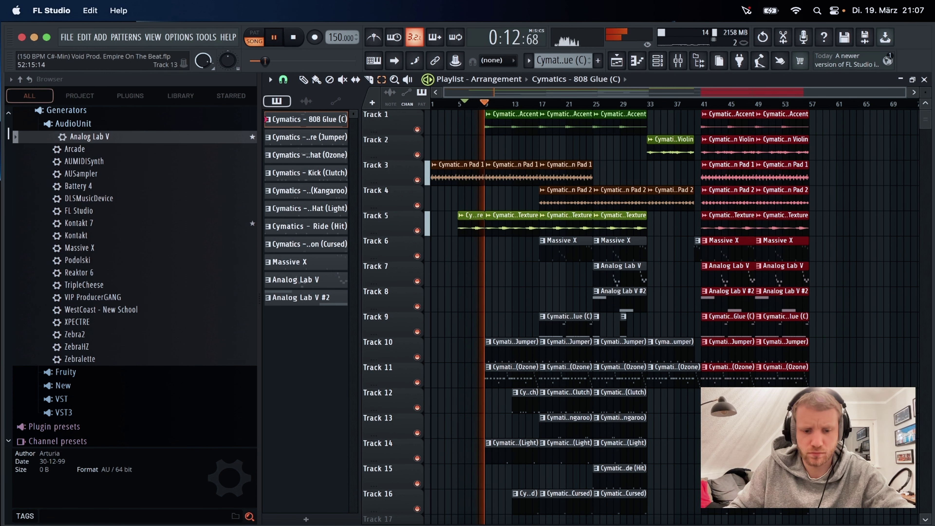
{"action": "key", "text": "Delete"}
Move all clips from bar 9 onward to start at bar 25, and paste the cut 16-bar section at bar 9.
{"action": "left_click_drag", "start_coordinate": [700, 152], "coordinate": [495, 506]}
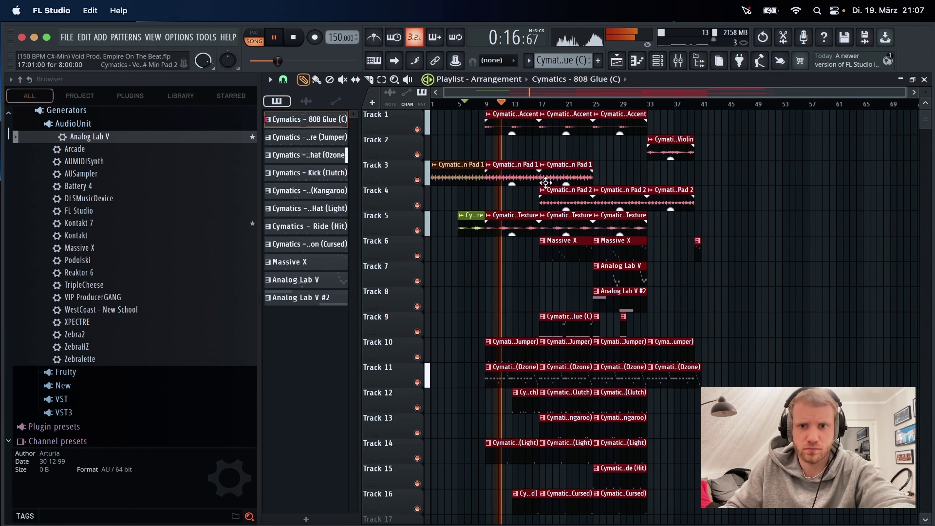
{"action": "left_click_drag", "start_coordinate": [546, 182], "coordinate": [631, 130]}
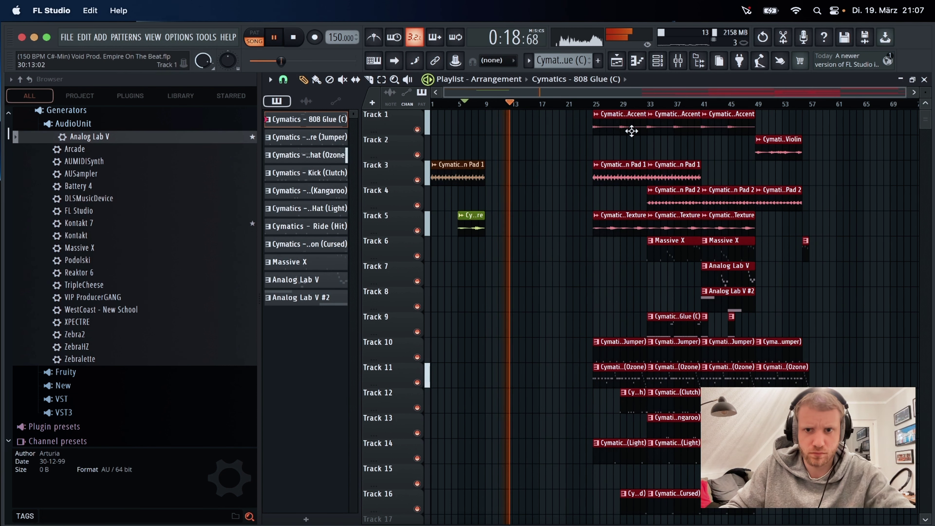
{"action": "key", "text": "space"}
{"action": "key", "text": "super+v"}
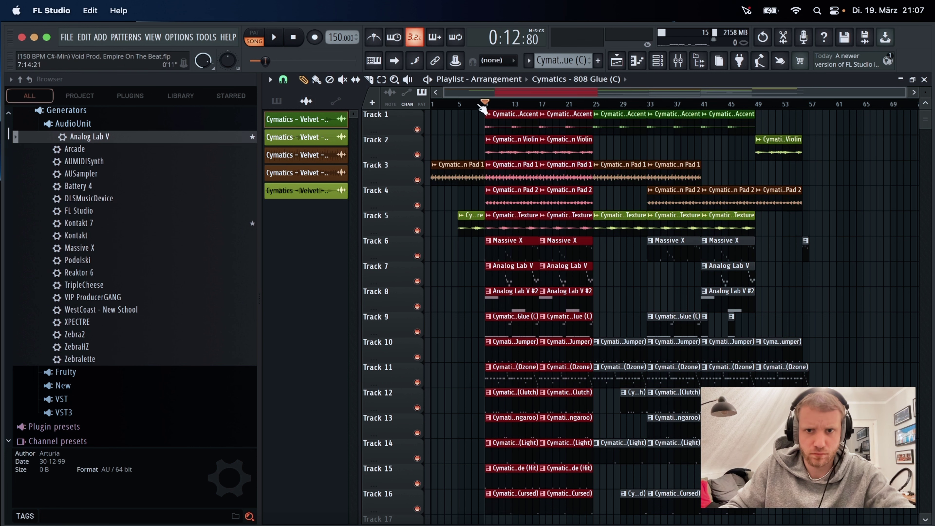
{"action": "scroll", "coordinate": [485, 114], "scroll_direction": "down", "scroll_amount": 2}
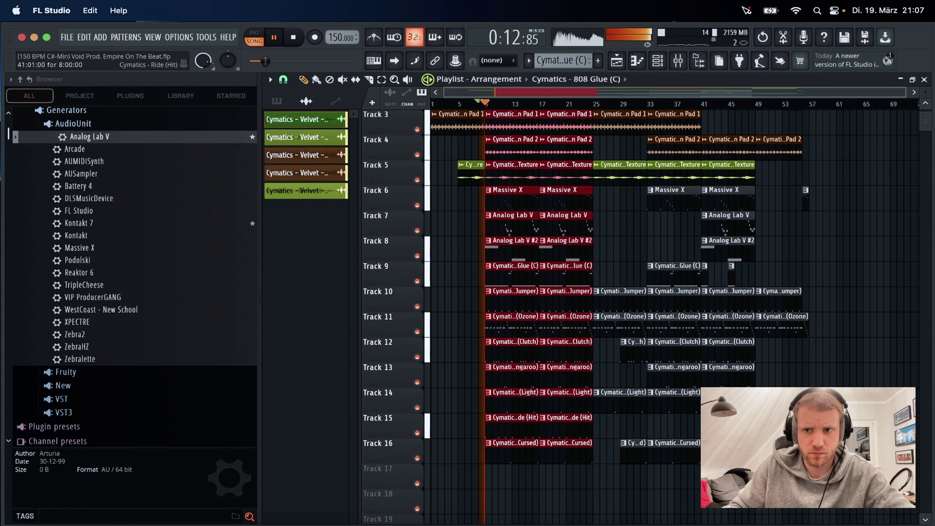
Add a Percussion (Cursed) clip on Track 16, remove its first four bars so it covers bars 5 to 8, and replay the transition.
{"action": "left_click", "coordinate": [727, 448]}
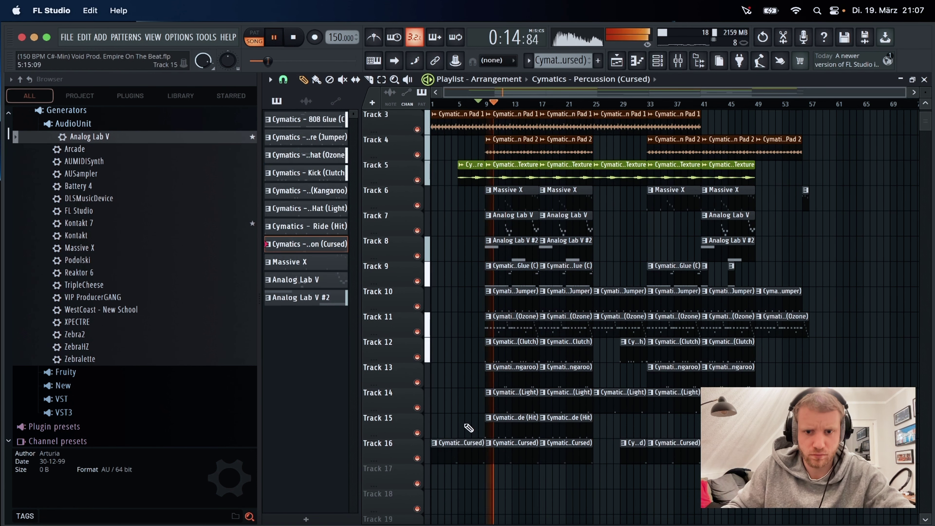
{"action": "right_click", "coordinate": [455, 450]}
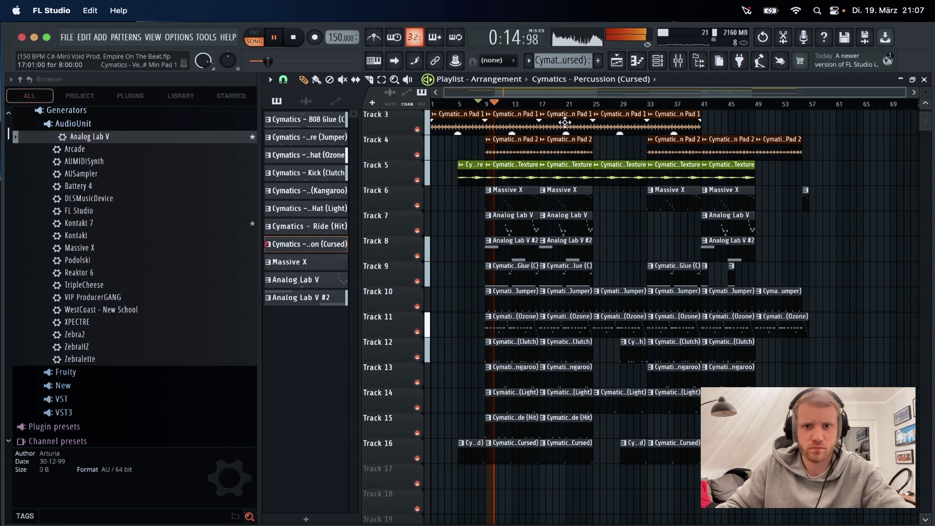
{"action": "left_click", "coordinate": [481, 106]}
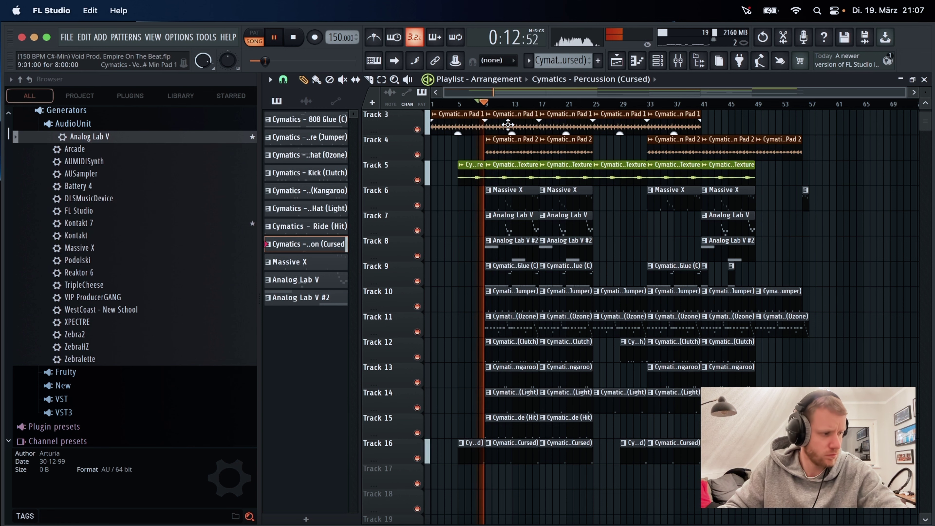
{"action": "scroll", "coordinate": [718, 151], "scroll_direction": "up", "scroll_amount": 2}
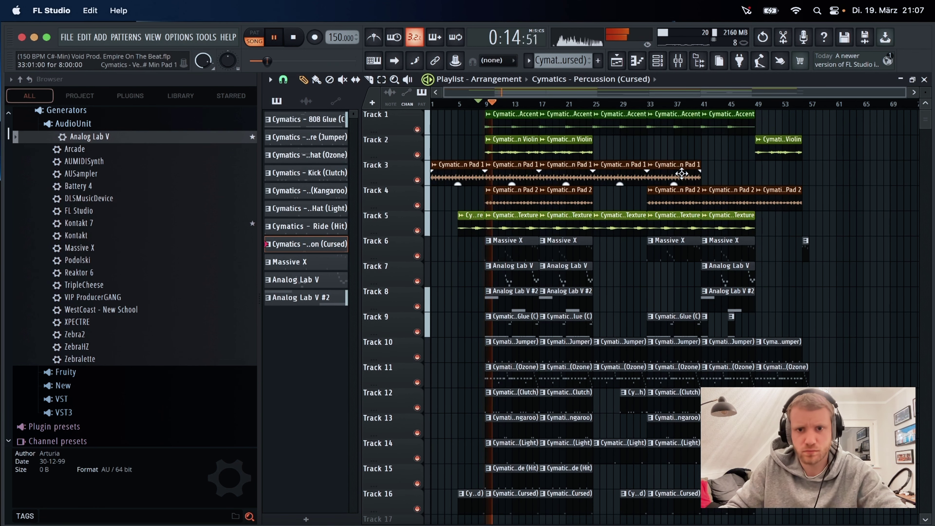
Lower the mixer volume of Analog Lab V #2 slightly, and replay the arrangement from just before bar 9.
{"action": "left_click", "coordinate": [678, 60]}
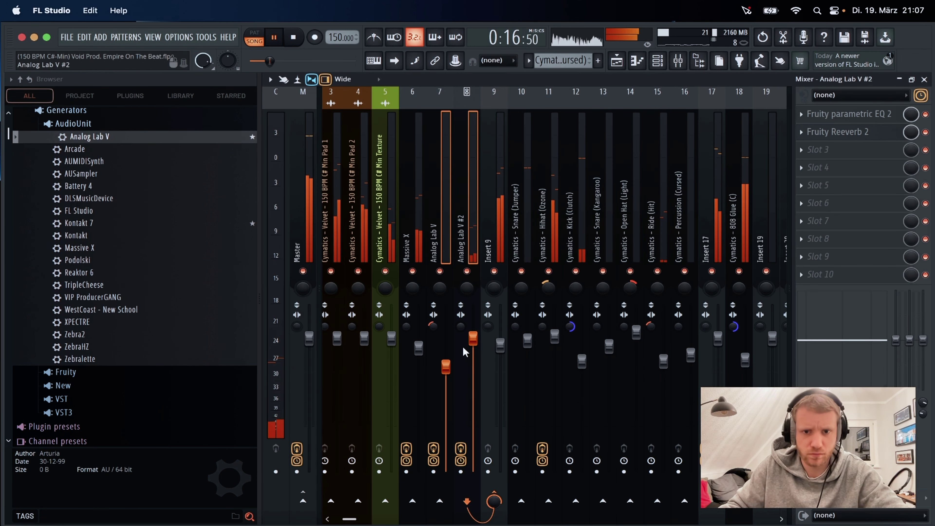
{"action": "left_click", "coordinate": [488, 238]}
{"action": "left_click", "coordinate": [465, 243]}
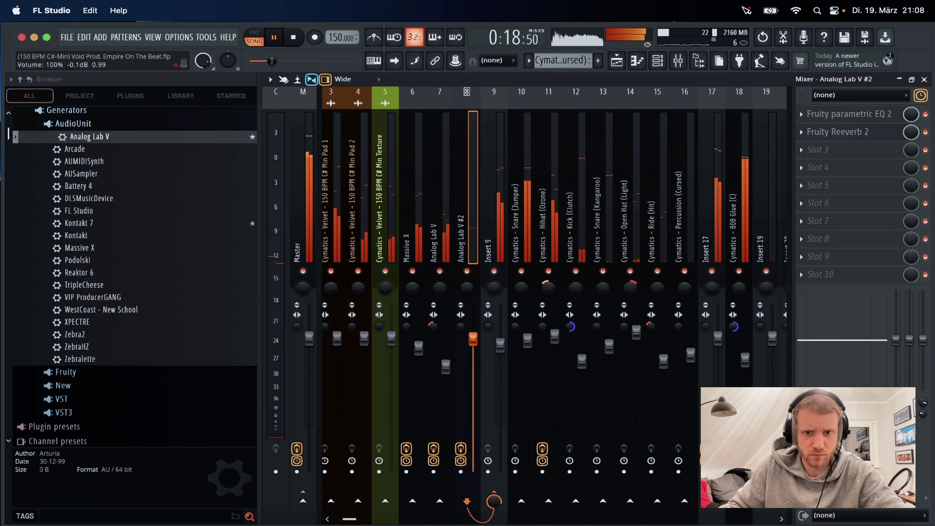
{"action": "left_click_drag", "start_coordinate": [472, 338], "coordinate": [473, 344]}
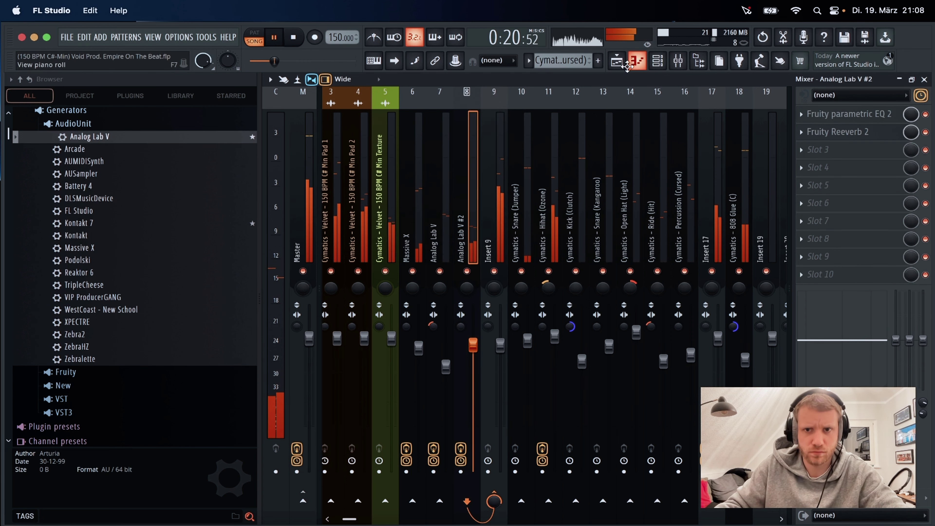
{"action": "left_click", "coordinate": [637, 61]}
{"action": "left_click", "coordinate": [483, 104]}
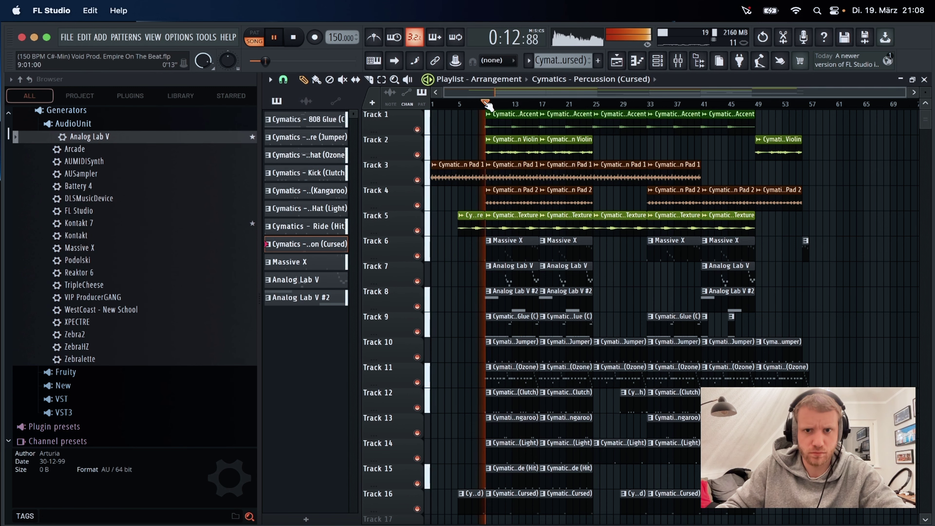
{"action": "left_click", "coordinate": [479, 105]}
Duplicate all clips from bar 9 onward twice, placing the copies at bars 57 and 105.
{"action": "left_click_drag", "start_coordinate": [844, 120], "coordinate": [498, 485]}
{"action": "scroll", "coordinate": [655, 334], "scroll_direction": "up", "scroll_amount": 4}
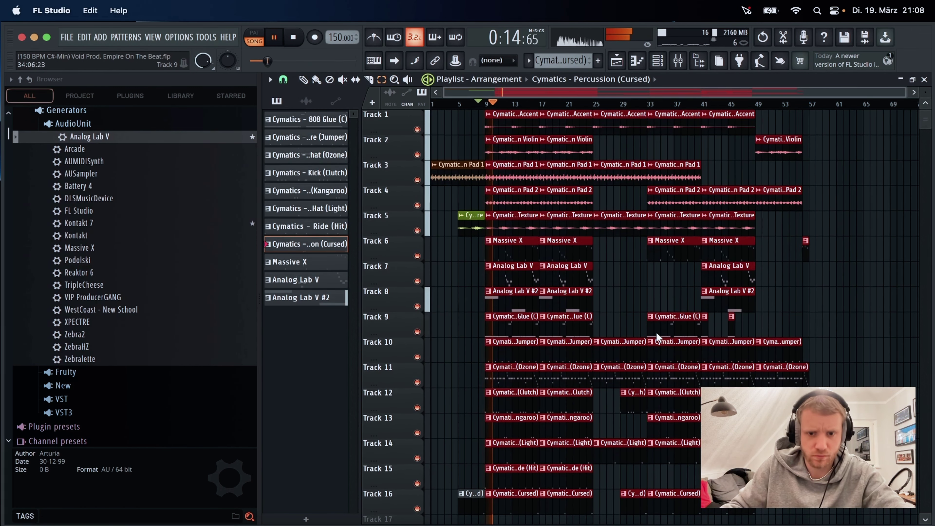
{"action": "key", "text": "ctrl+b"}
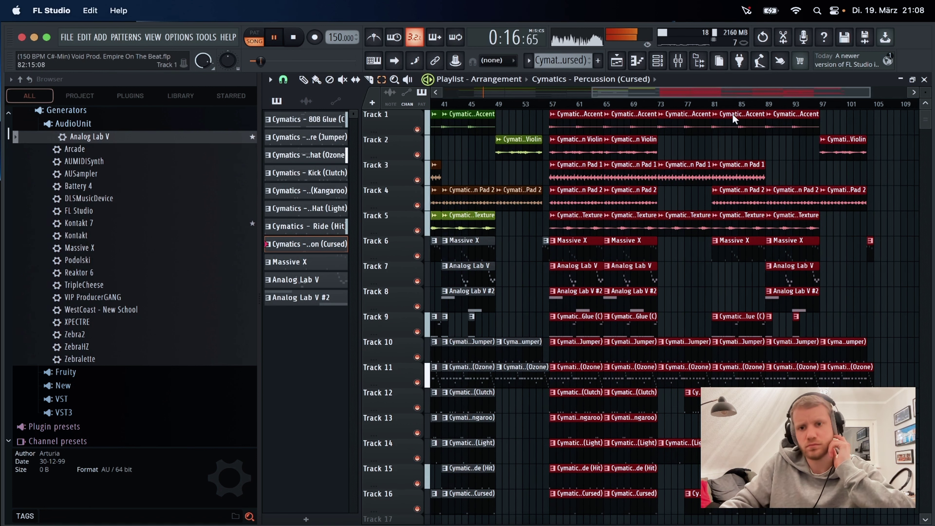
{"action": "scroll", "coordinate": [803, 94], "scroll_direction": "right", "scroll_amount": 5}
{"action": "key", "text": "space"}
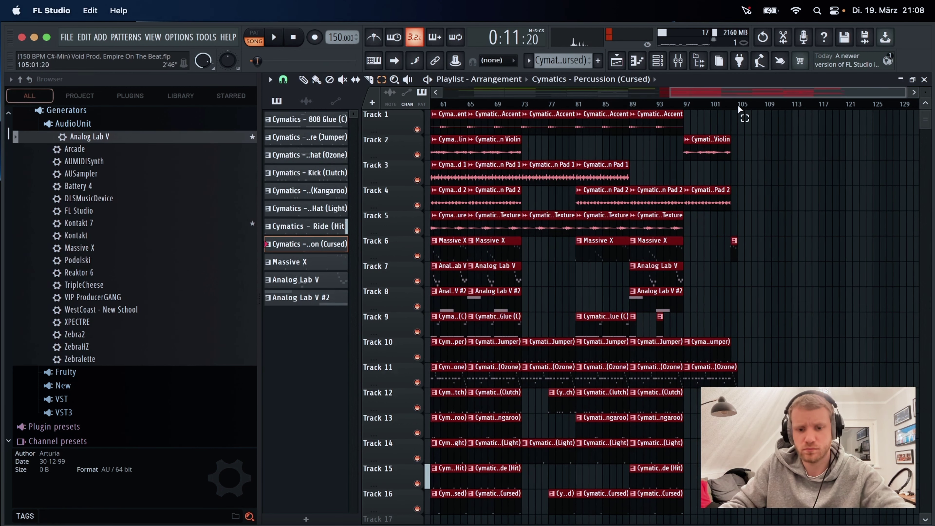
{"action": "key", "text": "ctrl+b"}
Delete all clips after bar 128 and the drum clips in bars 121 to 128 on Tracks 10 to 16, and replay the ending.
{"action": "left_click_drag", "start_coordinate": [877, 124], "coordinate": [733, 480]}
{"action": "key", "text": "Delete"}
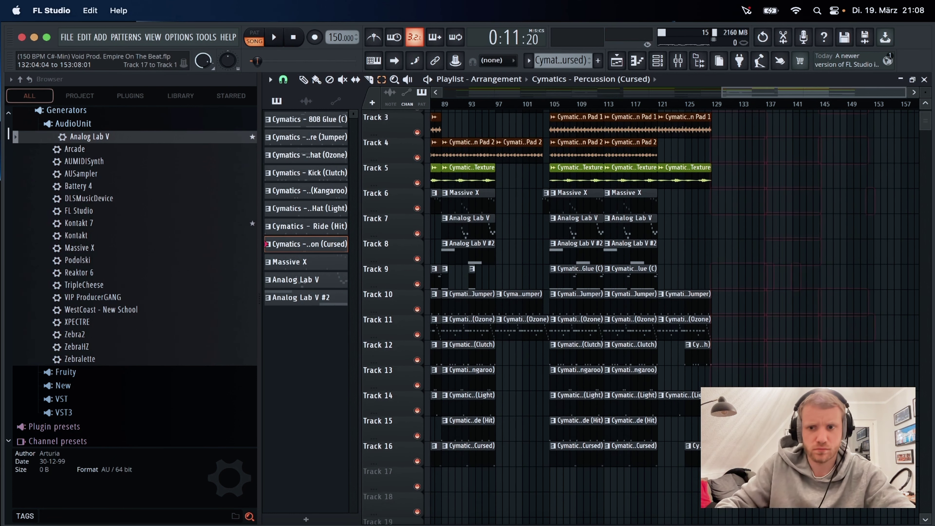
{"action": "scroll", "coordinate": [734, 398], "scroll_direction": "up", "scroll_amount": 3}
{"action": "left_click_drag", "start_coordinate": [735, 350], "coordinate": [683, 491]}
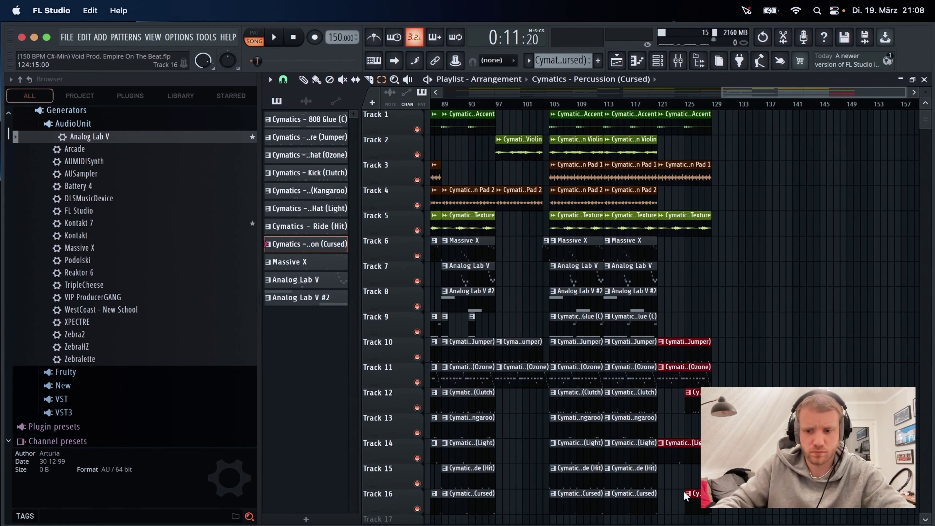
{"action": "key", "text": "Delete"}
{"action": "key", "text": "space"}
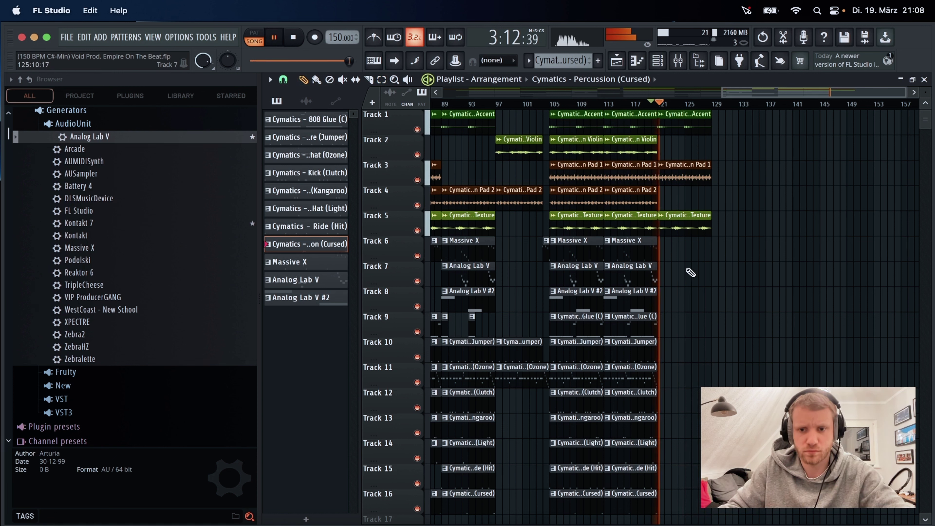
{"action": "left_click", "coordinate": [647, 296]}
{"action": "left_click_drag", "start_coordinate": [675, 298], "coordinate": [668, 297]}
{"action": "right_click", "coordinate": [667, 297]}
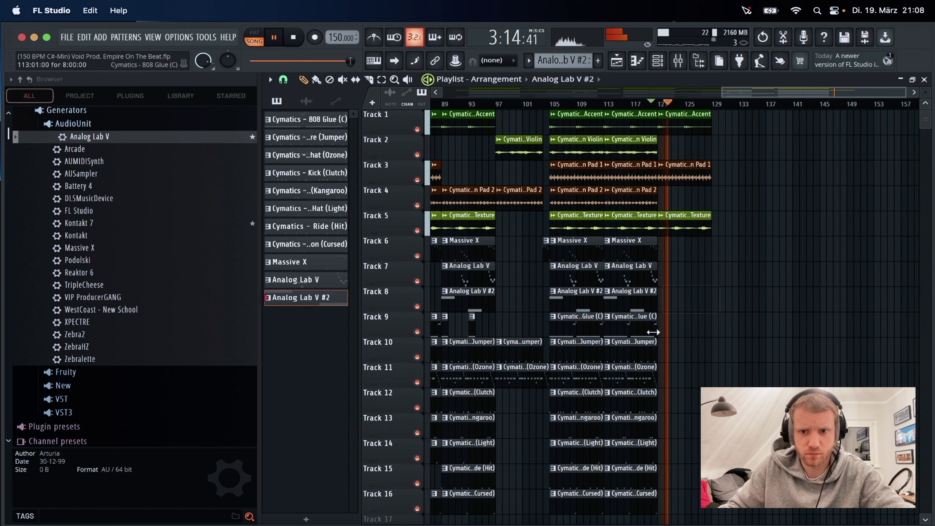
Add an 808 Glue (C) clip on Track 9 at bar 121 and cut it down to its first bar.
{"action": "left_click", "coordinate": [647, 331]}
{"action": "left_click_drag", "start_coordinate": [686, 334], "coordinate": [663, 333]}
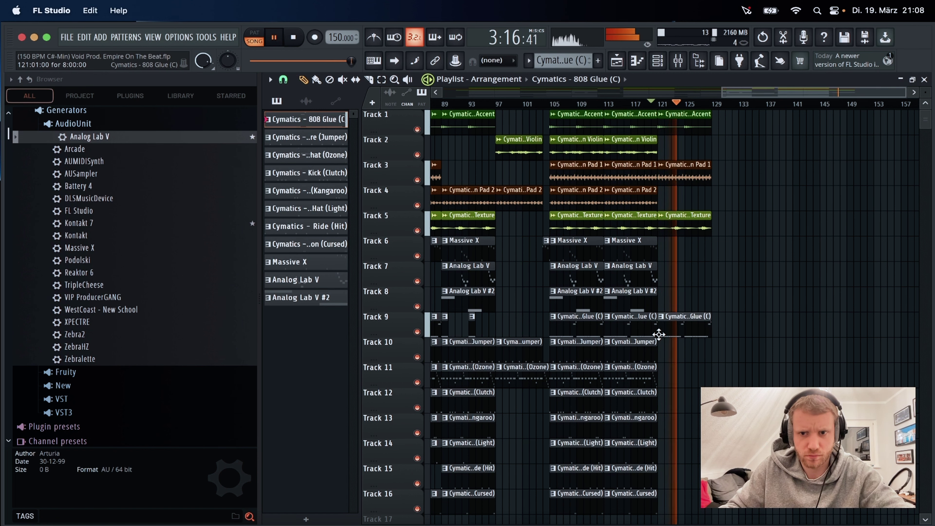
{"action": "left_click_drag", "start_coordinate": [905, 93], "coordinate": [822, 97]}
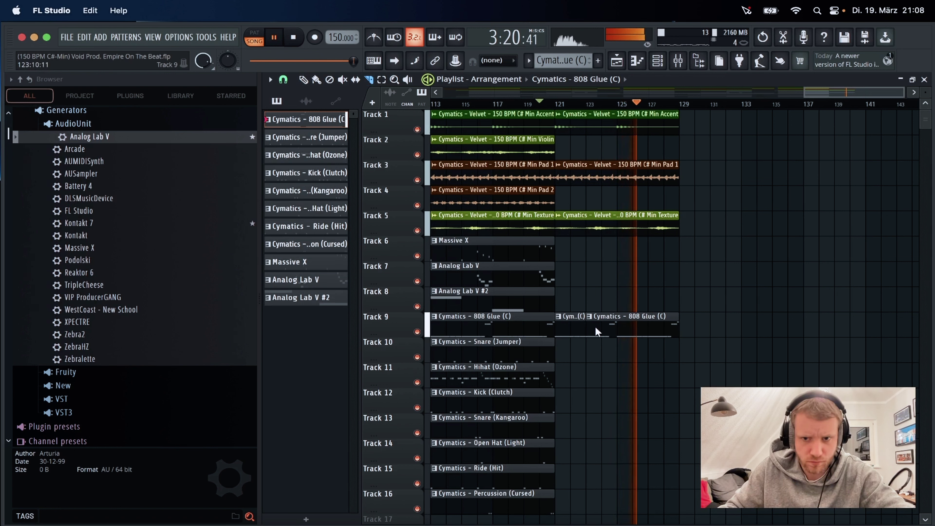
{"action": "left_click_drag", "start_coordinate": [573, 287], "coordinate": [576, 338]}
{"action": "key", "text": "e"}
{"action": "left_click", "coordinate": [591, 325]}
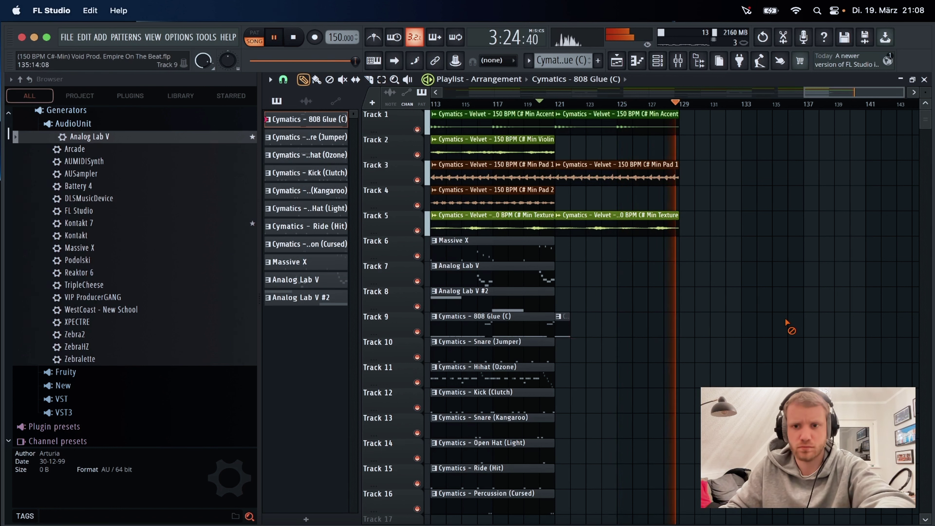
Give the Accent, Pad 1 and Texture clips at bar 121 on Tracks 1, 3 and 5 fade-outs spanning their full length.
{"action": "left_click_drag", "start_coordinate": [705, 121], "coordinate": [636, 234]}
{"action": "left_click_drag", "start_coordinate": [679, 119], "coordinate": [558, 120]}
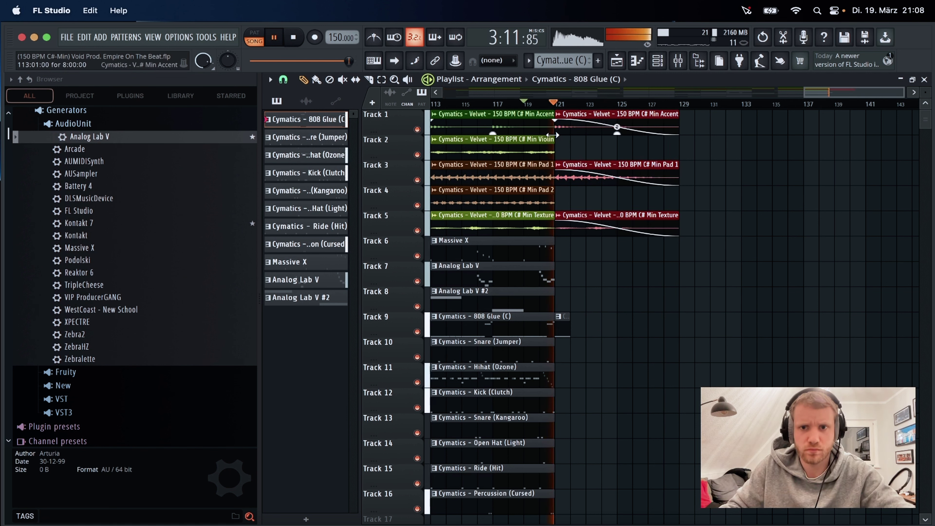
{"action": "left_click_drag", "start_coordinate": [804, 93], "coordinate": [444, 93]}
Check the whole arrangement across all tracks and save the project.
{"action": "scroll", "coordinate": [754, 214], "scroll_direction": "down", "scroll_amount": 2}
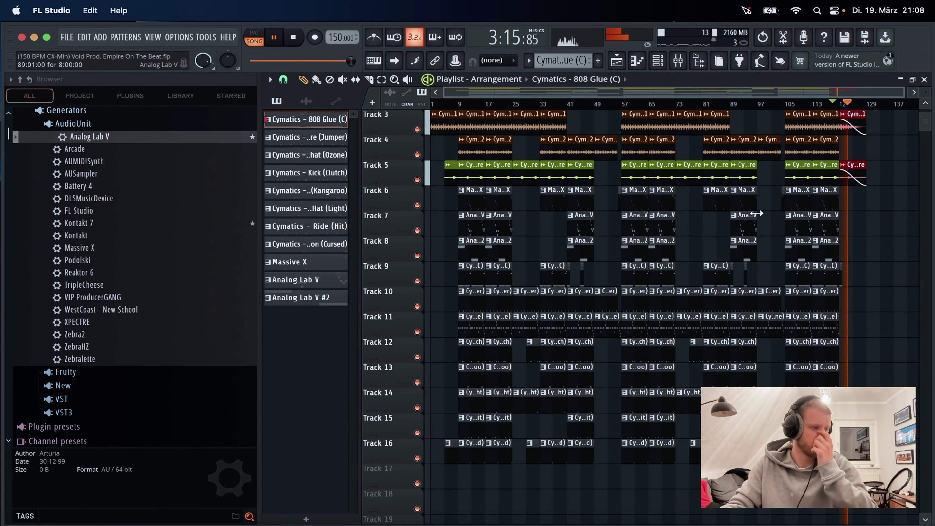
{"action": "scroll", "coordinate": [755, 275], "scroll_direction": "down", "scroll_amount": 2}
{"action": "scroll", "coordinate": [749, 270], "scroll_direction": "up", "scroll_amount": 2}
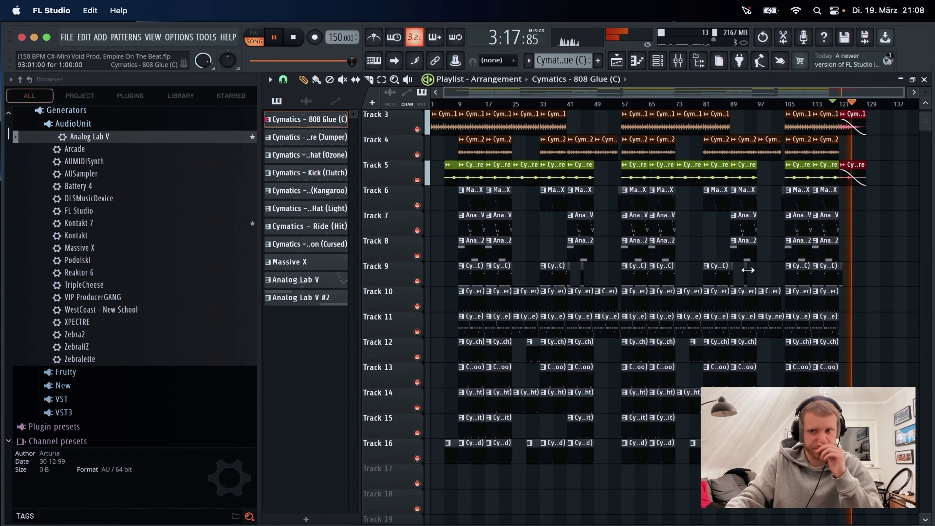
{"action": "scroll", "coordinate": [734, 273], "scroll_direction": "down", "scroll_amount": 2}
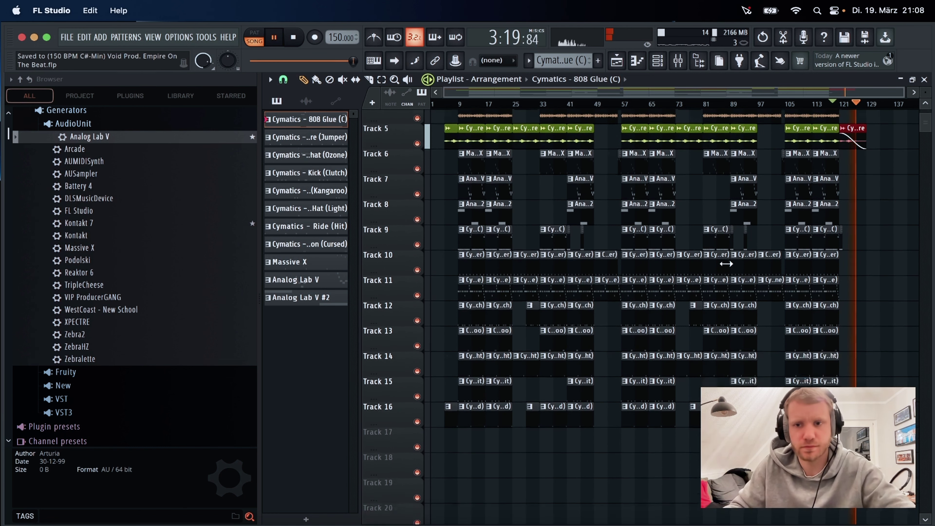
{"action": "scroll", "coordinate": [733, 268], "scroll_direction": "up", "scroll_amount": 3}
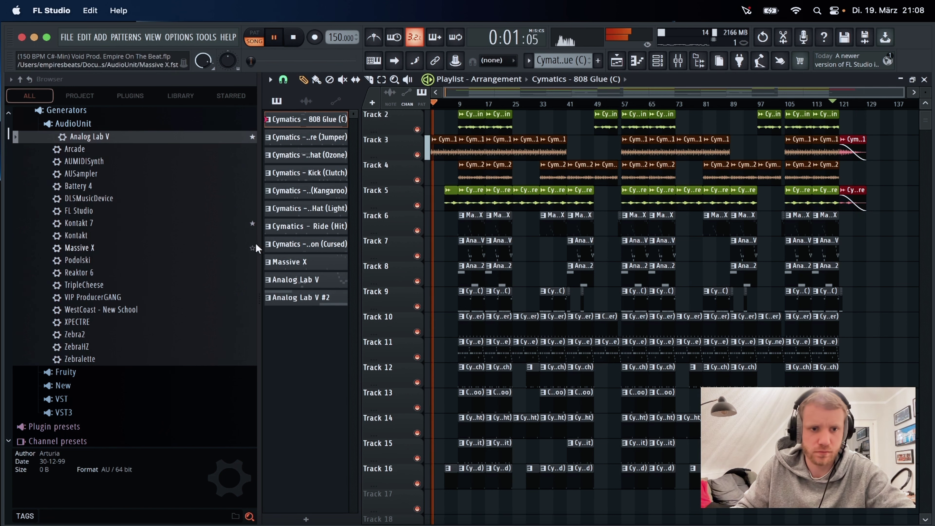
Open the Cymbals folder of the Drum One Shot Collection (ATLANTIS) in the browser.
{"action": "scroll", "coordinate": [132, 246], "scroll_direction": "down", "scroll_amount": 15}
{"action": "scroll", "coordinate": [138, 251], "scroll_direction": "down", "scroll_amount": 15}
{"action": "scroll", "coordinate": [139, 250], "scroll_direction": "up", "scroll_amount": 12}
{"action": "scroll", "coordinate": [141, 251], "scroll_direction": "down", "scroll_amount": 12}
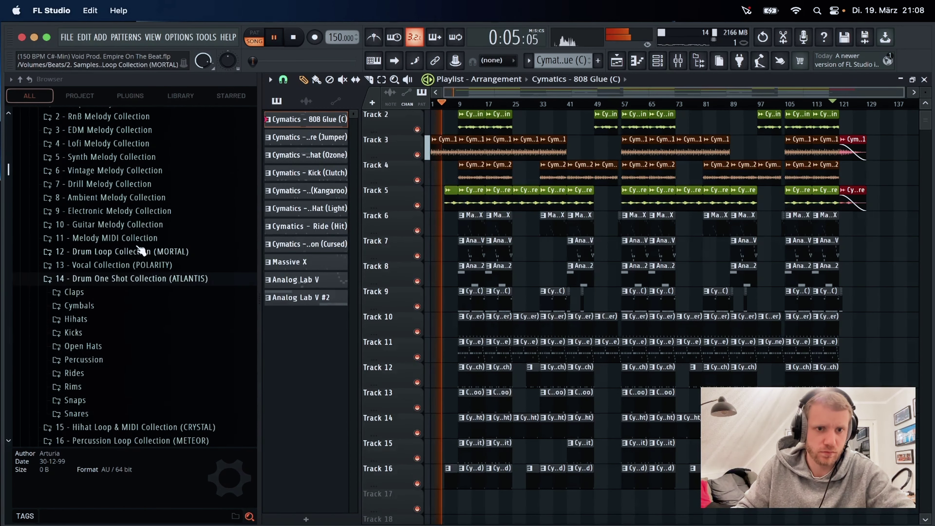
{"action": "scroll", "coordinate": [148, 249], "scroll_direction": "up", "scroll_amount": 2}
{"action": "scroll", "coordinate": [173, 310], "scroll_direction": "down", "scroll_amount": 5}
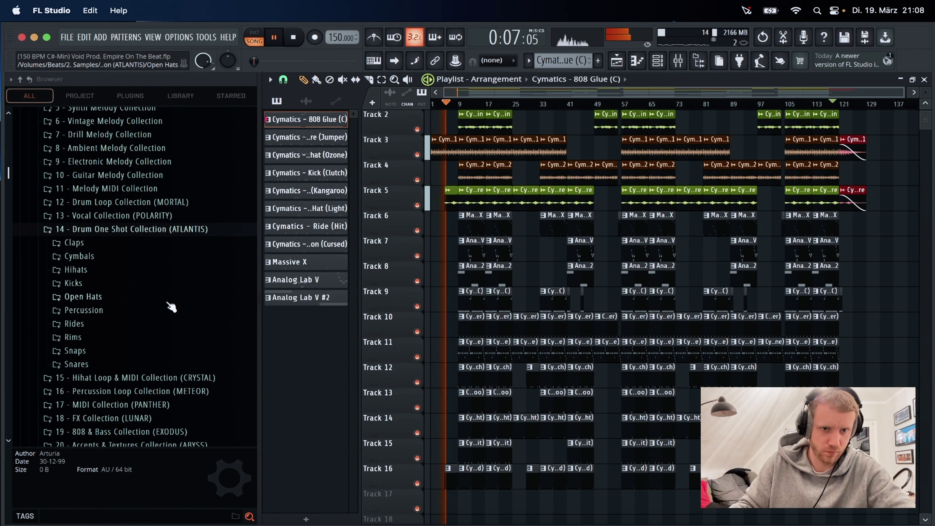
{"action": "left_click", "coordinate": [79, 256]}
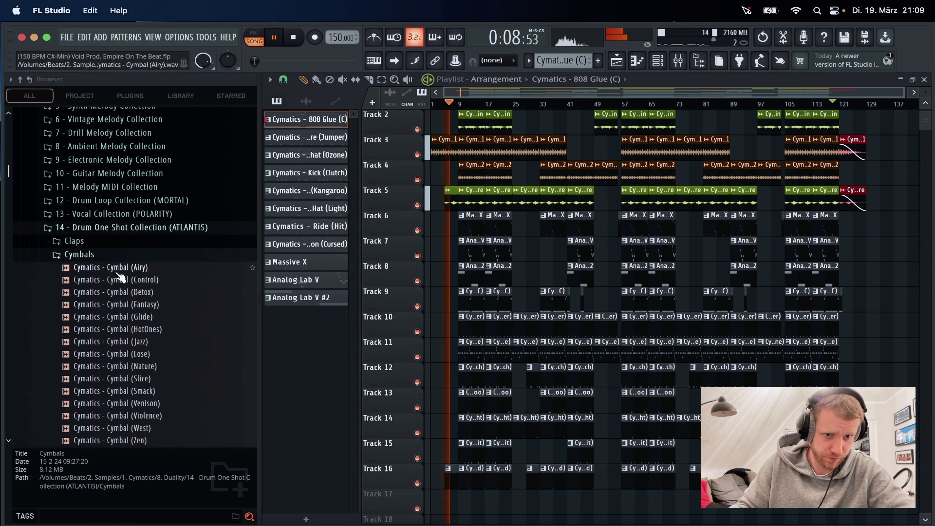
Audition the Control, Detox, Fantasy, Glide, HotOnes and Jazz cymbal samples against the playing song.
{"action": "left_click", "coordinate": [147, 279]}
{"action": "left_click", "coordinate": [161, 292]}
{"action": "scroll", "coordinate": [173, 258], "scroll_direction": "down", "scroll_amount": 5}
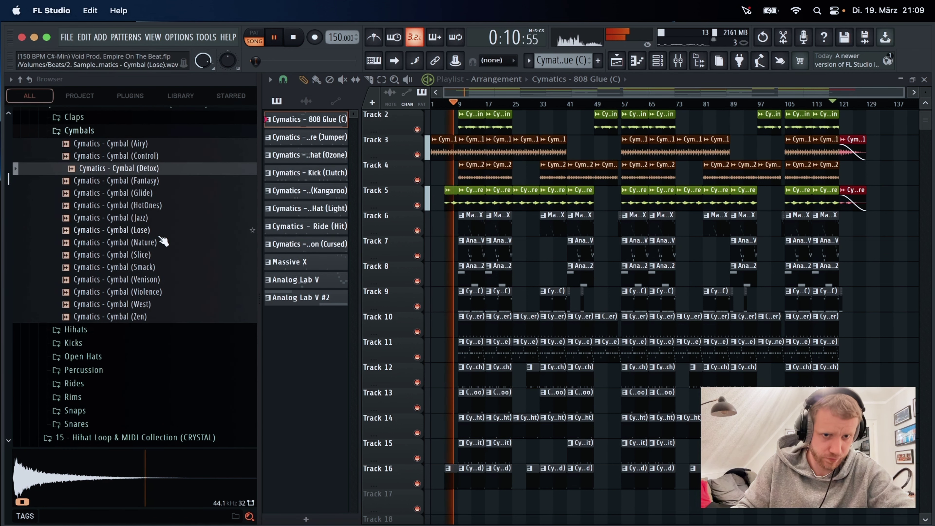
{"action": "left_click", "coordinate": [158, 182]}
{"action": "left_click", "coordinate": [152, 192]}
{"action": "left_click", "coordinate": [149, 172]}
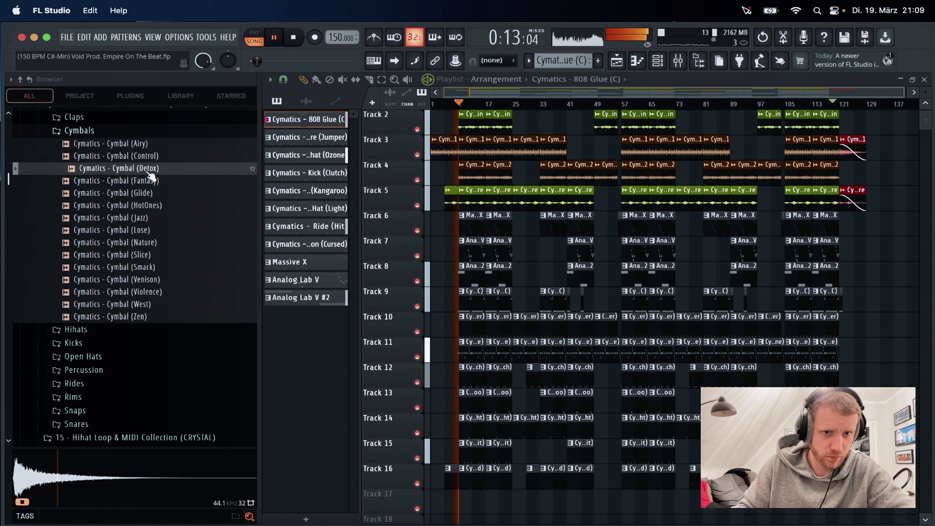
{"action": "left_click", "coordinate": [162, 205]}
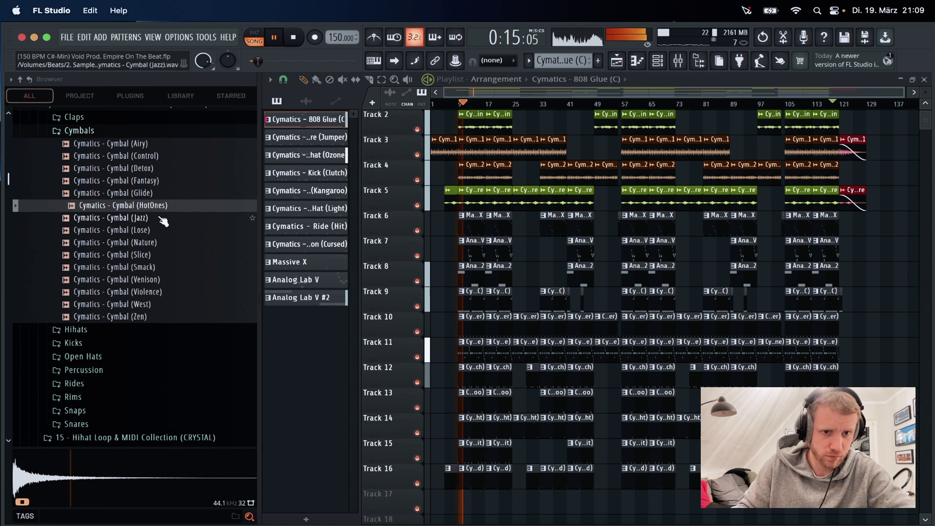
{"action": "left_click", "coordinate": [164, 217]}
{"action": "left_click", "coordinate": [163, 207]}
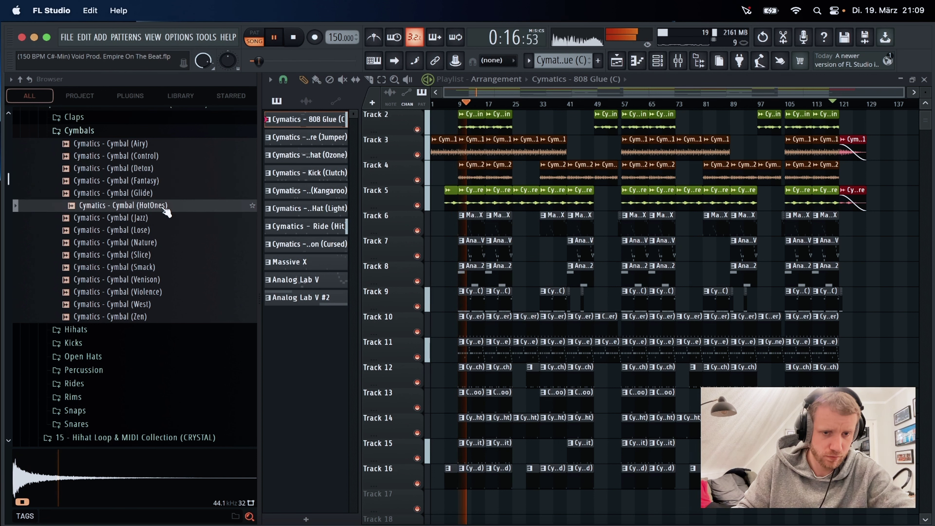
Audition the Nature, Slice, Smack, Venison, Violence and West cymbal samples against the playing song.
{"action": "left_click", "coordinate": [148, 240]}
{"action": "left_click", "coordinate": [157, 256]}
{"action": "left_click", "coordinate": [168, 269]}
{"action": "left_click", "coordinate": [171, 280]}
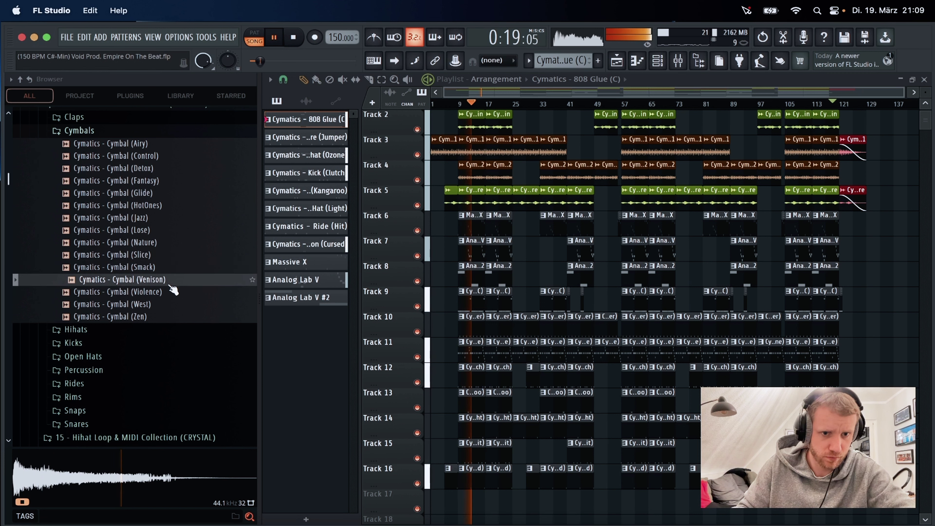
{"action": "left_click", "coordinate": [169, 292]}
{"action": "left_click", "coordinate": [164, 305]}
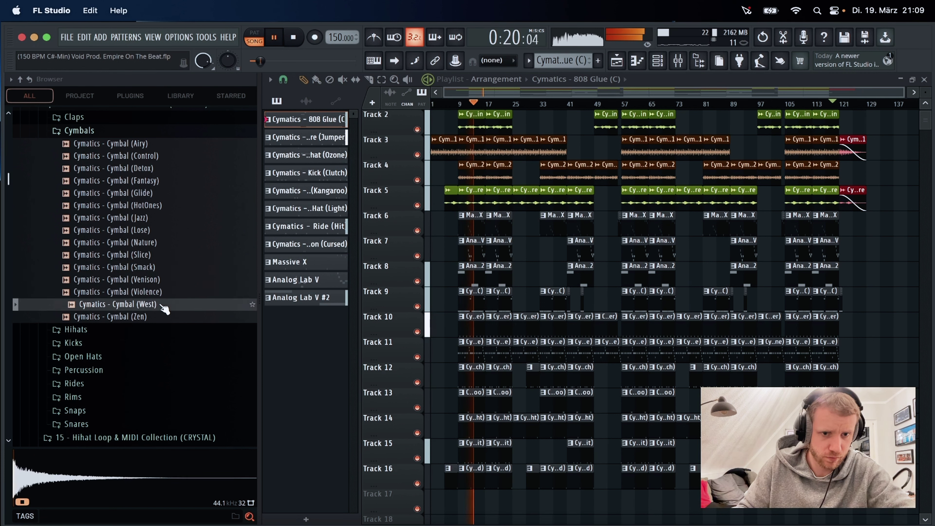
{"action": "left_click", "coordinate": [163, 291]}
Stop the song and compare the Detox, Control, Airy, Fantasy, HotOnes and Glide cymbal samples on their own.
{"action": "left_click", "coordinate": [129, 173]}
{"action": "left_click", "coordinate": [149, 156]}
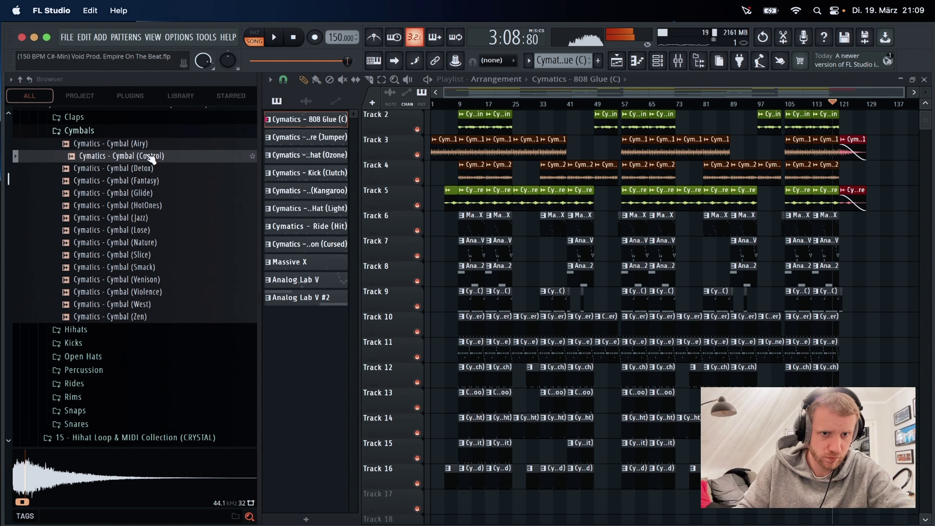
{"action": "left_click", "coordinate": [144, 147]}
{"action": "left_click", "coordinate": [155, 181]}
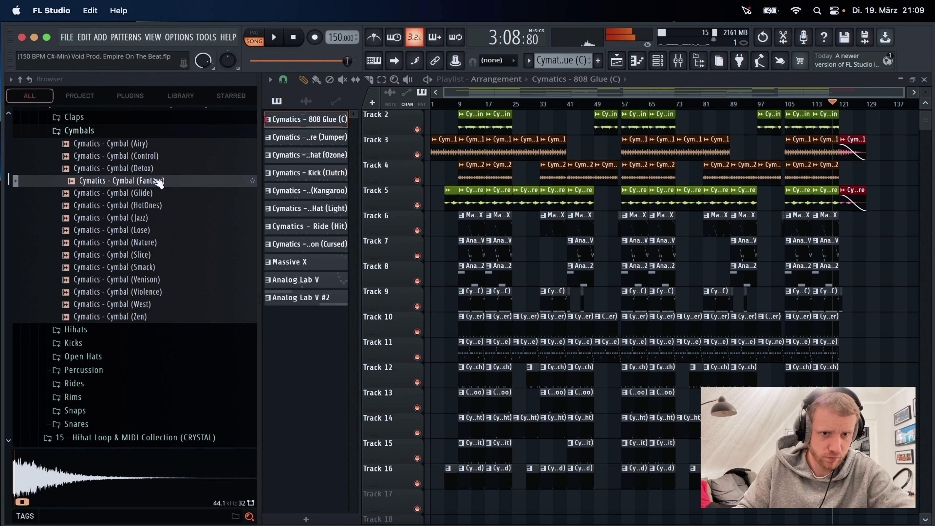
{"action": "left_click", "coordinate": [151, 171]}
{"action": "left_click", "coordinate": [153, 158]}
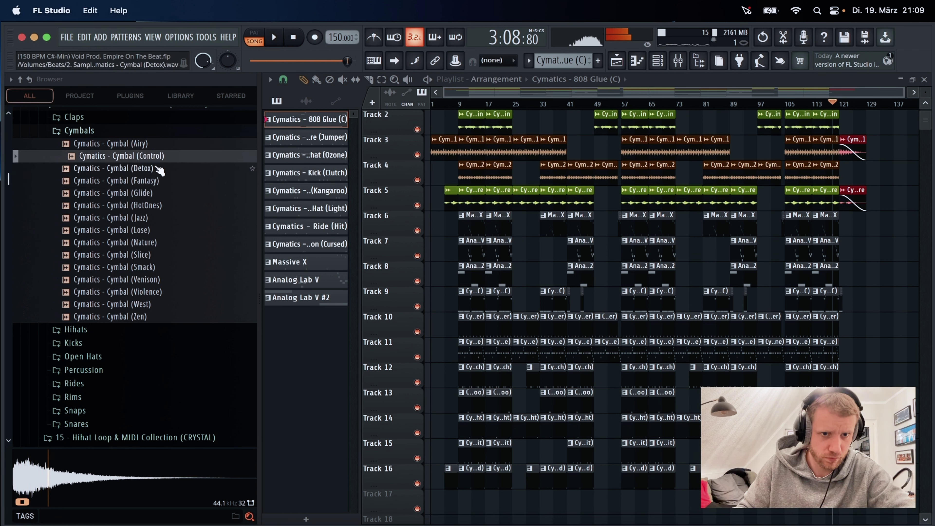
{"action": "left_click", "coordinate": [168, 205]}
{"action": "left_click", "coordinate": [163, 198]}
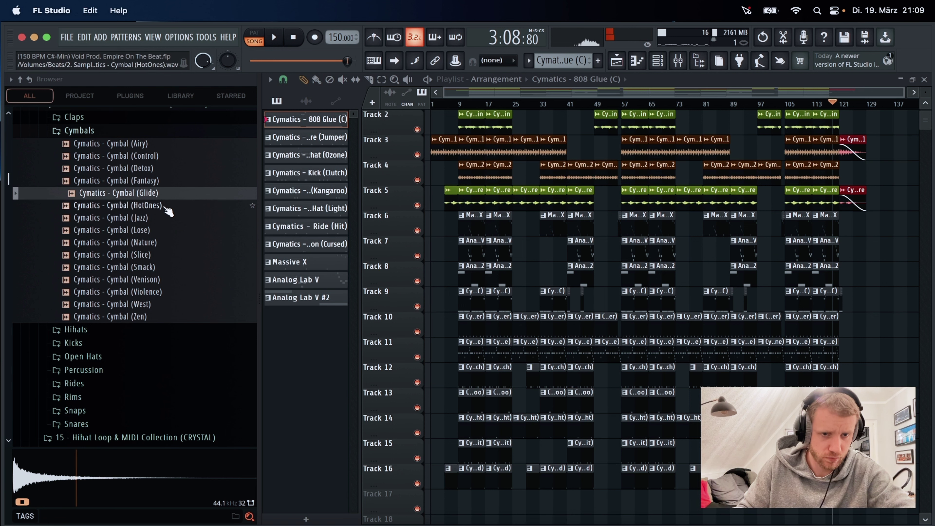
Place the Cymbal (HotOnes) sample on Track 17 at bar 9 and the Cymbal (Glide) sample on Track 19.
{"action": "left_click", "coordinate": [168, 206]}
{"action": "left_click_drag", "start_coordinate": [280, 310], "coordinate": [456, 479]}
{"action": "left_click", "coordinate": [137, 194]}
{"action": "left_click_drag", "start_coordinate": [139, 201], "coordinate": [460, 488]}
Cut the Cymbal (Glide) clip on Track 19 at bar 8, make the piece a unique sample and delete the original clip channel.
{"action": "scroll", "coordinate": [485, 481], "scroll_direction": "up", "scroll_amount": 10}
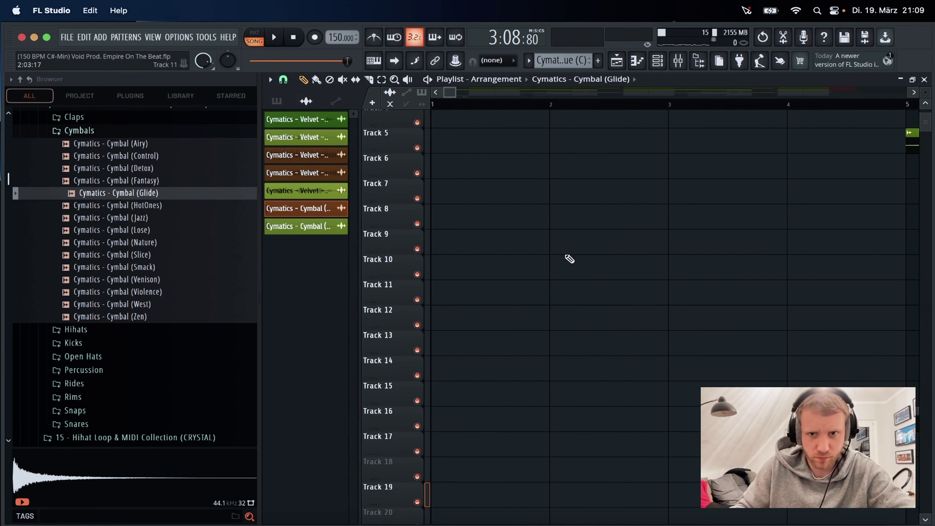
{"action": "left_click_drag", "start_coordinate": [449, 92], "coordinate": [471, 101]}
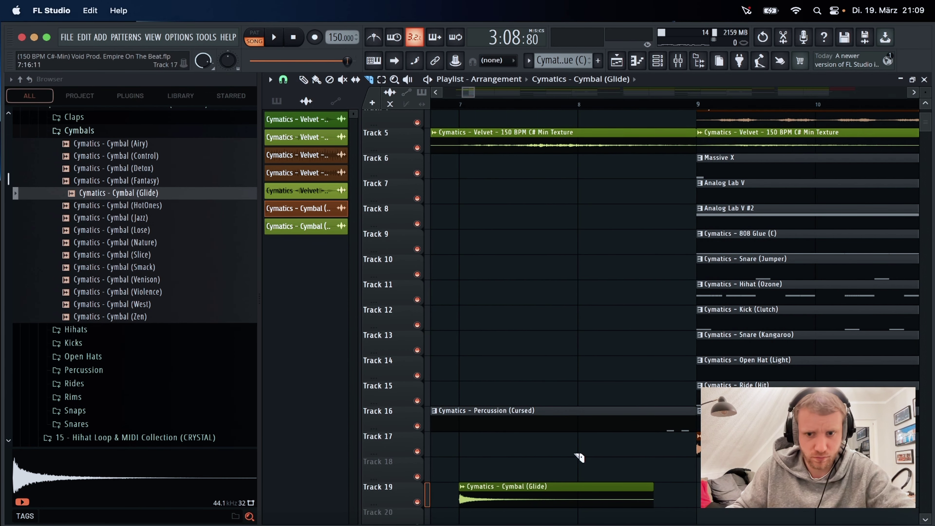
{"action": "left_click", "coordinate": [461, 486]}
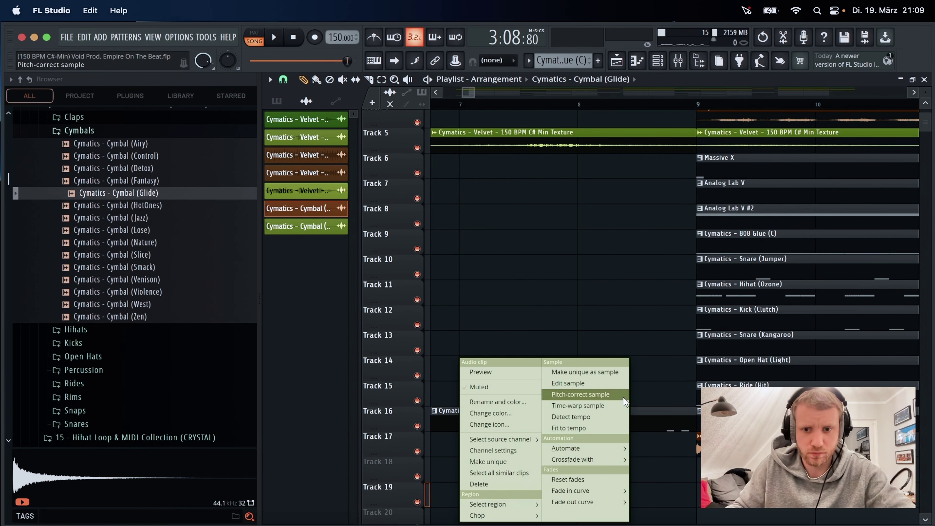
{"action": "left_click", "coordinate": [585, 372]}
{"action": "right_click", "coordinate": [309, 223]}
{"action": "left_click", "coordinate": [361, 350]}
Place the cut Glide cymbal clip on Track 18 at bar 8 and reverse its sample.
{"action": "left_click_drag", "start_coordinate": [508, 495], "coordinate": [611, 466]}
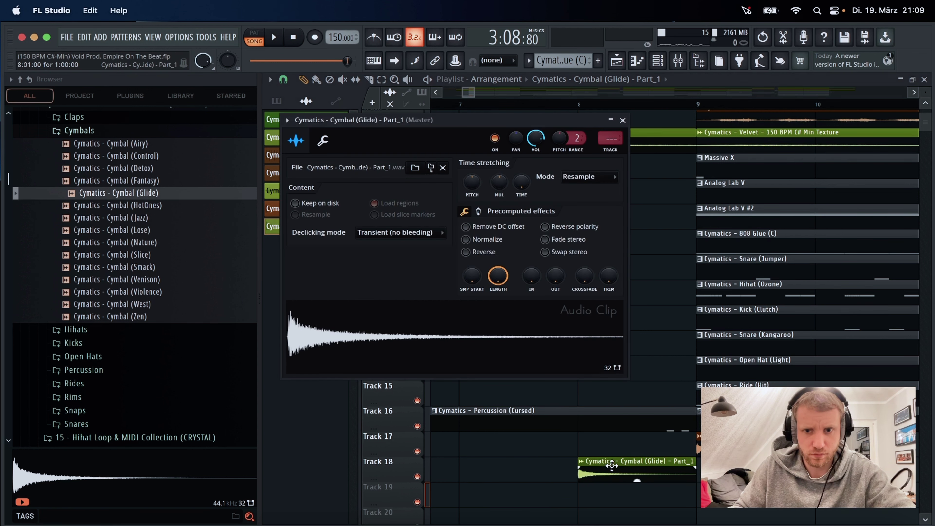
{"action": "left_click", "coordinate": [471, 254]}
{"action": "left_click", "coordinate": [622, 120]}
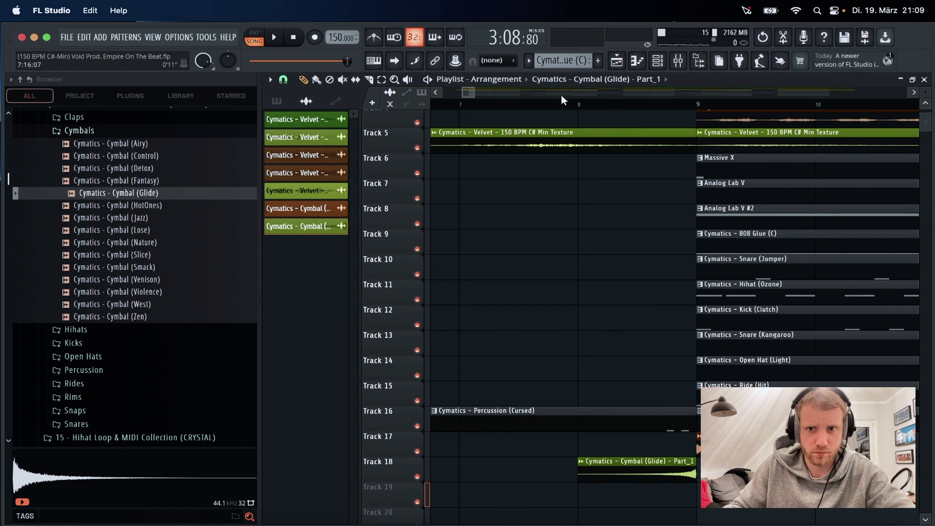
Play the transition from bar 7 and lower the reversed Glide cymbal clip's gain to about -21.9 dB.
{"action": "left_click", "coordinate": [528, 104]}
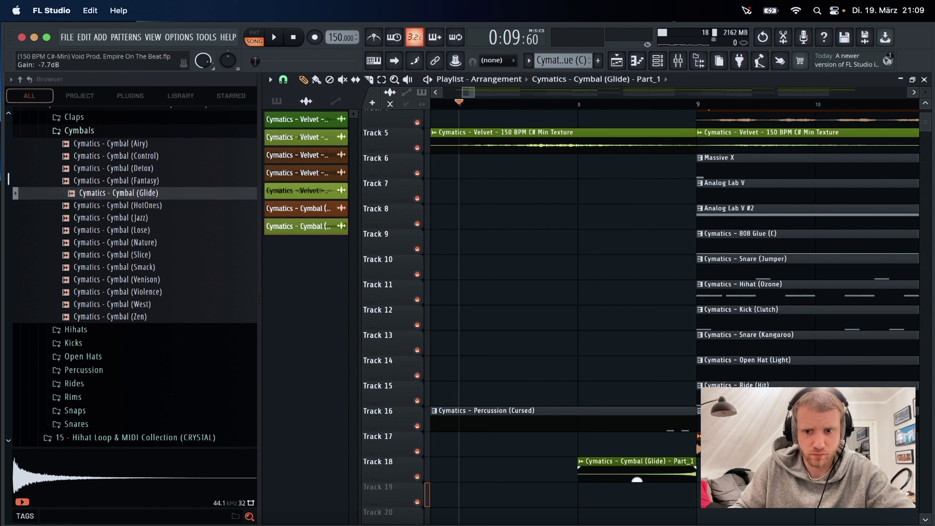
{"action": "key", "text": "space"}
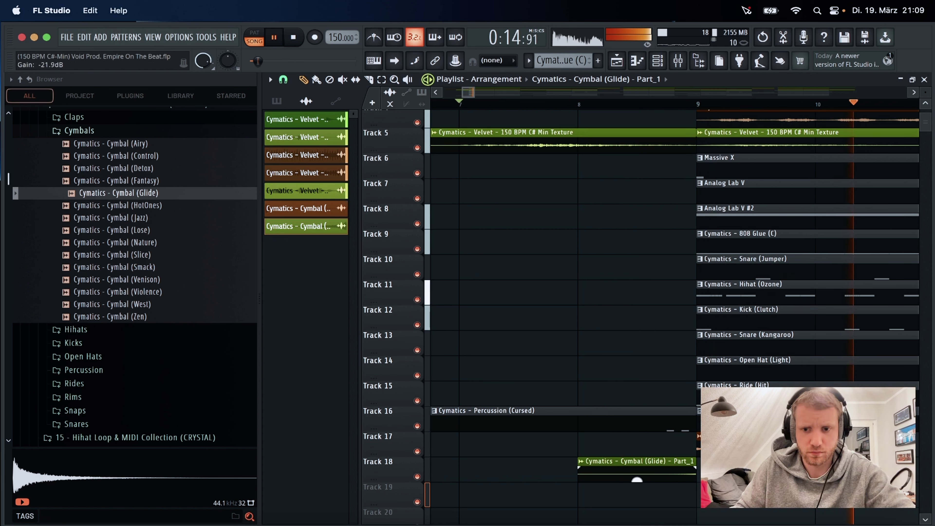
{"action": "key", "text": "space"}
Audition the Nature, Slice, Smack, Venison and Violence cymbal samples with the song stopped.
{"action": "left_click", "coordinate": [173, 242]}
{"action": "left_click", "coordinate": [177, 254]}
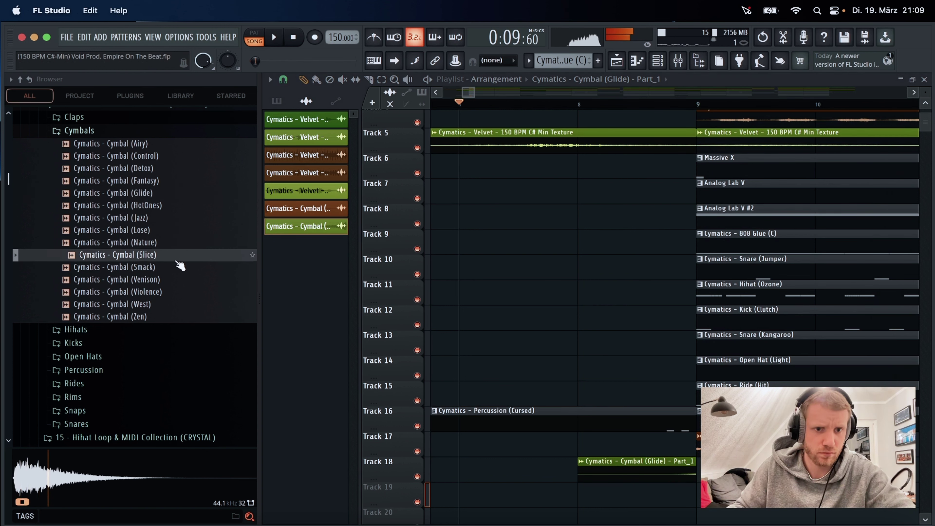
{"action": "left_click", "coordinate": [181, 267]}
{"action": "left_click", "coordinate": [183, 283]}
{"action": "left_click", "coordinate": [182, 293]}
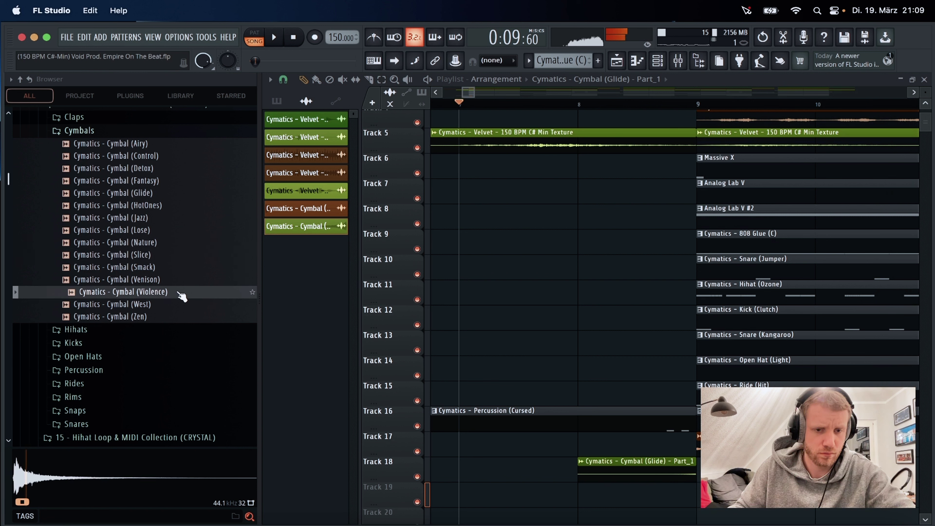
Place the Cymbal (Violence) sample on Track 19 at bars 9 and 13.
{"action": "left_click_drag", "start_coordinate": [236, 312], "coordinate": [687, 494]}
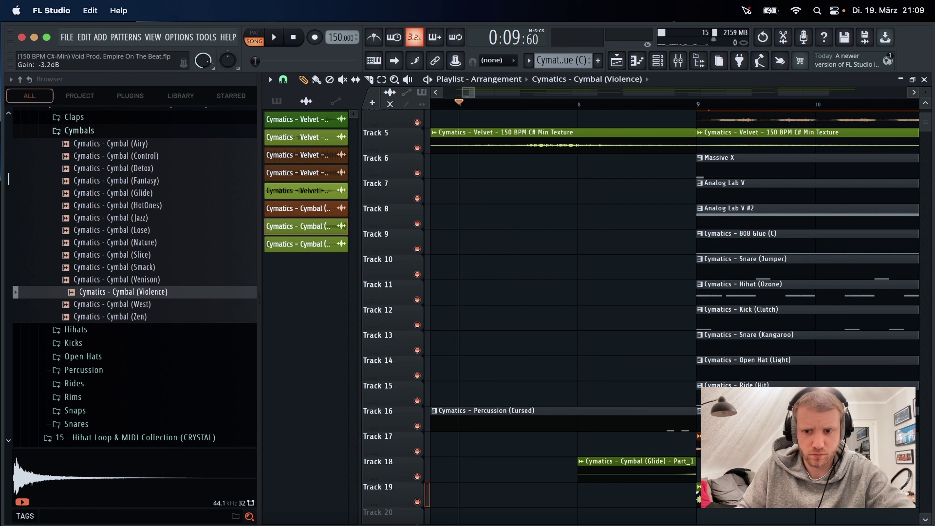
{"action": "key", "text": "space"}
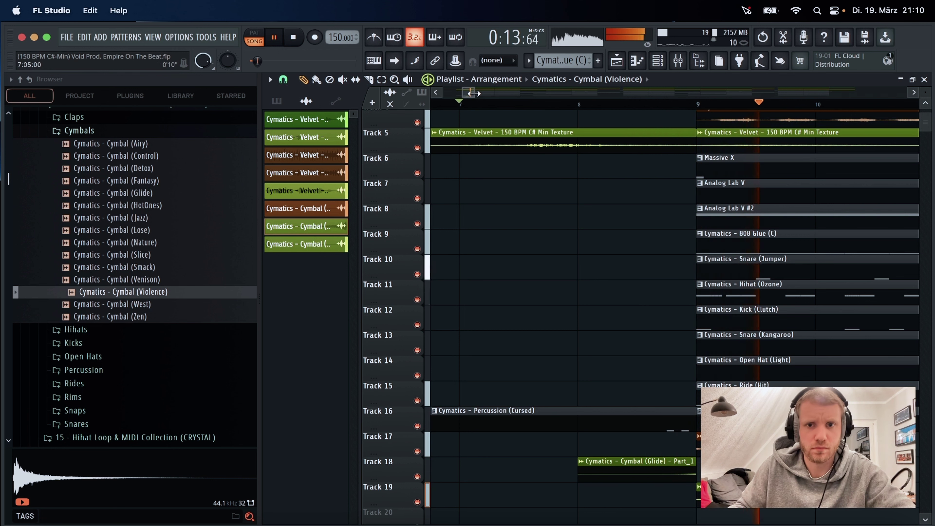
{"action": "left_click_drag", "start_coordinate": [474, 93], "coordinate": [555, 92]}
{"action": "left_click_drag", "start_coordinate": [474, 92], "coordinate": [455, 92]}
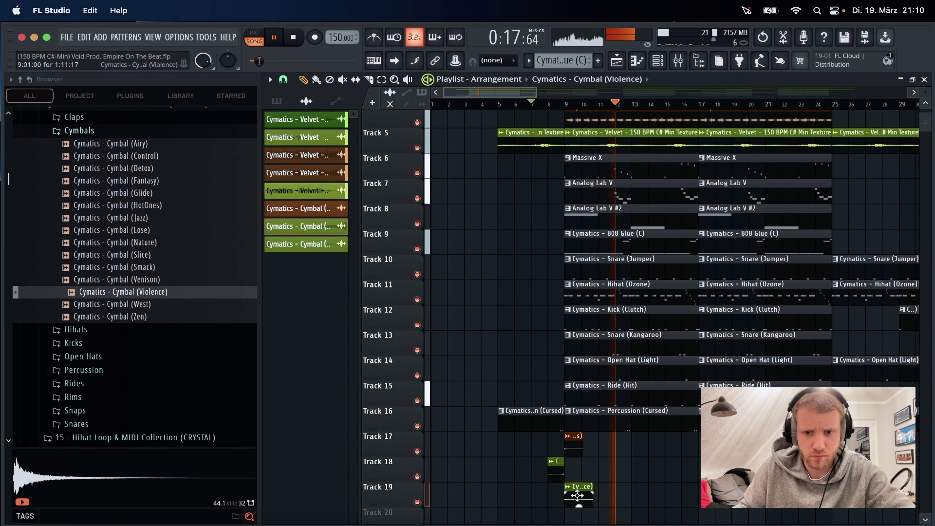
{"action": "left_click", "coordinate": [641, 497]}
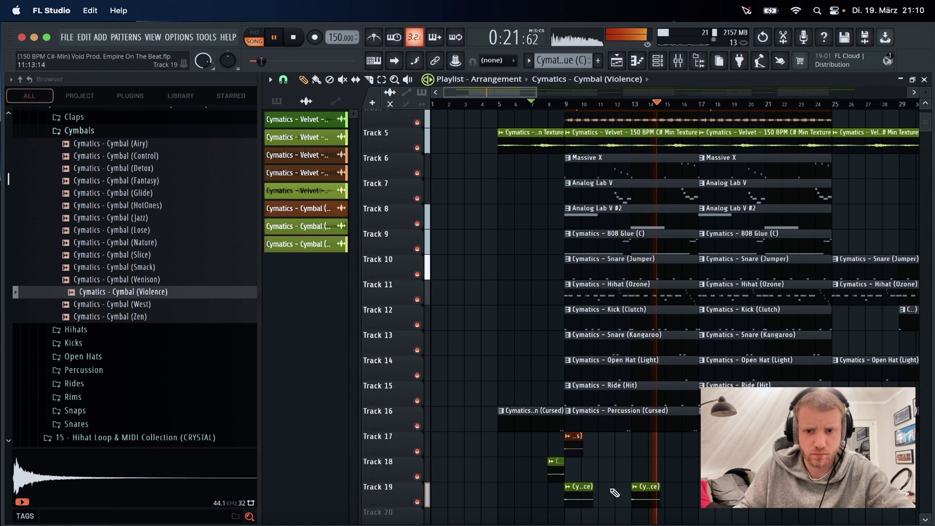
Duplicate the cymbal clips on Tracks 17 to 19 with the reversed cymbal at bar 16, and play that transition.
{"action": "left_click_drag", "start_coordinate": [680, 433], "coordinate": [536, 504]}
{"action": "key", "text": "space"}
{"action": "key", "text": "ctrl+b"}
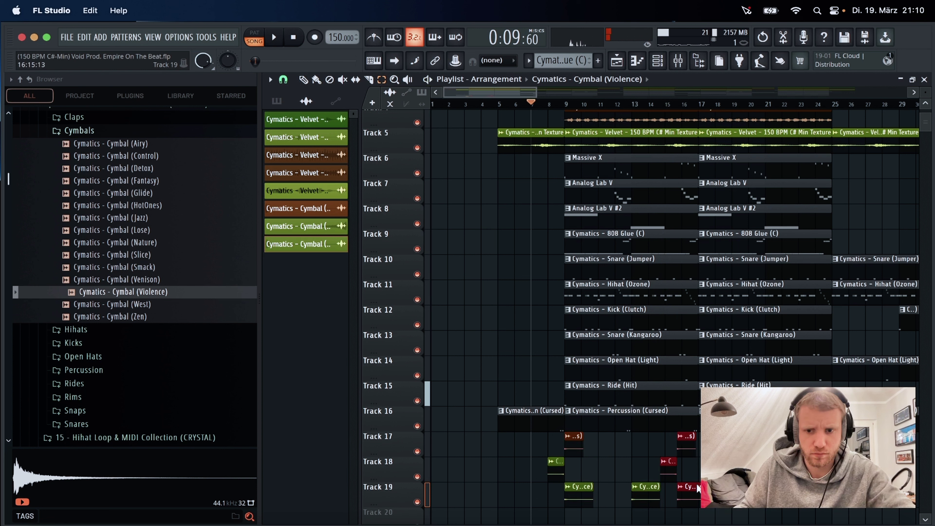
{"action": "key", "text": "ctrl+z"}
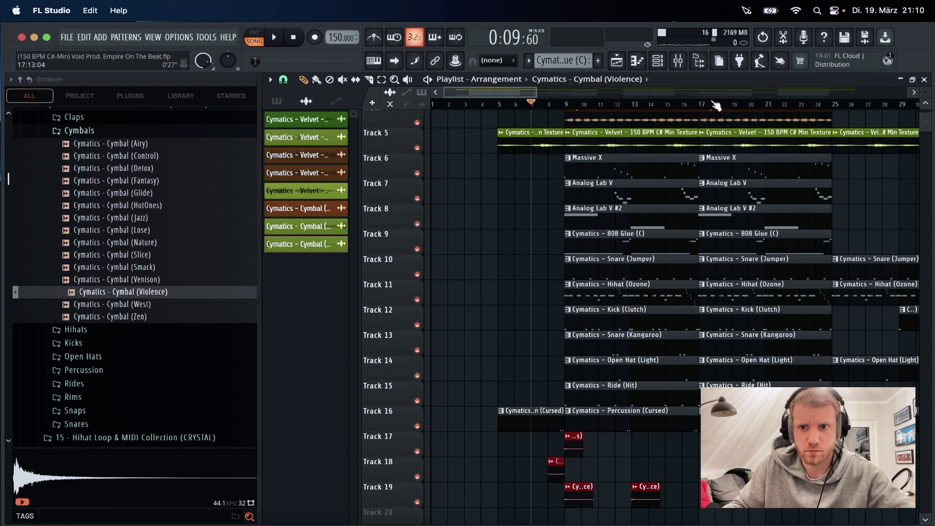
{"action": "key", "text": "ctrl+b"}
{"action": "key", "text": "space"}
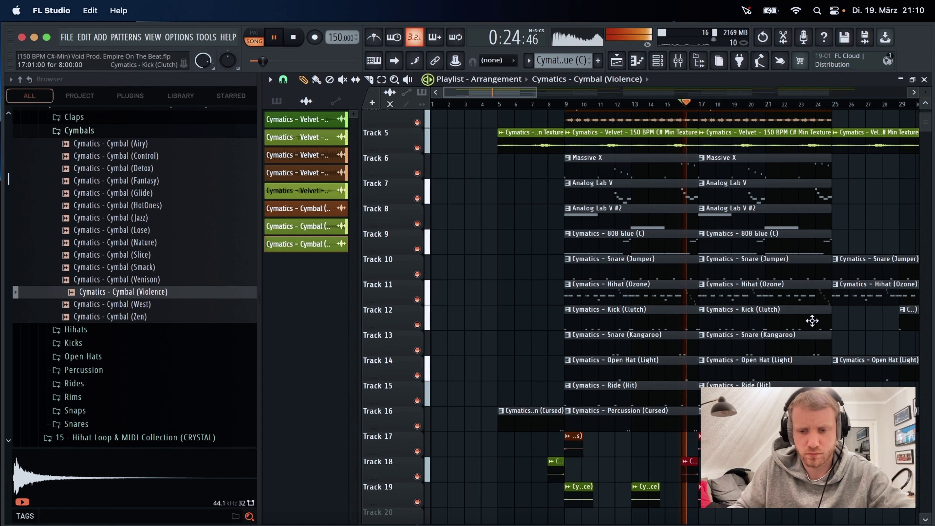
{"action": "key", "text": "ctrl+d"}
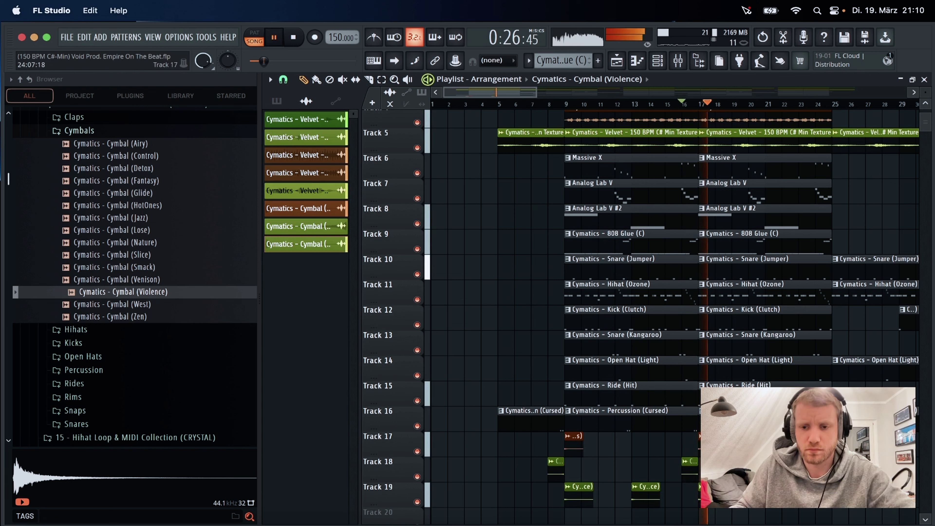
{"action": "left_click", "coordinate": [693, 105]}
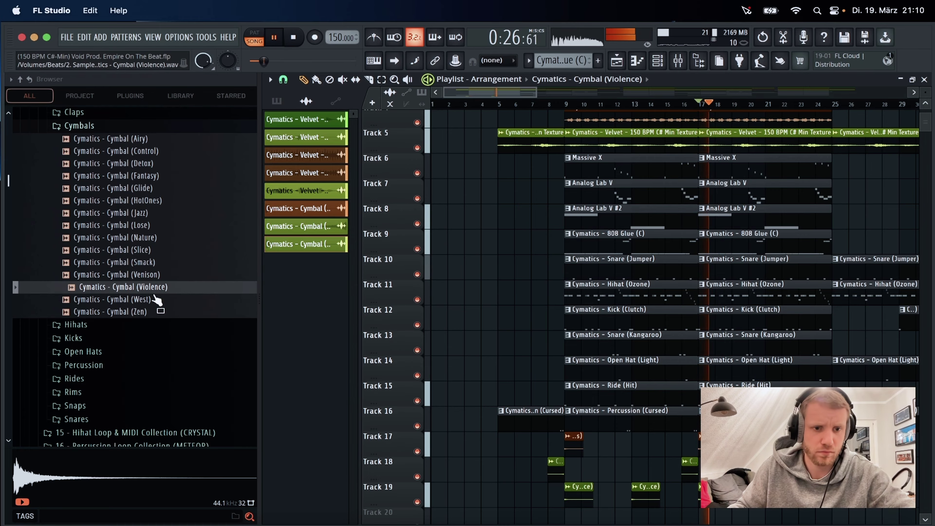
Find the AD3Crash008 1 sample in the Crashes & Rides drum folder and place it on Track 20 at bar 9.
{"action": "scroll", "coordinate": [159, 303], "scroll_direction": "up", "scroll_amount": 10}
{"action": "scroll", "coordinate": [156, 298], "scroll_direction": "down", "scroll_amount": 20}
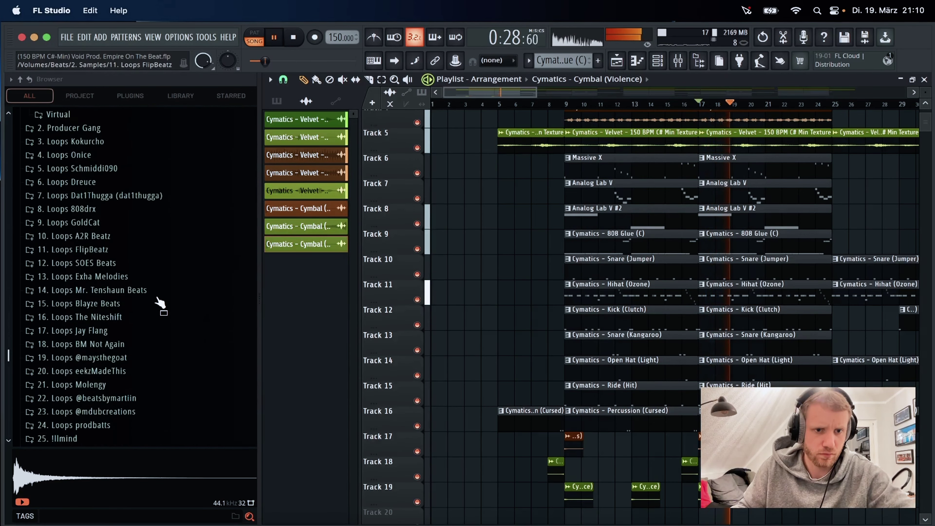
{"action": "scroll", "coordinate": [158, 297], "scroll_direction": "up", "scroll_amount": 10}
{"action": "scroll", "coordinate": [160, 302], "scroll_direction": "down", "scroll_amount": 9}
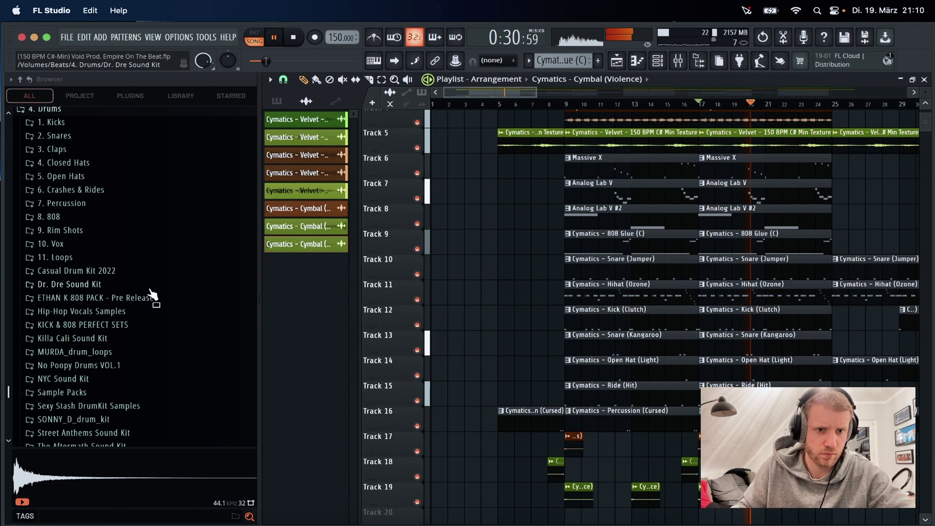
{"action": "left_click", "coordinate": [95, 187]}
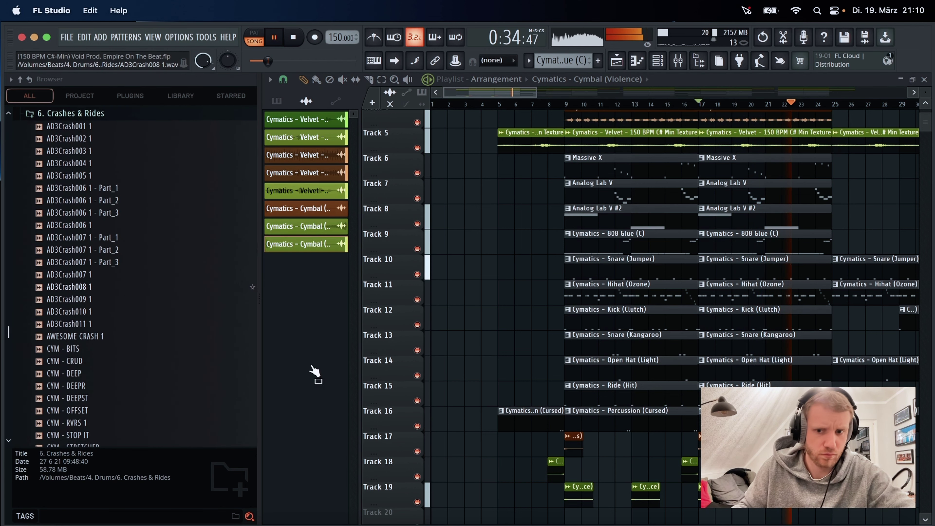
{"action": "left_click_drag", "start_coordinate": [314, 370], "coordinate": [597, 465]}
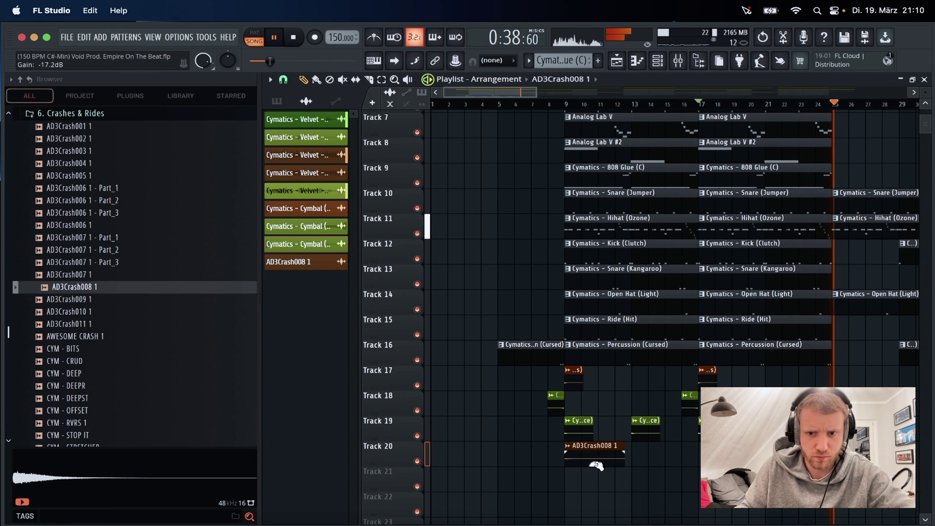
Repeat AD3Crash008 1 on Track 20 every four bars from bar 13 to 25, and add Cymbal (Violence) on Track 19 at bar 25.
{"action": "key", "text": "space"}
{"action": "key", "text": "space"}
{"action": "left_click", "coordinate": [546, 107]}
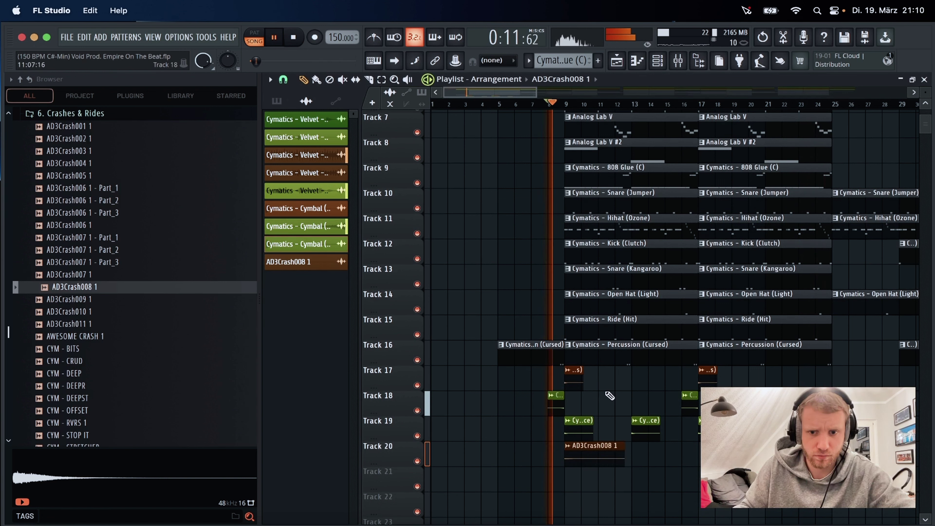
{"action": "left_click", "coordinate": [638, 451]}
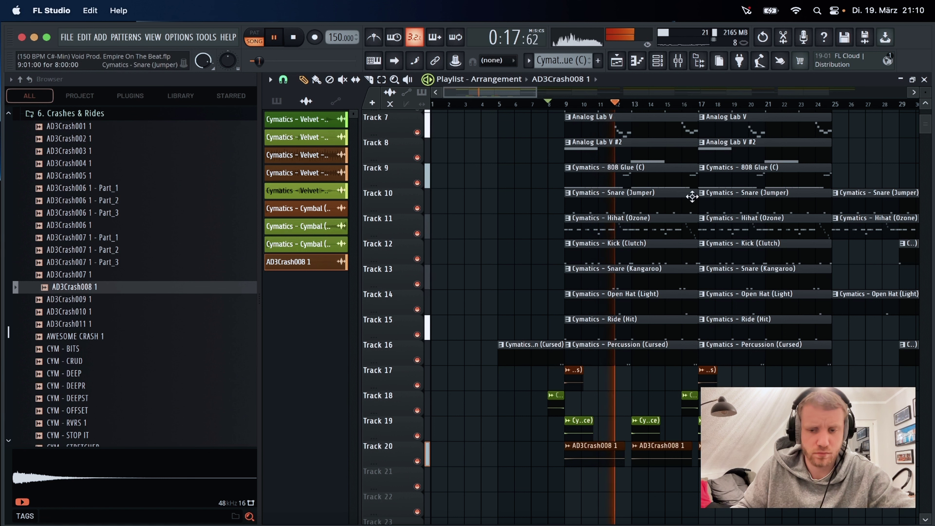
{"action": "scroll", "coordinate": [659, 166], "scroll_direction": "down", "scroll_amount": 3}
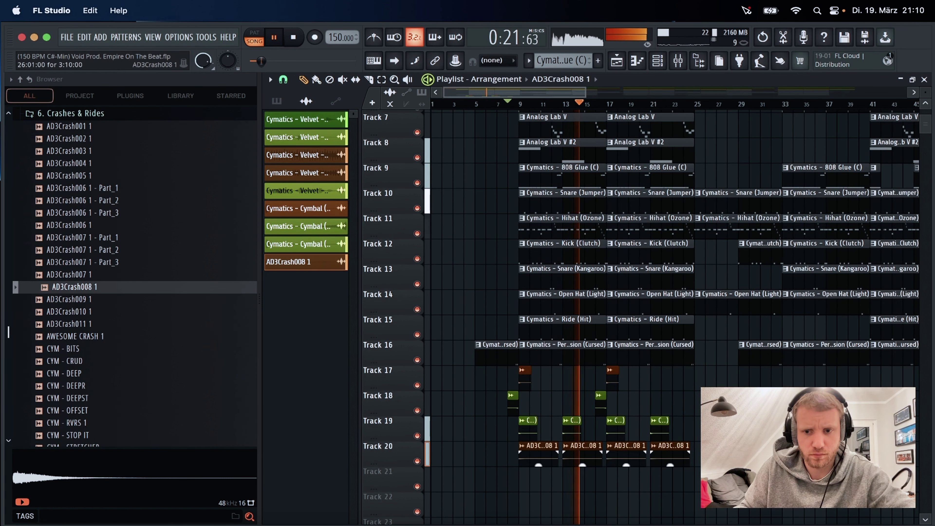
{"action": "left_click", "coordinate": [659, 425]}
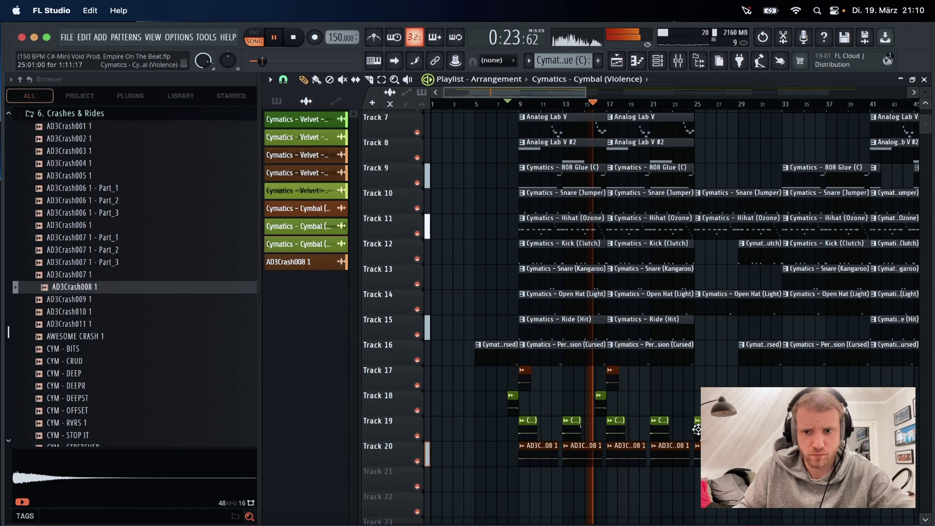
{"action": "left_click", "coordinate": [681, 106]}
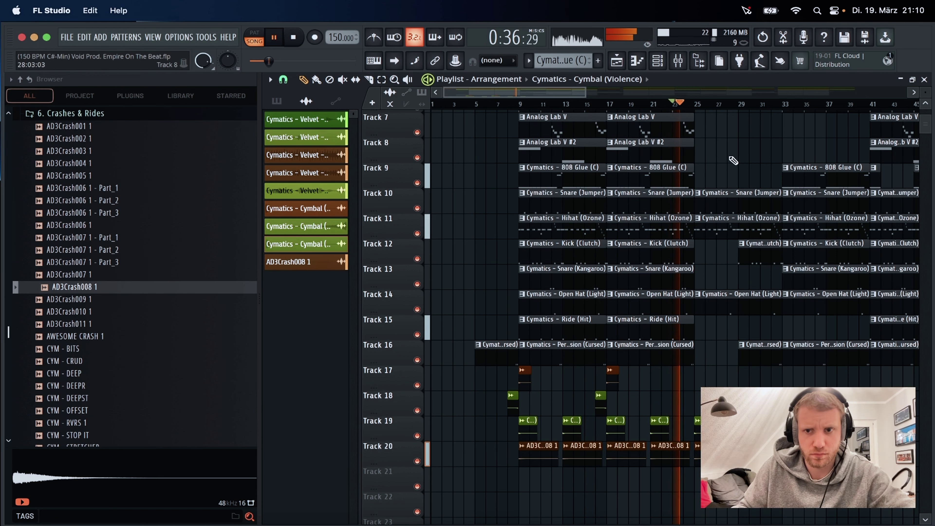
Copy all cymbal and crash clips on Tracks 17 to 20 to the second main section at bar 57.
{"action": "scroll", "coordinate": [607, 88], "scroll_direction": "down", "scroll_amount": 2}
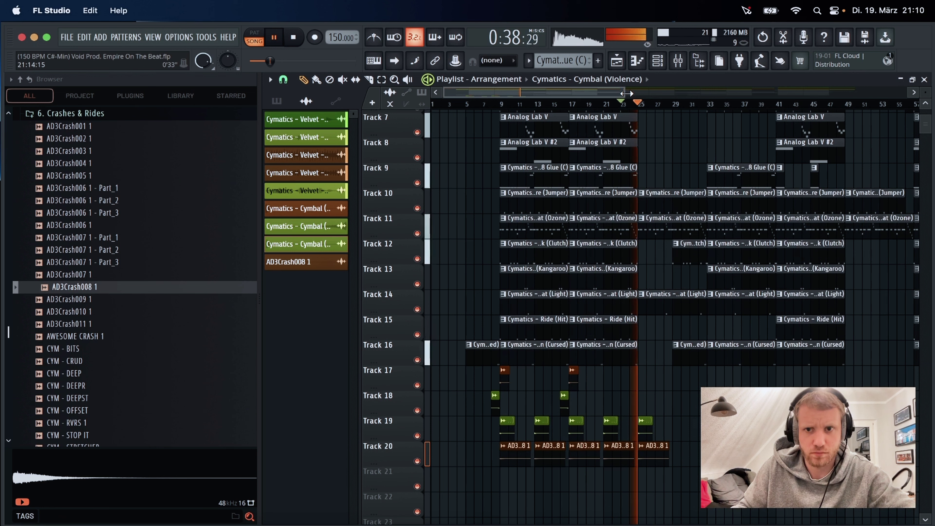
{"action": "left_click_drag", "start_coordinate": [625, 93], "coordinate": [741, 97]}
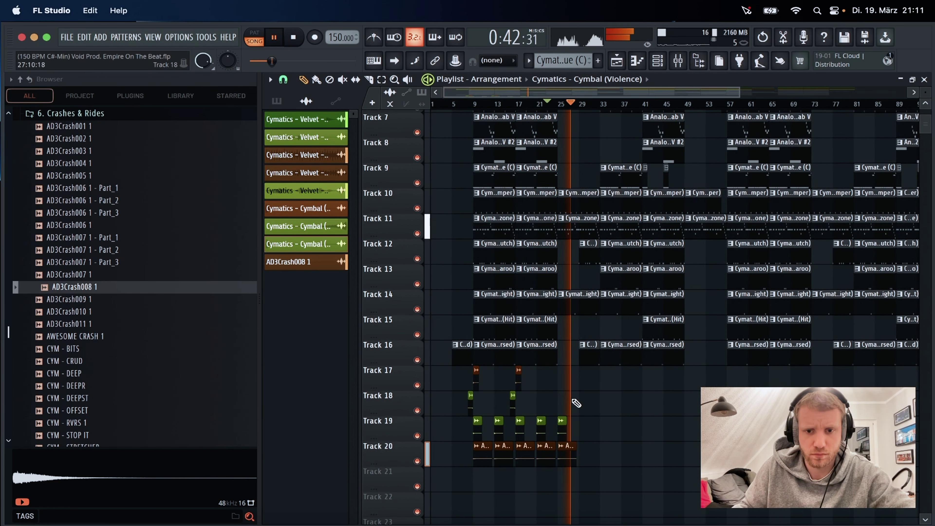
{"action": "left_click_drag", "start_coordinate": [565, 367], "coordinate": [448, 482]}
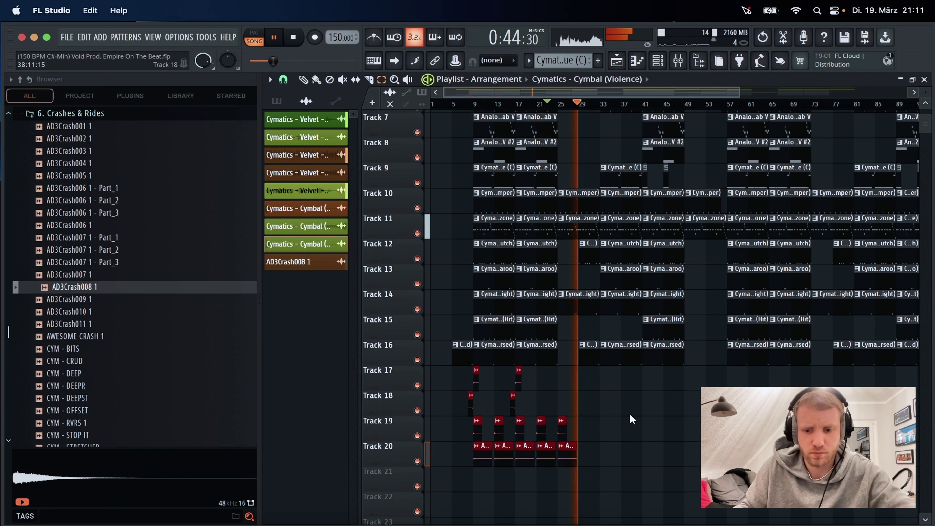
{"action": "key", "text": "space"}
{"action": "left_click", "coordinate": [722, 105]}
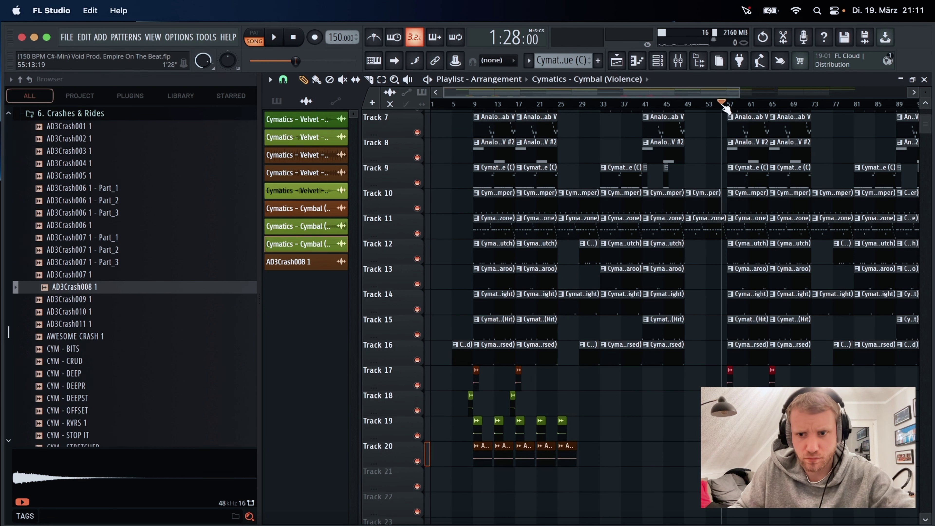
{"action": "key", "text": "space"}
Copy the same cymbal and crash clips to the final main section at bar 105 and play from bar 104.
{"action": "left_click_drag", "start_coordinate": [705, 90], "coordinate": [815, 99]}
{"action": "key", "text": "space"}
{"action": "left_click", "coordinate": [750, 104]}
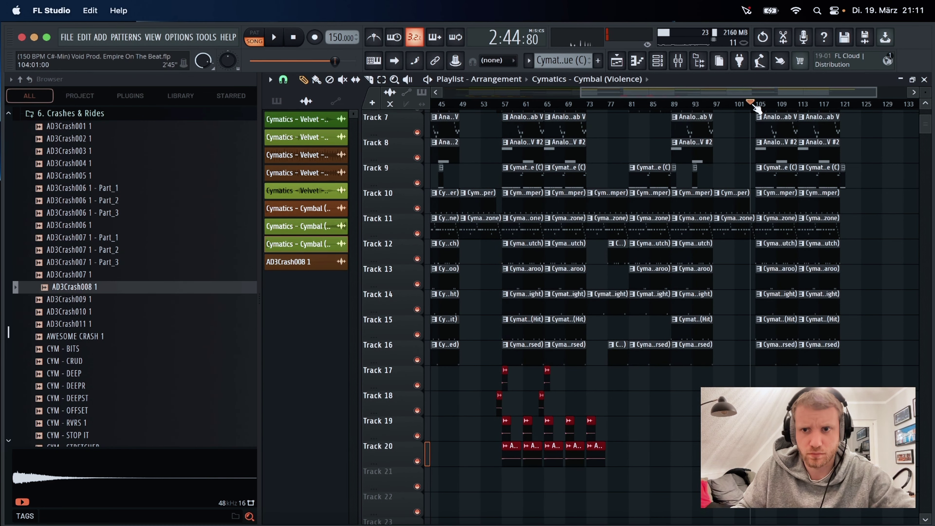
{"action": "key", "text": "space"}
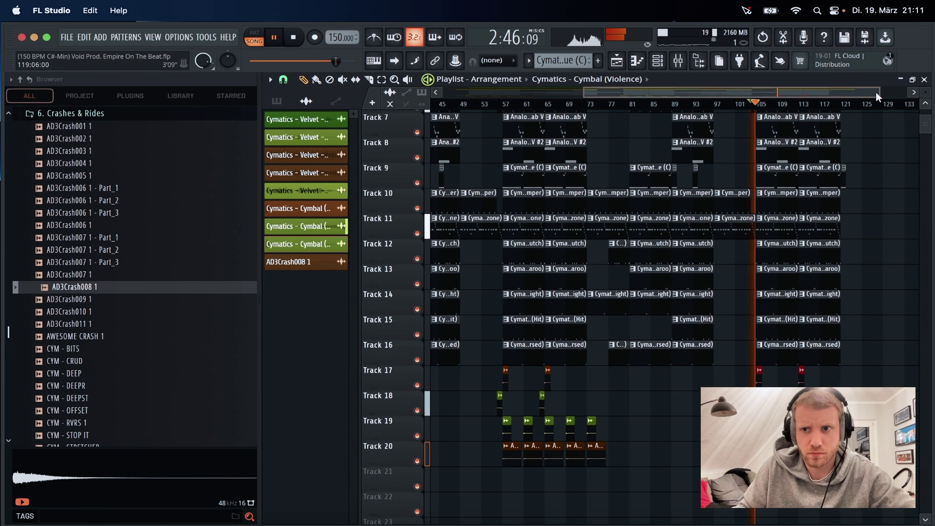
Play through the final section while checking the whole arrangement, and collapse the Crashes & Rides folder.
{"action": "left_click_drag", "start_coordinate": [873, 96], "coordinate": [920, 94]}
{"action": "left_click_drag", "start_coordinate": [628, 93], "coordinate": [562, 92]}
{"action": "scroll", "coordinate": [830, 186], "scroll_direction": "up", "scroll_amount": 5}
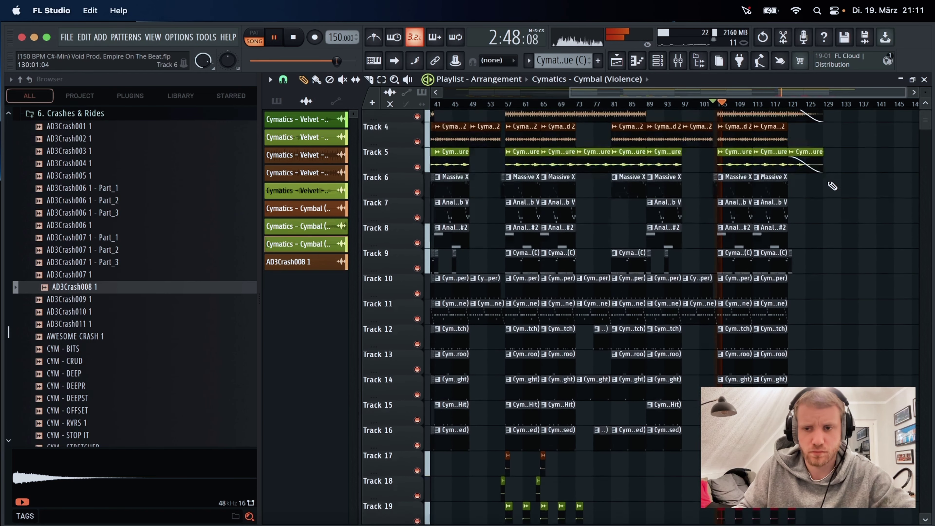
{"action": "scroll", "coordinate": [831, 187], "scroll_direction": "down", "scroll_amount": 6}
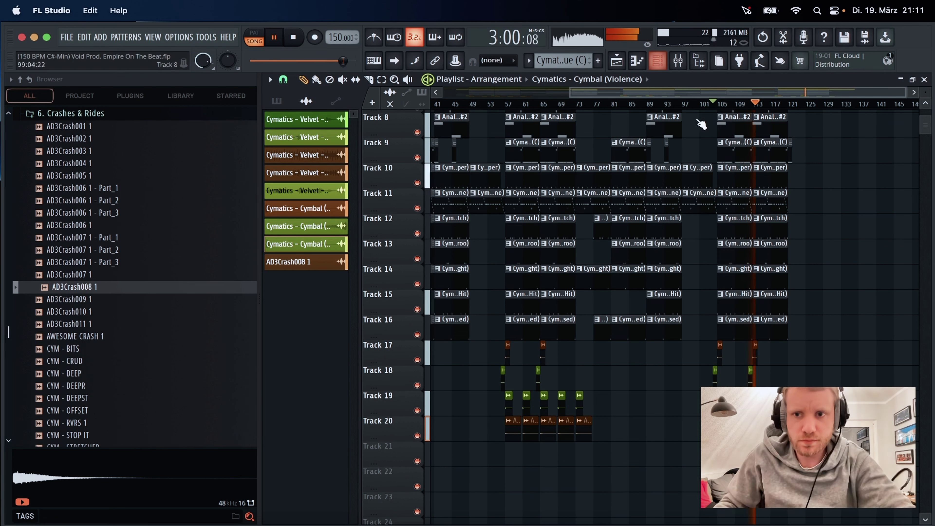
{"action": "left_click_drag", "start_coordinate": [569, 92], "coordinate": [442, 92]}
{"action": "mouse_move", "coordinate": [925, 124]}
{"action": "left_mouse_down"}
{"action": "mouse_move", "coordinate": [924, 94]}
{"action": "mouse_move", "coordinate": [925, 107]}
{"action": "left_mouse_up"}
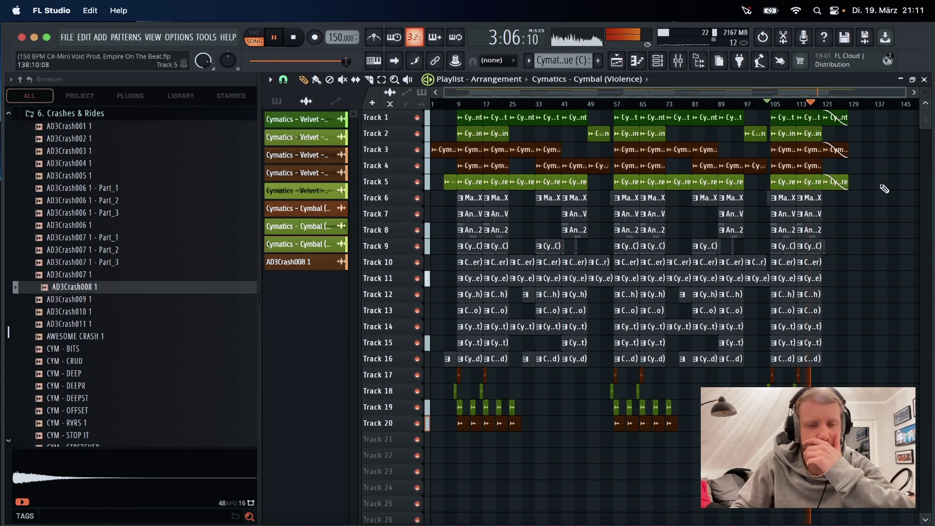
{"action": "scroll", "coordinate": [103, 175], "scroll_direction": "up", "scroll_amount": 1}
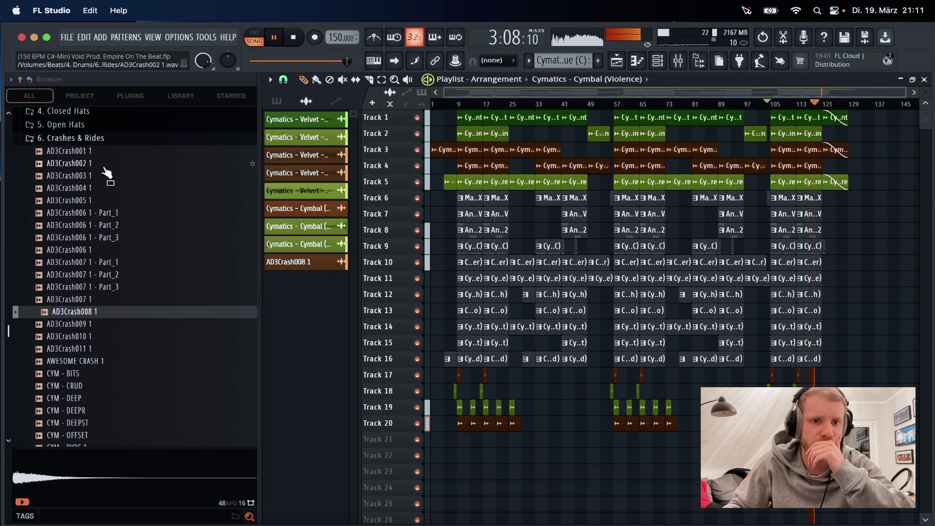
{"action": "left_click", "coordinate": [99, 142]}
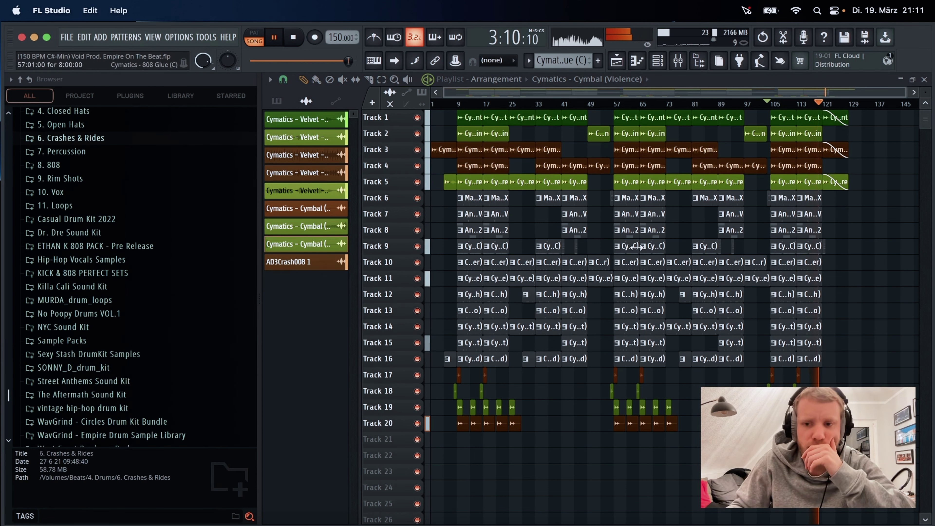
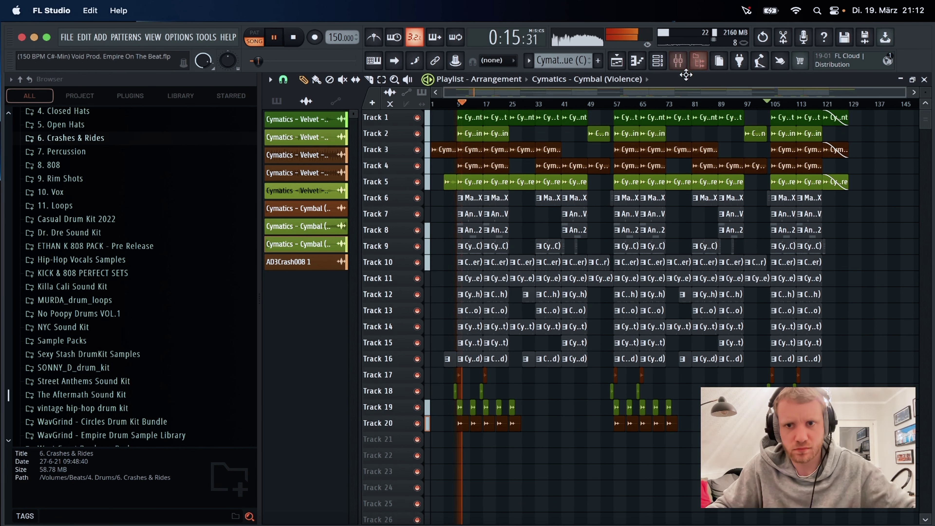
Add a Fruity soft clipper to slots 8 and 9 of the Master mixer track, and raise the slot 8 clipper's threshold.
{"action": "left_click", "coordinate": [688, 65]}
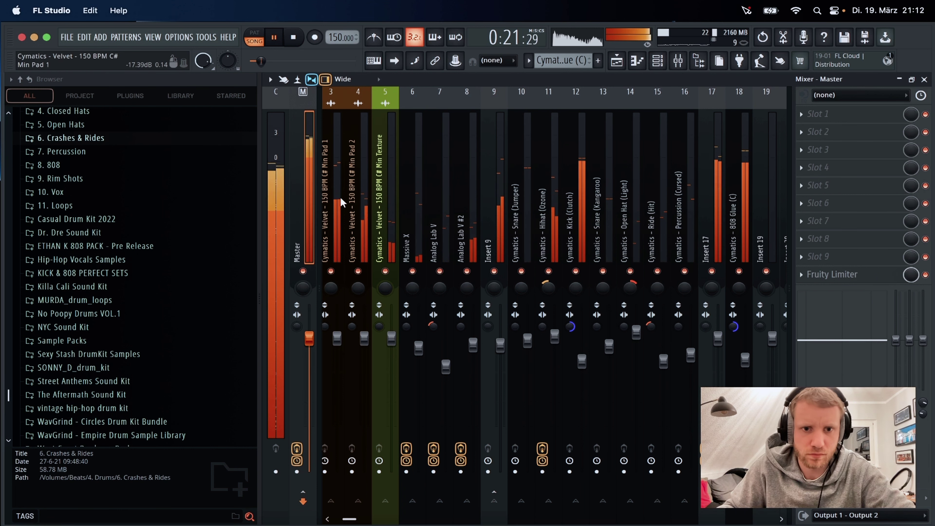
{"action": "left_click", "coordinate": [812, 239]}
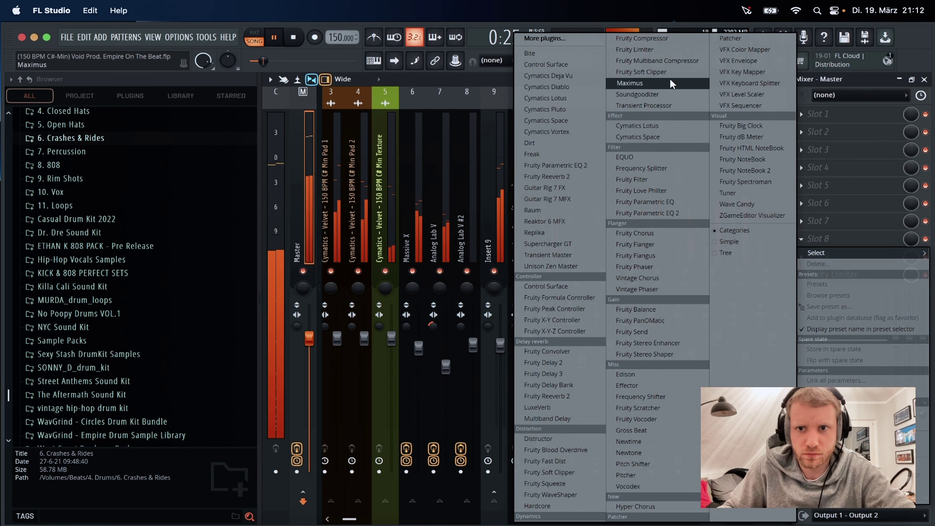
{"action": "left_click", "coordinate": [642, 72]}
{"action": "left_click", "coordinate": [801, 255]}
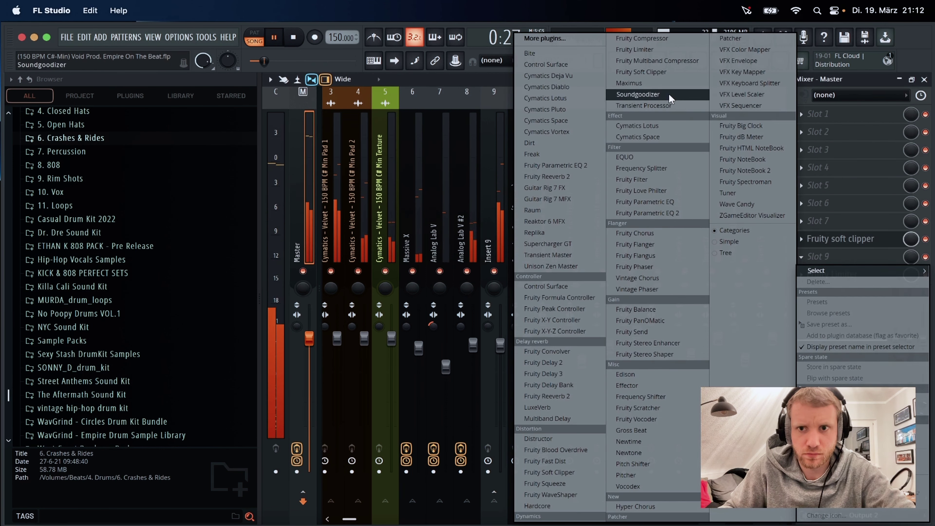
{"action": "left_click", "coordinate": [666, 73]}
{"action": "left_click", "coordinate": [840, 239]}
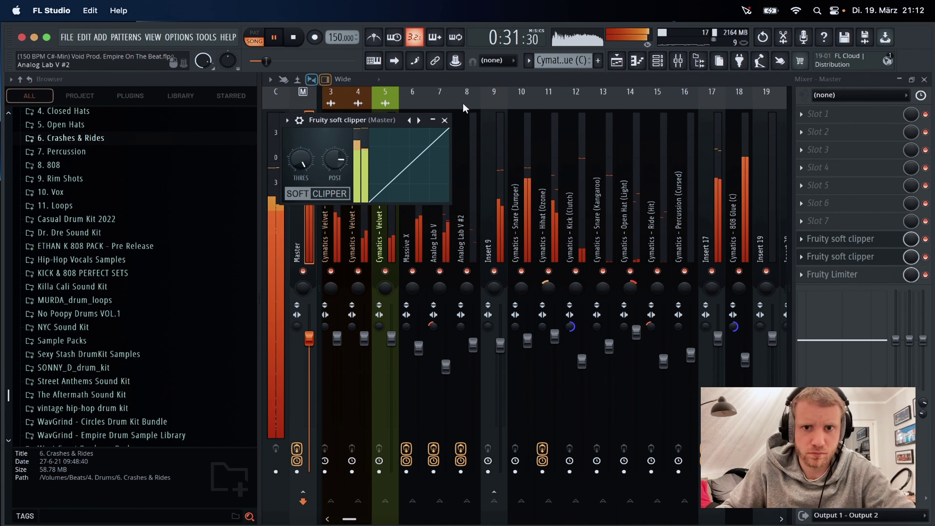
{"action": "left_click", "coordinate": [444, 120]}
Lower the threshold of the Master's slot 9 soft clipper and set its post gain to 94%.
{"action": "left_click", "coordinate": [809, 257]}
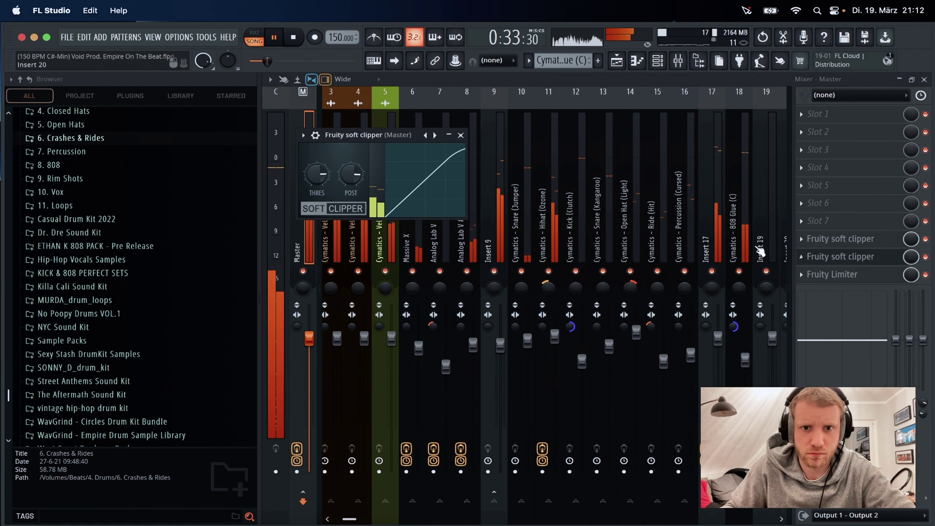
{"action": "left_click_drag", "start_coordinate": [319, 180], "coordinate": [348, 172]}
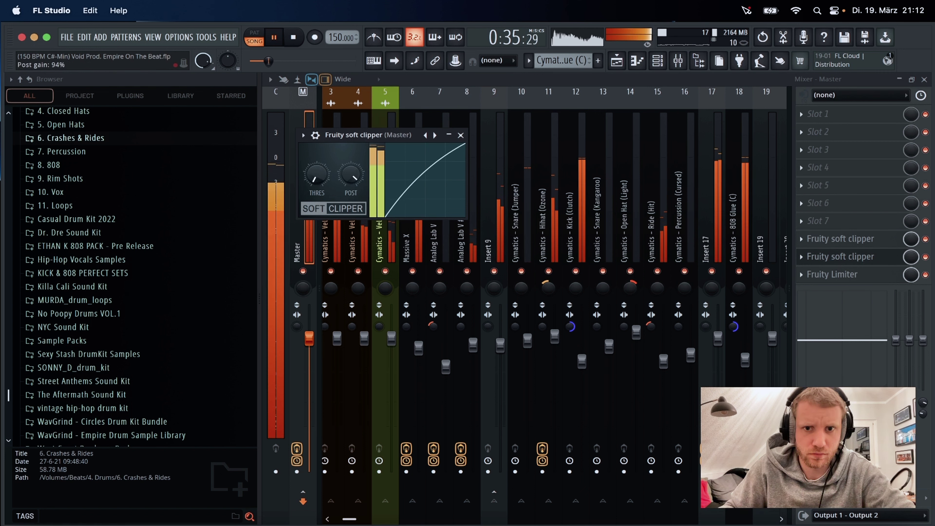
{"action": "left_click", "coordinate": [460, 135]}
Lower the ceiling and raise the saturation of the Fruity Limiter on the Master track.
{"action": "left_click", "coordinate": [828, 274]}
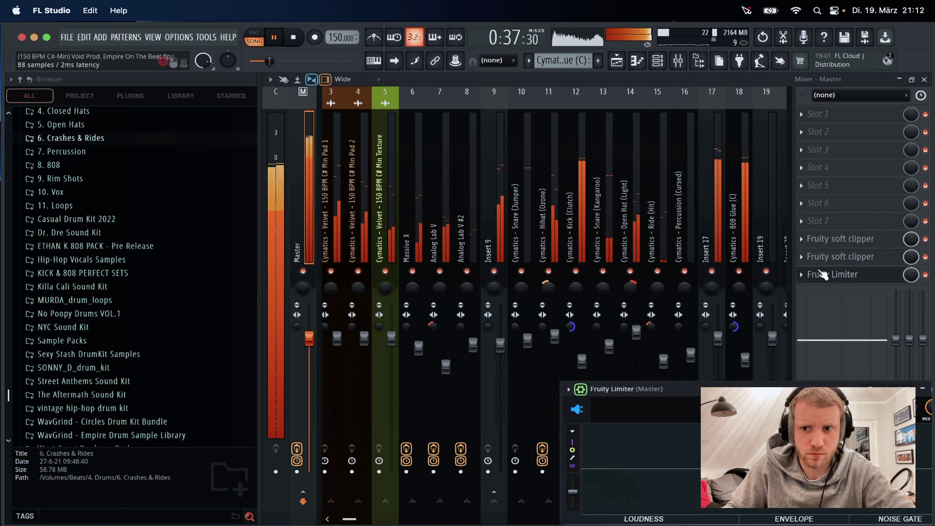
{"action": "left_click_drag", "start_coordinate": [742, 385], "coordinate": [579, 158]}
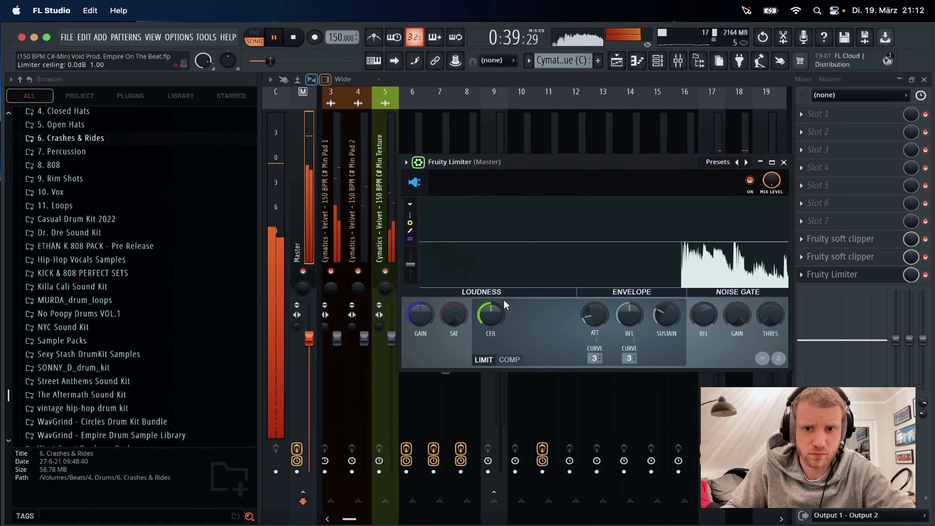
{"action": "left_click_drag", "start_coordinate": [496, 311], "coordinate": [461, 322]}
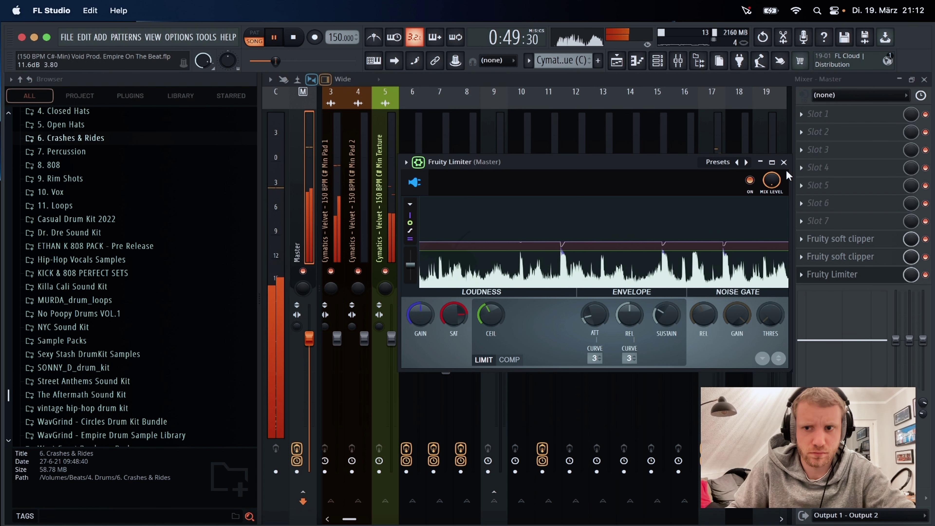
{"action": "left_click", "coordinate": [783, 163]}
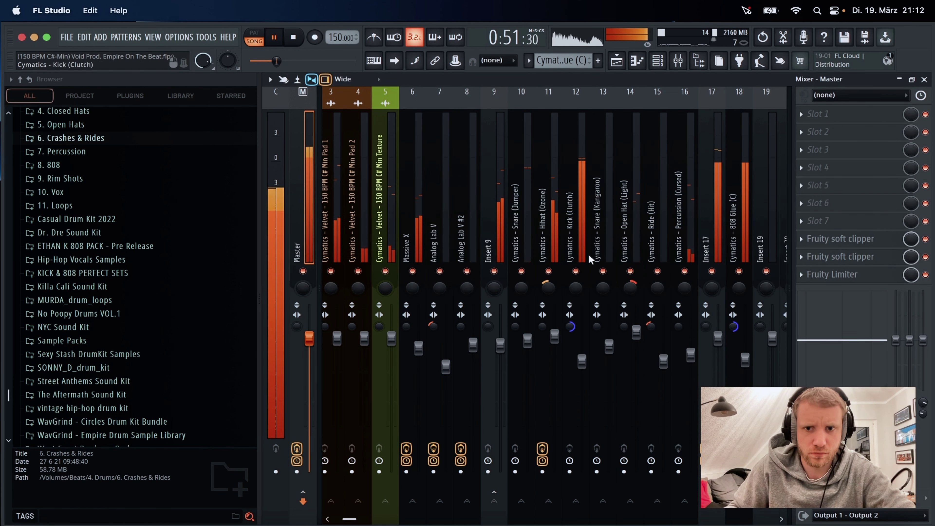
Lower the Hihat (Ozone) mixer volume to 88% (-2.7 dB).
{"action": "left_click", "coordinate": [553, 339]}
{"action": "left_click_drag", "start_coordinate": [554, 339], "coordinate": [555, 347]}
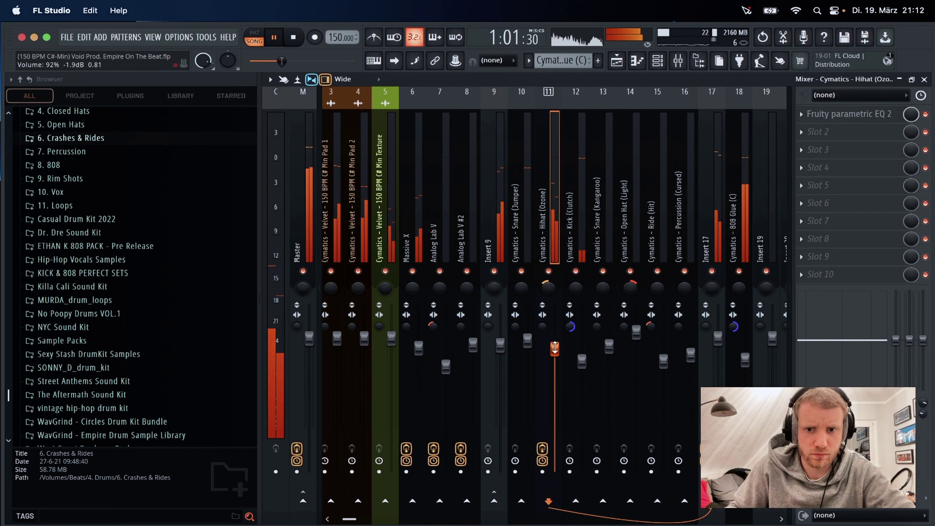
{"action": "left_click_drag", "start_coordinate": [555, 345], "coordinate": [554, 353]}
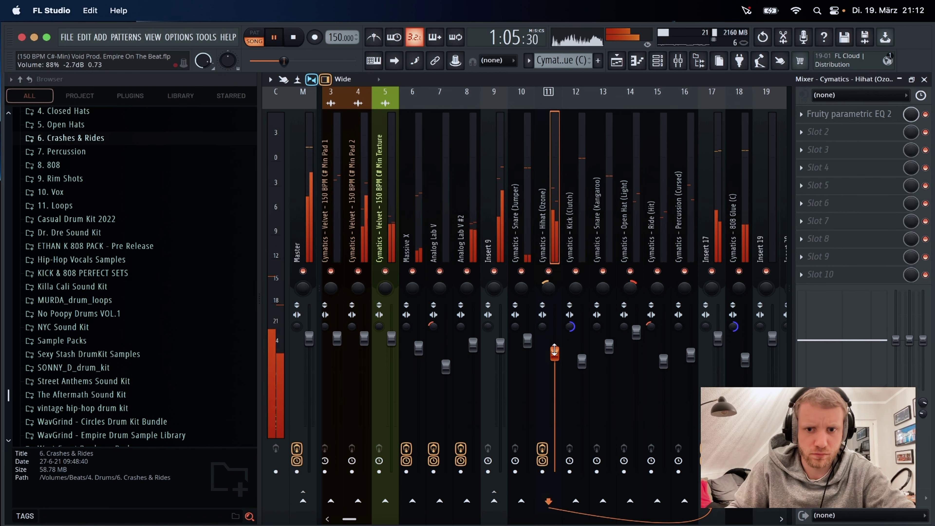
Return to the playlist, play from about bar 40, and review the clips in the sections around bars 41 and 89.
{"action": "left_click", "coordinate": [622, 70]}
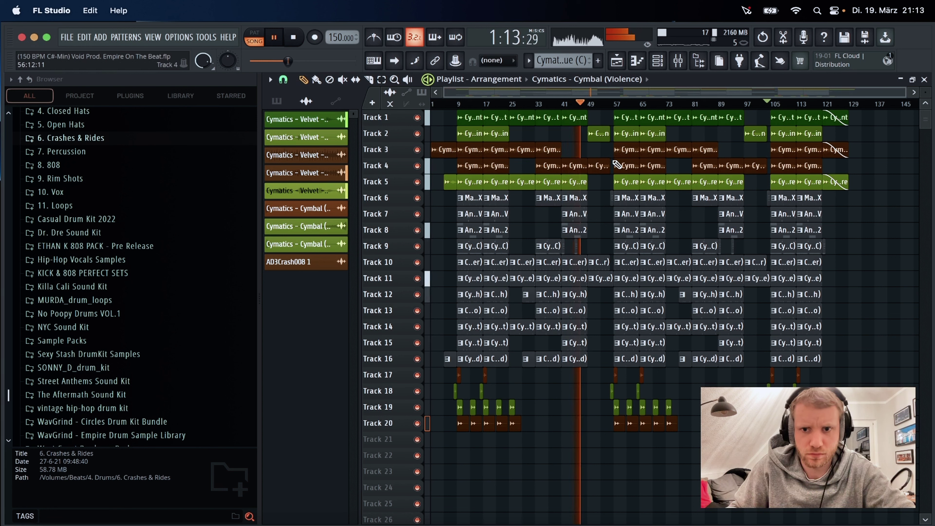
{"action": "key", "text": "shift+2"}
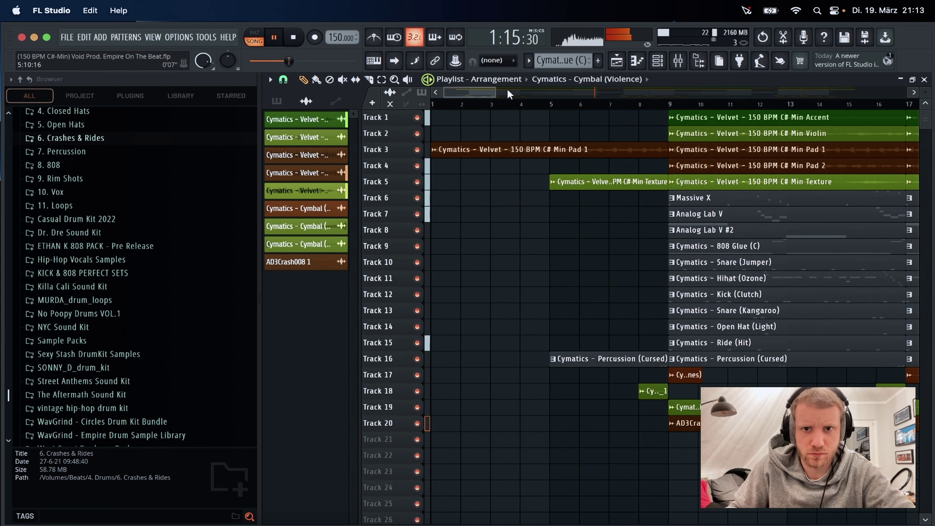
{"action": "left_click_drag", "start_coordinate": [500, 95], "coordinate": [606, 98]}
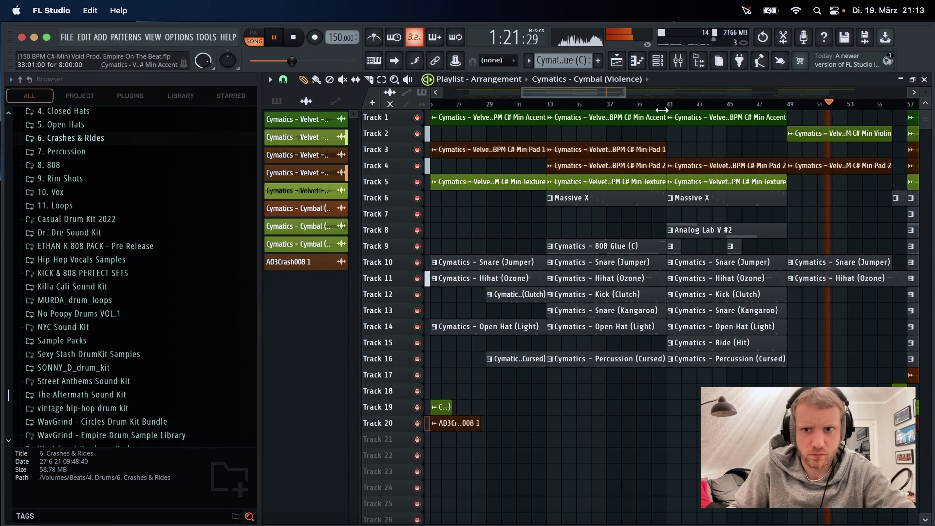
{"action": "left_click", "coordinate": [657, 106]}
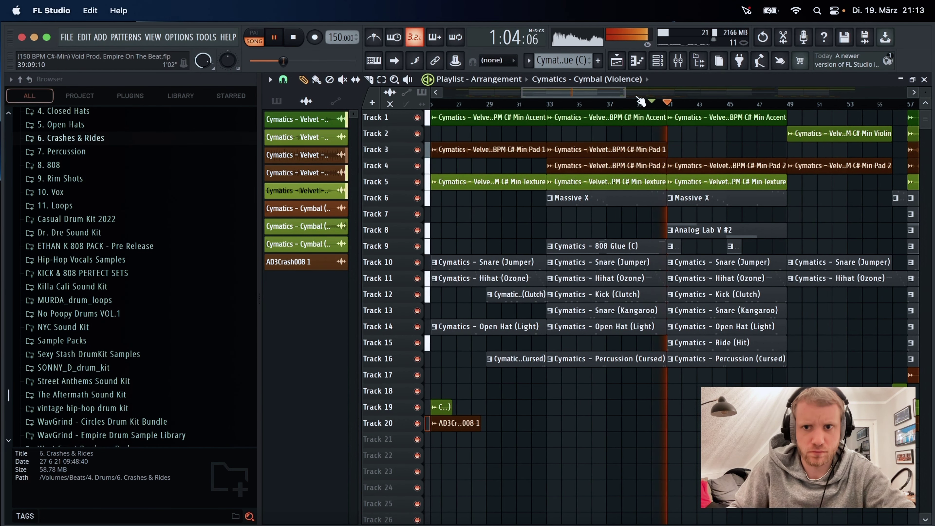
{"action": "left_click_drag", "start_coordinate": [624, 92], "coordinate": [745, 93]}
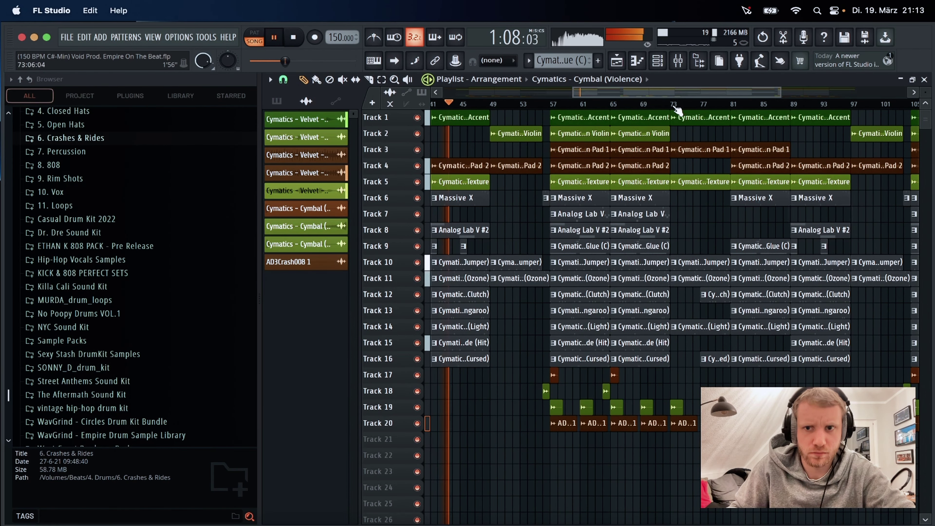
{"action": "left_click_drag", "start_coordinate": [635, 93], "coordinate": [619, 95]}
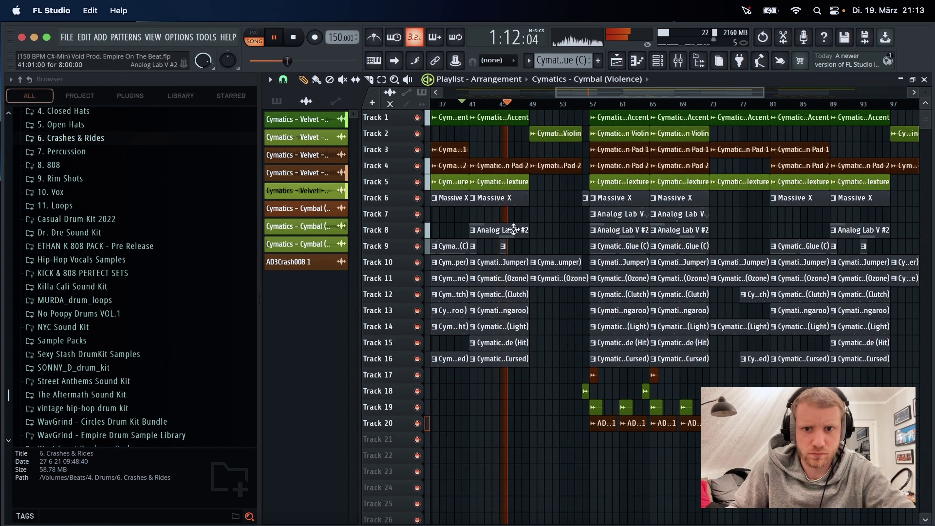
Try the arrangement from bar 41 without the Analog Lab V #2 clips at bars 41 and 89 on Track 8.
{"action": "right_click", "coordinate": [833, 230]}
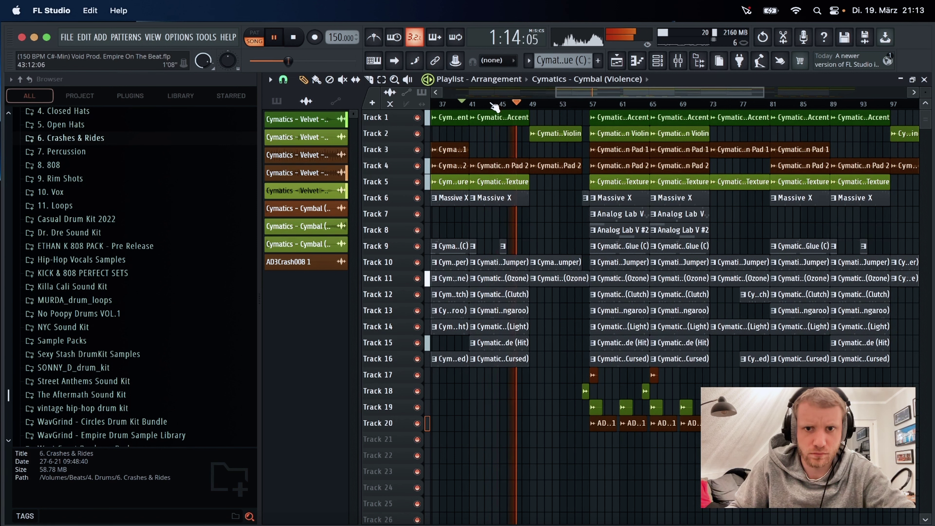
{"action": "left_click", "coordinate": [471, 105]}
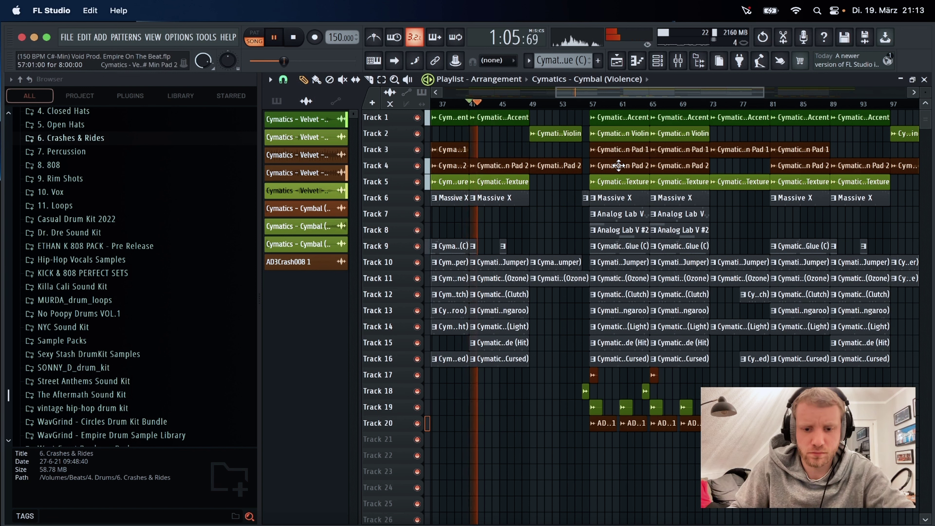
{"action": "key", "text": "super+z"}
{"action": "key", "text": "super+z"}
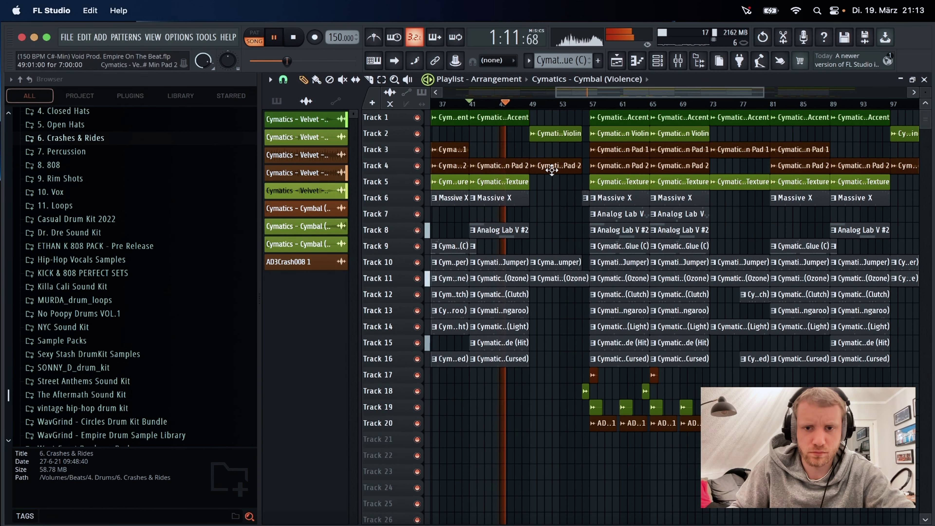
Examine the Analog Lab V #2 pattern's notes in the piano roll while playing from bar 41, and return to the playlist.
{"action": "key", "text": "space"}
{"action": "double_click", "coordinate": [511, 232]}
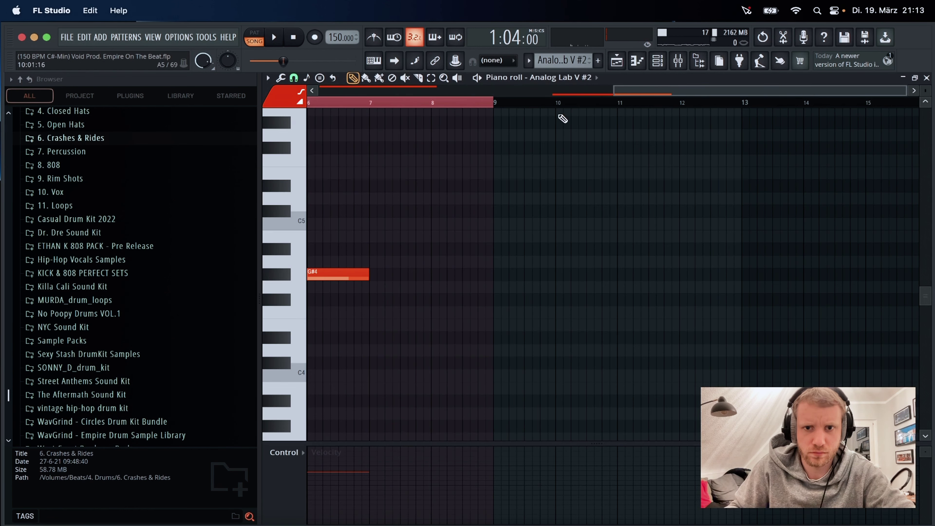
{"action": "left_click_drag", "start_coordinate": [661, 93], "coordinate": [538, 94]}
{"action": "key", "text": "space"}
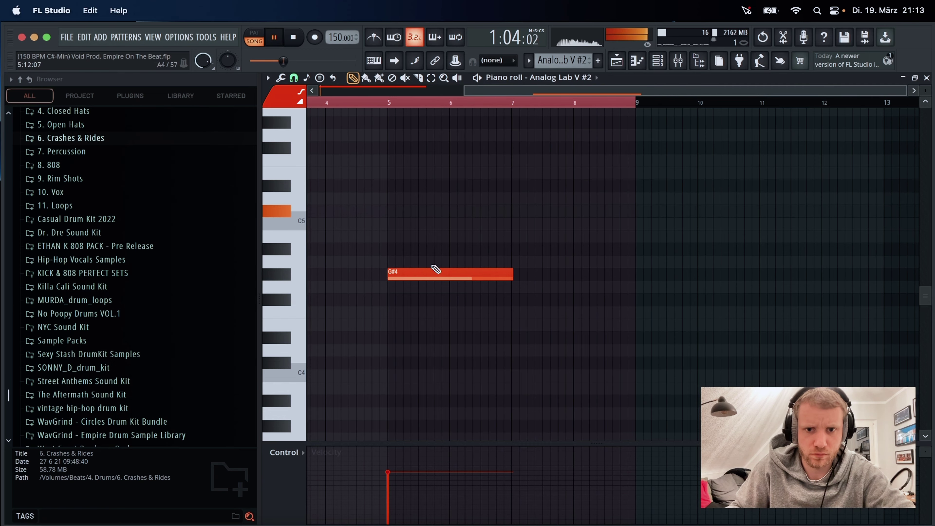
{"action": "key", "text": "F7"}
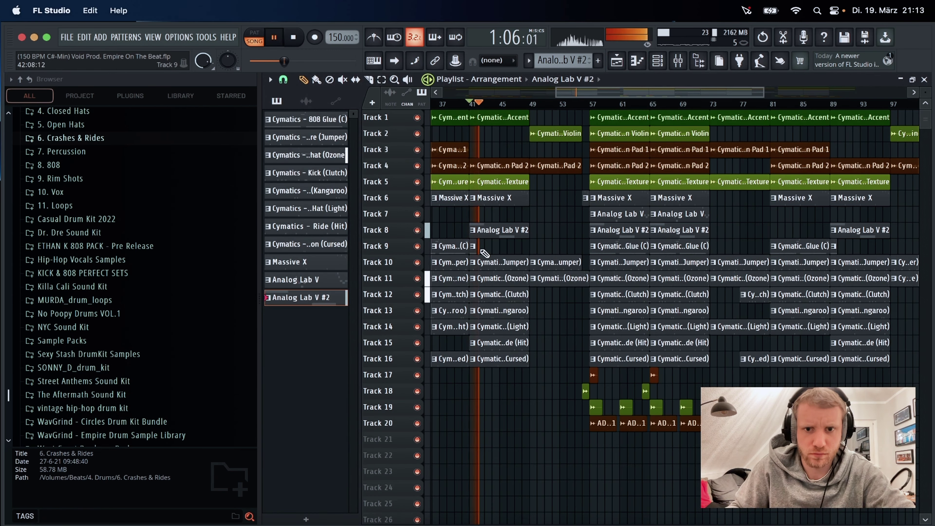
Place one-bar 808 Glue (C) clips on Track 9 at bars 45 and 93.
{"action": "key", "text": "Page_Up"}
{"action": "key", "text": "Page_Up"}
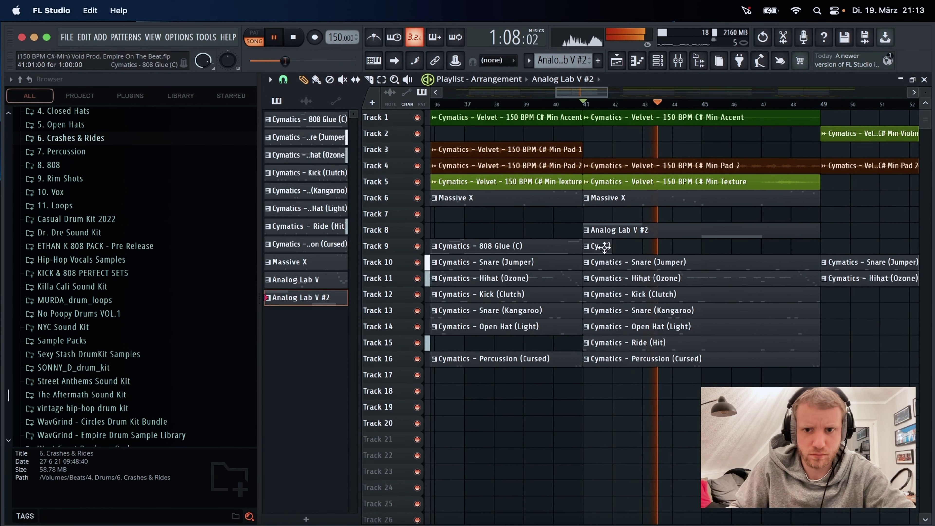
{"action": "left_click", "coordinate": [600, 246]}
{"action": "left_click", "coordinate": [704, 249]}
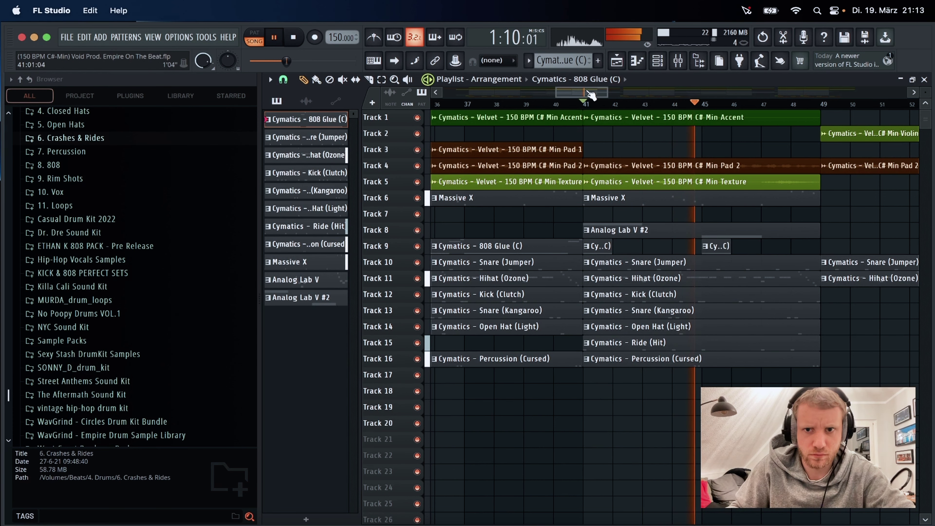
{"action": "left_click_drag", "start_coordinate": [594, 92], "coordinate": [758, 102]}
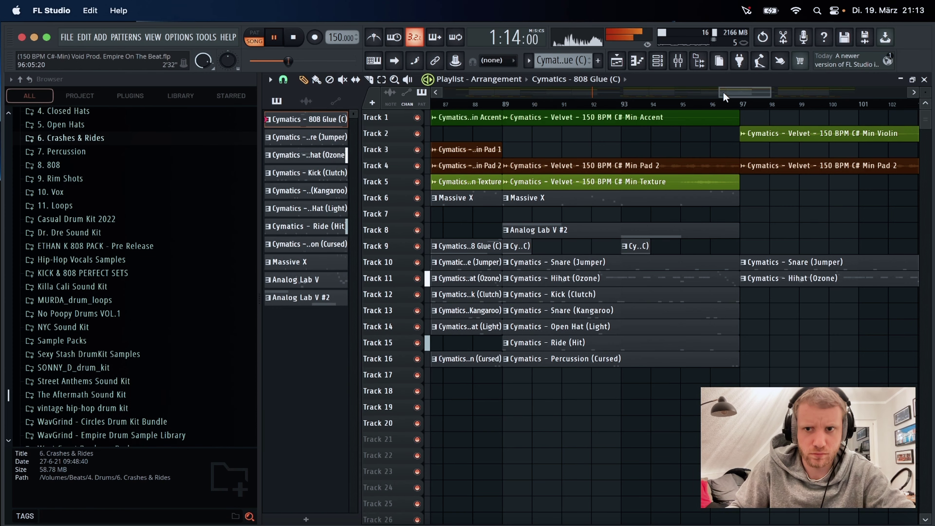
Add Cymbal (Violence) on Track 19 at bar 97, and play the arrangement from bar 49.
{"action": "left_click_drag", "start_coordinate": [716, 92], "coordinate": [480, 93]}
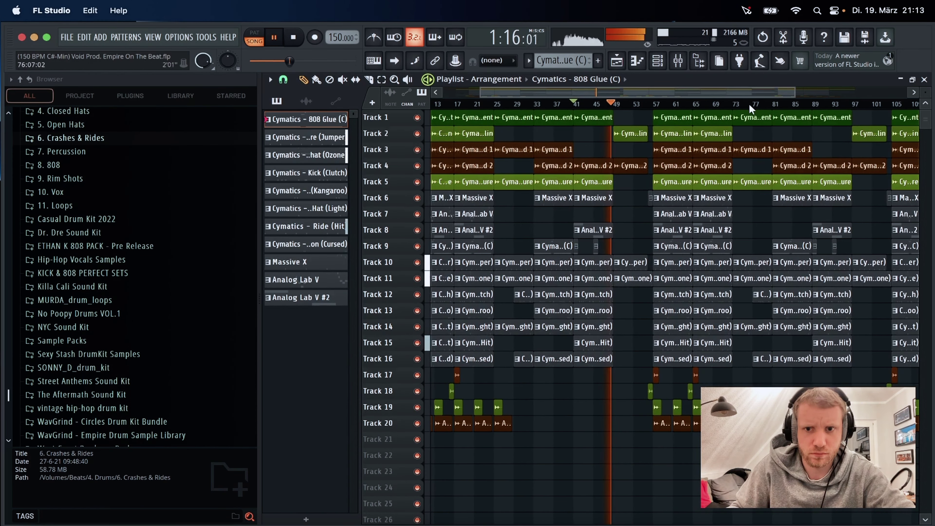
{"action": "left_click_drag", "start_coordinate": [796, 95], "coordinate": [656, 95]}
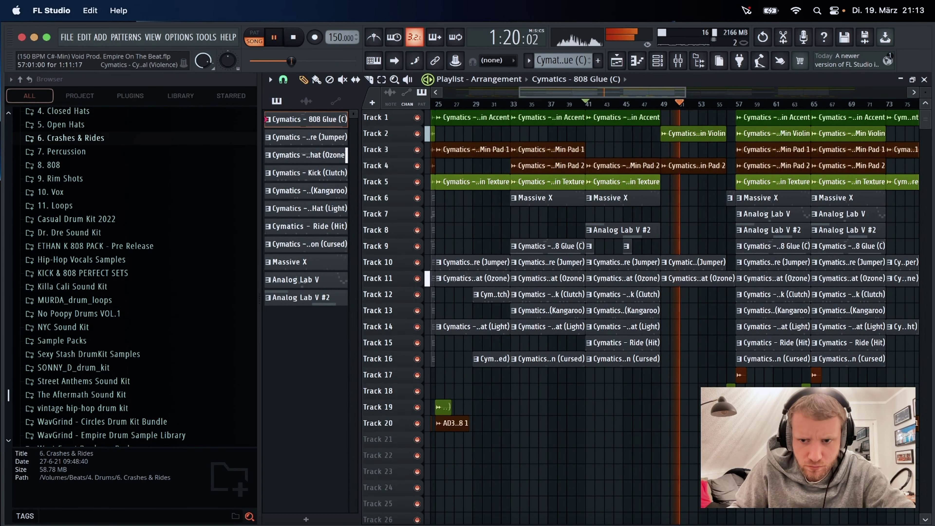
{"action": "left_click", "coordinate": [743, 407]}
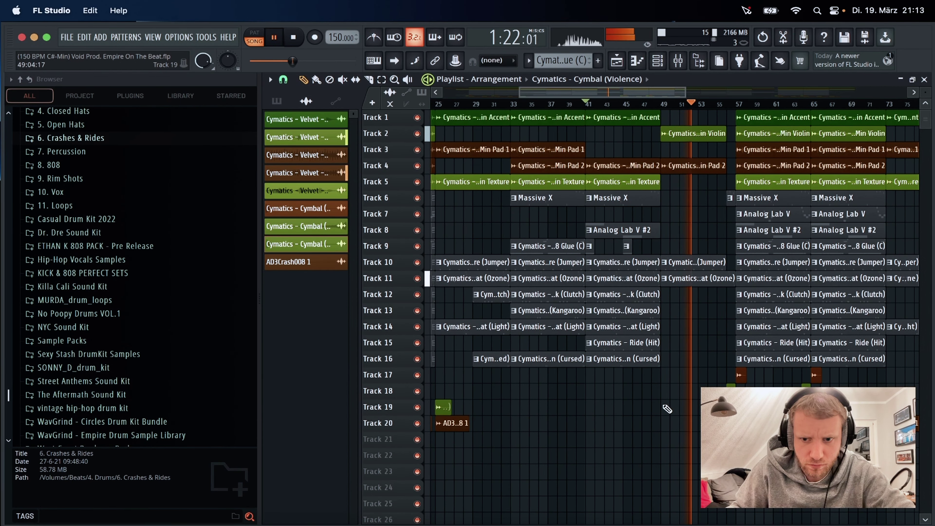
{"action": "left_click", "coordinate": [661, 105]}
{"action": "left_click_drag", "start_coordinate": [667, 92], "coordinate": [817, 185]}
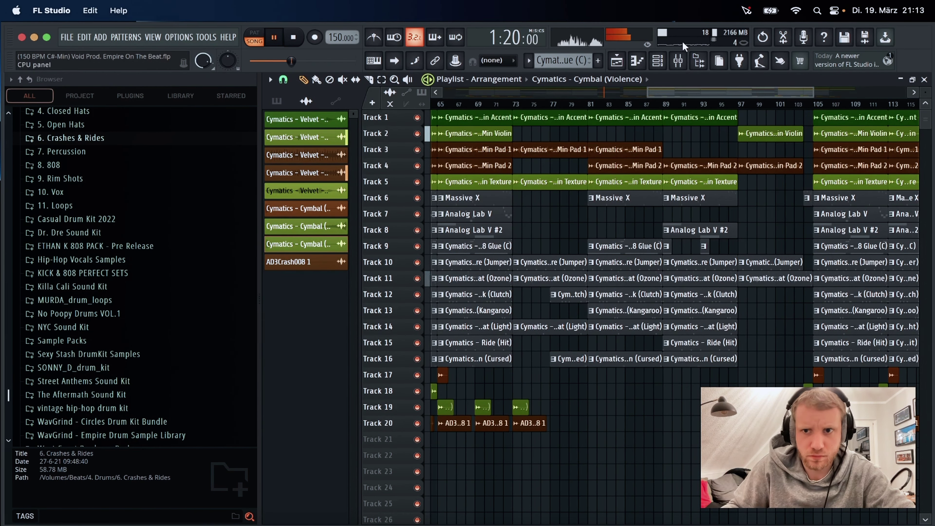
{"action": "left_click_drag", "start_coordinate": [814, 92], "coordinate": [905, 94]}
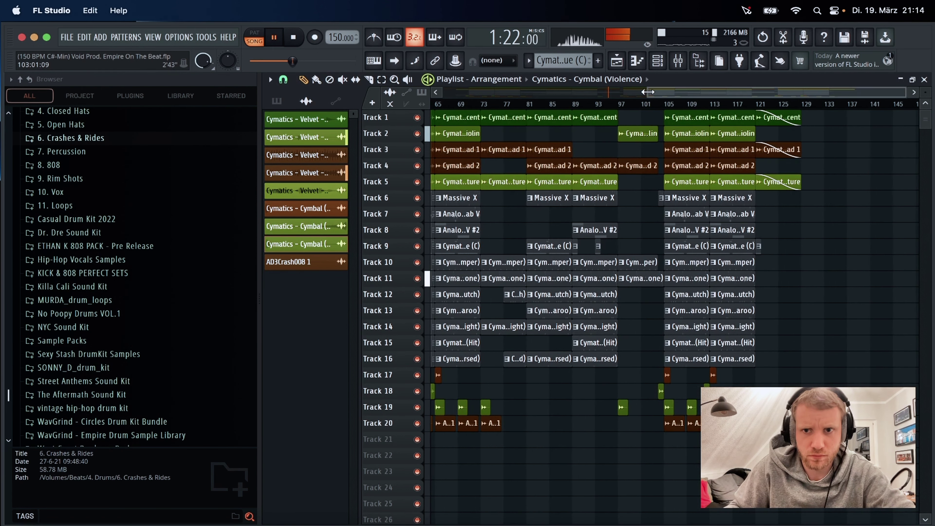
{"action": "left_click_drag", "start_coordinate": [648, 92], "coordinate": [442, 90]}
{"action": "key", "text": "shift+2"}
Open the Fruity Limiter on the Master mixer track to check the level during playback.
{"action": "left_click", "coordinate": [680, 62]}
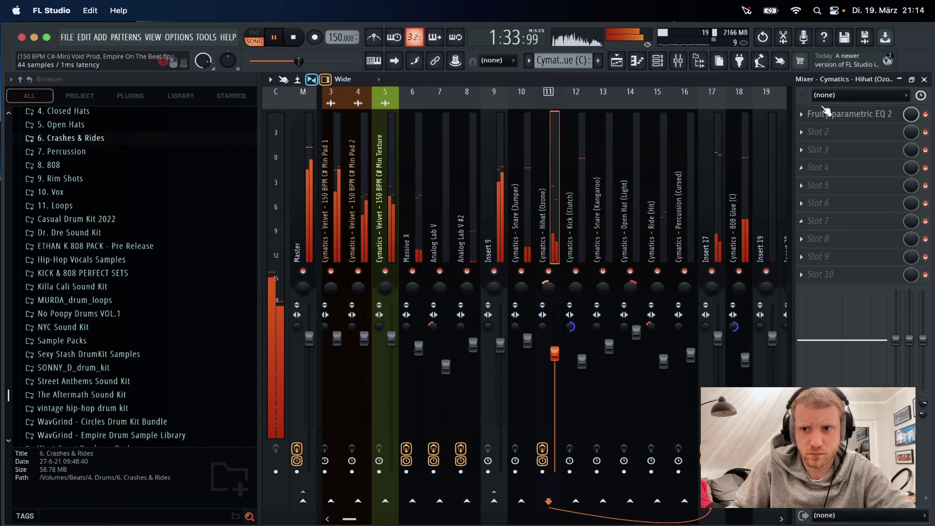
{"action": "left_click", "coordinate": [310, 187]}
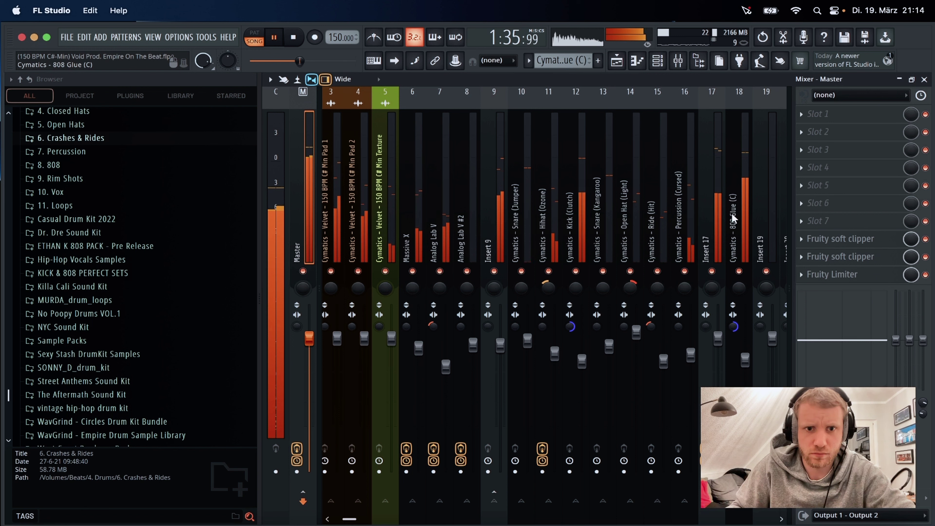
{"action": "left_click", "coordinate": [837, 275]}
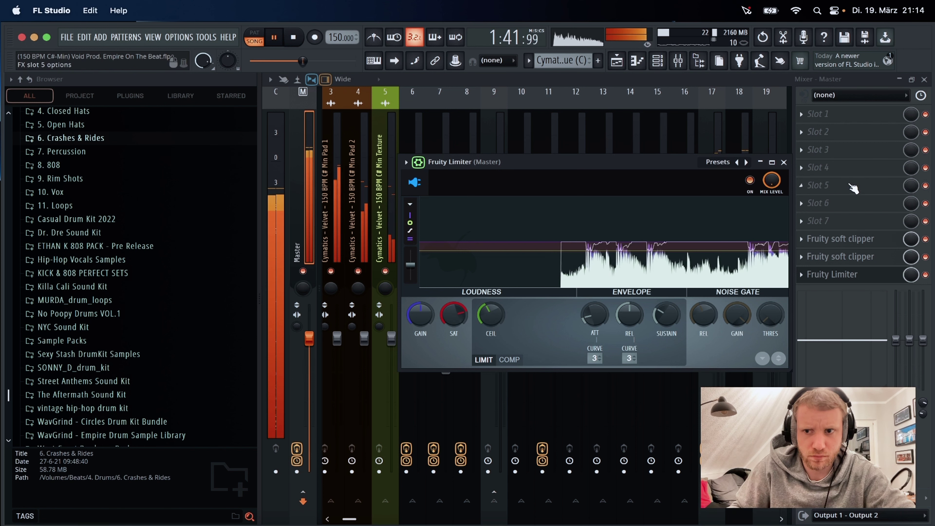
Lower the post gain of the second Fruity soft clipper on the Master to 90%.
{"action": "left_click", "coordinate": [783, 162]}
{"action": "left_click", "coordinate": [836, 257]}
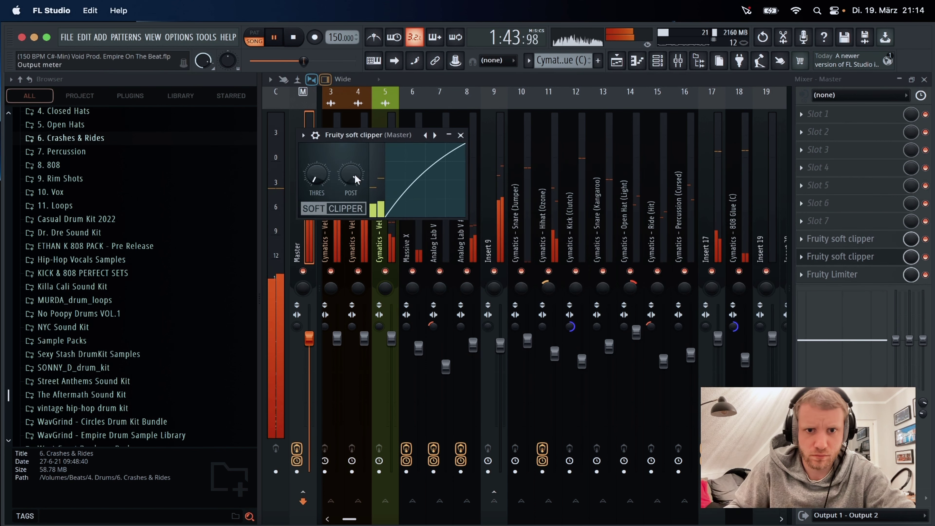
{"action": "left_click_drag", "start_coordinate": [355, 179], "coordinate": [356, 184]}
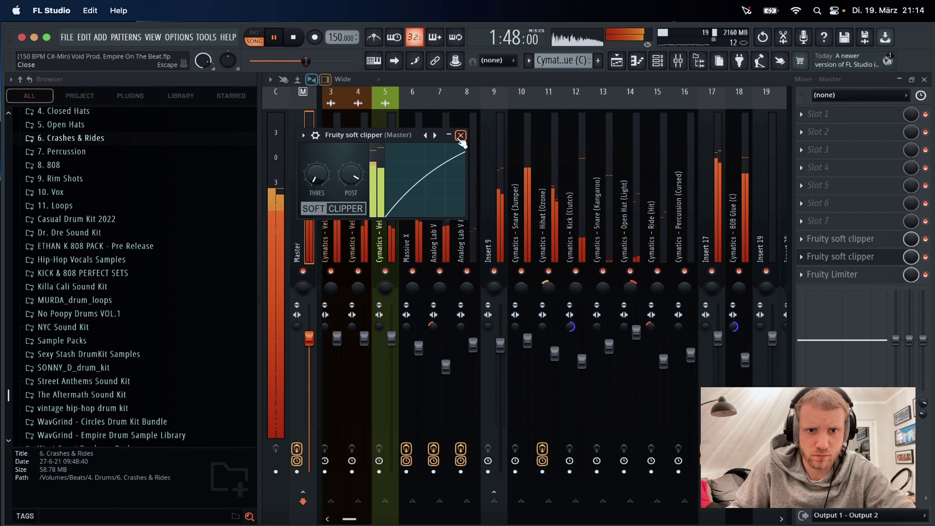
Check the Fruity Limiter and both Fruity soft clippers on the Master during playback.
{"action": "left_click", "coordinate": [831, 275]}
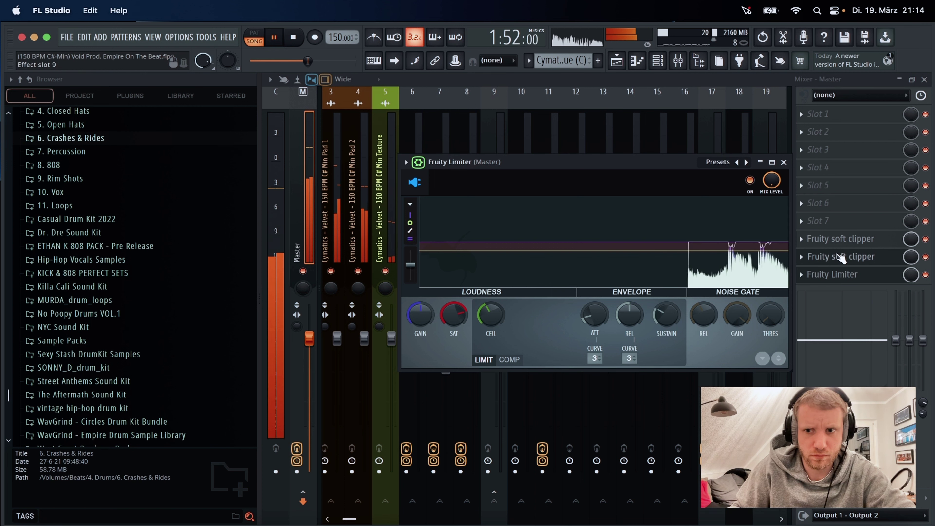
{"action": "left_click", "coordinate": [845, 248]}
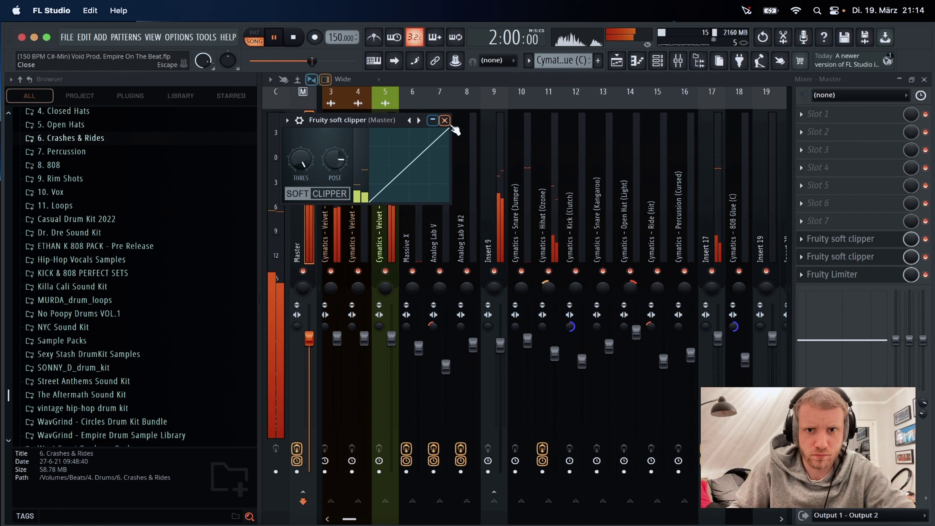
{"action": "left_click", "coordinate": [451, 126]}
{"action": "left_click", "coordinate": [840, 256]}
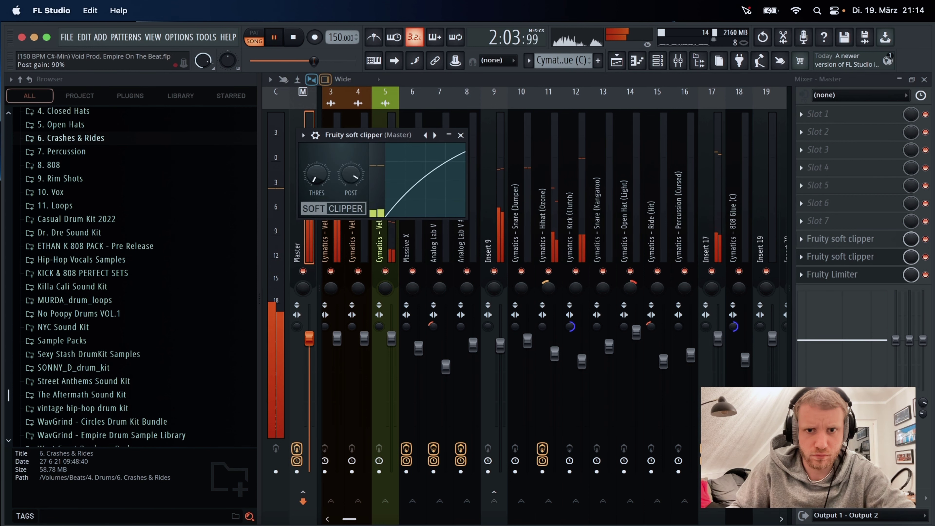
Play the arrangement from bar 57 while checking the Master's Fruity Limiter, and save the project.
{"action": "left_click", "coordinate": [625, 61]}
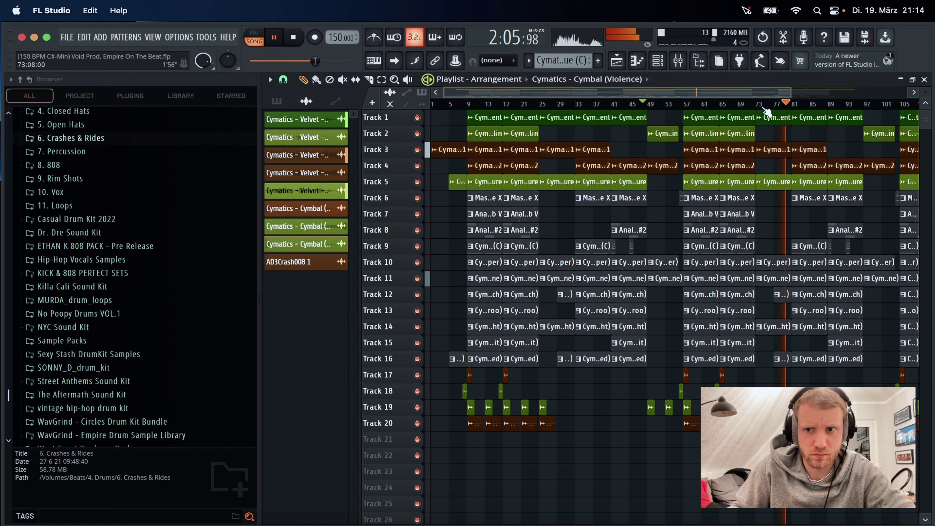
{"action": "left_click", "coordinate": [687, 105]}
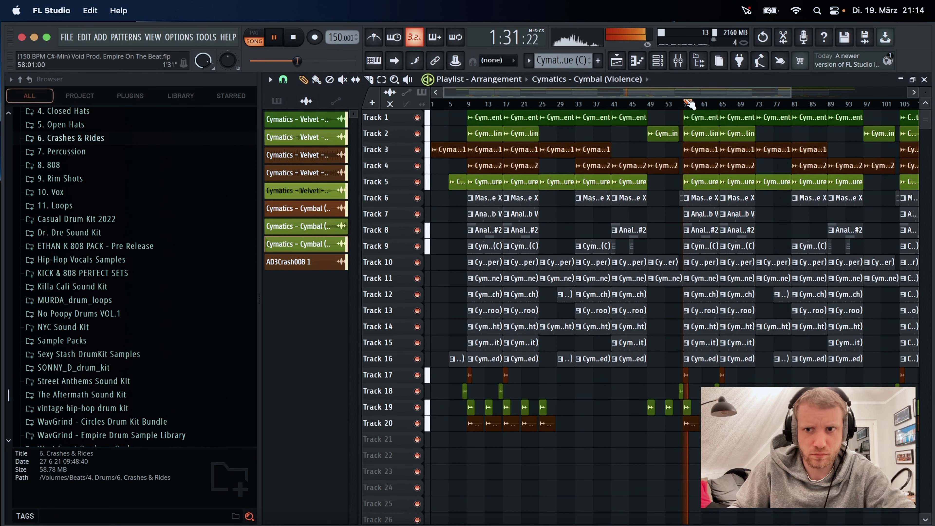
{"action": "left_click", "coordinate": [680, 64]}
{"action": "left_click", "coordinate": [836, 276]}
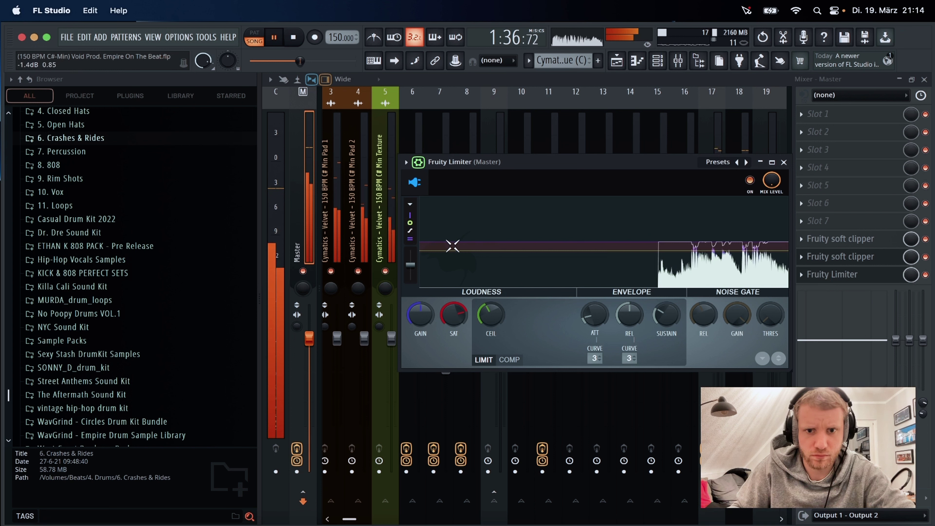
{"action": "left_click_drag", "start_coordinate": [411, 266], "coordinate": [411, 268]}
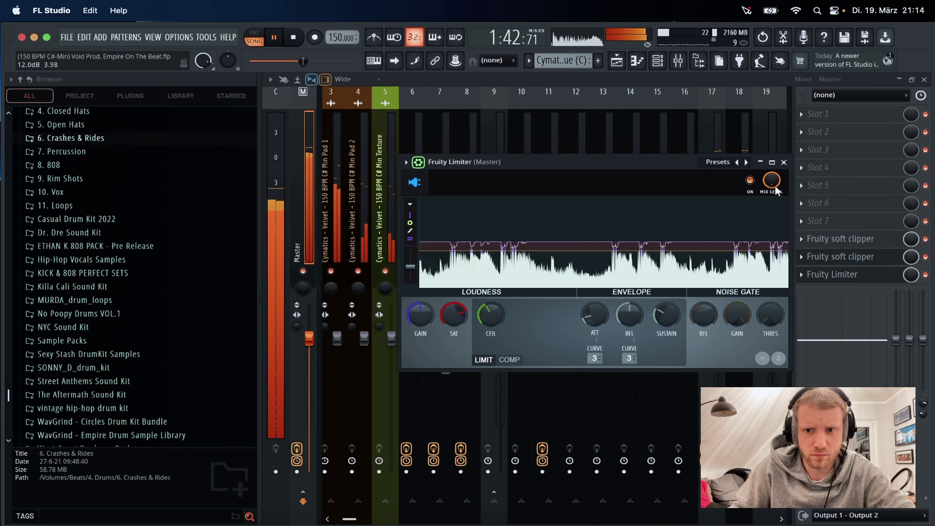
{"action": "left_click", "coordinate": [784, 163]}
{"action": "key", "text": "super+s"}
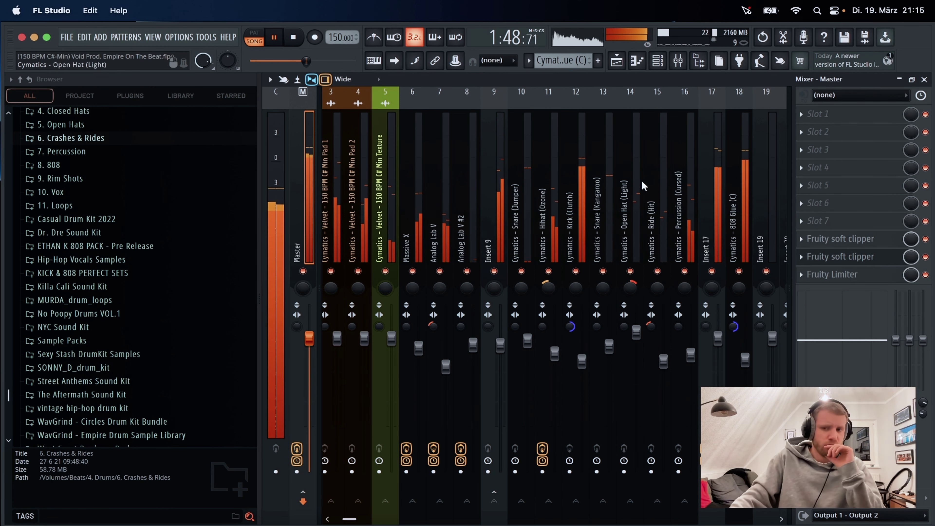
Lower the 808 Glue (C) mixer track's volume slightly and reselect the Master track.
{"action": "left_click", "coordinate": [745, 360]}
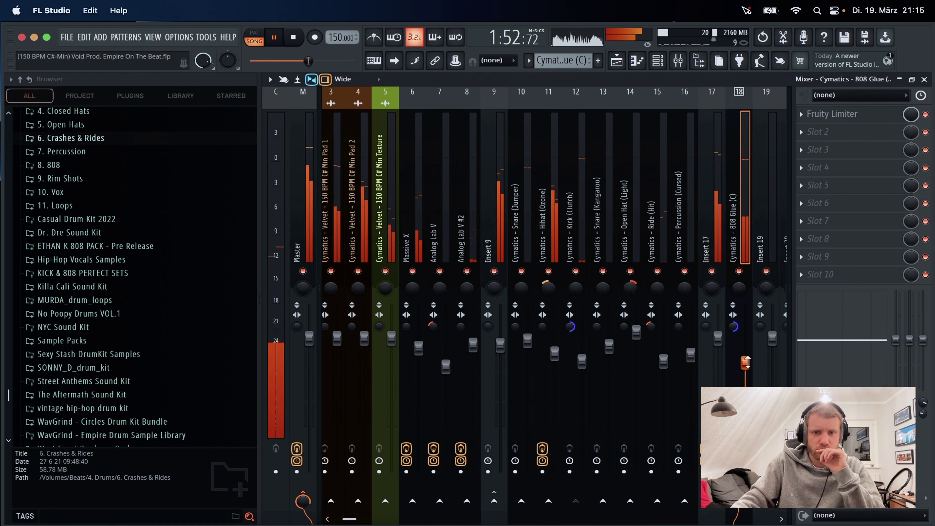
{"action": "left_click", "coordinate": [313, 203]}
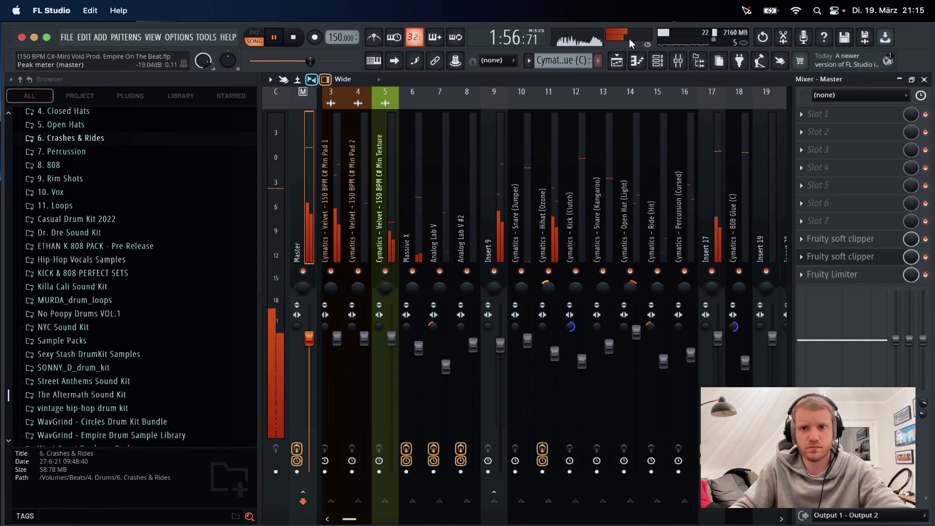
Place a one-bar 808 Glue (C) clip on Track 9 at bar 73 in the playlist, and play from just before it.
{"action": "left_click", "coordinate": [620, 64]}
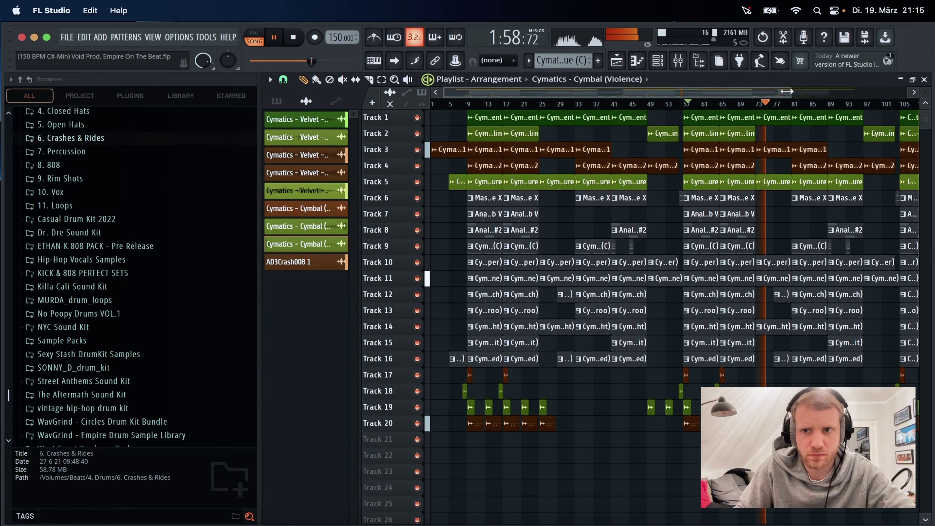
{"action": "left_click_drag", "start_coordinate": [790, 91], "coordinate": [678, 93]}
{"action": "left_click_drag", "start_coordinate": [599, 95], "coordinate": [619, 97]}
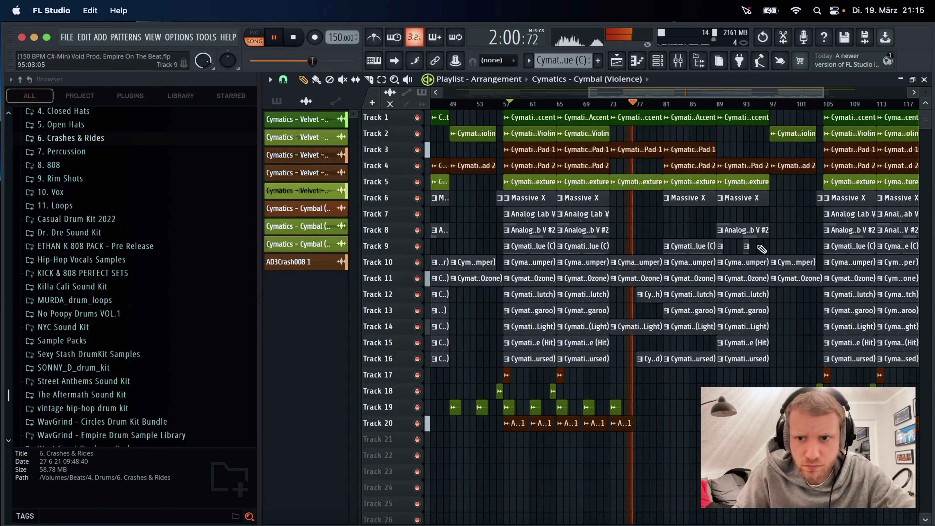
{"action": "left_click_drag", "start_coordinate": [678, 92], "coordinate": [718, 107]}
{"action": "left_click", "coordinate": [620, 246]}
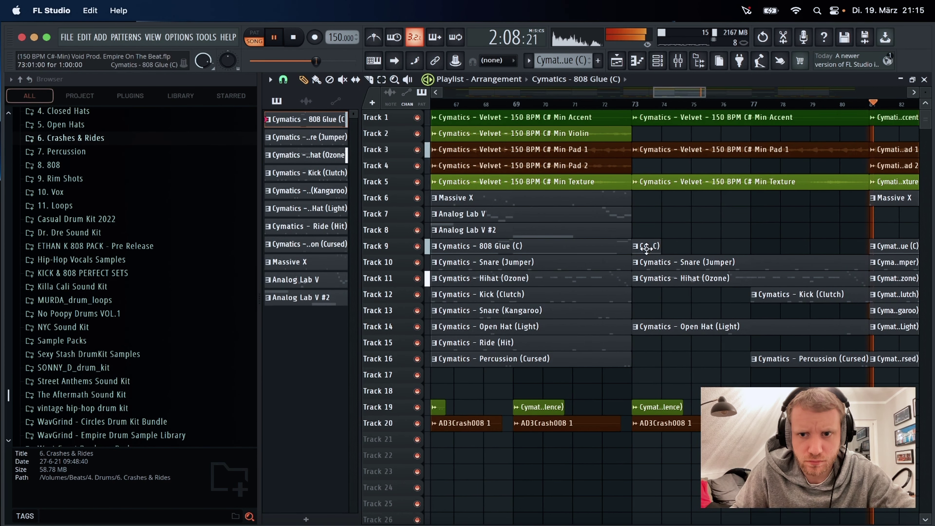
{"action": "left_click", "coordinate": [602, 106]}
Place a one-bar 808 Glue (C) clip on Track 9 at bar 25.
{"action": "left_click_drag", "start_coordinate": [673, 92], "coordinate": [611, 99]}
{"action": "left_click", "coordinate": [547, 247]}
{"action": "scroll", "coordinate": [610, 98], "scroll_direction": "down", "scroll_amount": 6}
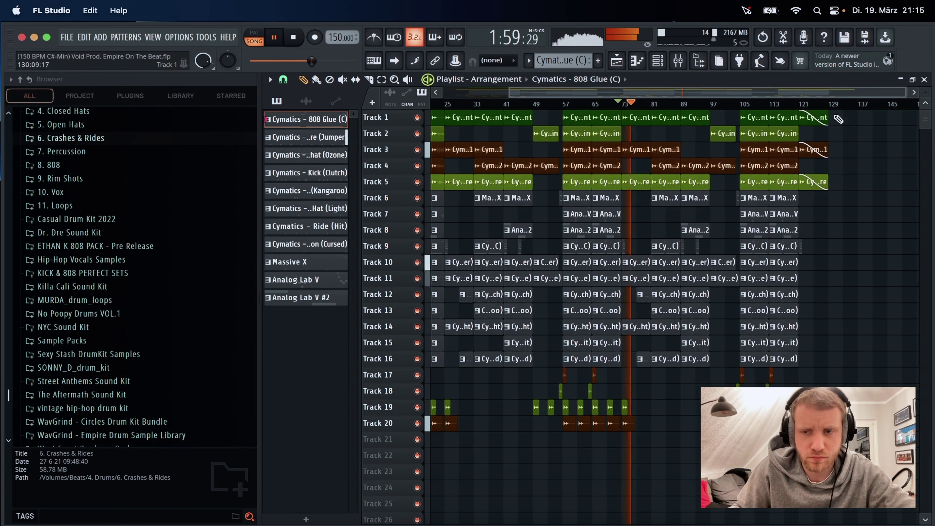
{"action": "left_click_drag", "start_coordinate": [457, 92], "coordinate": [443, 93]}
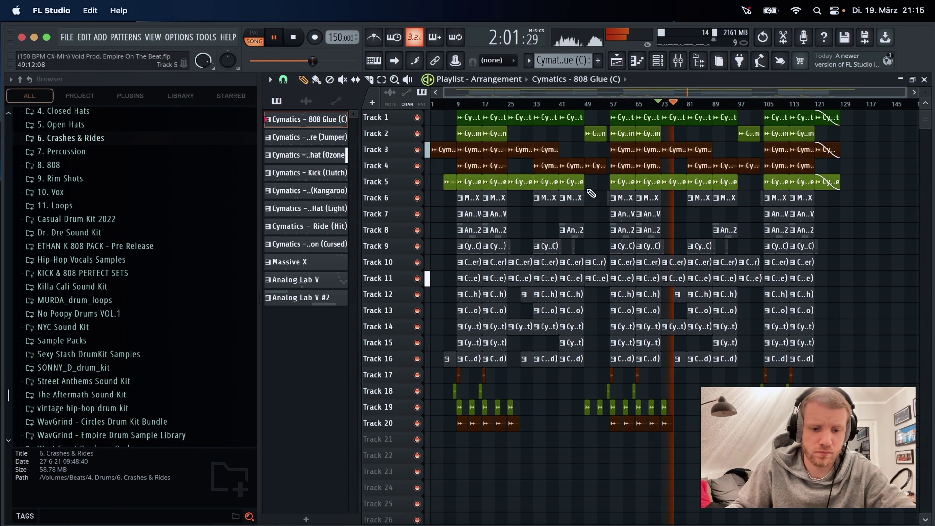